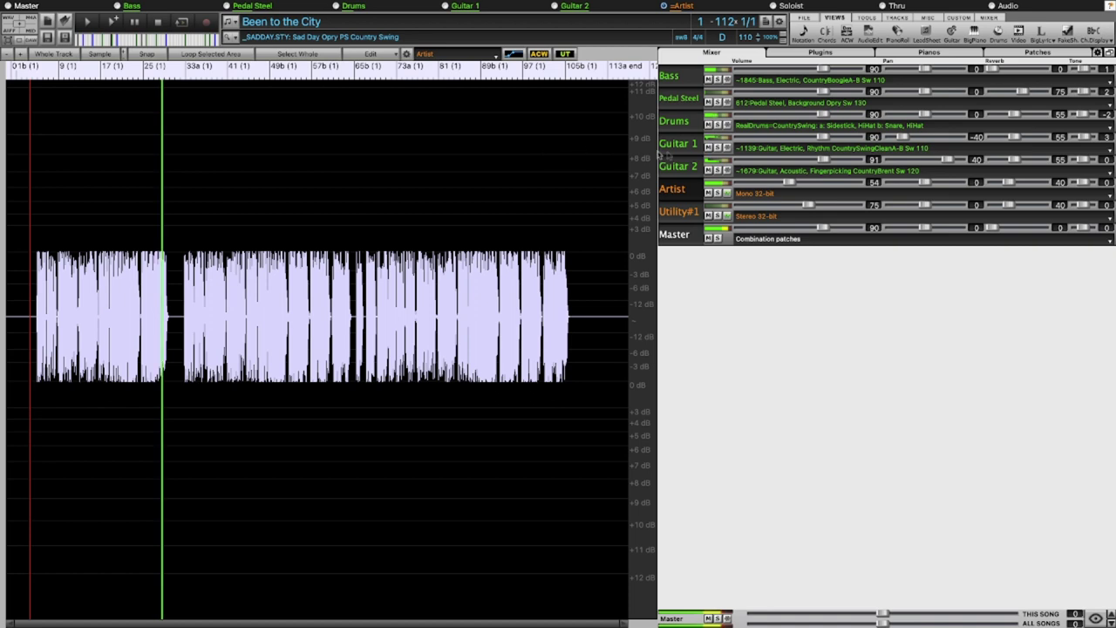
# Examine the audio waveforms of the guitar, Pedal Steel, Bass, Drums, Artist and Utility#1 tracks during playback, and stop the song
pyautogui.click(684, 147)
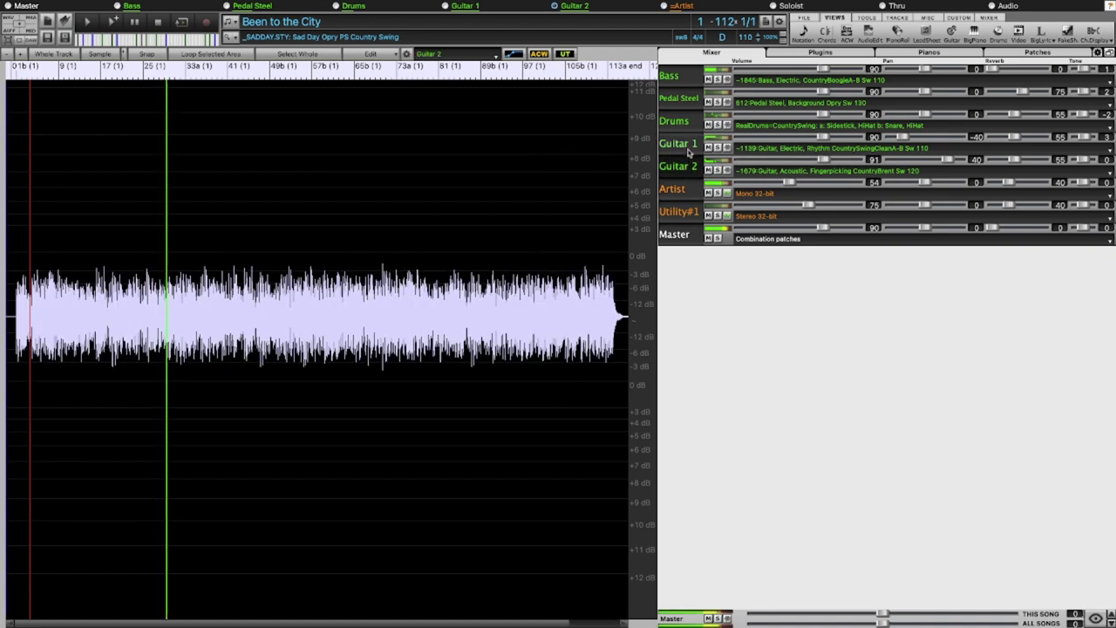
pyautogui.click(684, 96)
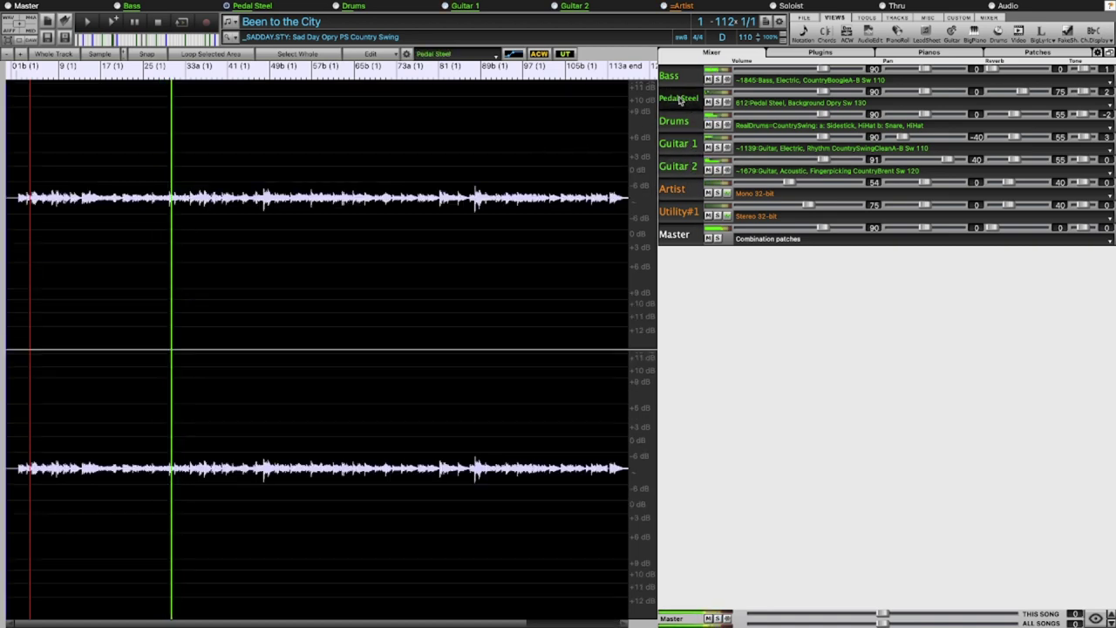
pyautogui.click(680, 77)
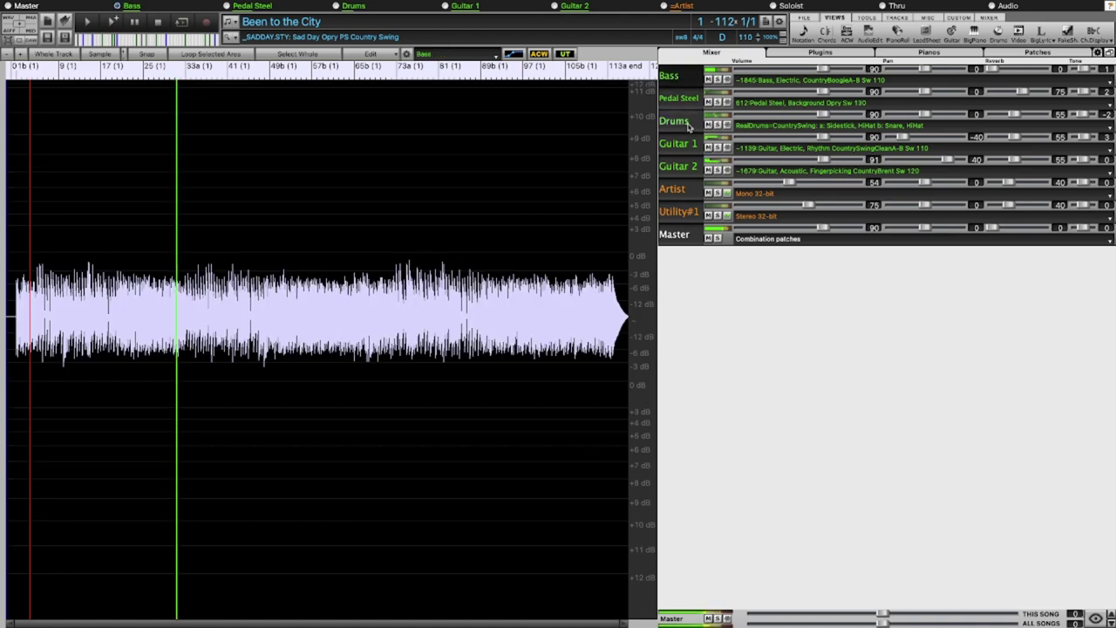
pyautogui.click(687, 125)
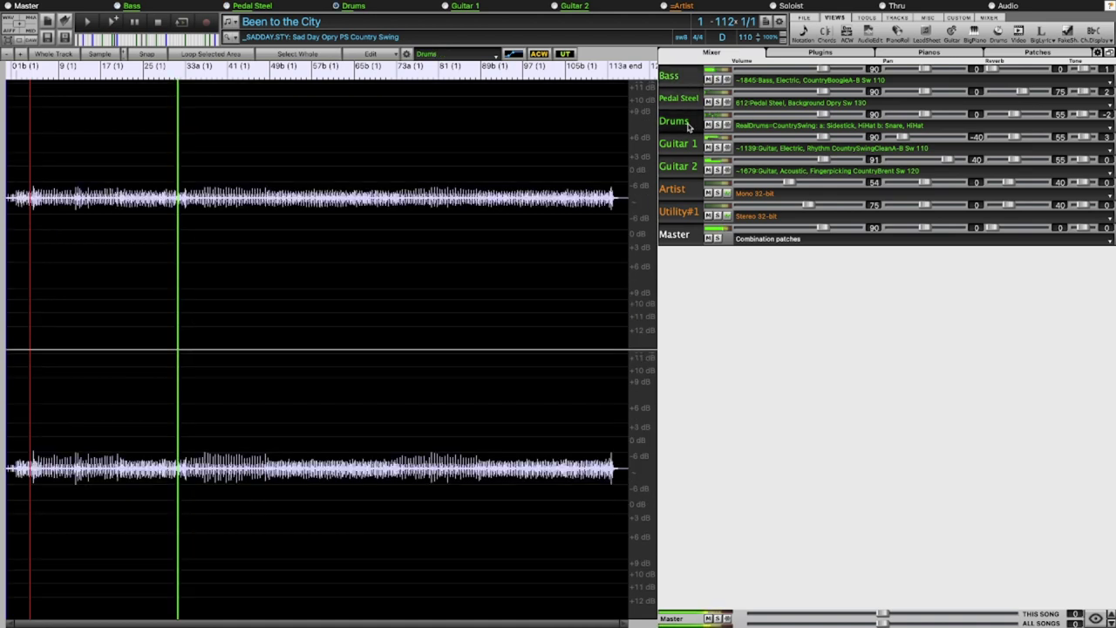
pyautogui.click(687, 190)
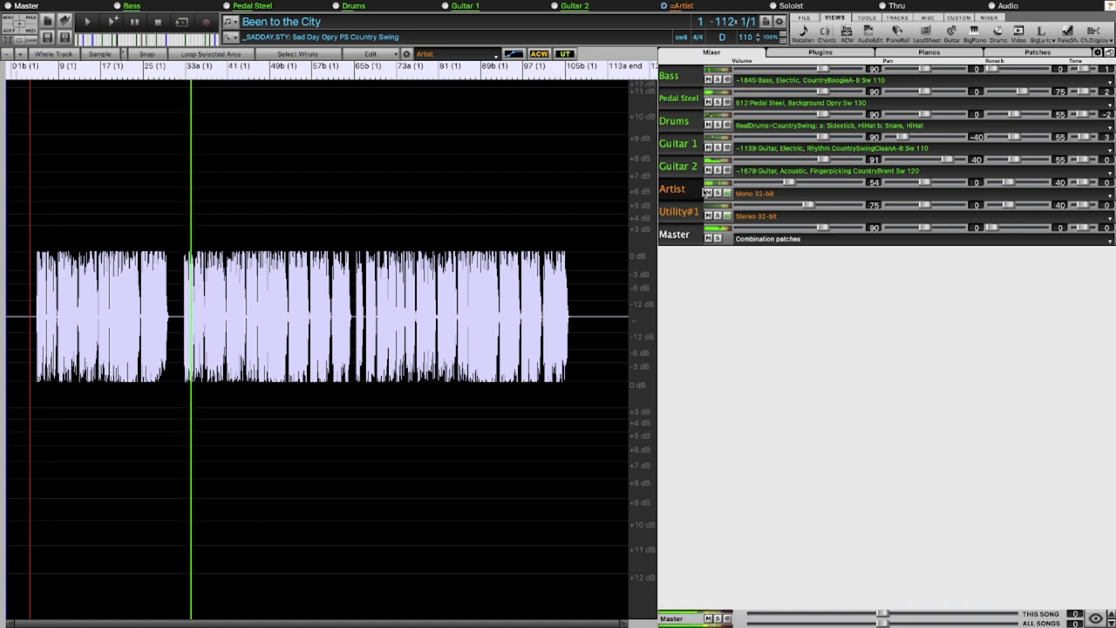
pyautogui.click(690, 212)
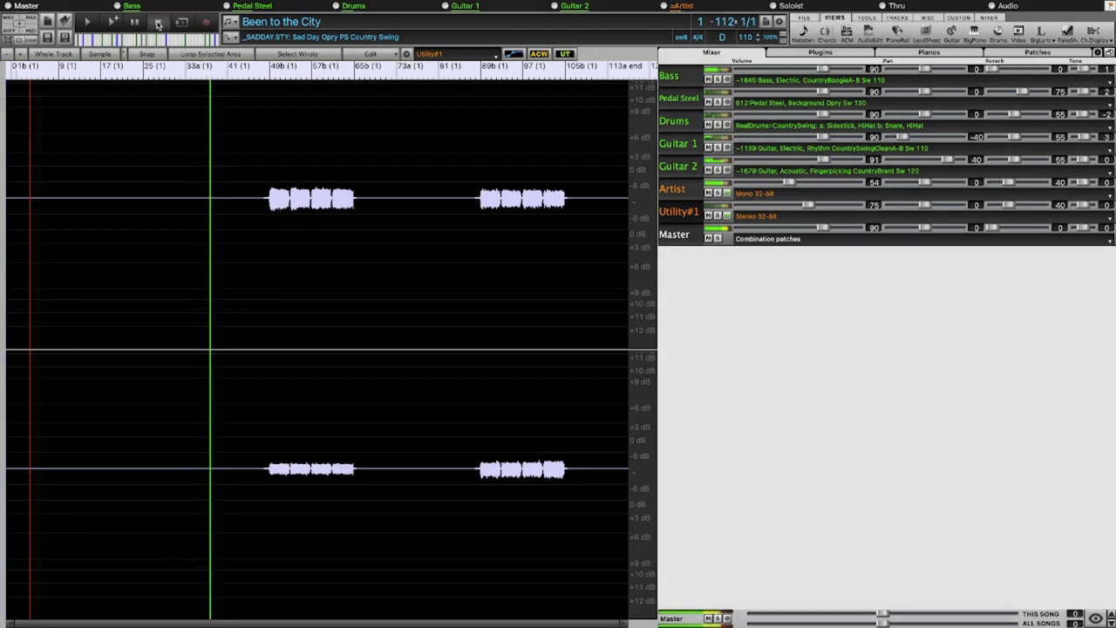
pyautogui.press('Escape')
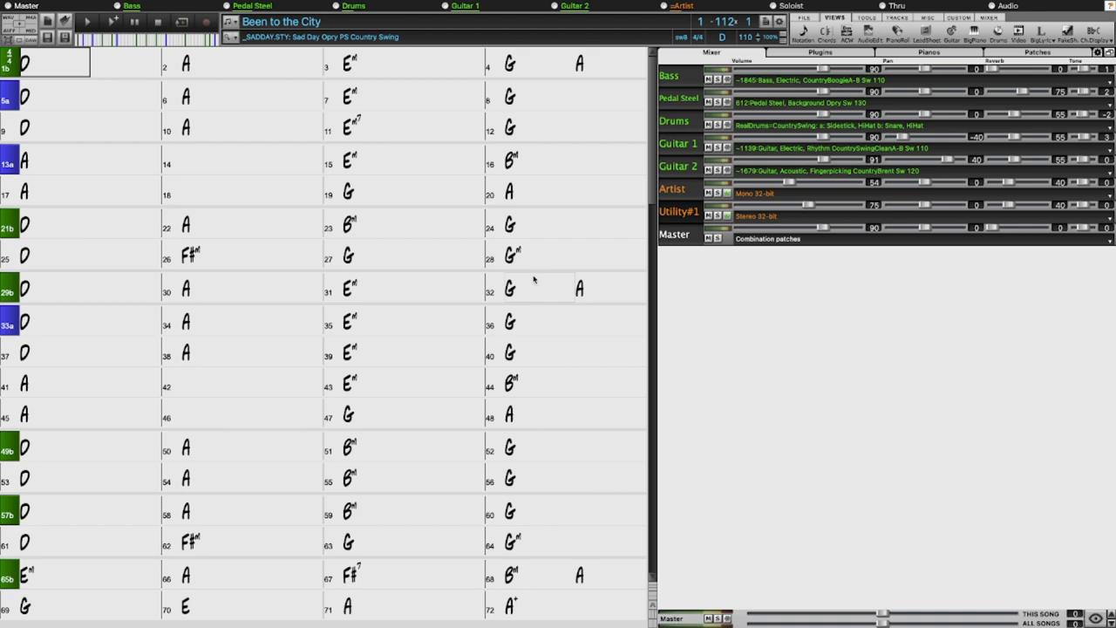
# Open the RealTracks Picker for the Utility#1 track and filter the list by "nashville shuffle solo"
pyautogui.click(533, 279)
pyautogui.write('G7')
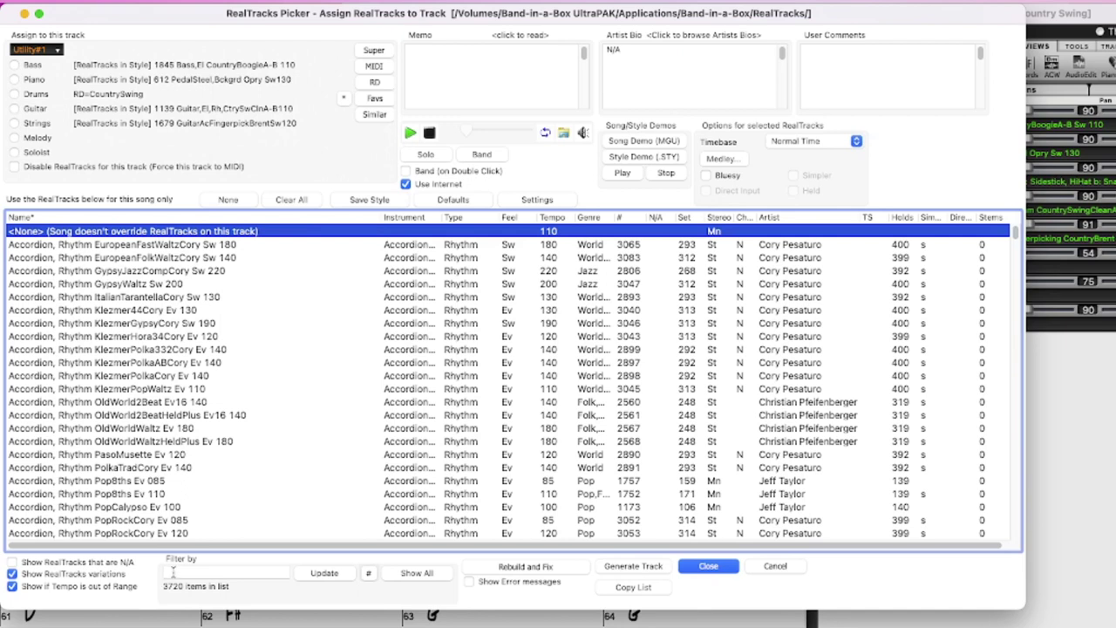
pyautogui.click(173, 572)
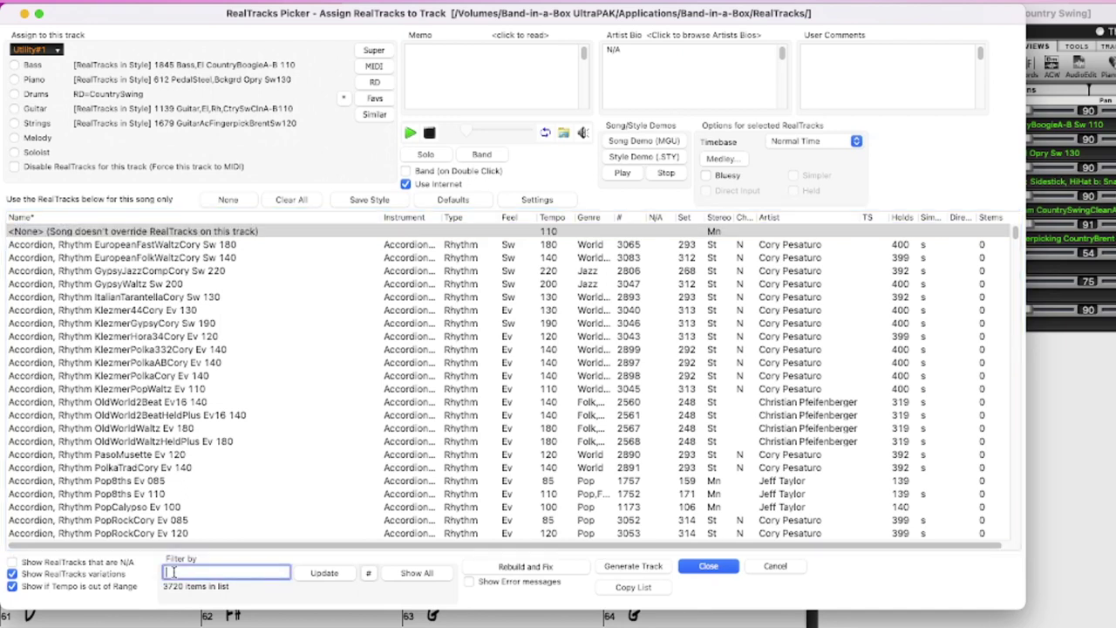
pyautogui.write('nashville shuffle solo')
pyautogui.press('Return')
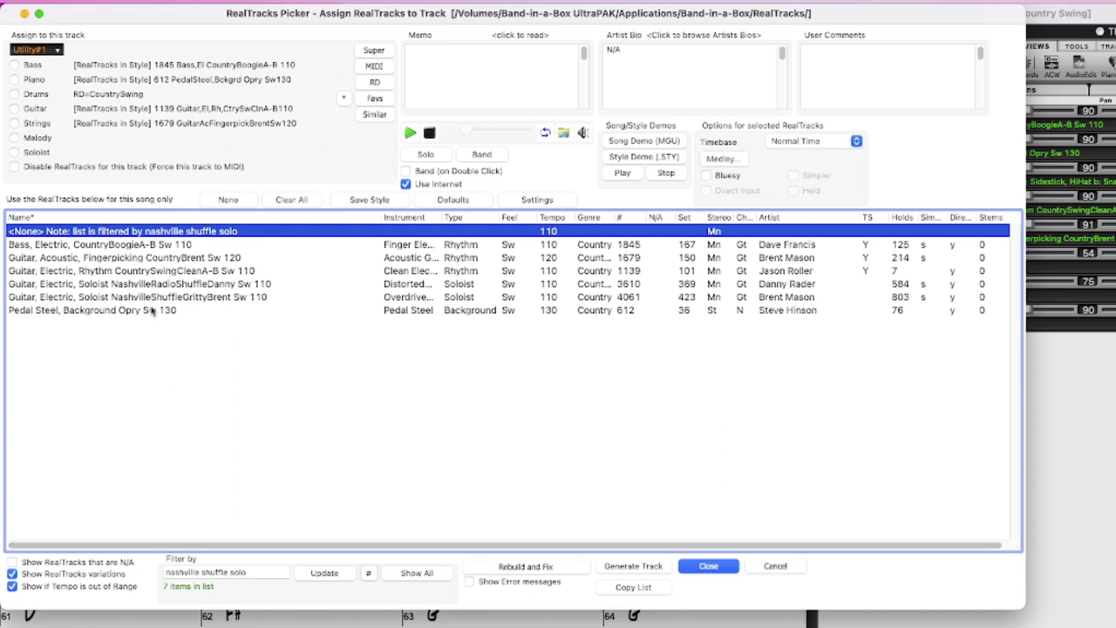
# Compare the two Nashville shuffle soloists, select 4061 NashvilleShuffleGrittyBrent Sw 110, and audition it with the full band
pyautogui.click(126, 288)
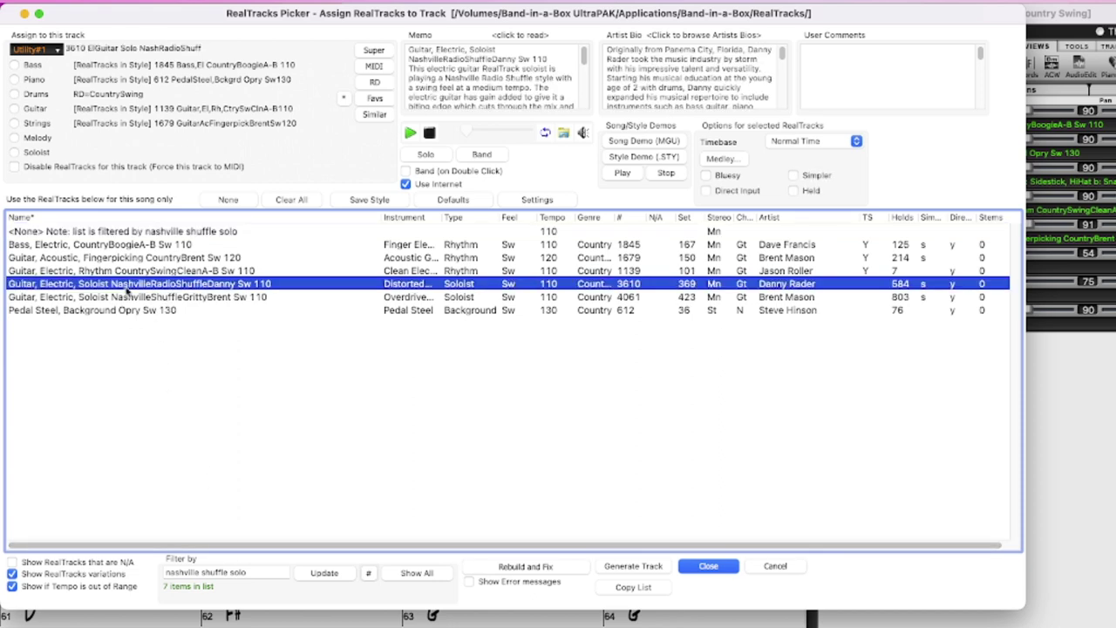
pyautogui.click(129, 296)
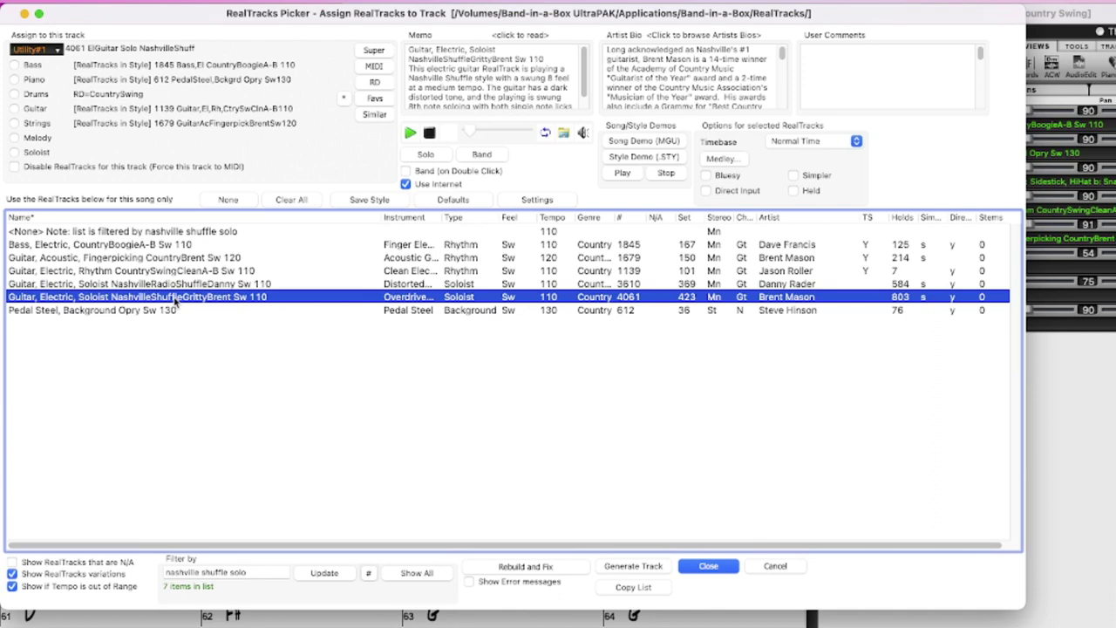
pyautogui.click(496, 156)
pyautogui.click(242, 300)
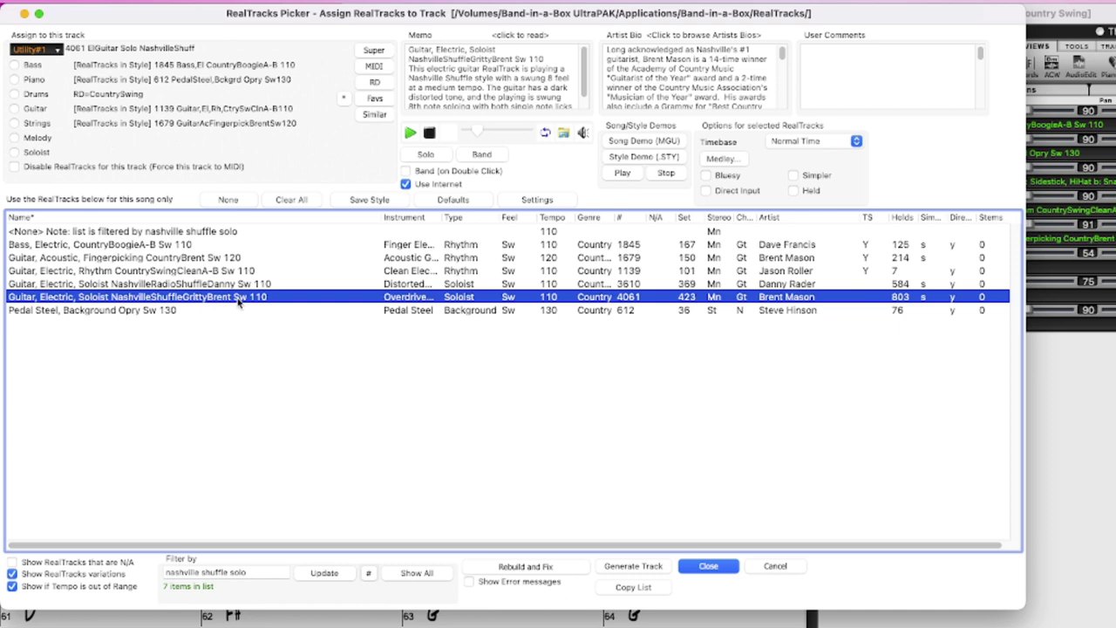
# Launch the StylePicker for styles containing RealTrack 4061 and select the style _CITYLIF, City Life Gritty Shuffle Soloist
pyautogui.rightClick(240, 301)
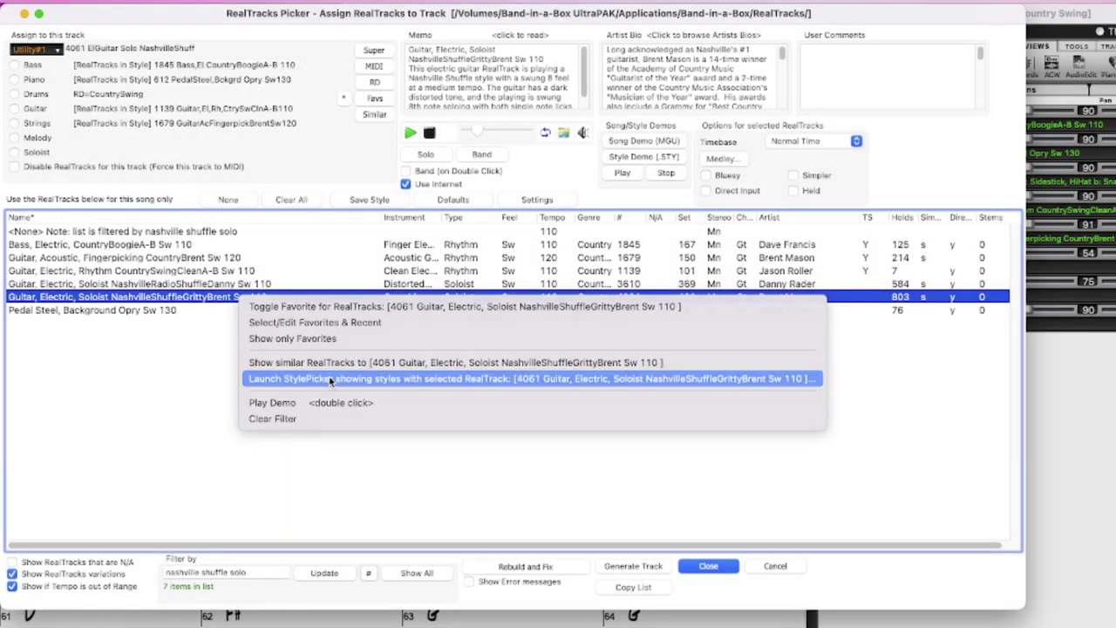
pyautogui.click(330, 380)
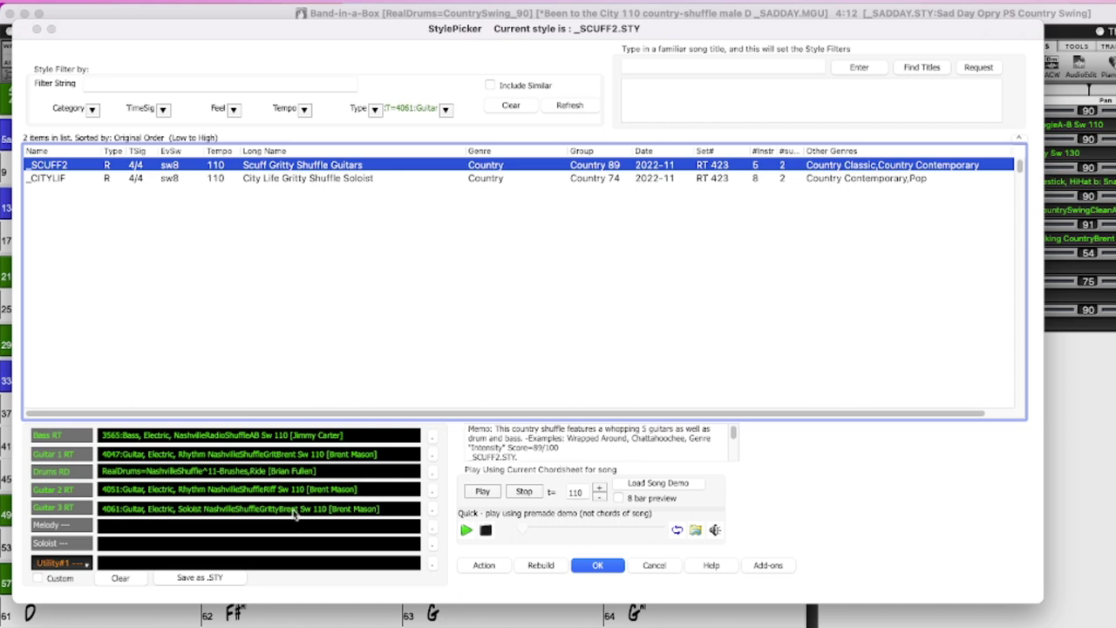
pyautogui.click(336, 179)
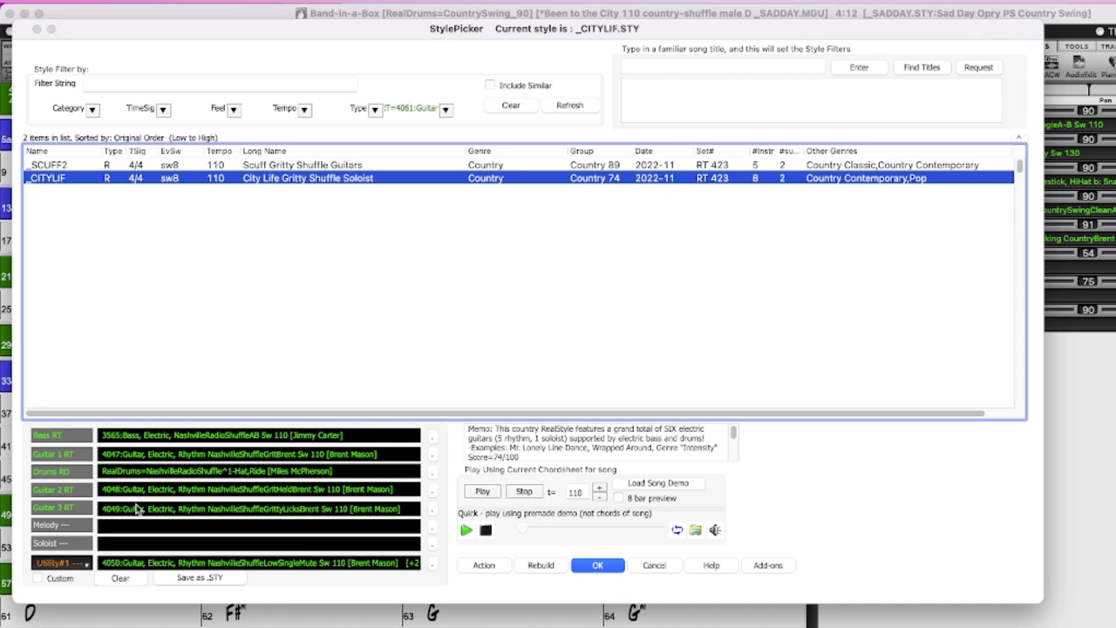
# Review the Guitar 4, Guitar 5 and Guitar 6 parts of the _CITYLIF style, and load that style into the song
pyautogui.click(87, 565)
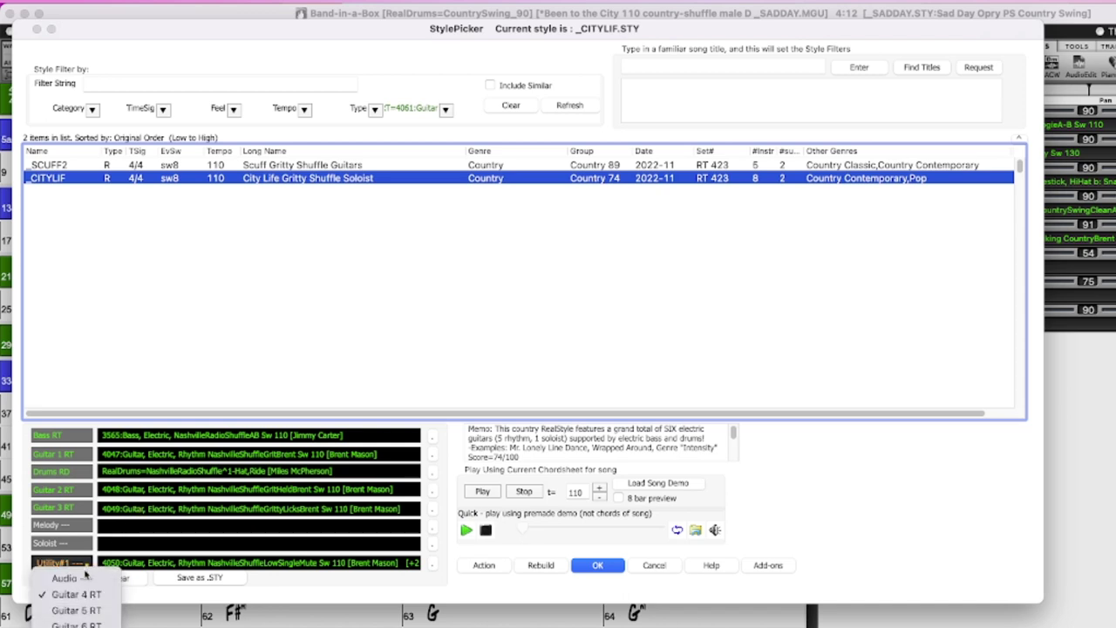
pyautogui.click(84, 595)
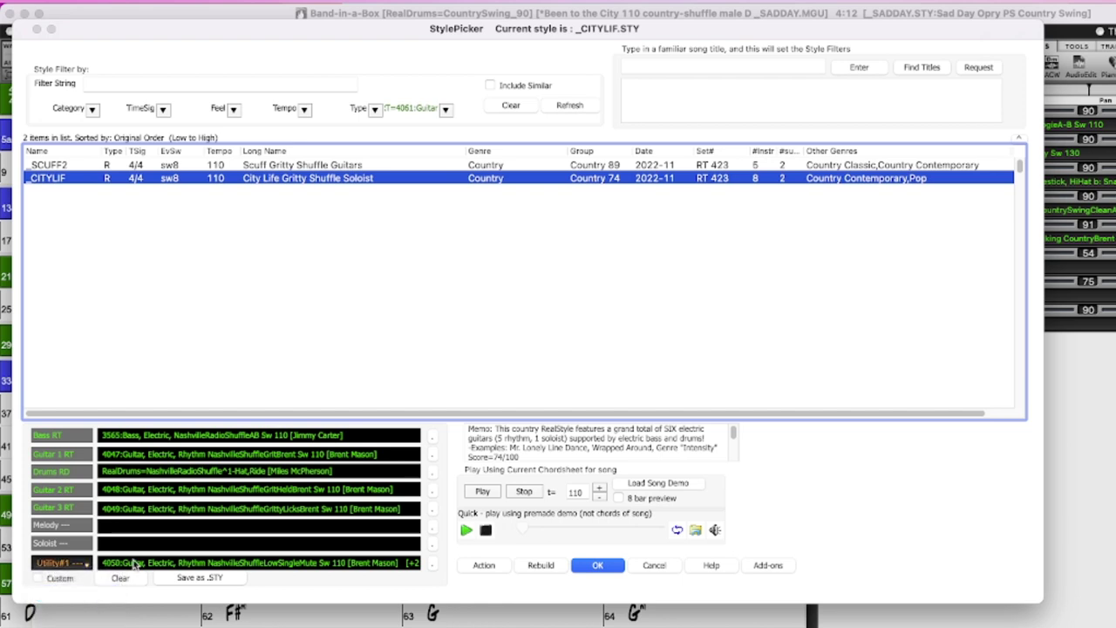
pyautogui.click(83, 565)
pyautogui.click(87, 611)
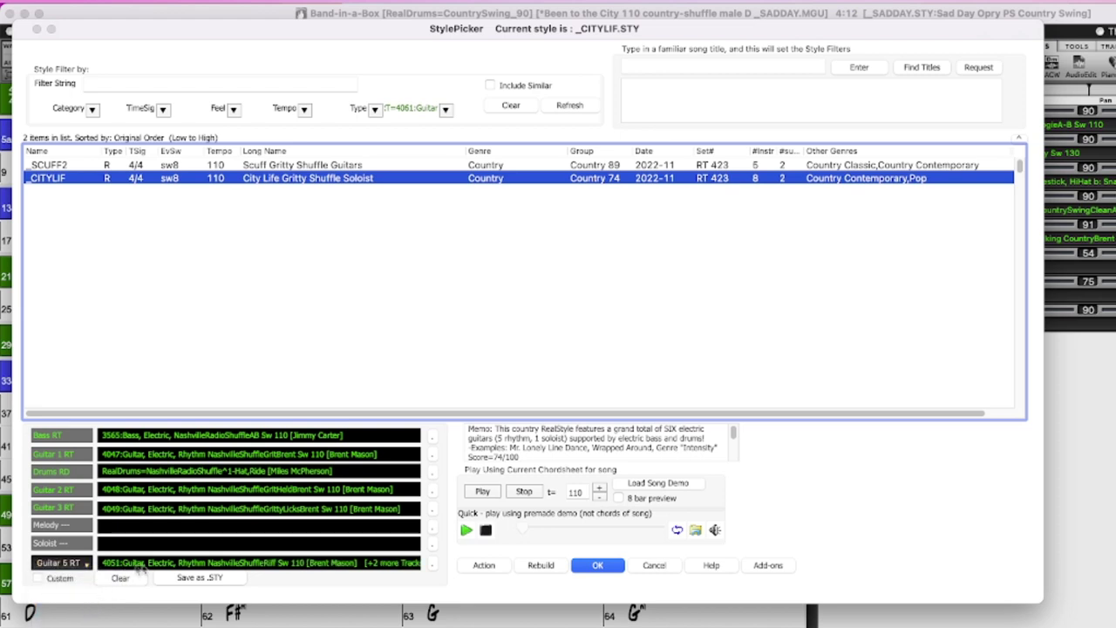
pyautogui.click(88, 565)
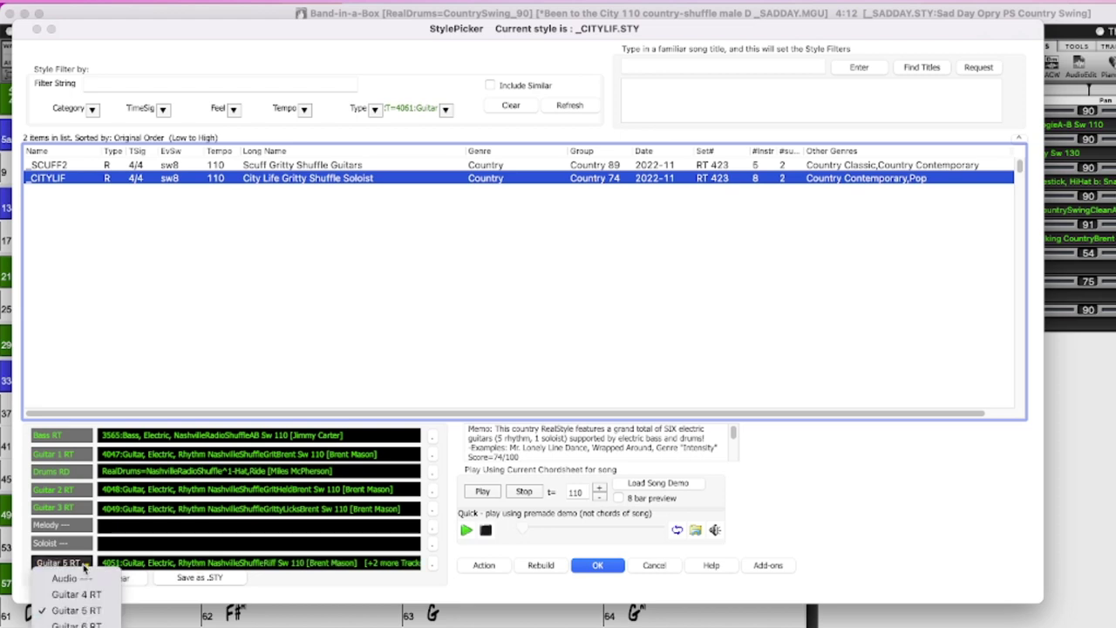
pyautogui.click(76, 624)
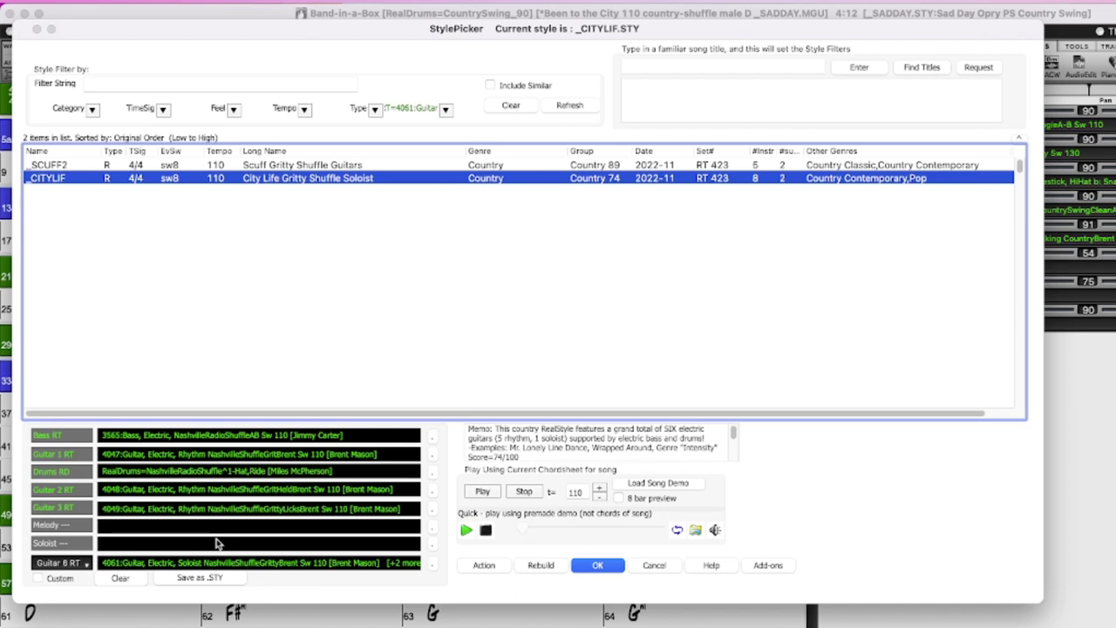
pyautogui.click(602, 565)
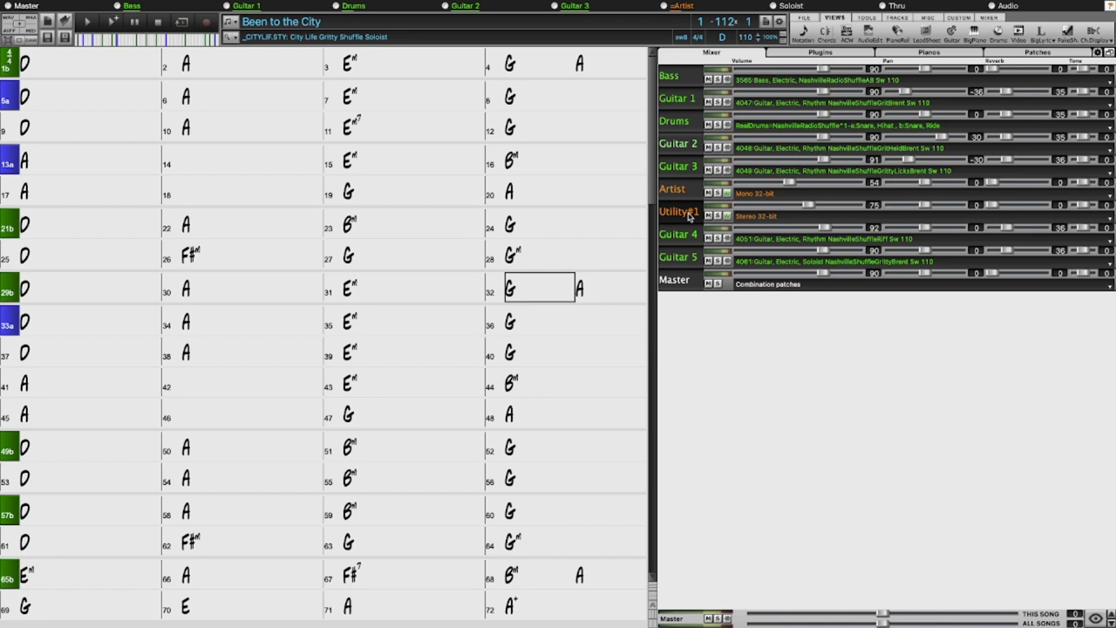
# Move both the MIDI and audio data of the Utility#1 track to the Utility#4 track
pyautogui.rightClick(689, 217)
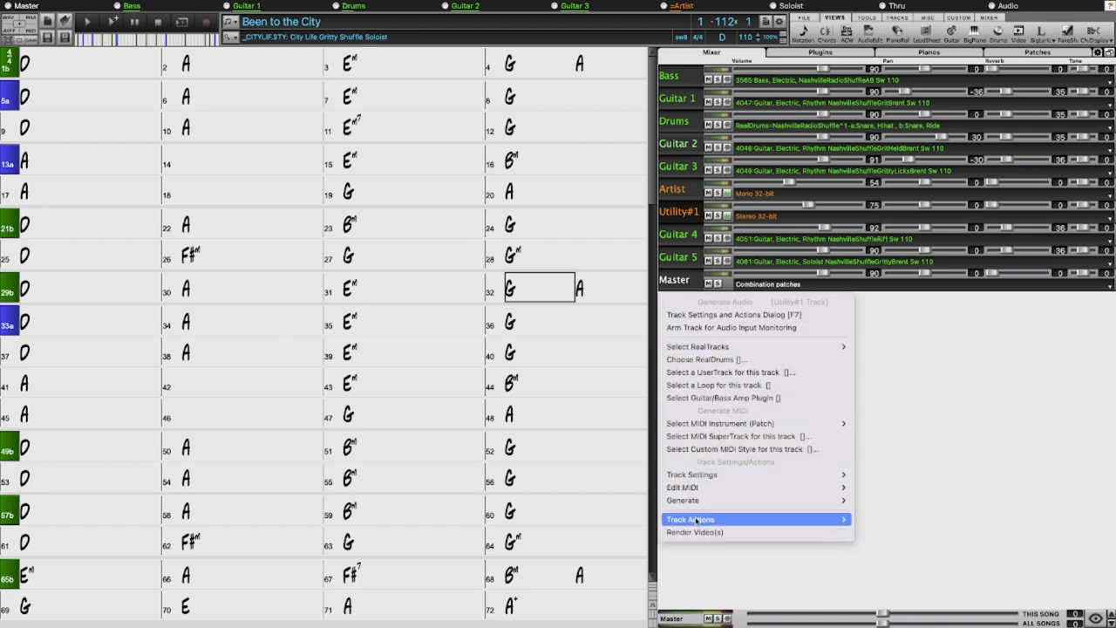
pyautogui.moveTo(695, 523)
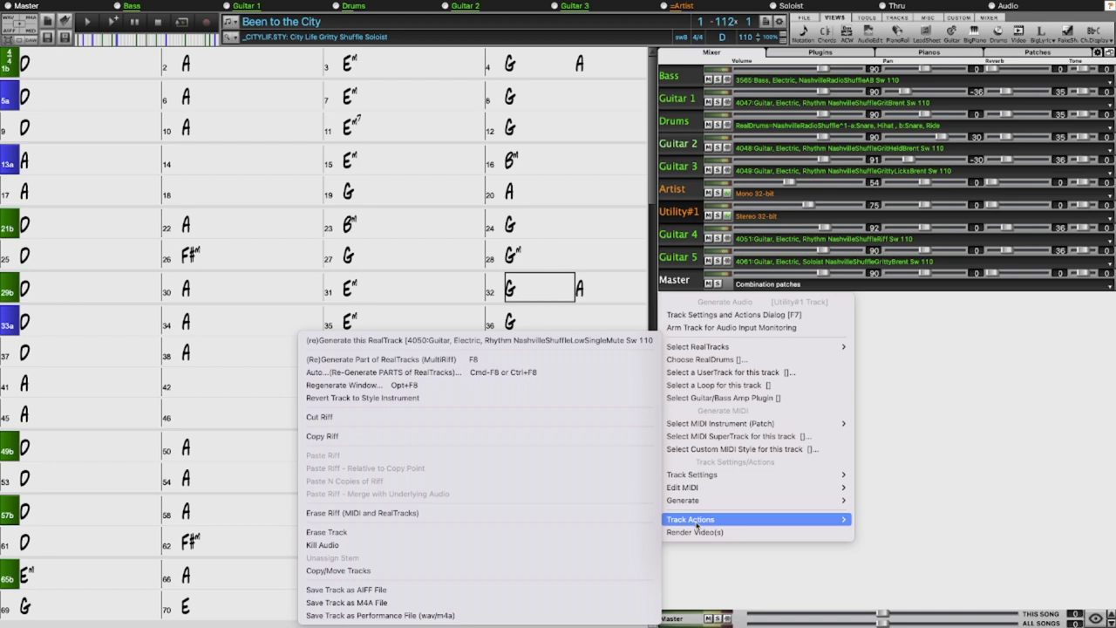
pyautogui.click(415, 572)
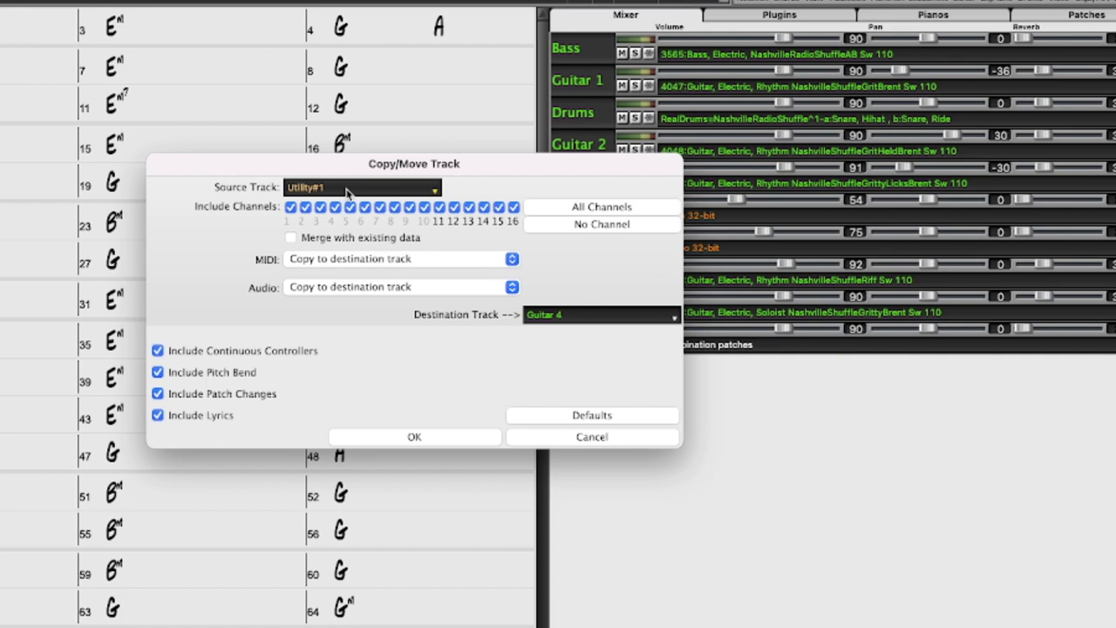
pyautogui.click(540, 317)
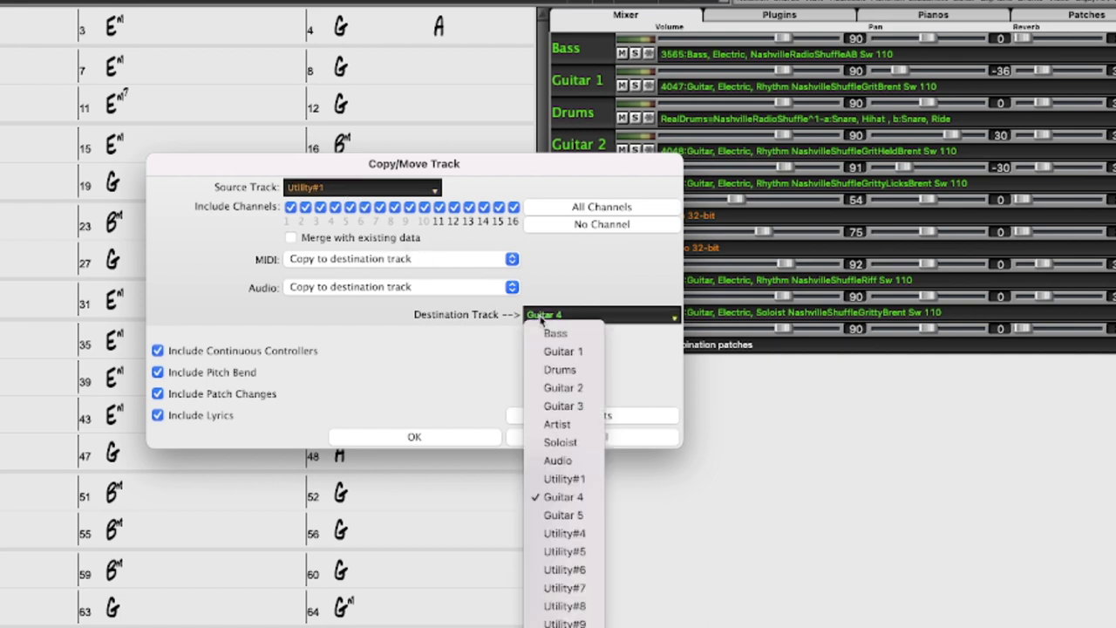
pyautogui.click(591, 538)
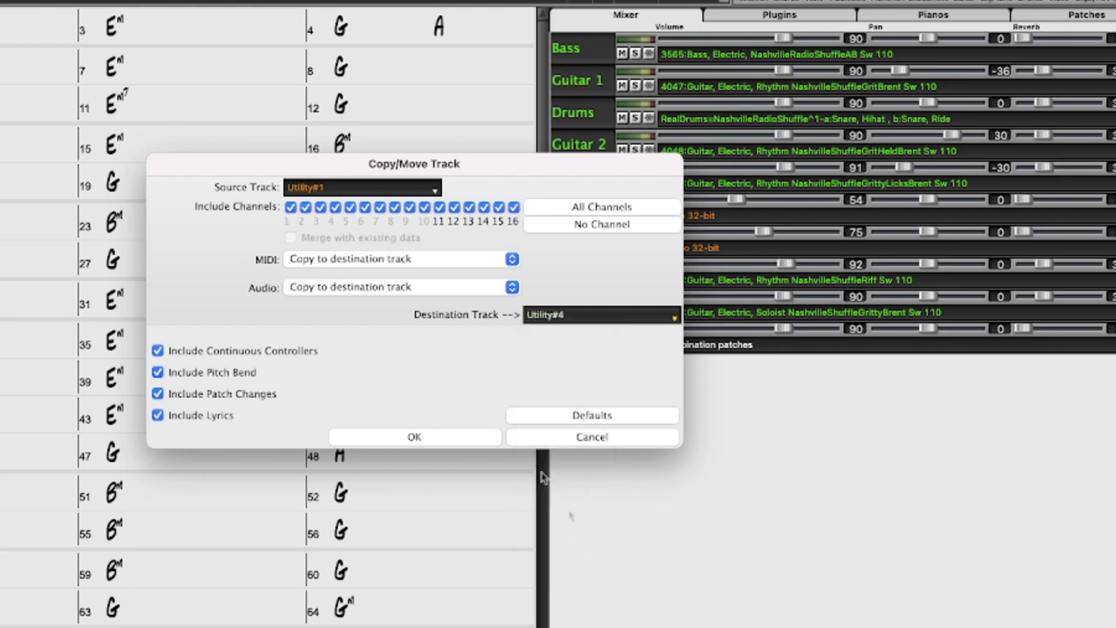
pyautogui.click(374, 259)
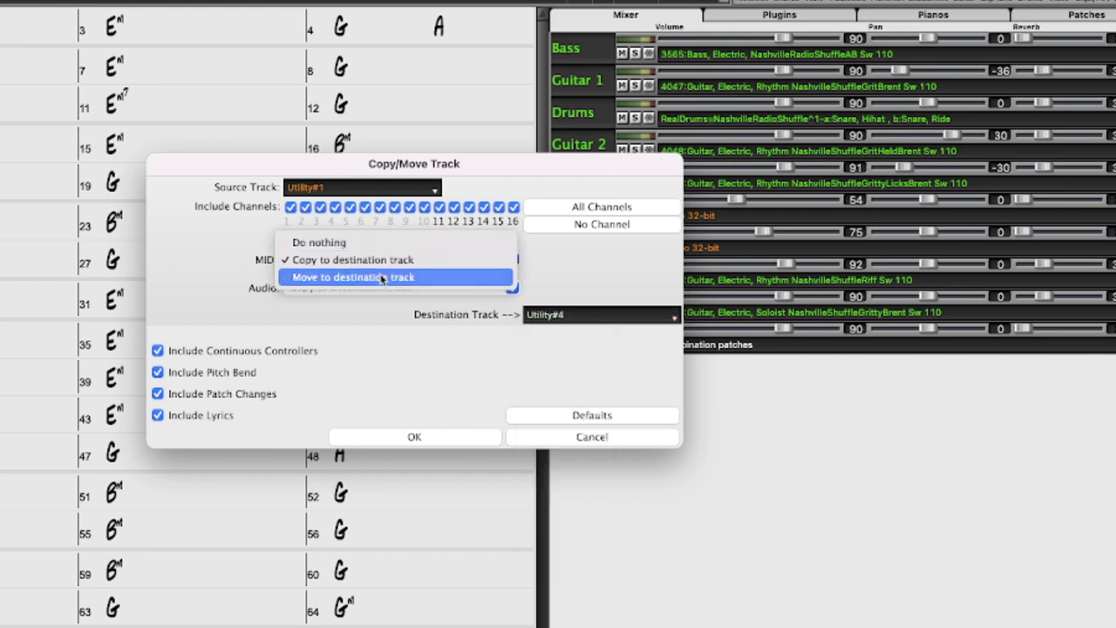
pyautogui.click(379, 277)
pyautogui.click(375, 286)
pyautogui.click(372, 308)
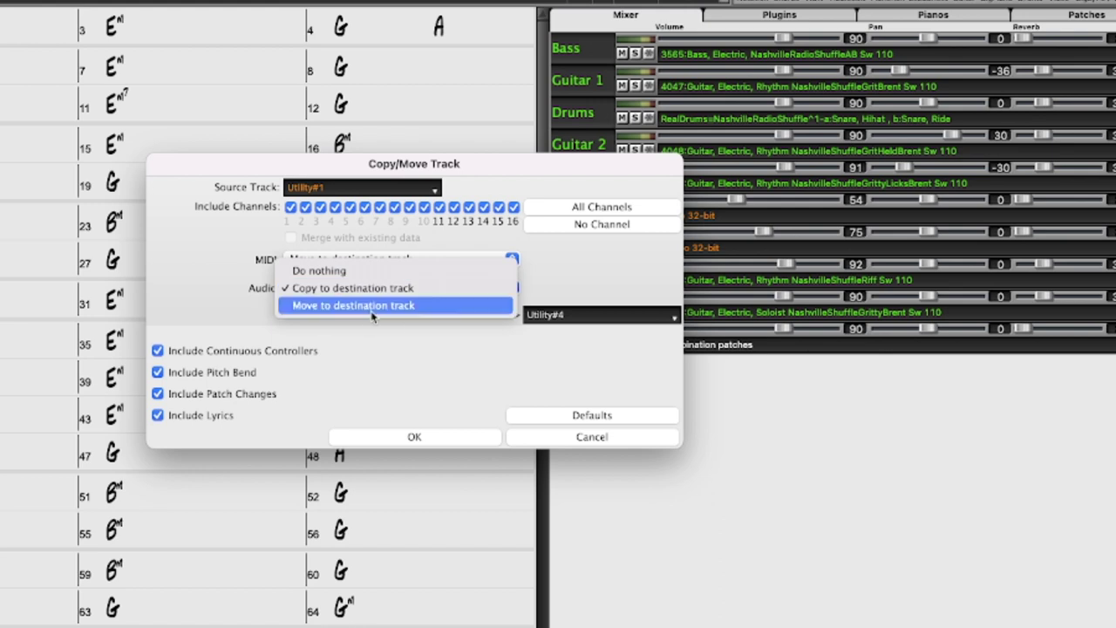
pyautogui.click(406, 438)
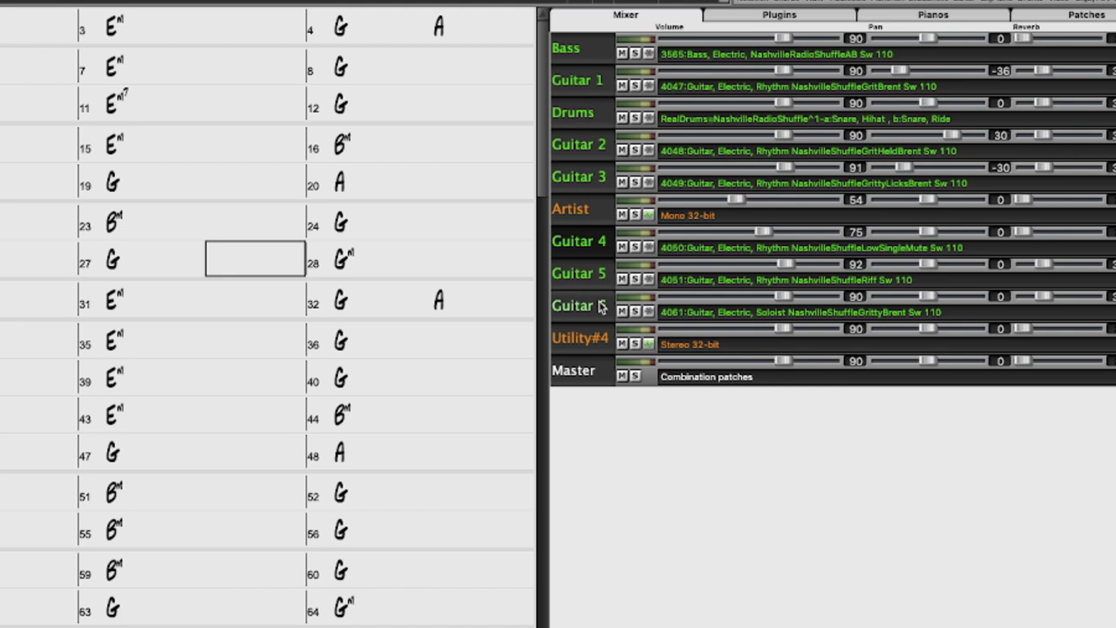
# Rename the Artist track as "Lead vocal" and the Utility#4 track as "BG vocal"
pyautogui.doubleClick(571, 210)
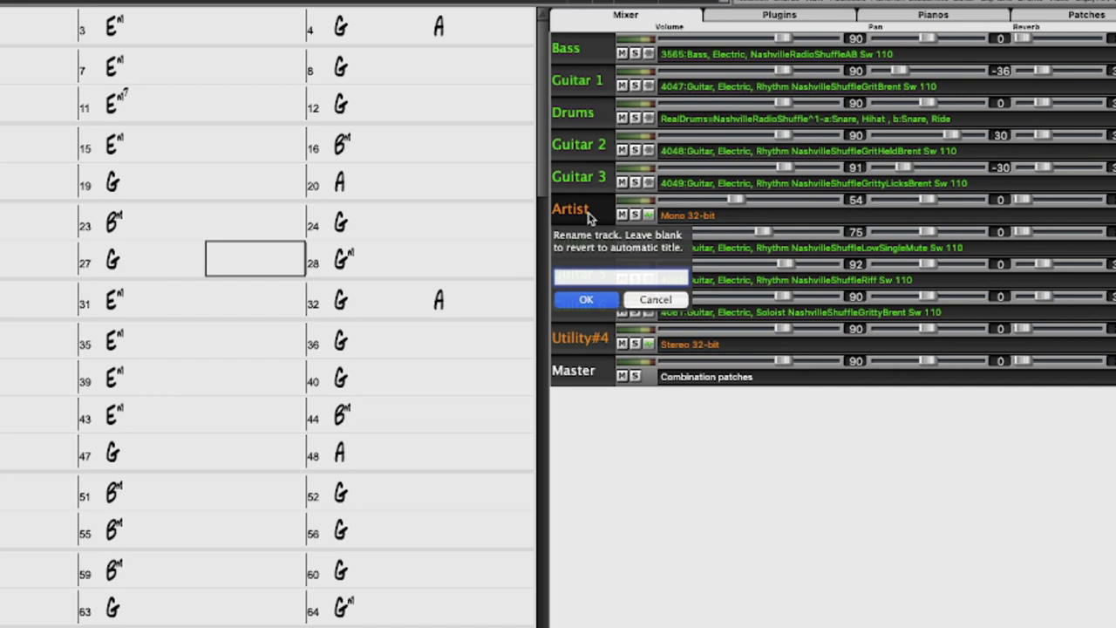
pyautogui.write('Lead vocal')
pyautogui.press('Return')
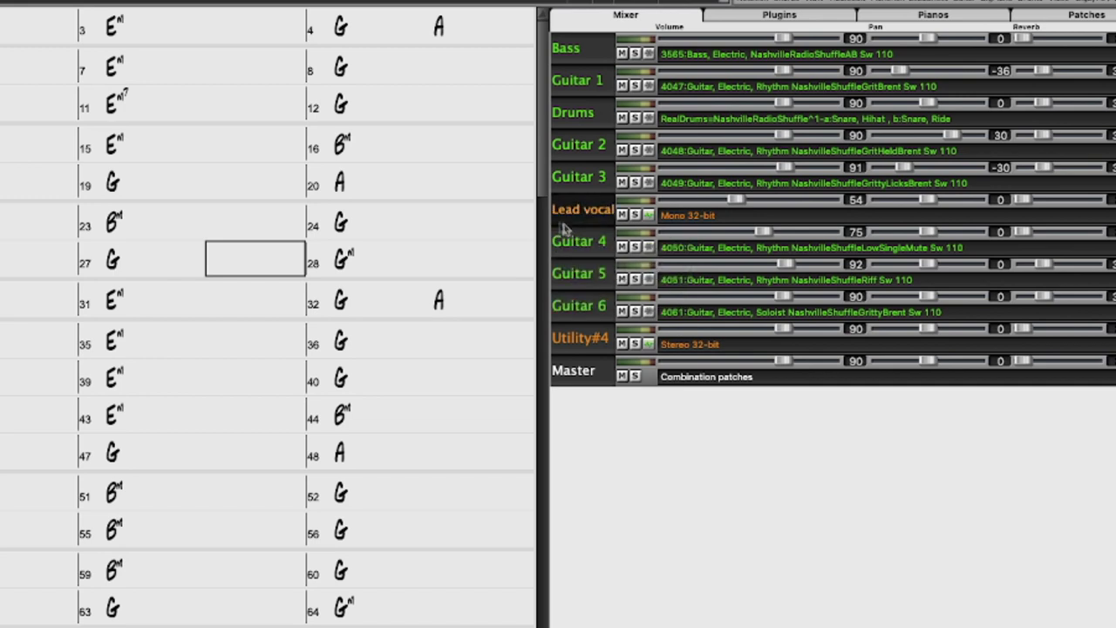
pyautogui.doubleClick(581, 341)
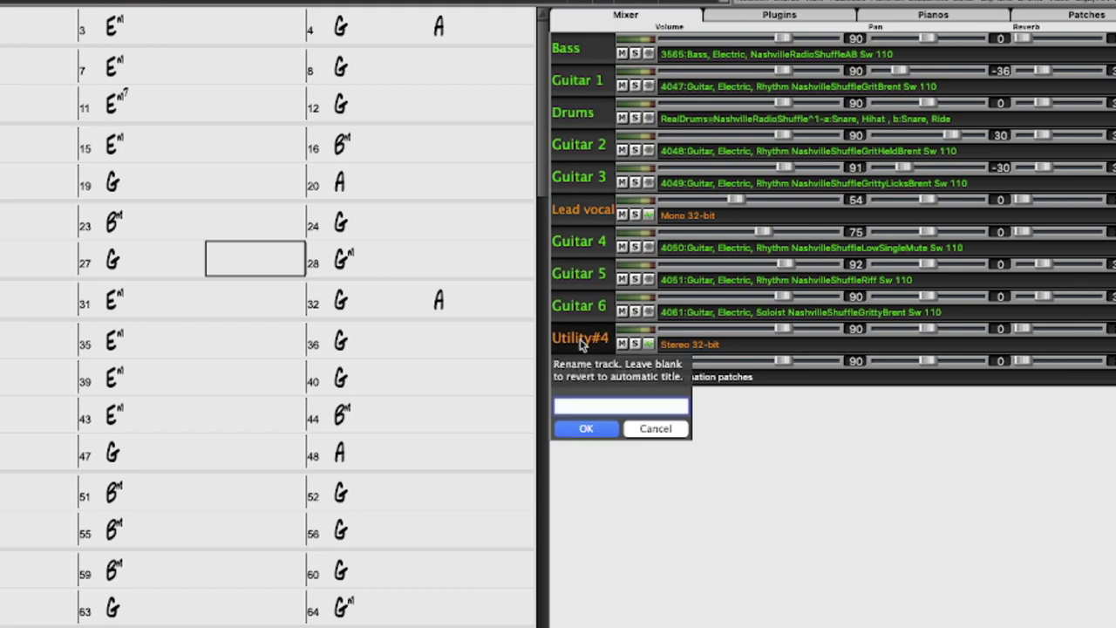
pyautogui.write('BG vocal')
pyautogui.press('Return')
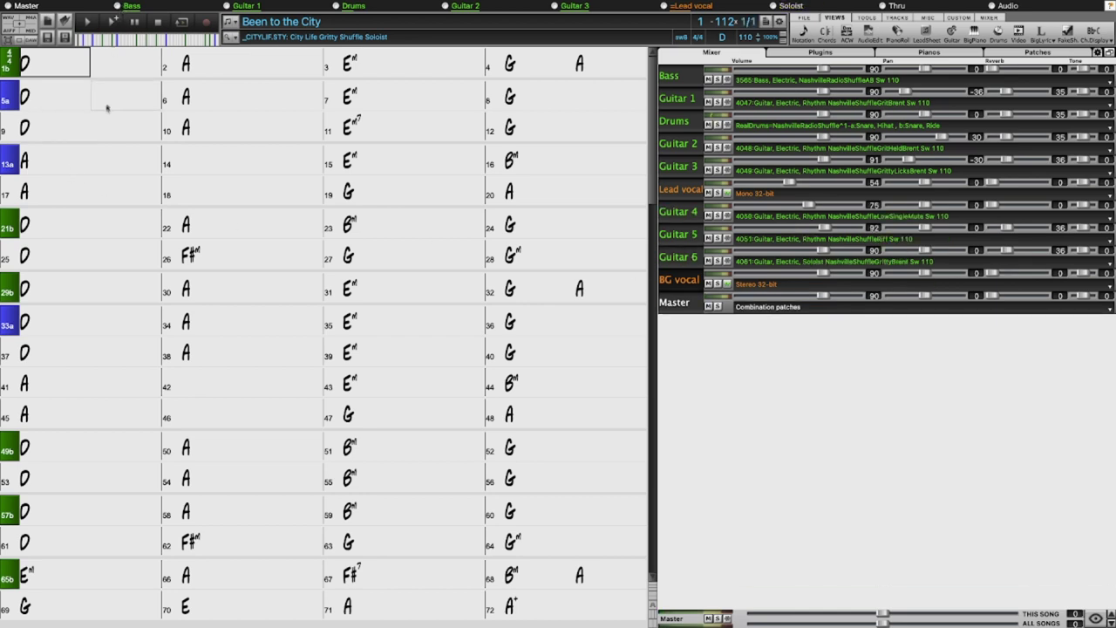
pyautogui.click(605, 604)
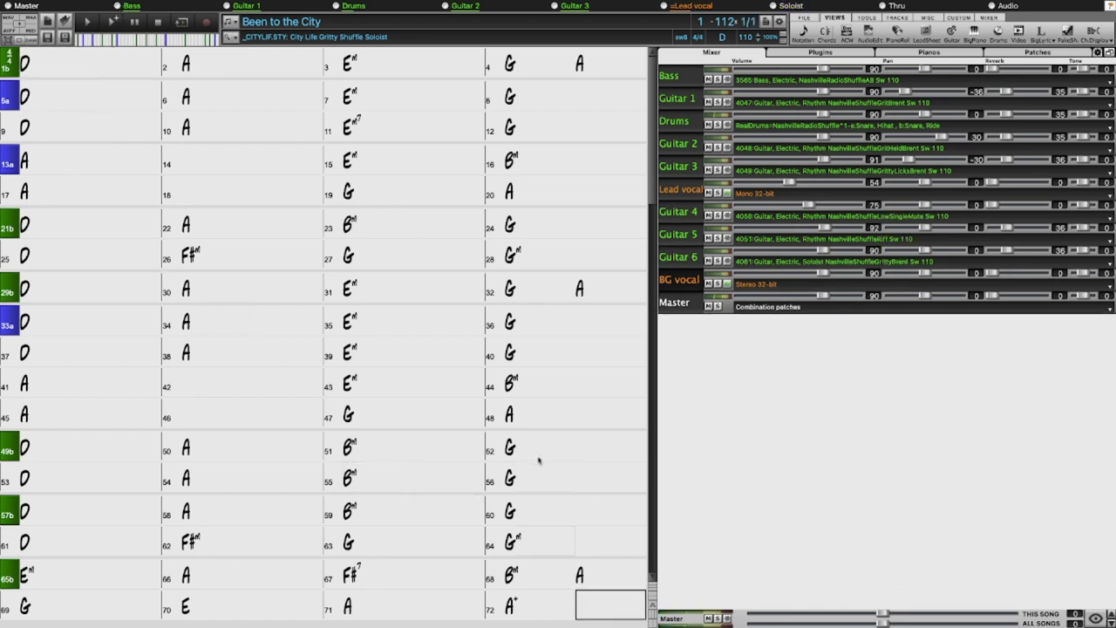
# Play the opening bars of the restyled song twice to hear the new arrangement
pyautogui.press('space')
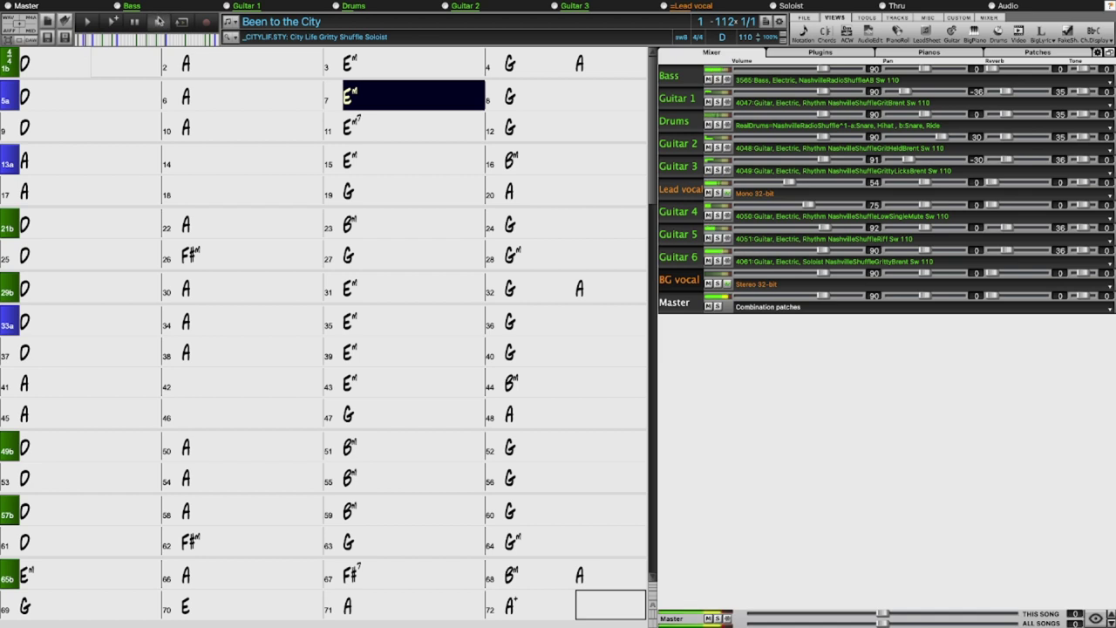
pyautogui.click(159, 22)
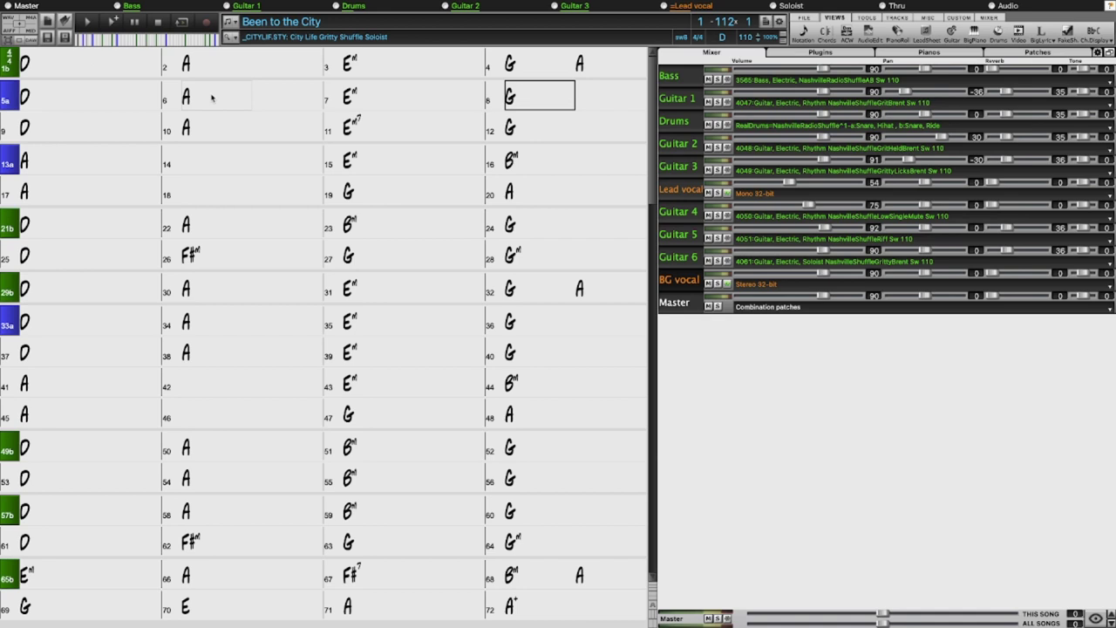
pyautogui.click(61, 63)
pyautogui.press('space')
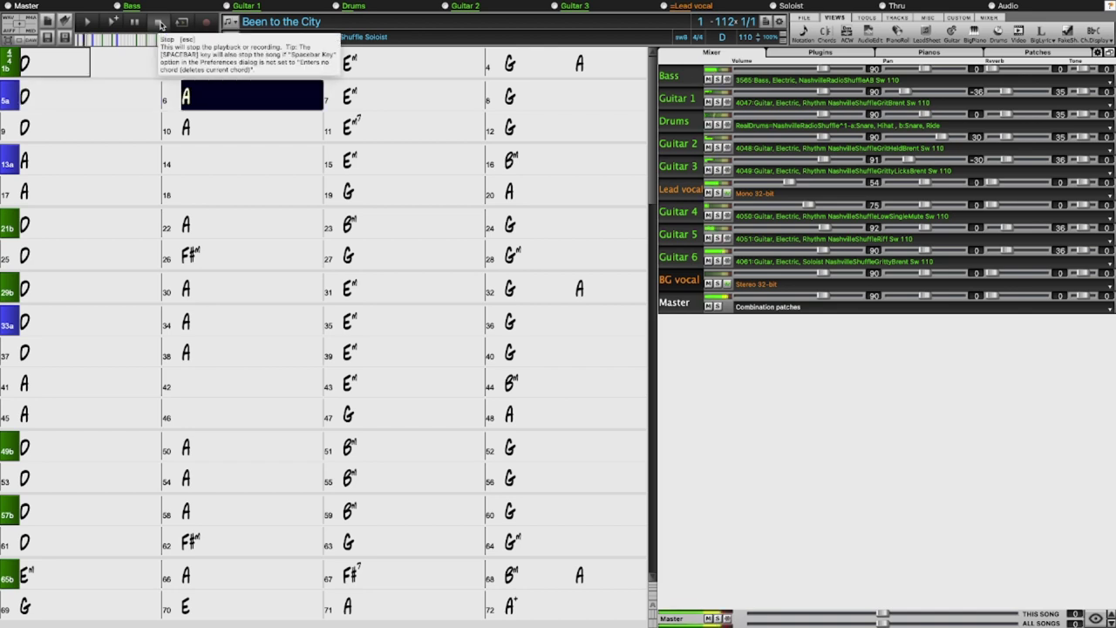
pyautogui.click(160, 24)
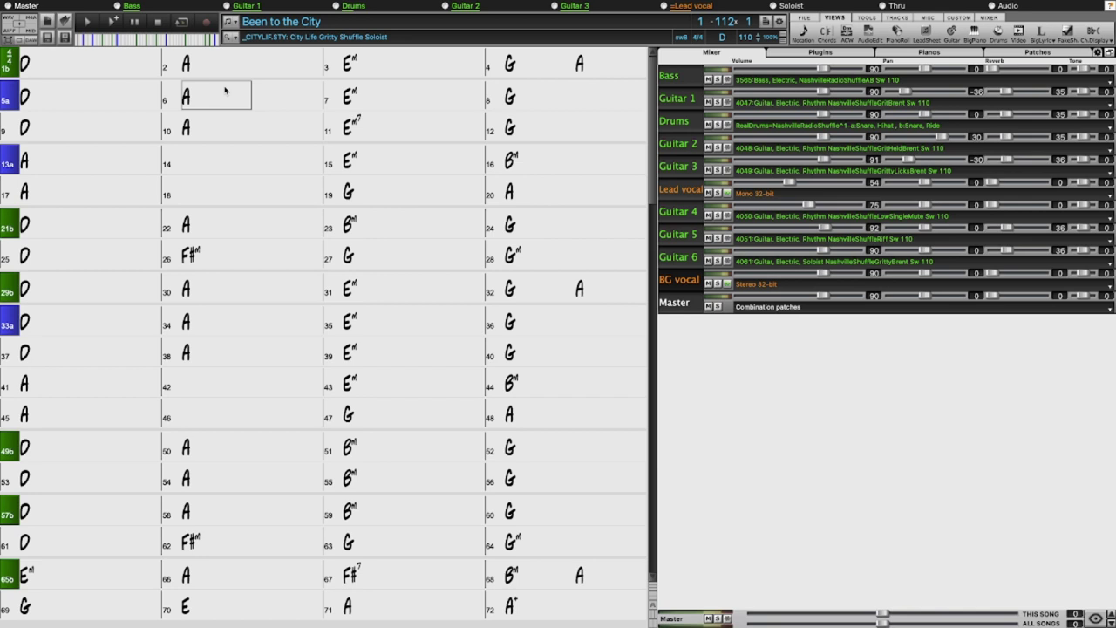
# Select bars 1 to 4, decline choosing a RealTrack for the BG vocal track, and listen to the intro
pyautogui.moveTo(56, 67); pyautogui.dragTo(611, 61)
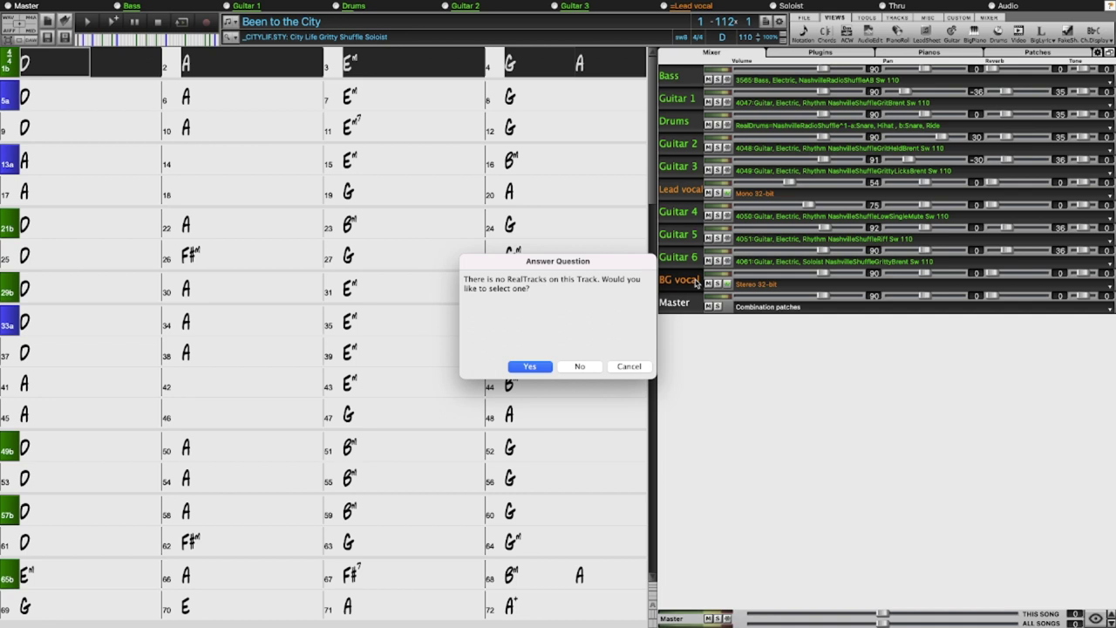
pyautogui.click(580, 367)
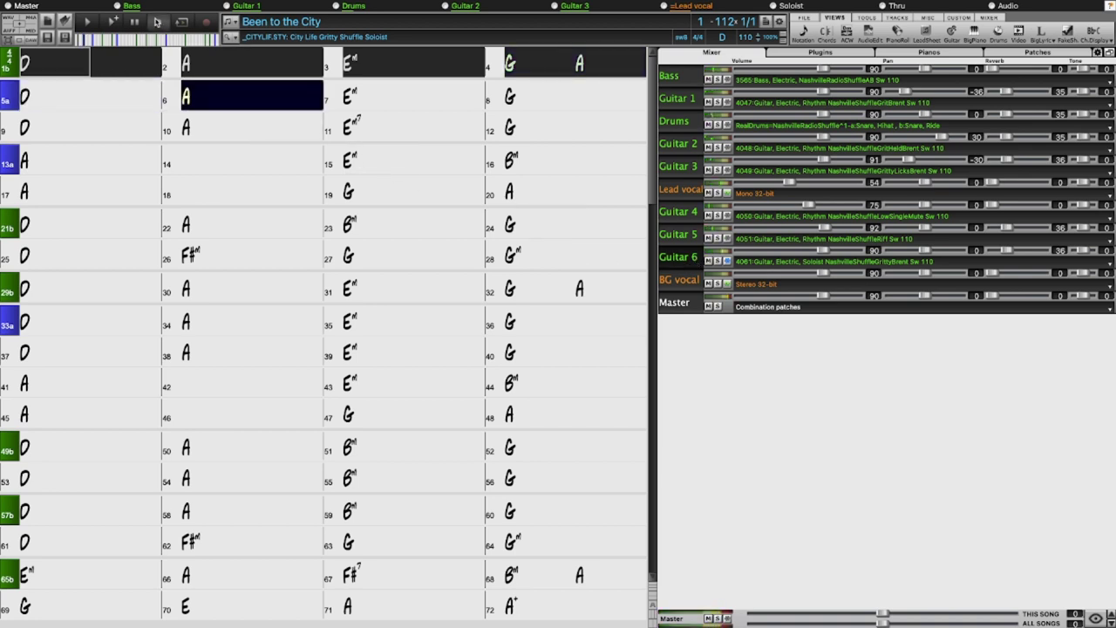
pyautogui.press('Escape')
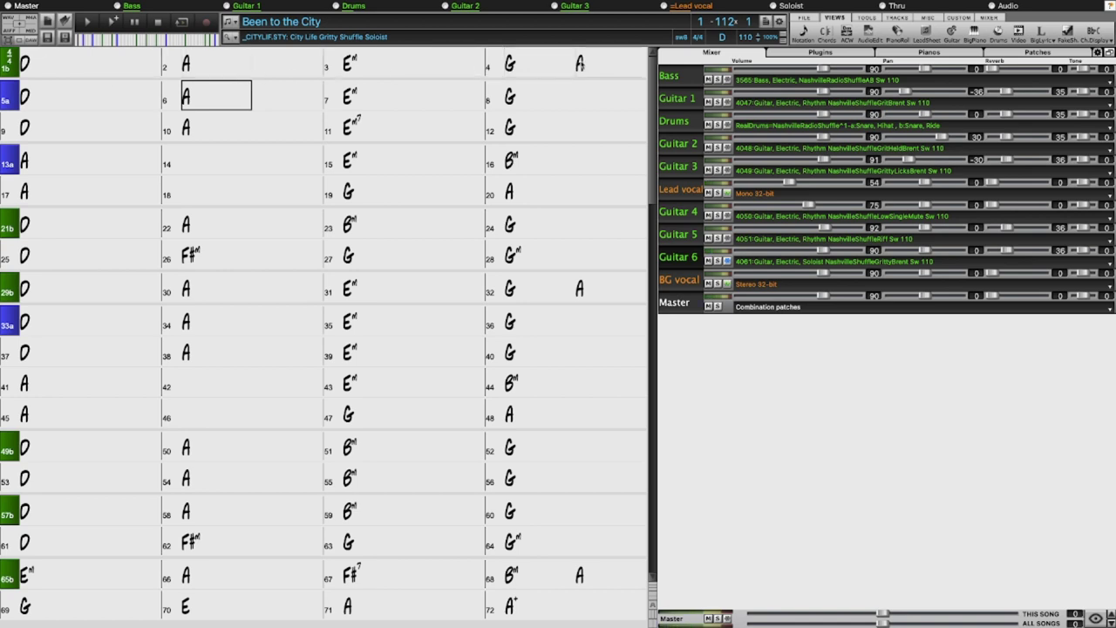
pyautogui.moveTo(54, 60); pyautogui.dragTo(638, 64)
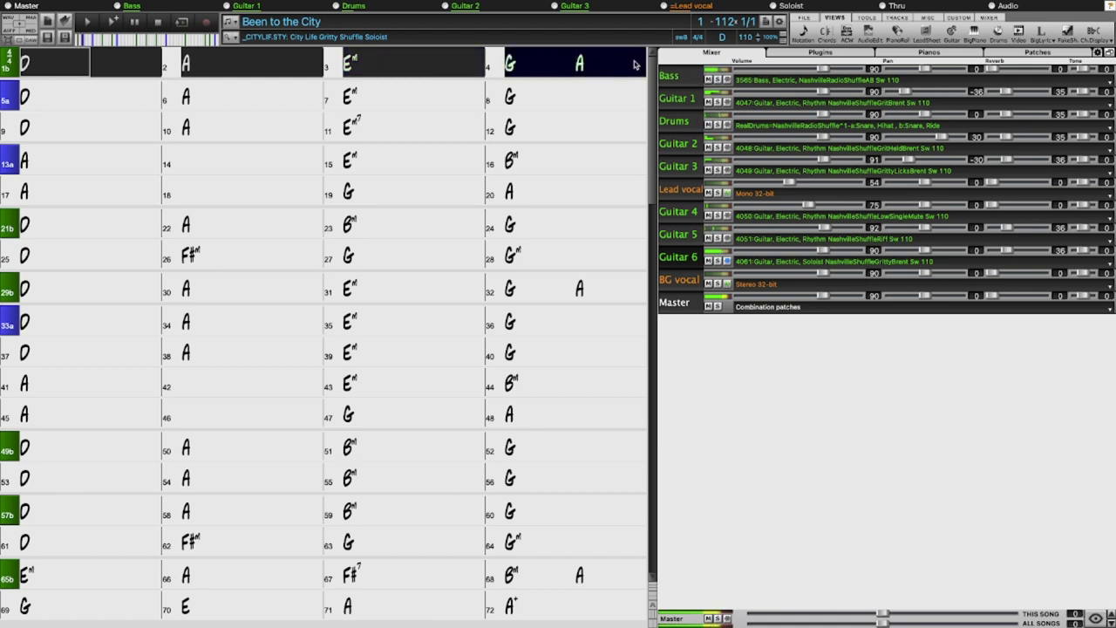
pyautogui.click(159, 22)
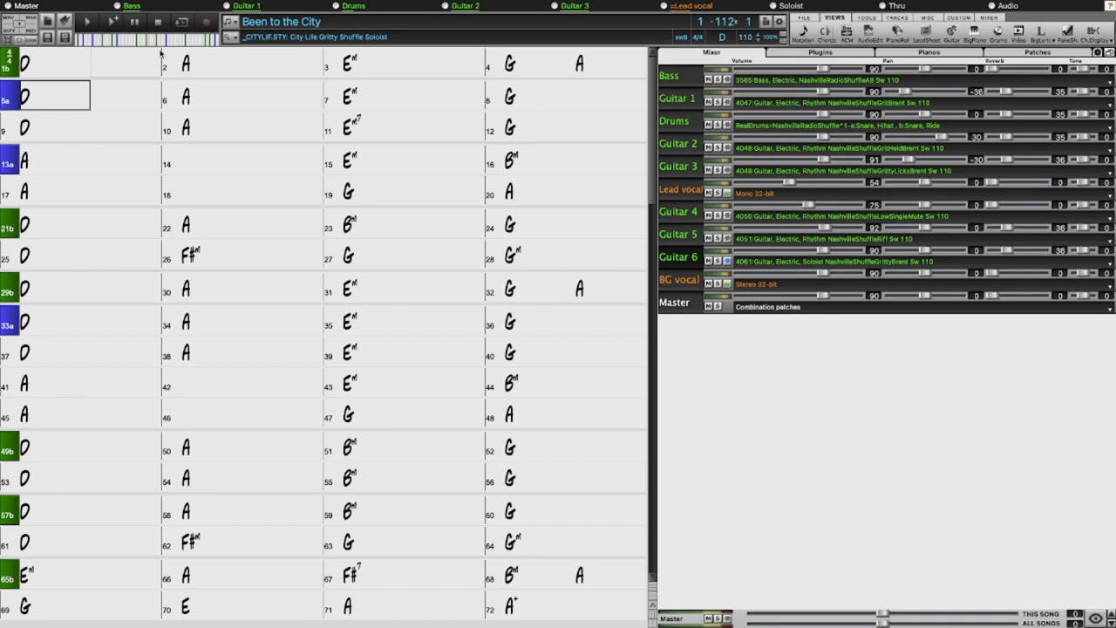
# Listen to the move from the intro into bar 5, playing once from bar 1 and once from bar 3
pyautogui.click(59, 69)
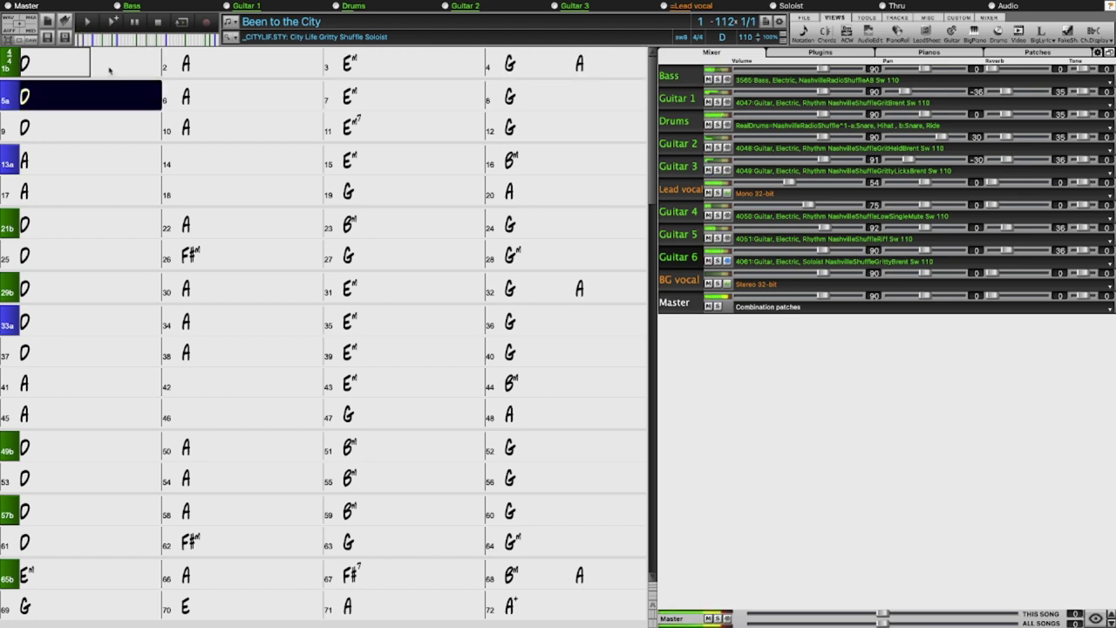
pyautogui.click(160, 23)
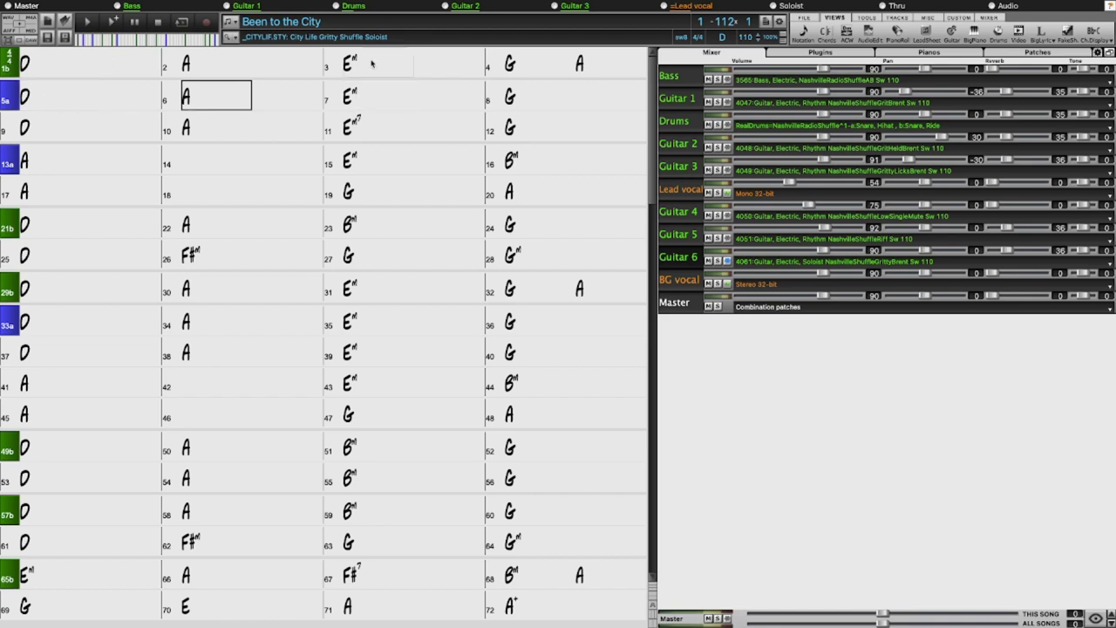
pyautogui.moveTo(381, 65); pyautogui.dragTo(381, 65)
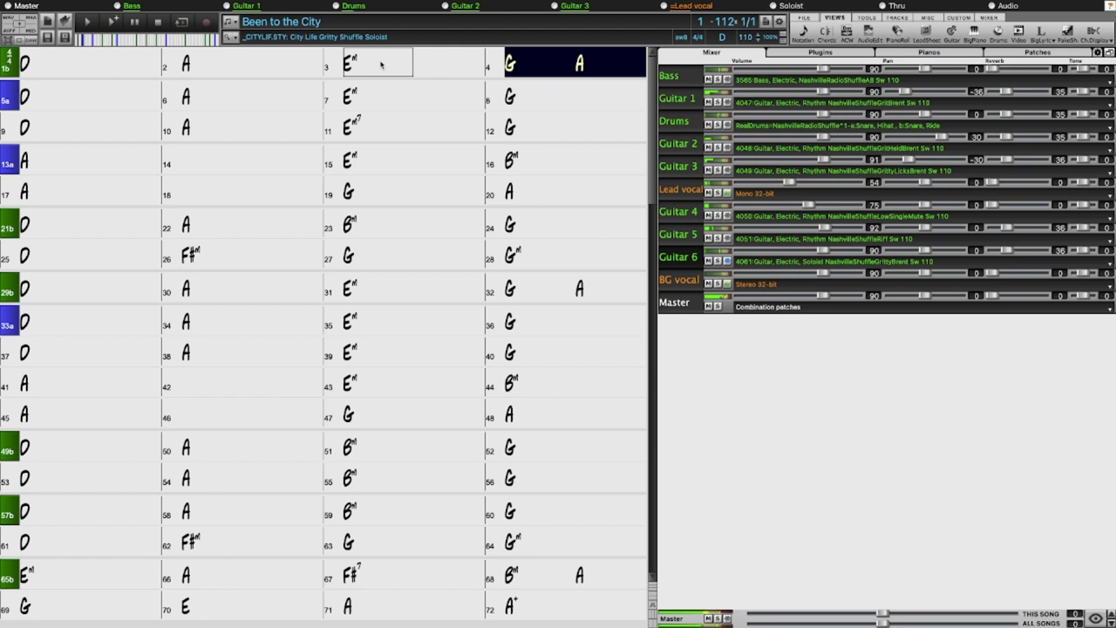
pyautogui.press('Escape')
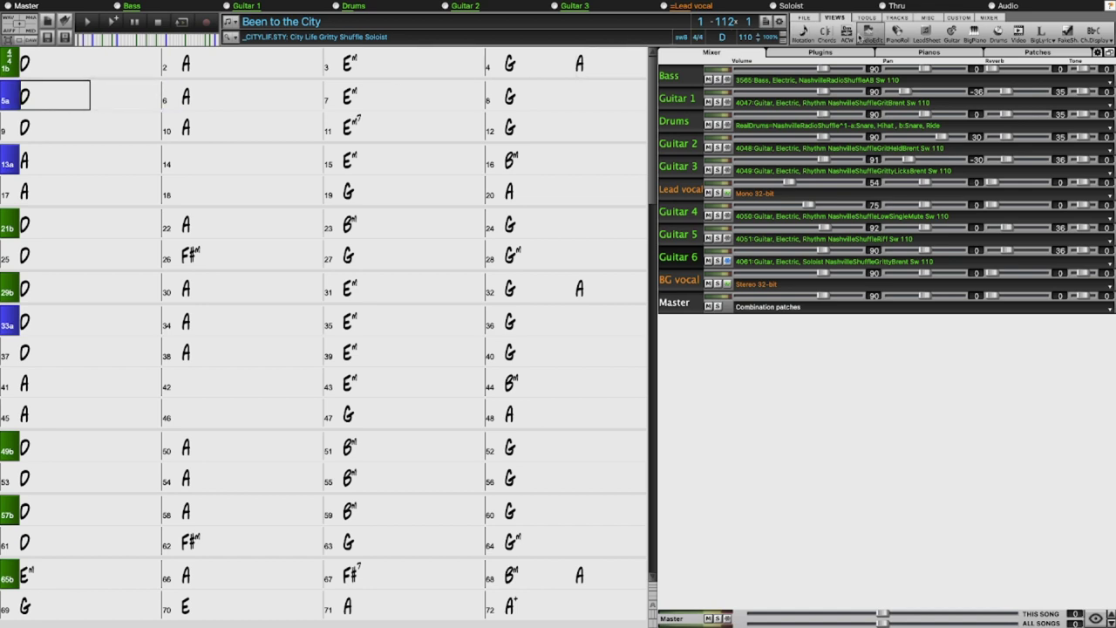
# Open Guitar 6 in the audio editor and play its waveform from bar 1 through the end of the intro
pyautogui.click(872, 35)
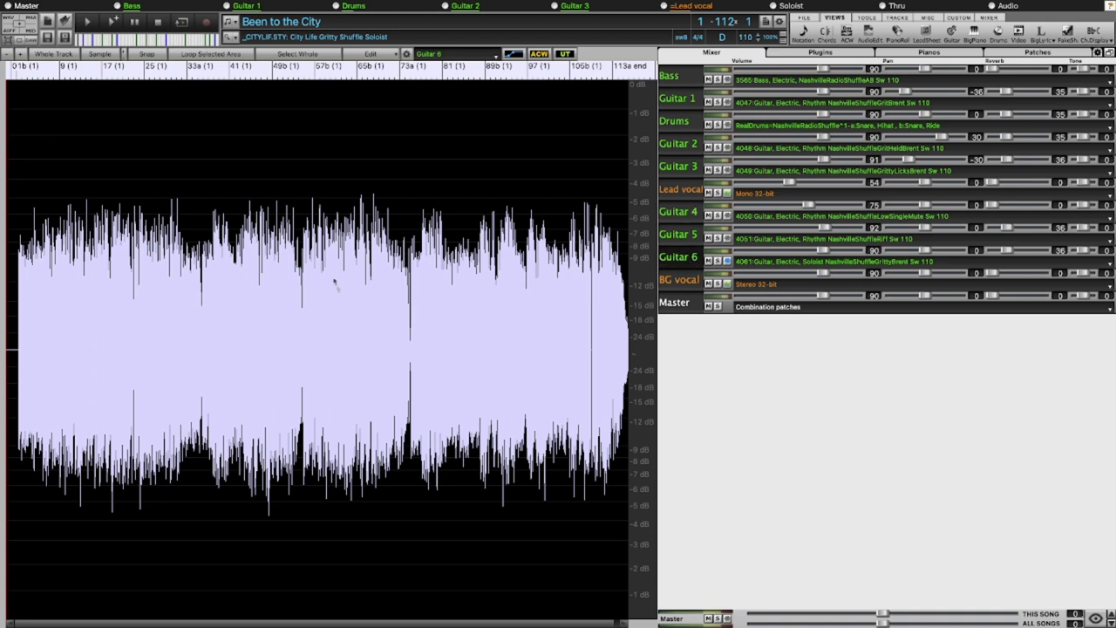
pyautogui.click(26, 328)
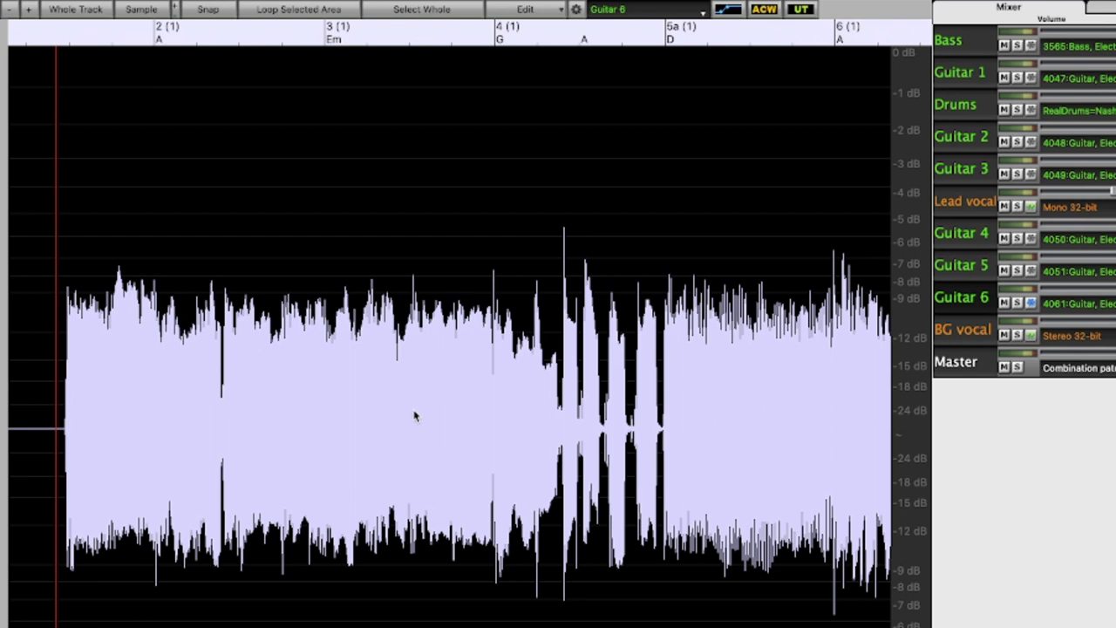
pyautogui.press('space')
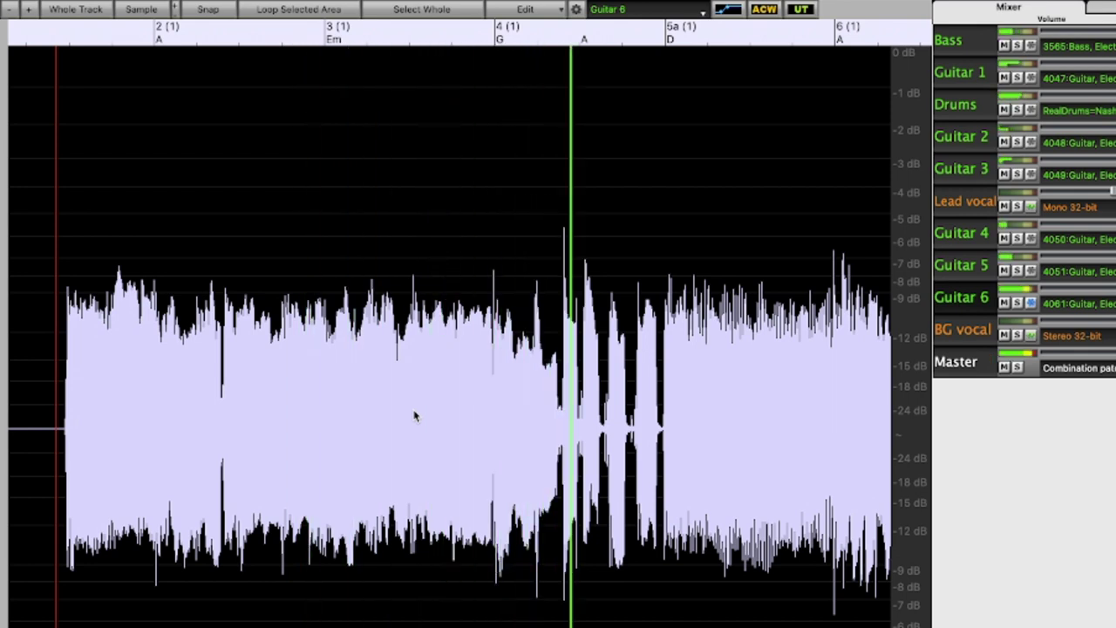
pyautogui.scroll(2, 481, 465)
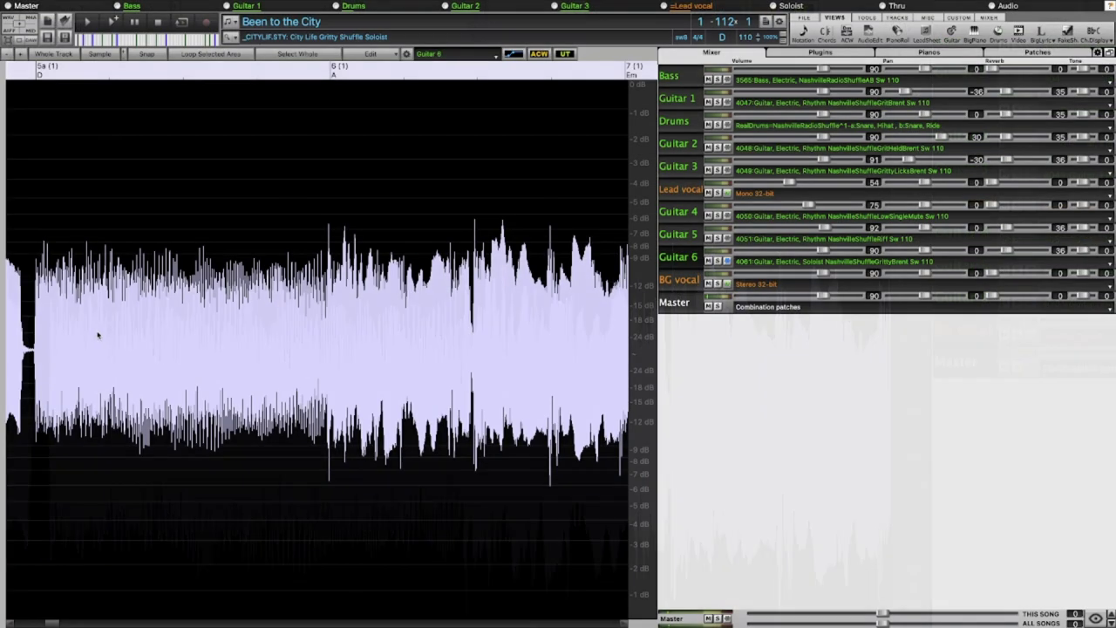
# Select the Guitar 6 audio from the start of bar 5 to about the middle of bar 6 and delete it
pyautogui.click(132, 410)
pyautogui.scroll(-4, 129, 334)
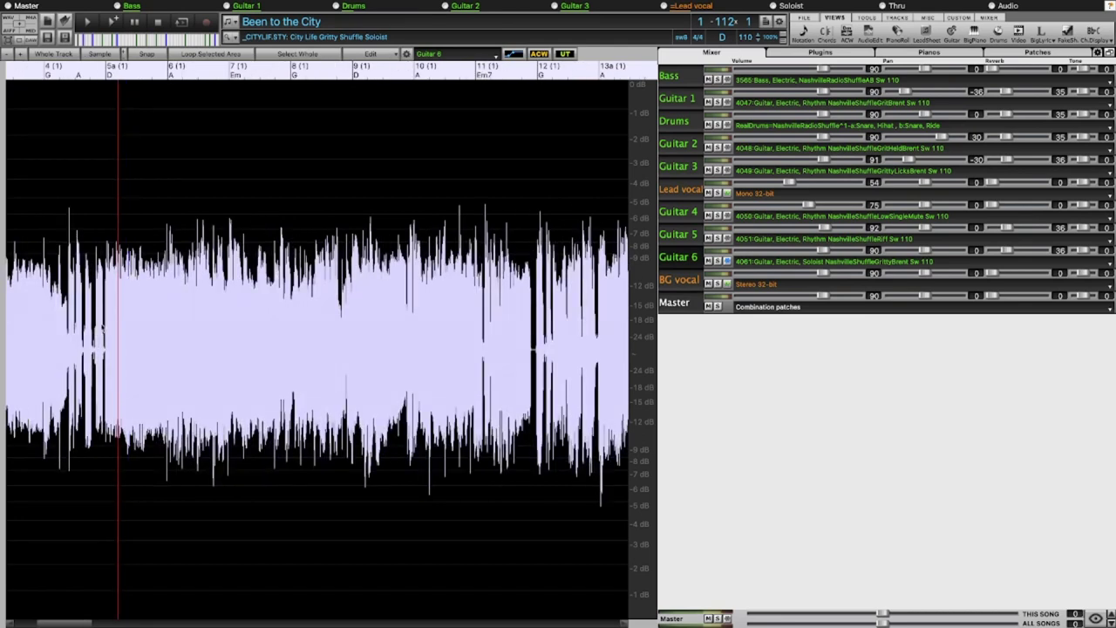
pyautogui.scroll(3, 100, 327)
pyautogui.scroll(2, 102, 327)
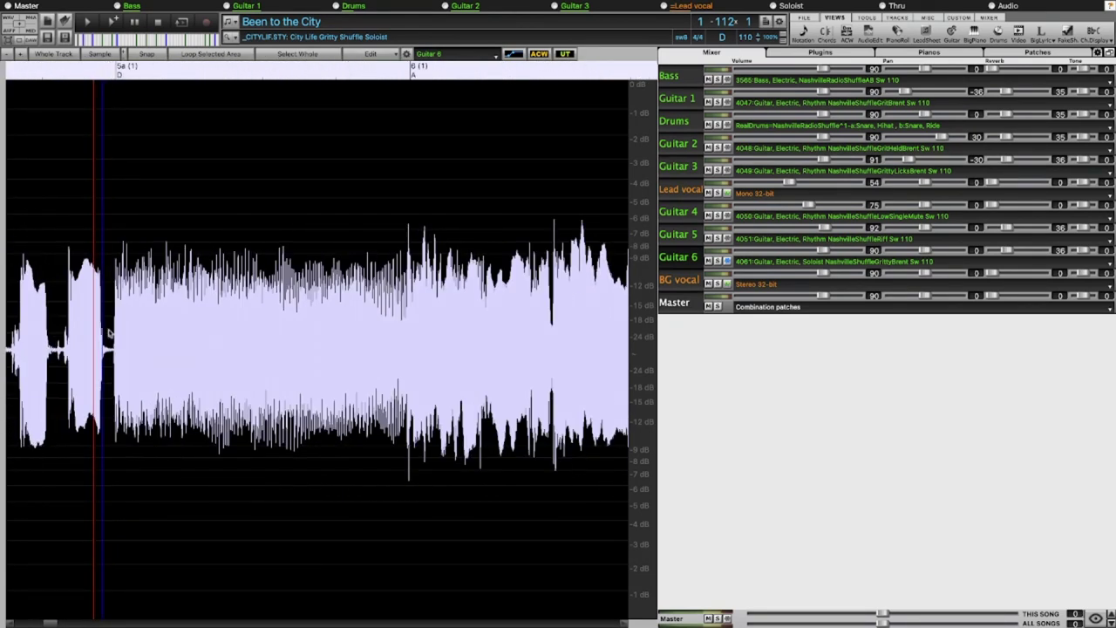
pyautogui.click(113, 351)
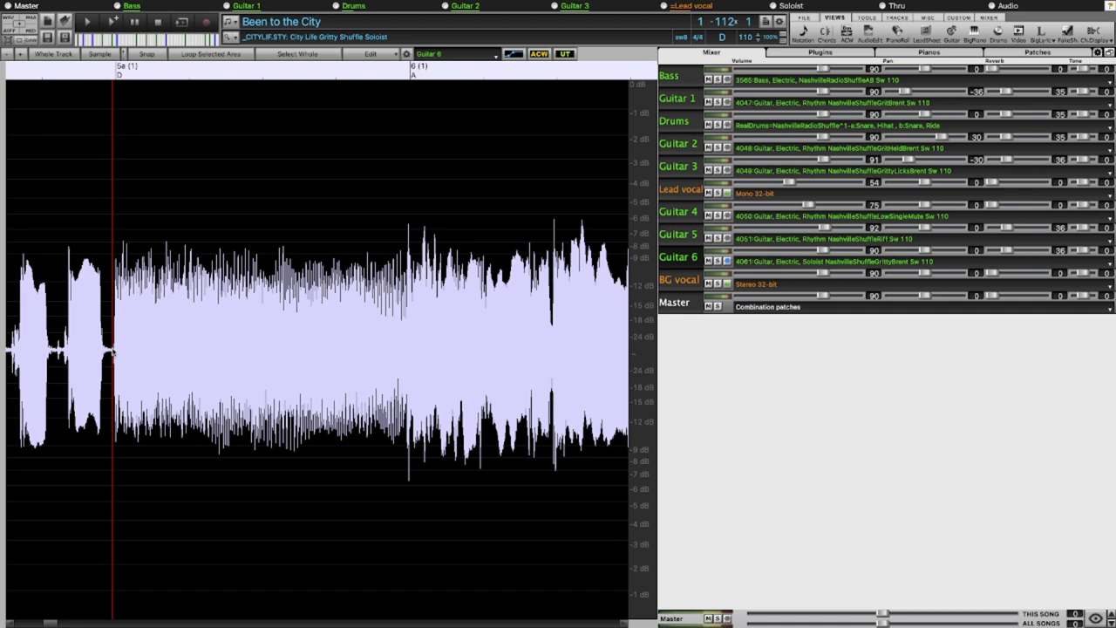
pyautogui.moveTo(113, 350)
pyautogui.mouseDown()
pyautogui.moveTo(588, 363)
pyautogui.moveTo(575, 363)
pyautogui.mouseUp()
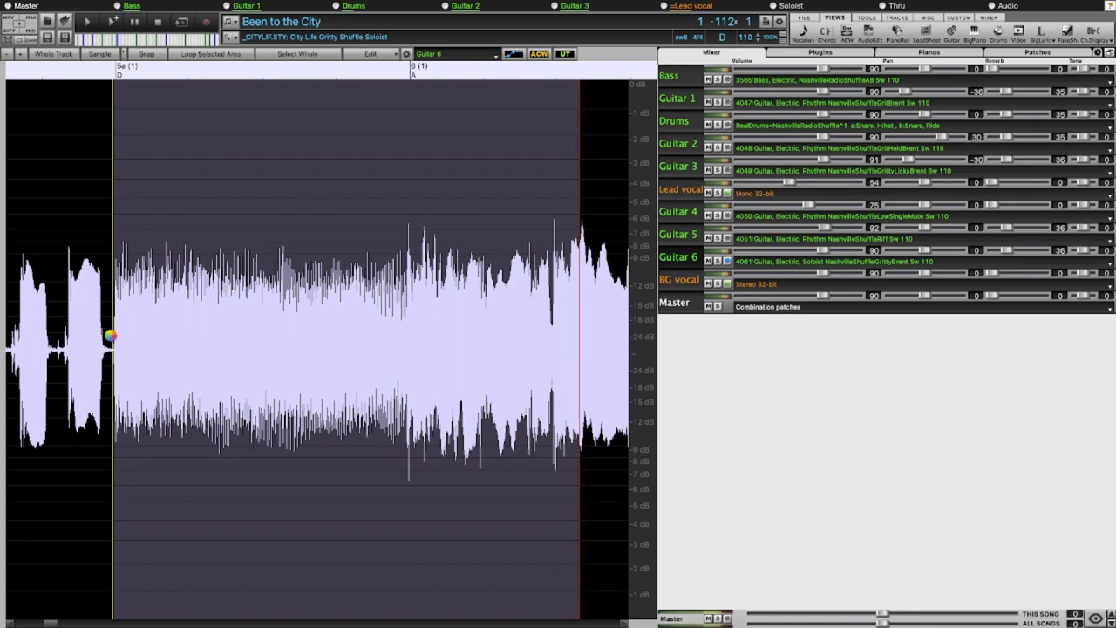
pyautogui.press('Delete')
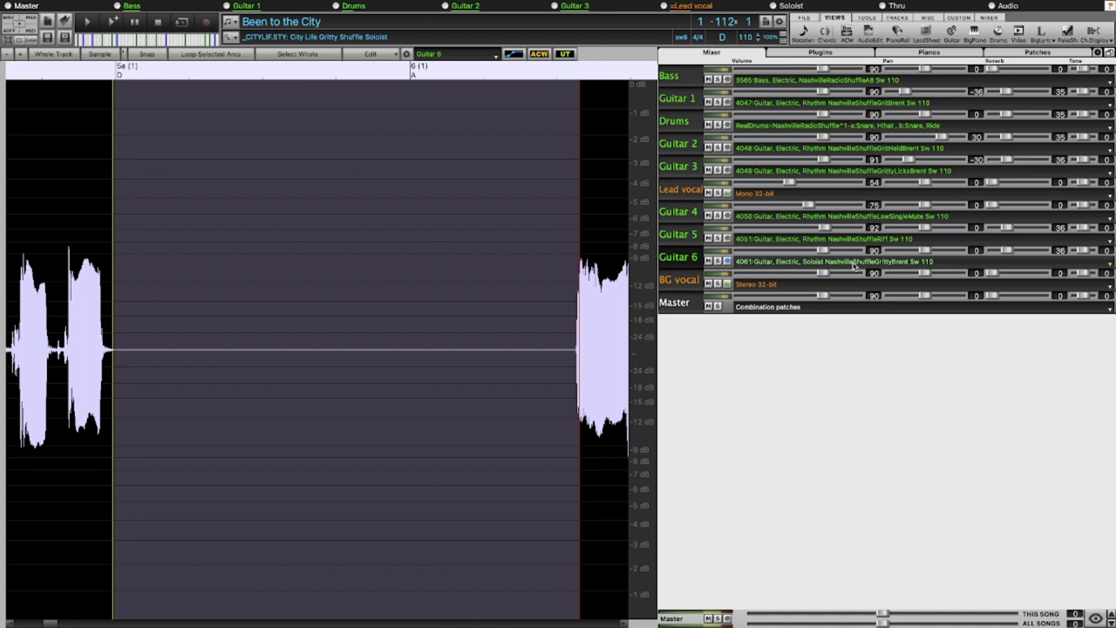
# Play Guitar 6 from the end of bar 3 twice to check how the intro leads into the silenced gap
pyautogui.click(265, 302)
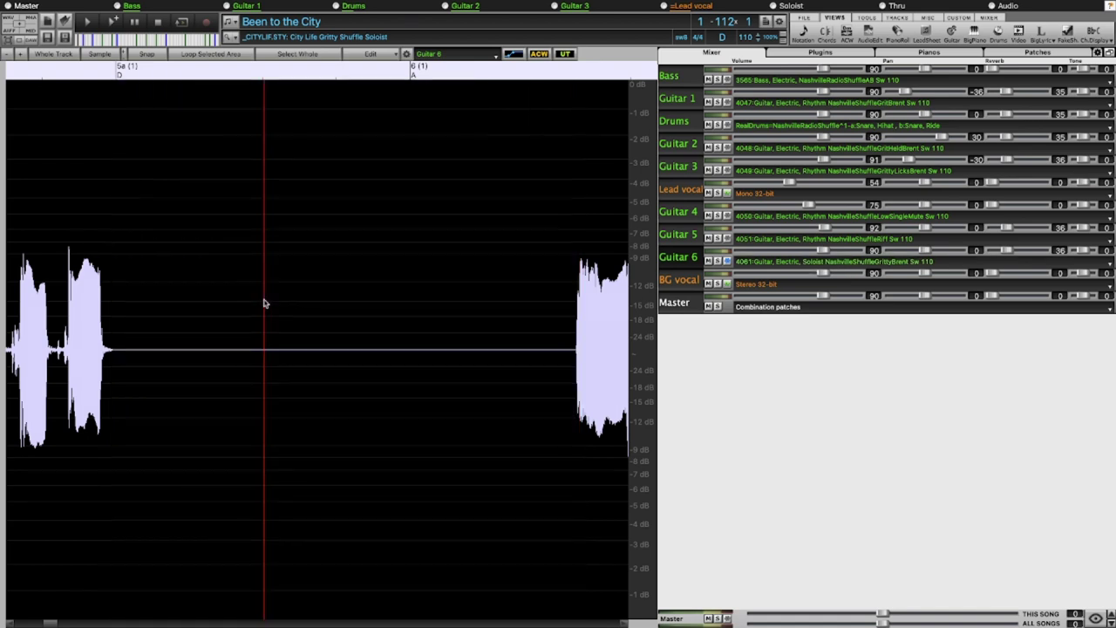
pyautogui.scroll(-5, 319, 297)
pyautogui.doubleClick(217, 310)
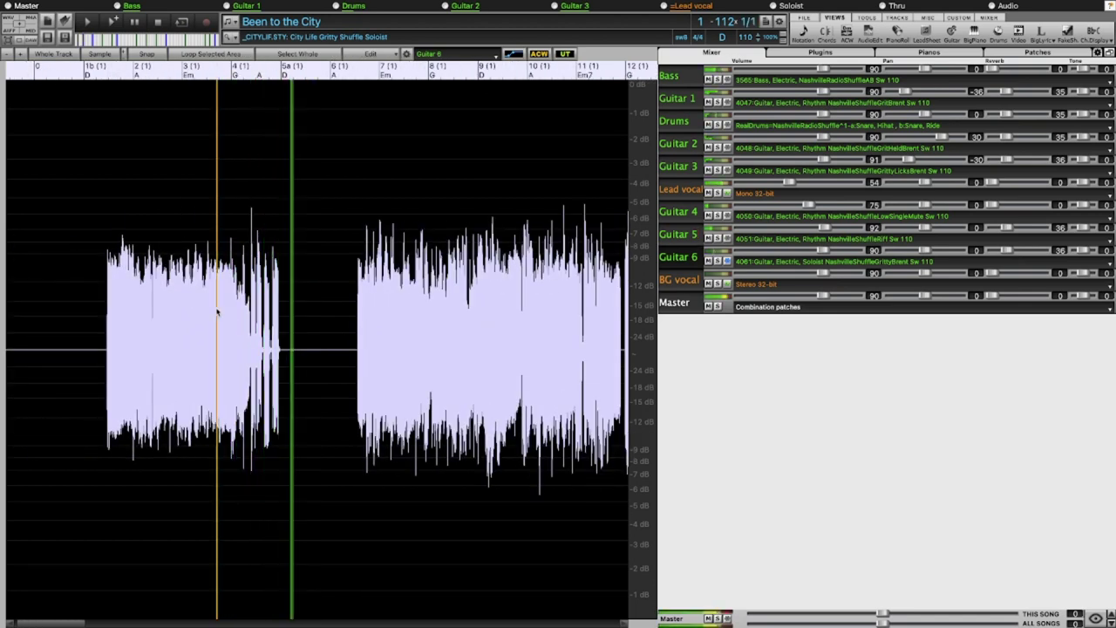
pyautogui.press('space')
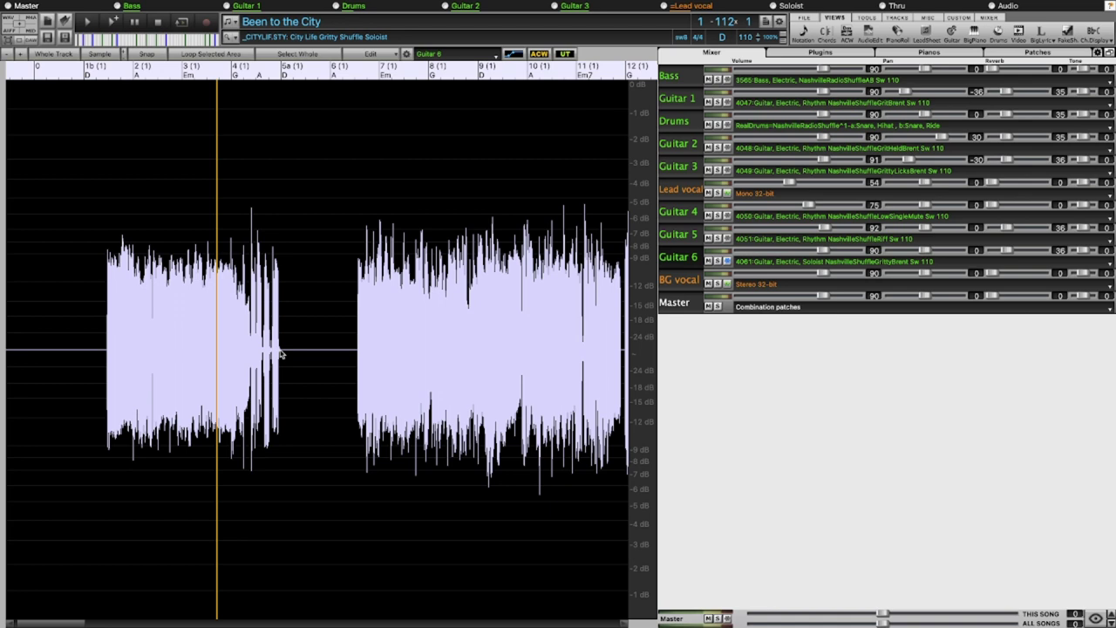
pyautogui.click(223, 325)
pyautogui.click(220, 321)
pyautogui.press('space')
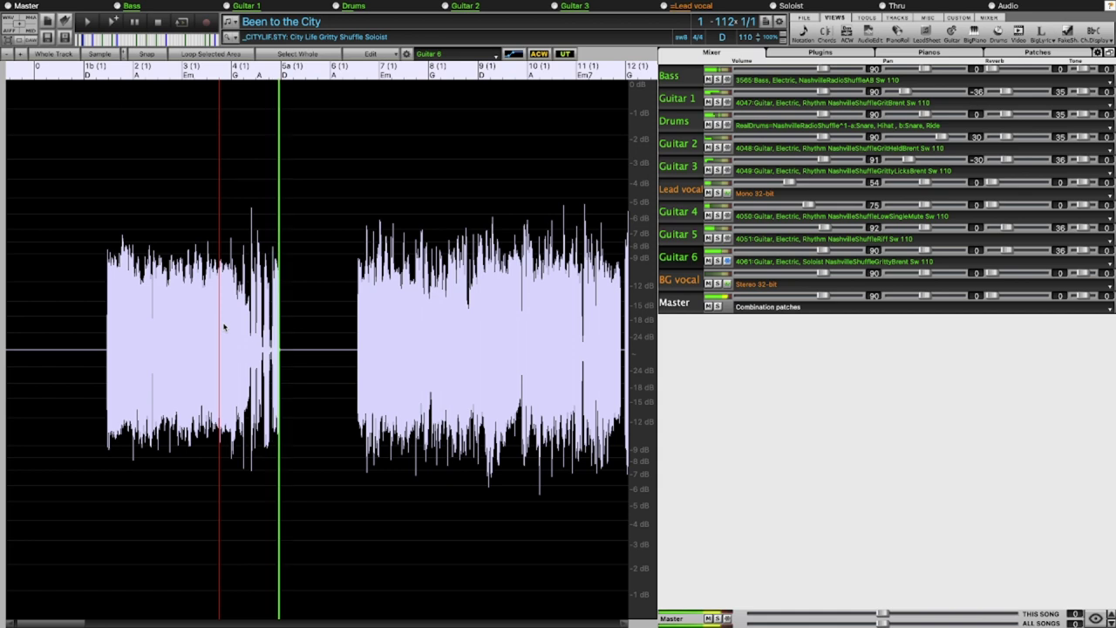
pyautogui.press('space')
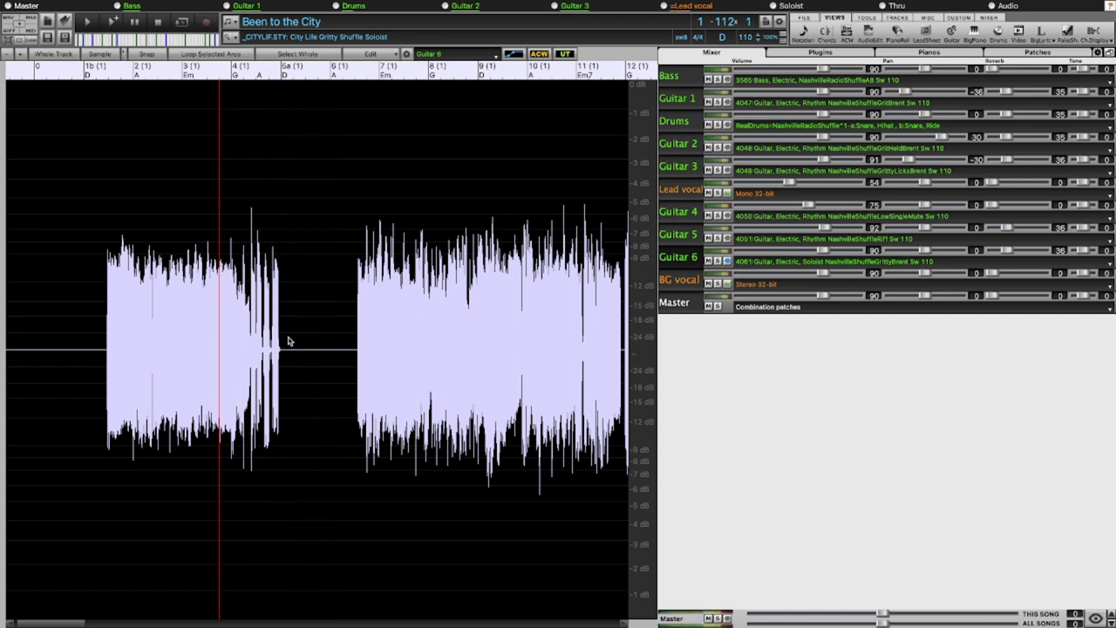
# Select roughly the first beat of bar 5 in the silenced Guitar 6 gap and open that range for regeneration
pyautogui.click(281, 337)
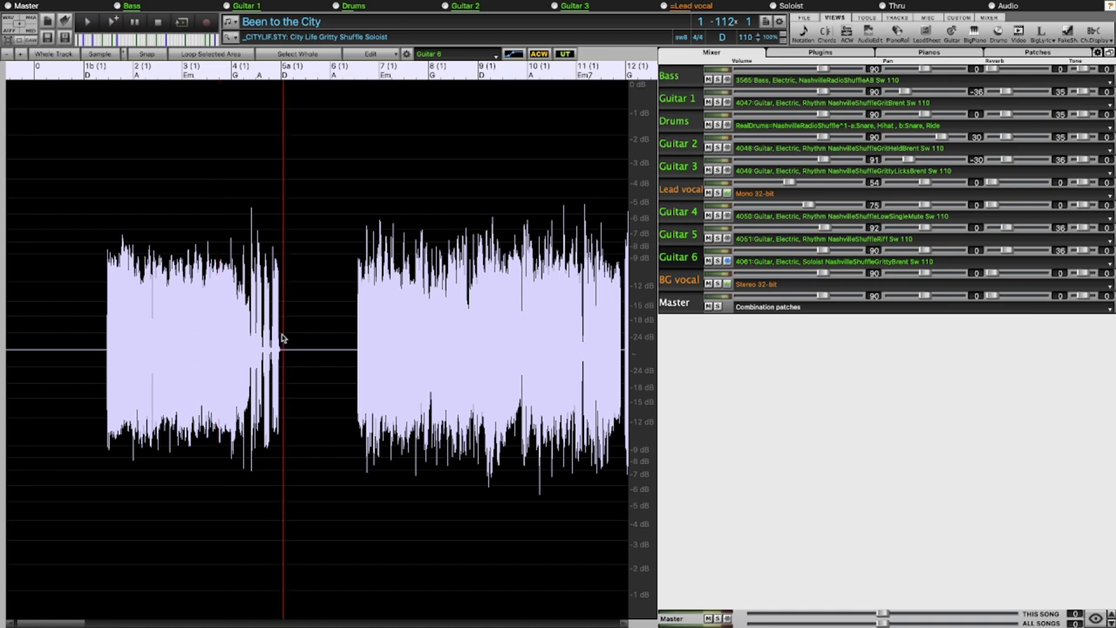
pyautogui.scroll(3, 165, 353)
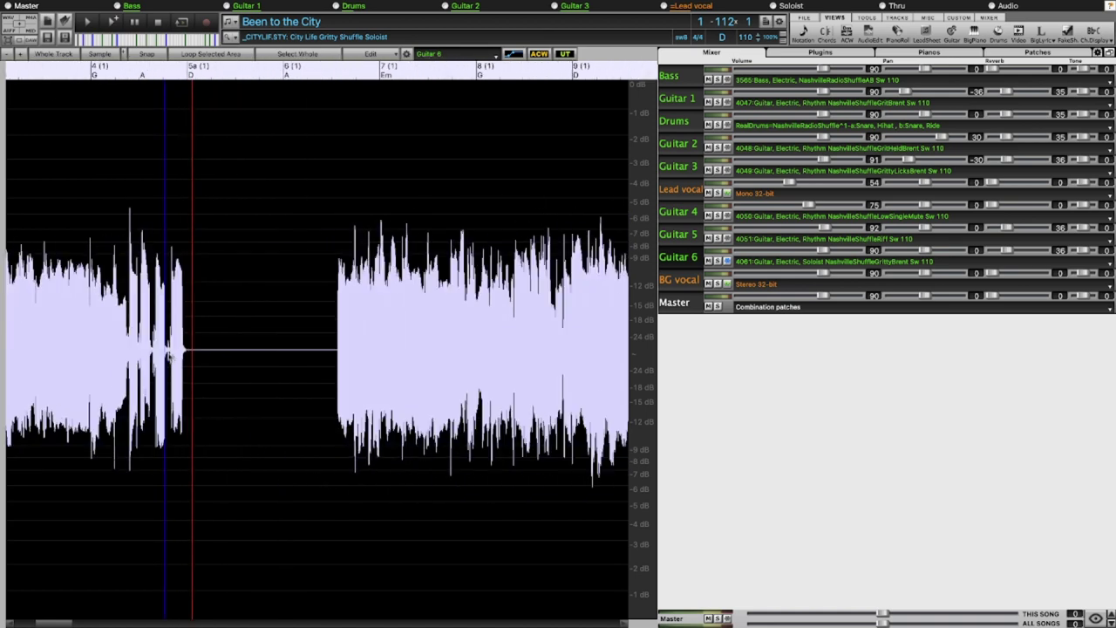
pyautogui.scroll(2, 168, 353)
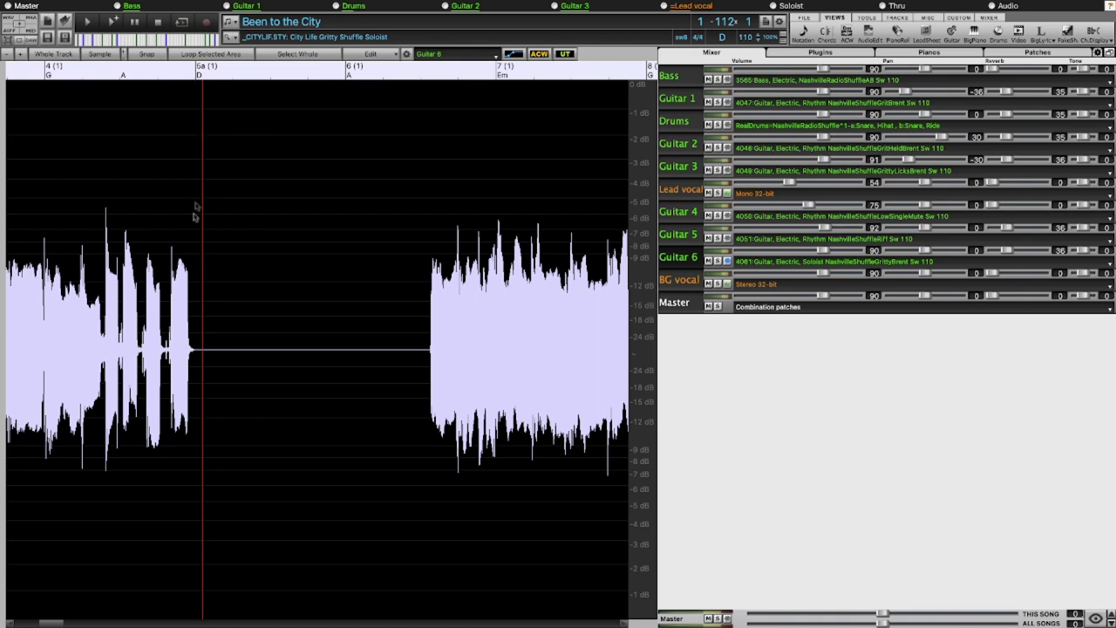
pyautogui.click(165, 351)
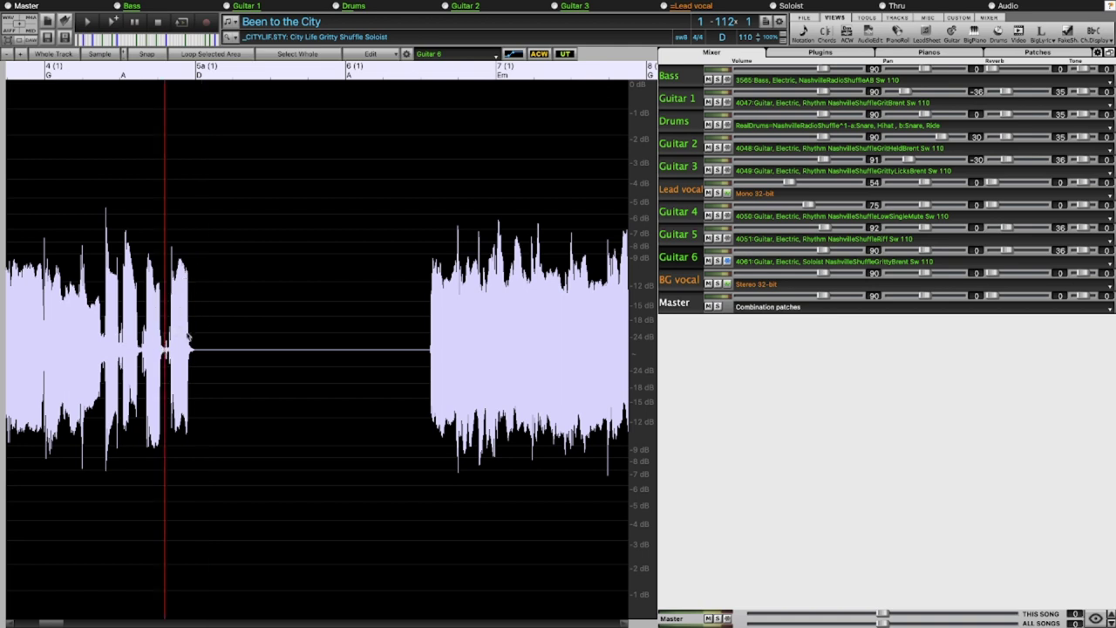
pyautogui.moveTo(198, 354)
pyautogui.mouseDown()
pyautogui.moveTo(166, 353)
pyautogui.moveTo(232, 347)
pyautogui.mouseUp()
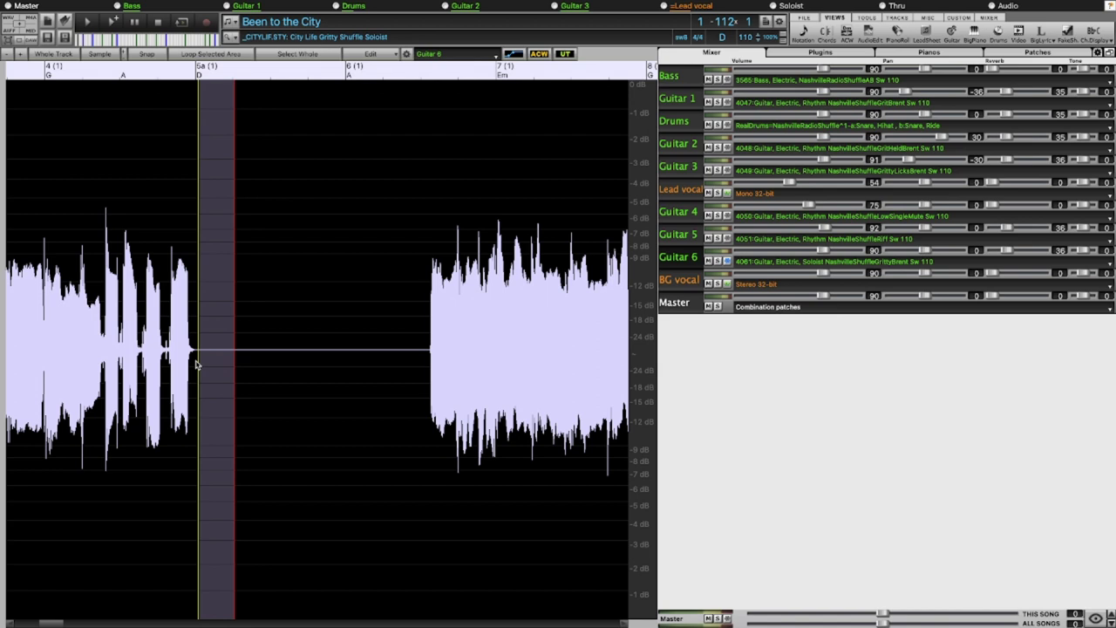
pyautogui.doubleClick(196, 365)
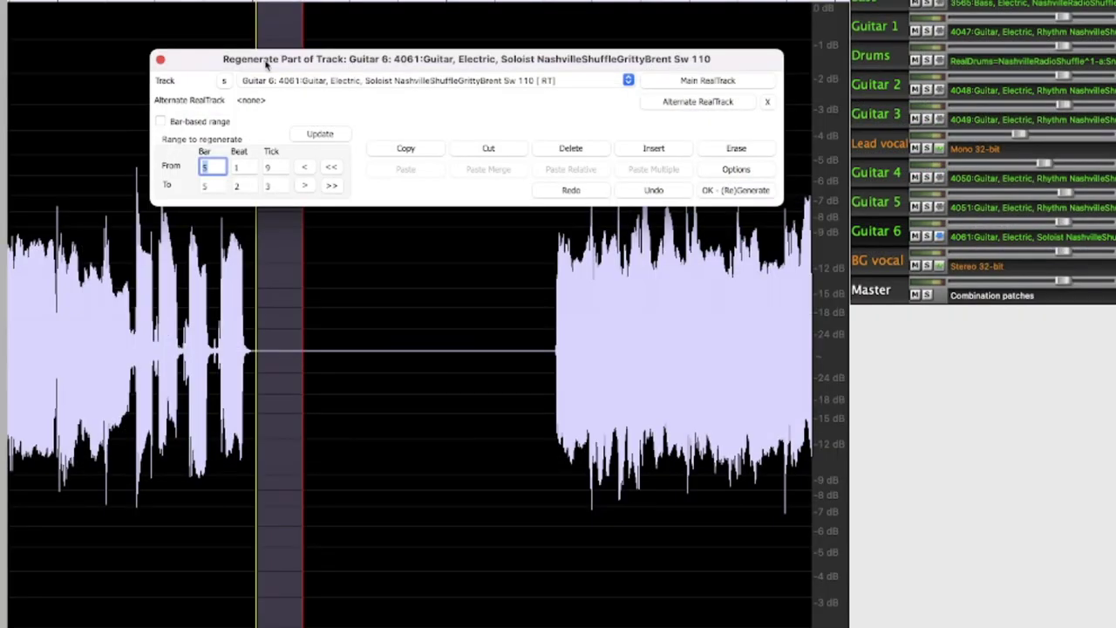
# Move the regeneration dialog aside and reselect the Guitar 6 range from bar 5 beat 1 tick 15 to beat 2 tick 46
pyautogui.moveTo(207, 129); pyautogui.dragTo(305, 121)
pyautogui.moveTo(393, 58); pyautogui.dragTo(513, 35)
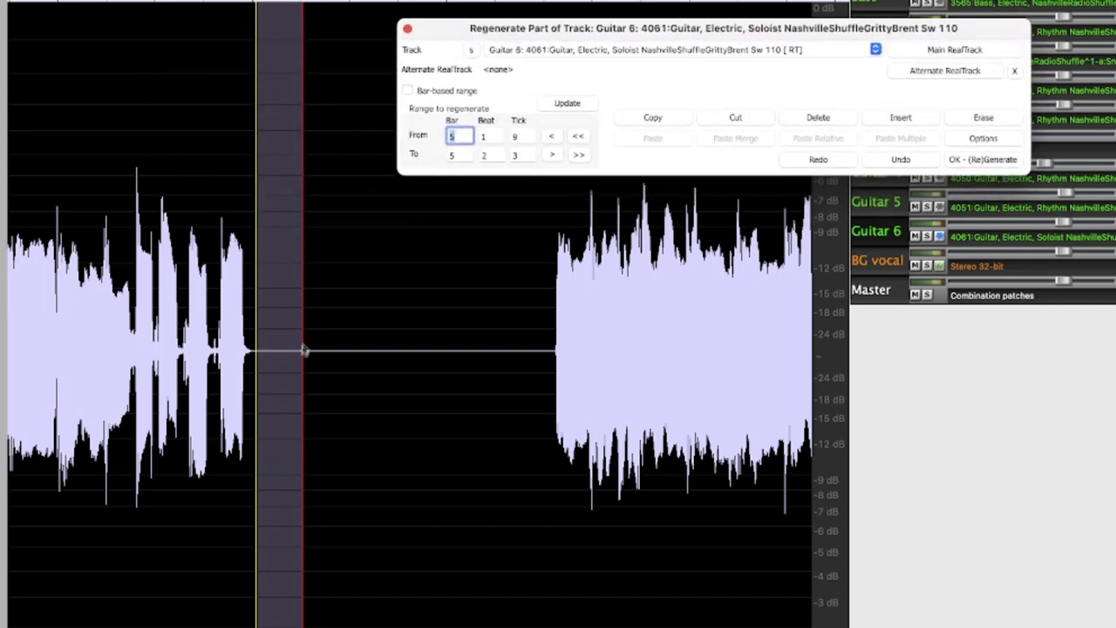
pyautogui.moveTo(319, 354); pyautogui.dragTo(259, 356)
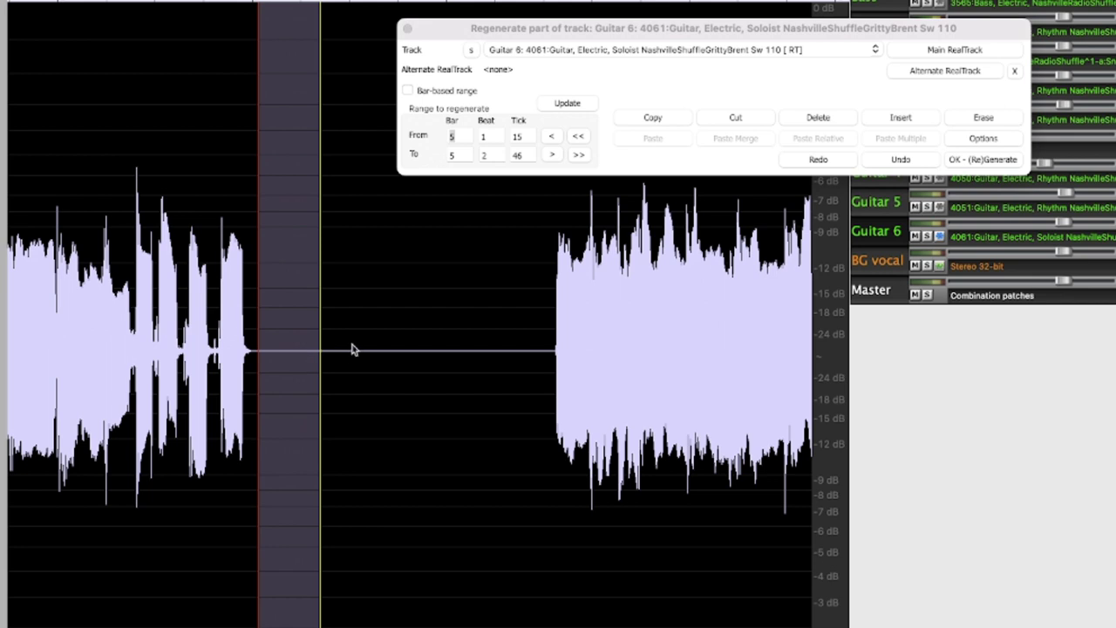
# Try regenerating the silenced Guitar 6 gap from bar 4 beat 4 tick 118 to bar 6 beat 2 tick 104
pyautogui.moveTo(421, 351); pyautogui.dragTo(277, 347)
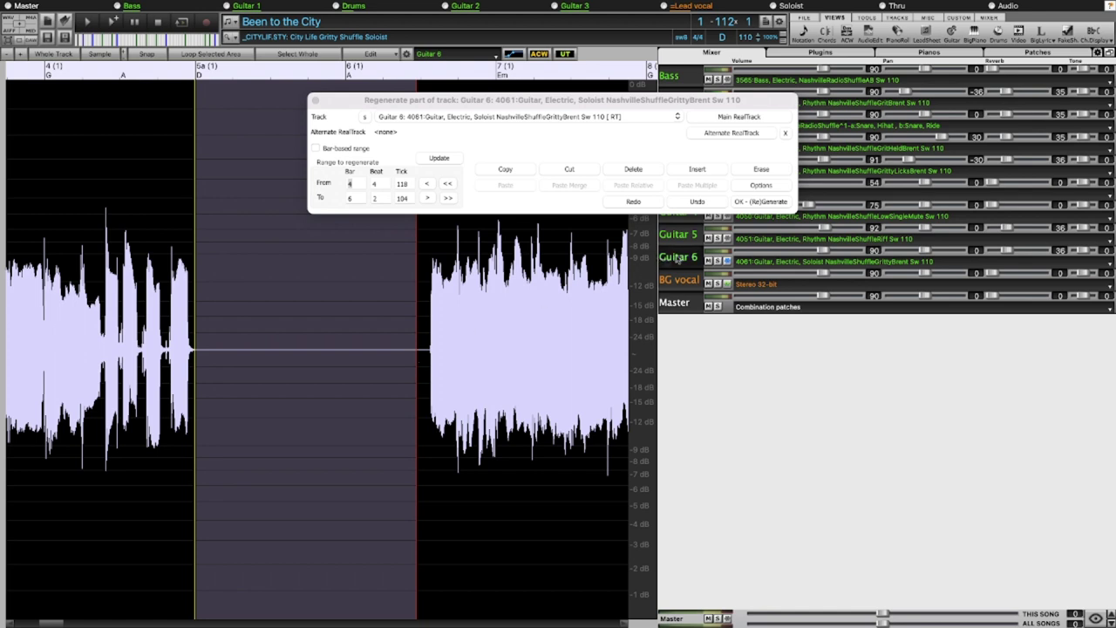
pyautogui.click(758, 202)
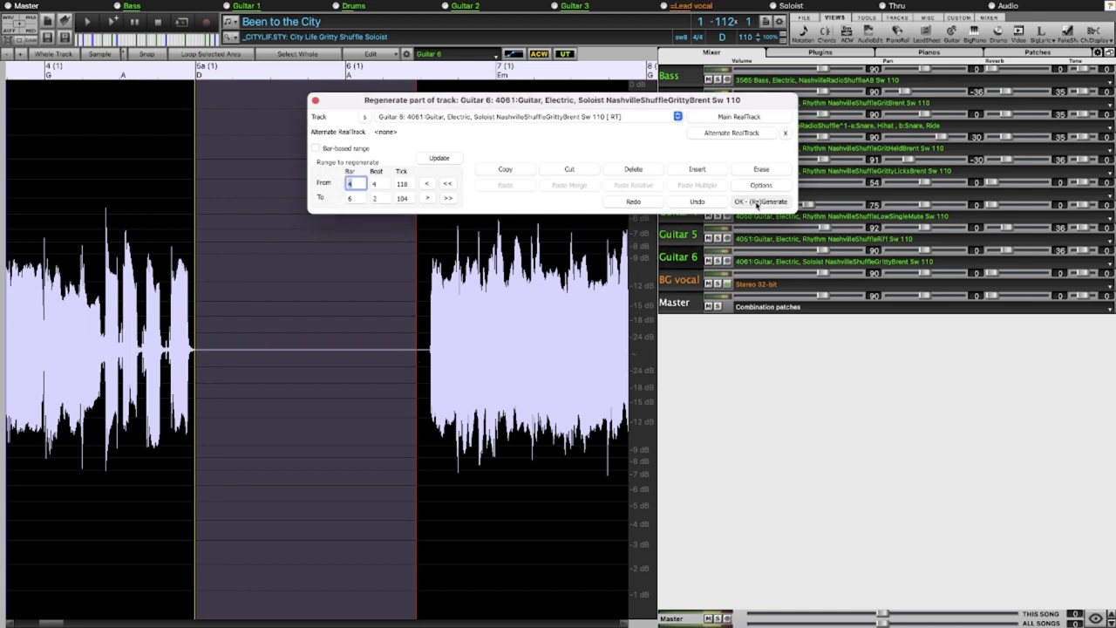
pyautogui.click(757, 202)
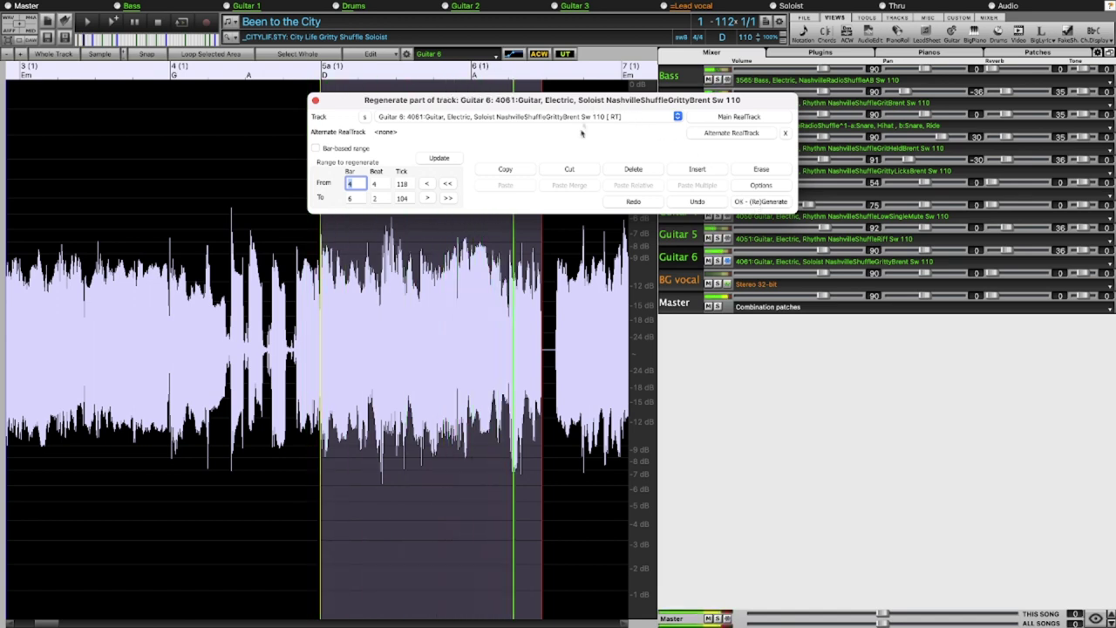
pyautogui.click(389, 318)
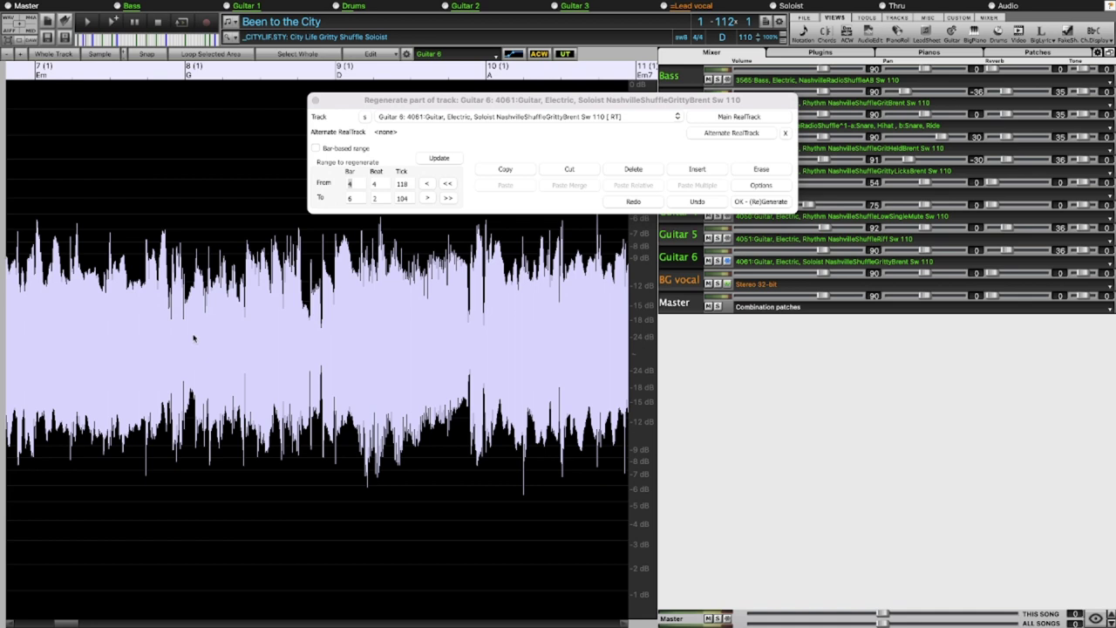
pyautogui.click(698, 202)
pyautogui.click(696, 203)
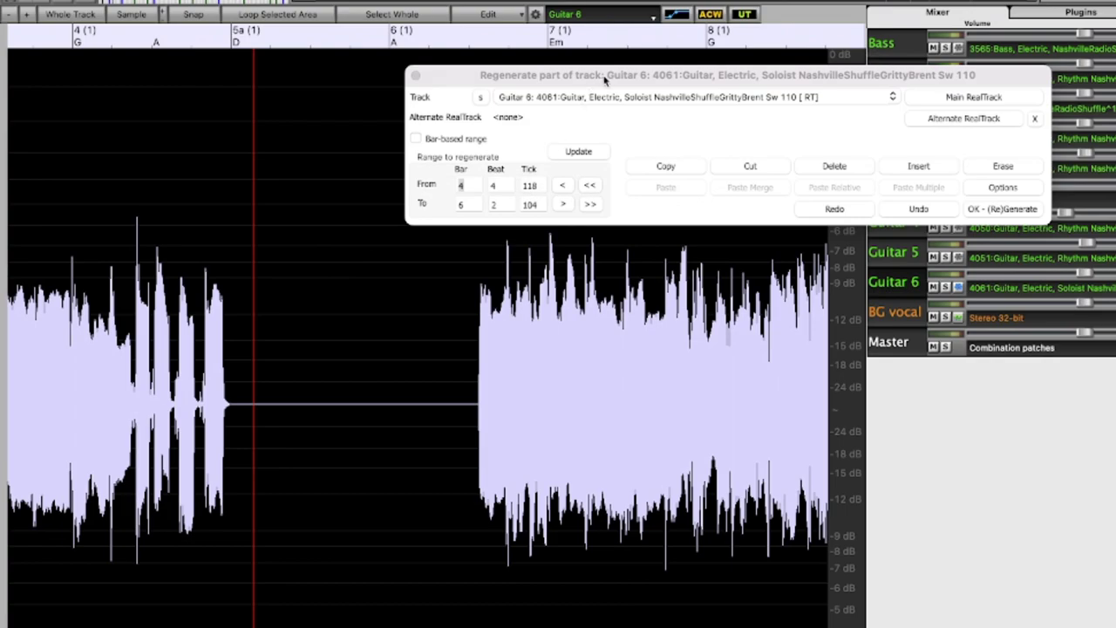
# Copy the last Guitar 6 note of bar 4, from bar 4 beat 4 tick 23 to bar 5 beat 1 tick 7
pyautogui.click(605, 77)
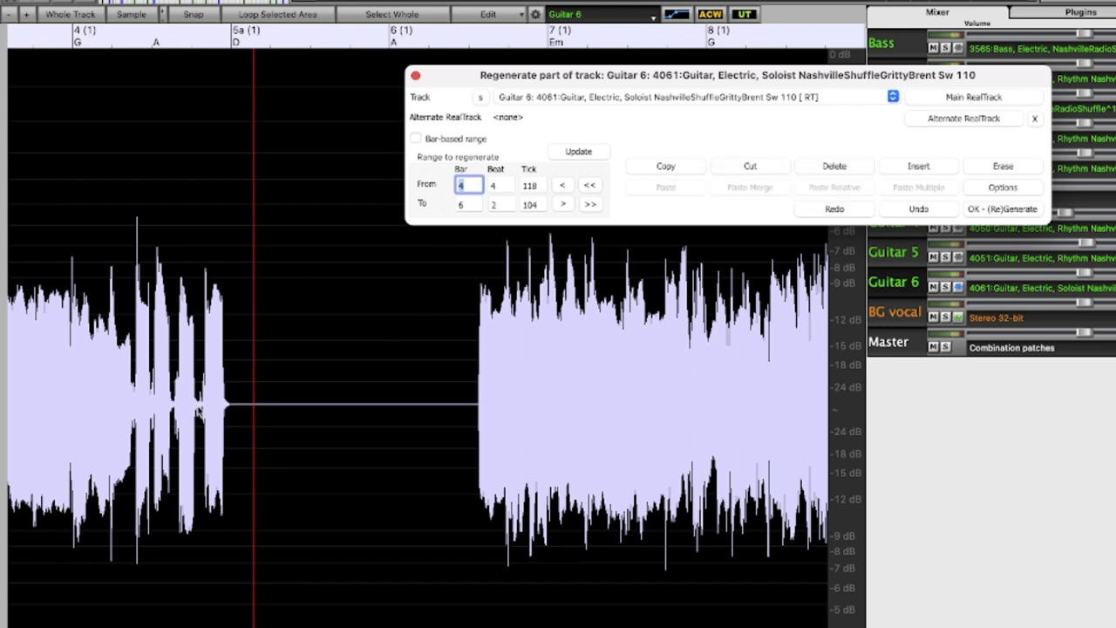
pyautogui.click(200, 412)
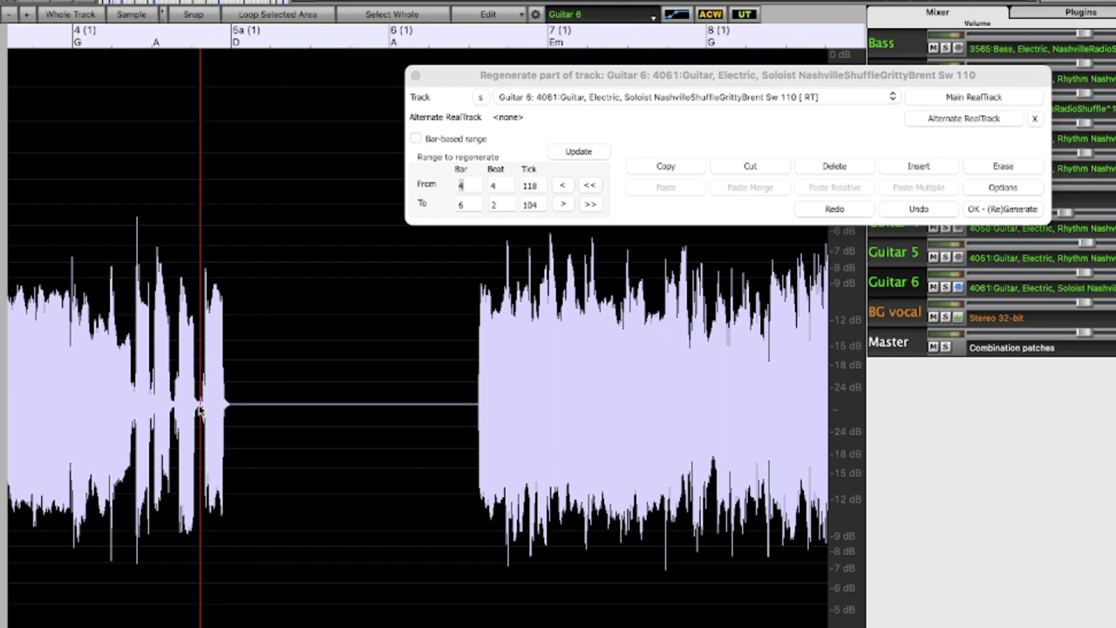
pyautogui.click(232, 408)
pyautogui.moveTo(214, 413); pyautogui.dragTo(199, 411)
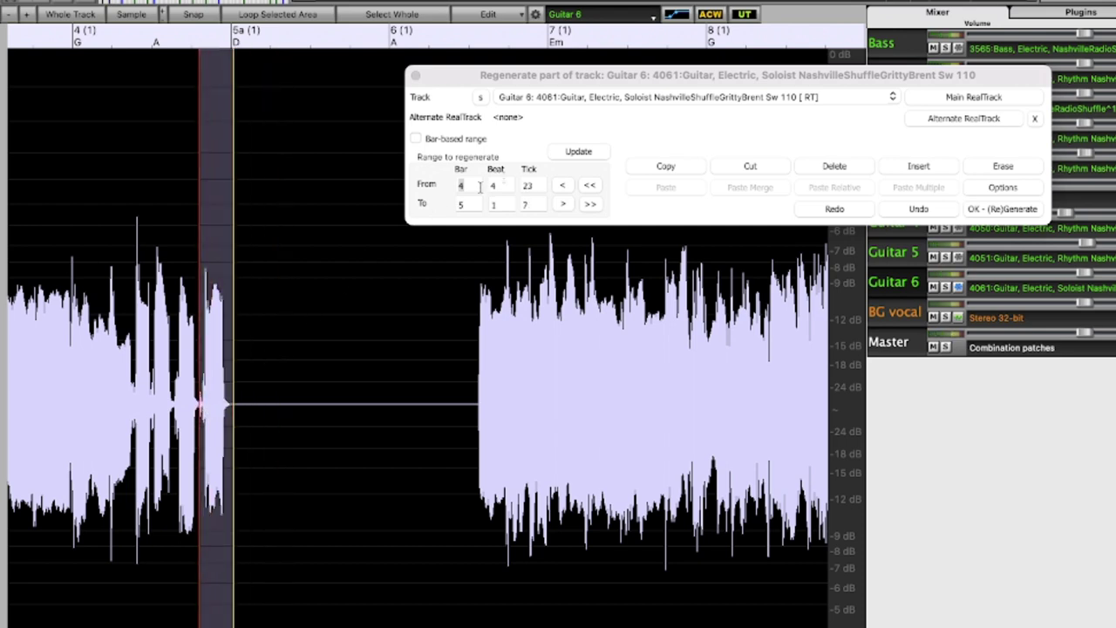
pyautogui.click(682, 167)
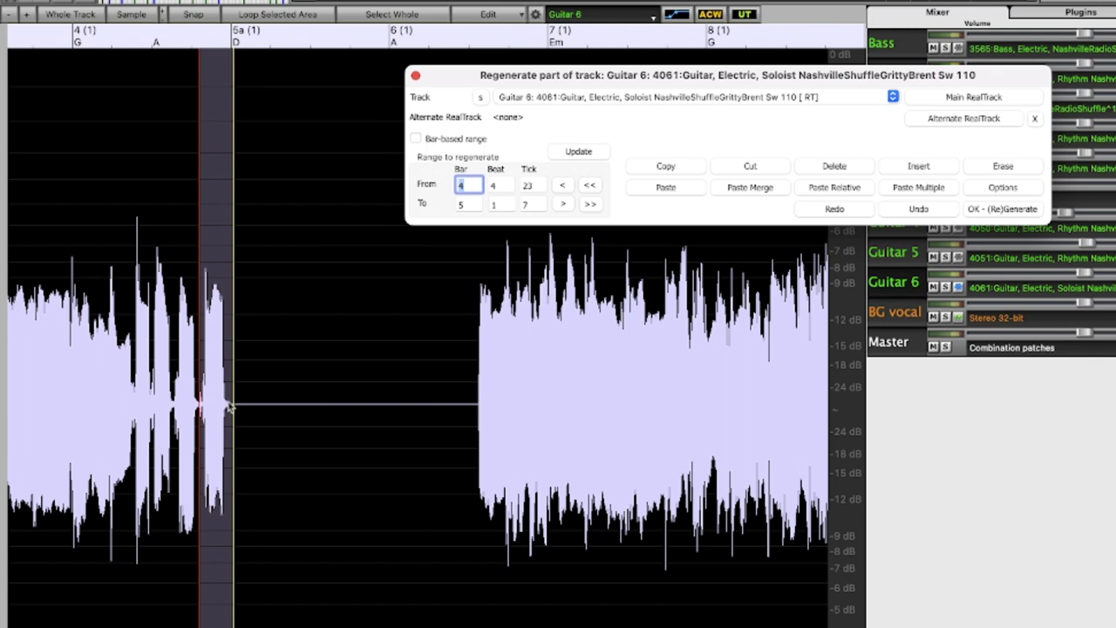
# Try pasting the copied note into the gap from bar 4 beat 4 tick 111 to bar 5 beat 2 tick 12, and play it
pyautogui.moveTo(229, 407); pyautogui.dragTo(275, 410)
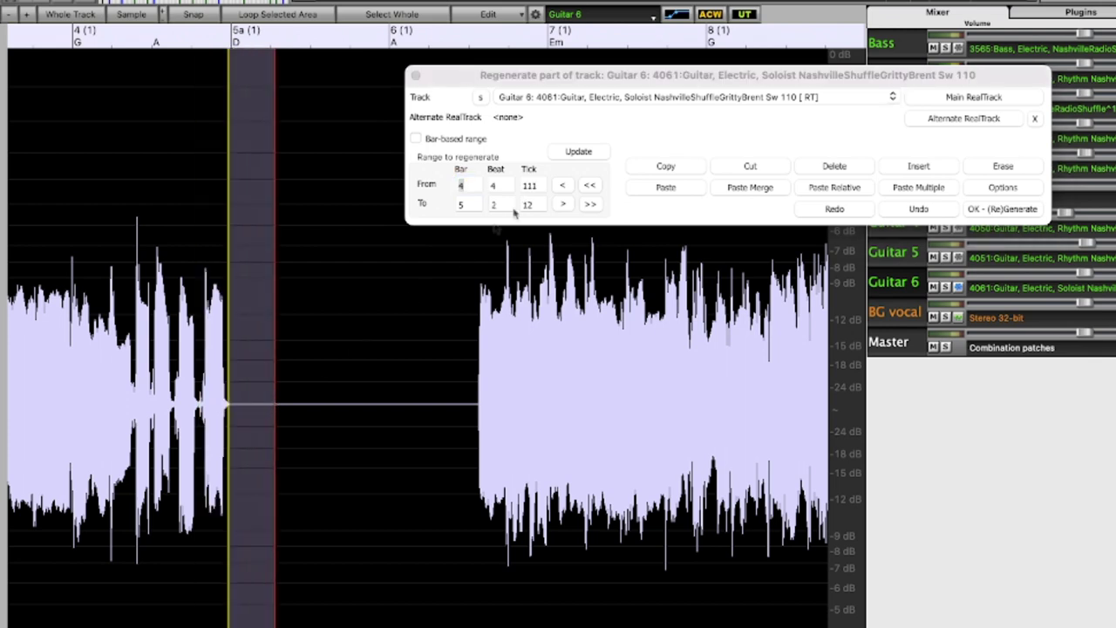
pyautogui.click(660, 190)
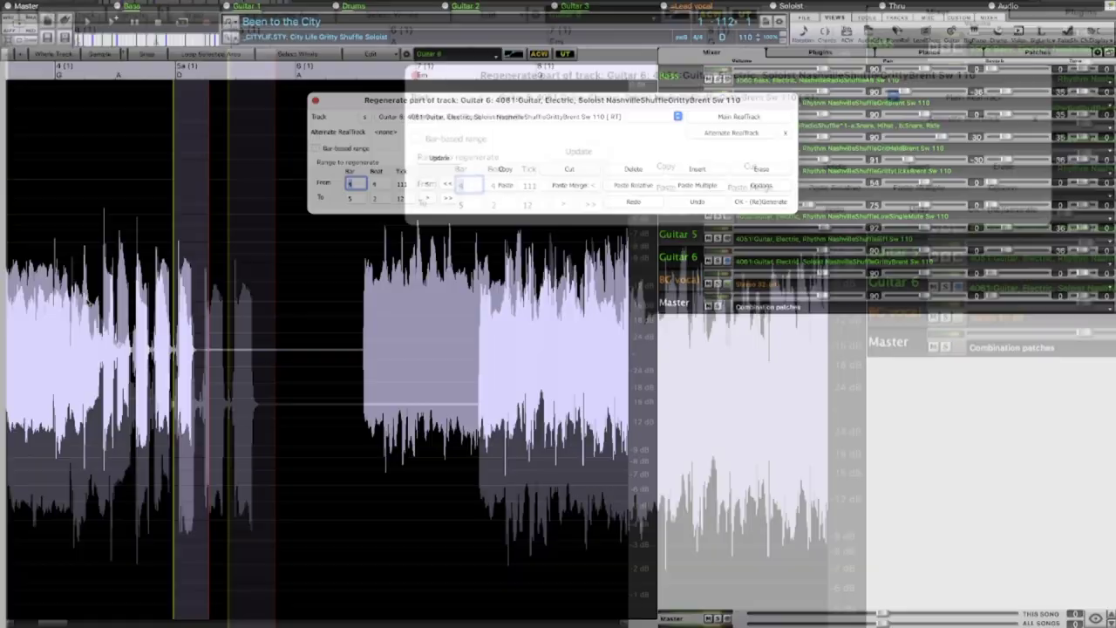
pyautogui.click(60, 306)
pyautogui.press('space')
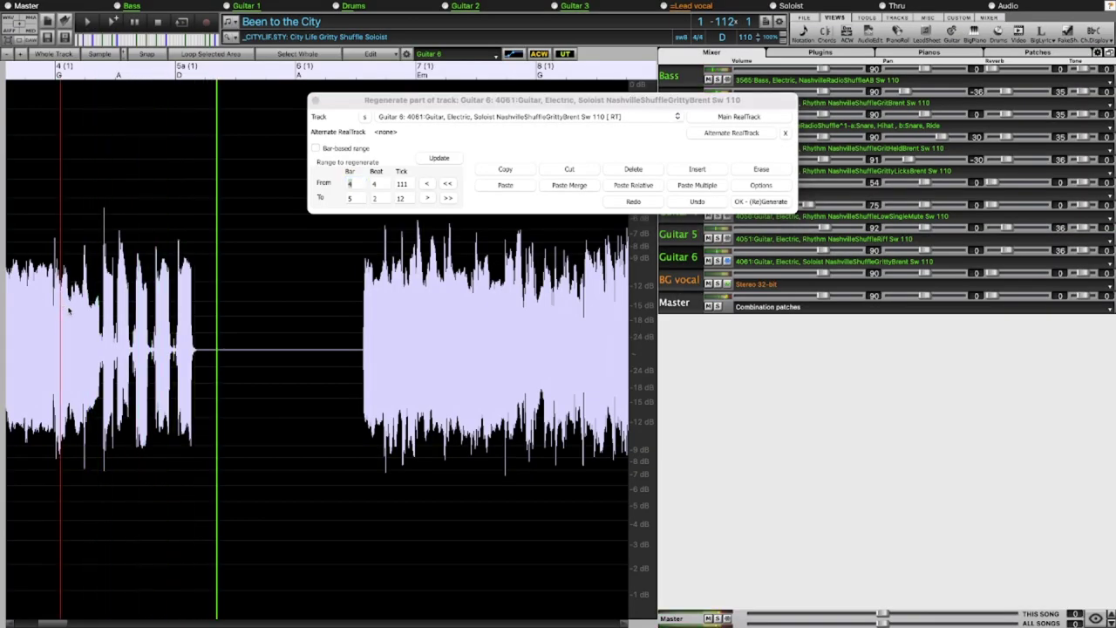
pyautogui.press('space')
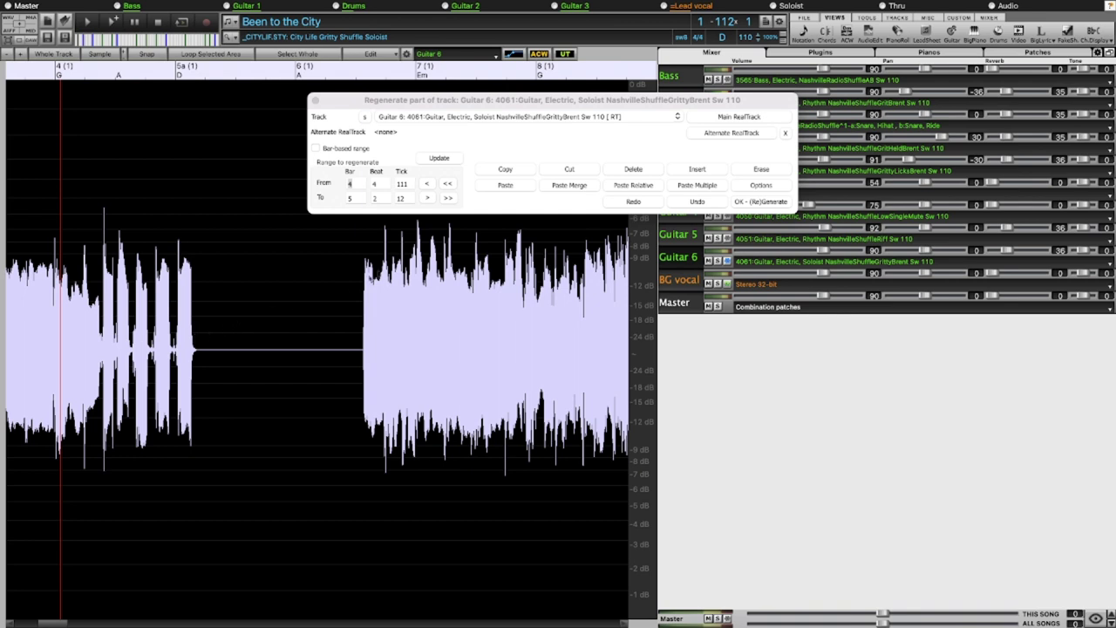
pyautogui.click(715, 204)
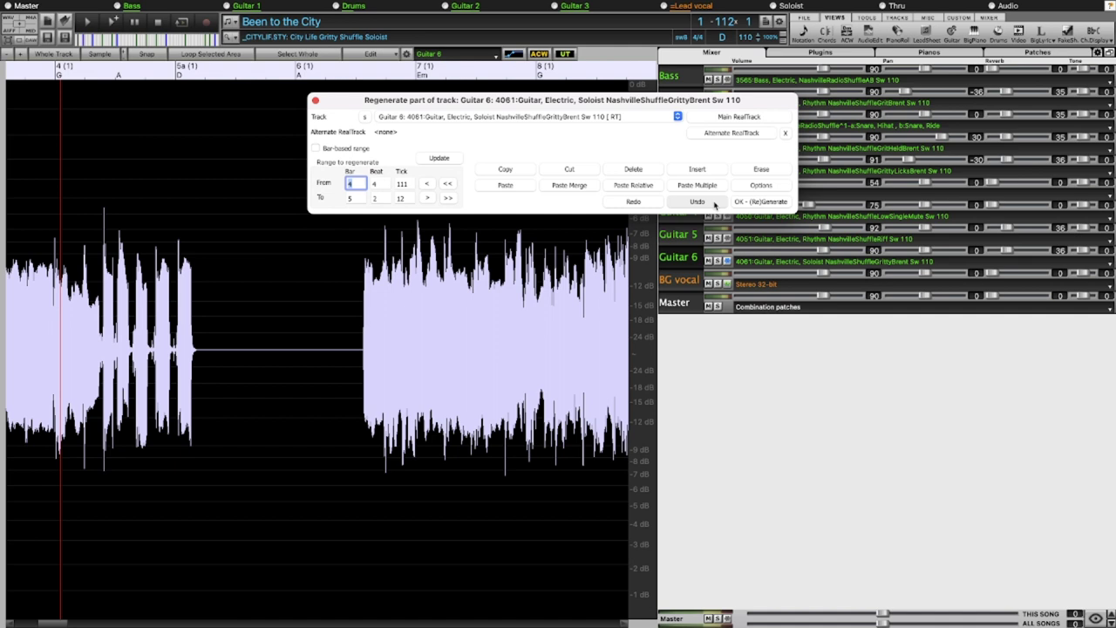
pyautogui.click(715, 204)
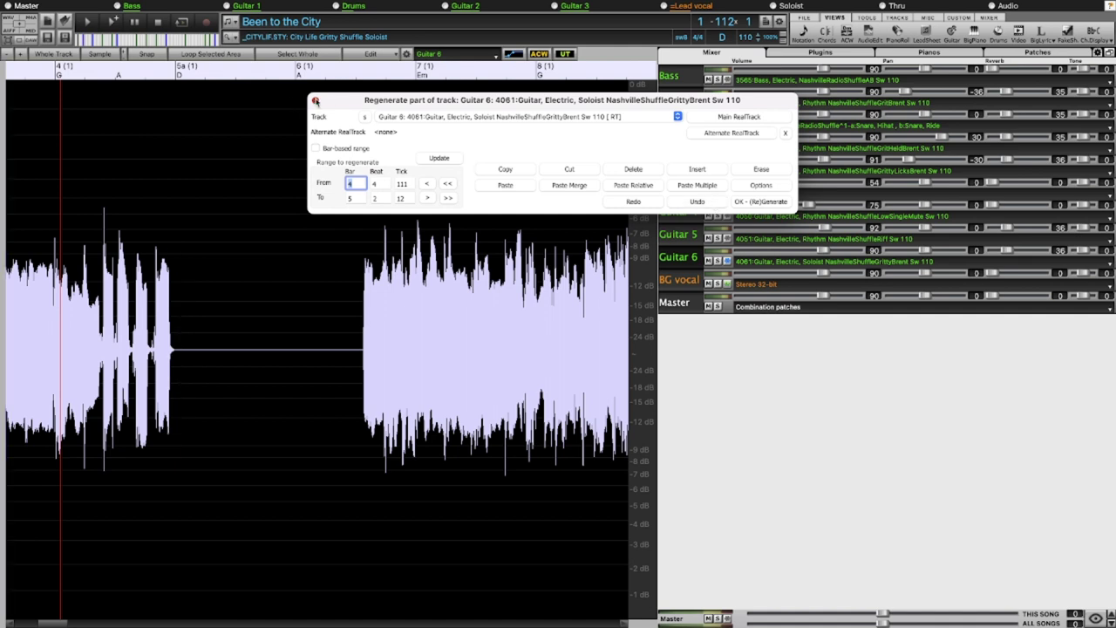
# Close the regeneration dialog and show the Guitar 6 notes of bars 4 to 7 in the Piano Roll
pyautogui.click(316, 100)
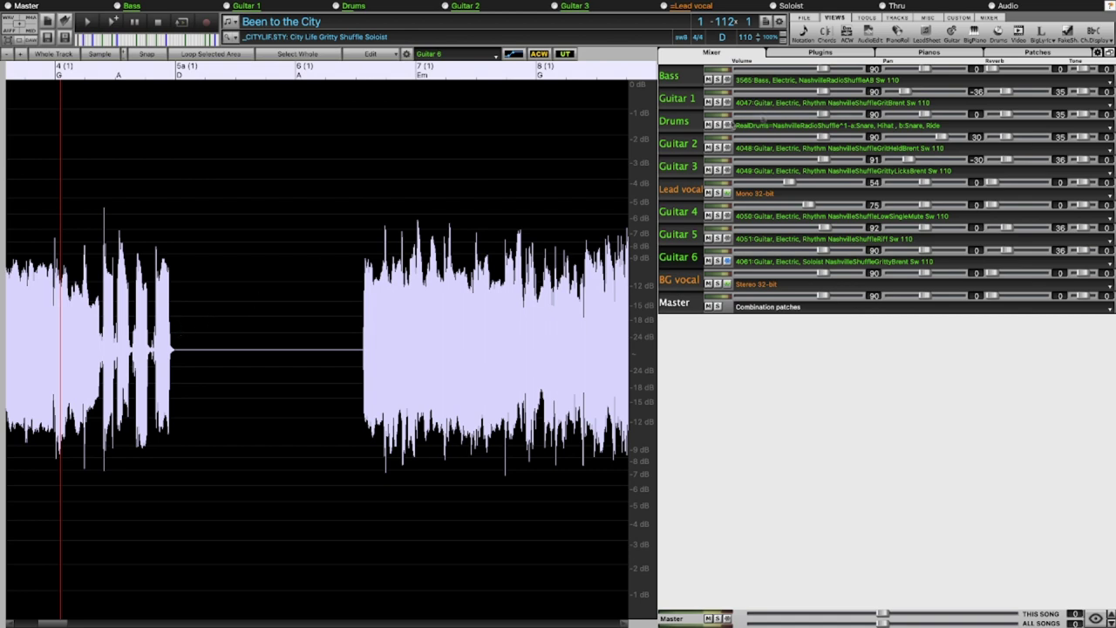
pyautogui.click(897, 33)
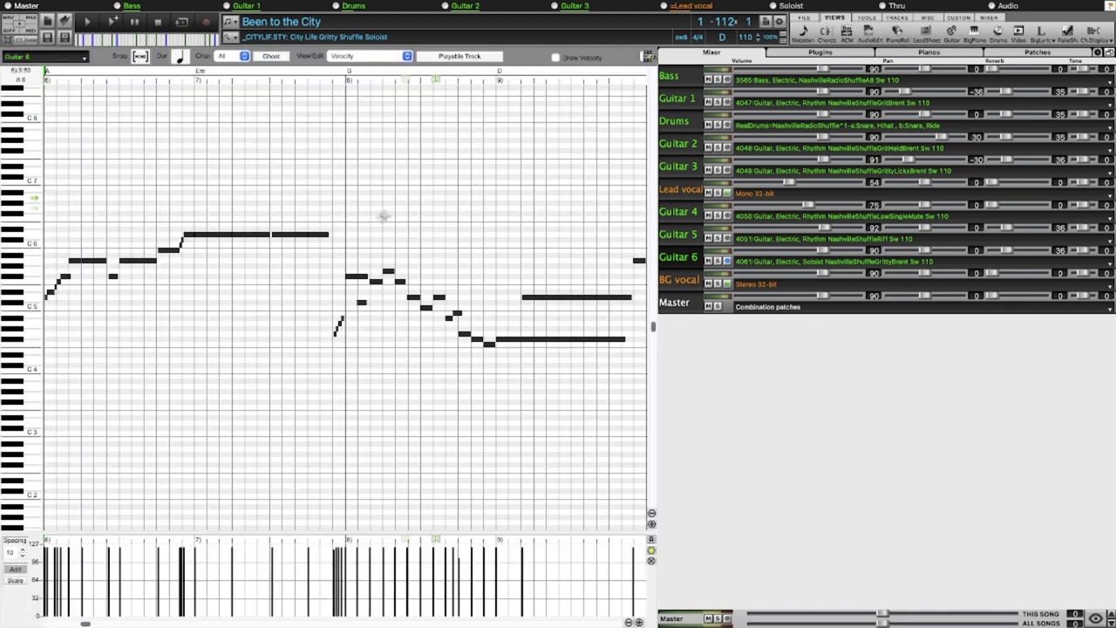
pyautogui.hscroll(3, 192, 259)
pyautogui.hscroll(-4, 199, 259)
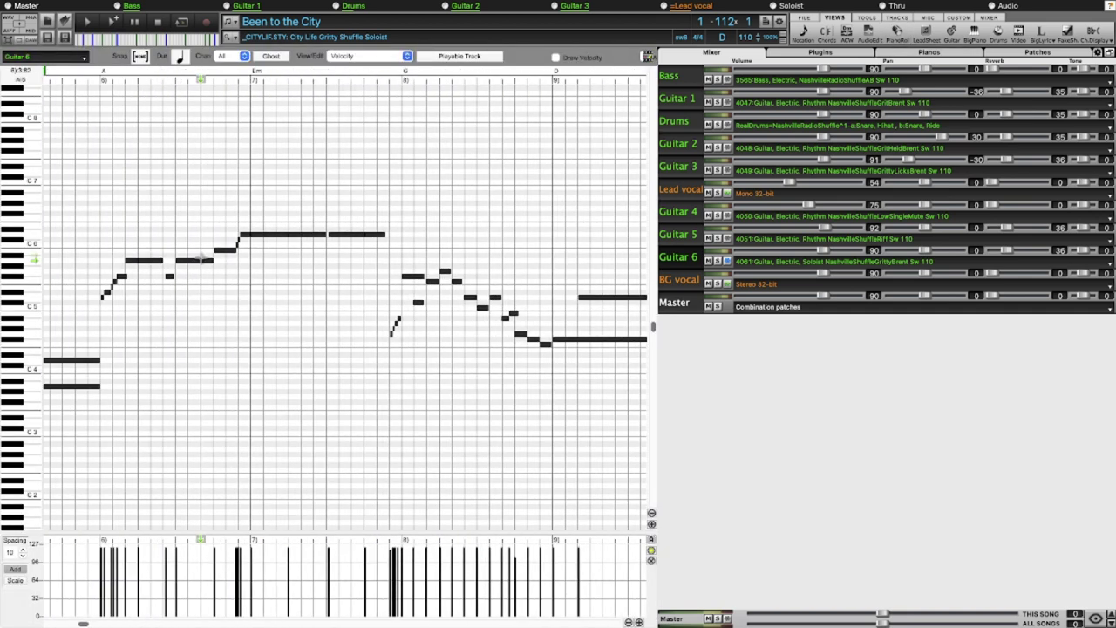
pyautogui.hscroll(-4, 205, 256)
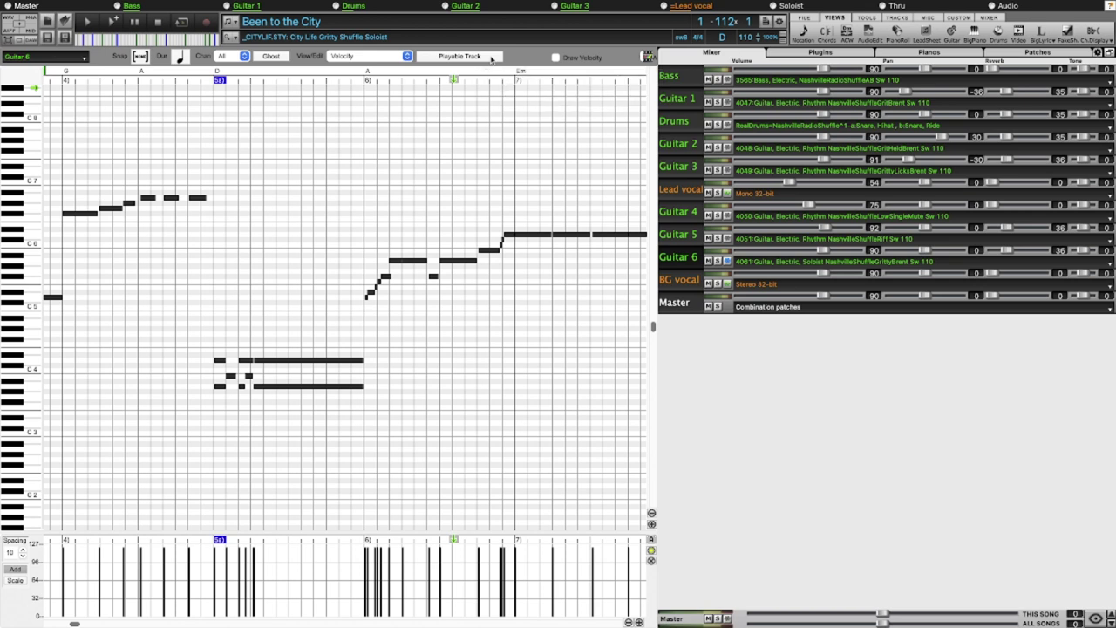
# Enable Guitar 6 as a Playable Track with the suggested Hi-Q patch and play it from bar 4
pyautogui.click(491, 58)
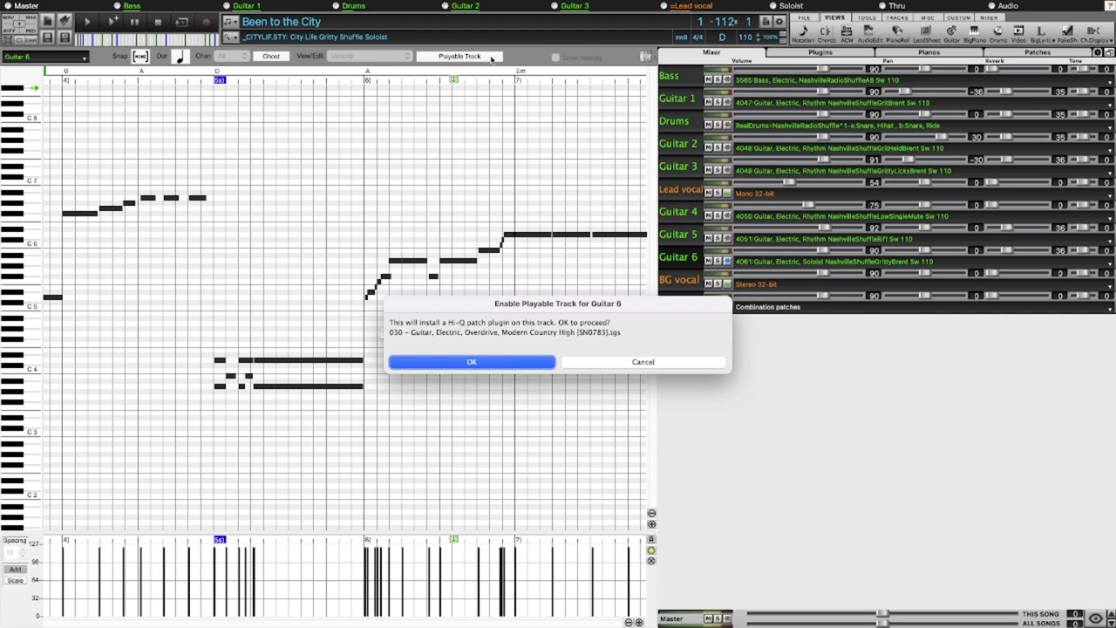
pyautogui.click(493, 363)
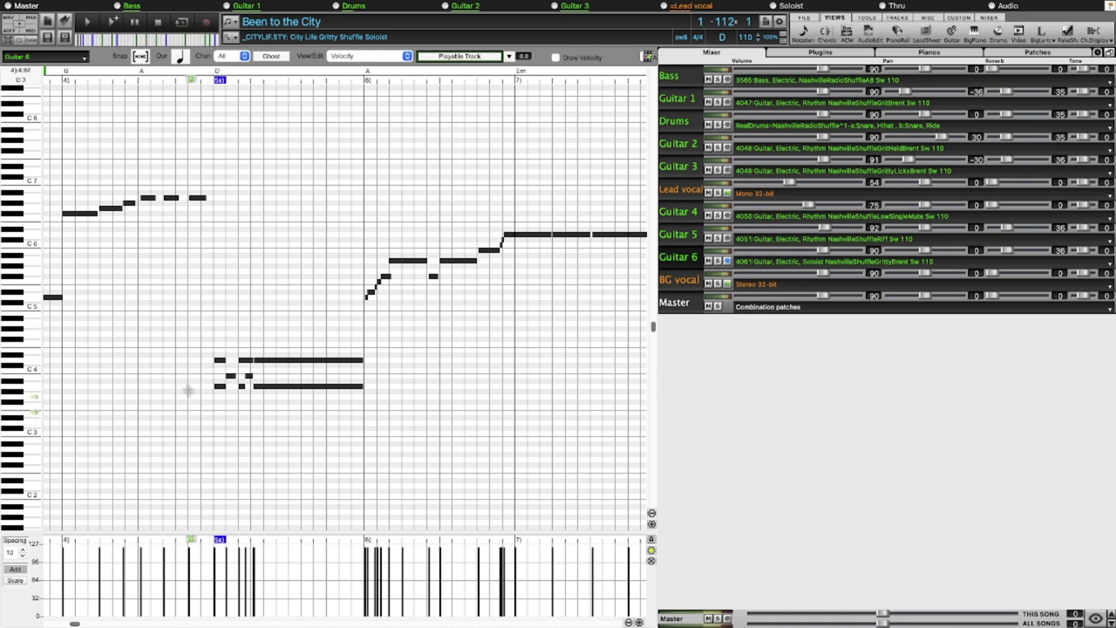
pyautogui.click(58, 73)
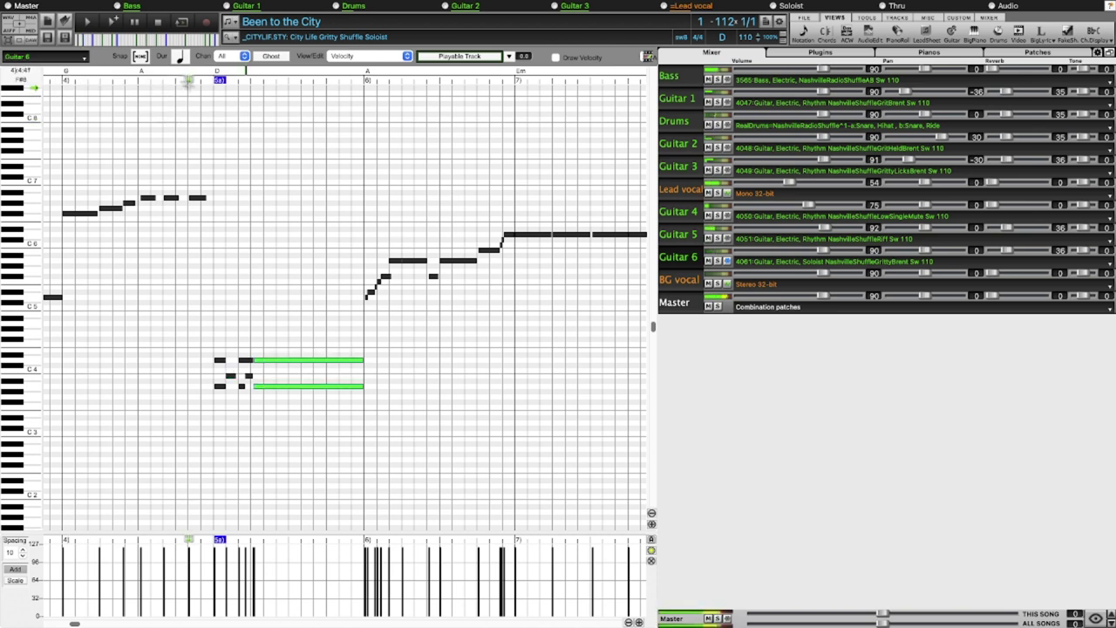
pyautogui.click(159, 23)
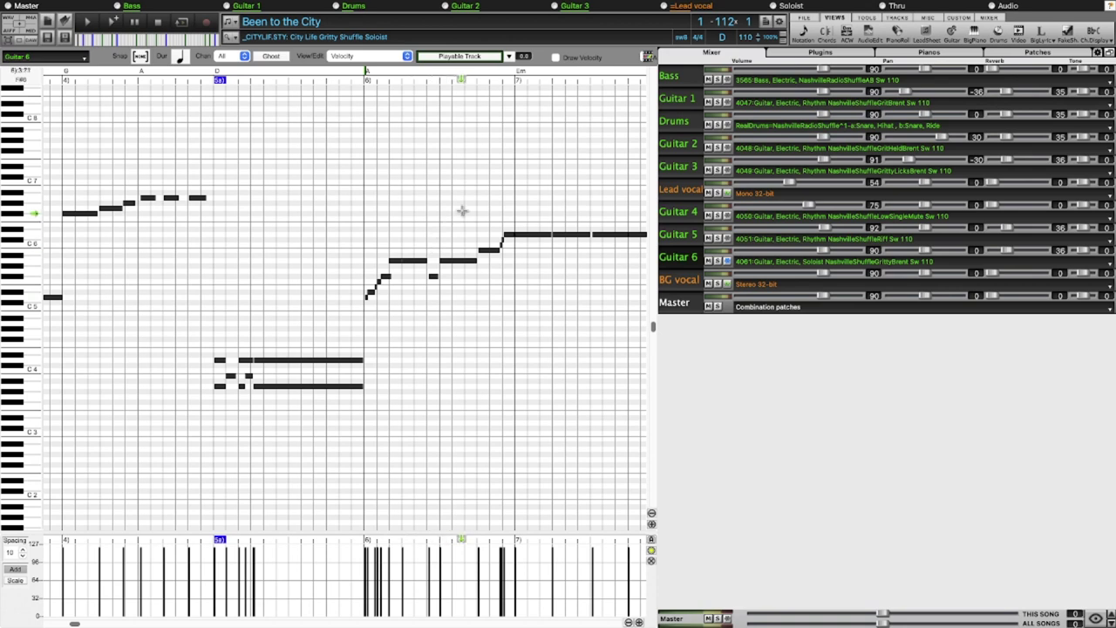
# Delete the Guitar 6 notes from the start of bar 5 to just before the final short run of bar 6
pyautogui.moveTo(490, 202); pyautogui.dragTo(211, 396)
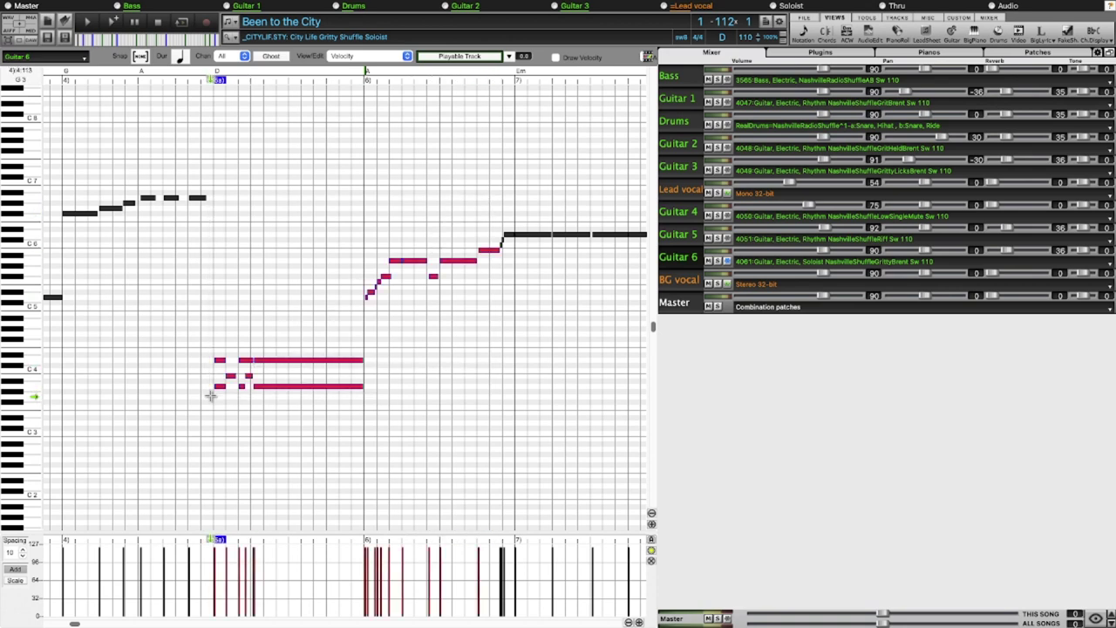
pyautogui.press('Delete')
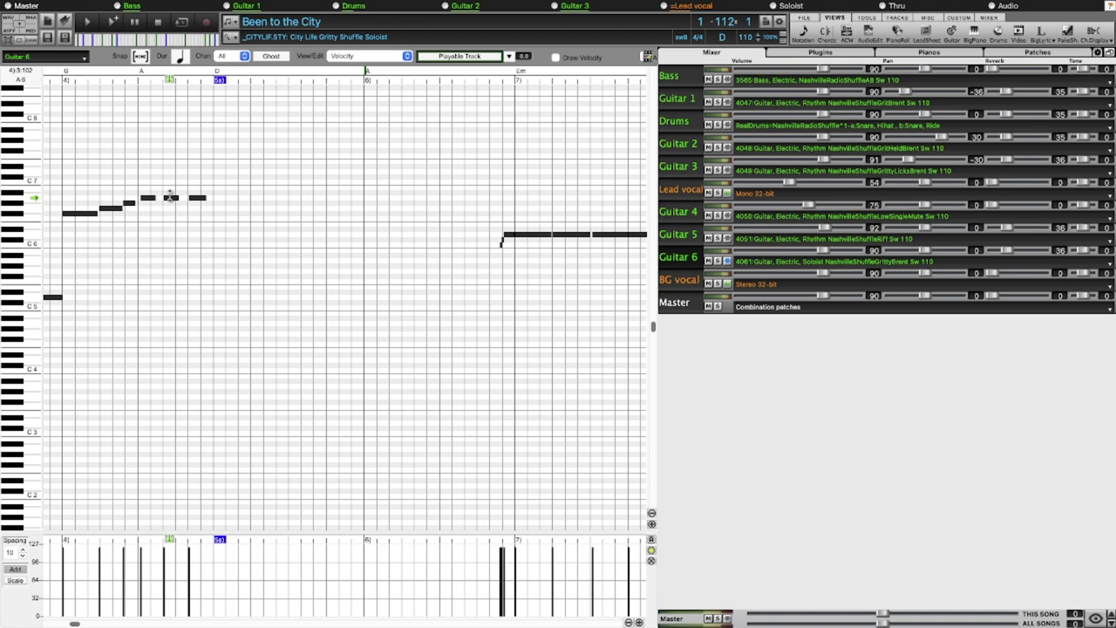
# Add a sustained A6 note to Guitar 6 from the start of bar 5 to about the middle of bar 6 and play it back
pyautogui.click(214, 197)
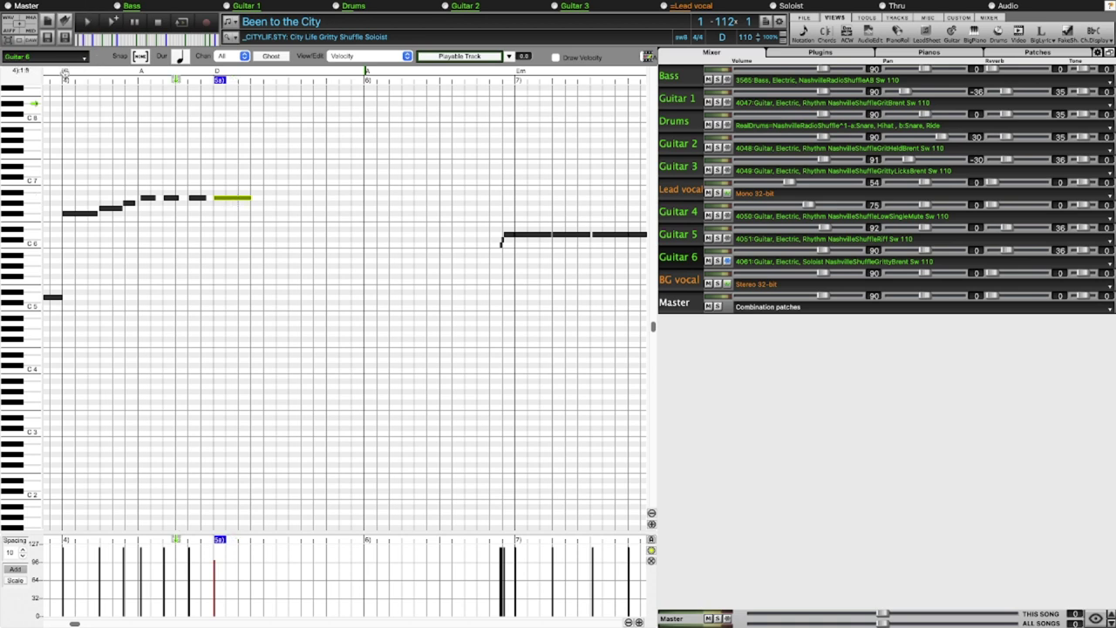
pyautogui.click(62, 70)
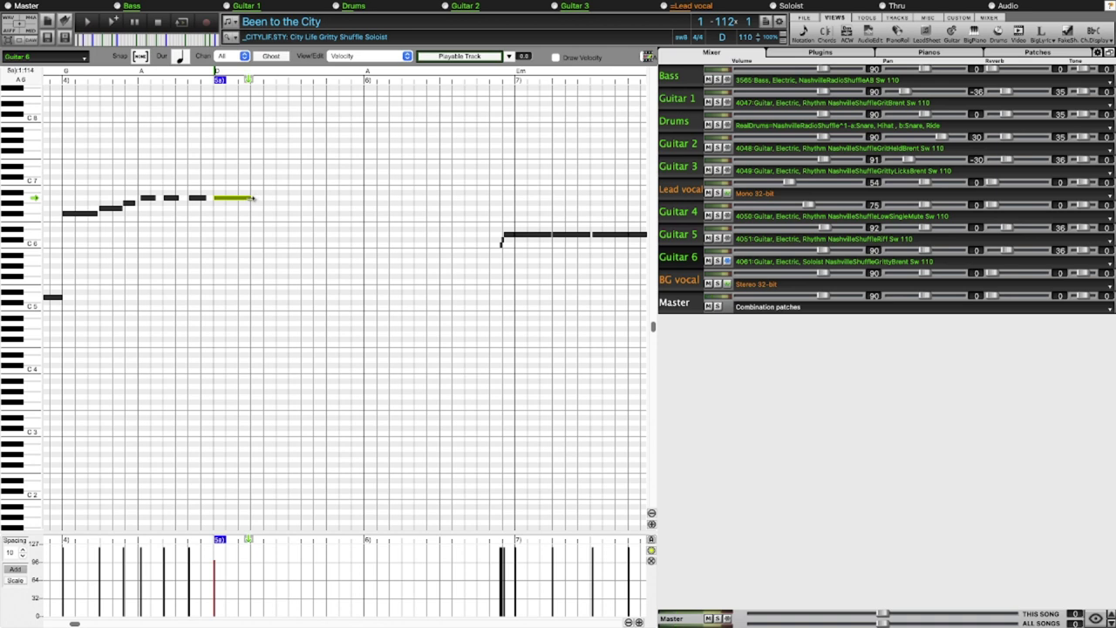
pyautogui.moveTo(252, 198); pyautogui.dragTo(435, 199)
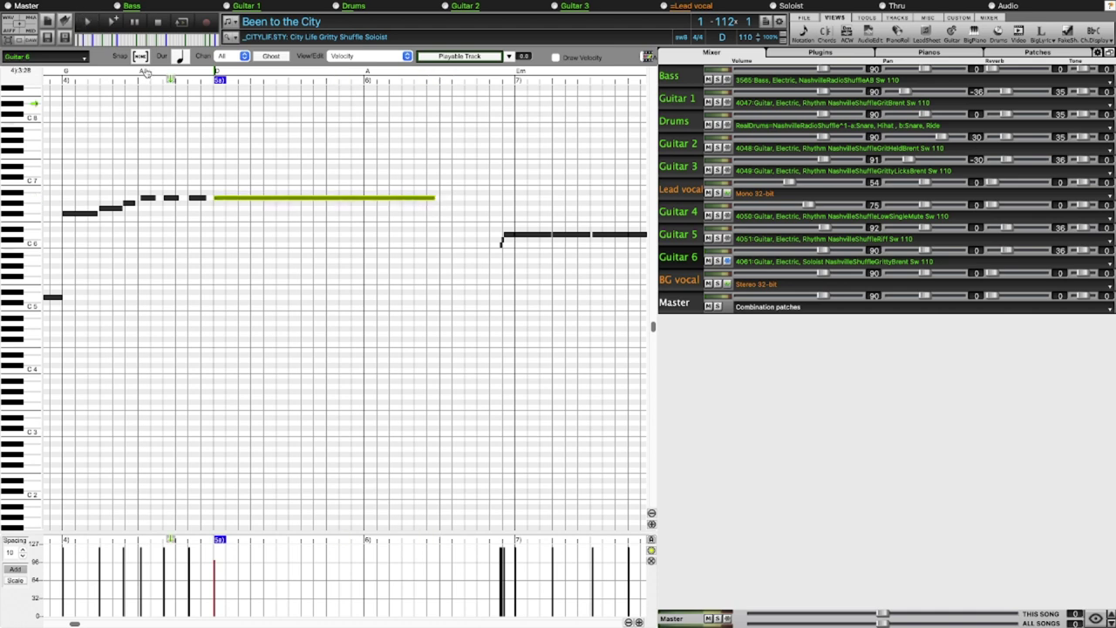
pyautogui.press('space')
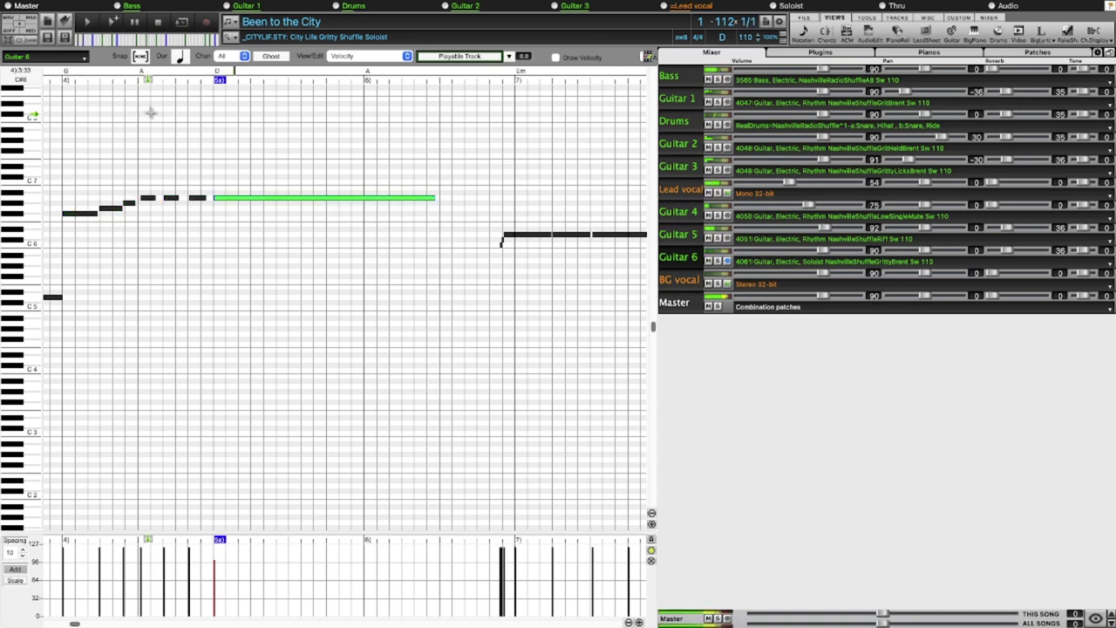
pyautogui.click(159, 22)
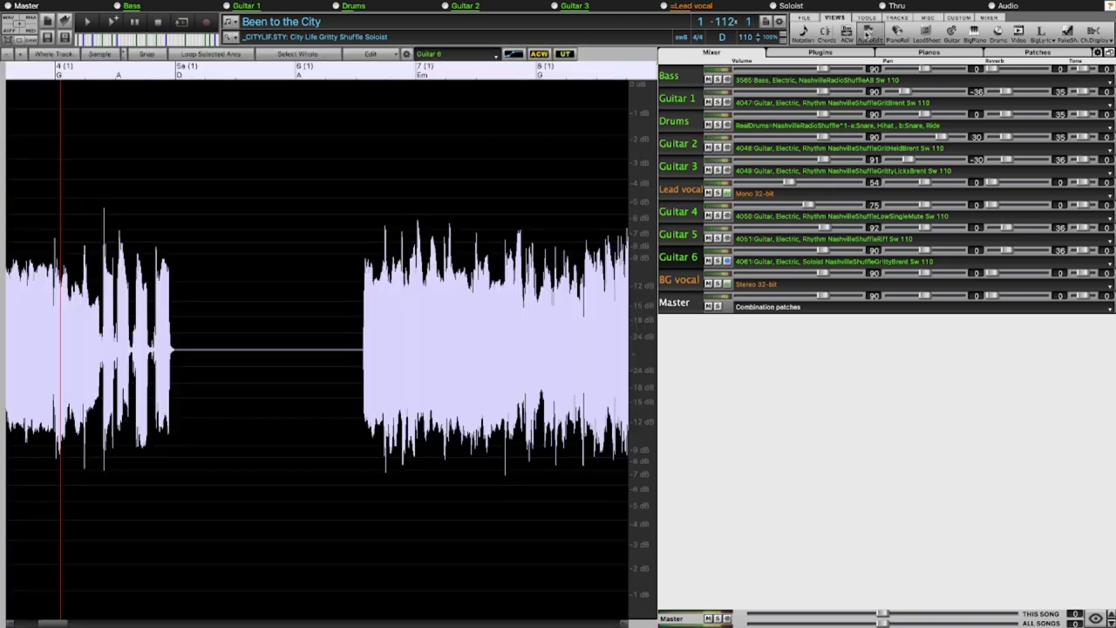
# Return to the Guitar 6 audio waveform and play from early in bar 4 across the silent gap
pyautogui.click(870, 34)
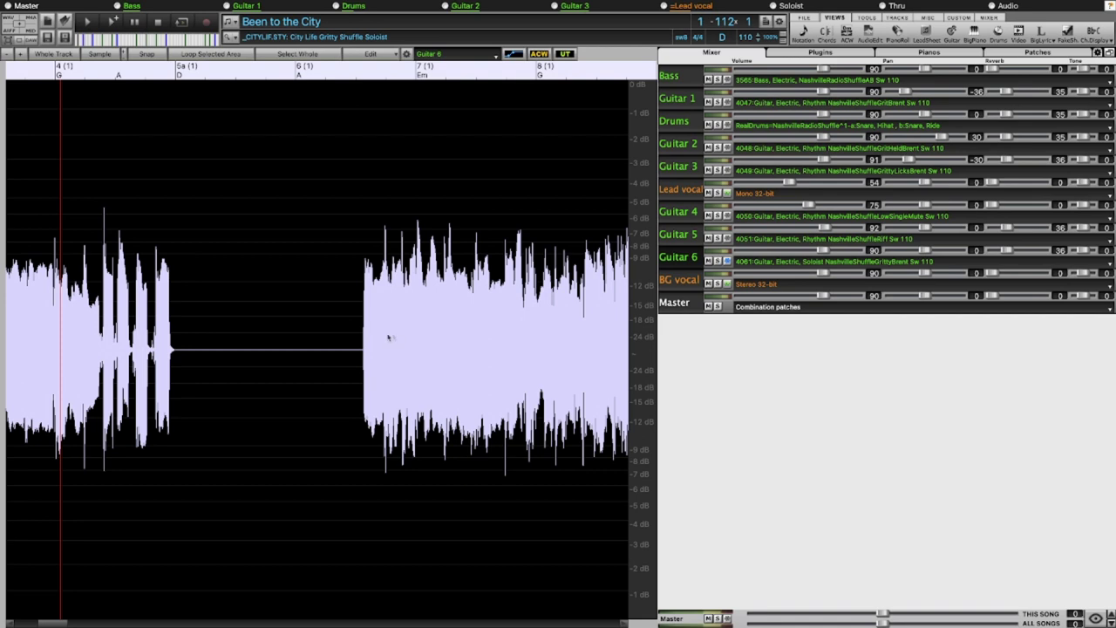
pyautogui.click(332, 344)
pyautogui.scroll(2, 337, 347)
pyautogui.scroll(-3, 336, 345)
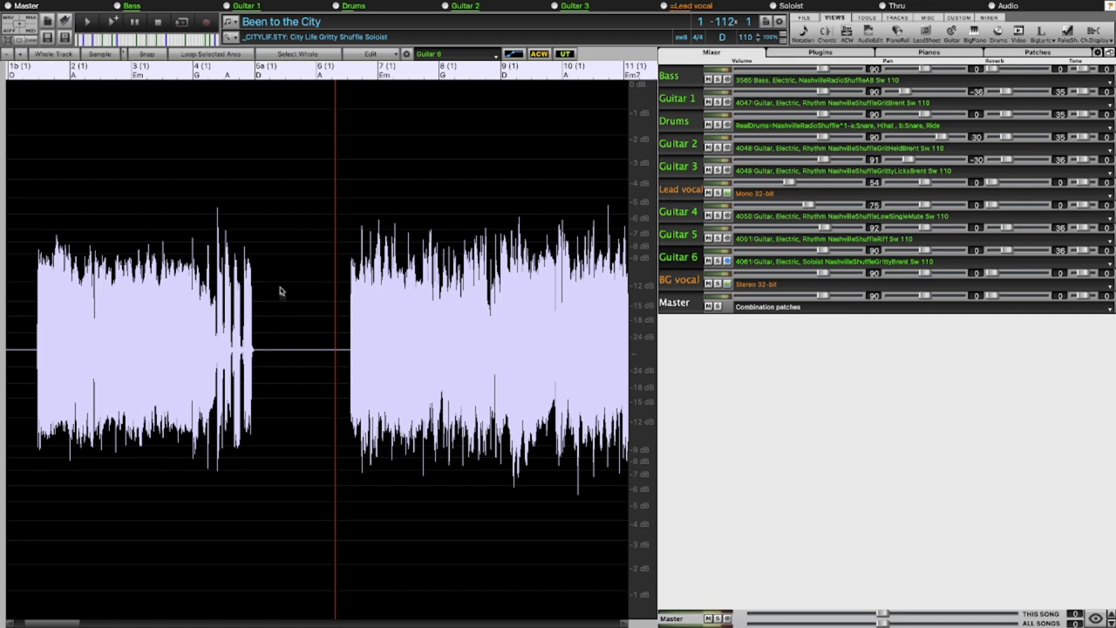
pyautogui.click(209, 120)
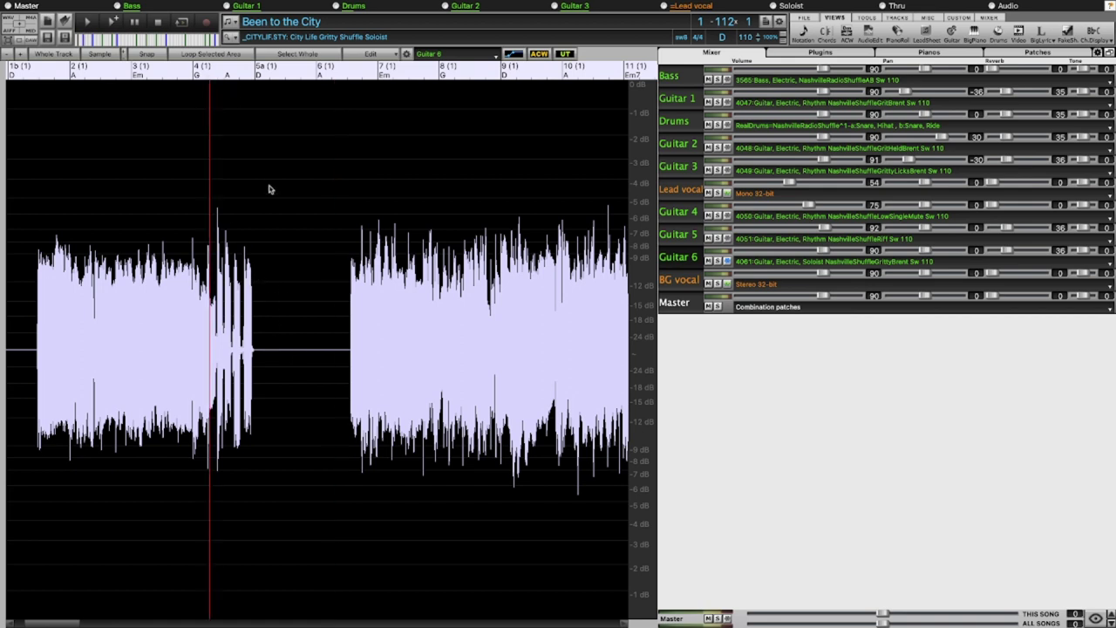
pyautogui.press('space')
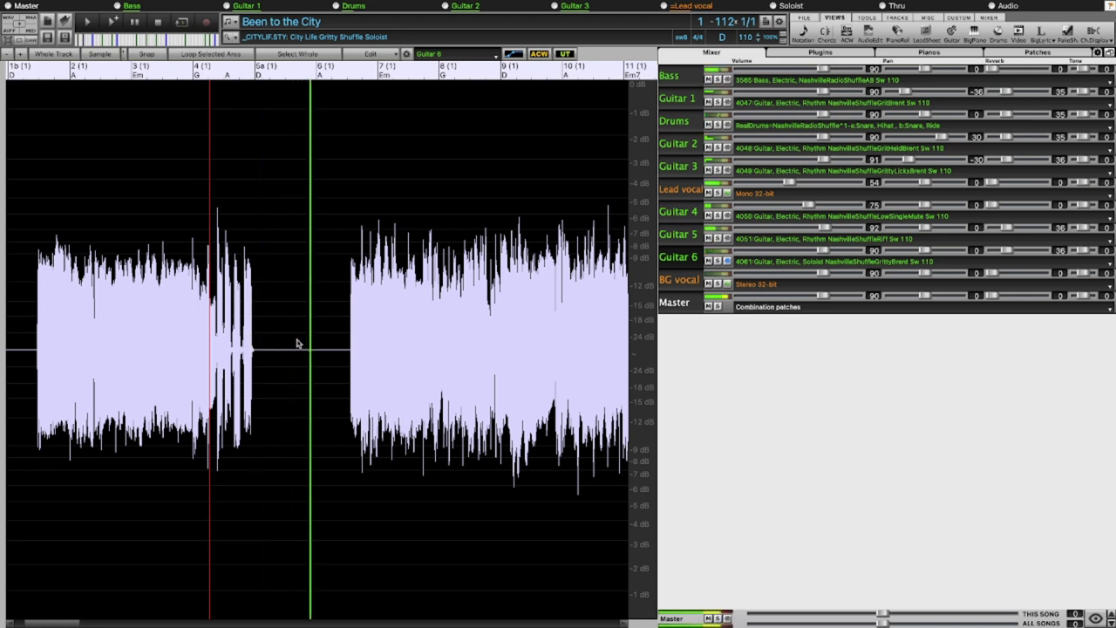
pyautogui.press('space')
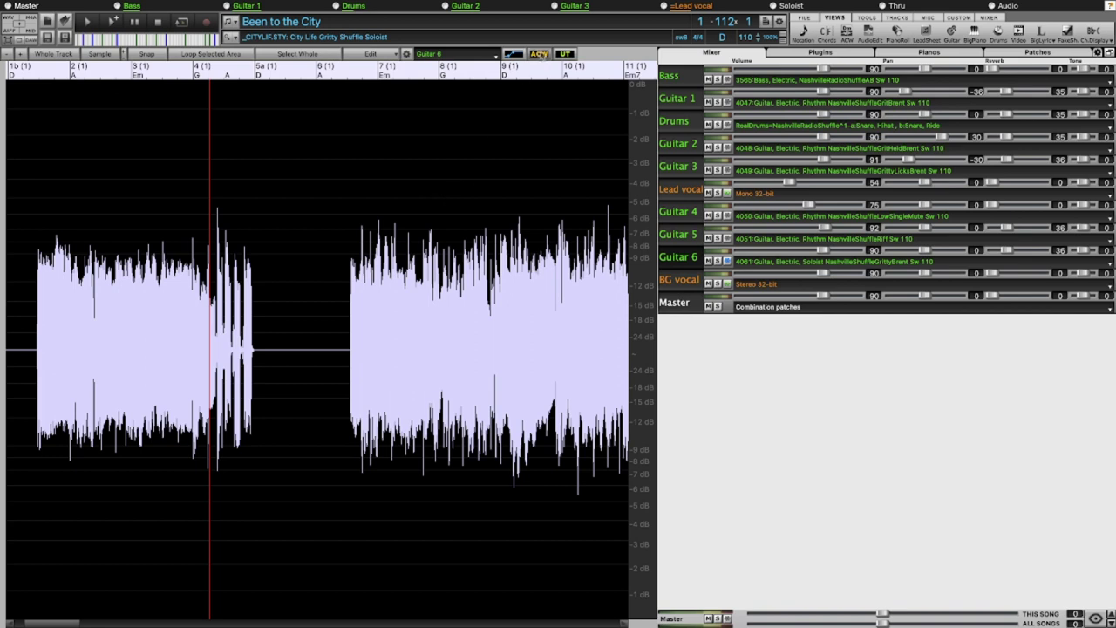
# Add a Guitar 6 volume automation drop from 0 dB near the start of bar 6 to -Inf dB around mid-bar, and play from bar 4
pyautogui.click(515, 54)
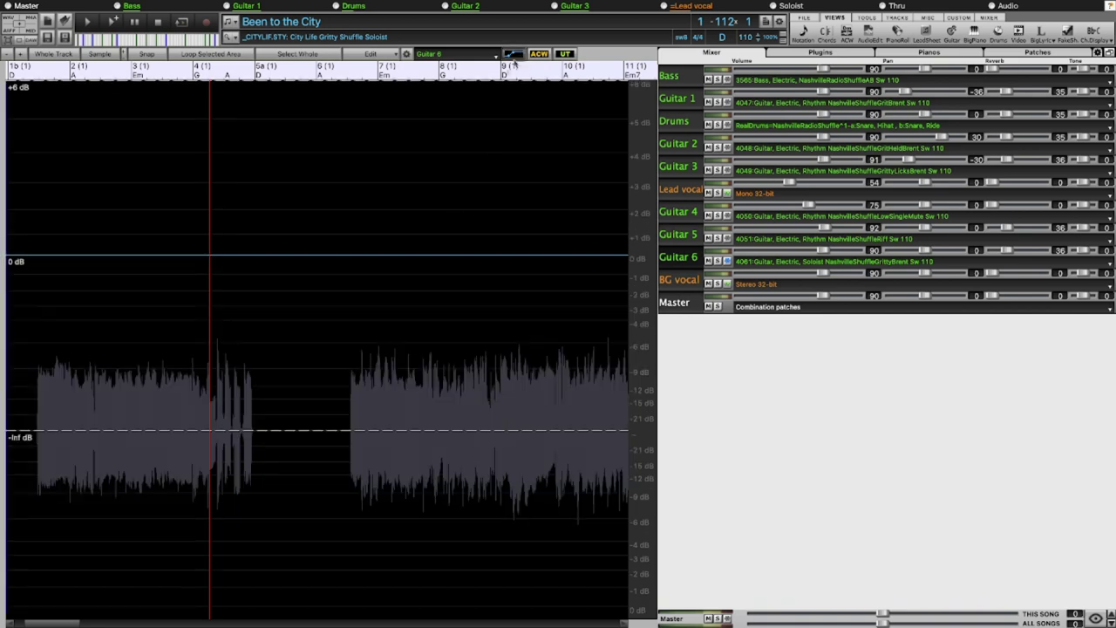
pyautogui.click(321, 257)
pyautogui.click(336, 259)
pyautogui.moveTo(332, 310); pyautogui.dragTo(350, 470)
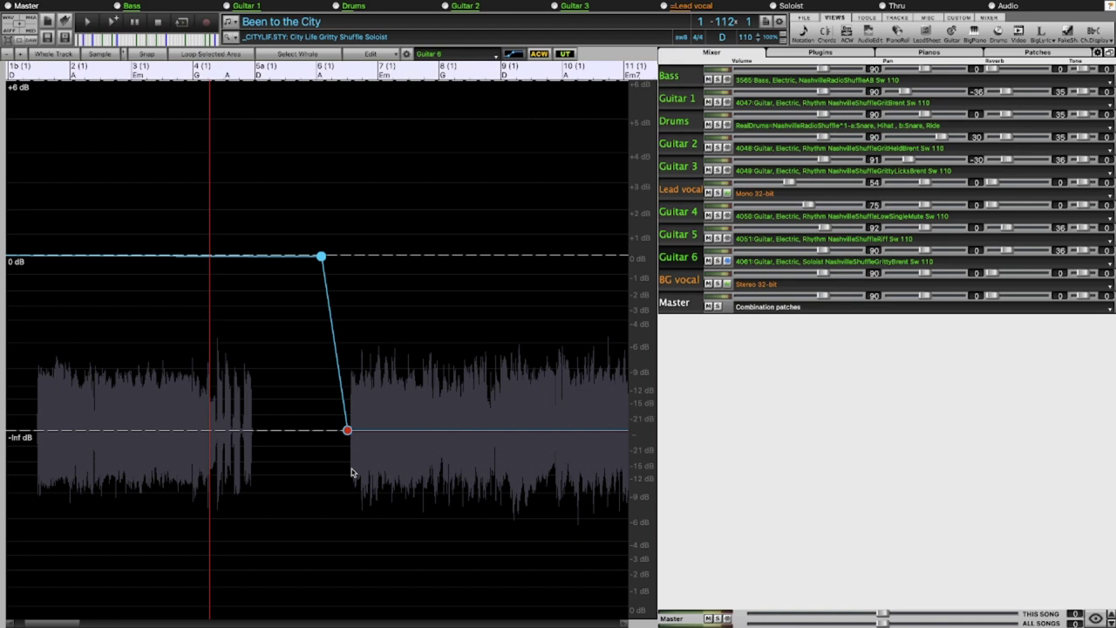
pyautogui.click(219, 430)
pyautogui.press('space')
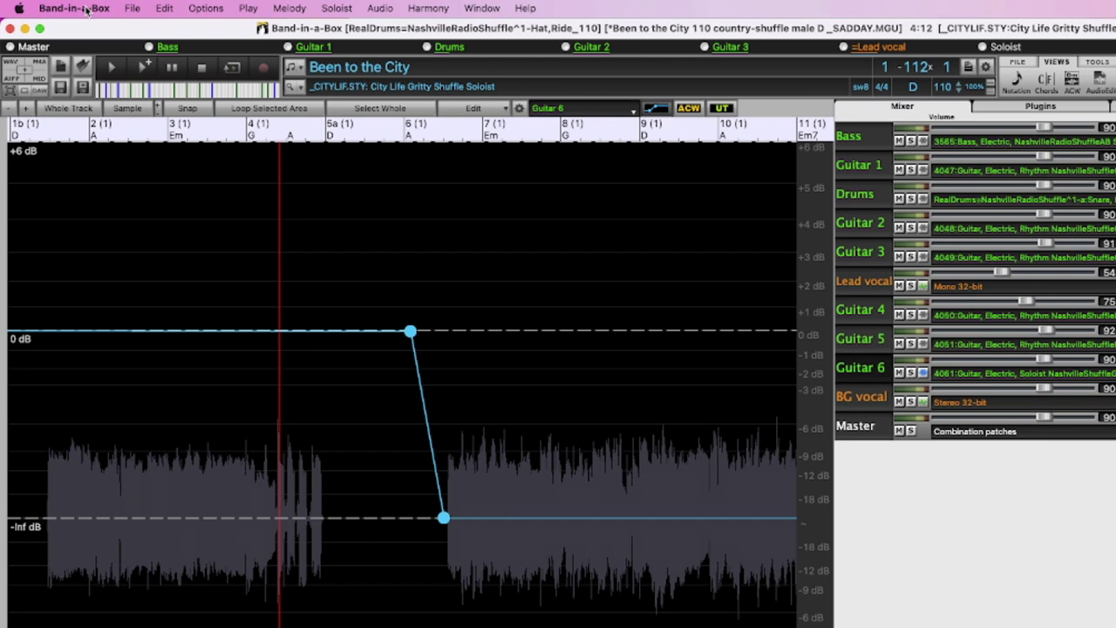
# Save the song under a new name, replacing everything after "Been to the City" with "- producer guitars"
pyautogui.click(132, 8)
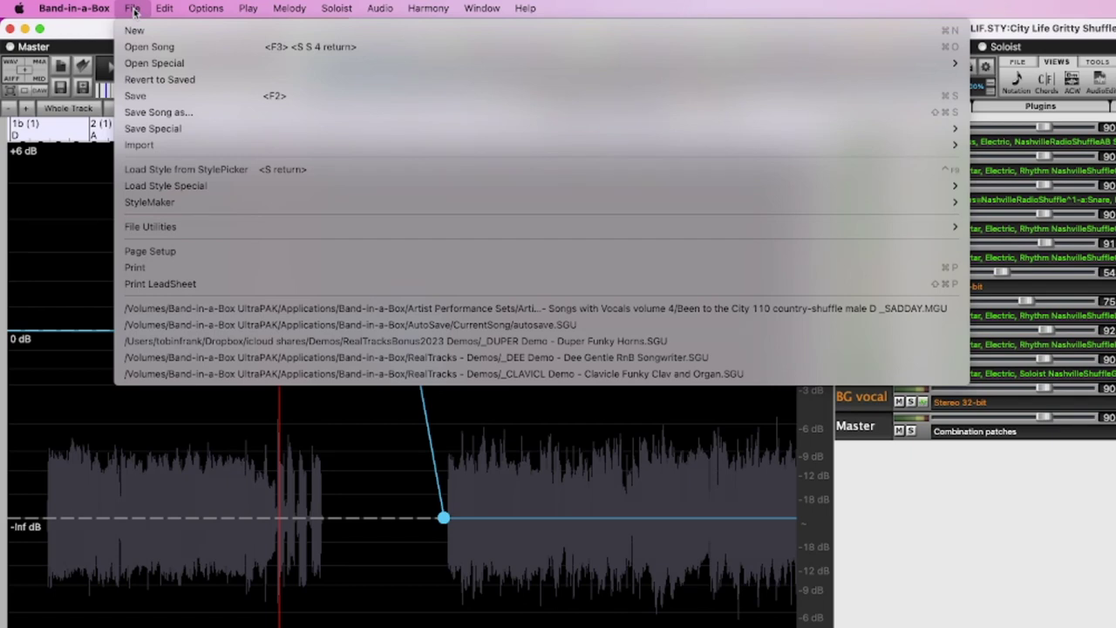
pyautogui.click(159, 111)
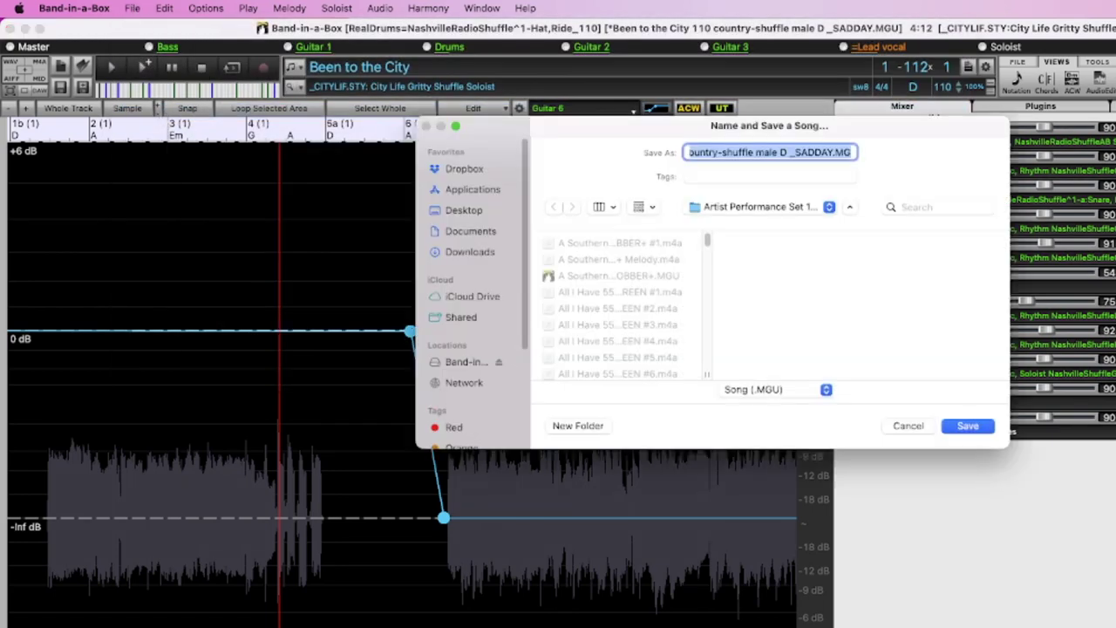
pyautogui.hotkey('shift', 'Right')
pyautogui.hotkey('shift', 'Right')
pyautogui.hotkey('shift', 'Right')
pyautogui.hotkey('shift', 'Right')
pyautogui.hotkey('shift', 'Right')
pyautogui.hotkey('shift', 'Right')
pyautogui.hotkey('shift', 'Right')
pyautogui.hotkey('shift', 'Right')
pyautogui.hotkey('shift', 'Right')
pyautogui.hotkey('shift', 'Right')
pyautogui.hotkey('shift', 'Right')
pyautogui.hotkey('shift', 'Right')
pyautogui.hotkey('shift', 'Right')
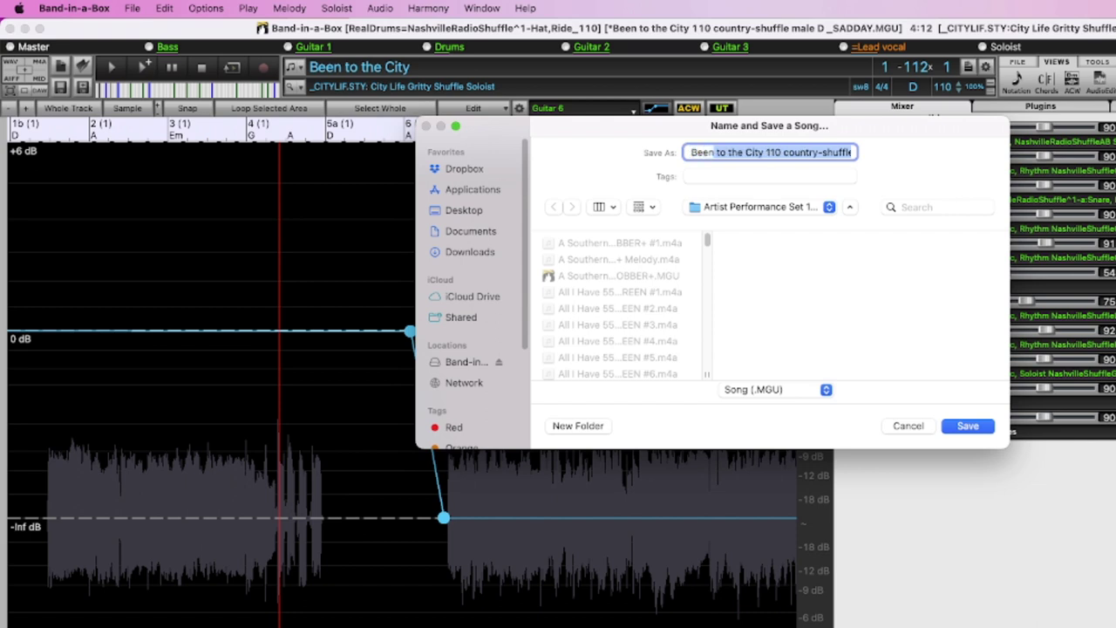
pyautogui.hotkey('shift', 'Right')
pyautogui.hotkey('shift', 'Right')
pyautogui.hotkey('shift', 'Right')
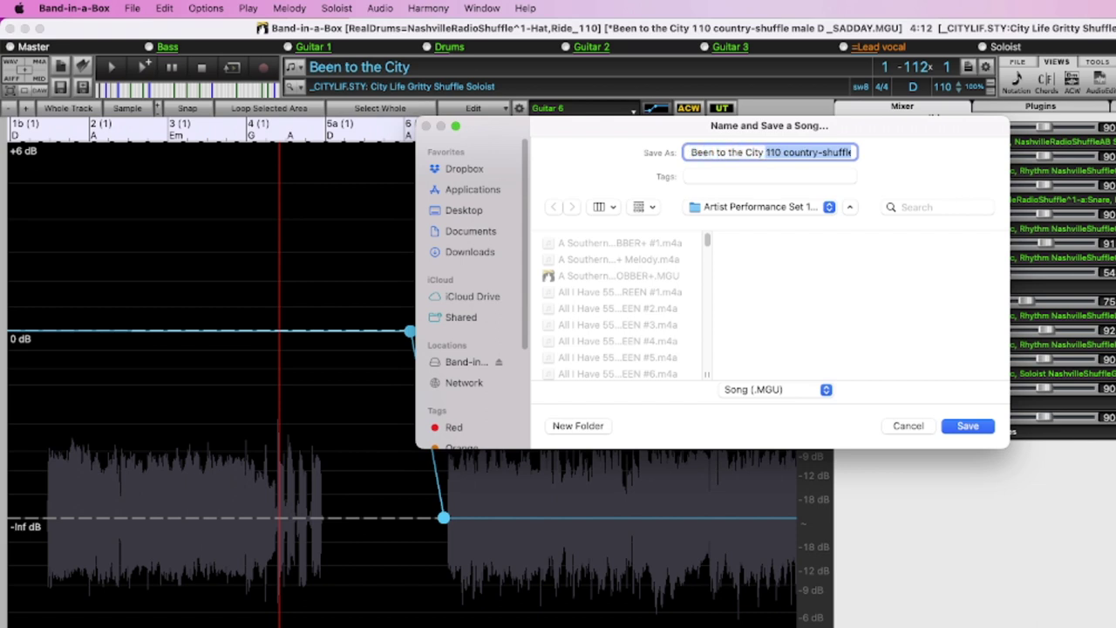
pyautogui.write('- producer')
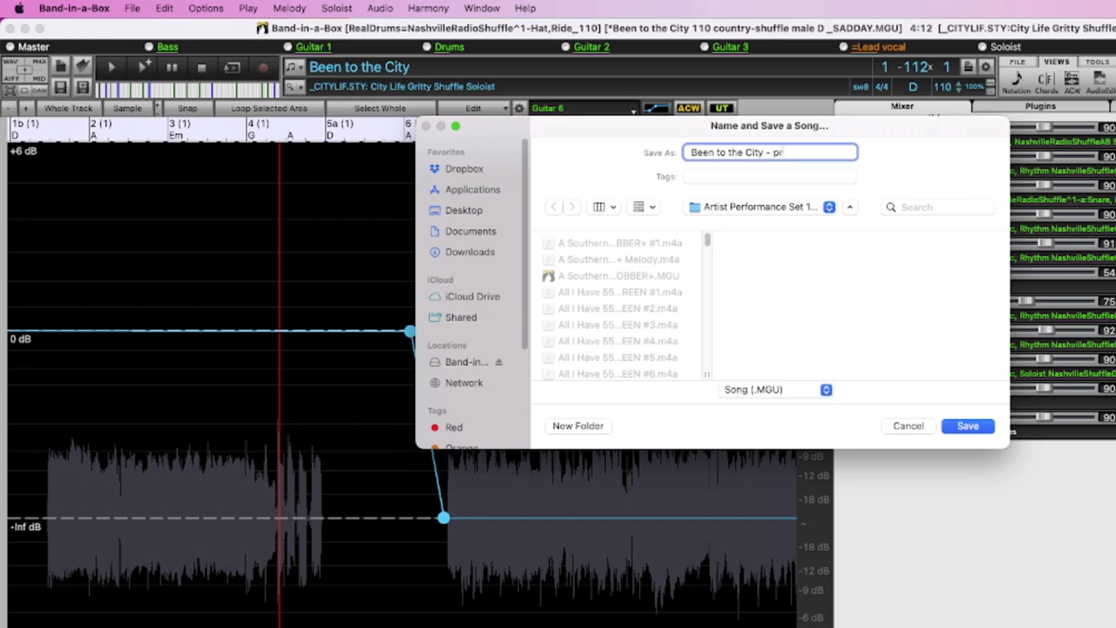
pyautogui.write(' guitars')
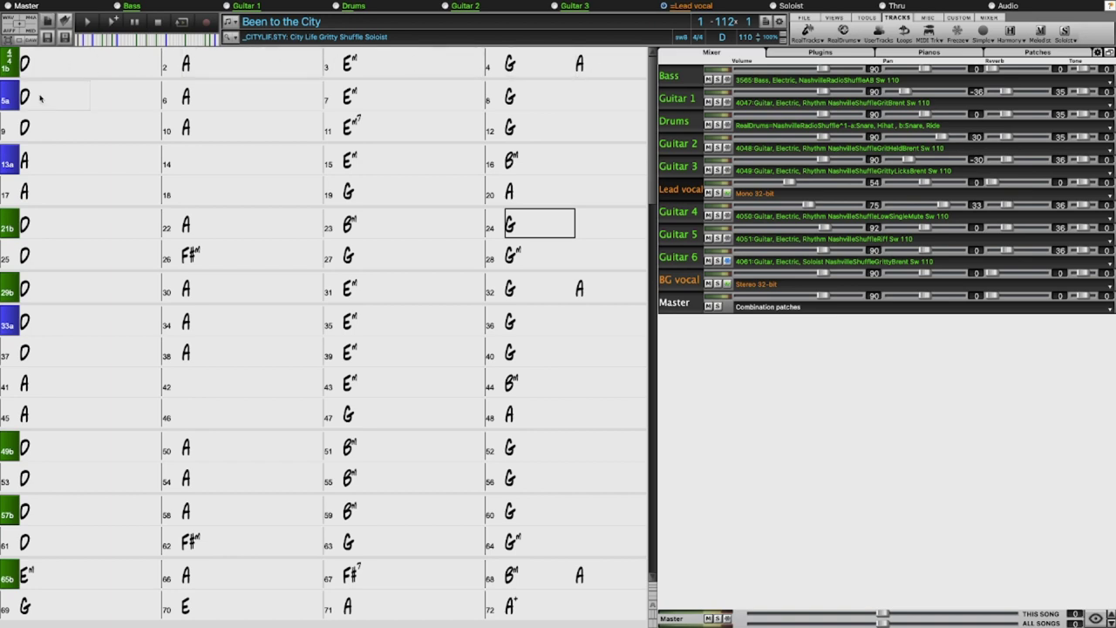
# Play the full arrangement from bar 1 of the chord sheet
pyautogui.press('space')
pyautogui.click(52, 65)
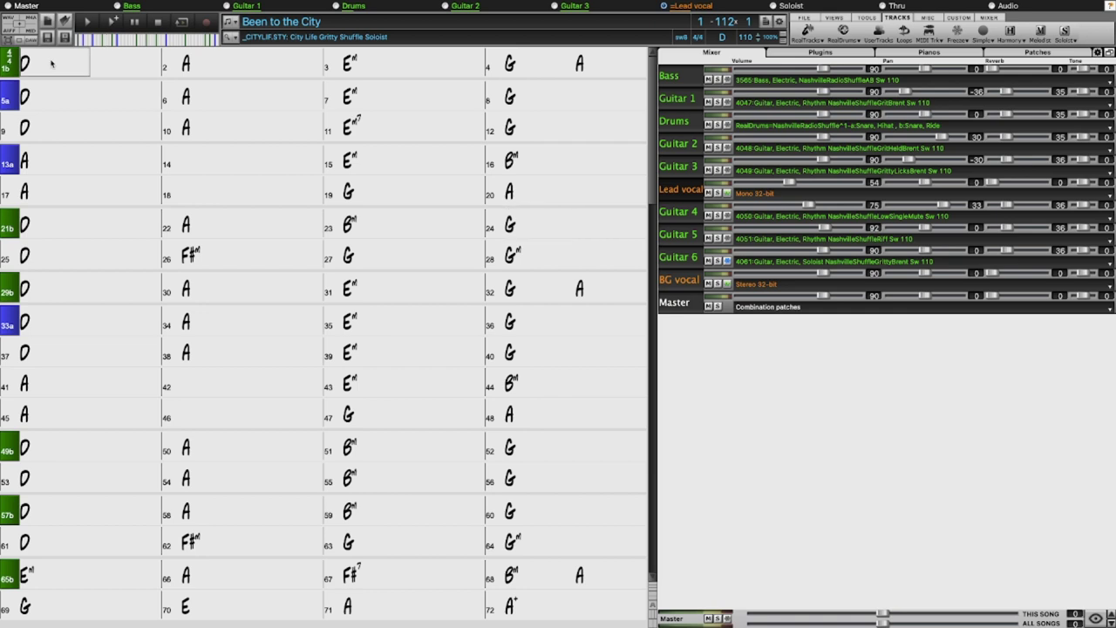
pyautogui.press('space')
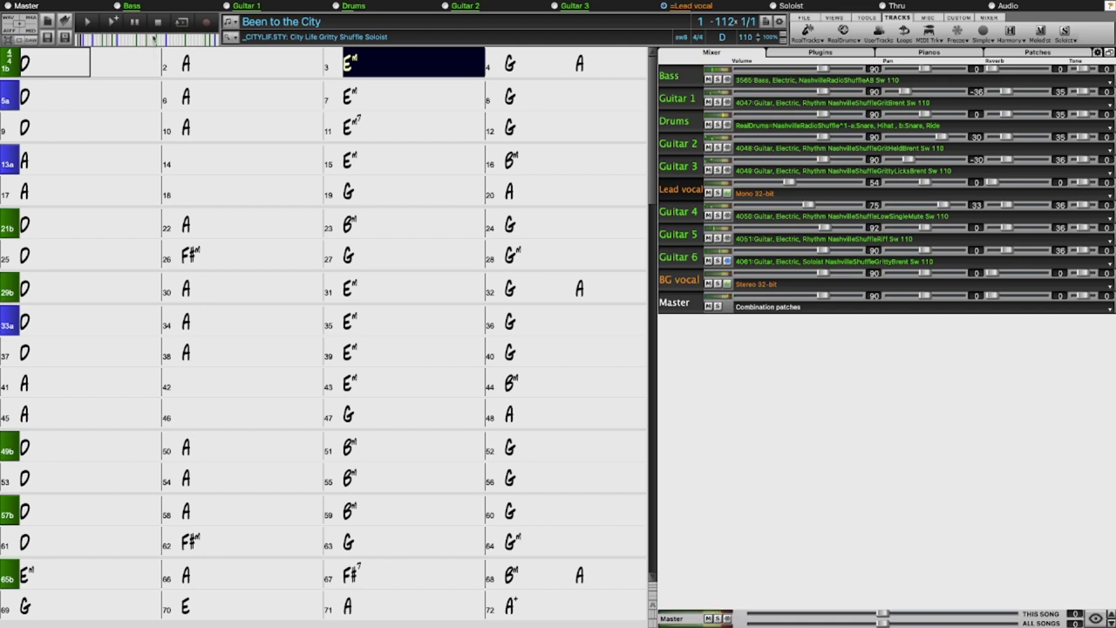
pyautogui.press('space')
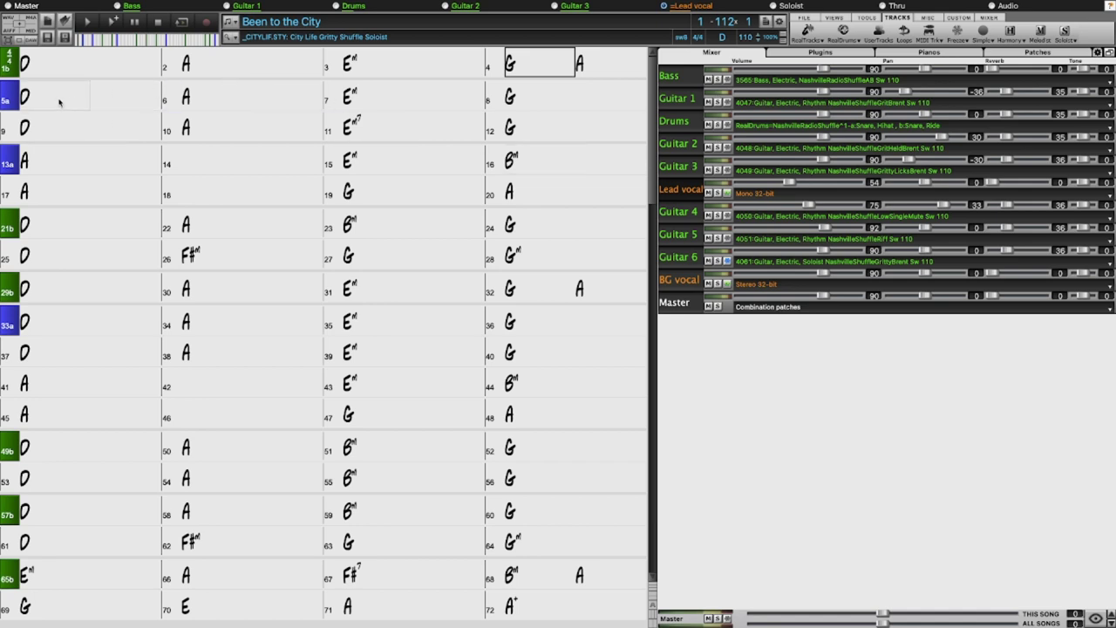
# Play from bar 5 and audition Guitar 5 solo, with Guitar 4 added, and Guitar 4 alone
pyautogui.moveTo(60, 103); pyautogui.dragTo(131, 97)
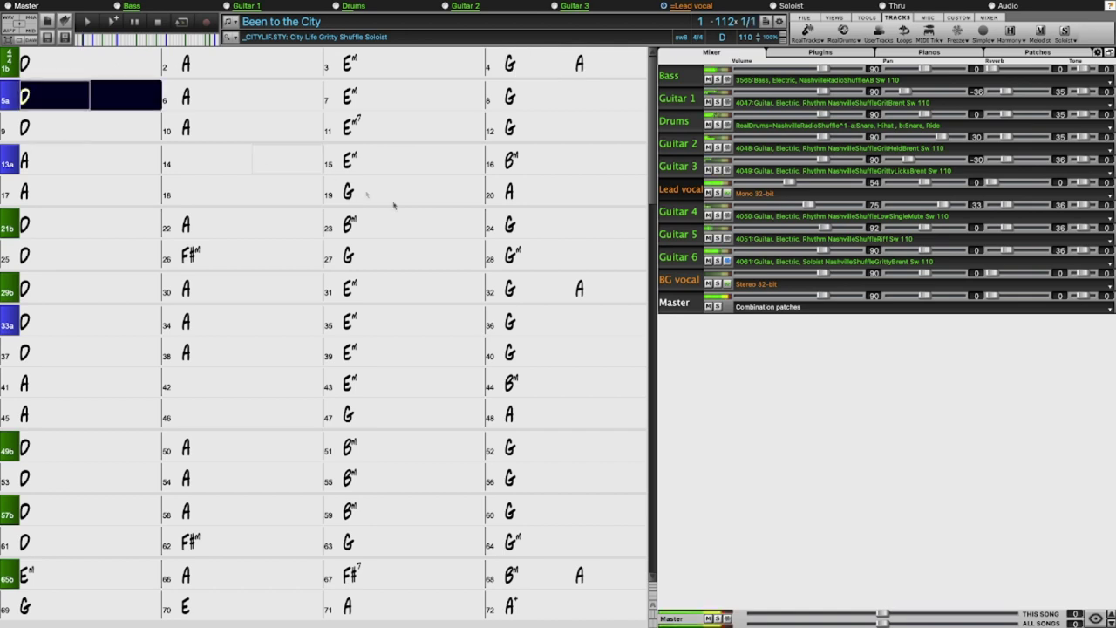
pyautogui.click(719, 237)
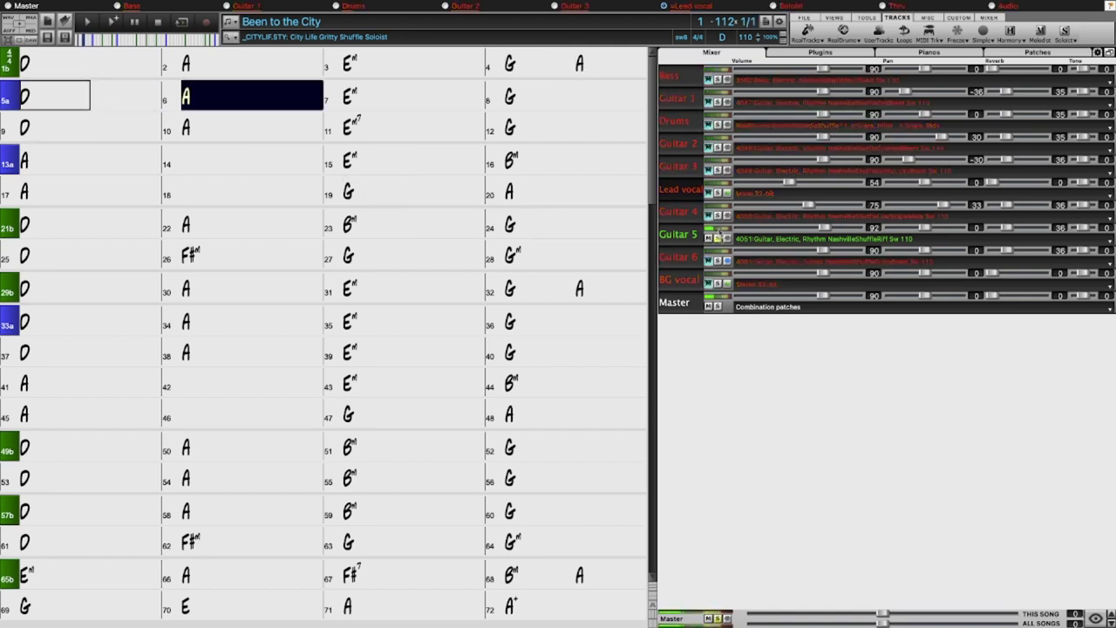
pyautogui.click(719, 215)
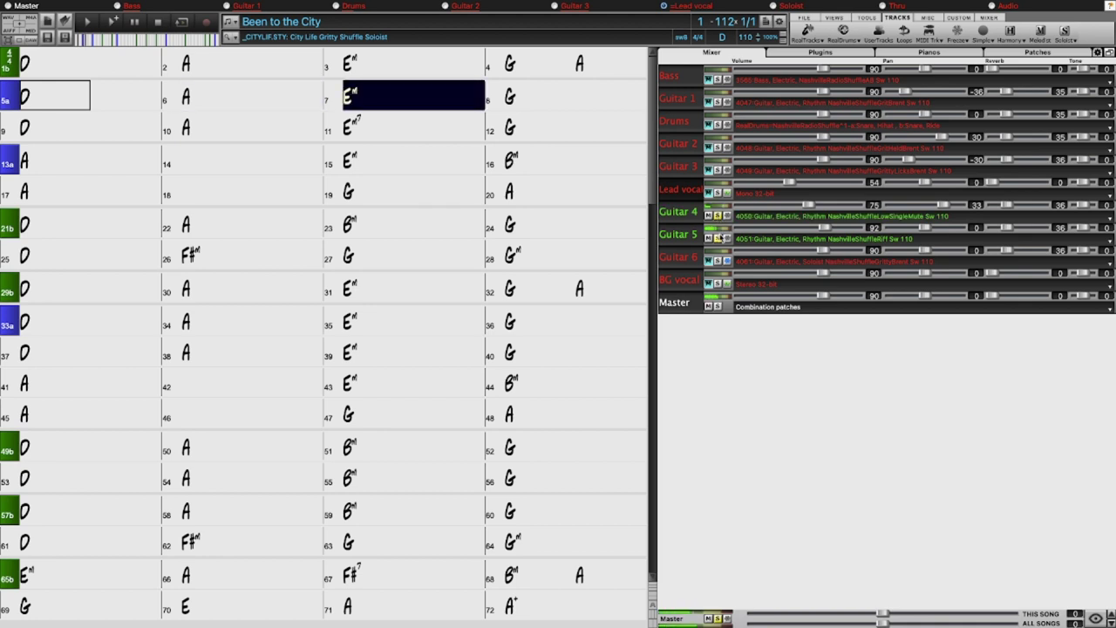
pyautogui.click(718, 237)
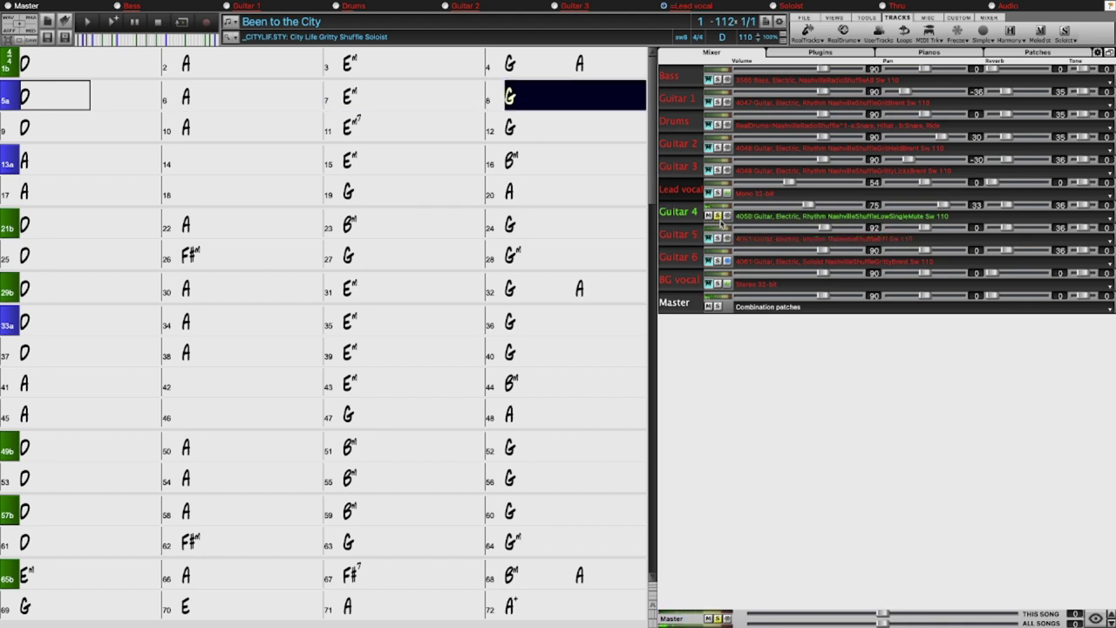
# Audition Guitar 3 with Guitar 4, Guitar 2 with Guitar 3, and Guitar 1 with Guitar 2 using track solos
pyautogui.click(719, 169)
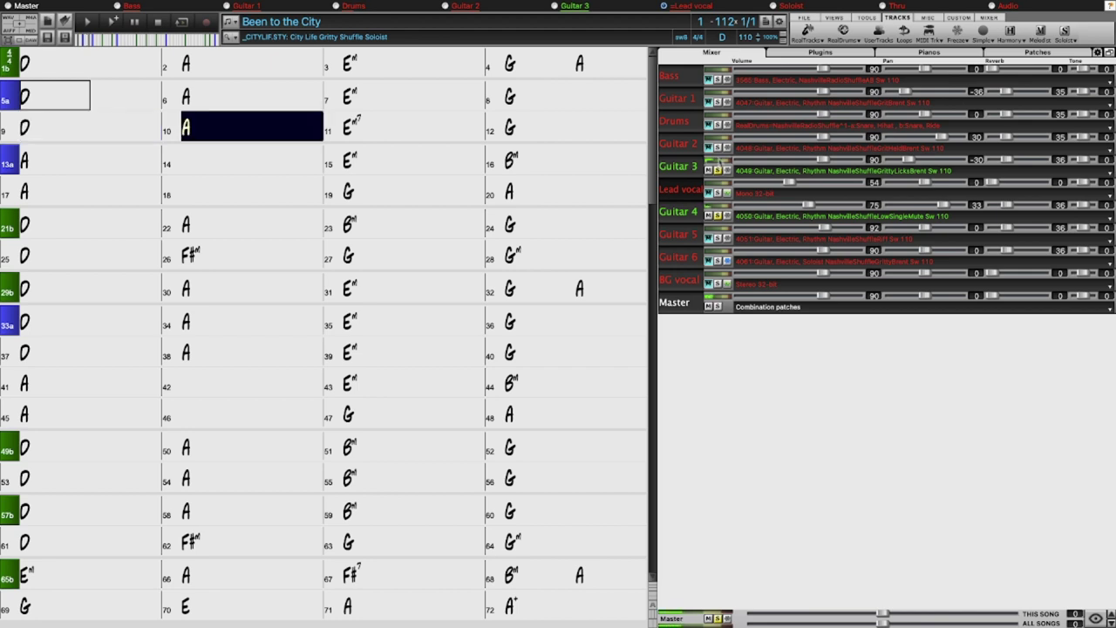
pyautogui.click(718, 147)
pyautogui.click(719, 215)
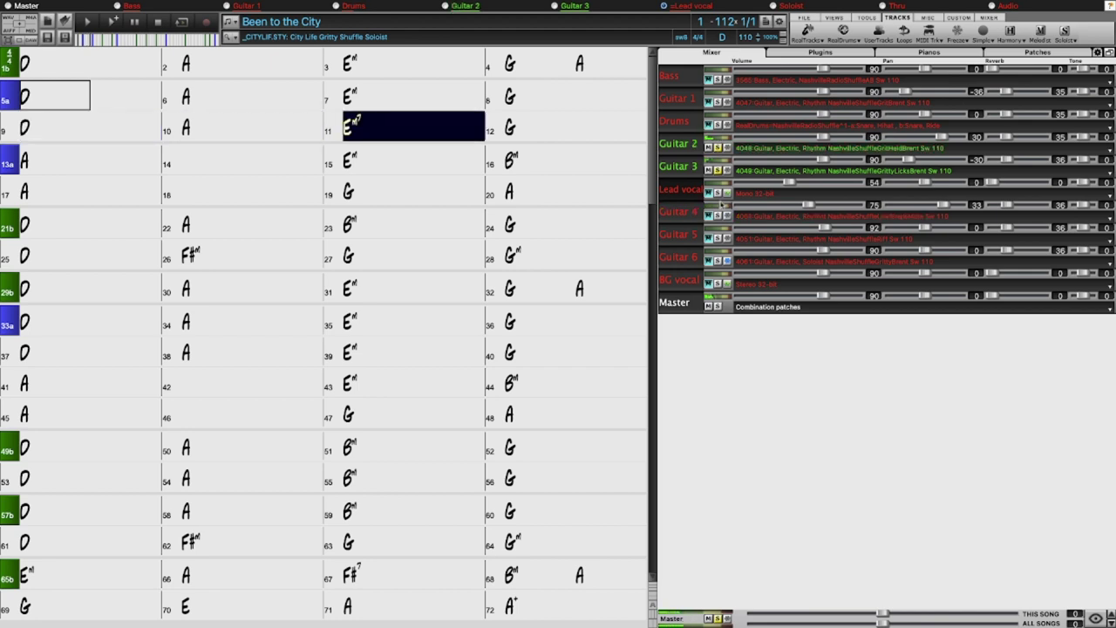
pyautogui.click(718, 170)
pyautogui.click(718, 103)
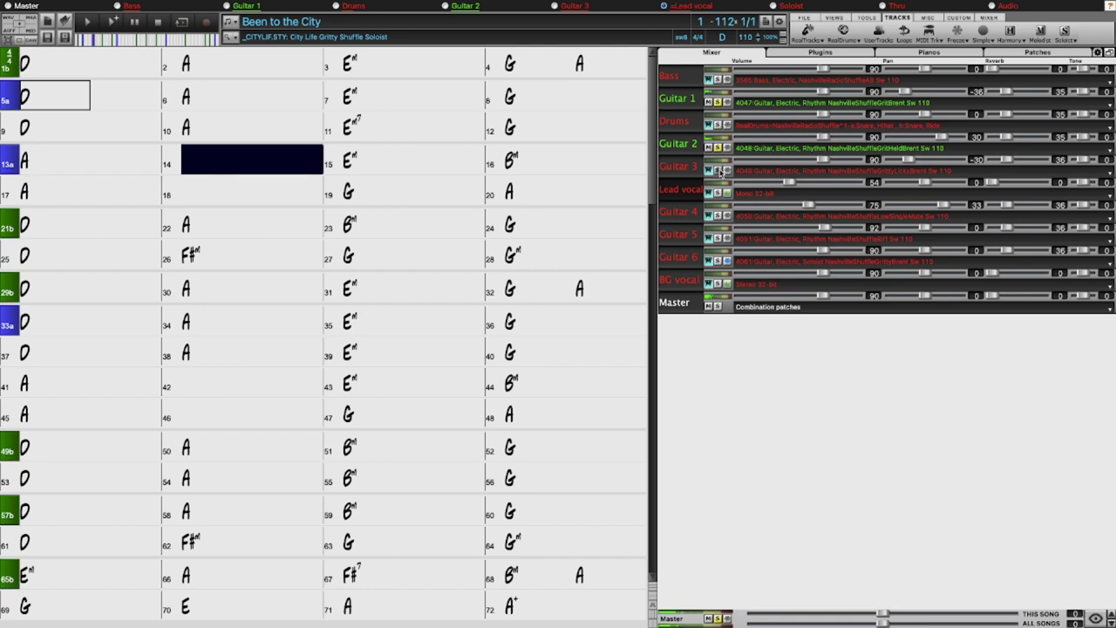
# Solo Guitar 3, Drums and Bass alongside Guitar 2, and take Guitar 1 out of the solo group
pyautogui.click(718, 170)
pyautogui.click(718, 125)
pyautogui.click(718, 102)
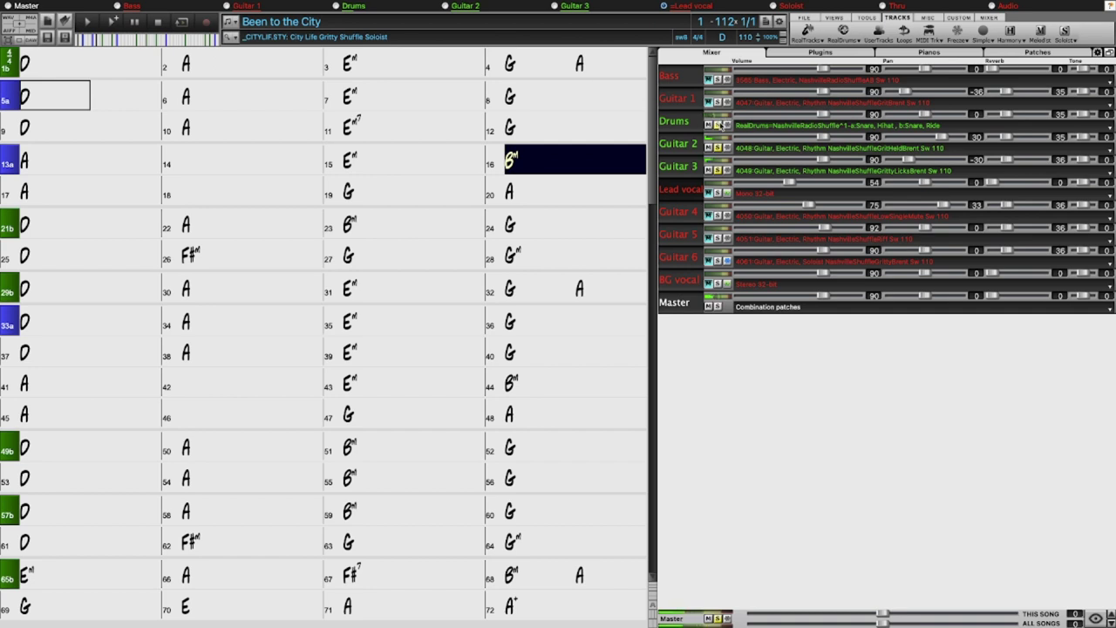
pyautogui.click(717, 80)
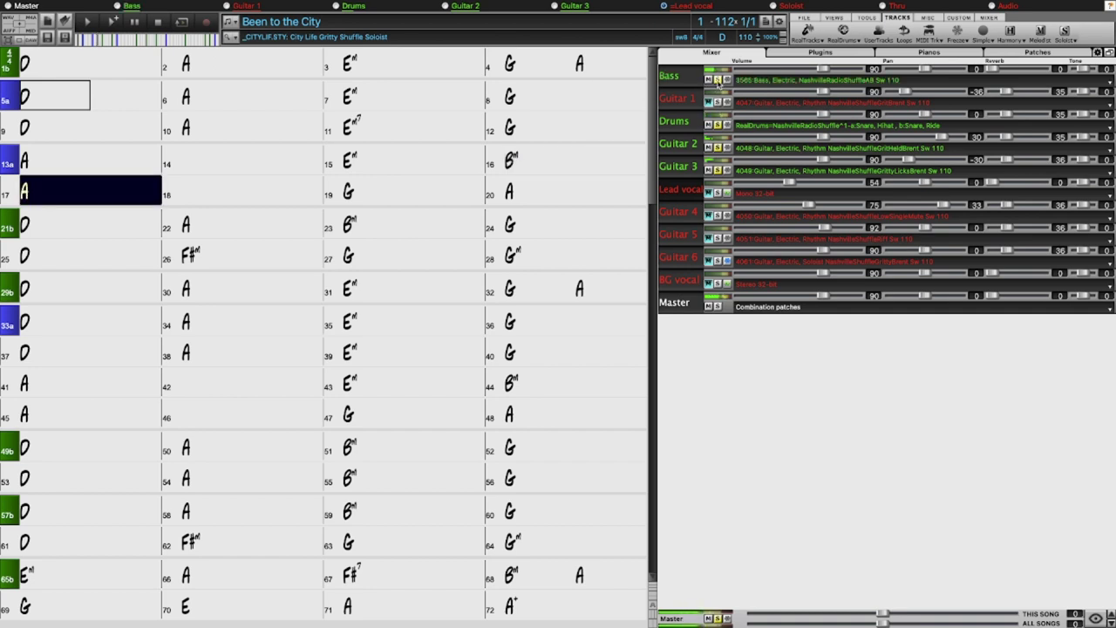
# Add the Lead vocal to the soloed tracks and play from bar 5 twice to judge the reduced mix
pyautogui.click(46, 94)
pyautogui.click(717, 194)
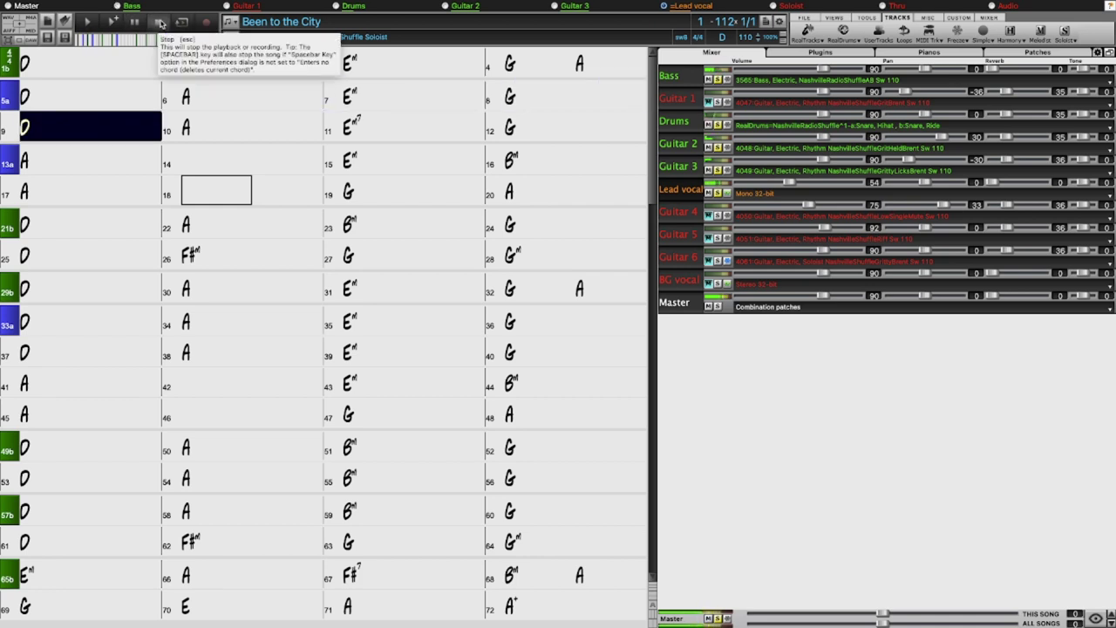
pyautogui.click(161, 22)
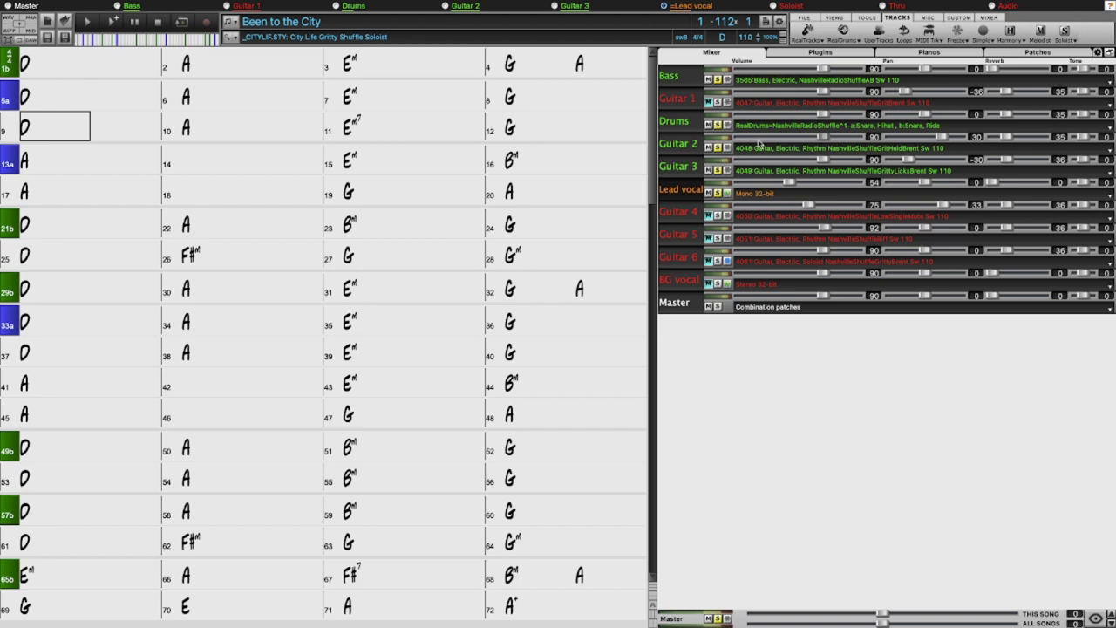
pyautogui.click(72, 98)
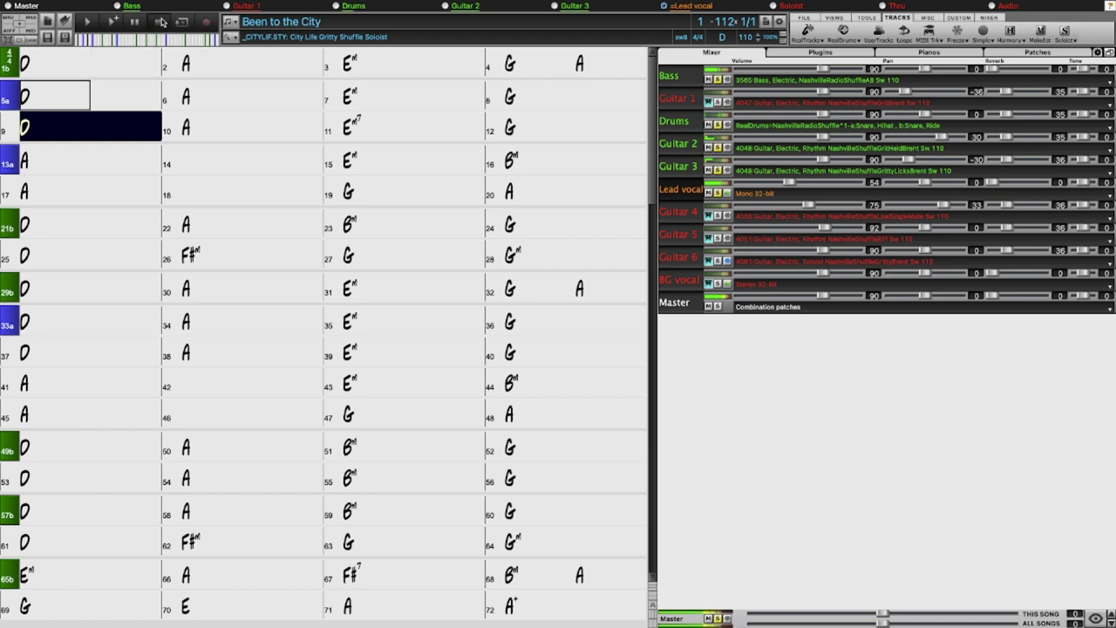
pyautogui.press('Escape')
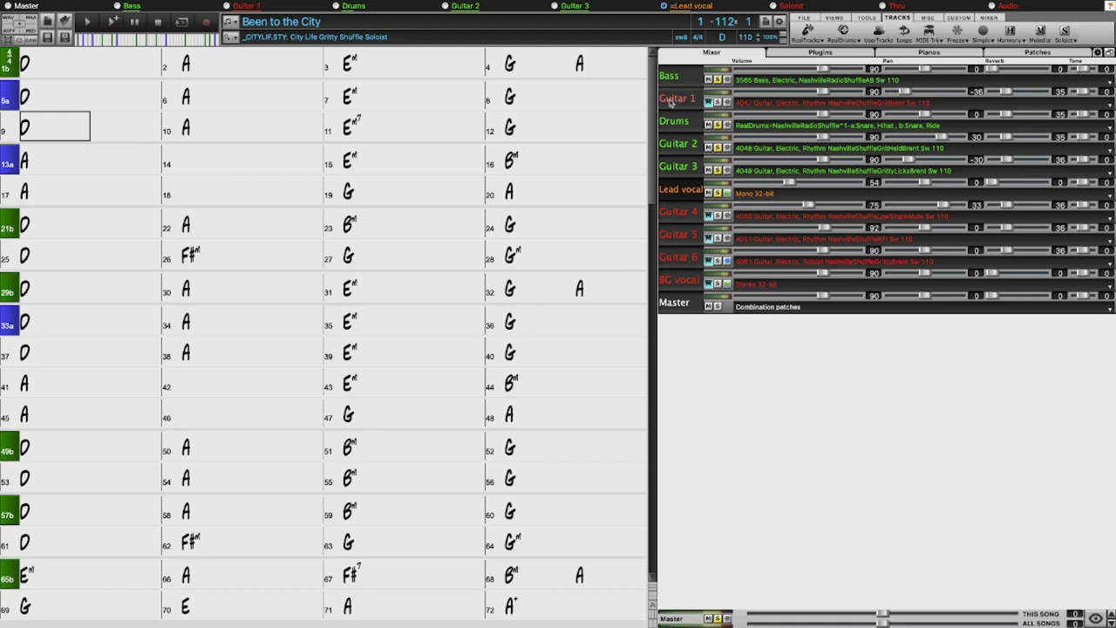
# Rename the Guitar 6 track as "Guitar solo"
pyautogui.doubleClick(691, 261)
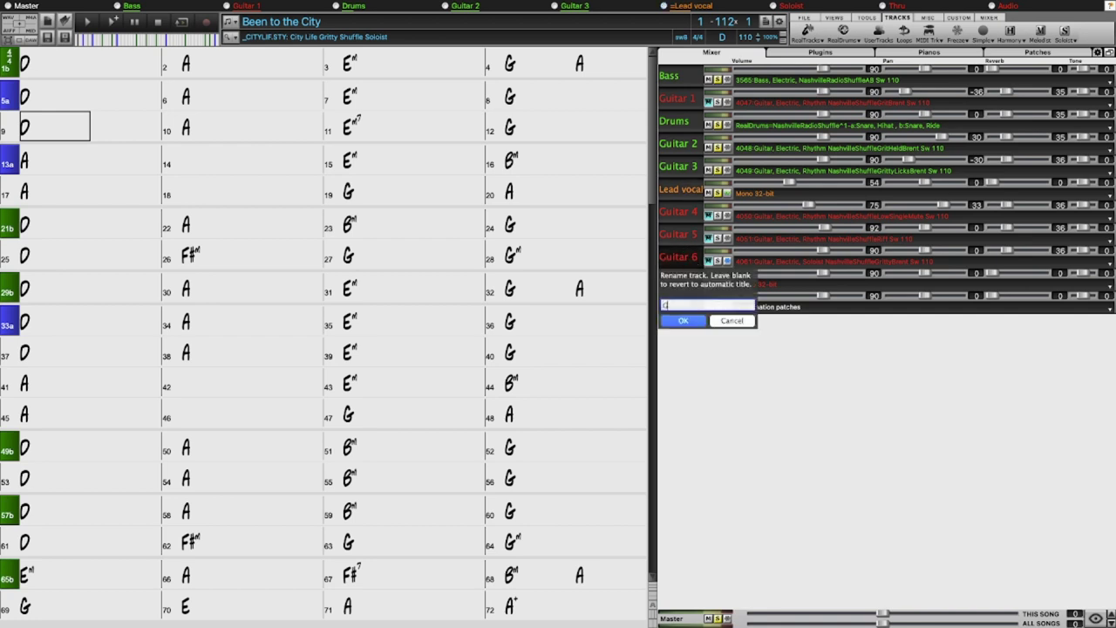
pyautogui.write('Guitar solo')
pyautogui.press('Return')
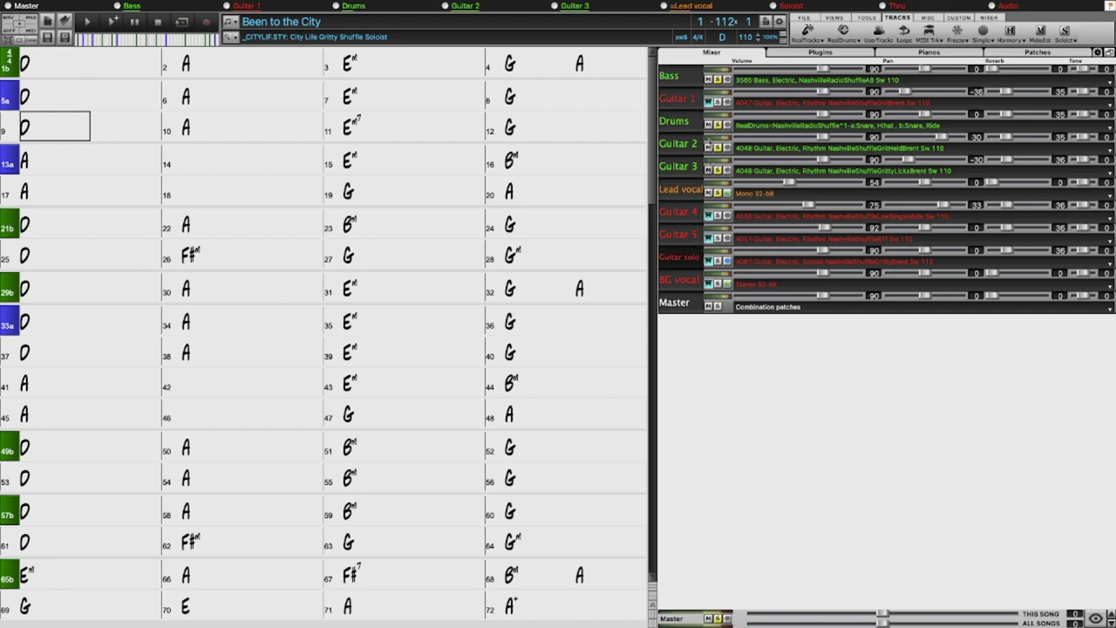
# Clear all track solos and open Guitar 1's audio waveform for editing, with bar 5 selected
pyautogui.click(50, 94)
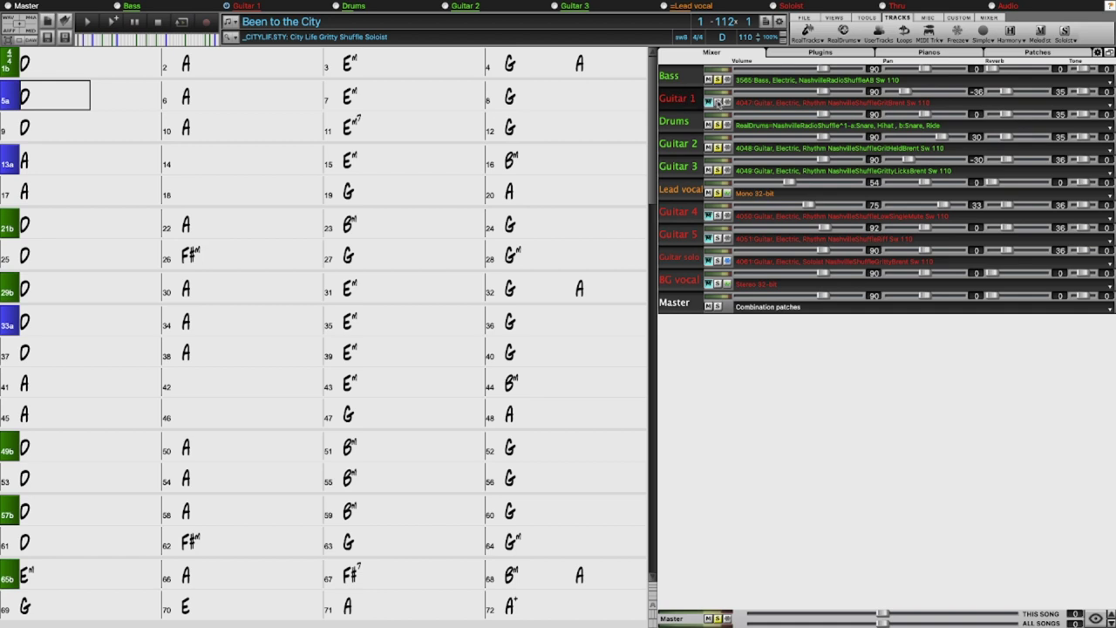
pyautogui.click(717, 619)
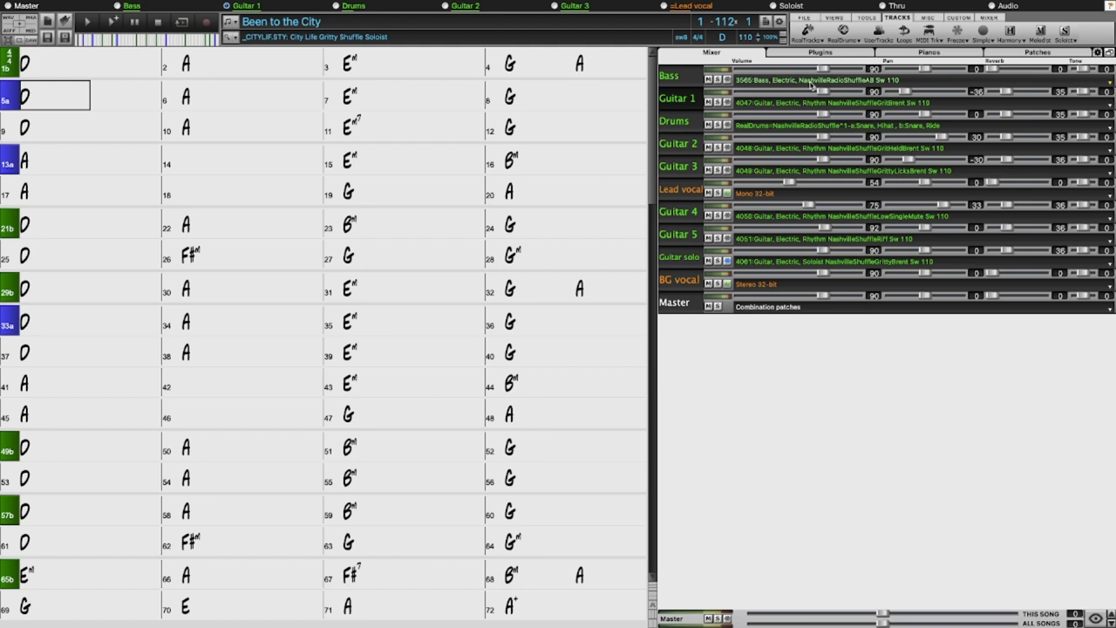
pyautogui.click(836, 18)
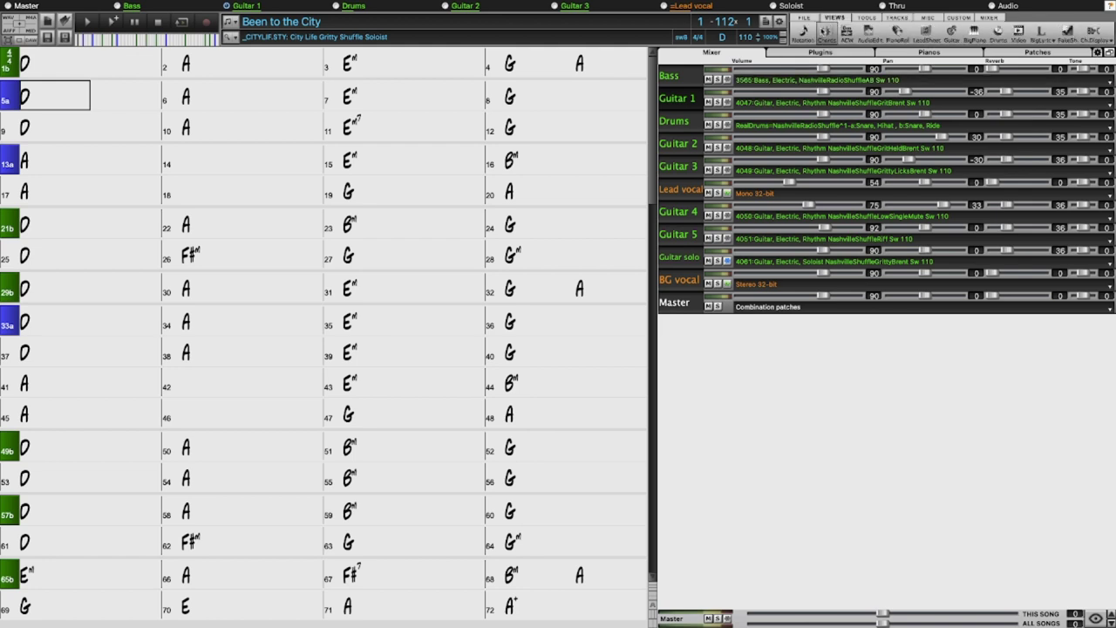
pyautogui.click(874, 34)
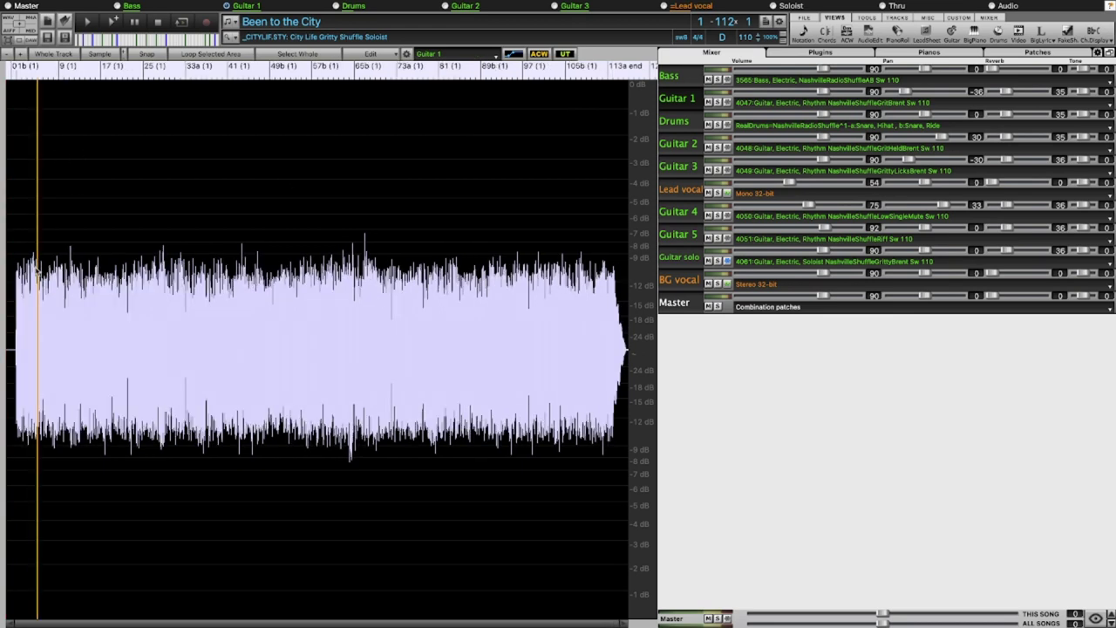
# Solo Guitar 1 and play its waveform from just before bar 5 to locate the end of the opening phrase
pyautogui.scroll(1, 39, 271)
pyautogui.scroll(4, 79, 269)
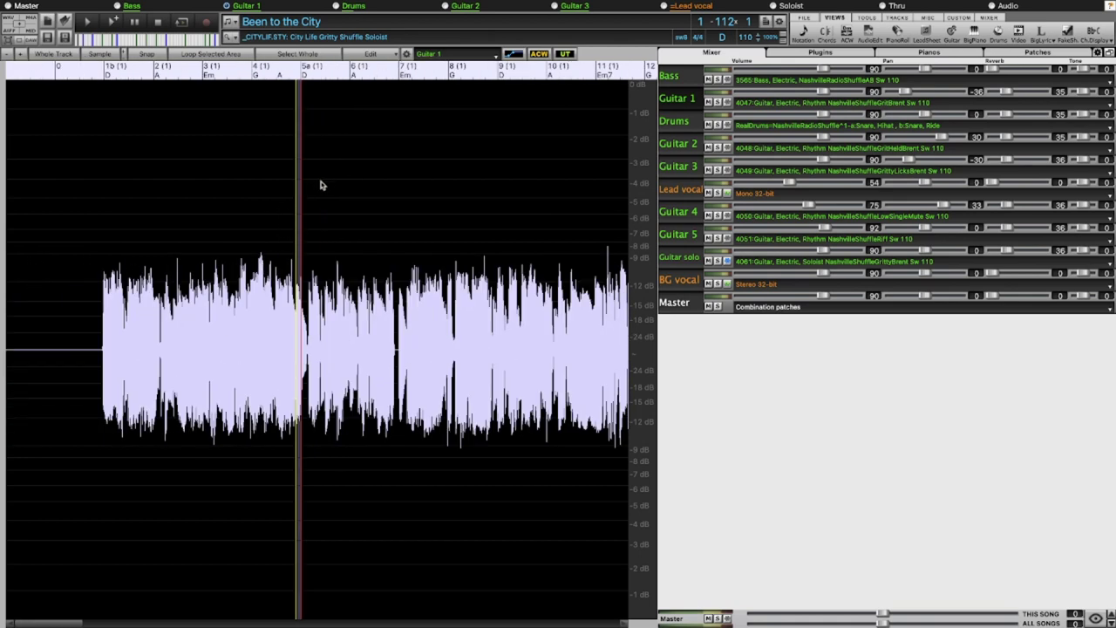
pyautogui.click(307, 300)
pyautogui.scroll(-2, 307, 302)
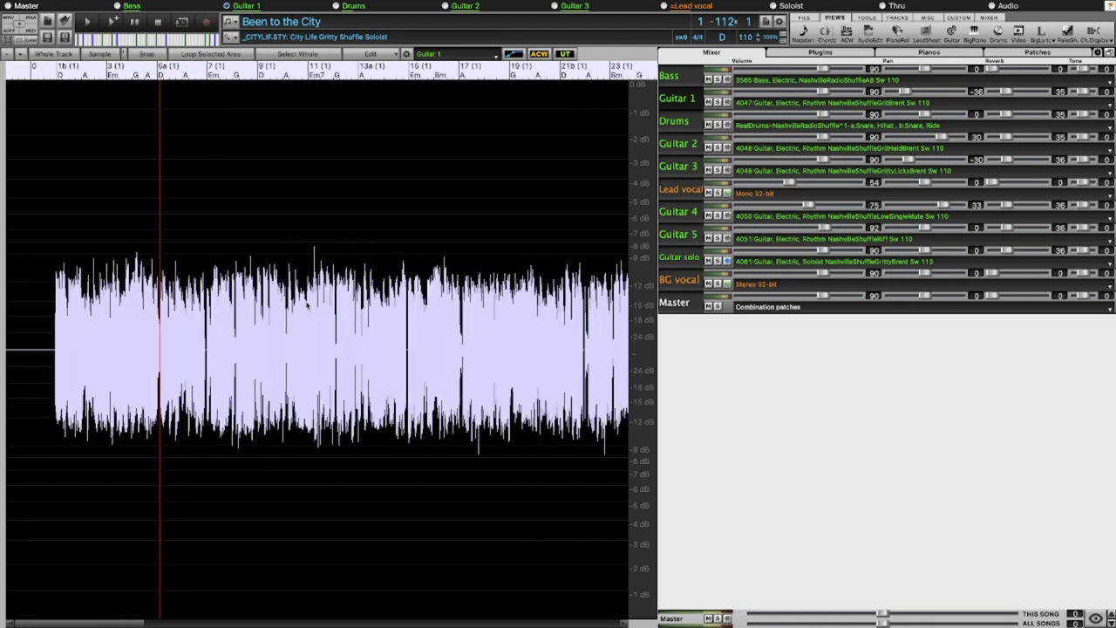
pyautogui.scroll(2, 115, 314)
pyautogui.scroll(2, 261, 317)
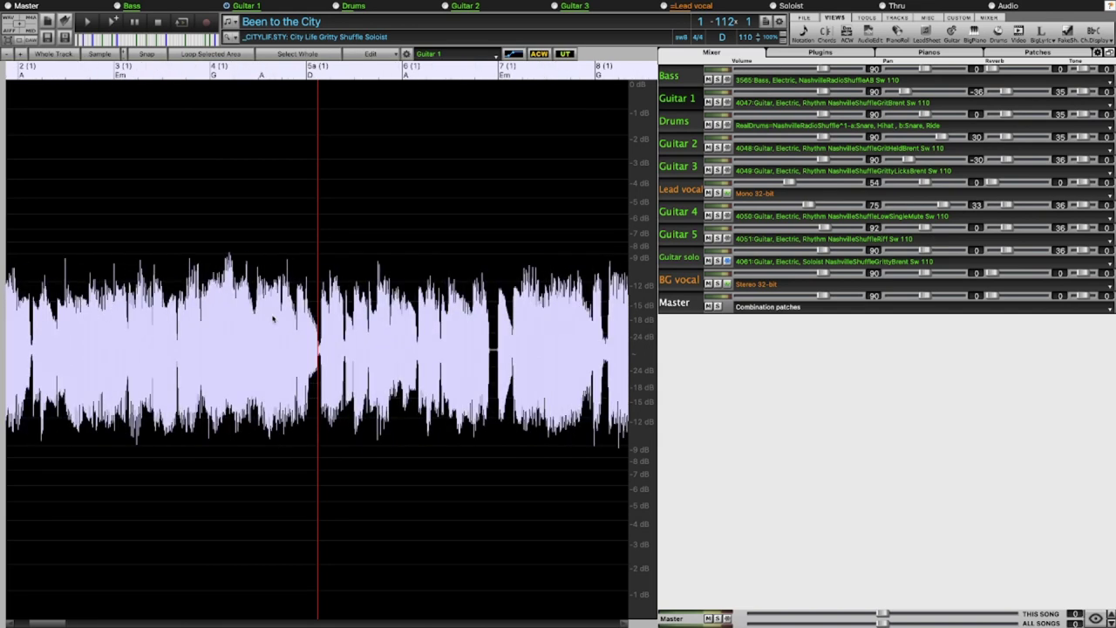
pyautogui.scroll(3, 316, 311)
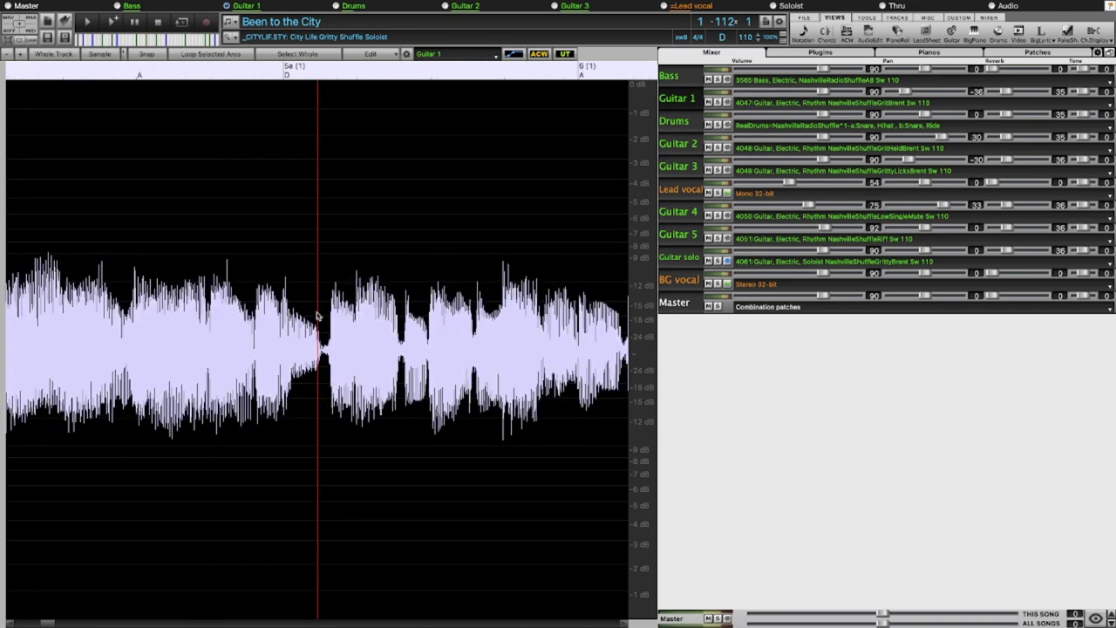
pyautogui.click(719, 102)
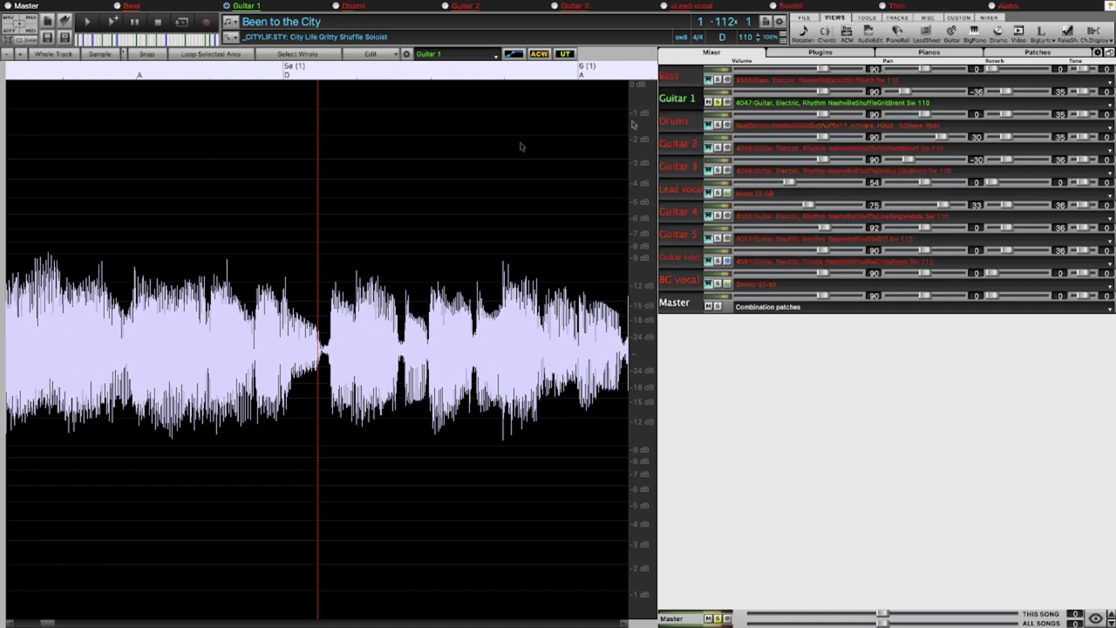
pyautogui.click(177, 190)
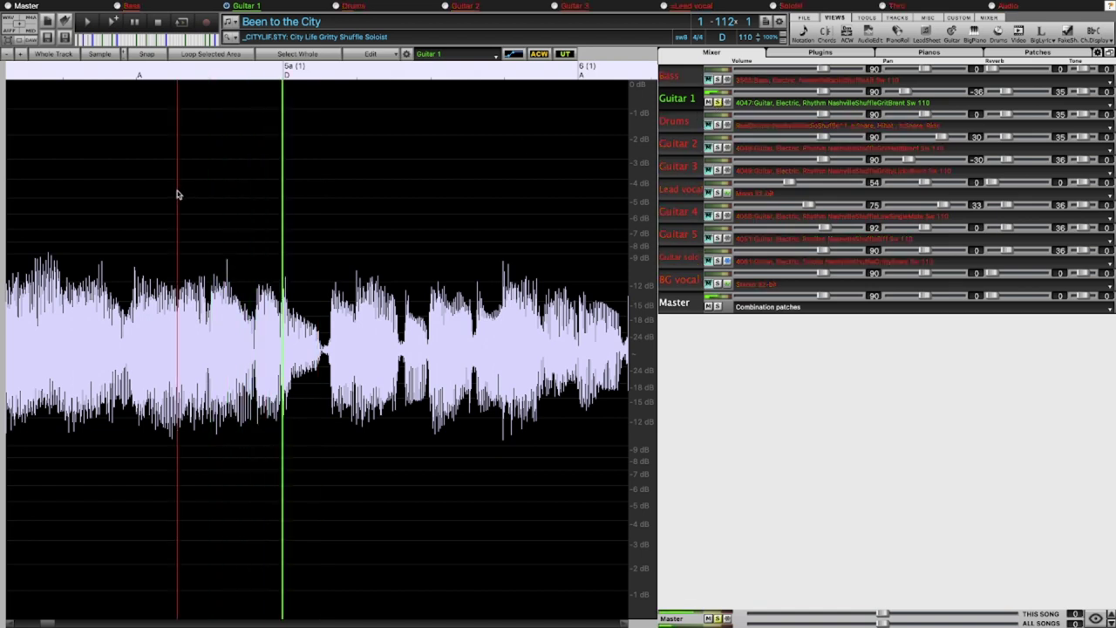
pyautogui.press('space')
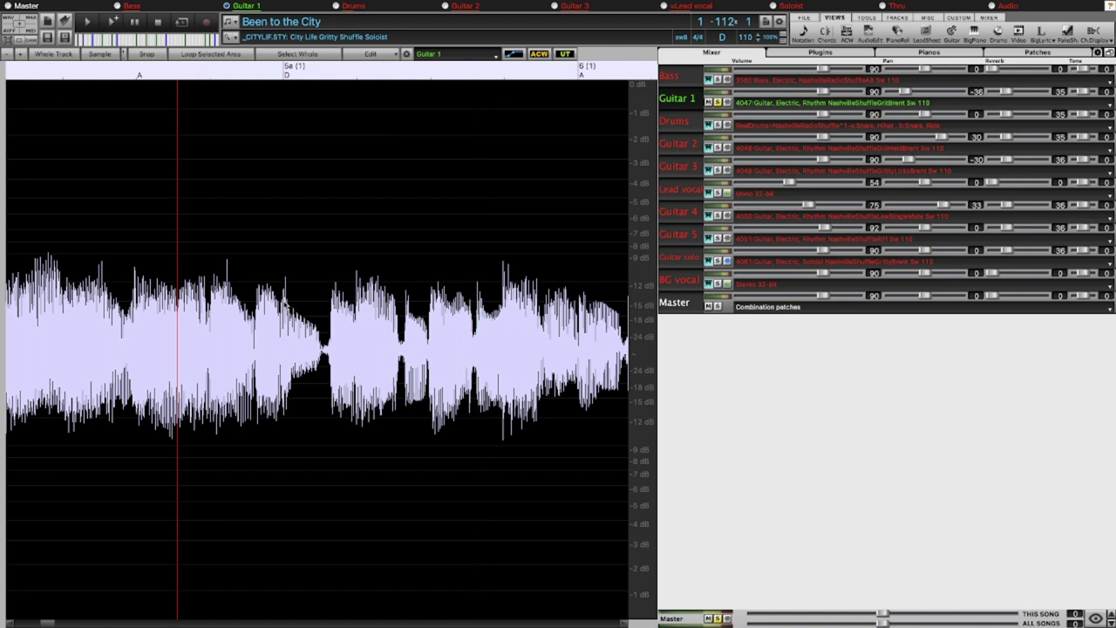
# Show Guitar 1's volume envelope and drop it from 0 dB to -Inf dB at the gap just after the start of bar 5
pyautogui.moveTo(282, 319); pyautogui.dragTo(320, 319)
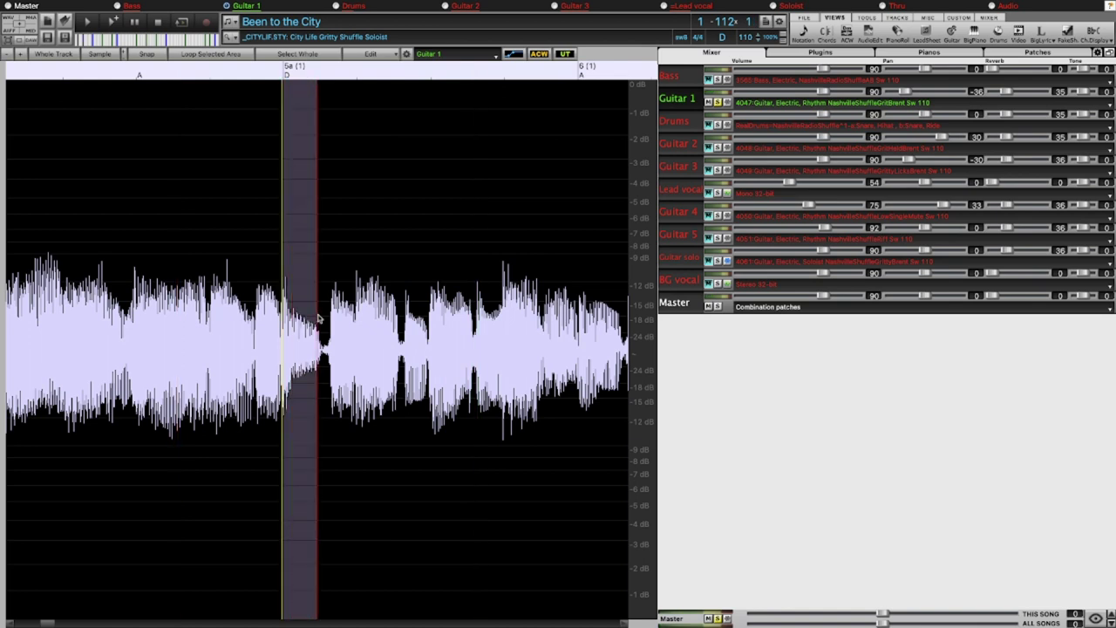
pyautogui.click(325, 319)
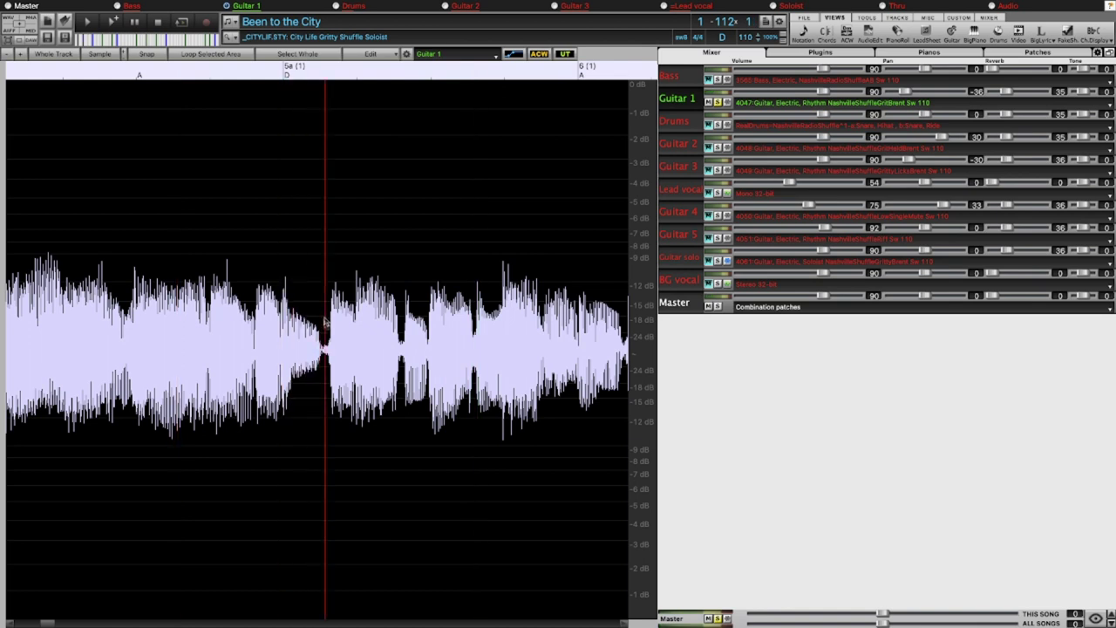
pyautogui.click(516, 54)
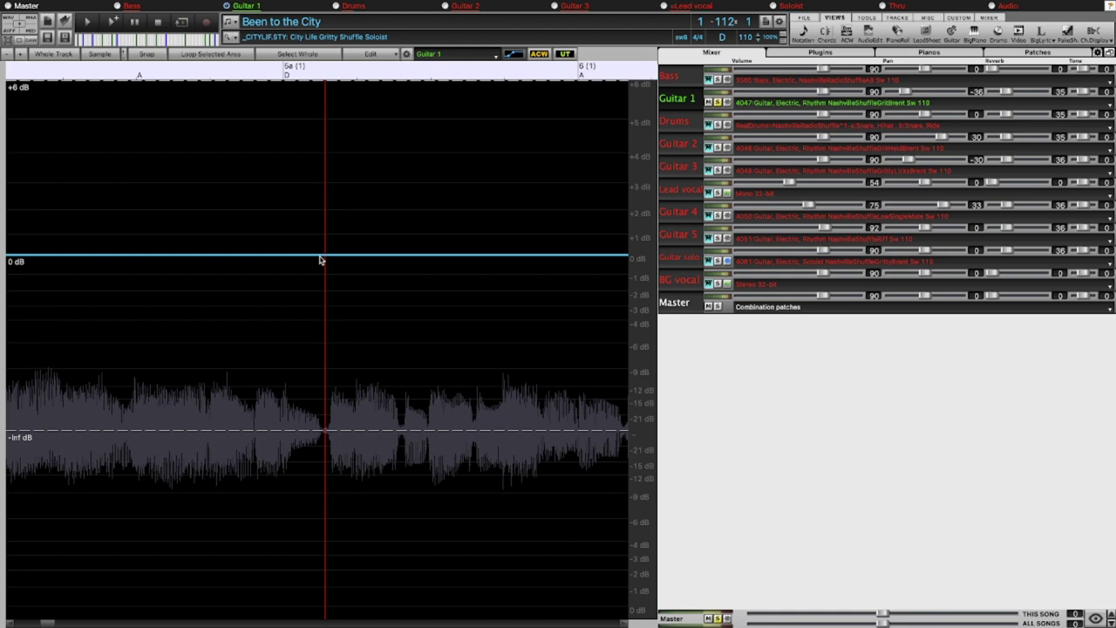
pyautogui.click(320, 258)
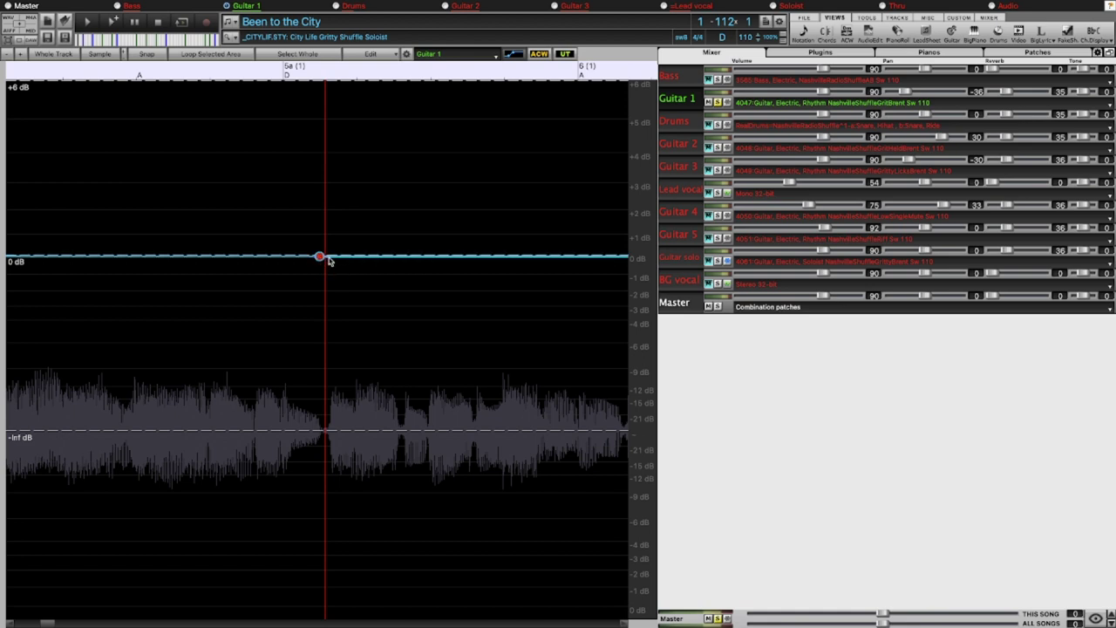
pyautogui.moveTo(329, 260); pyautogui.dragTo(329, 445)
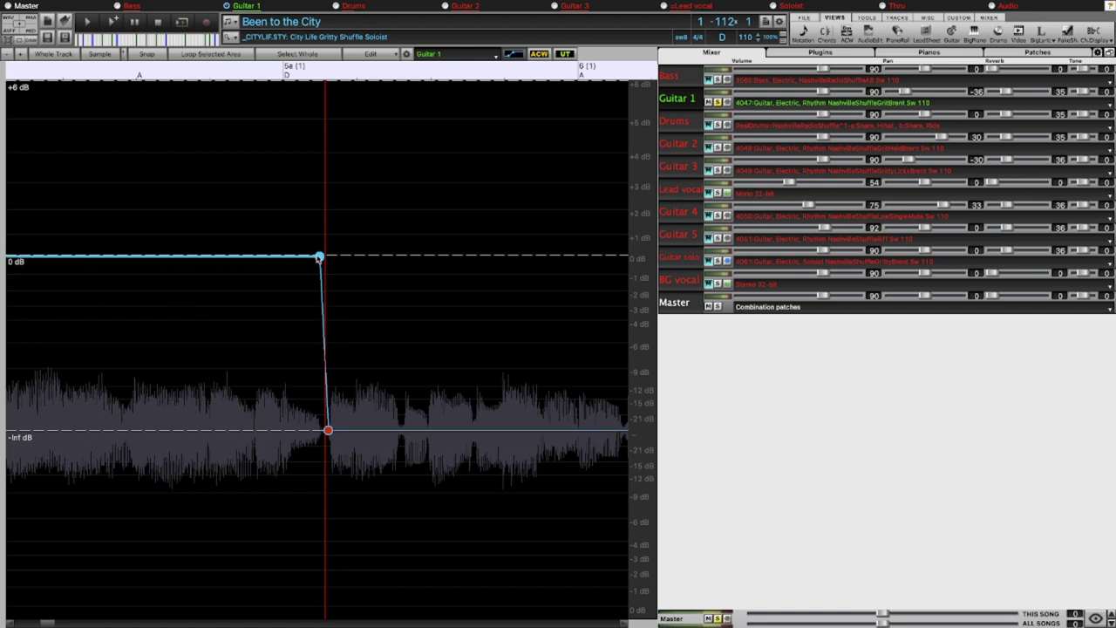
# Play Guitar 1 from bar 4 to check its volume cutoff at bar 5
pyautogui.moveTo(328, 432)
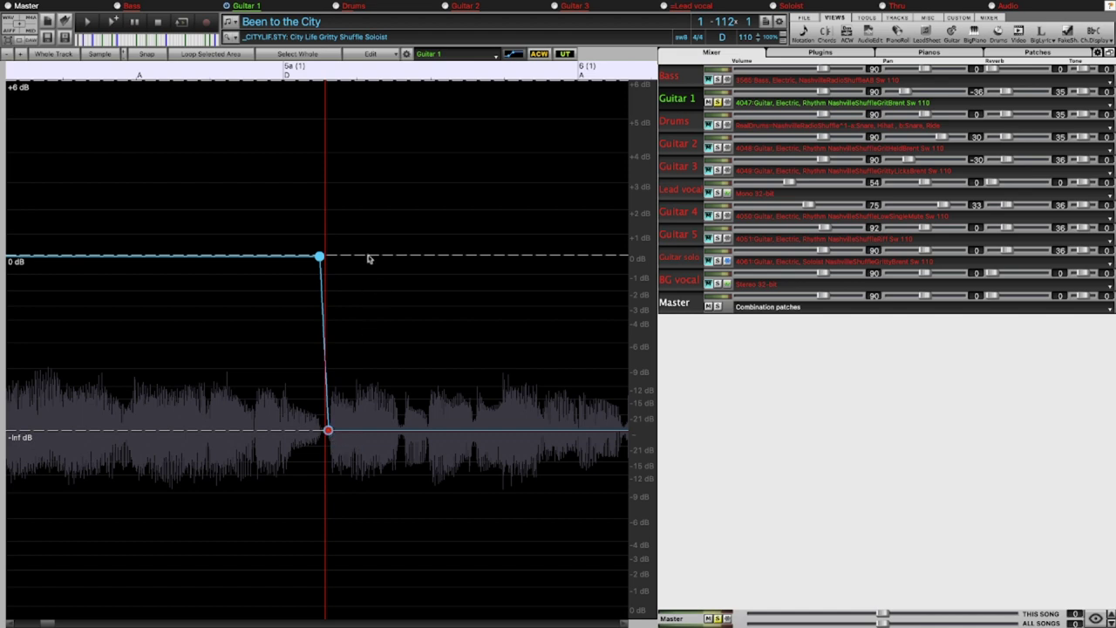
pyautogui.scroll(-2, 370, 256)
pyautogui.scroll(-2, 368, 255)
pyautogui.click(208, 308)
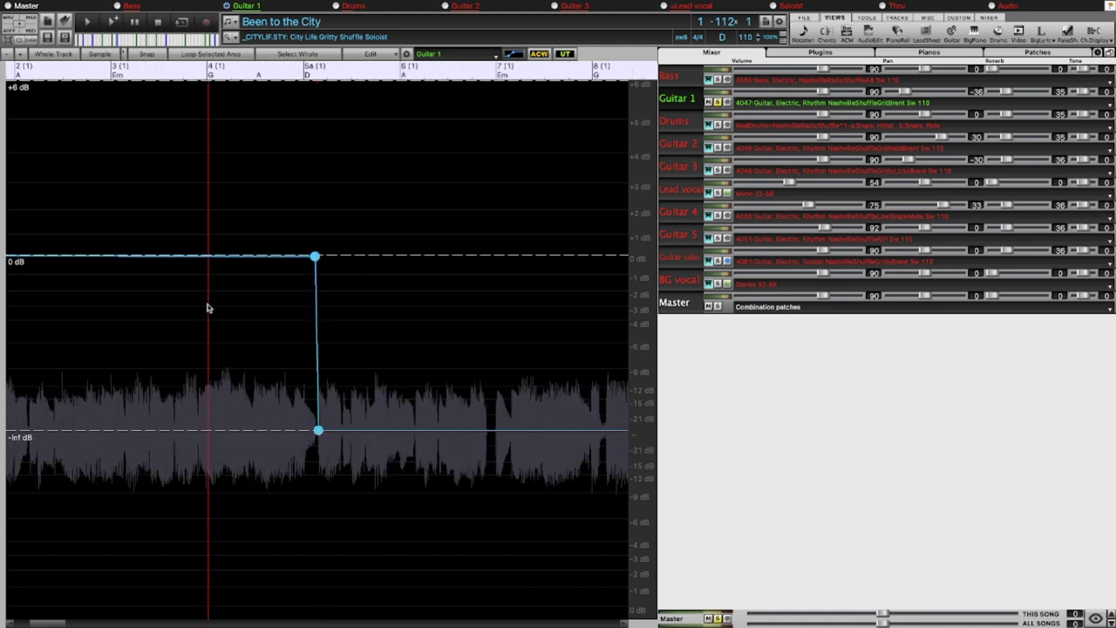
pyautogui.press('space')
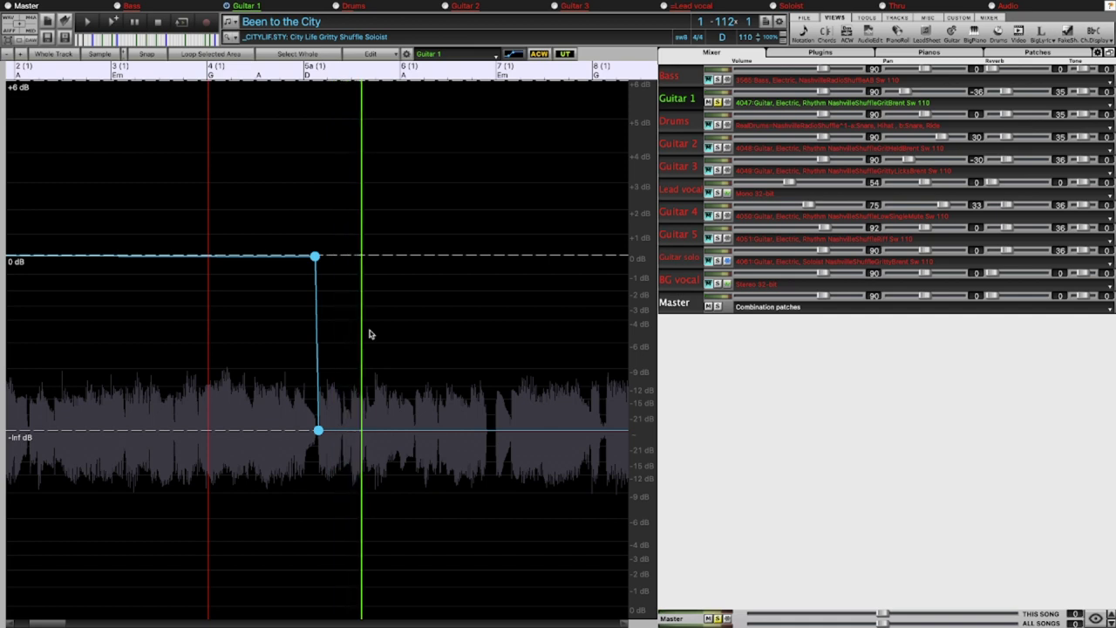
pyautogui.press('space')
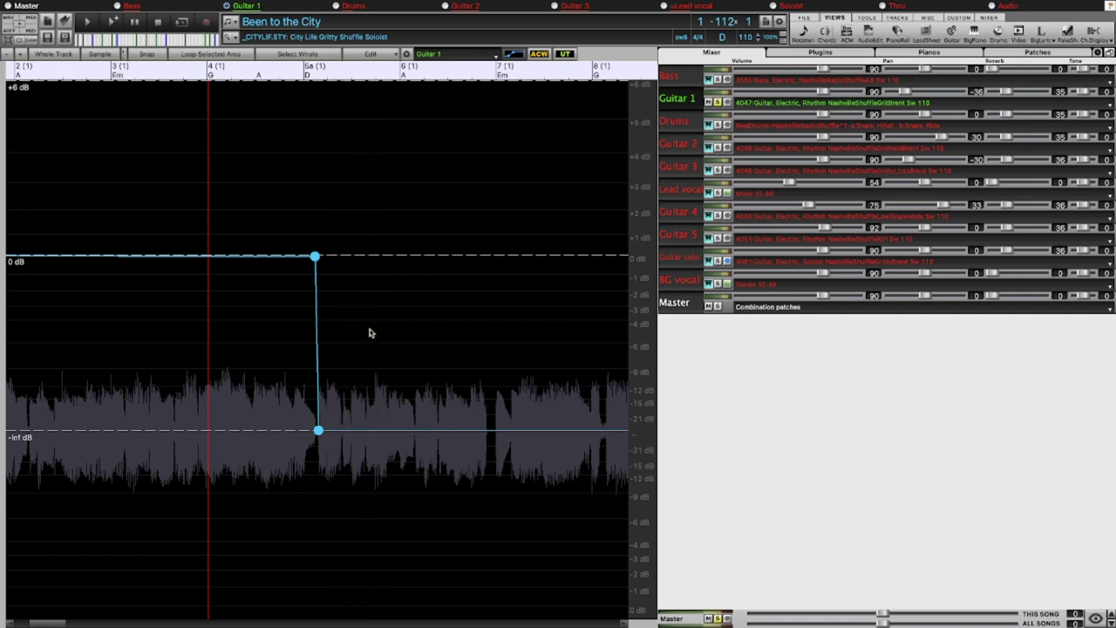
# Open Guitar 4 in the audio editor, add it to the soloed tracks and play from bar 4
pyautogui.click(691, 214)
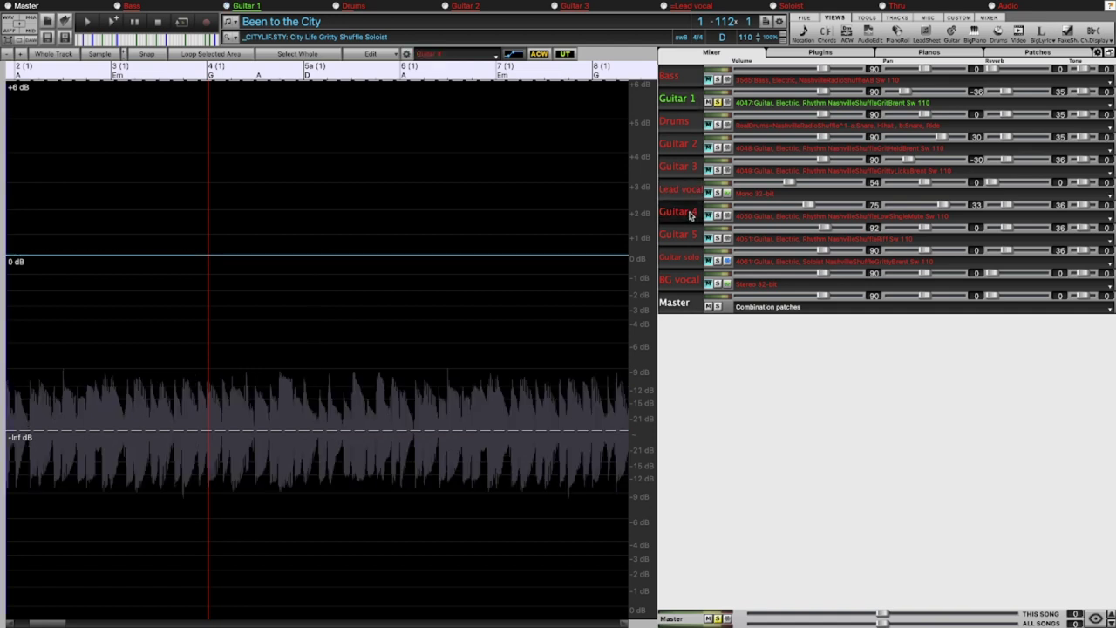
pyautogui.click(717, 216)
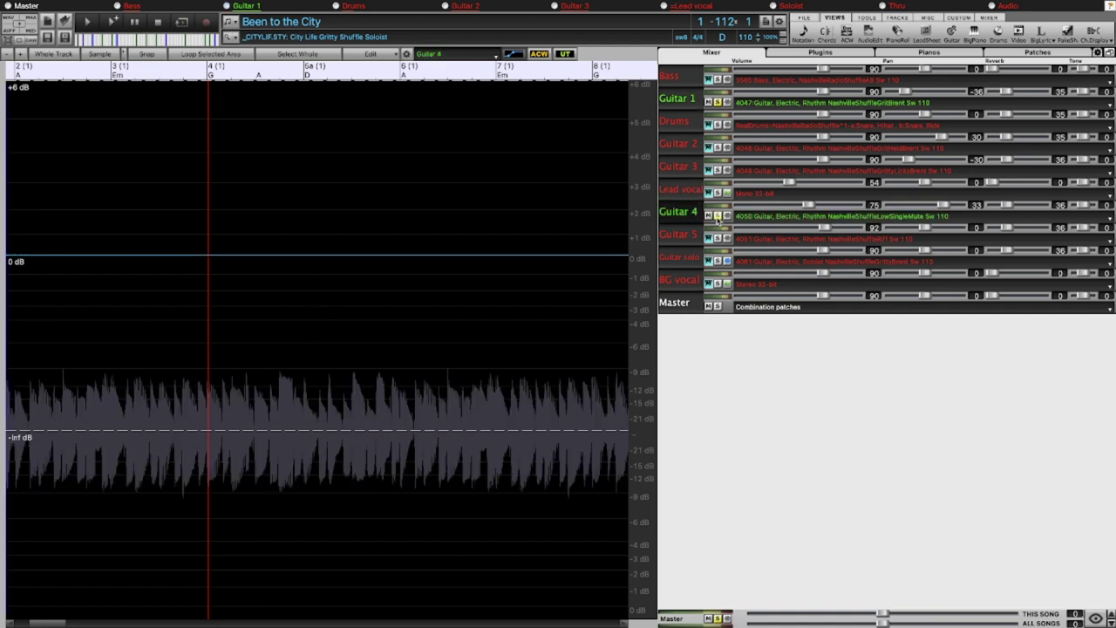
pyautogui.click(219, 305)
pyautogui.press('space')
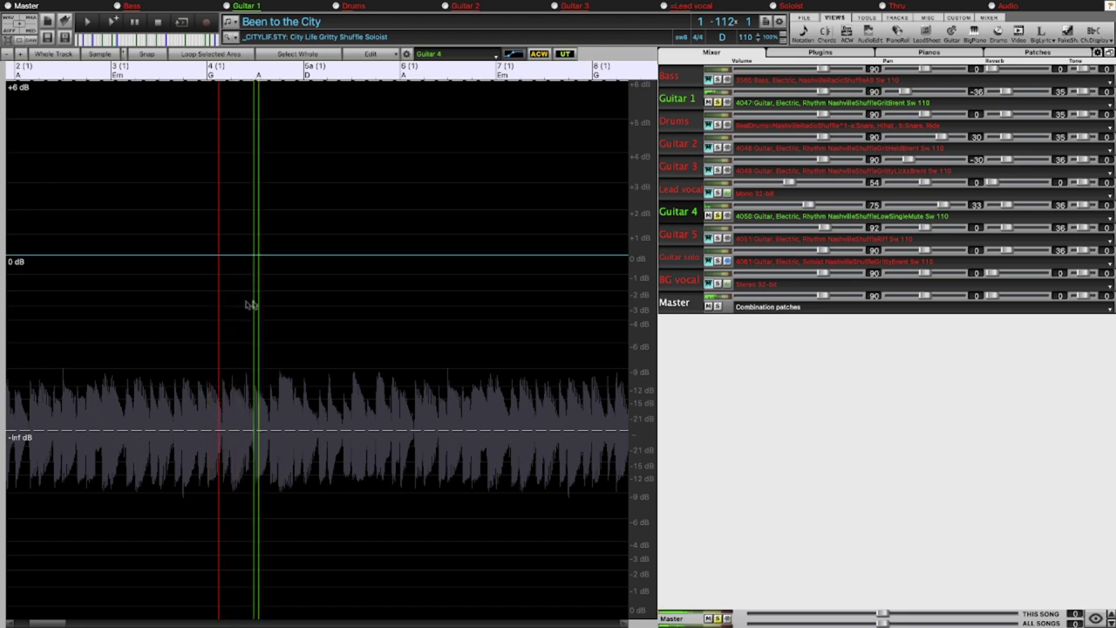
# Drop Guitar 4's volume envelope from 0 dB to -Inf dB just after the start of bar 5 and play across the cutoff
pyautogui.click(319, 424)
pyautogui.scroll(5, 319, 424)
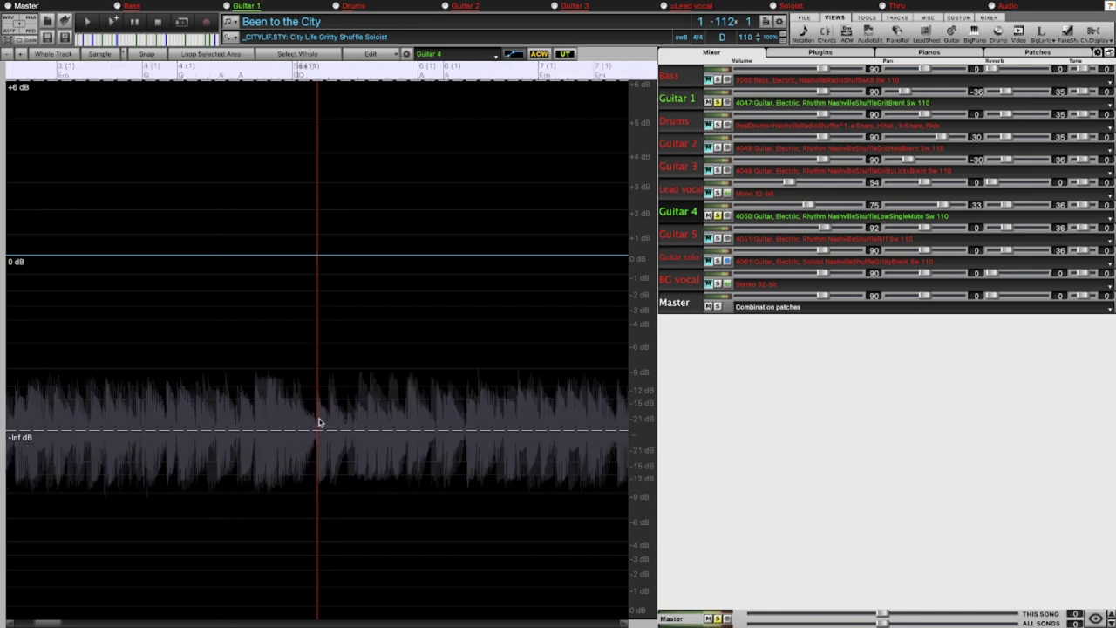
pyautogui.click(303, 257)
pyautogui.moveTo(316, 260); pyautogui.dragTo(313, 431)
pyautogui.click(88, 385)
pyautogui.press('space')
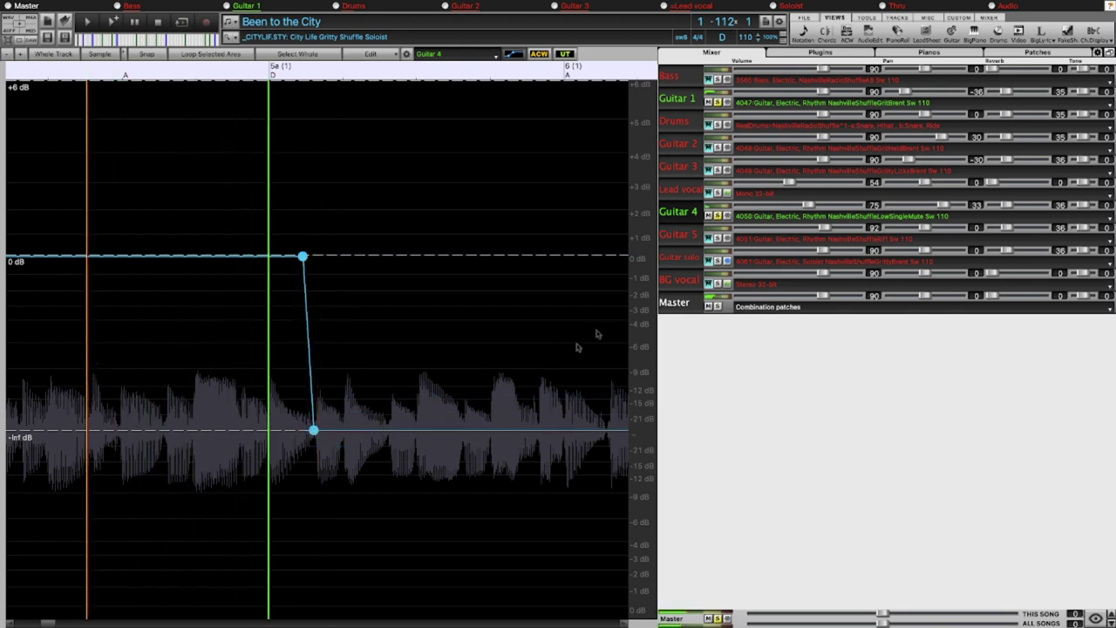
pyautogui.press('space')
# Add Guitar 5 to the soloed tracks, open it in the audio editor and play from just before bar 5
pyautogui.click(709, 238)
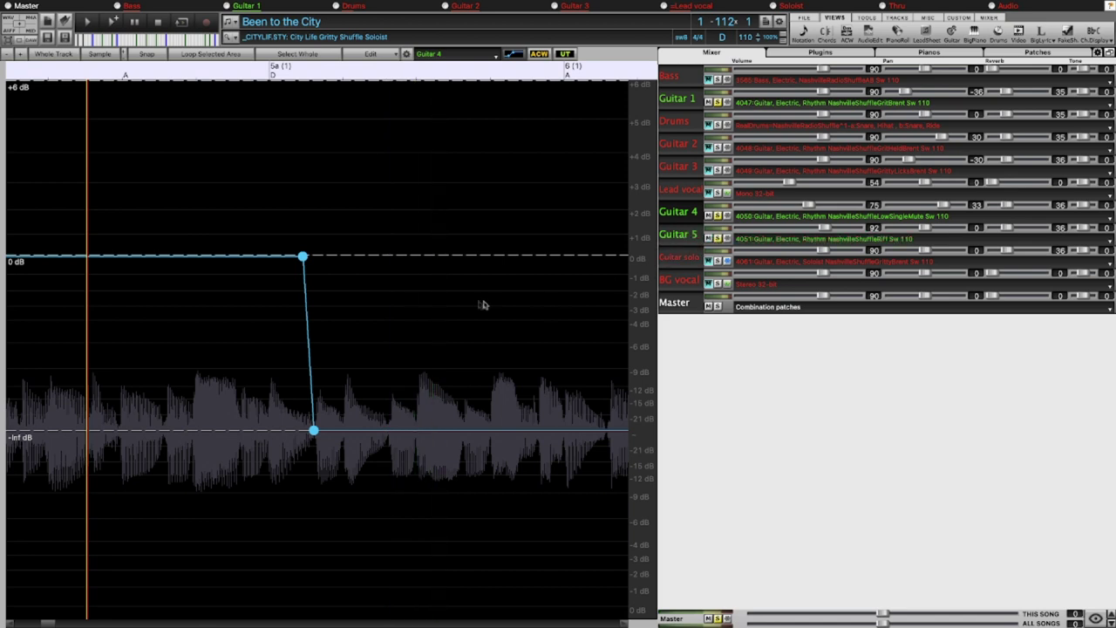
pyautogui.click(687, 235)
pyautogui.click(113, 319)
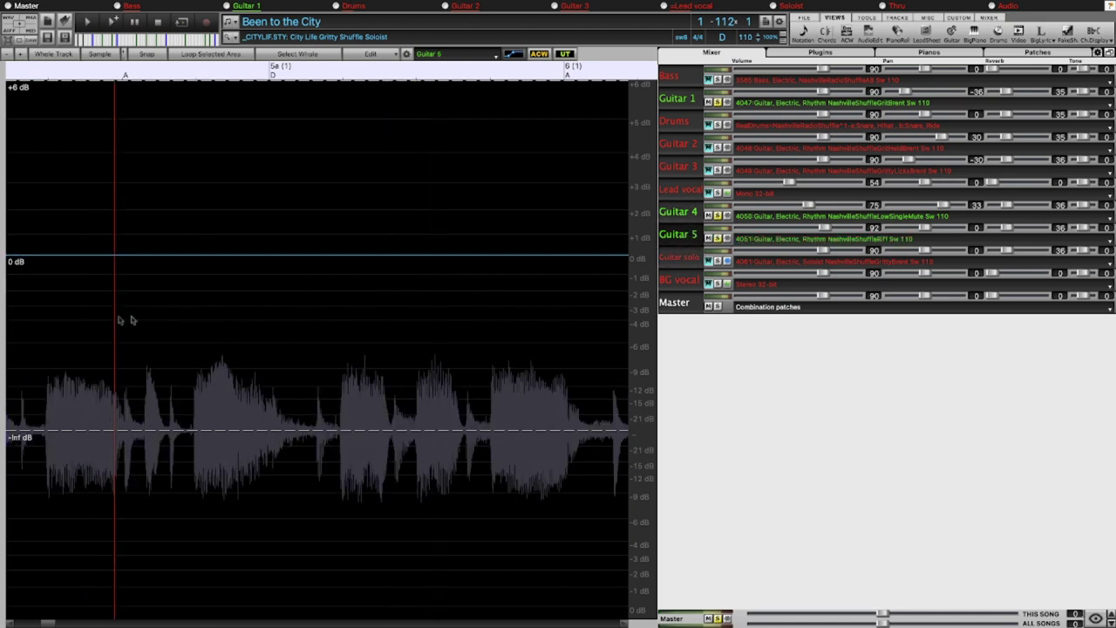
pyautogui.press('space')
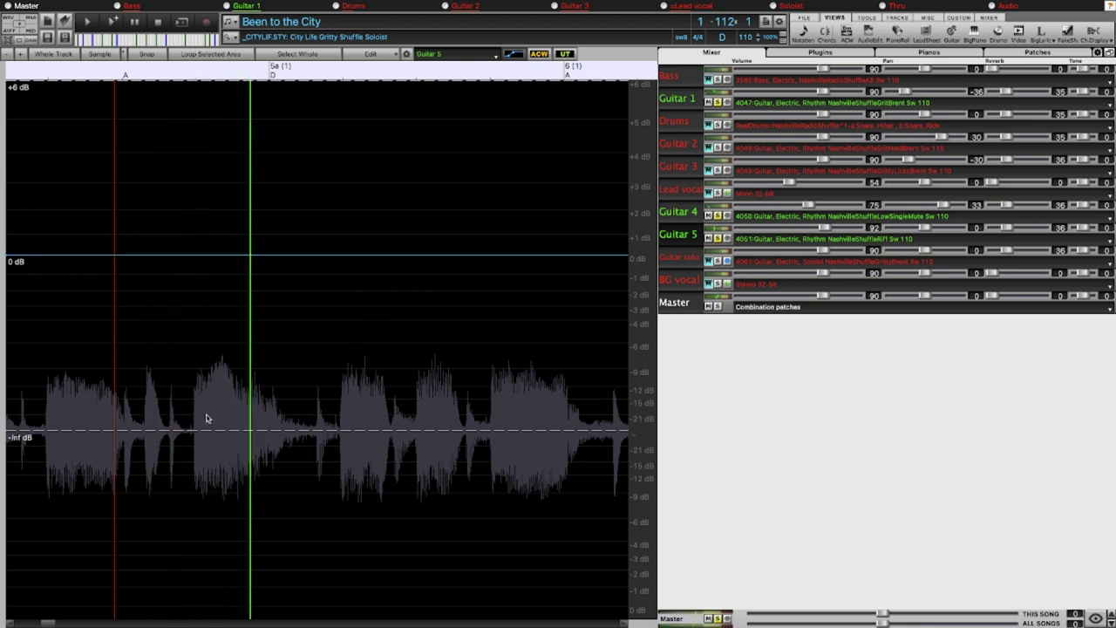
pyautogui.press('space')
# Drop Guitar 5's volume envelope from 0 dB to -Inf dB right before its first full note after the start of bar 5
pyautogui.click(340, 416)
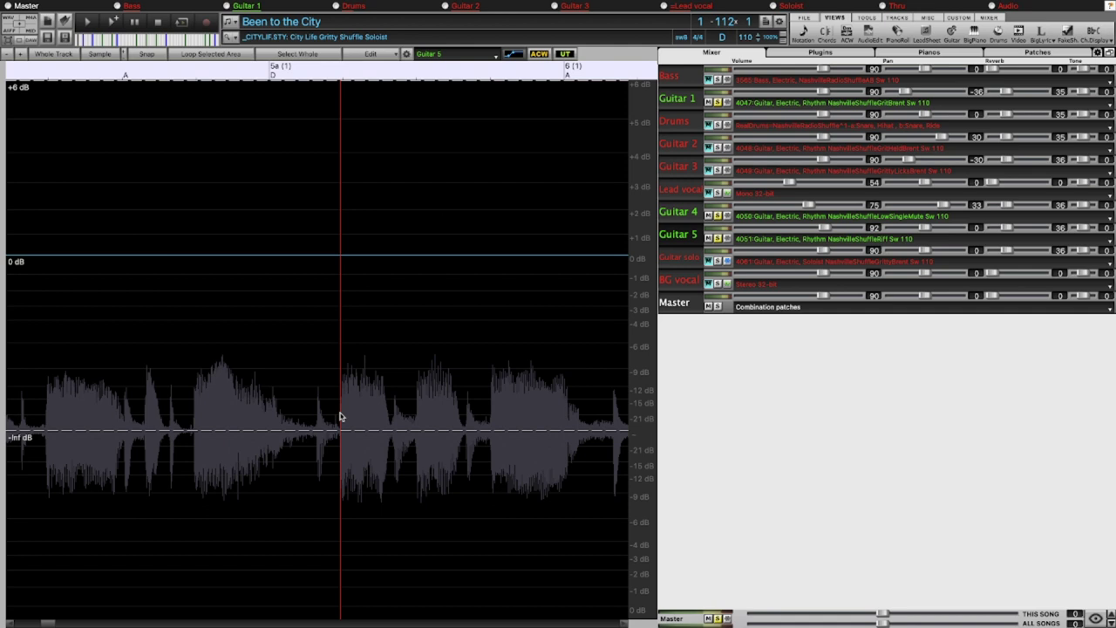
pyautogui.scroll(1, 340, 417)
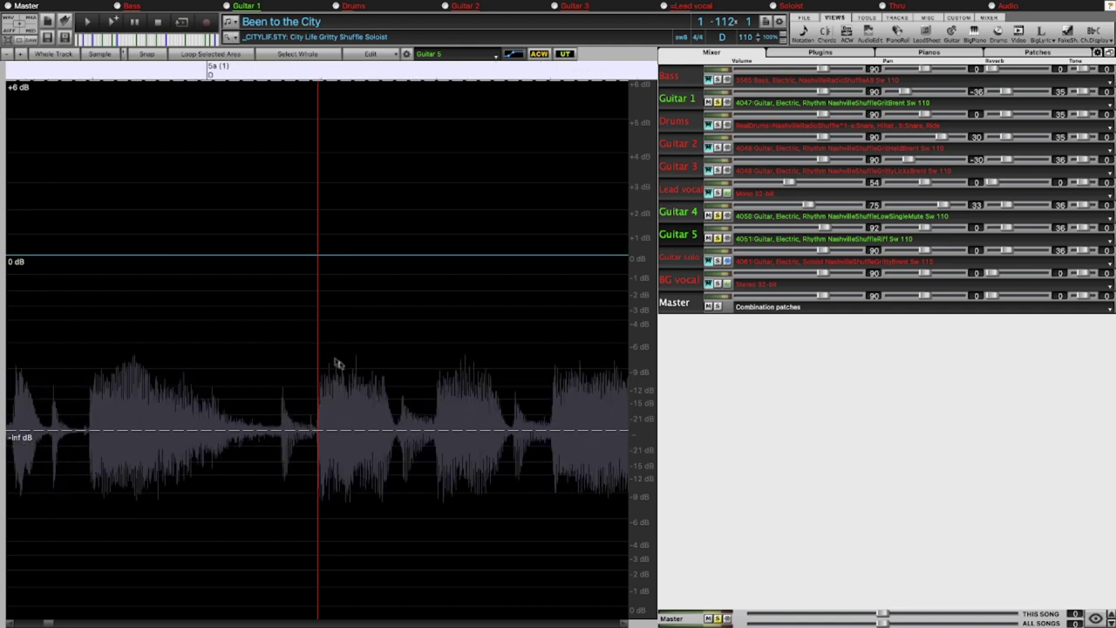
pyautogui.click(315, 256)
pyautogui.moveTo(319, 256); pyautogui.dragTo(320, 450)
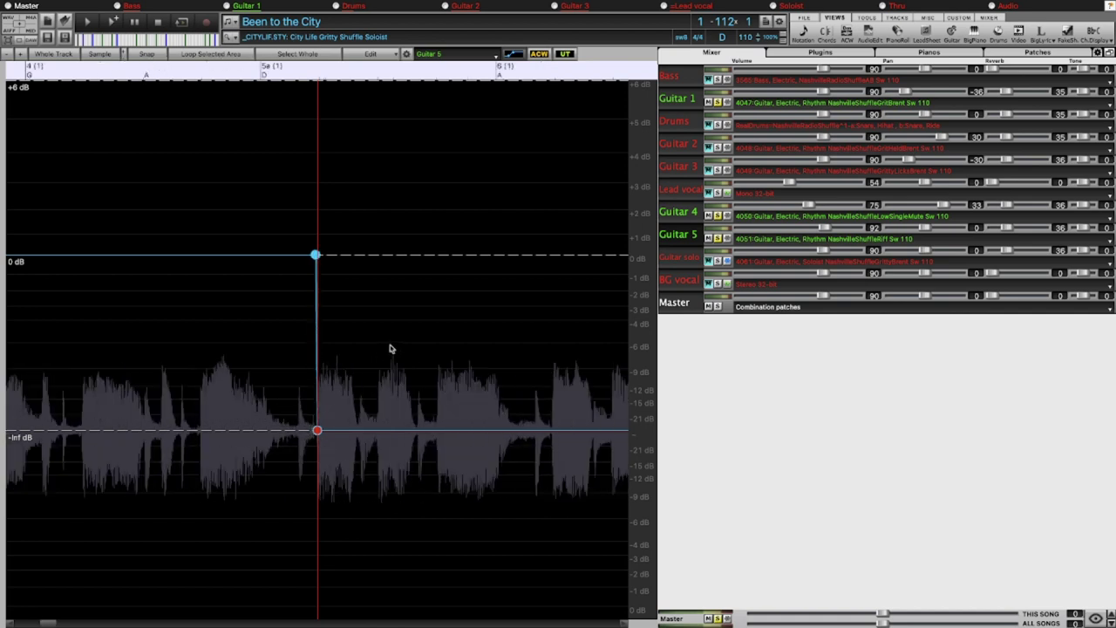
# Play the soloed guitars from between bars 3 and 4 across the cutoff, and clear all track solos
pyautogui.click(169, 354)
pyautogui.press('space')
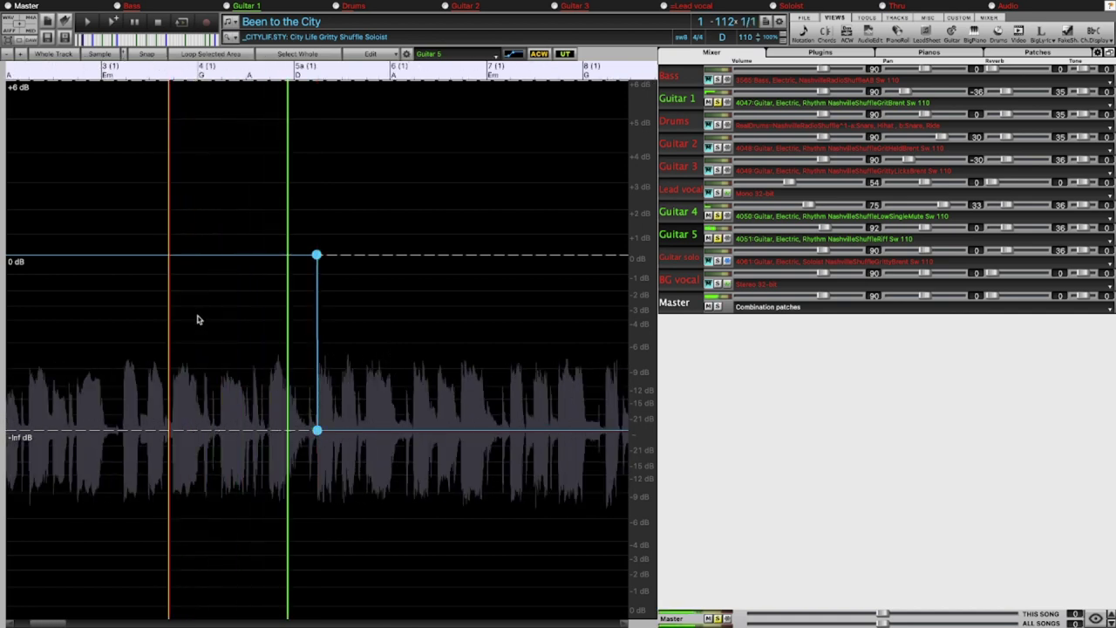
pyautogui.click(717, 238)
pyautogui.click(718, 239)
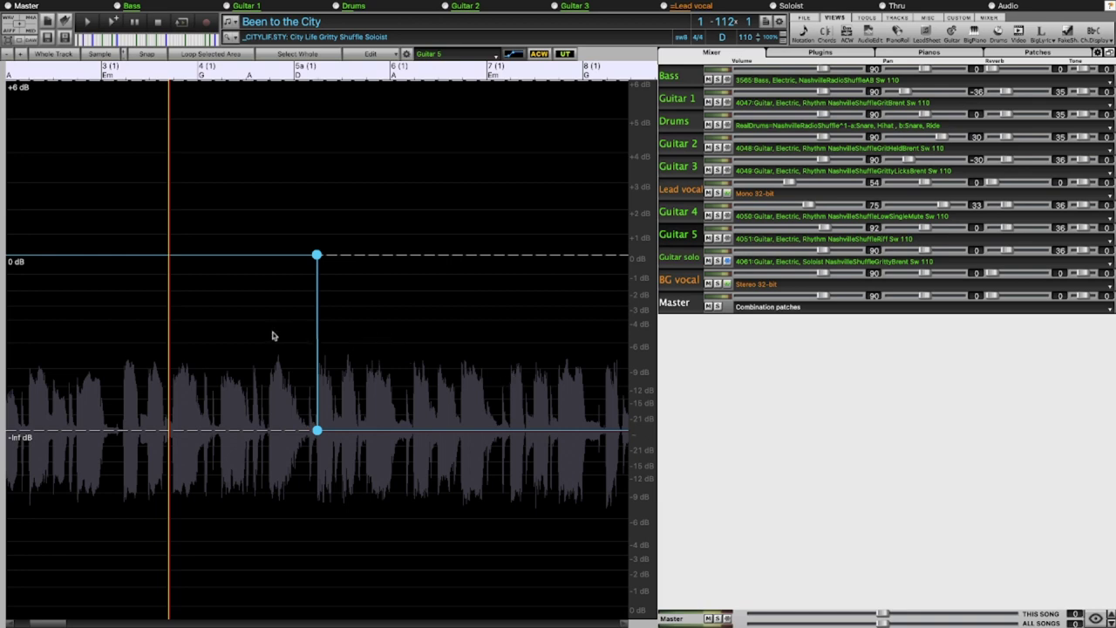
# Play the full mix from before bar 5 to judge the guitar cutoffs, and return to just before bar 13
pyautogui.scroll(2, 288, 319)
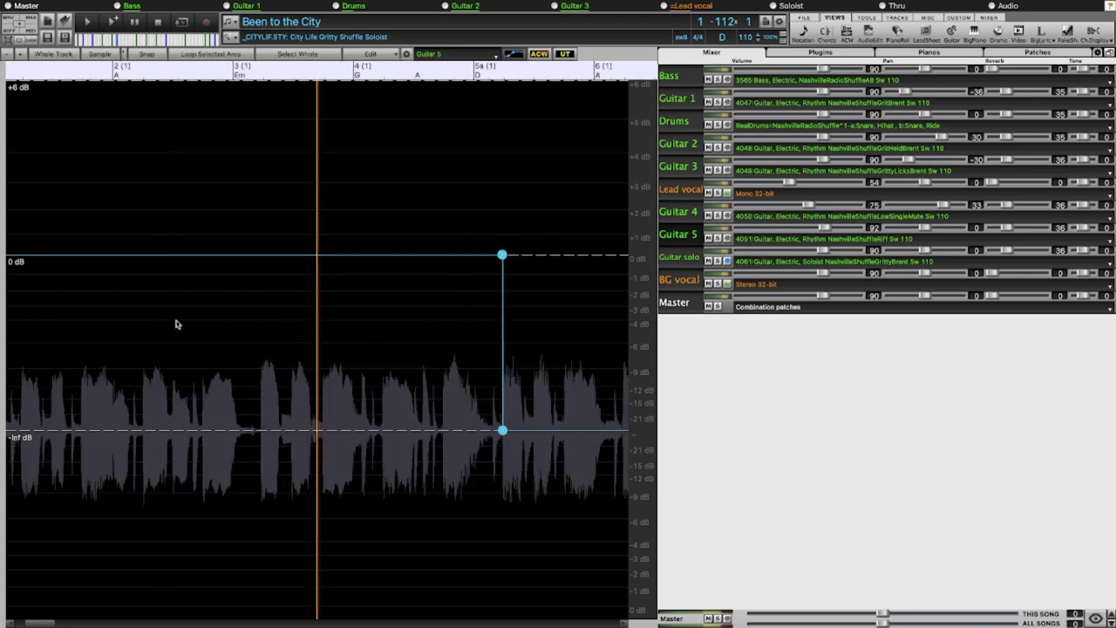
pyautogui.scroll(-2, 179, 324)
pyautogui.click(236, 307)
pyautogui.press('space')
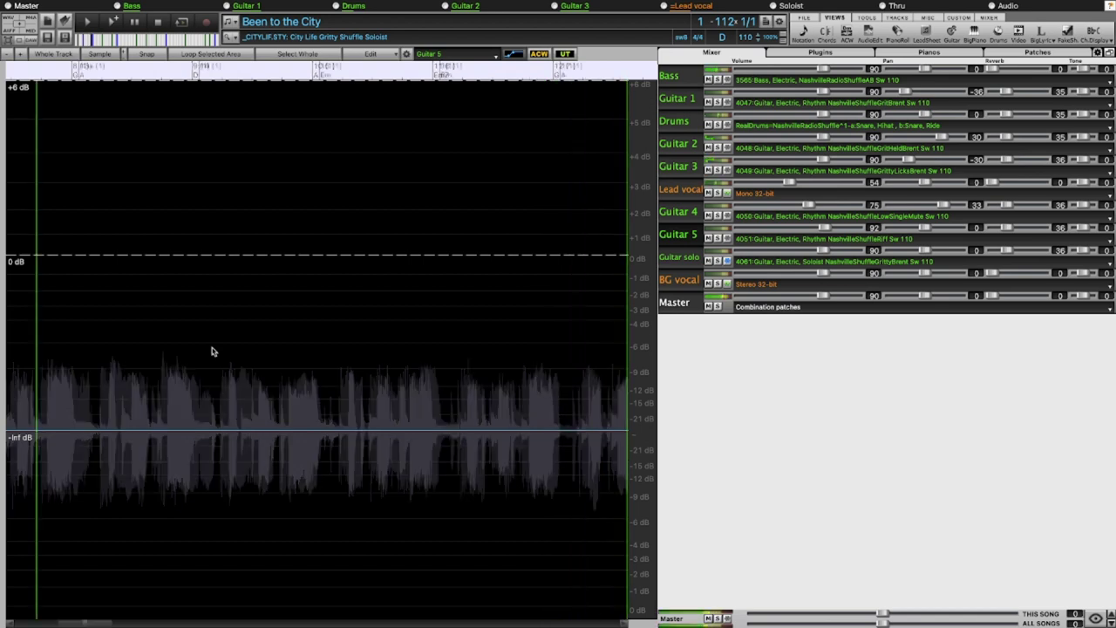
pyautogui.click(67, 283)
pyautogui.press('space')
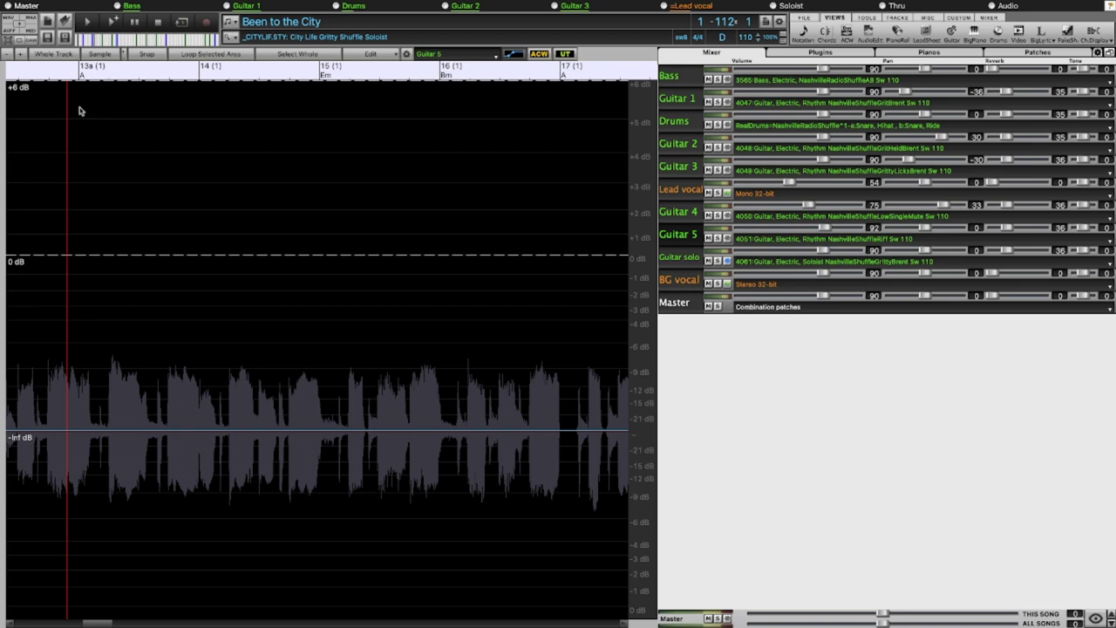
# Solo Guitar 5 and play it from the last notes before bar 13 to locate its re-entry point
pyautogui.click(78, 110)
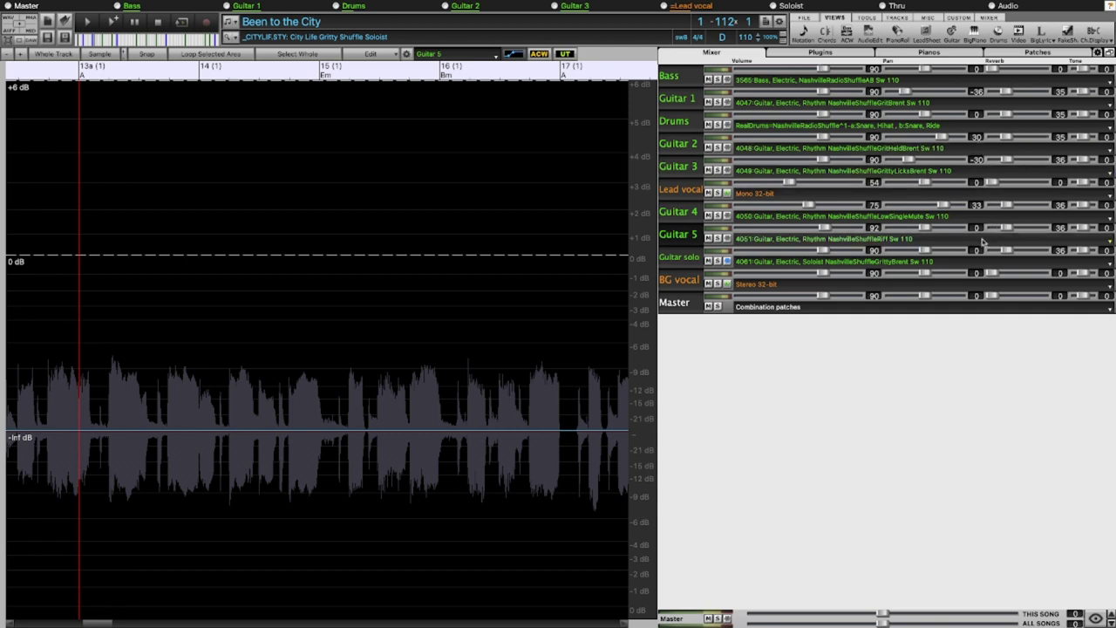
pyautogui.click(76, 387)
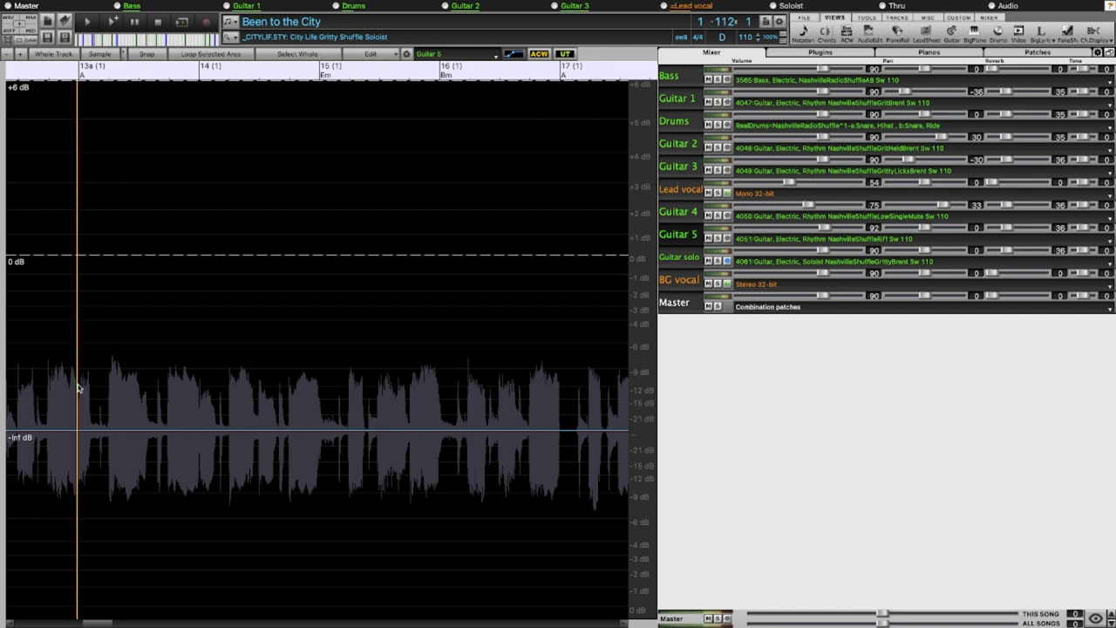
pyautogui.click(46, 403)
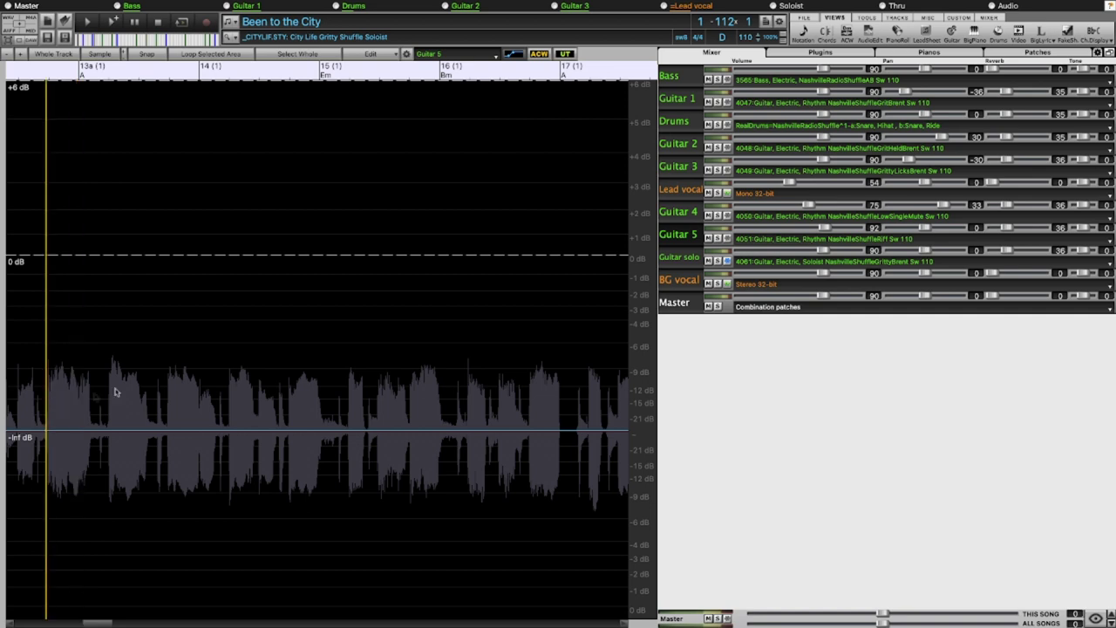
pyautogui.click(718, 238)
pyautogui.press('space')
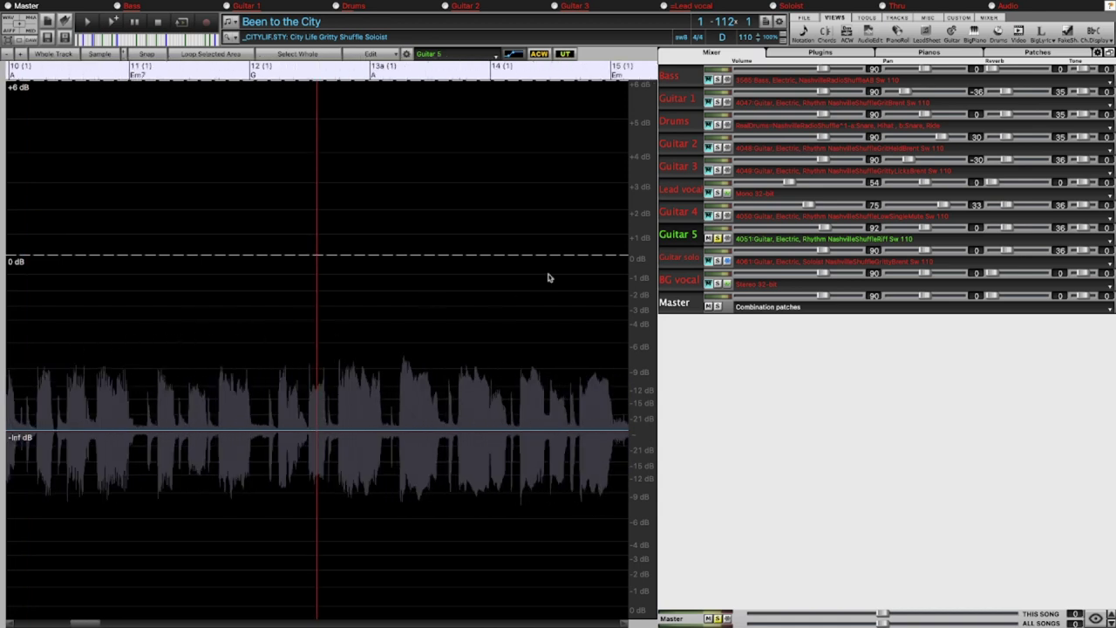
# Add Drums to the solo and raise Guitar 5's volume envelope from -Inf dB to 0 dB just before bar 13
pyautogui.click(719, 126)
pyautogui.click(217, 324)
pyautogui.click(333, 431)
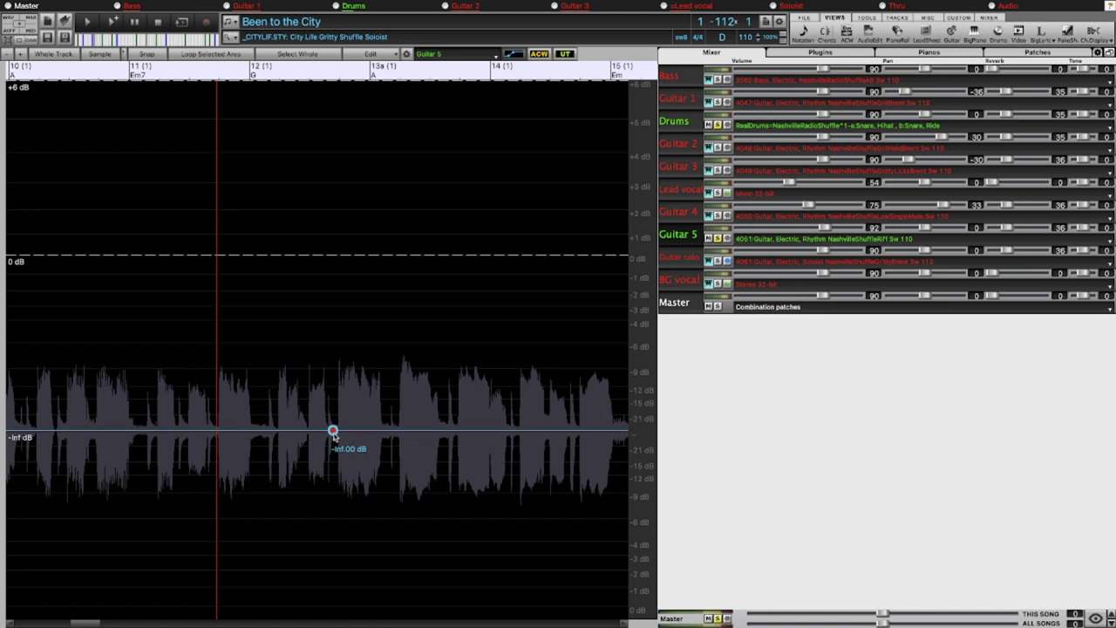
pyautogui.moveTo(335, 430); pyautogui.dragTo(339, 254)
# Play the soloed Guitar 5 and Drums from just before bar 12 and inspect the note leading into bar 13
pyautogui.click(227, 289)
pyautogui.press('space')
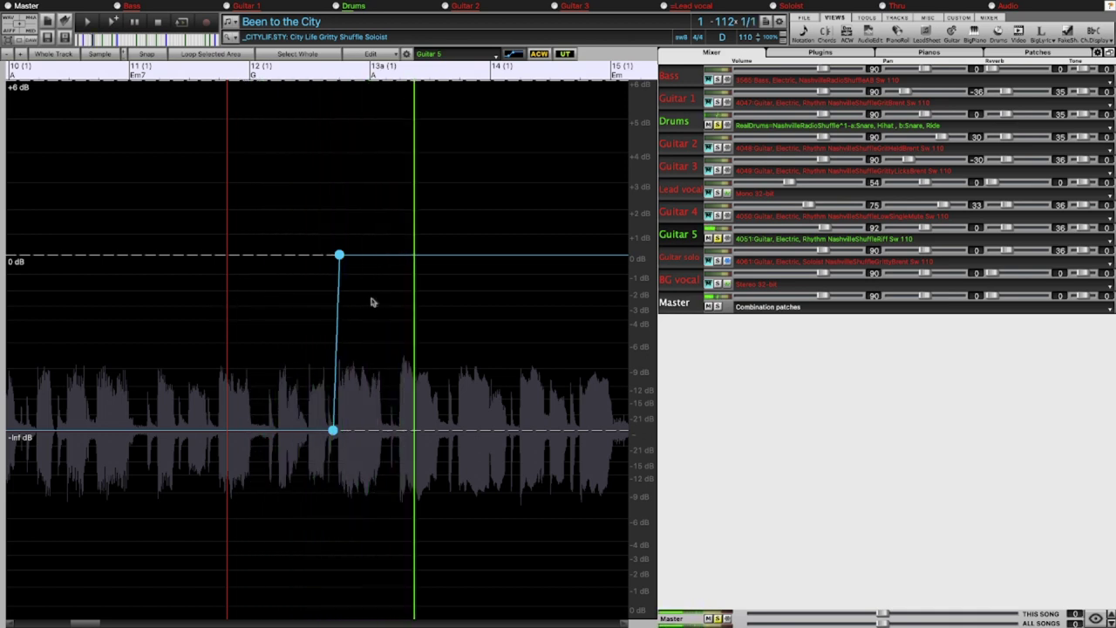
pyautogui.press('space')
pyautogui.click(340, 449)
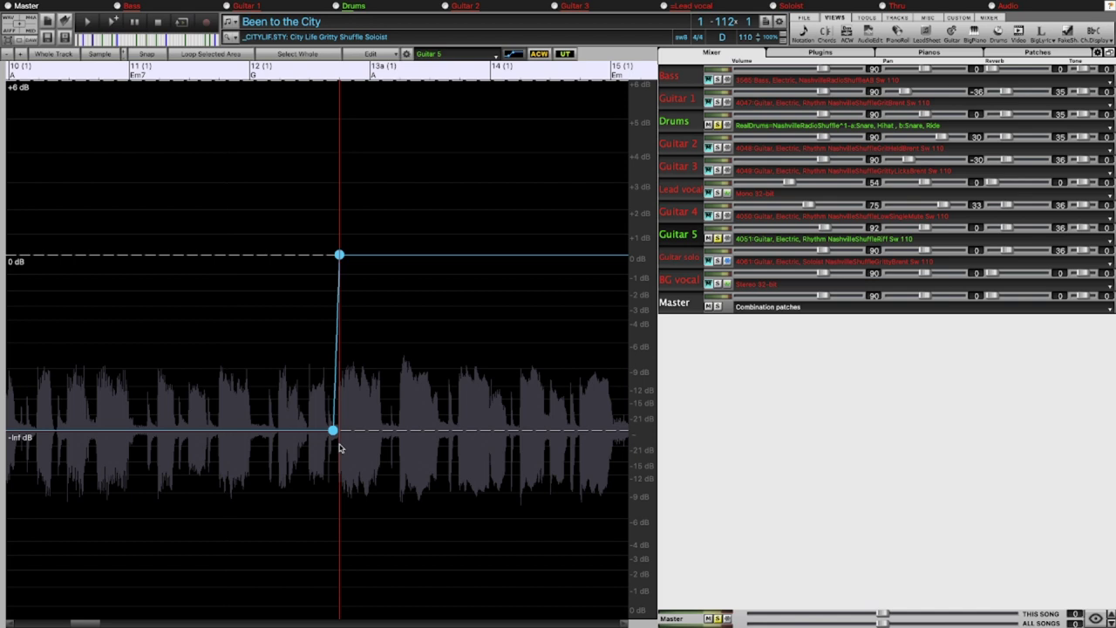
pyautogui.moveTo(340, 448); pyautogui.dragTo(385, 449)
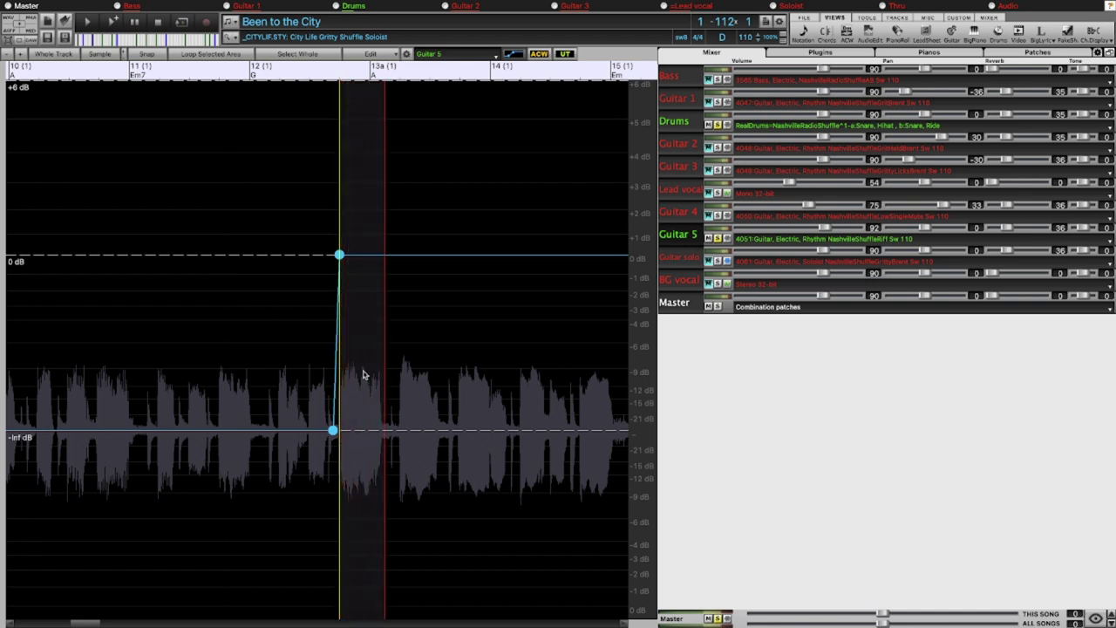
pyautogui.click(364, 375)
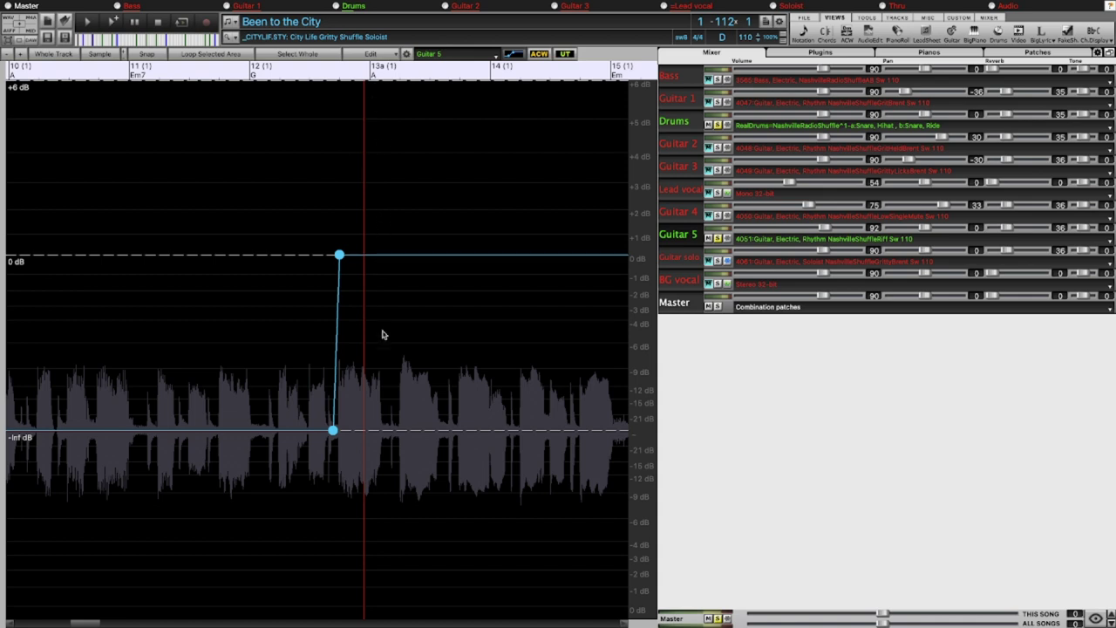
# Clear the Drums and Guitar 5 solos and play the full mix across Guitar 5's re-entry at bar 13
pyautogui.click(718, 123)
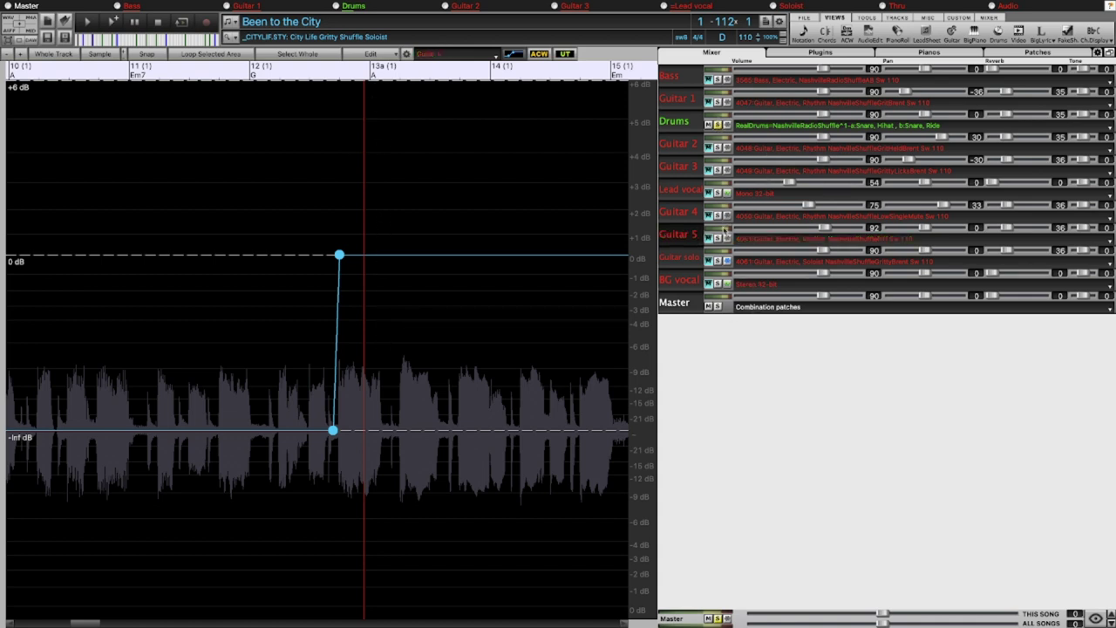
pyautogui.click(718, 124)
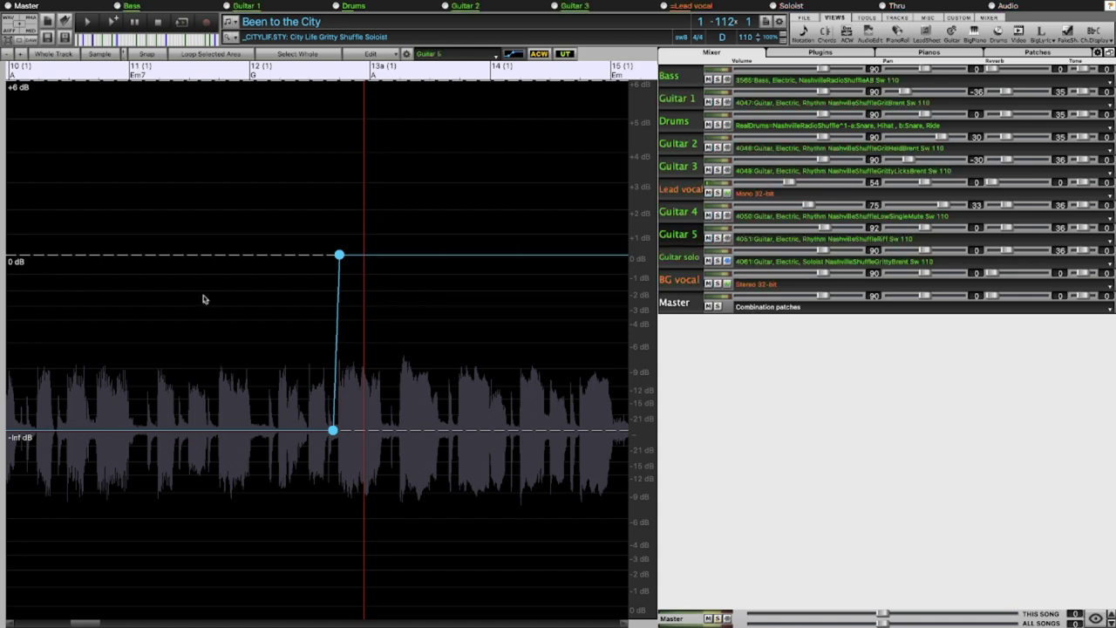
pyautogui.scroll(1, 210, 299)
pyautogui.click(96, 309)
pyautogui.press('space')
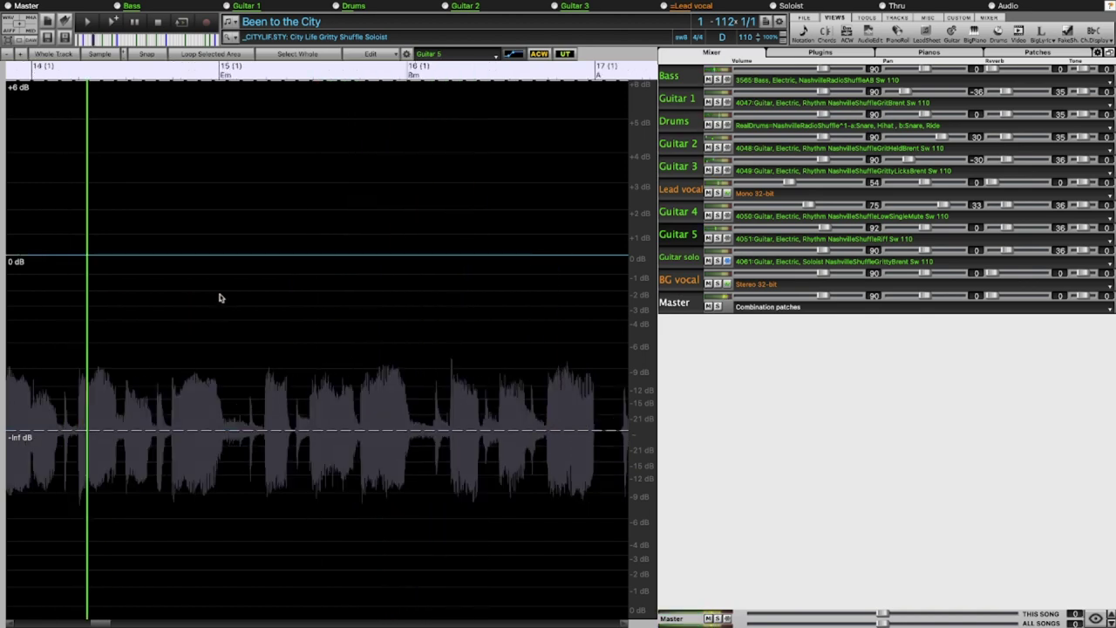
pyautogui.scroll(2, 187, 299)
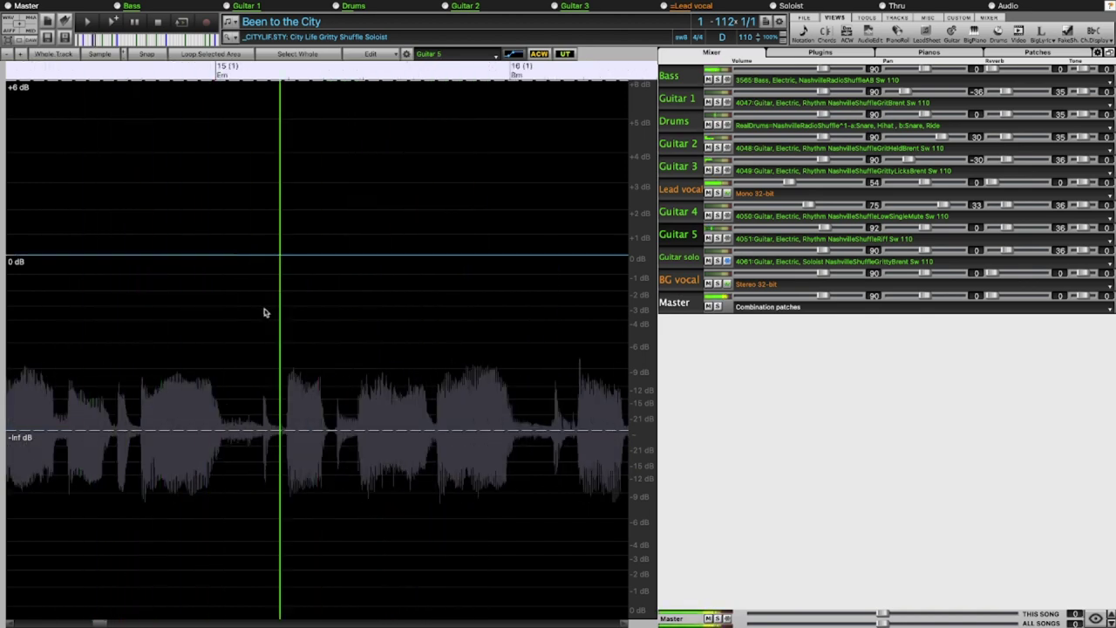
pyautogui.scroll(-4, 269, 311)
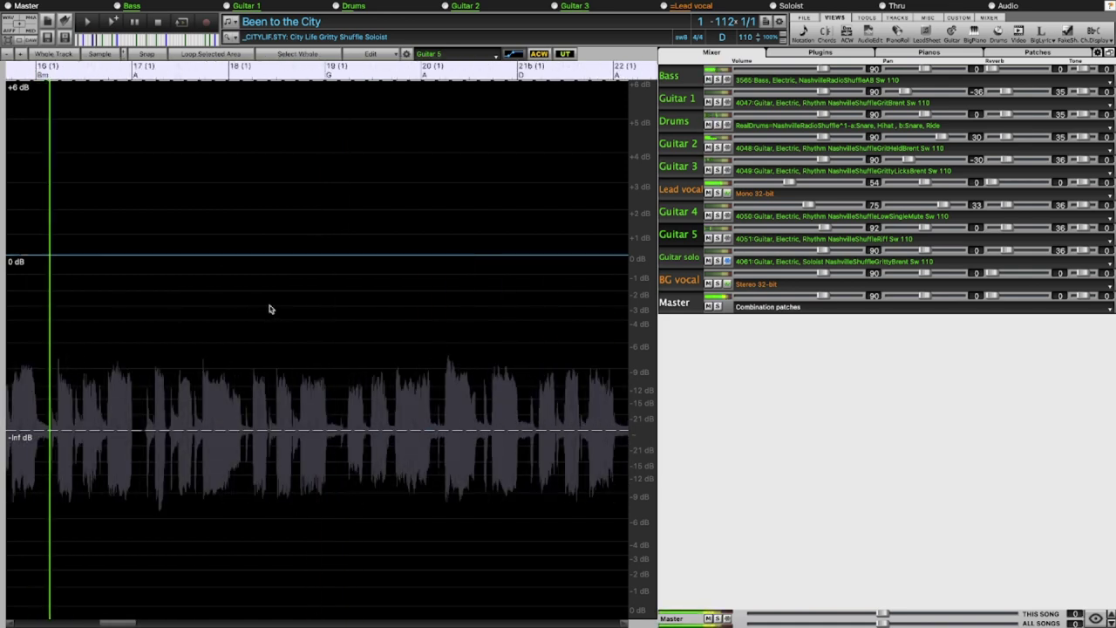
pyautogui.press('space')
# Play the full mix from midway through bar 10 to judge Guitar 5's level at its re-entry
pyautogui.scroll(-4, 269, 307)
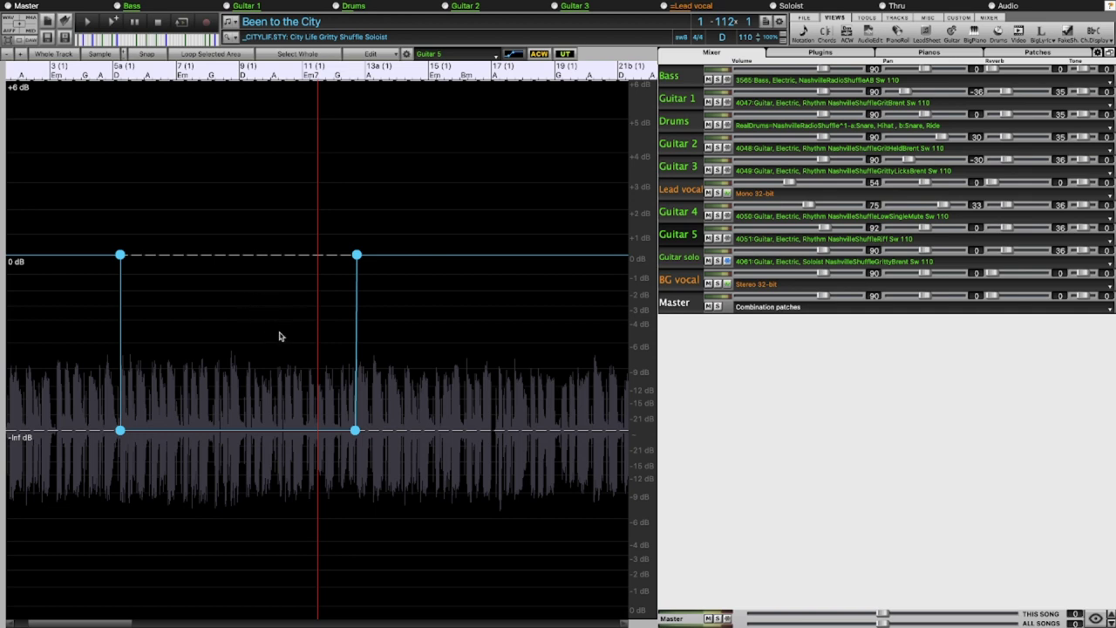
pyautogui.click(287, 339)
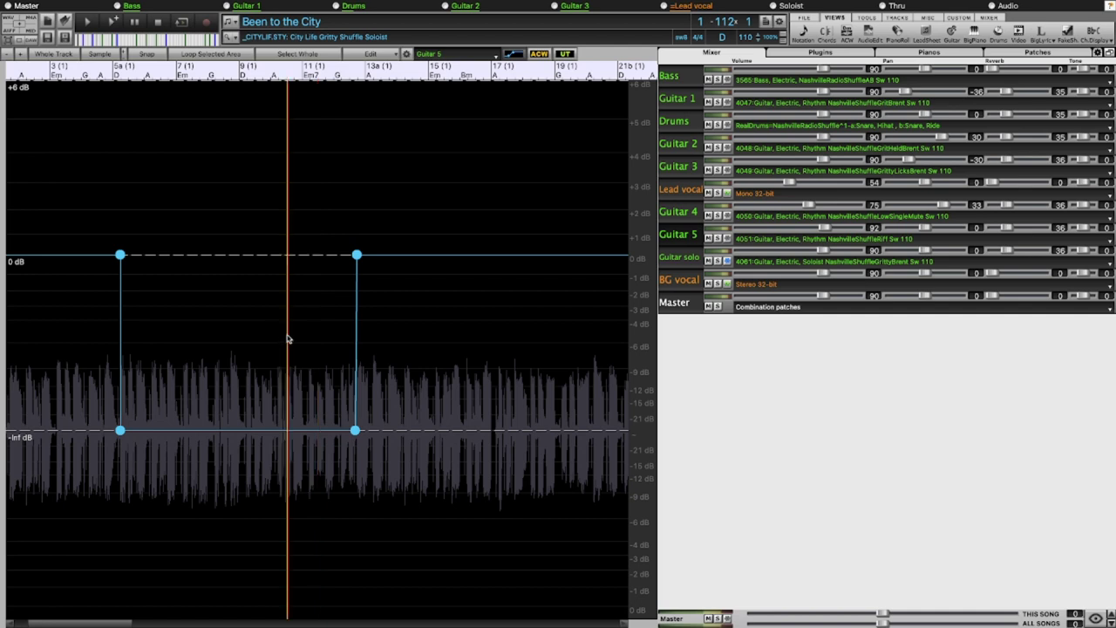
pyautogui.press('space')
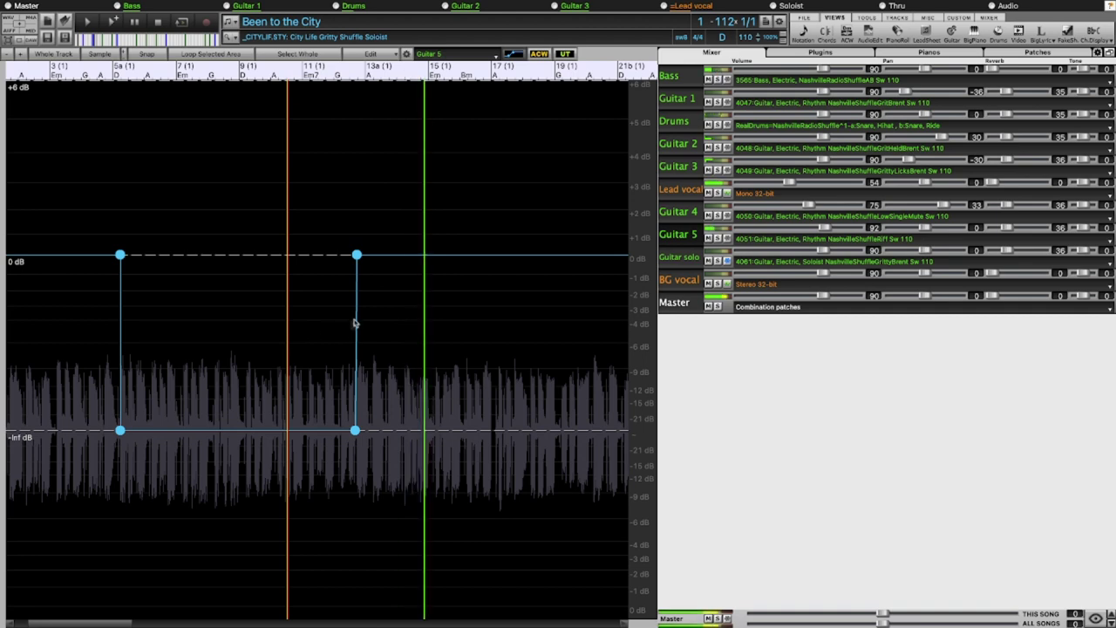
pyautogui.press('space')
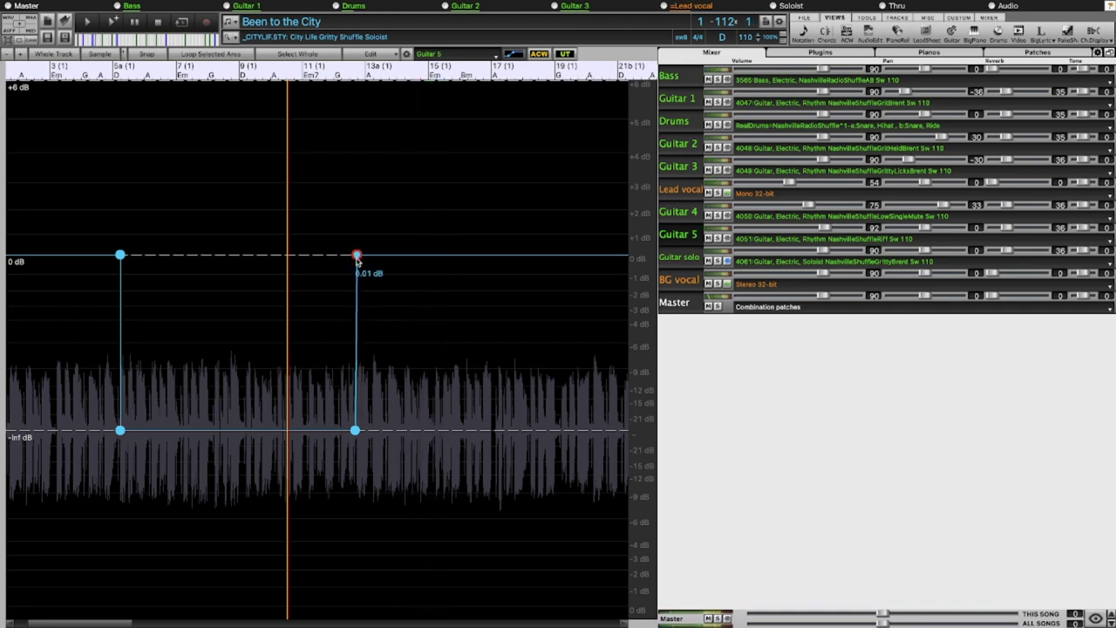
# Lower Guitar 5's volume envelope from its re-entry before bar 13 onward to -2.42 dB
pyautogui.moveTo(356, 255); pyautogui.dragTo(356, 290)
pyautogui.click(361, 275)
pyautogui.scroll(5, 361, 275)
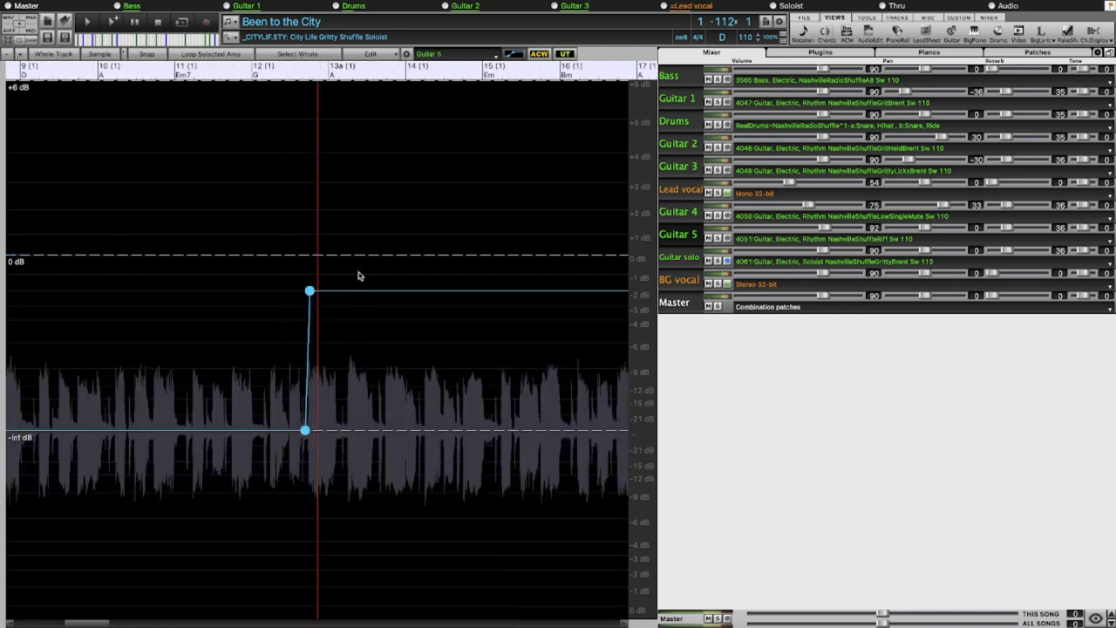
pyautogui.moveTo(302, 290); pyautogui.dragTo(299, 297)
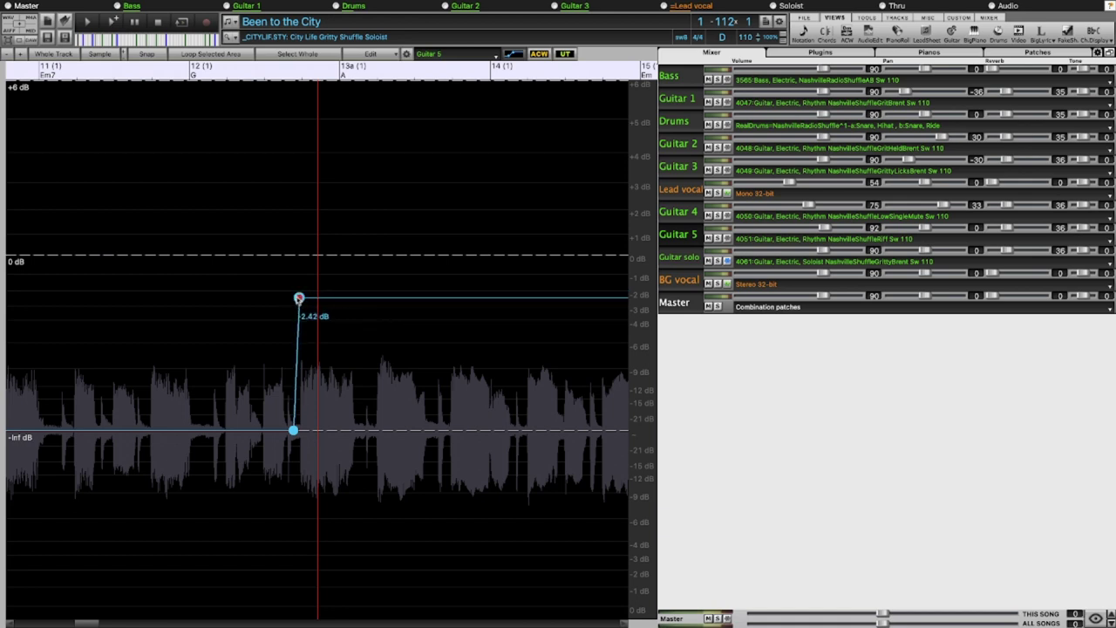
# Play the full mix from within bar 11 to check the lowered Guitar 5, and show its envelope from bar 5 onward
pyautogui.click(97, 320)
pyautogui.press('space')
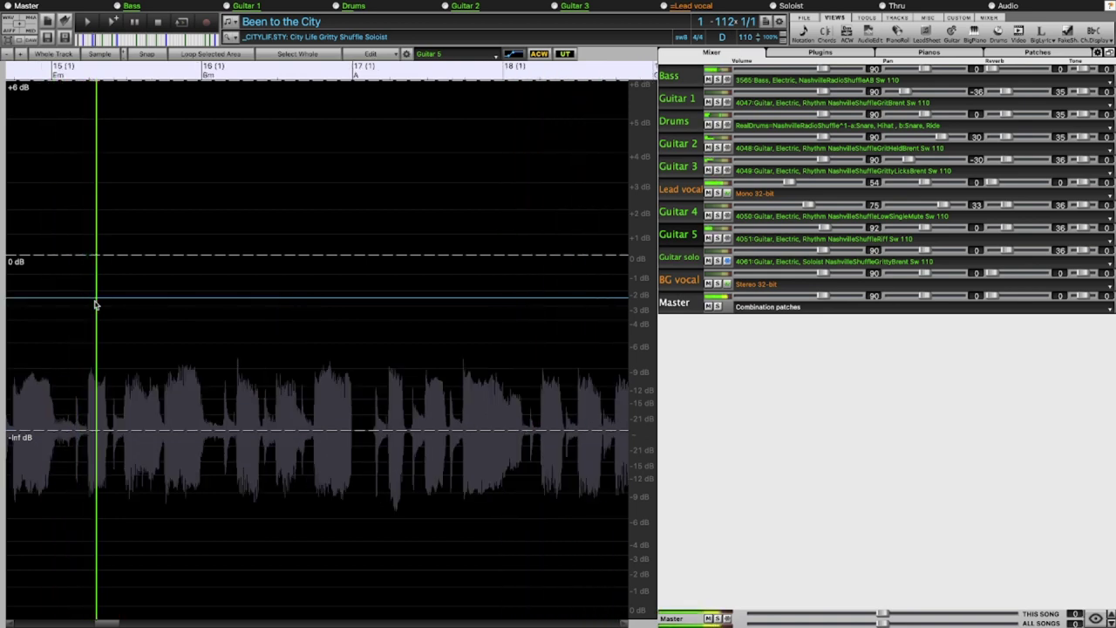
pyautogui.press('space')
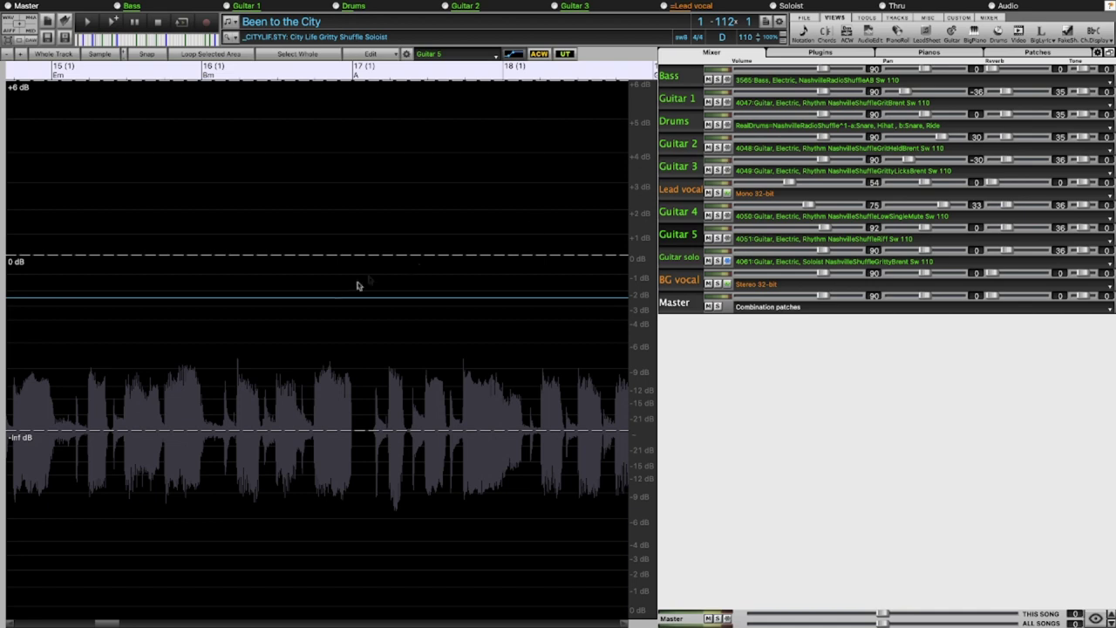
pyautogui.click(166, 351)
pyautogui.scroll(-4, 179, 349)
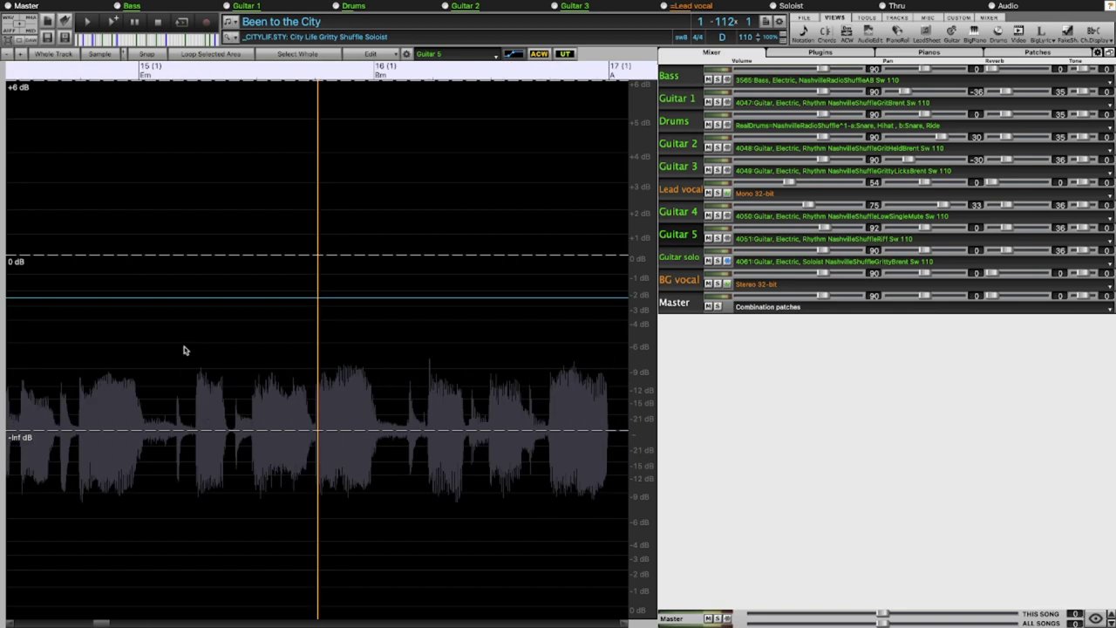
pyautogui.scroll(-2, 190, 347)
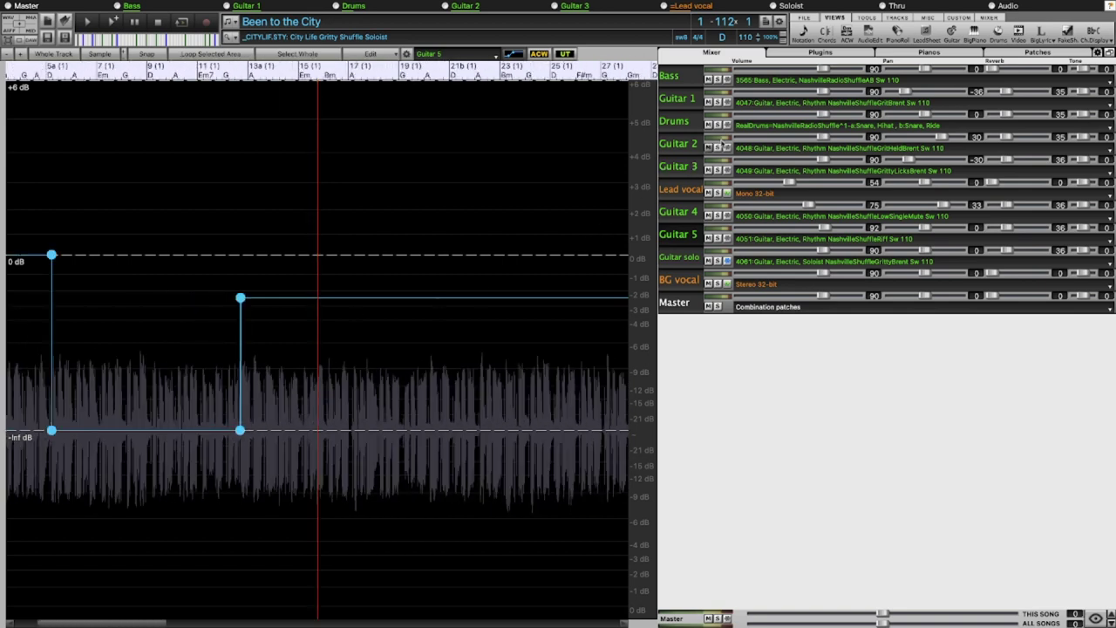
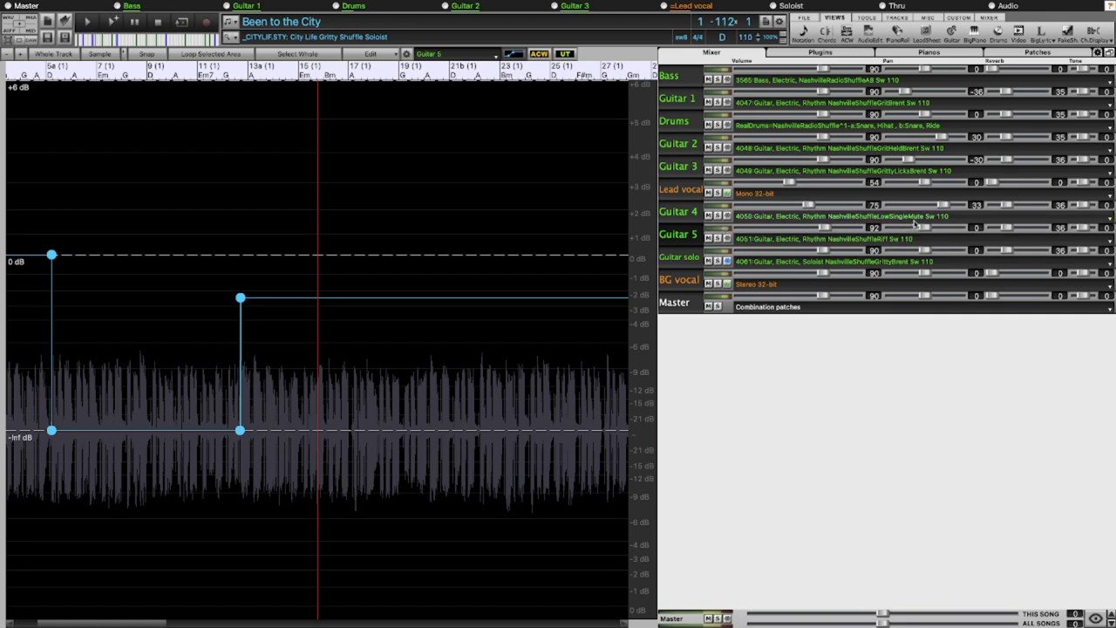
# Play the full mix from the start of bar 11, and again from around bar 16
pyautogui.click(198, 318)
pyautogui.press('space')
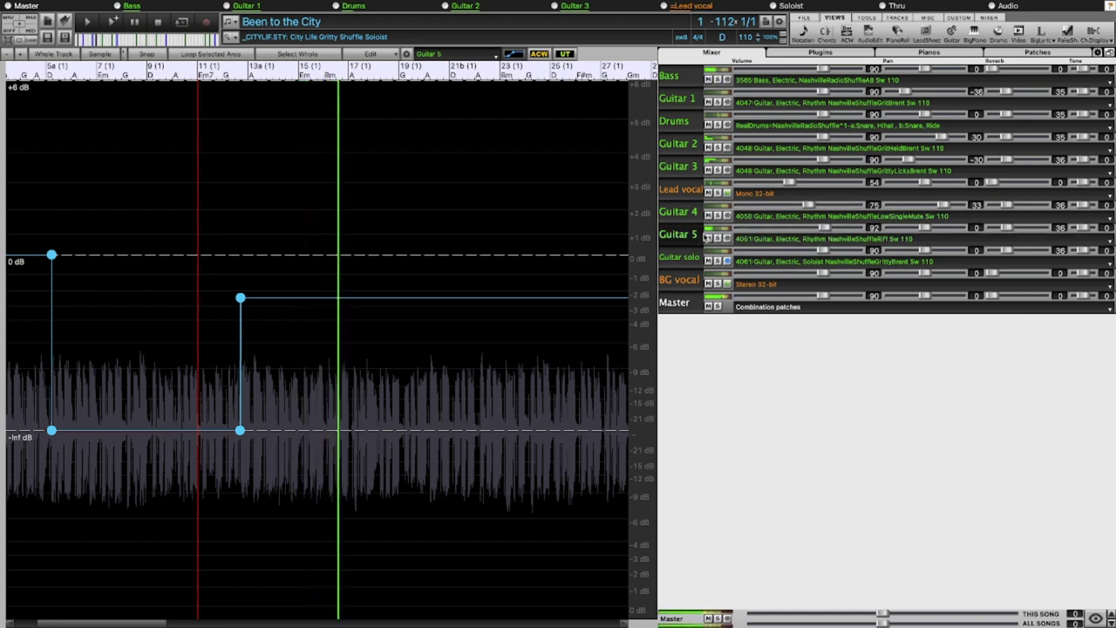
pyautogui.click(325, 343)
pyautogui.press('space')
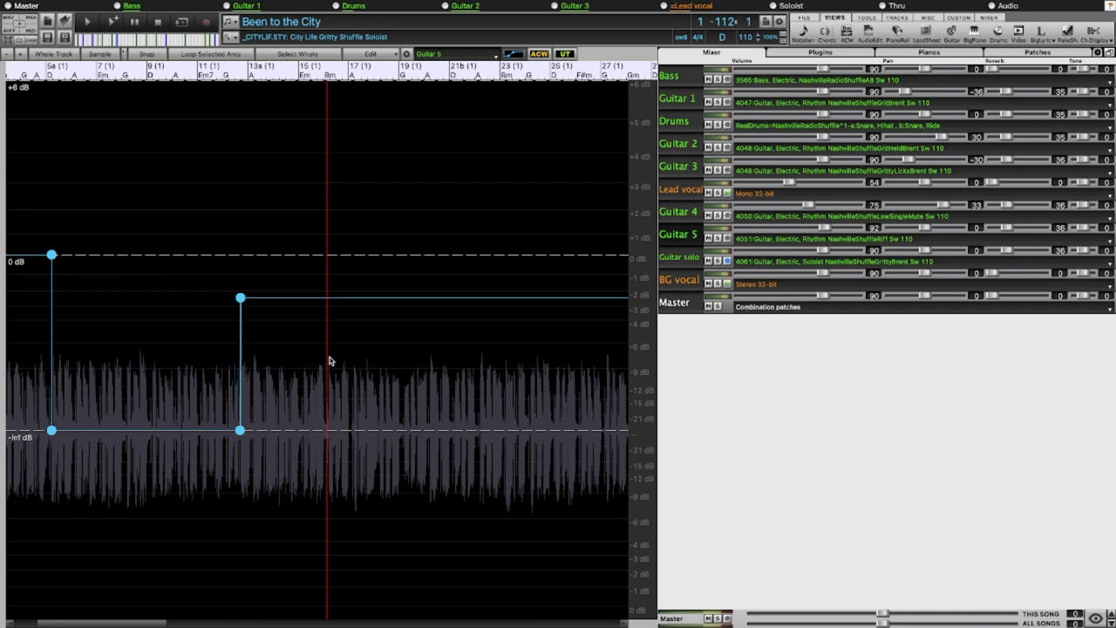
# Play the full mix from the middle of bar 18 and from the start of bar 20 to find the next guitar entry
pyautogui.click(388, 341)
pyautogui.scroll(-2, 464, 349)
pyautogui.scroll(-1, 464, 346)
pyautogui.scroll(3, 458, 345)
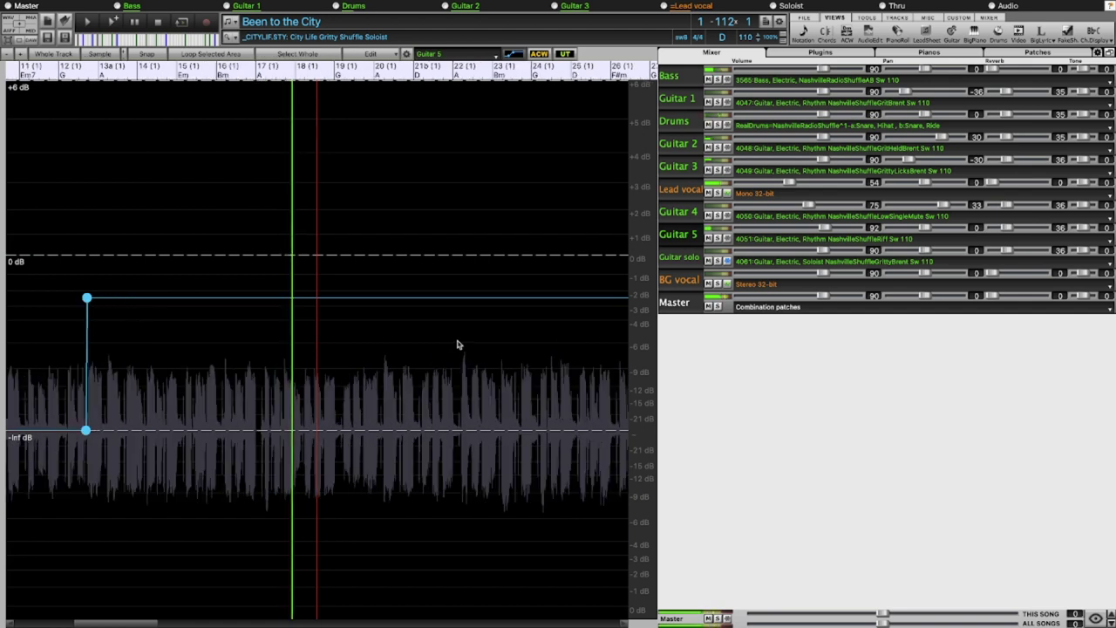
pyautogui.scroll(1, 457, 345)
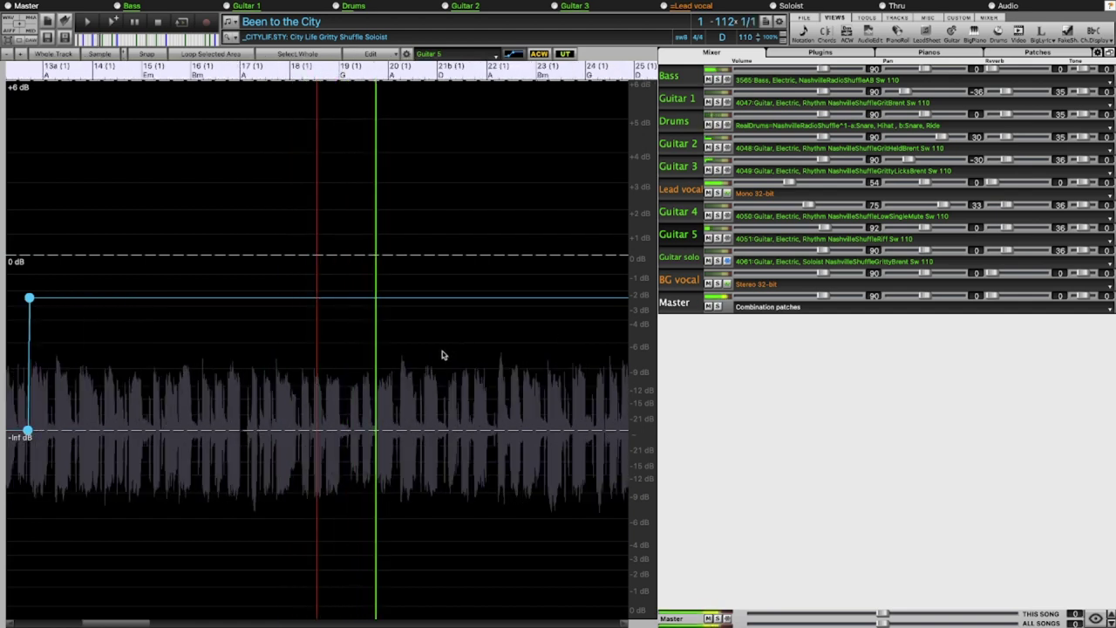
pyautogui.click(393, 373)
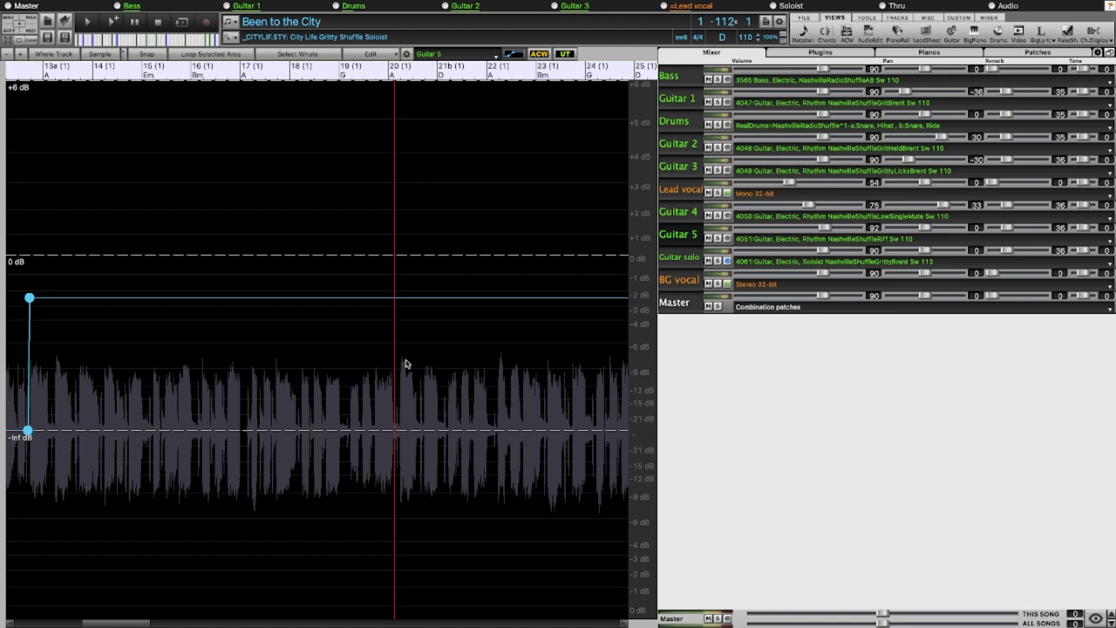
# Open the Guitar 4 track in the audio editor and solo it
pyautogui.click(678, 101)
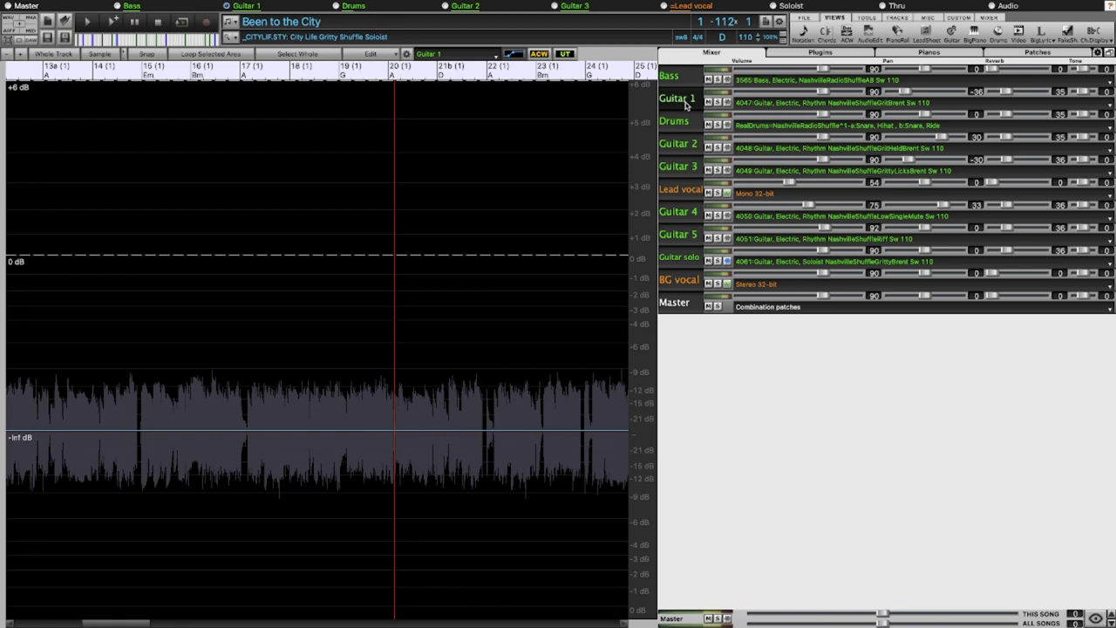
pyautogui.click(689, 214)
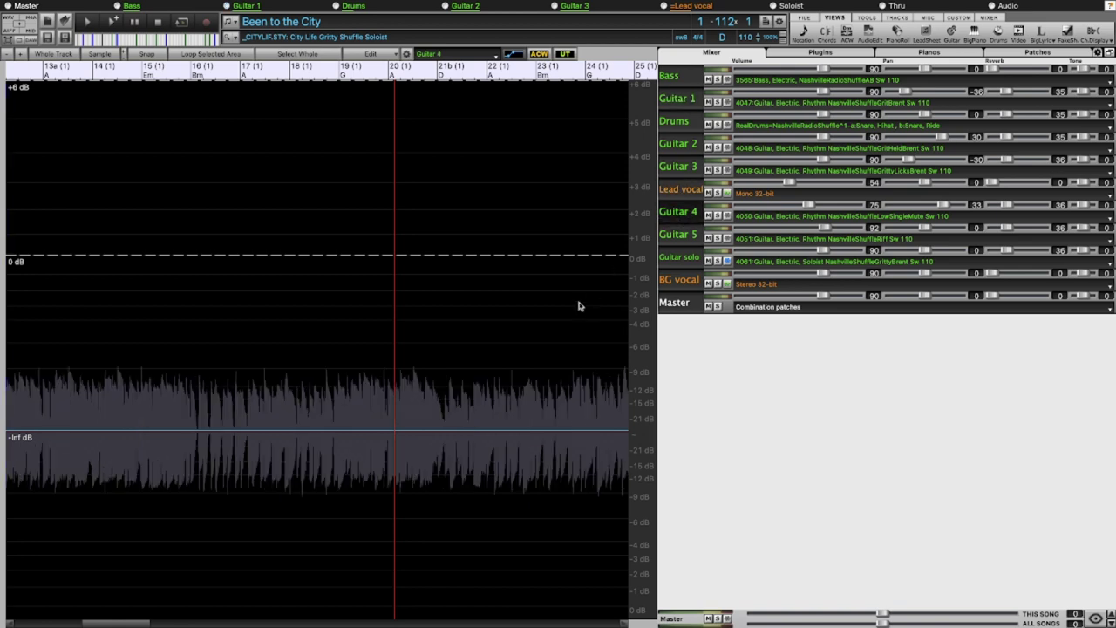
pyautogui.click(717, 215)
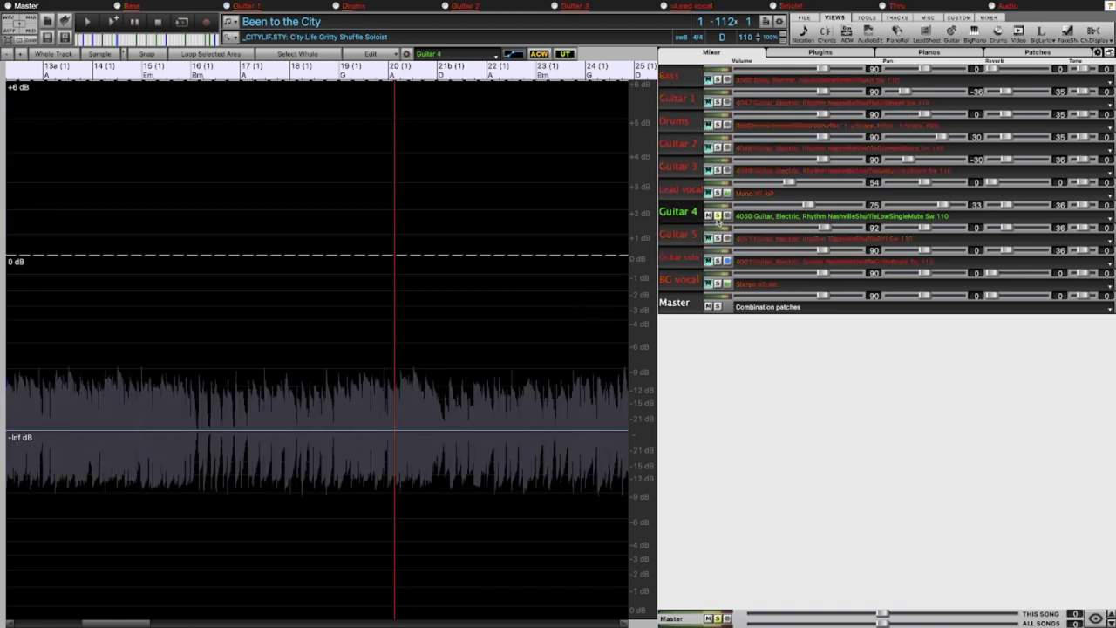
# Raise Guitar 4's volume envelope from -Inf dB to 0 dB between bars 18 and 19, and play it from early bar 19
pyautogui.click(313, 431)
pyautogui.moveTo(346, 433); pyautogui.dragTo(328, 258)
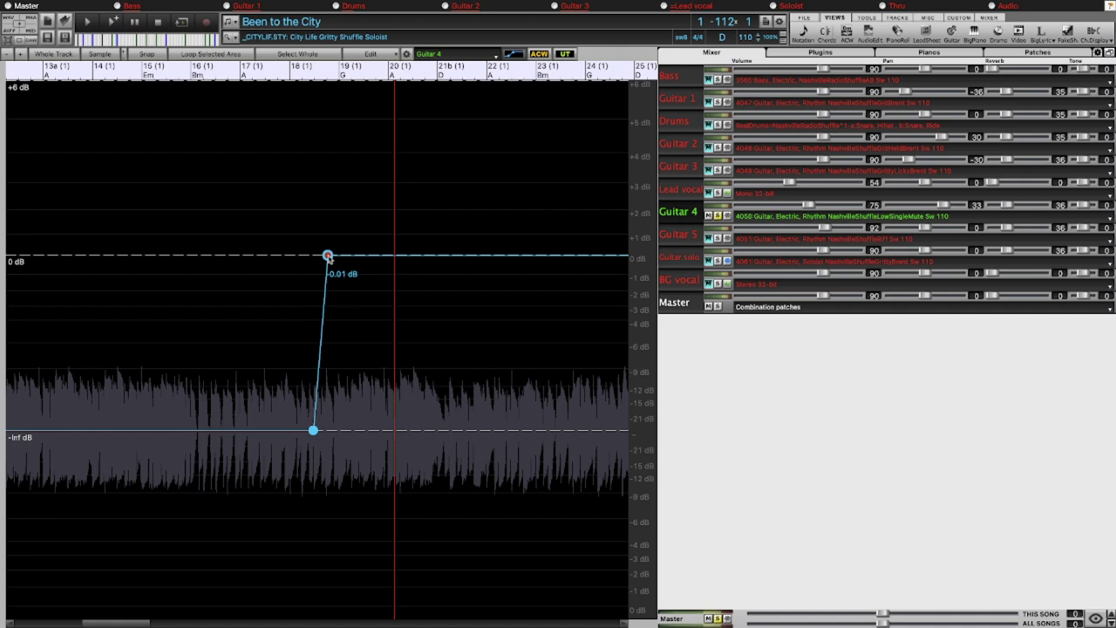
pyautogui.click(349, 292)
pyautogui.press('space')
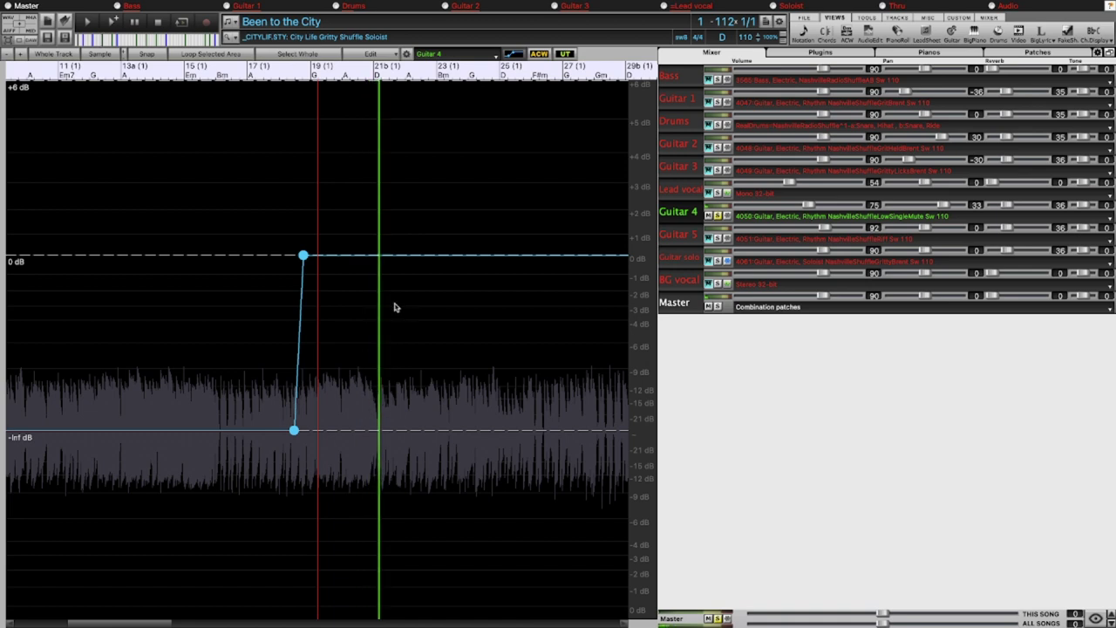
# Move Guitar 4's volume envelope rise from -Inf dB to 0 dB to the start of bar 20
pyautogui.click(346, 407)
pyautogui.scroll(-1, 352, 408)
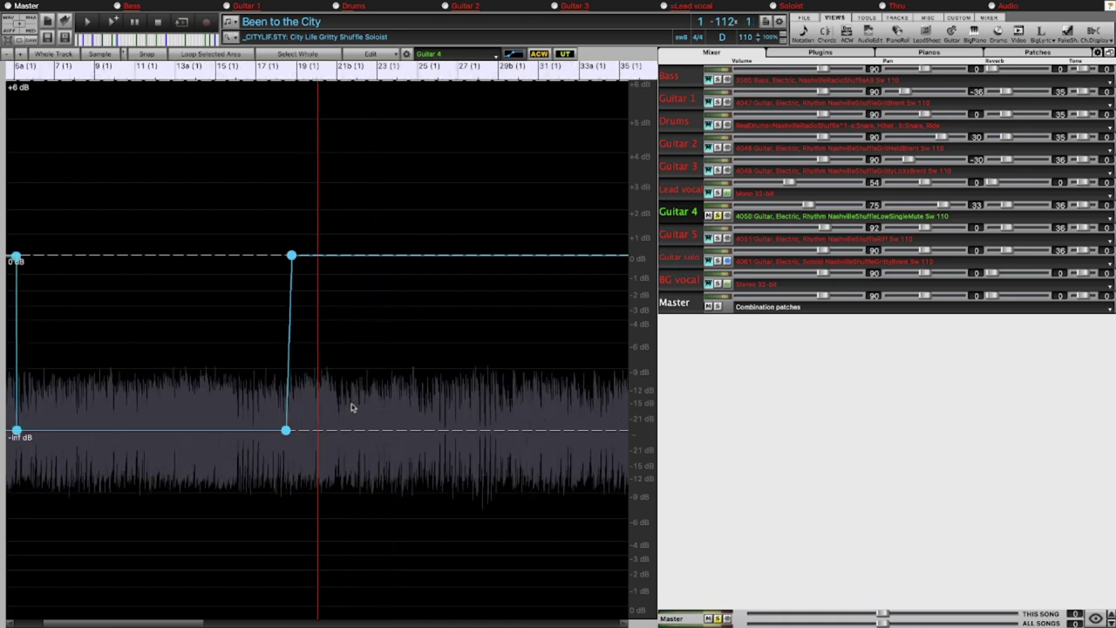
pyautogui.scroll(2, 323, 408)
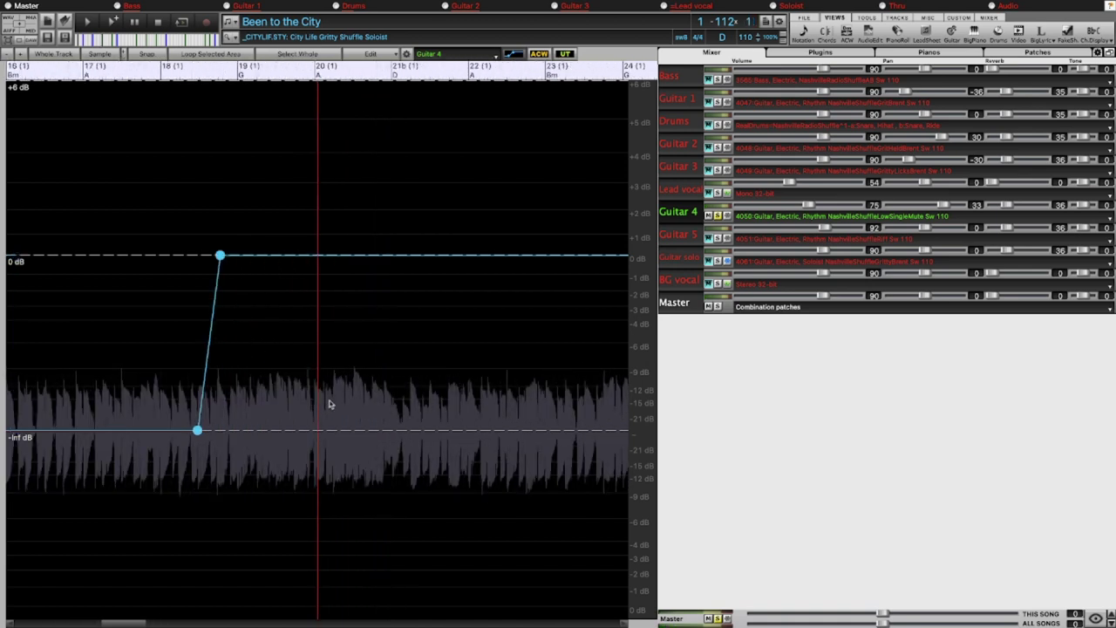
pyautogui.click(315, 383)
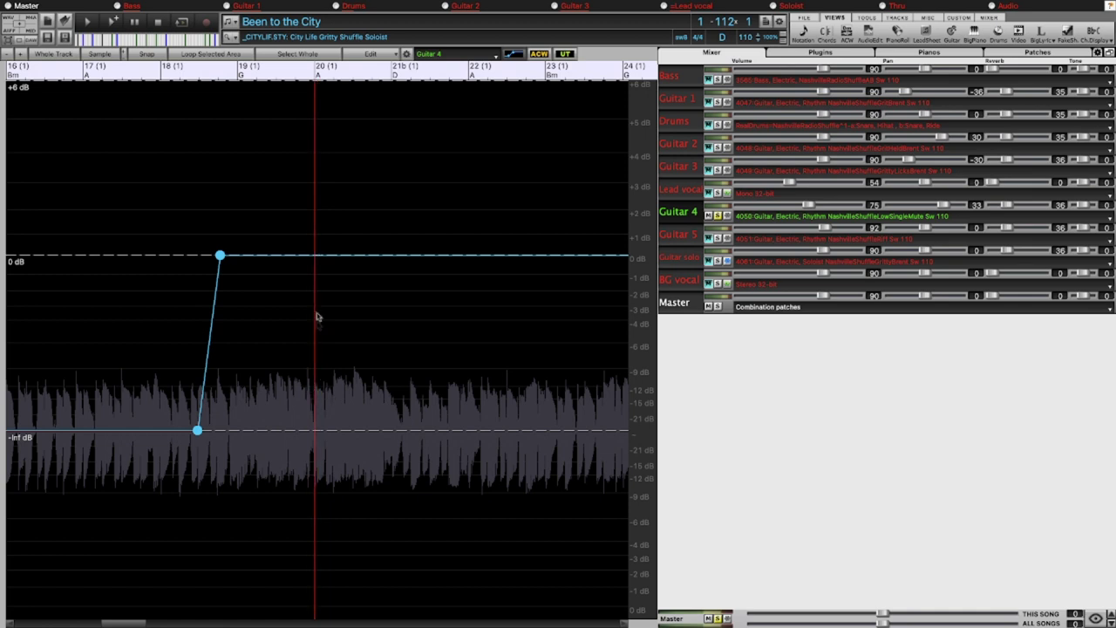
pyautogui.click(317, 258)
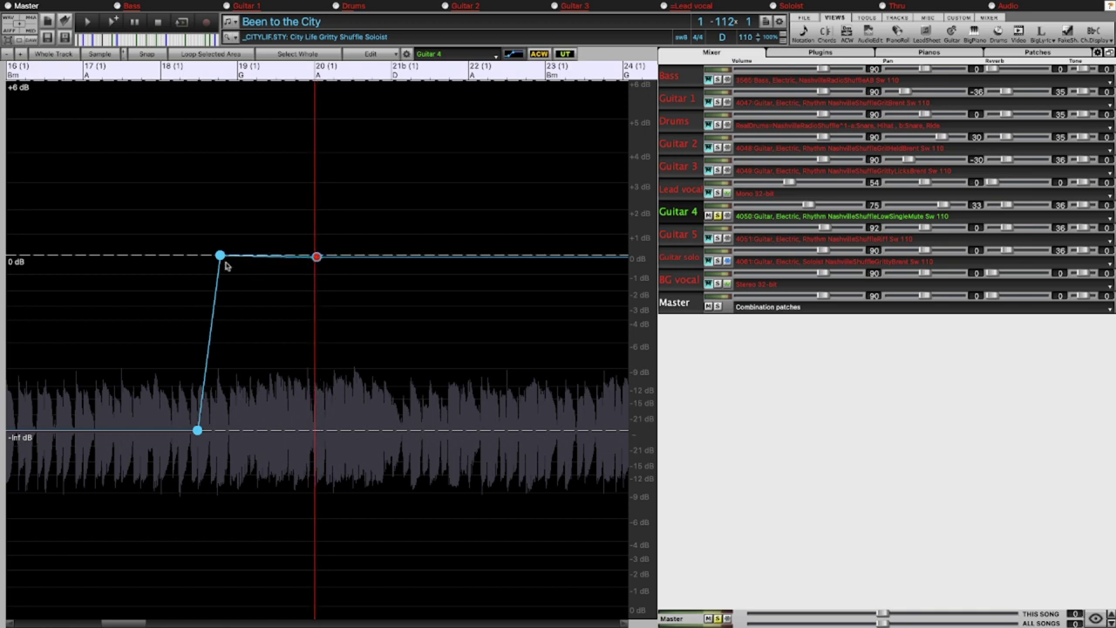
pyautogui.moveTo(229, 273); pyautogui.dragTo(313, 446)
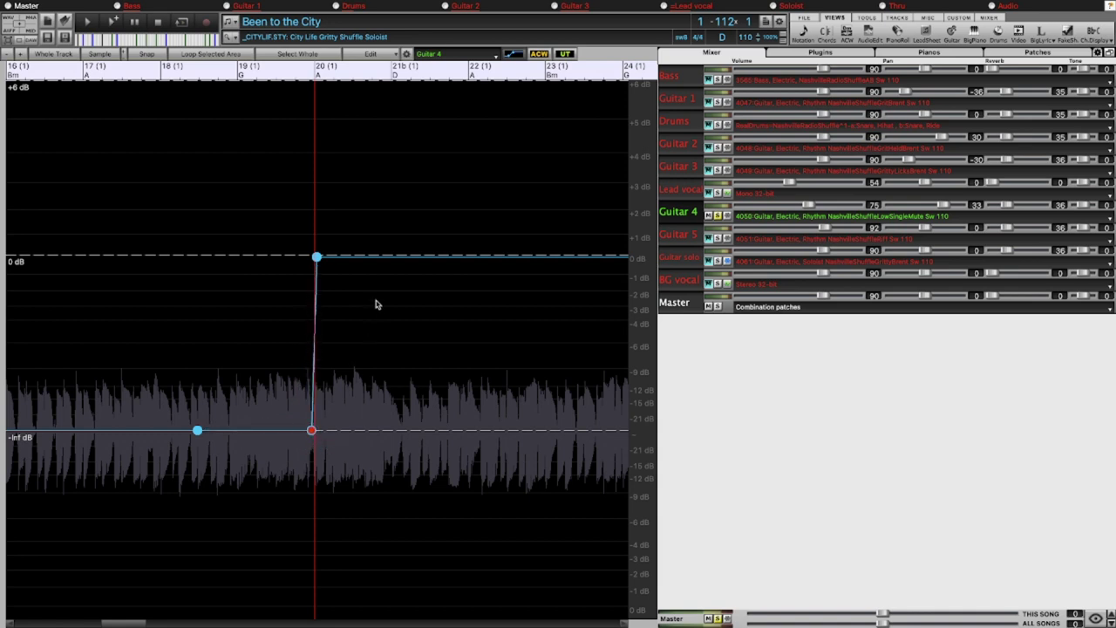
# Solo Drums together with Guitar 4 and play the two tracks from around the middle of bar 18
pyautogui.click(719, 126)
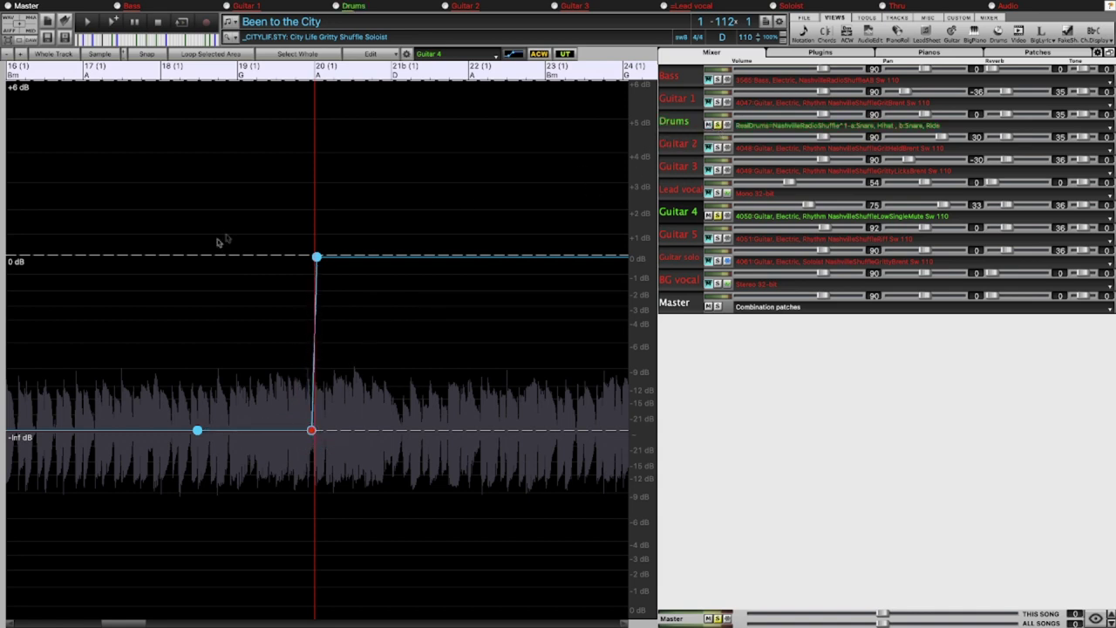
pyautogui.click(190, 262)
pyautogui.press('space')
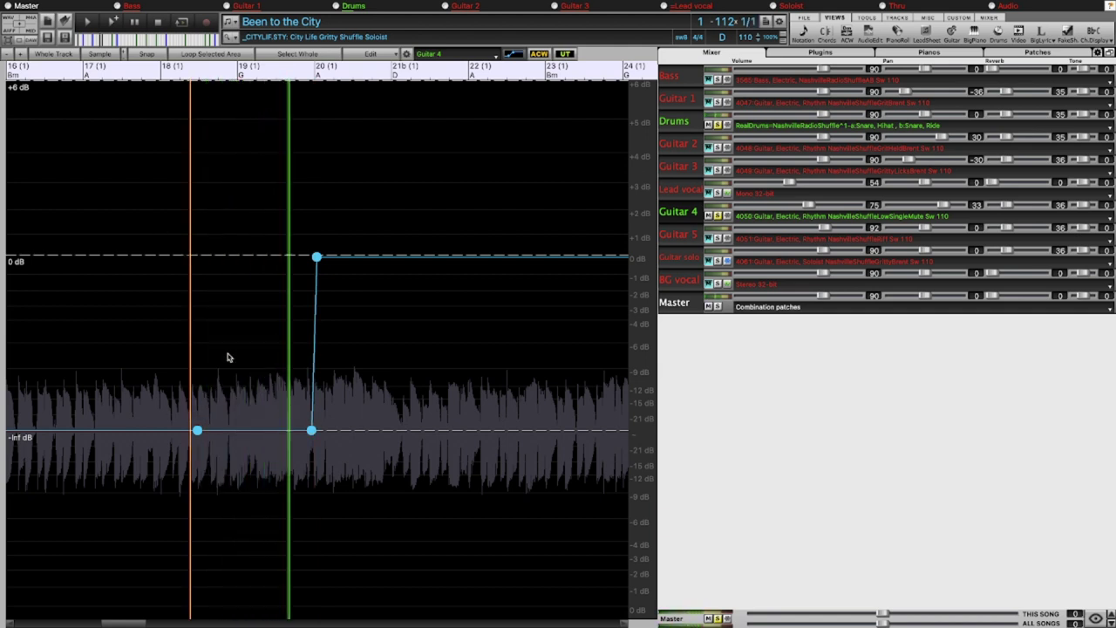
pyautogui.click(342, 418)
# Shift Guitar 4's envelope rise from -Inf dB to 0 dB to the middle of bar 20
pyautogui.scroll(3, 359, 391)
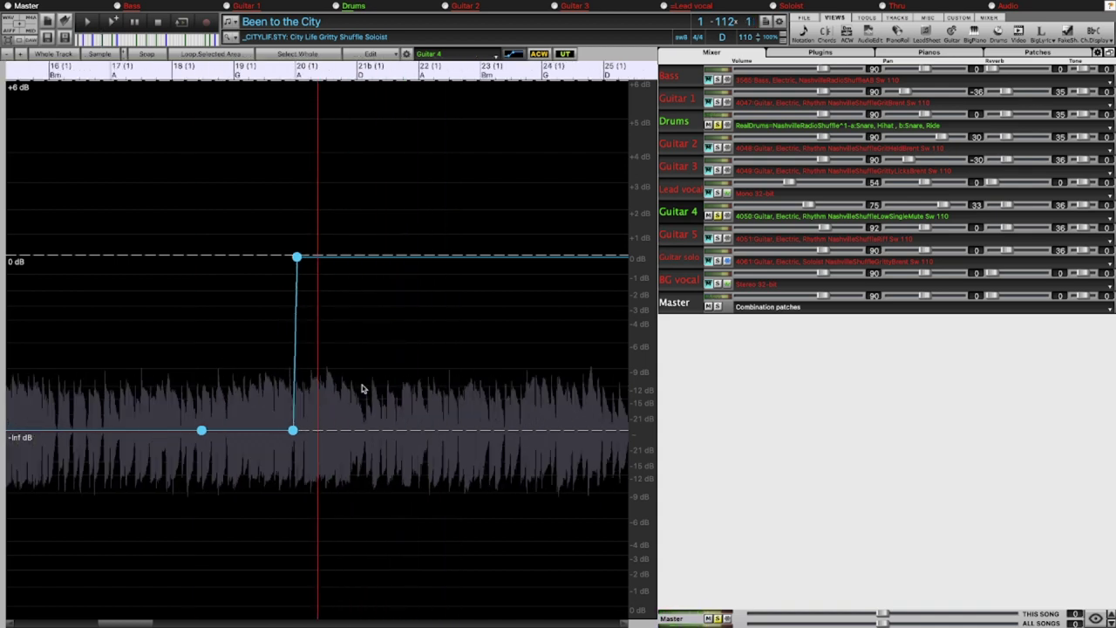
pyautogui.scroll(1, 359, 390)
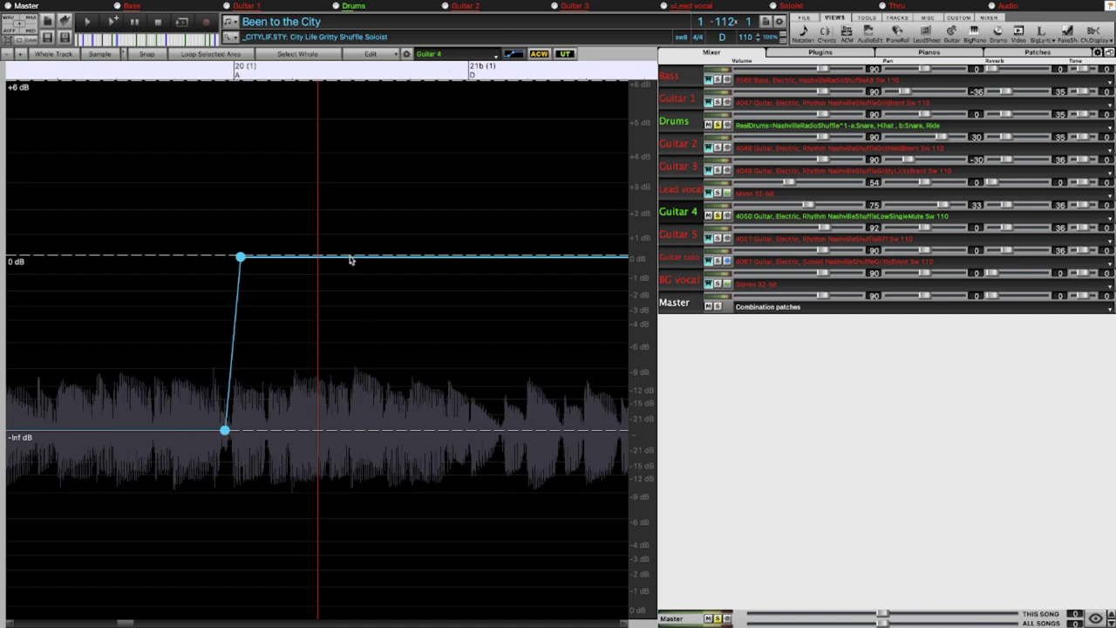
pyautogui.click(352, 259)
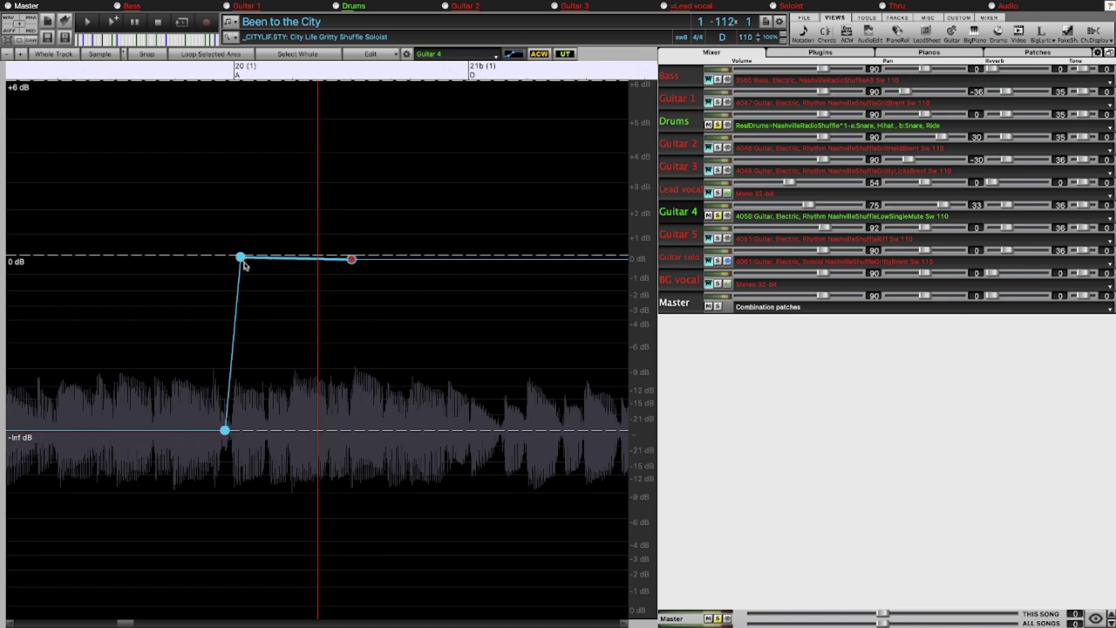
pyautogui.moveTo(351, 261); pyautogui.dragTo(352, 258)
pyautogui.moveTo(244, 259); pyautogui.dragTo(347, 438)
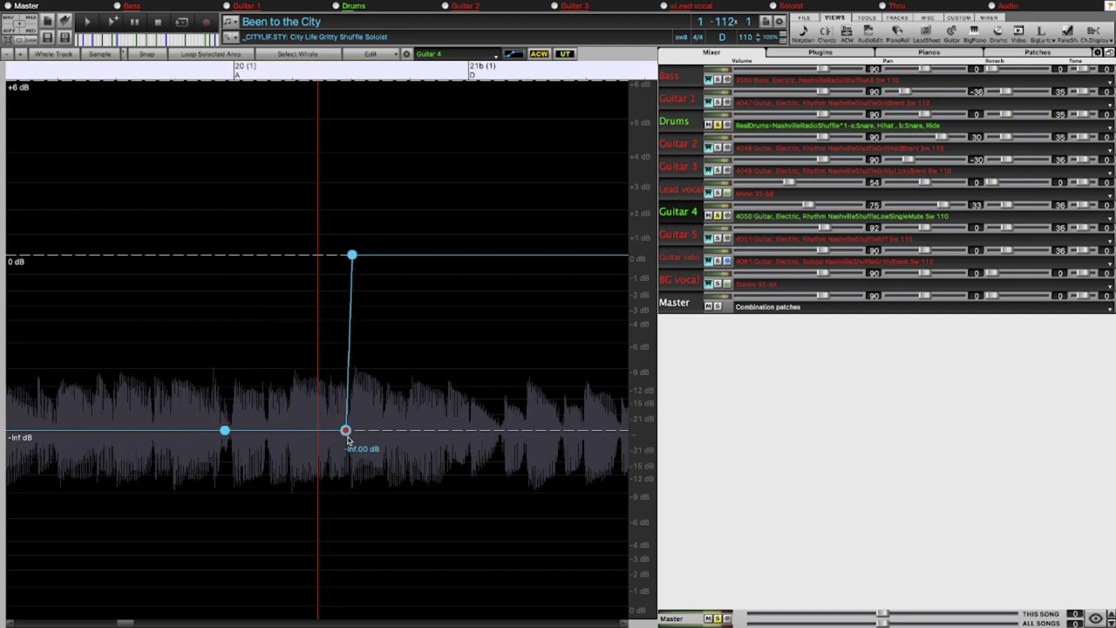
# Play Drums and Guitar 4 from late bar 19 to check Guitar 4's entry
pyautogui.click(183, 334)
pyautogui.press('space')
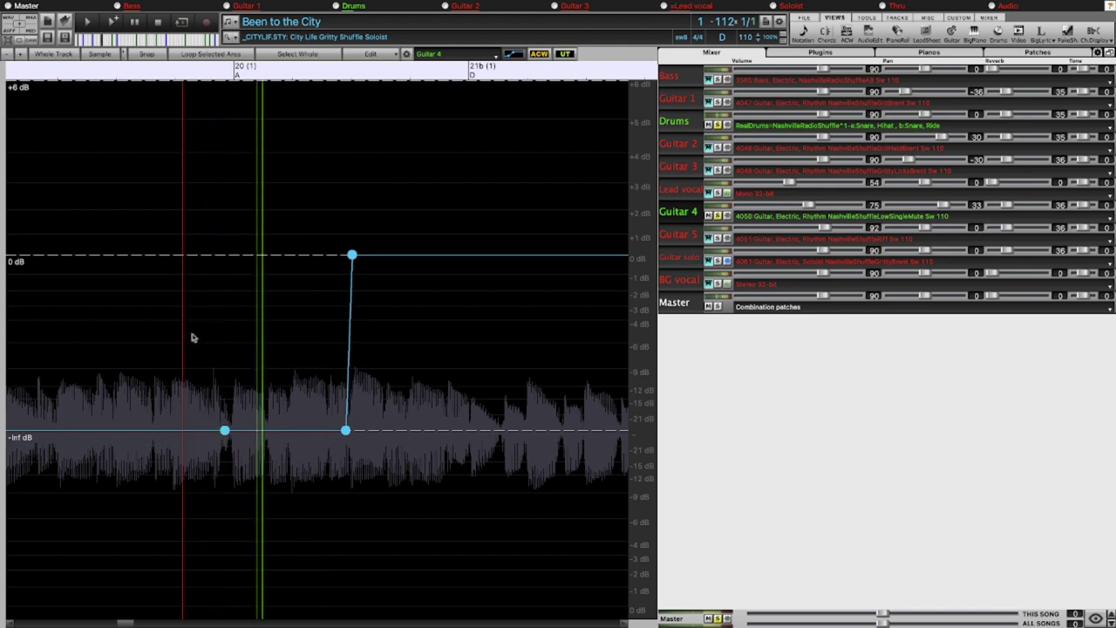
pyautogui.scroll(-1, 200, 338)
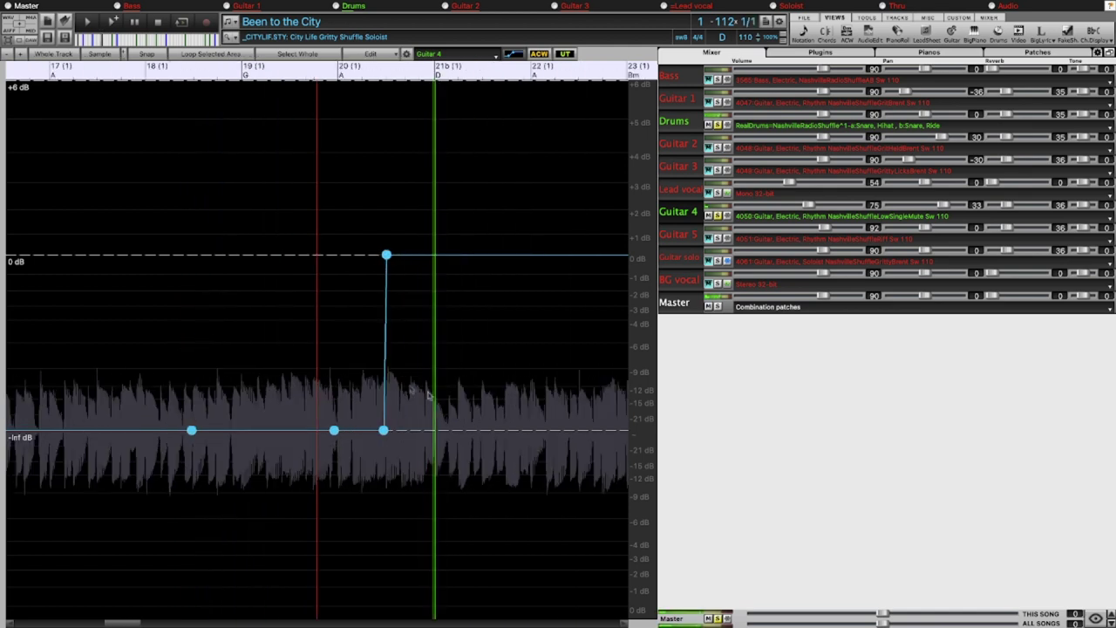
pyautogui.press('space')
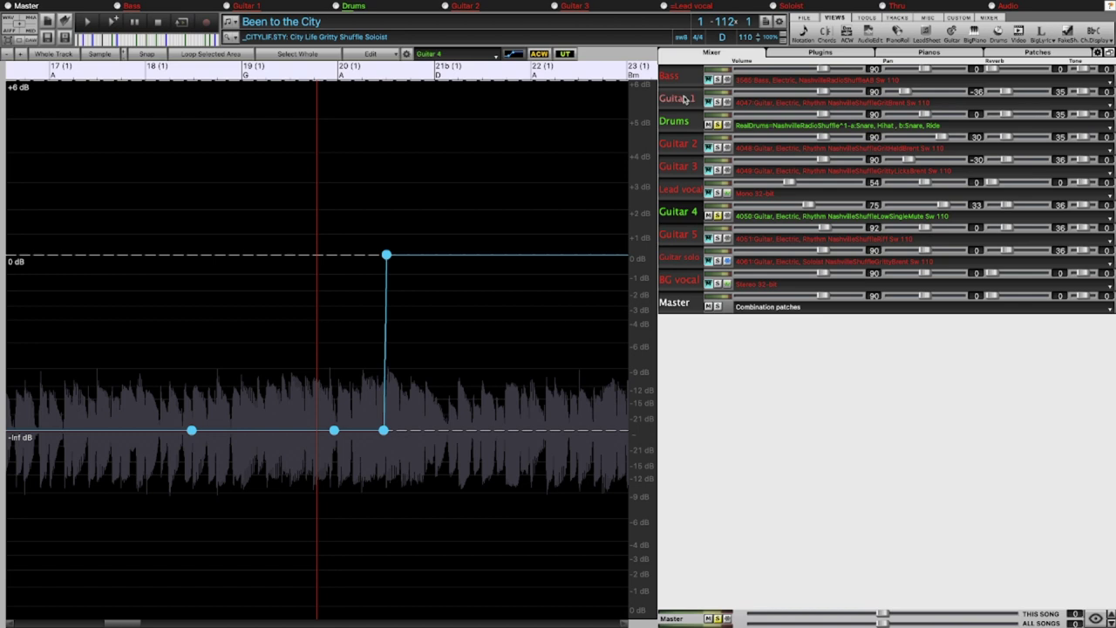
# Open Guitar 1, solo it as well, and raise its volume envelope from -Inf dB to 0 dB early in bar 20
pyautogui.click(686, 98)
pyautogui.click(716, 102)
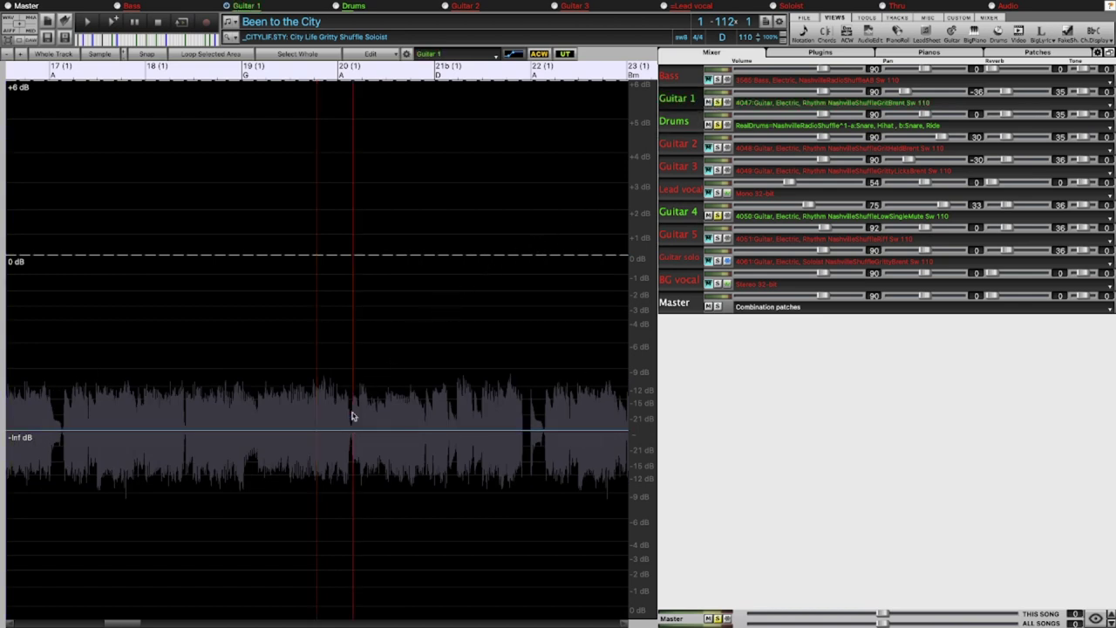
pyautogui.scroll(-2, 354, 414)
pyautogui.scroll(4, 332, 415)
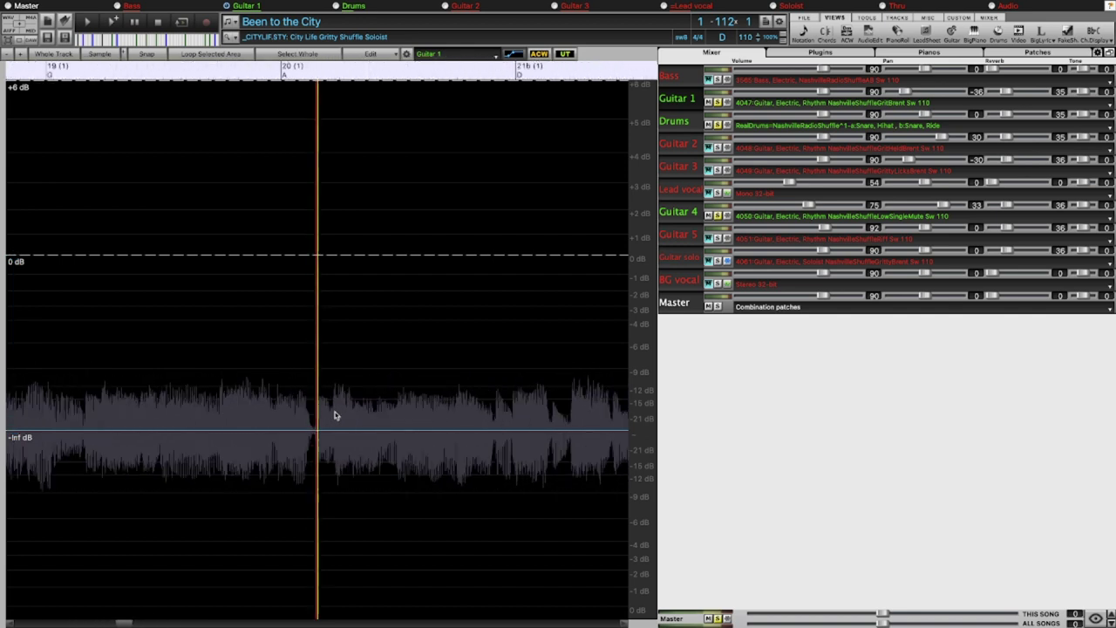
pyautogui.click(224, 410)
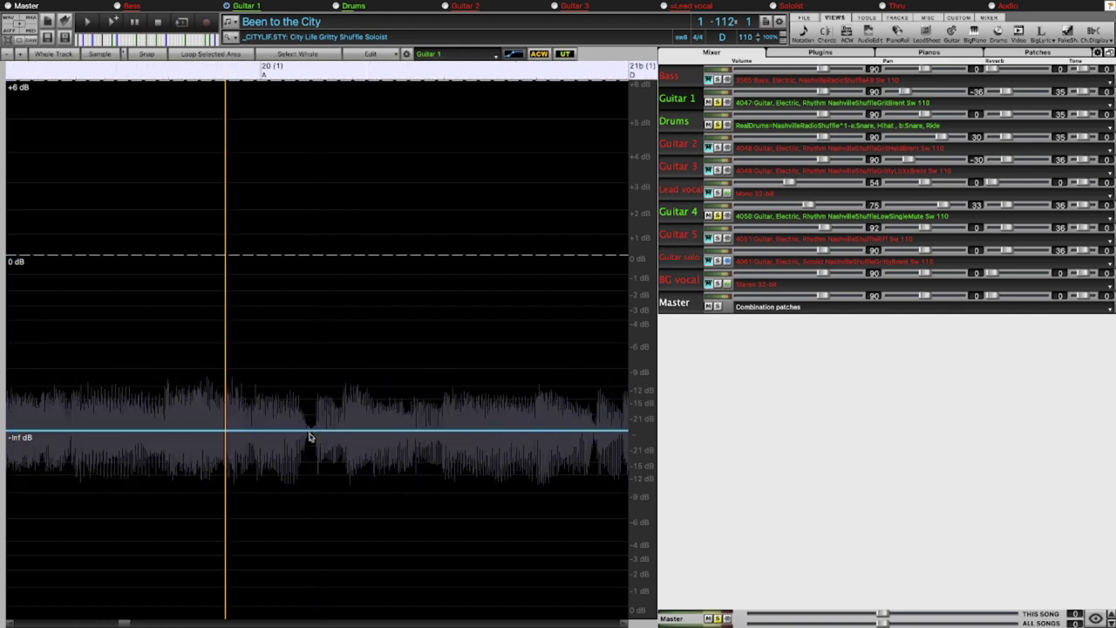
pyautogui.click(310, 431)
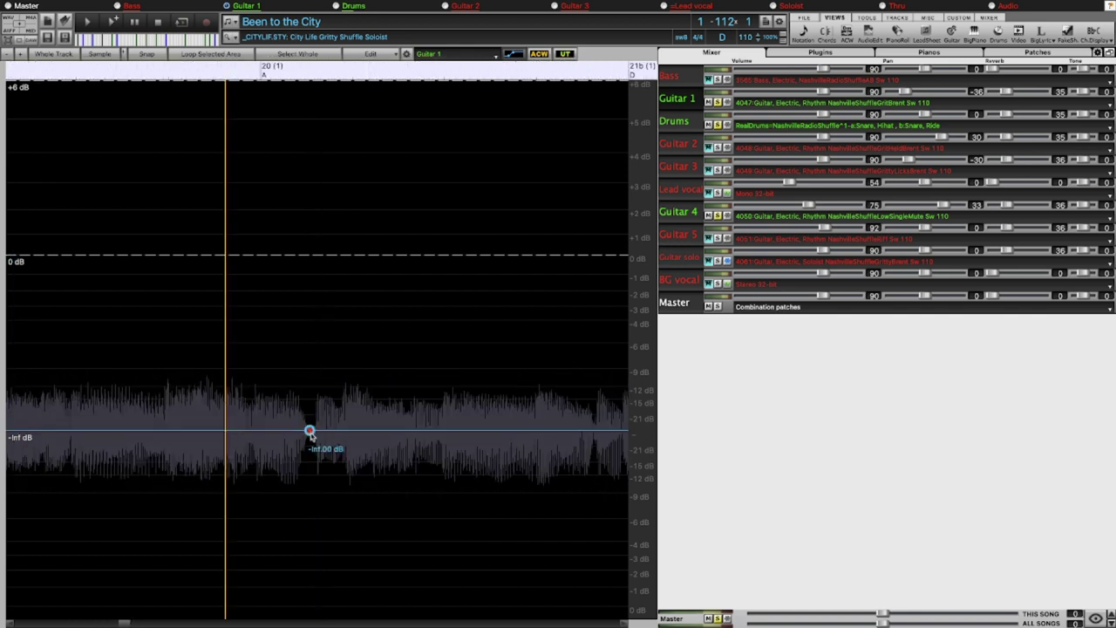
pyautogui.moveTo(314, 433); pyautogui.dragTo(317, 254)
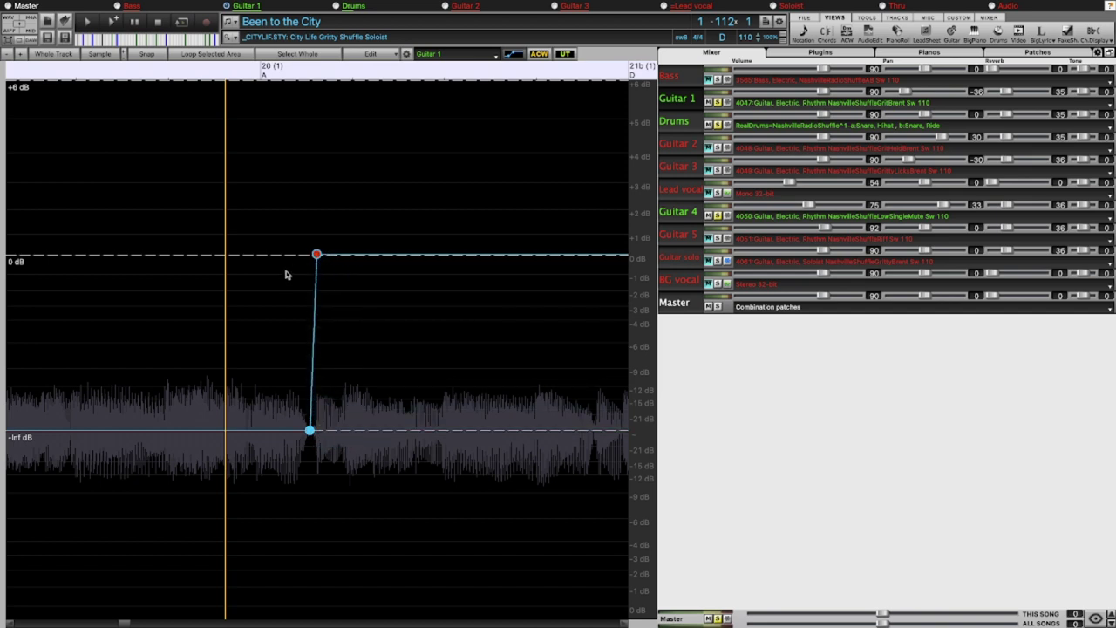
# Play Drums, Guitar 1 and Guitar 4 from late bar 18 to check both guitar entries
pyautogui.scroll(2, 287, 274)
pyautogui.scroll(-4, 291, 276)
pyautogui.click(195, 307)
pyautogui.press('space')
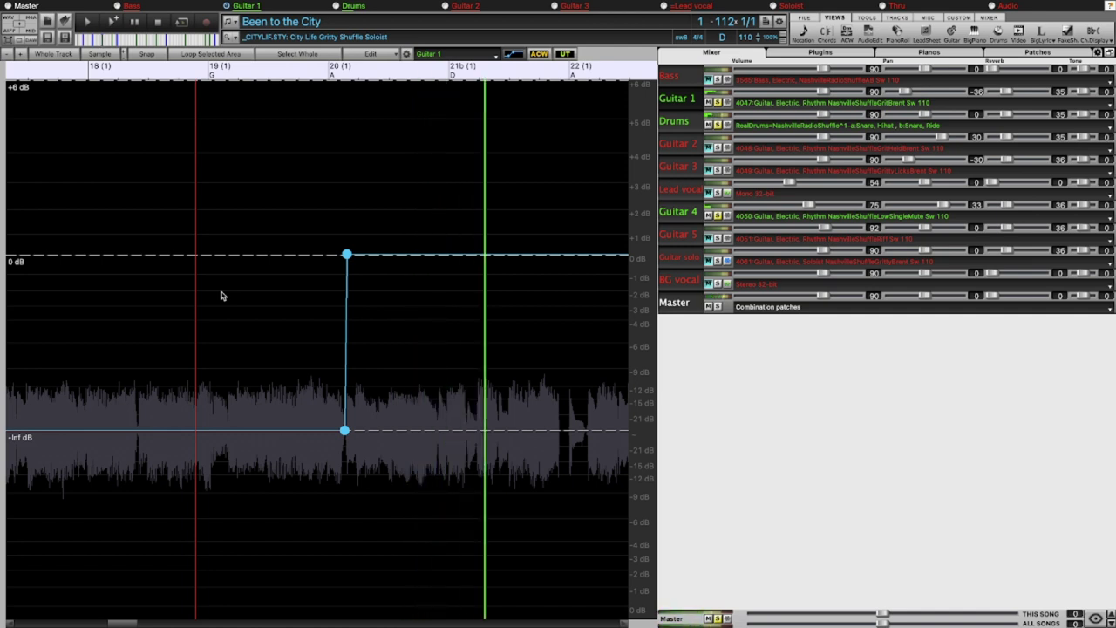
pyautogui.press('space')
# Clear all solos and play the full mix from late bar 17
pyautogui.click(718, 215)
pyautogui.click(718, 216)
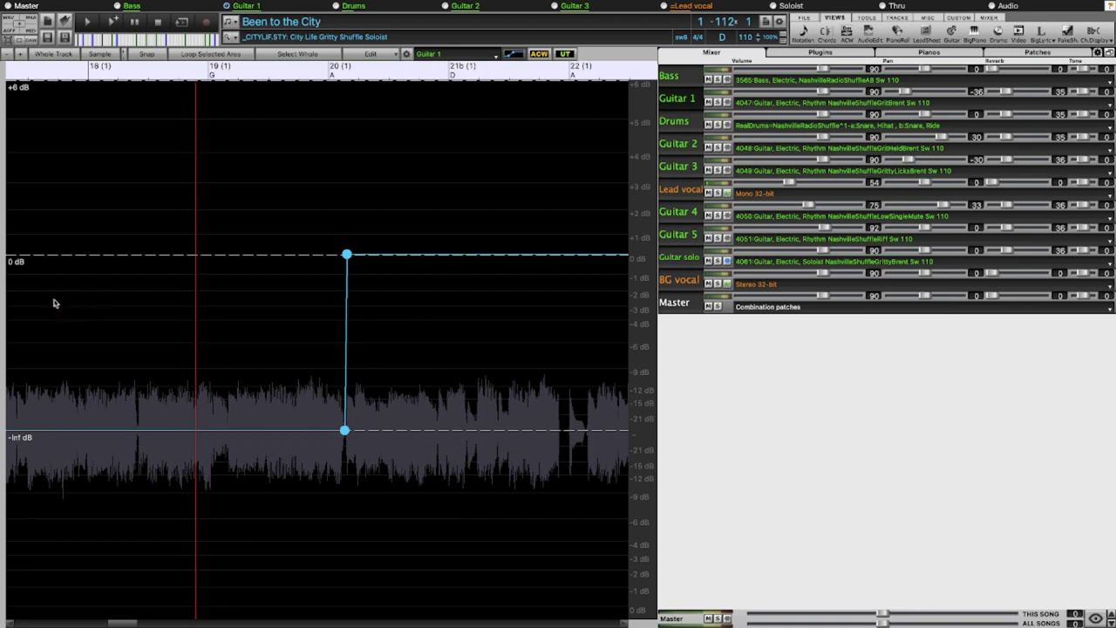
pyautogui.scroll(-3, 55, 304)
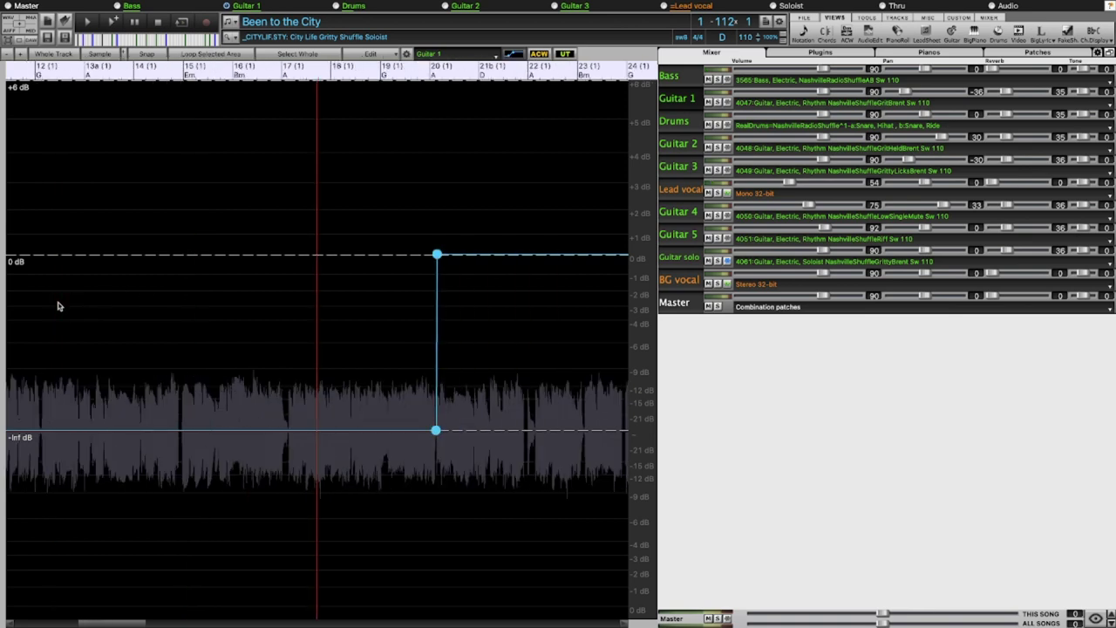
pyautogui.press('space')
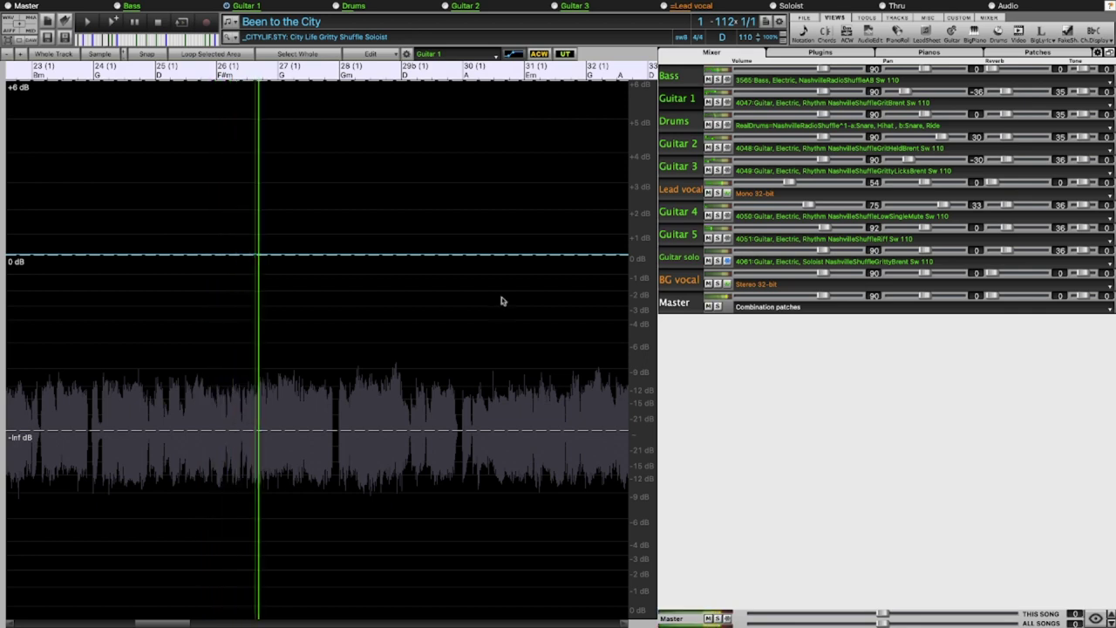
# Set the Lead vocal's reverb to 55, and place the cursor at the start of bar 29
pyautogui.click(1001, 181)
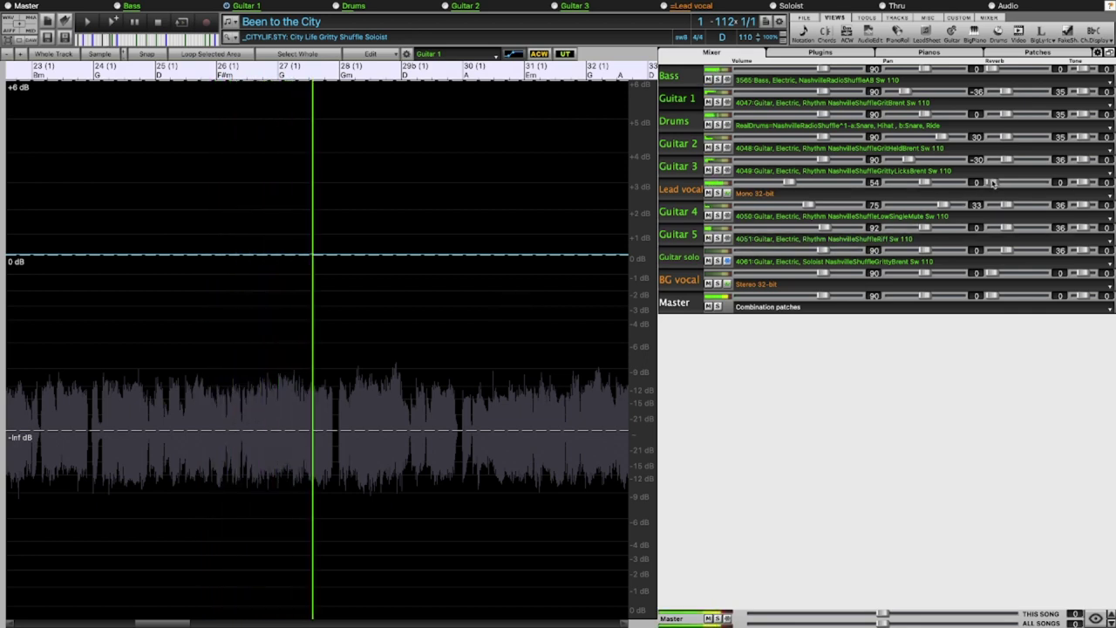
pyautogui.moveTo(1001, 181); pyautogui.dragTo(1015, 180)
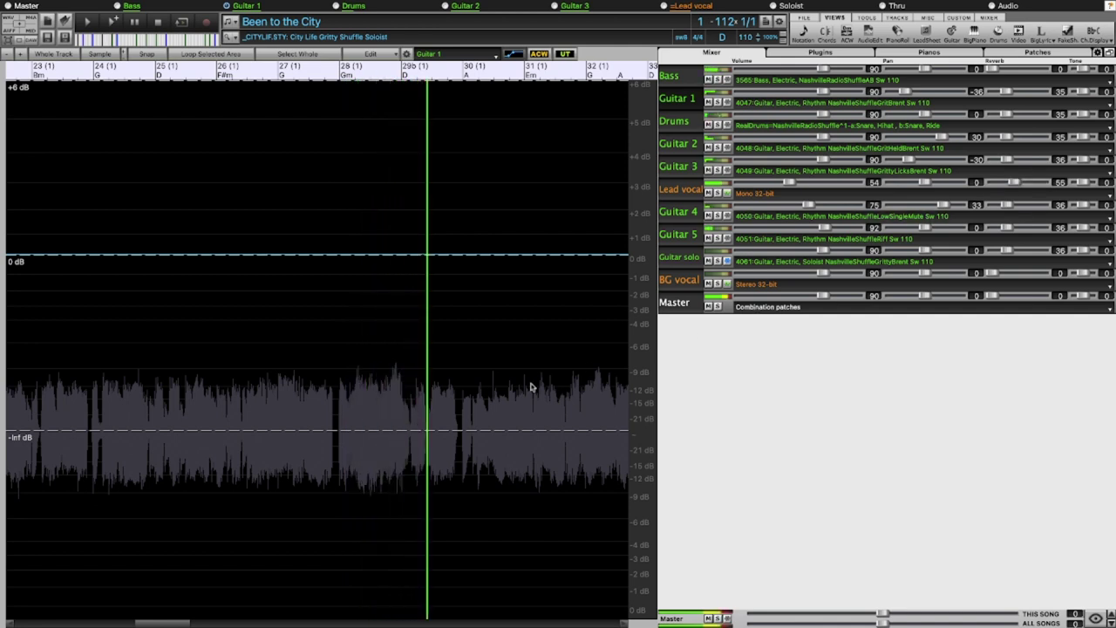
pyautogui.click(414, 377)
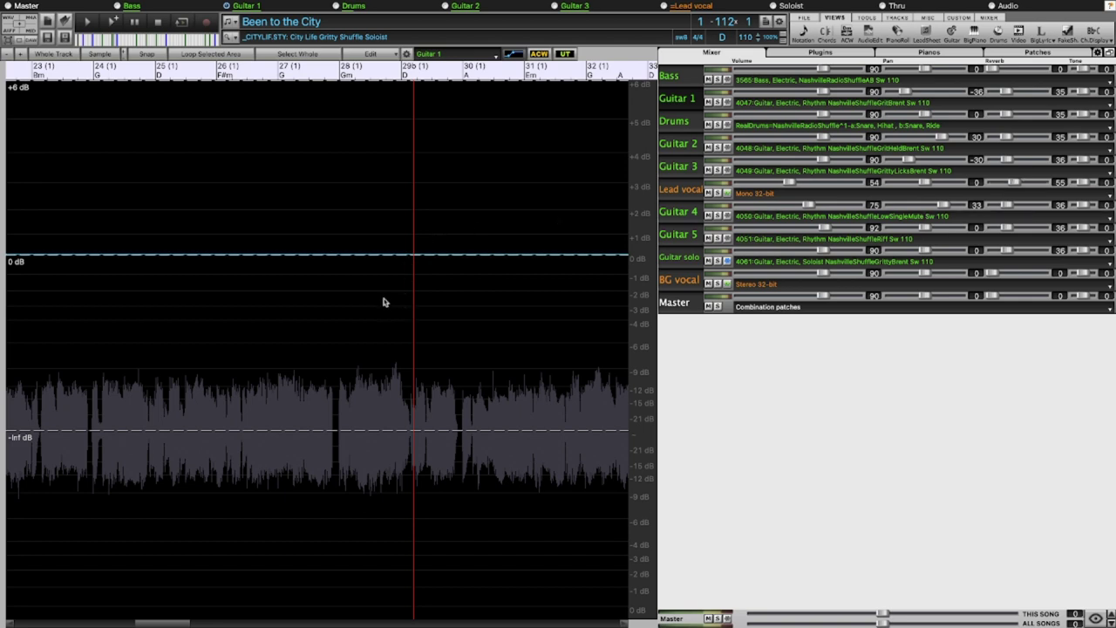
pyautogui.click(402, 318)
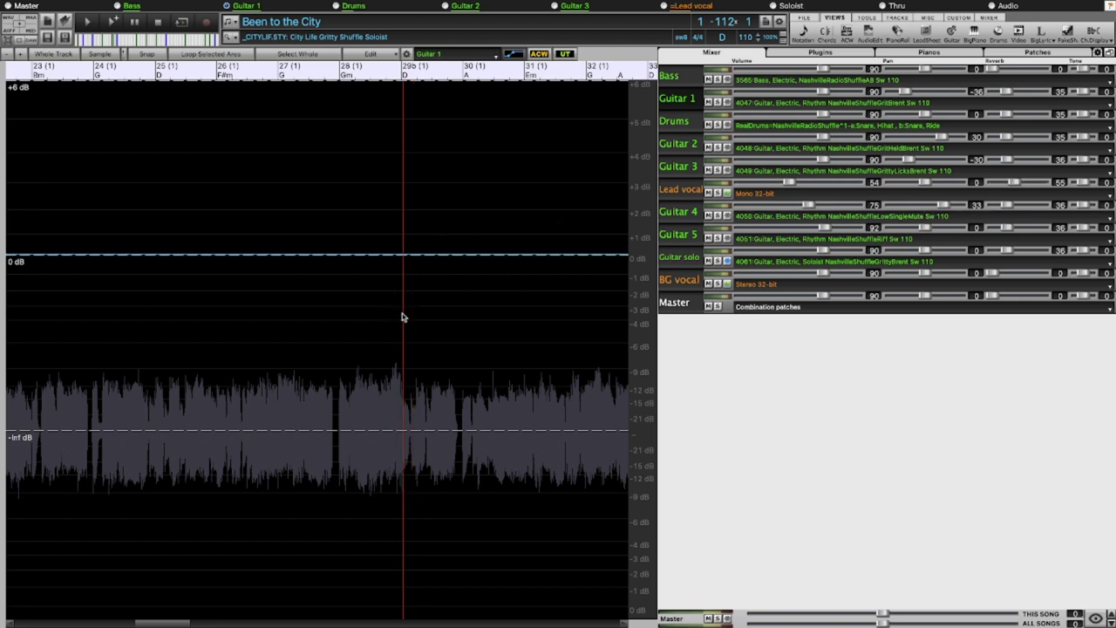
# Open Guitar solo and raise its volume envelope to 0 dB in the second half of bar 27, dropping to -Inf dB at bar 34
pyautogui.click(686, 261)
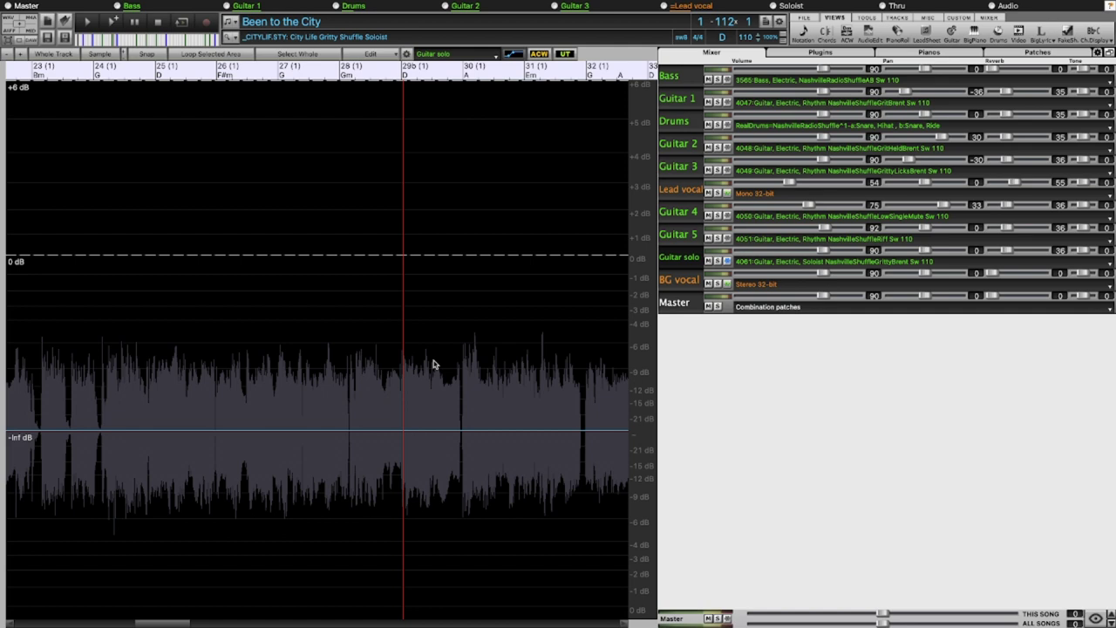
pyautogui.scroll(-2, 264, 85)
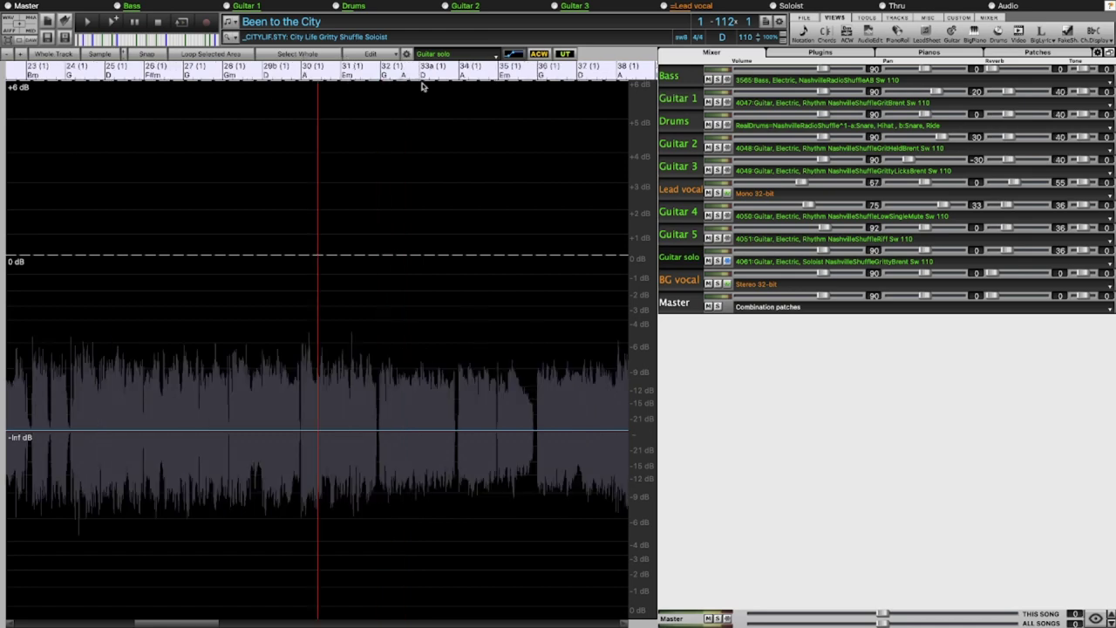
pyautogui.click(208, 431)
pyautogui.moveTo(218, 434); pyautogui.dragTo(220, 254)
pyautogui.click(456, 255)
pyautogui.moveTo(462, 258); pyautogui.dragTo(463, 459)
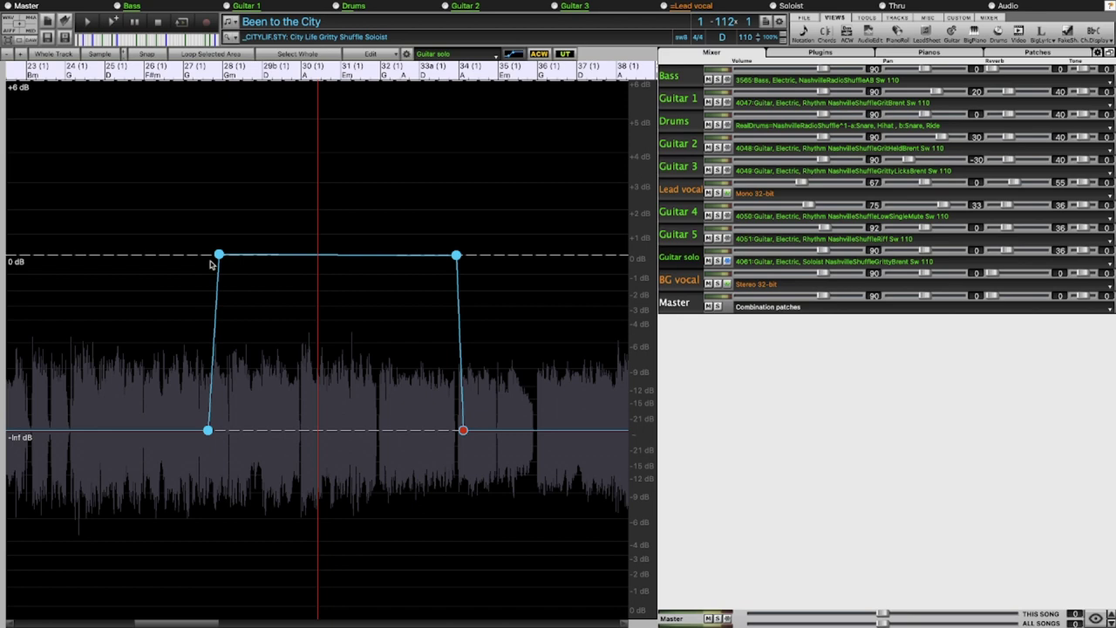
# Turn off the volume envelope display for Guitar solo and play the full mix from the middle of bar 27
pyautogui.click(513, 54)
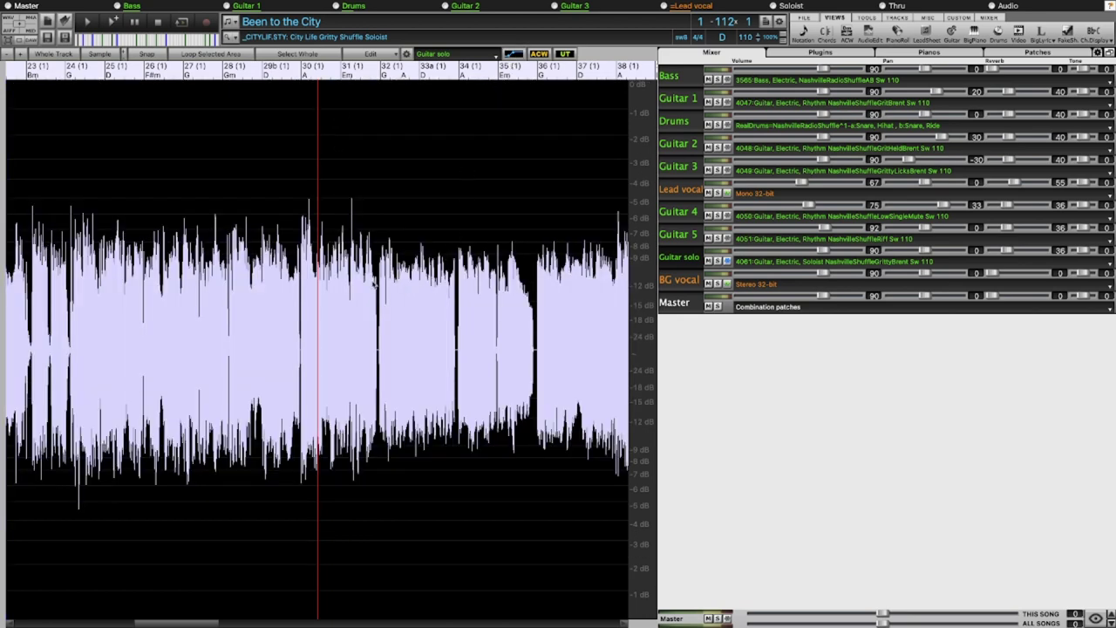
pyautogui.click(243, 301)
pyautogui.click(201, 290)
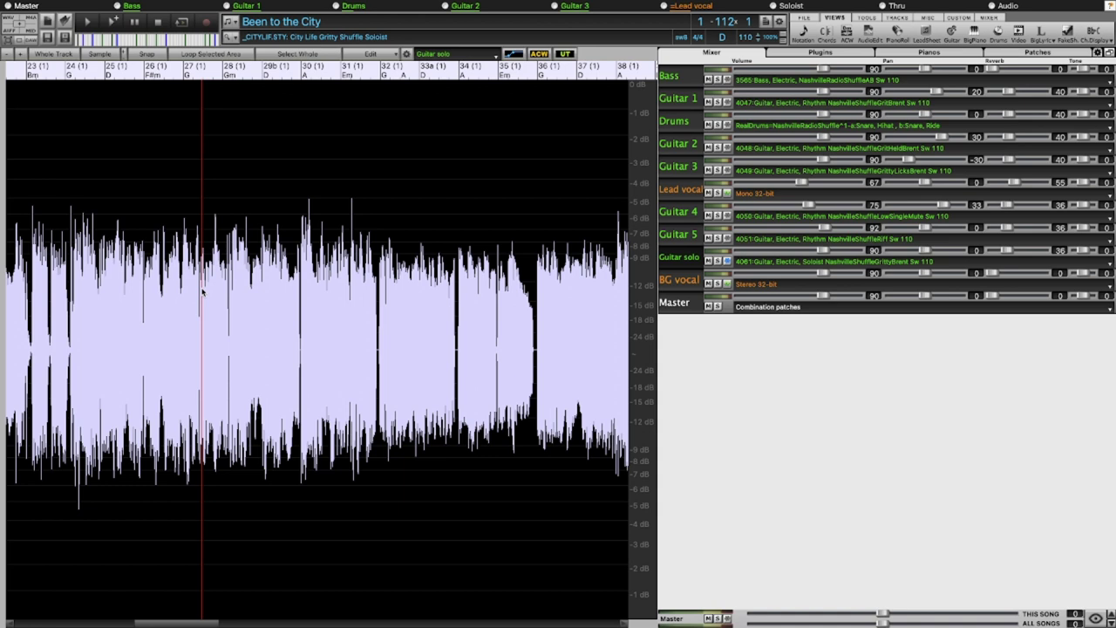
pyautogui.press('space')
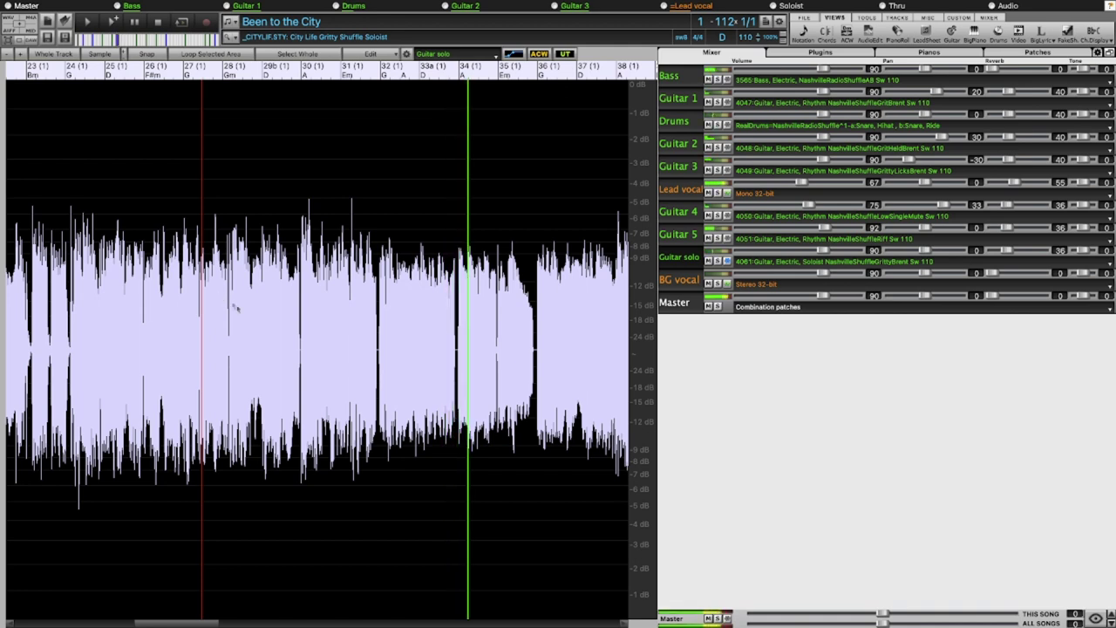
# Select Guitar solo from bar 27 beat 2 to bar 33 beat 4 and regenerate that part twice, auditioning each take
pyautogui.click(454, 388)
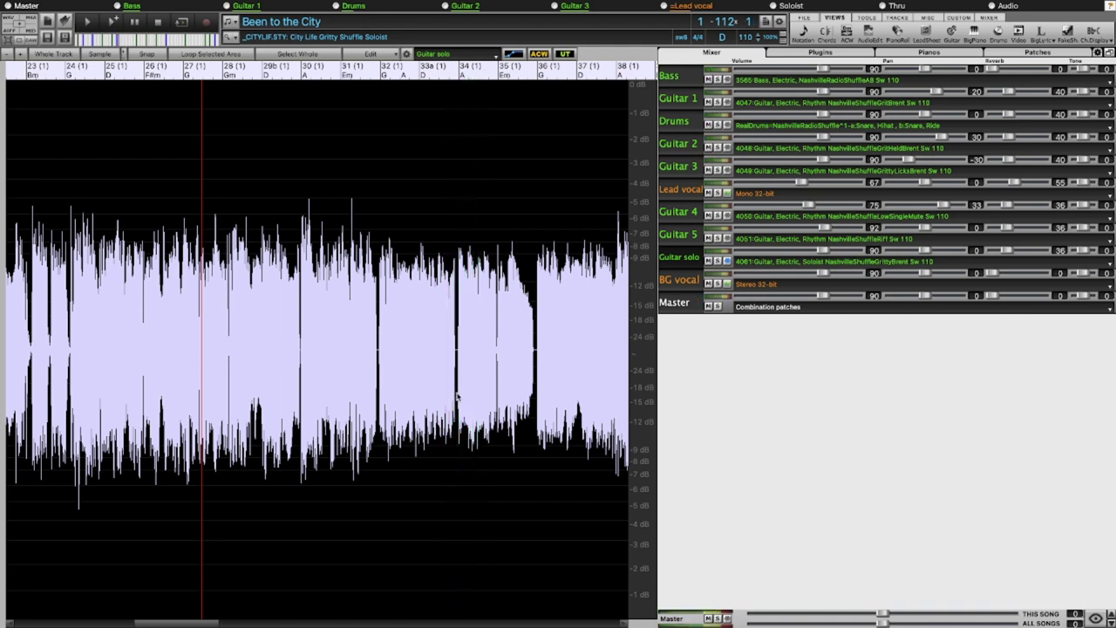
pyautogui.moveTo(456, 397); pyautogui.dragTo(195, 402)
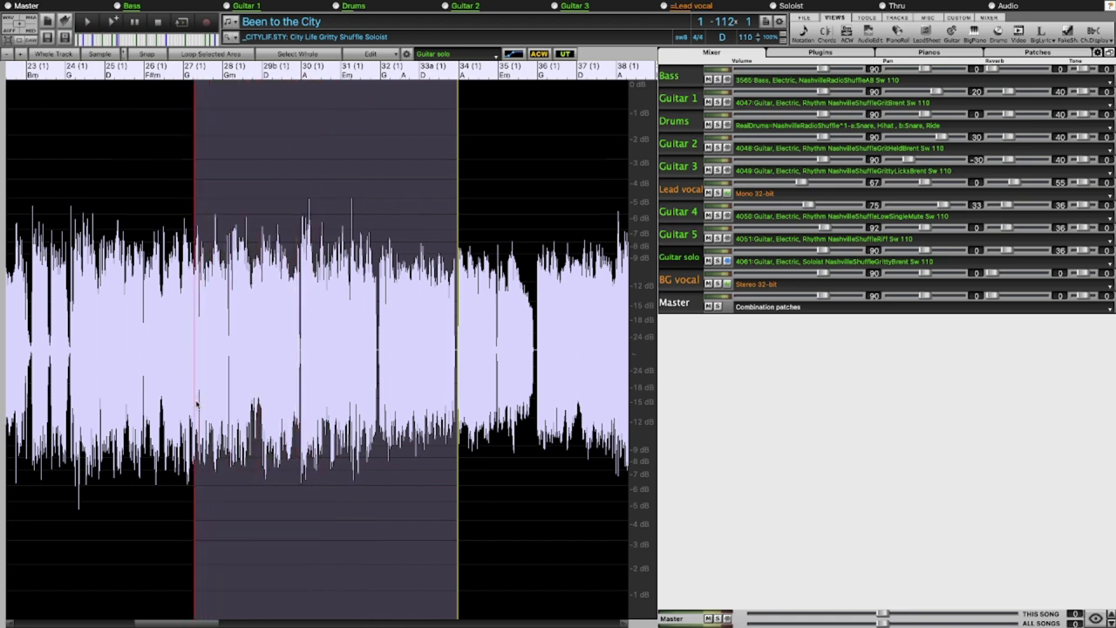
pyautogui.moveTo(194, 402); pyautogui.dragTo(197, 403)
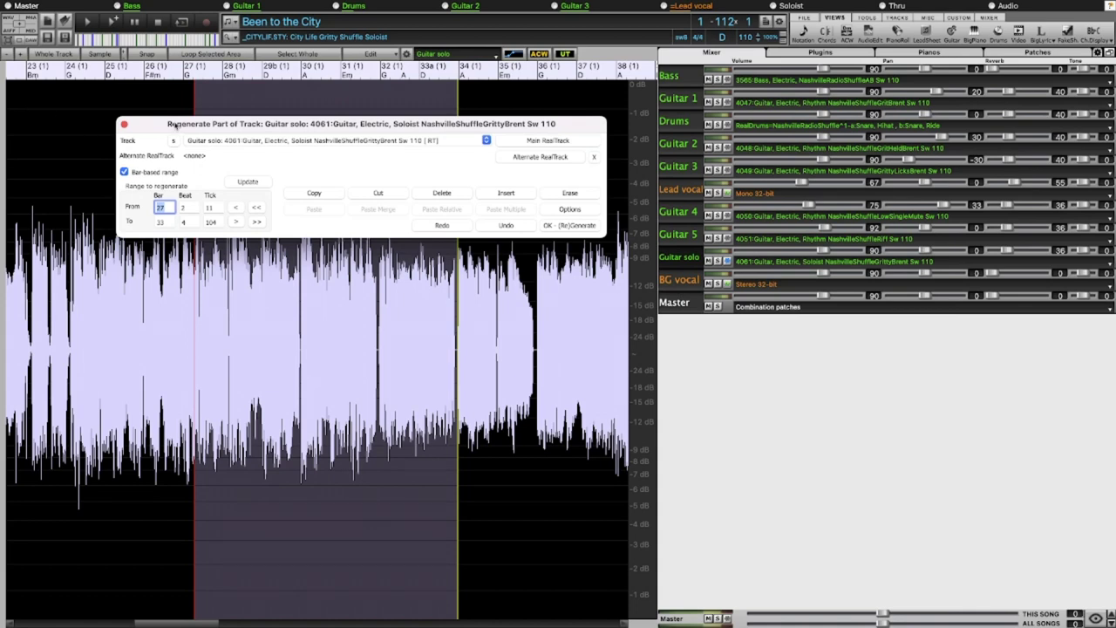
pyautogui.moveTo(154, 124); pyautogui.dragTo(589, 90)
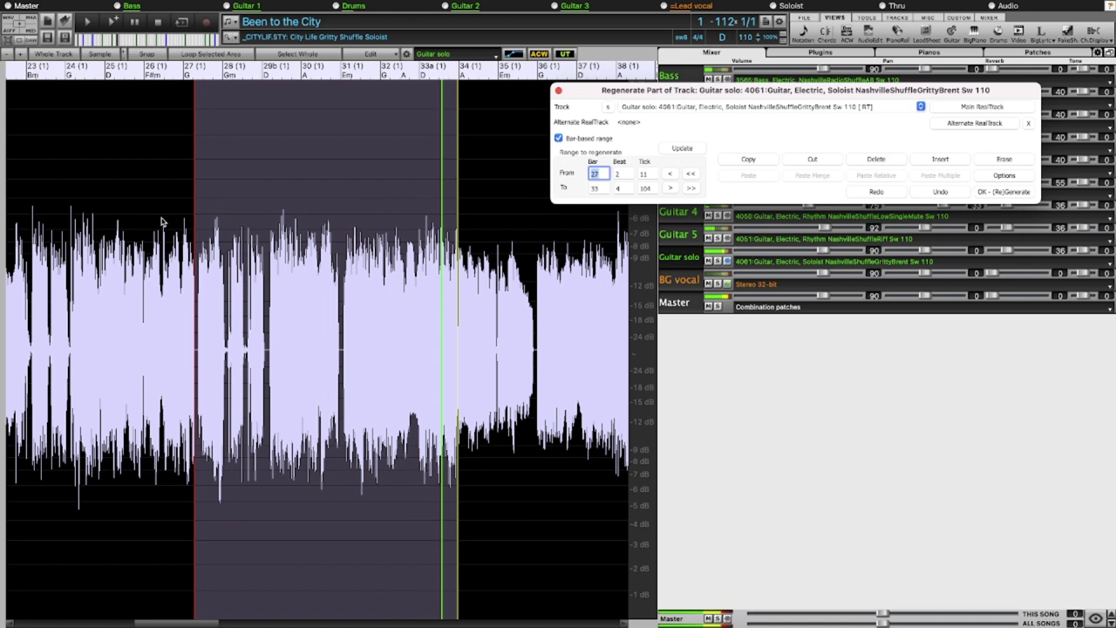
pyautogui.click(1005, 193)
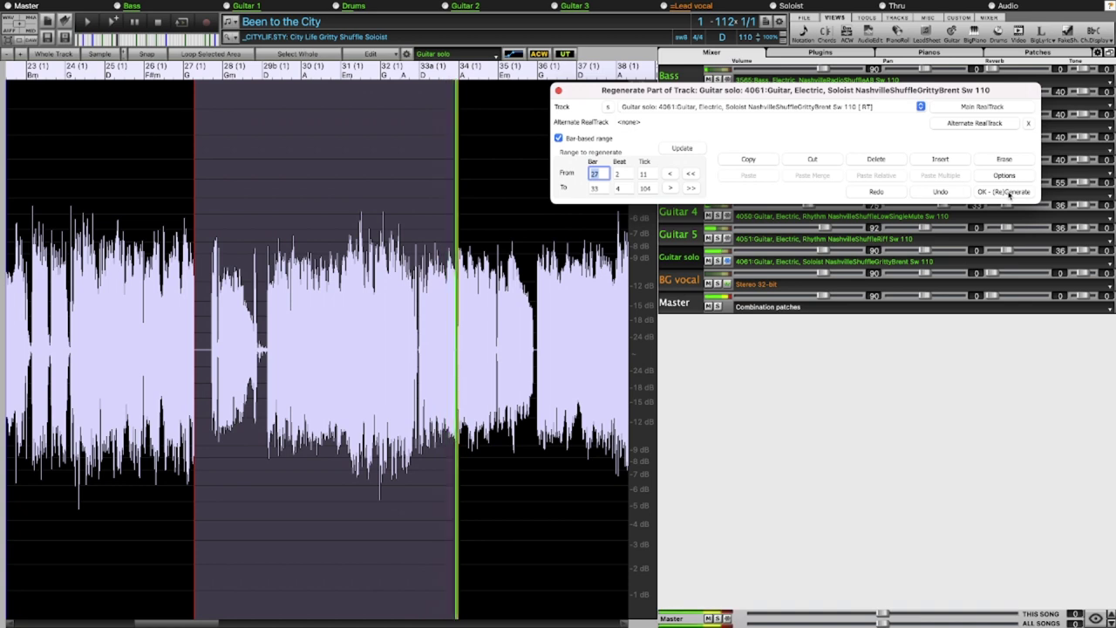
pyautogui.click(157, 24)
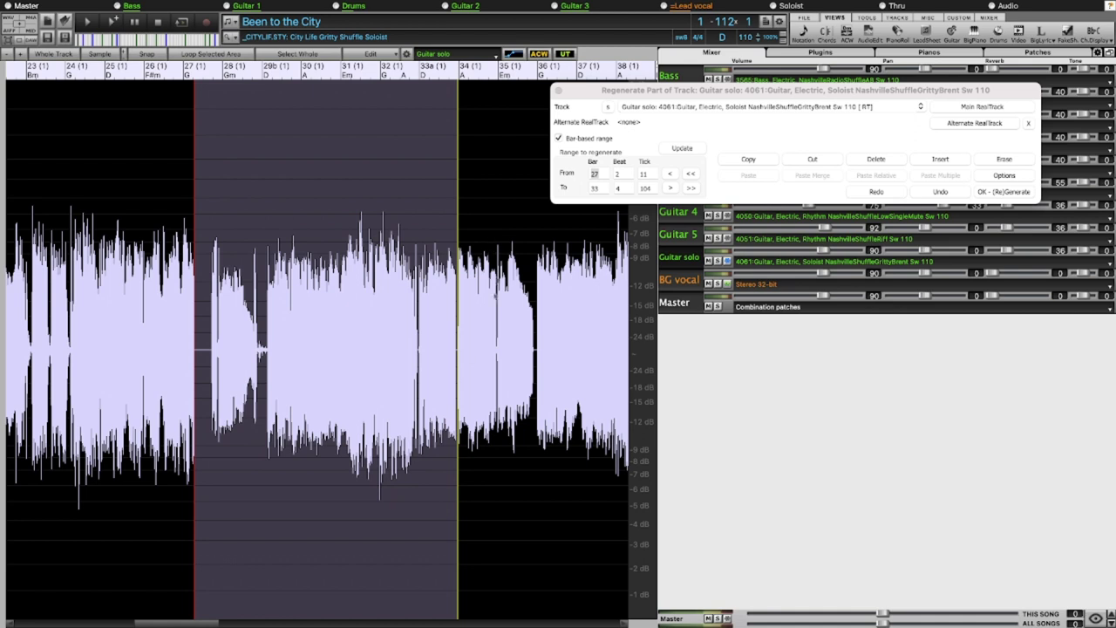
# Regenerate the same Guitar solo range two more times, listening to each take and stopping playback
pyautogui.click(1017, 192)
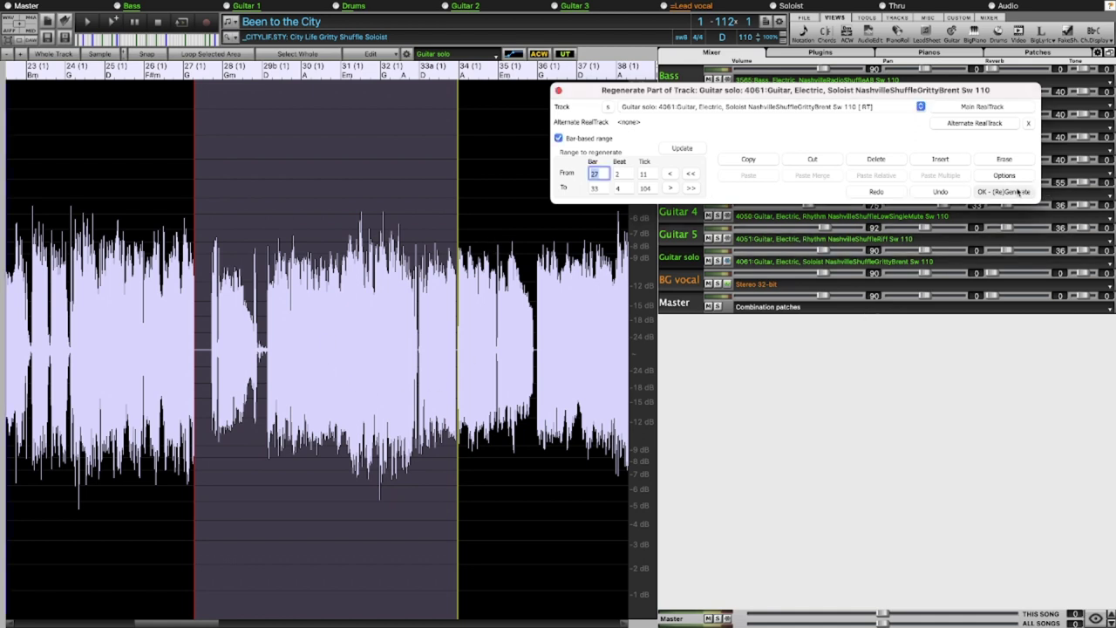
pyautogui.click(1018, 191)
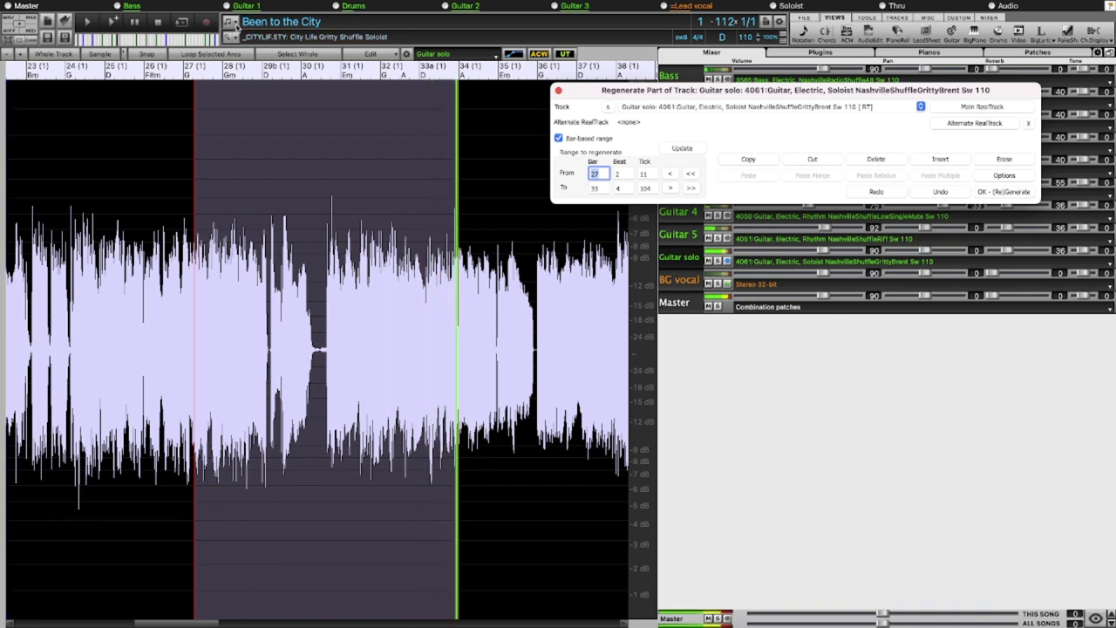
pyautogui.click(160, 22)
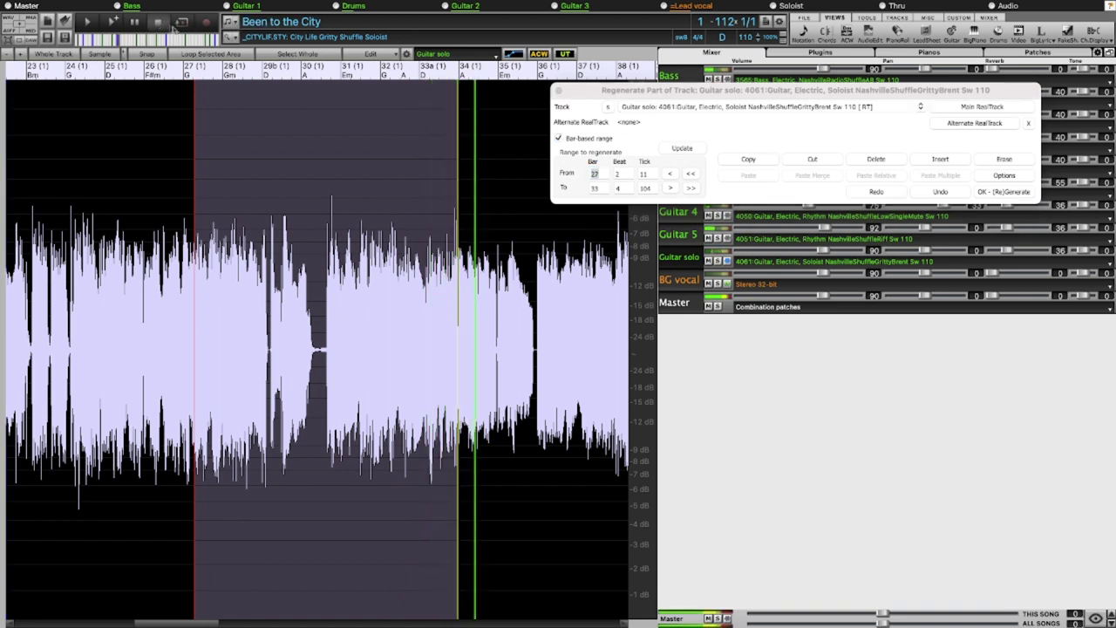
pyautogui.click(1006, 194)
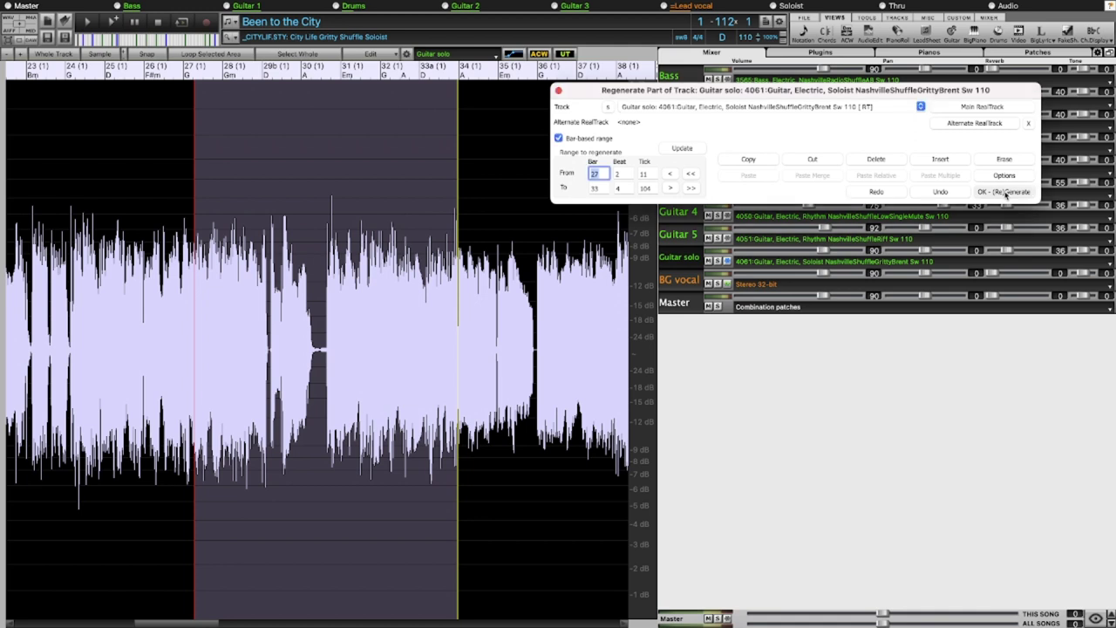
pyautogui.click(1005, 194)
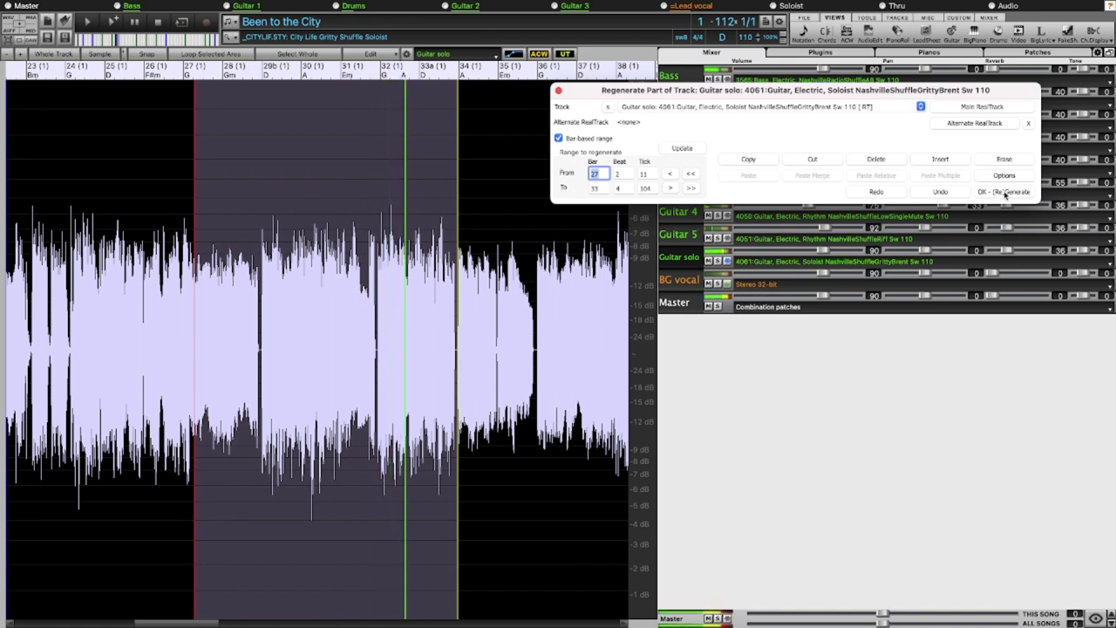
pyautogui.click(159, 21)
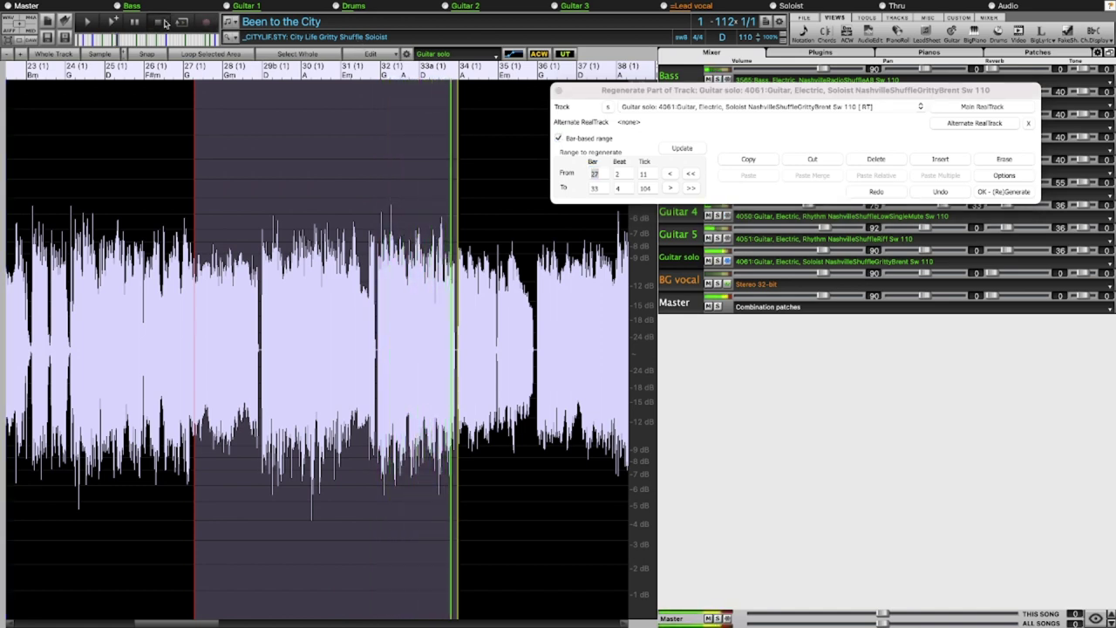
# Set the partial regenerate option Different Riffs to "Start of riffs are different" and accept it
pyautogui.click(1008, 177)
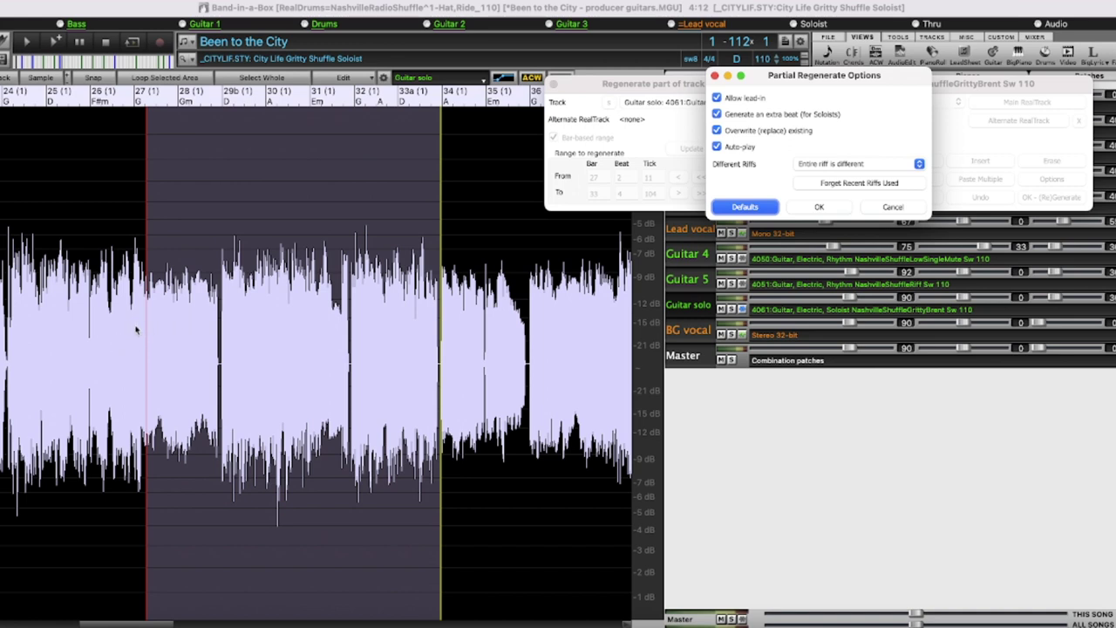
pyautogui.moveTo(788, 120)
pyautogui.click(877, 166)
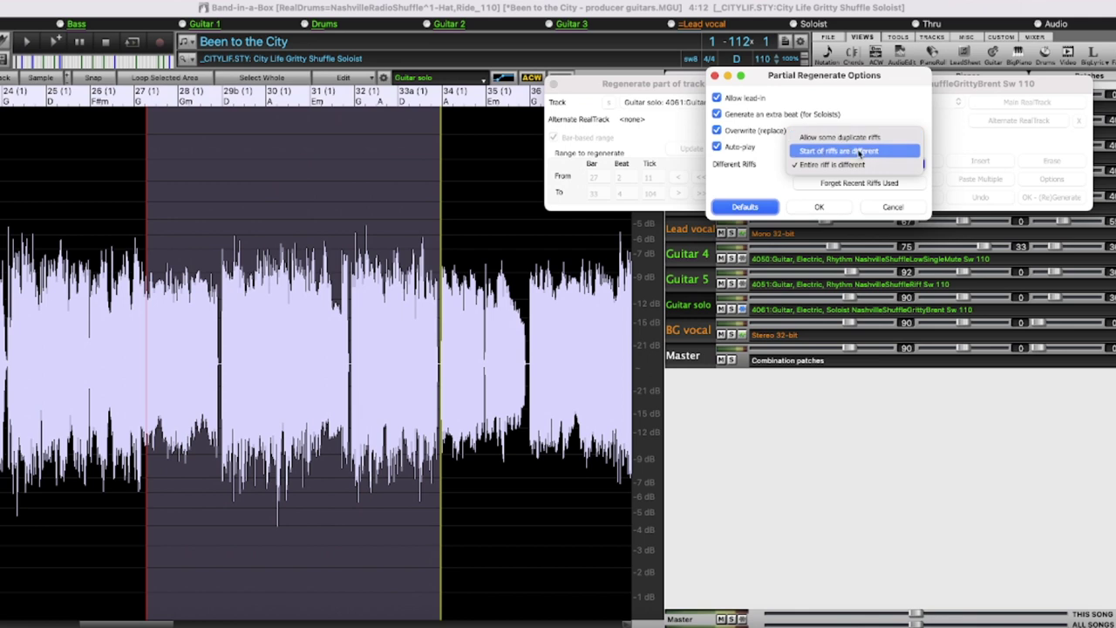
pyautogui.click(860, 152)
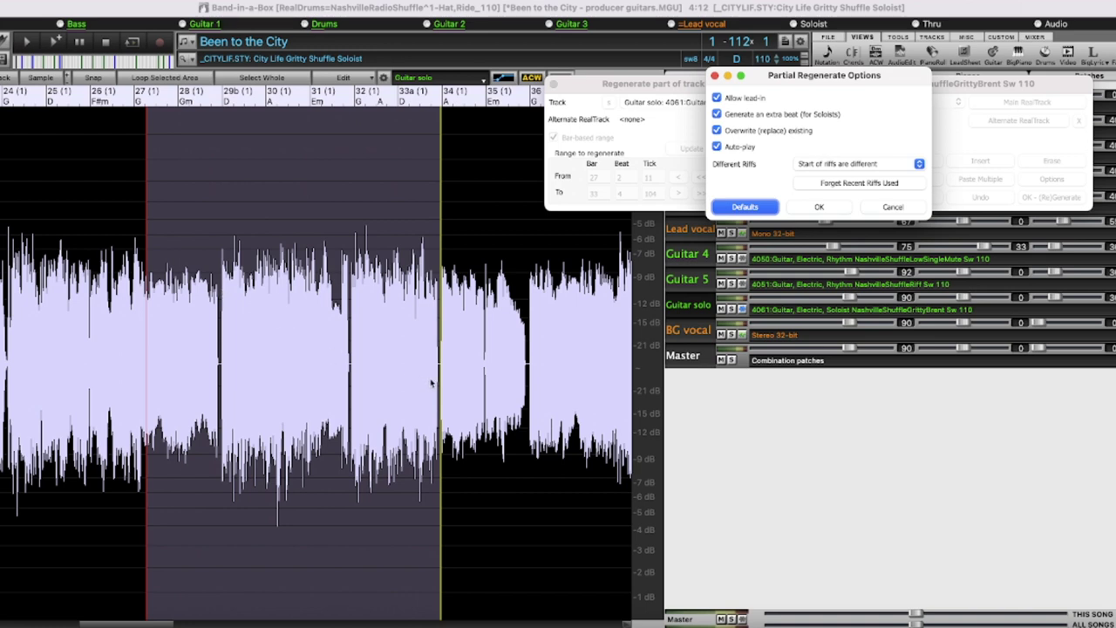
pyautogui.click(812, 210)
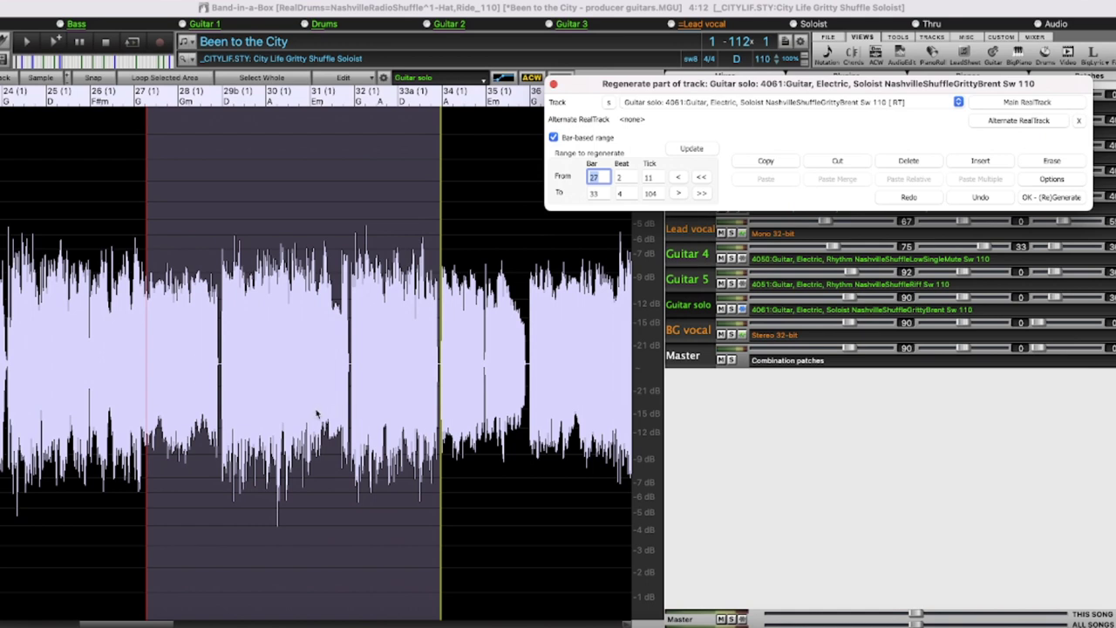
# Regenerate the Guitar solo range with the changed riff option, listen to it, and undo the latest regenerations
pyautogui.click(1042, 199)
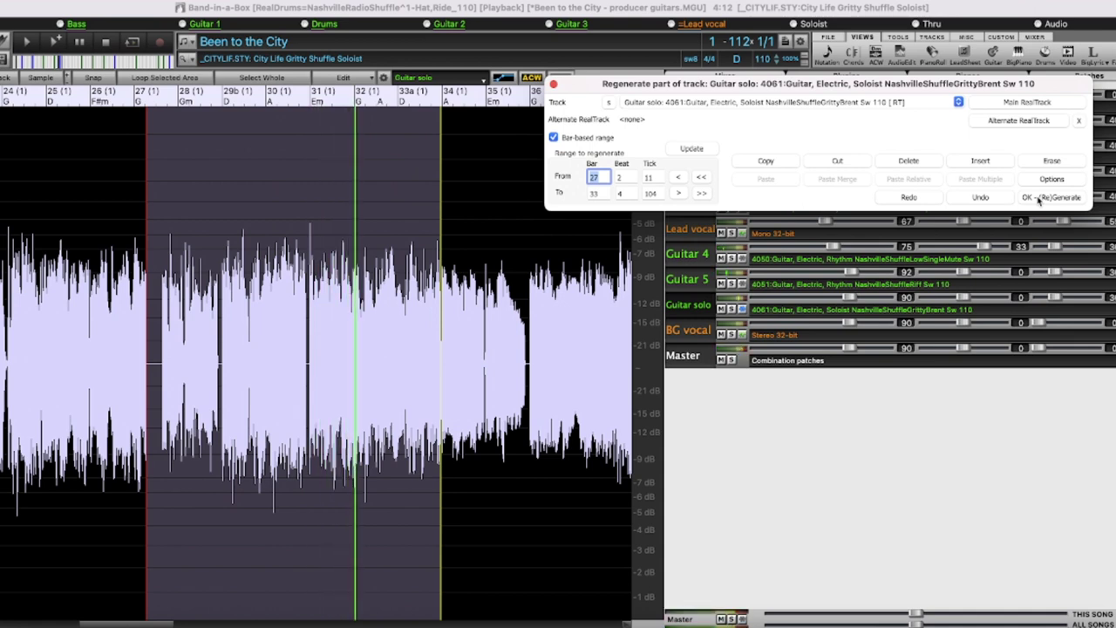
pyautogui.click(105, 42)
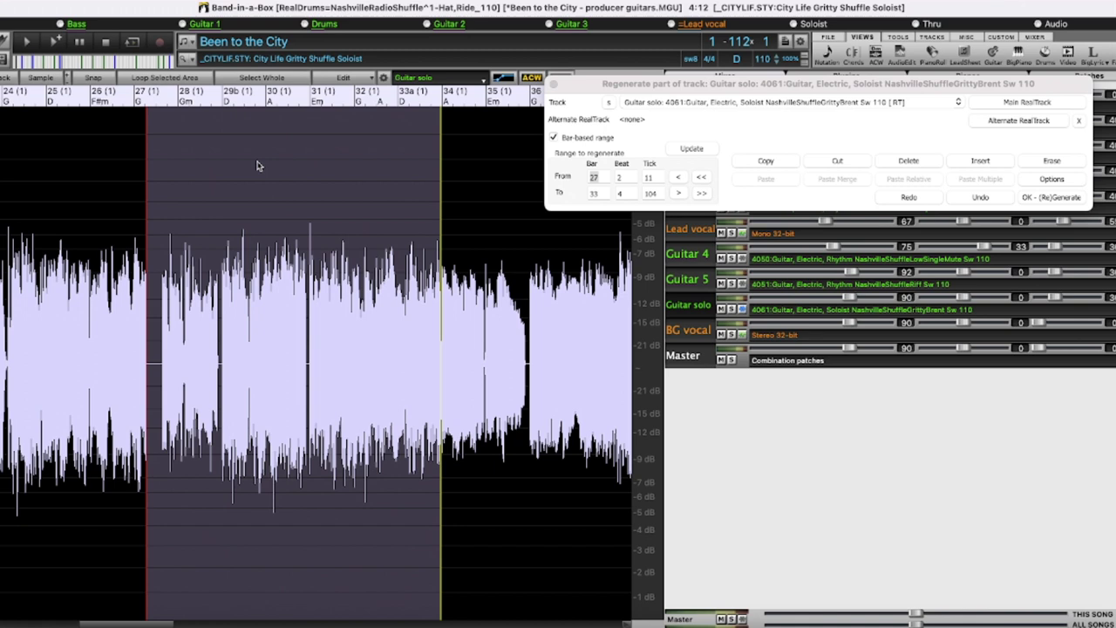
pyautogui.click(981, 197)
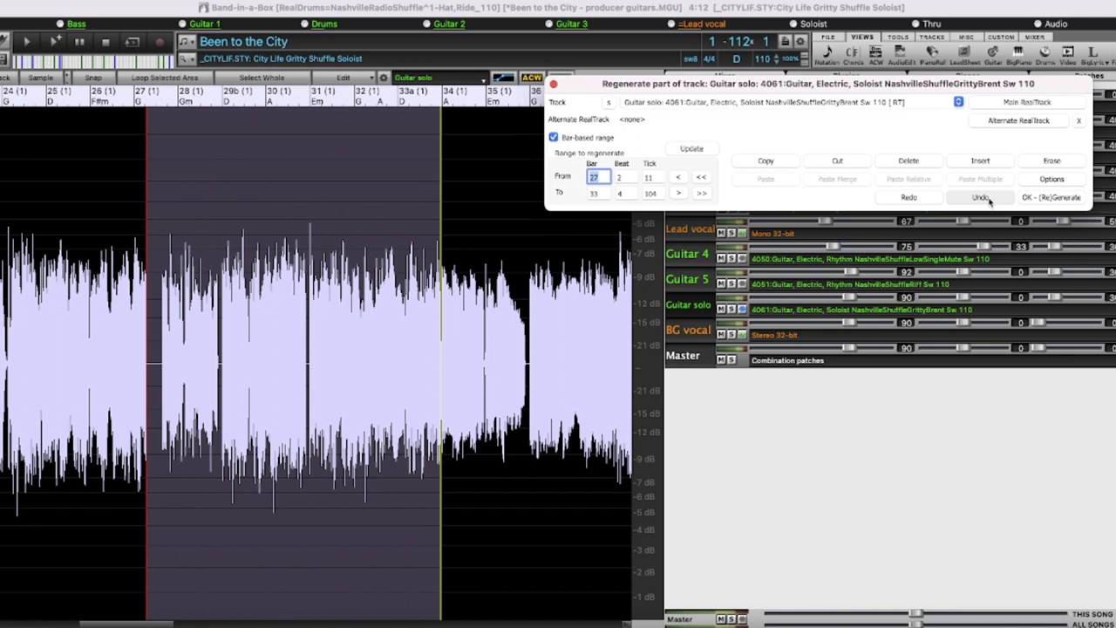
pyautogui.click(981, 197)
pyautogui.click(981, 197)
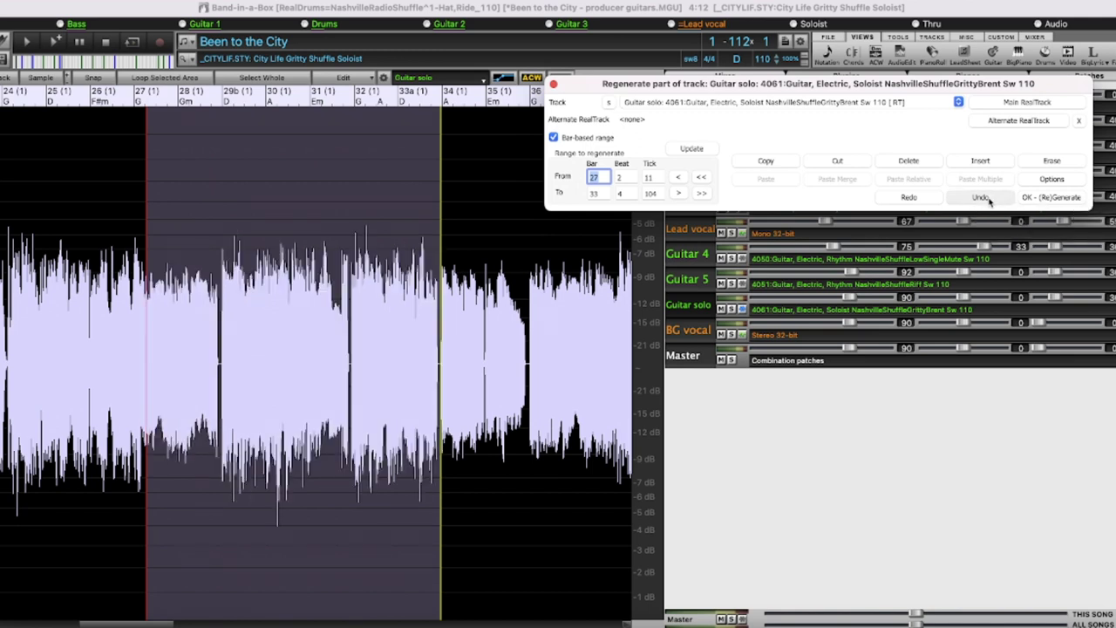
# Play the restored solo take from bar 27, undo one more regeneration, and play again from bar 27
pyautogui.click(145, 328)
pyautogui.press('space')
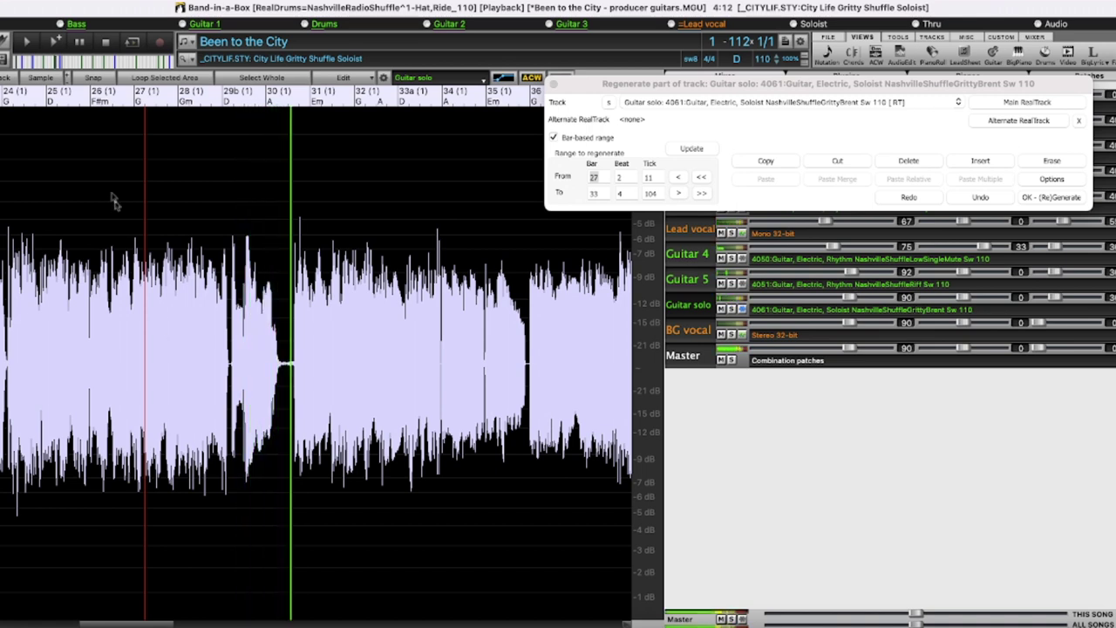
pyautogui.click(973, 199)
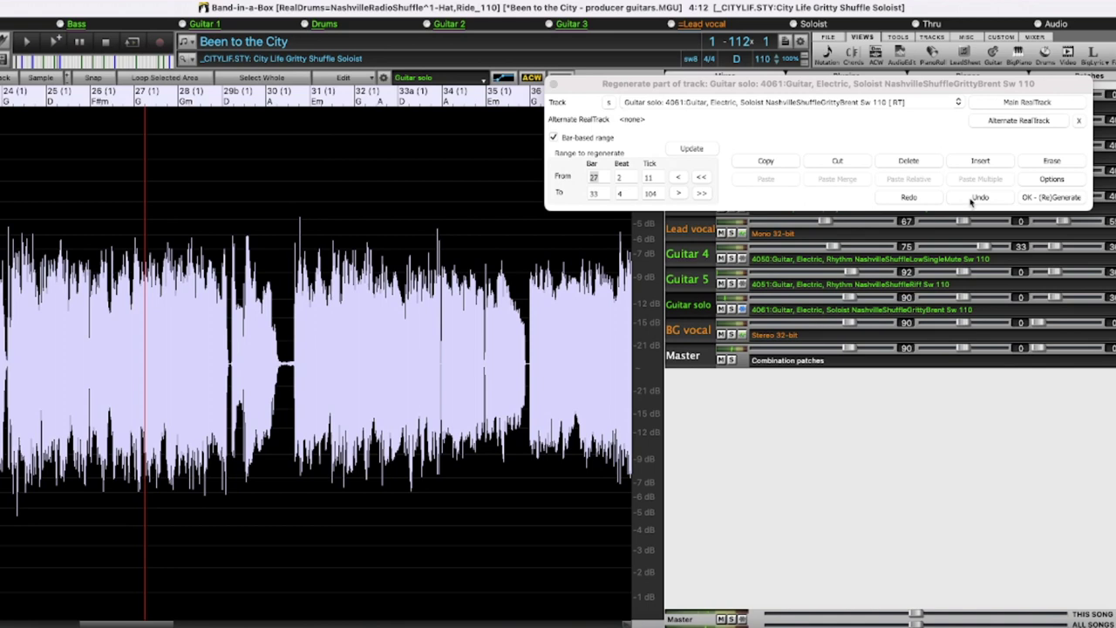
pyautogui.click(972, 199)
pyautogui.click(154, 307)
pyautogui.press('space')
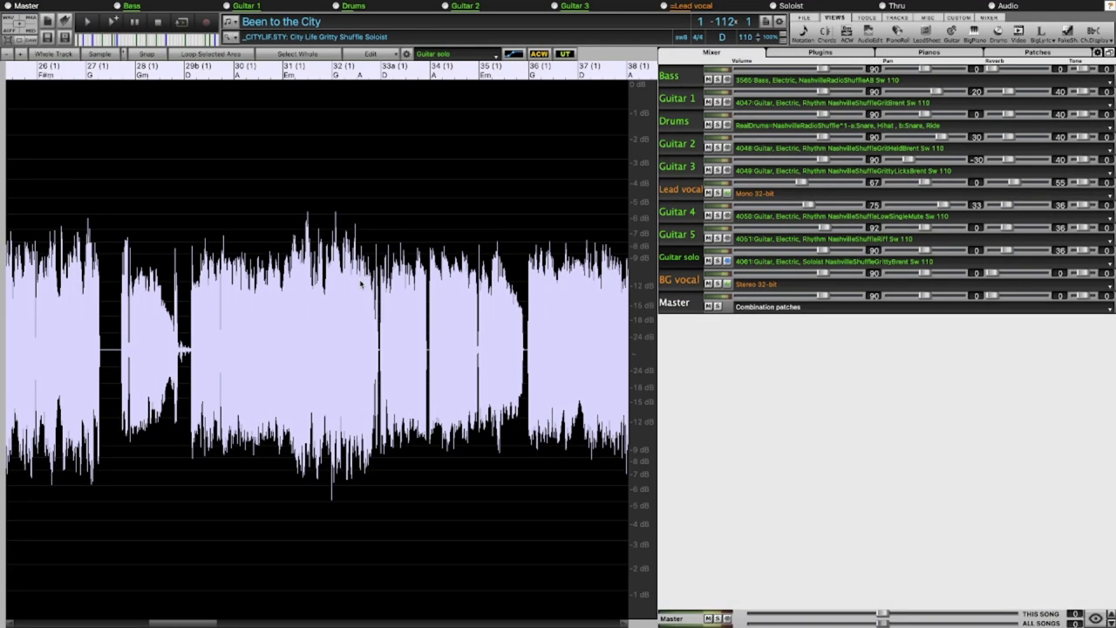
# Play the full mix from the middle of bar 27 to check the start of the regenerated solo
pyautogui.click(113, 331)
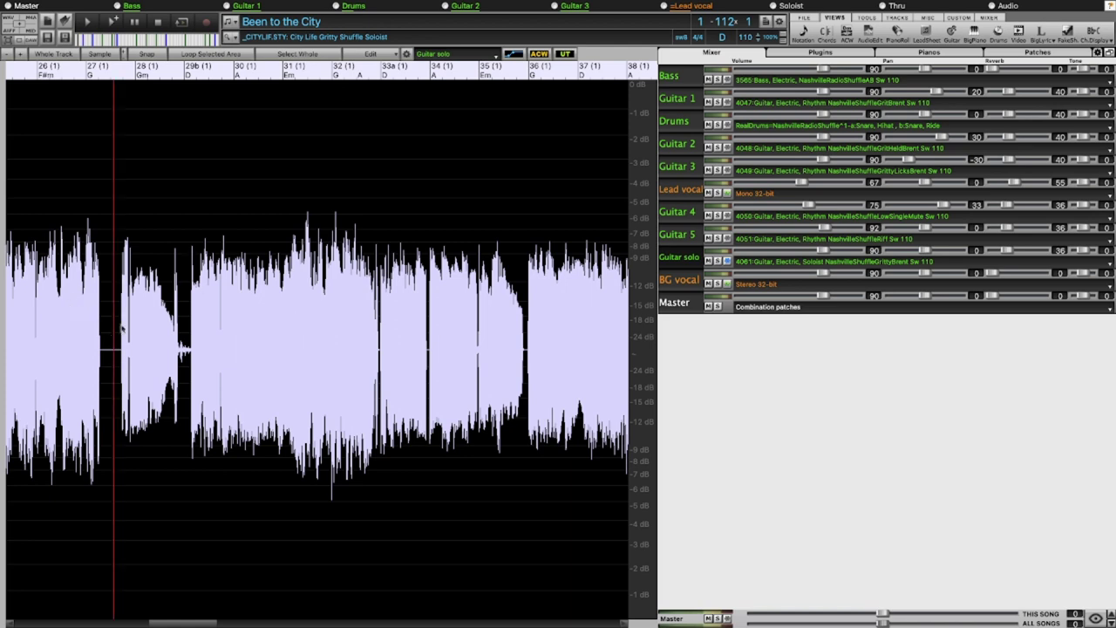
pyautogui.click(119, 325)
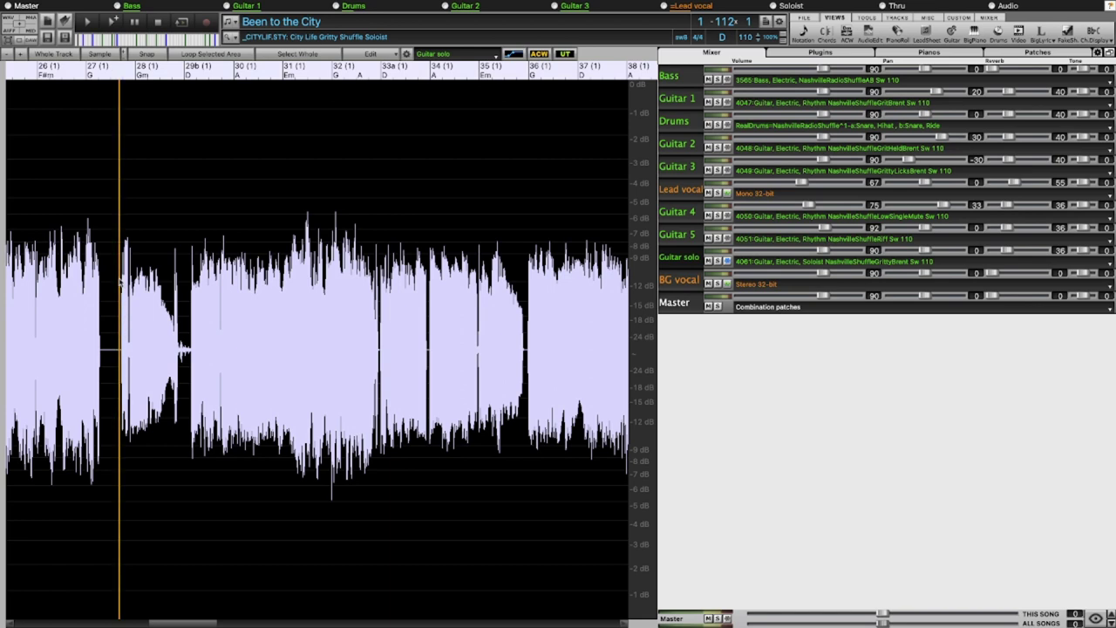
pyautogui.press('space')
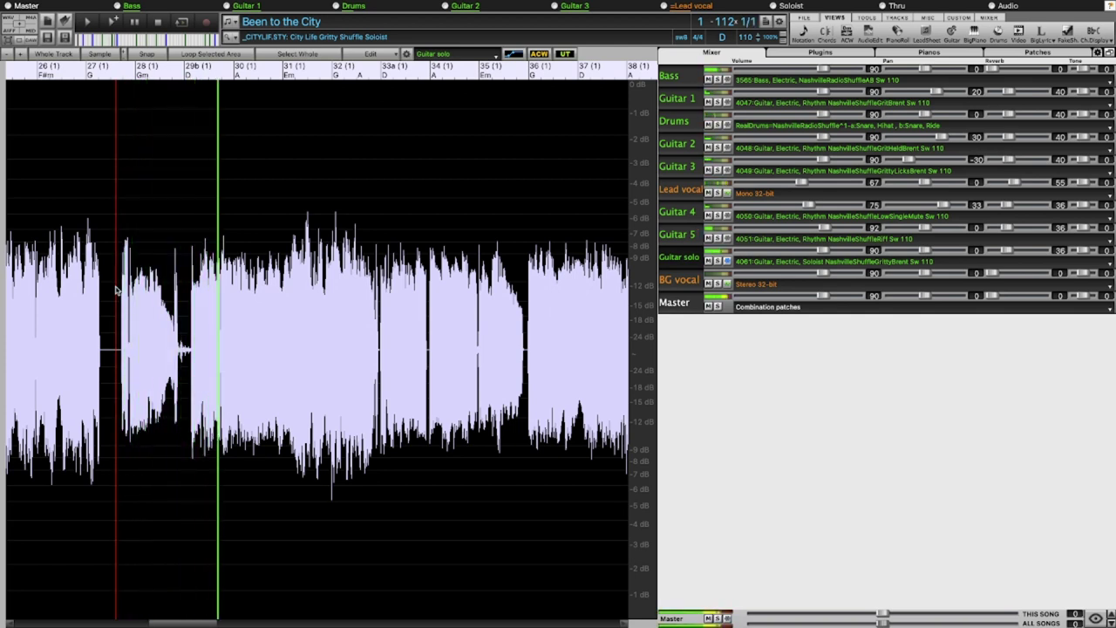
pyautogui.press('space')
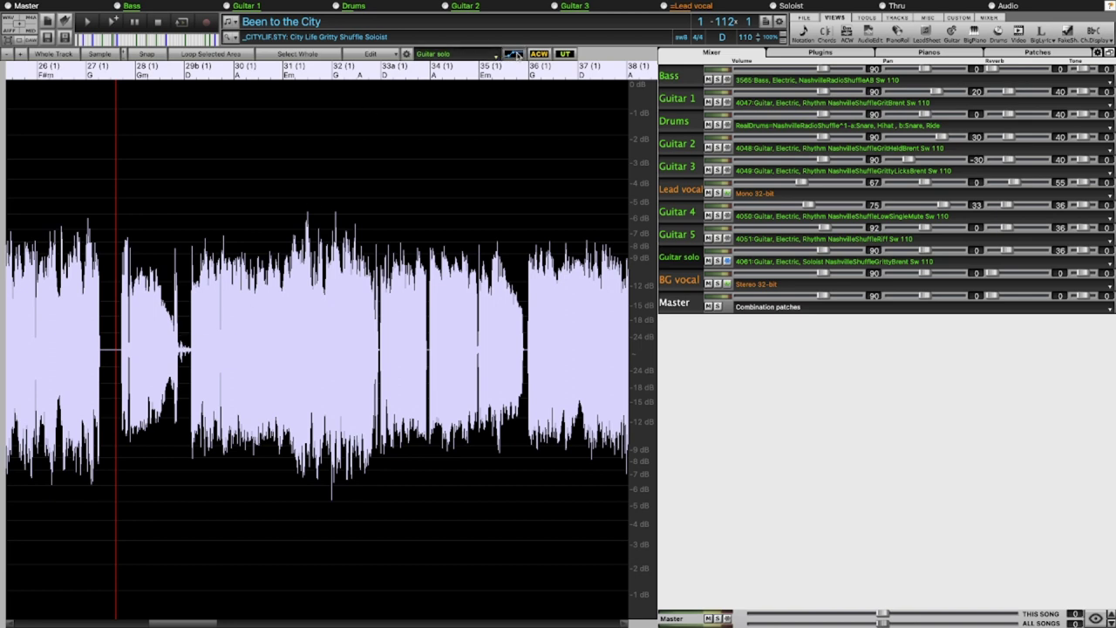
# Show the Guitar solo volume envelope, lower the opening from mid bar 27 to bar 29 to about -3 dB, and play it
pyautogui.click(515, 54)
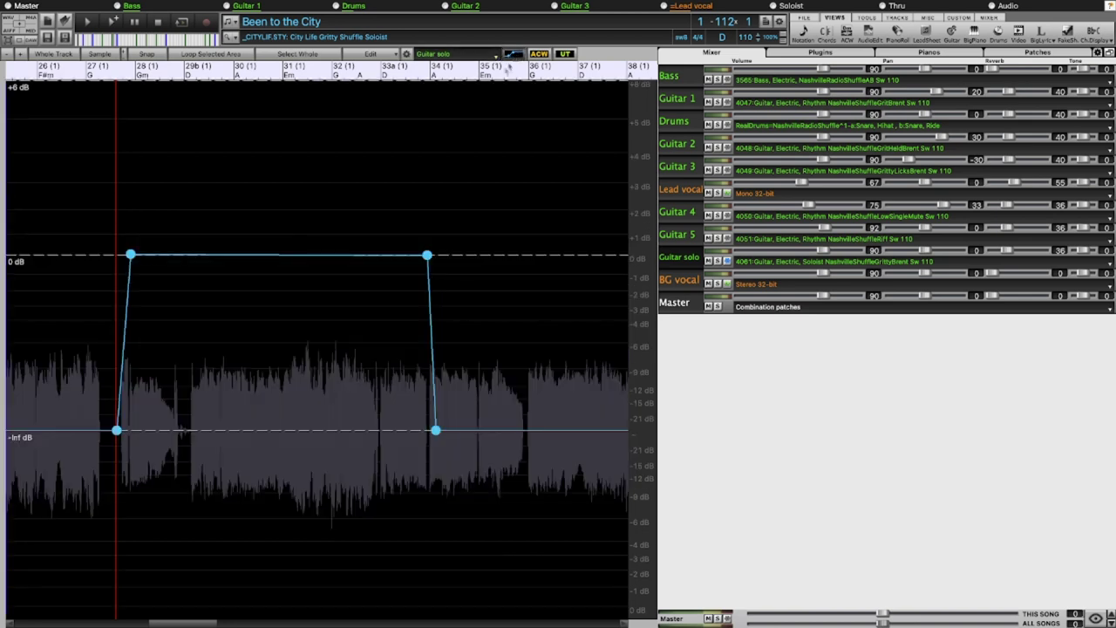
pyautogui.click(196, 256)
pyautogui.moveTo(193, 255); pyautogui.dragTo(181, 304)
pyautogui.moveTo(130, 256); pyautogui.dragTo(118, 307)
pyautogui.press('space')
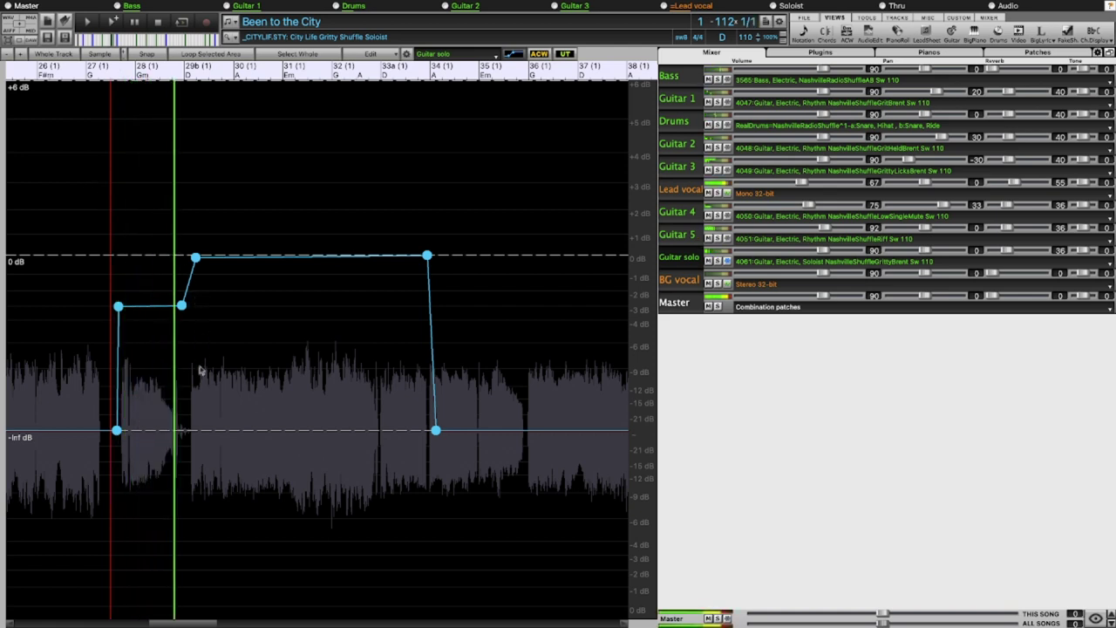
pyautogui.press('space')
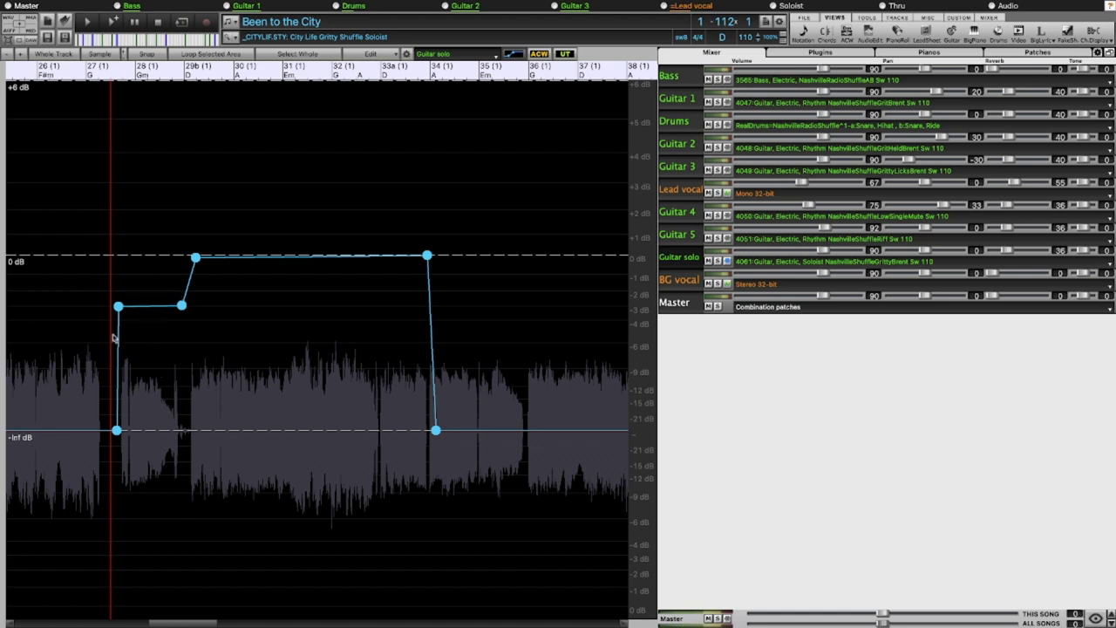
# Move the envelope point before bar 29 to bar 28 at about -1 dB, and play from the start of bar 27
pyautogui.moveTo(182, 304); pyautogui.dragTo(154, 276)
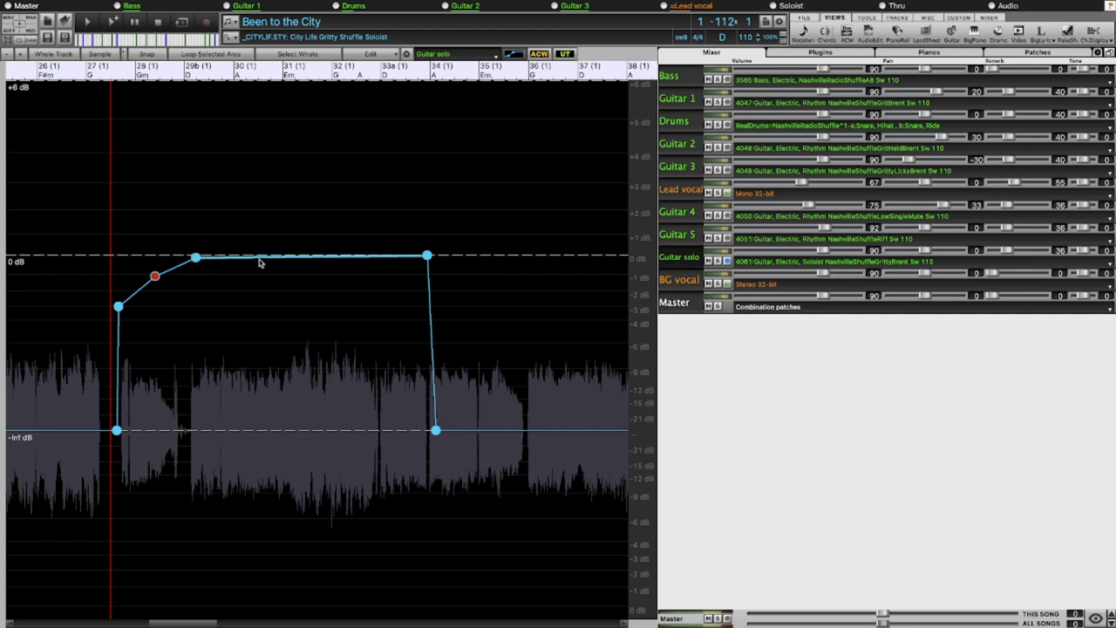
pyautogui.click(97, 251)
pyautogui.press('space')
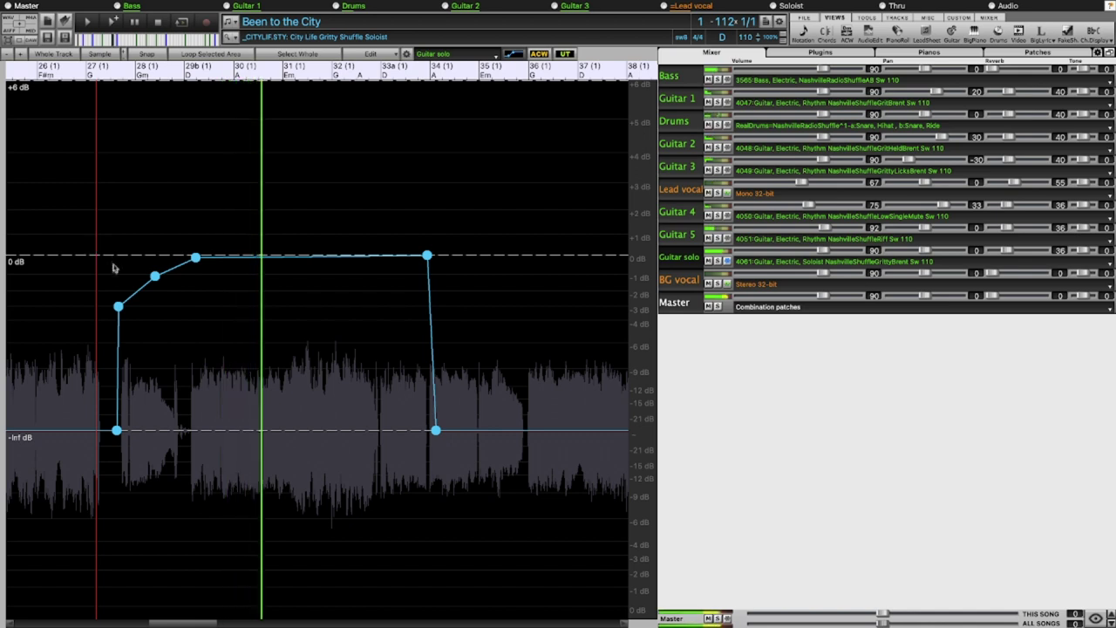
# Stop playback, turn off the volume envelope display for Guitar solo, and place the cursor in the middle of bar 33
pyautogui.click(386, 402)
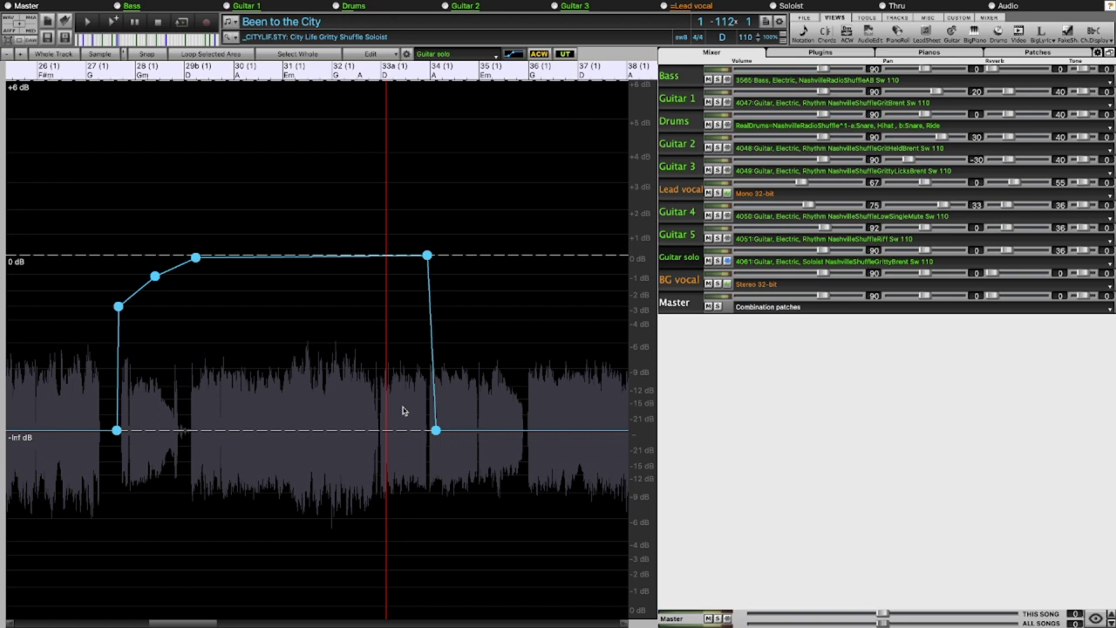
pyautogui.click(518, 56)
pyautogui.click(402, 319)
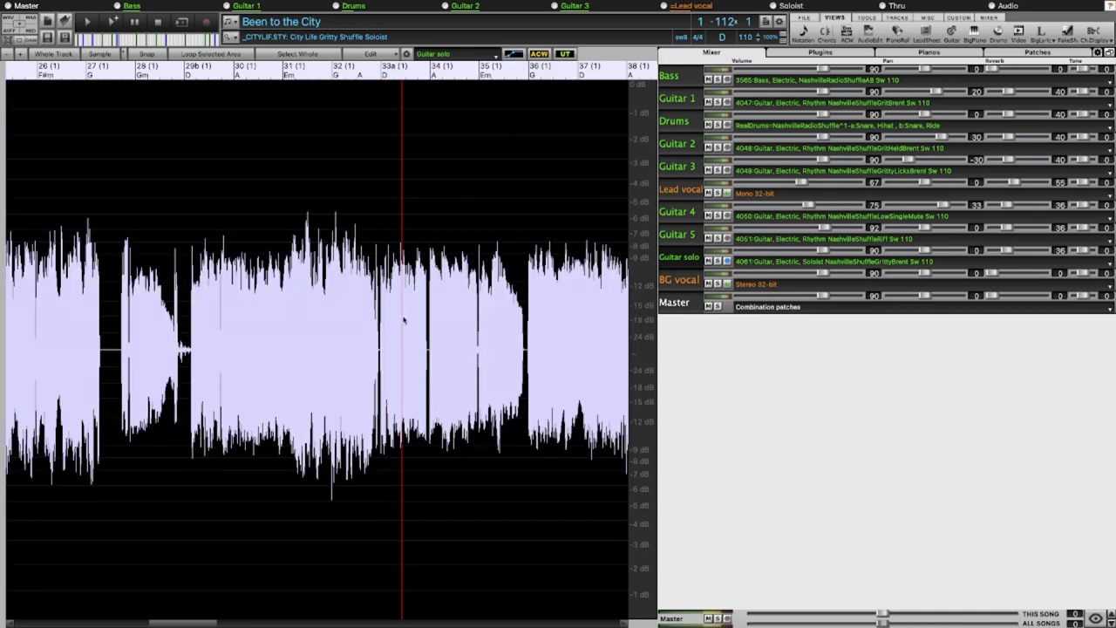
pyautogui.scroll(-2, 402, 321)
pyautogui.scroll(3, 395, 321)
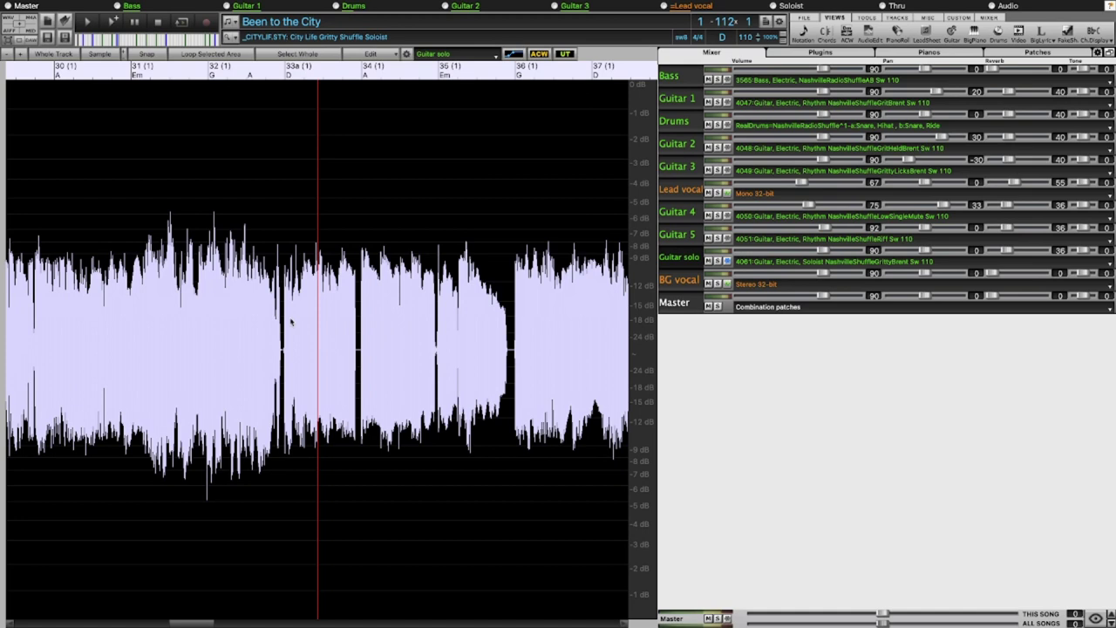
# Play the mix from the start of bar 33 to check the end of the guitar solo
pyautogui.click(283, 316)
pyautogui.press('space')
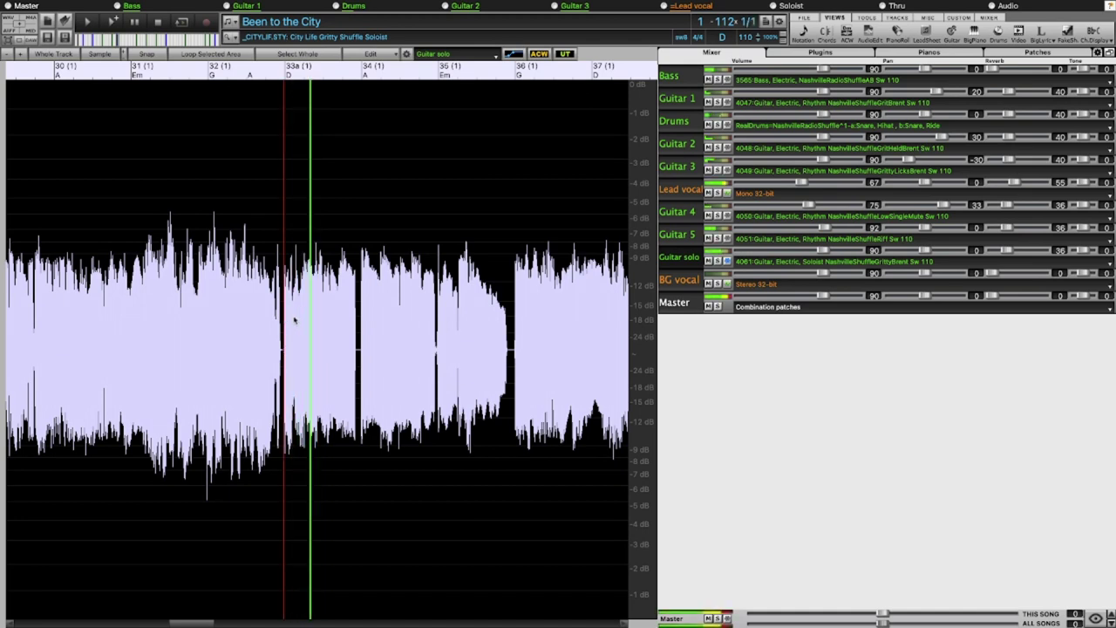
pyautogui.press('space')
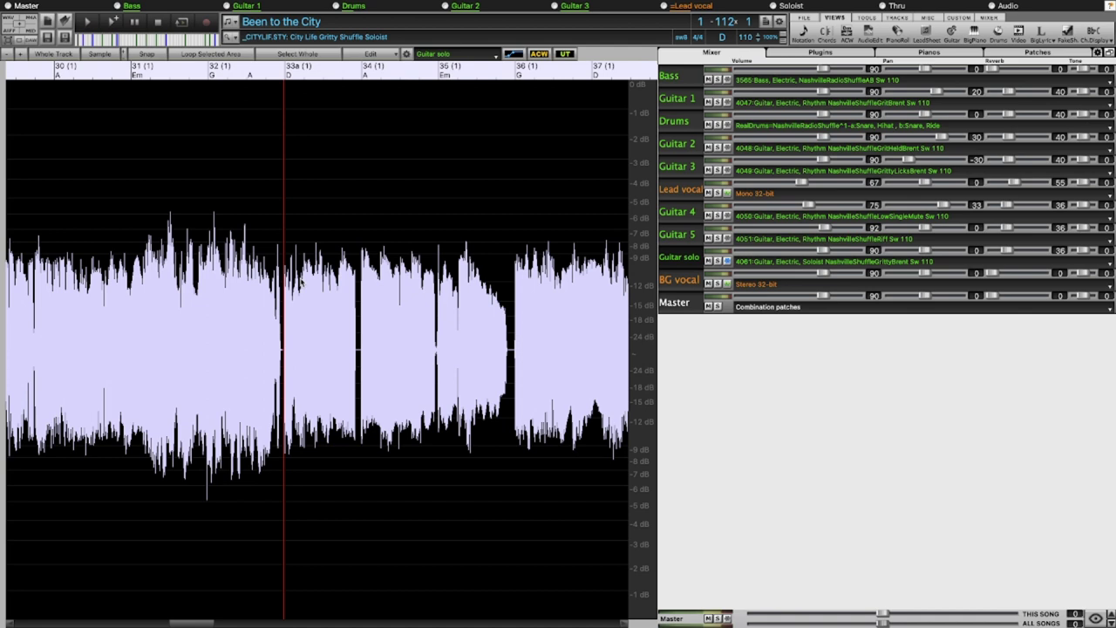
# Copy the Guitar solo audio from bar 33 beat 1 tick 98 to beat 4 tick 93 and paste it slightly earlier, at bar 32 beat 4 tick 106
pyautogui.moveTo(300, 283); pyautogui.dragTo(357, 279)
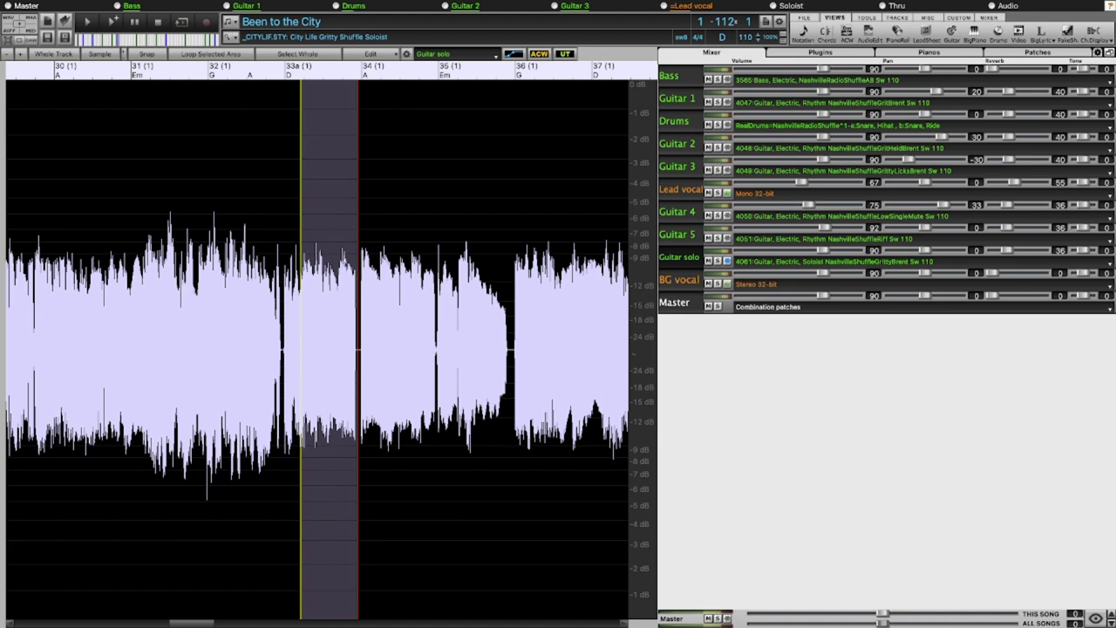
pyautogui.doubleClick(314, 234)
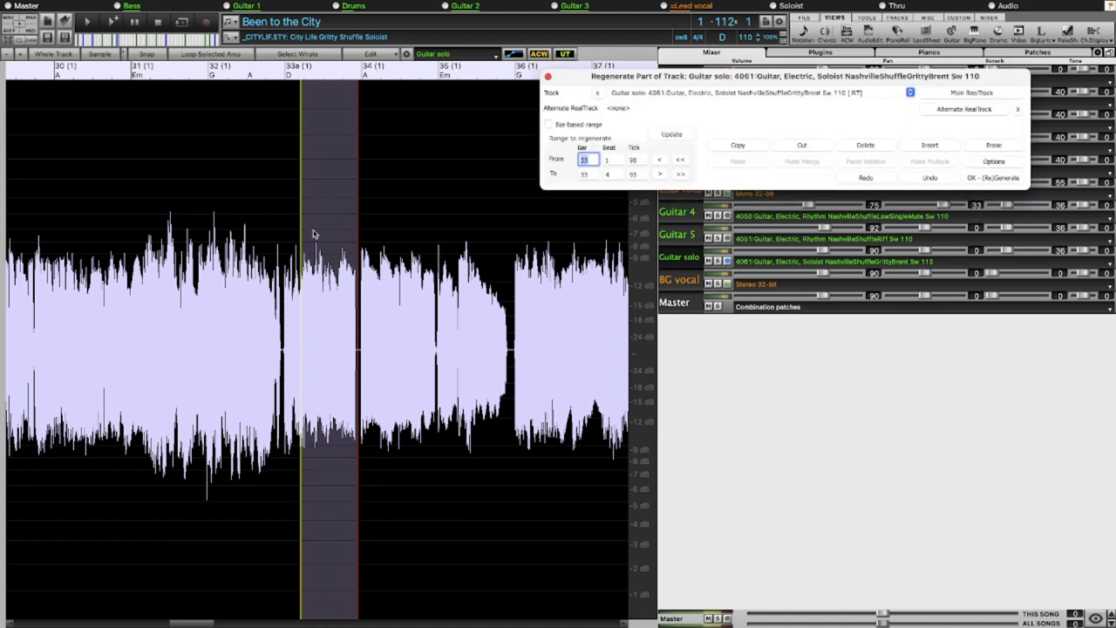
pyautogui.moveTo(636, 79); pyautogui.dragTo(490, 116)
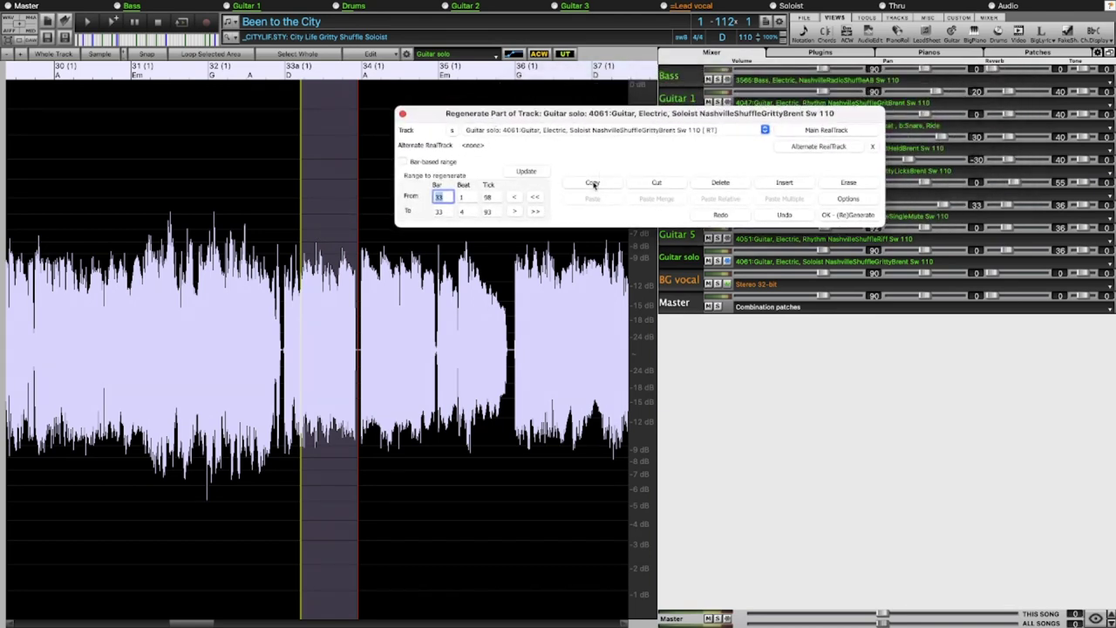
pyautogui.click(593, 183)
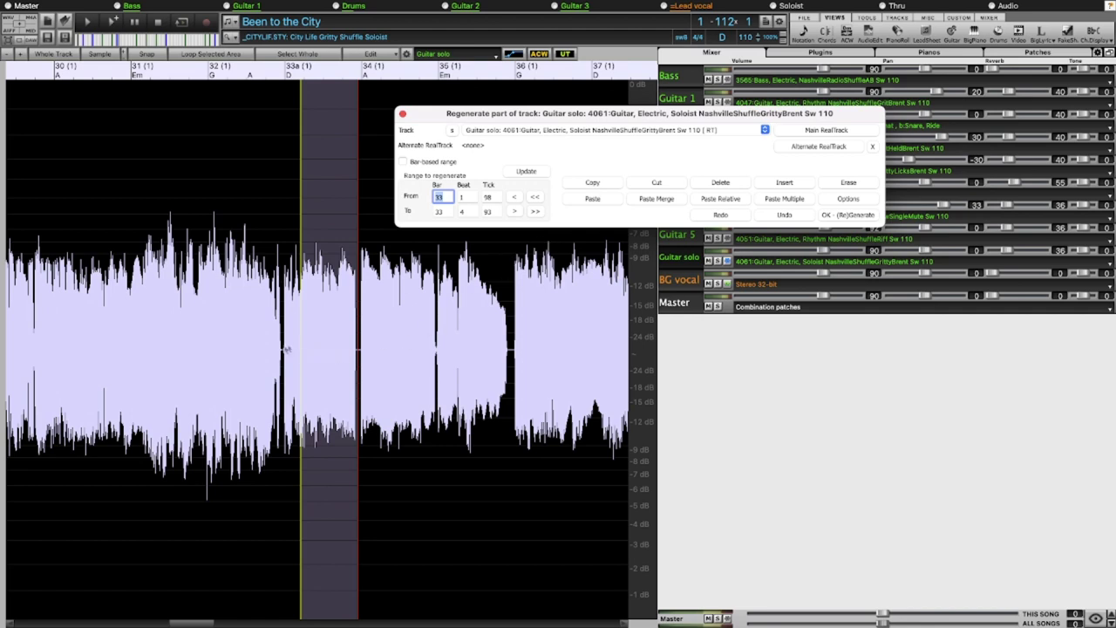
pyautogui.moveTo(281, 352); pyautogui.dragTo(358, 356)
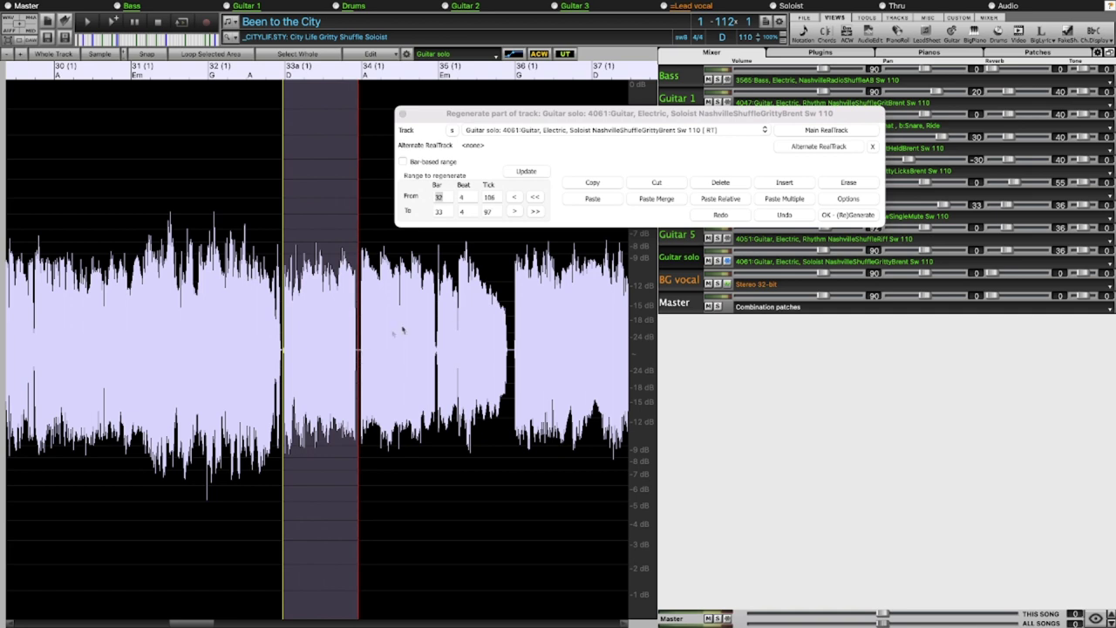
pyautogui.click(598, 201)
# Play the pasted solo phrase from late in bar 31 and again from early in bar 32
pyautogui.click(198, 293)
pyautogui.press('space')
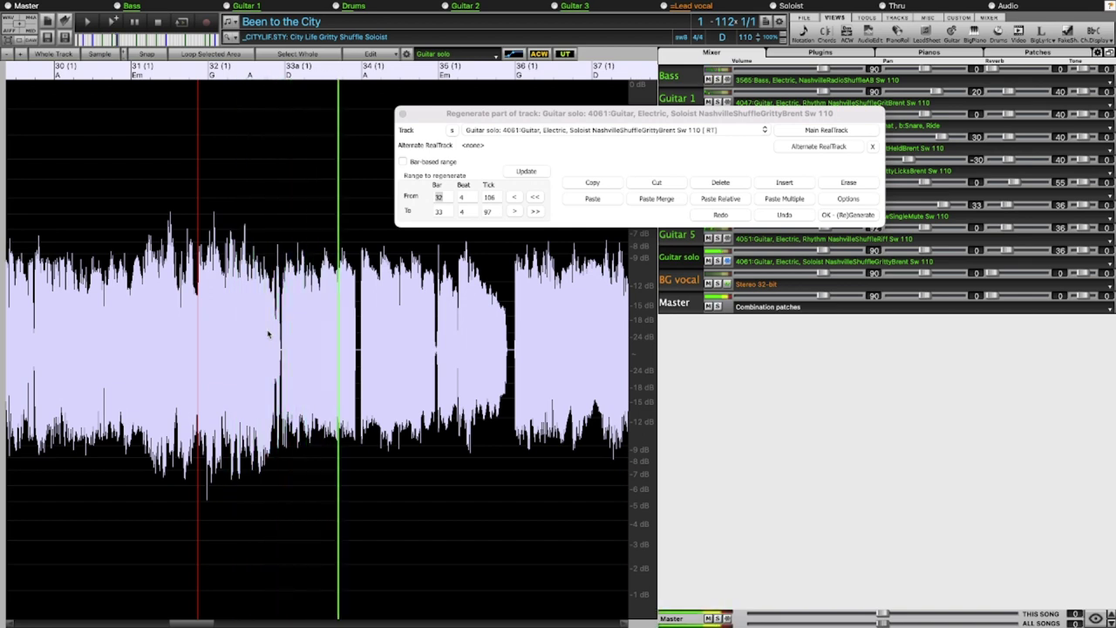
pyautogui.click(226, 297)
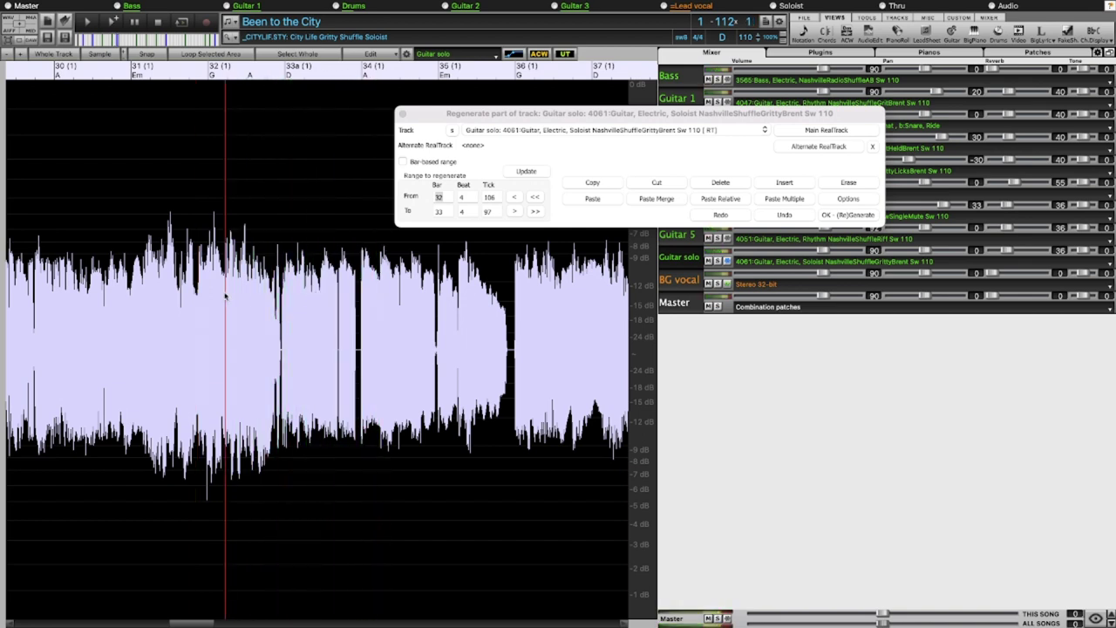
pyautogui.press('space')
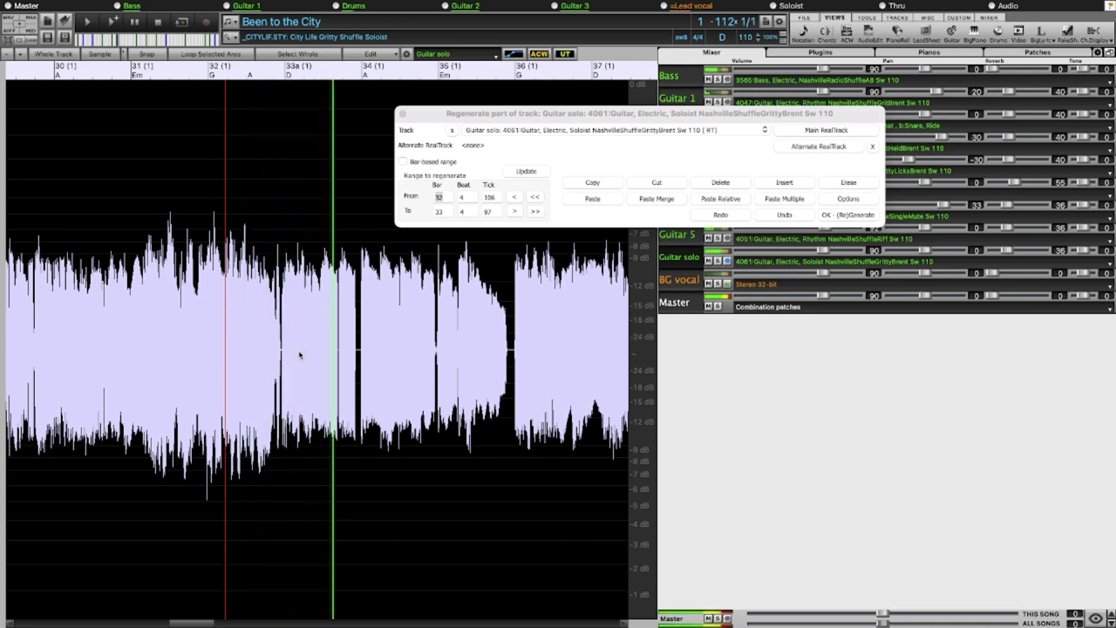
pyautogui.press('space')
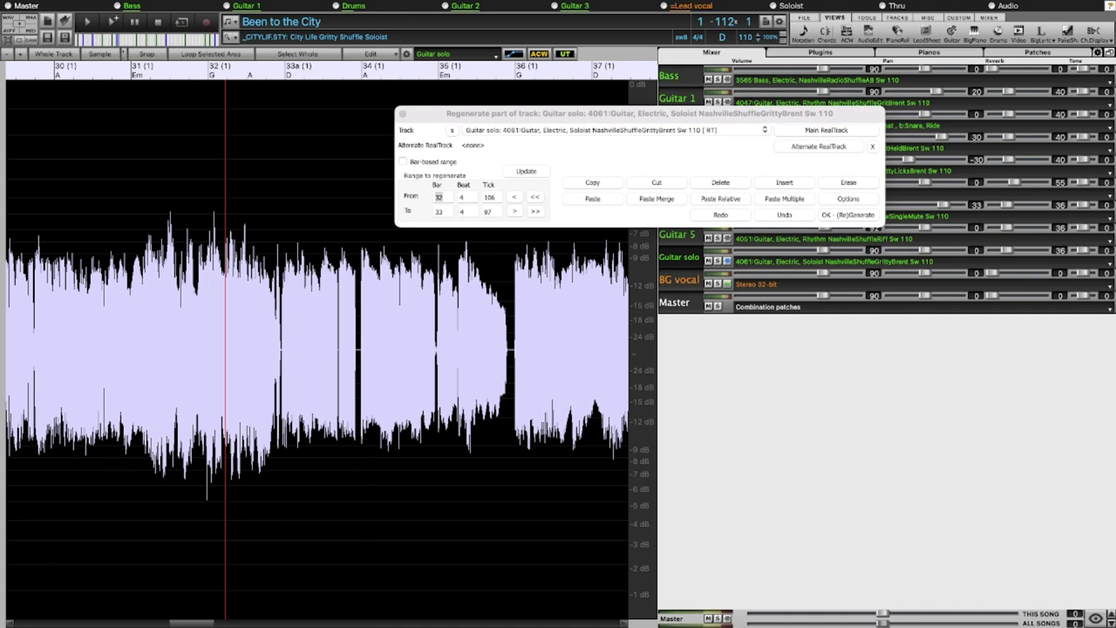
# Erase the leftover Guitar solo fragment from bar 33 beat 3 tick 94 to beat 4 tick 108
pyautogui.moveTo(358, 291); pyautogui.dragTo(338, 290)
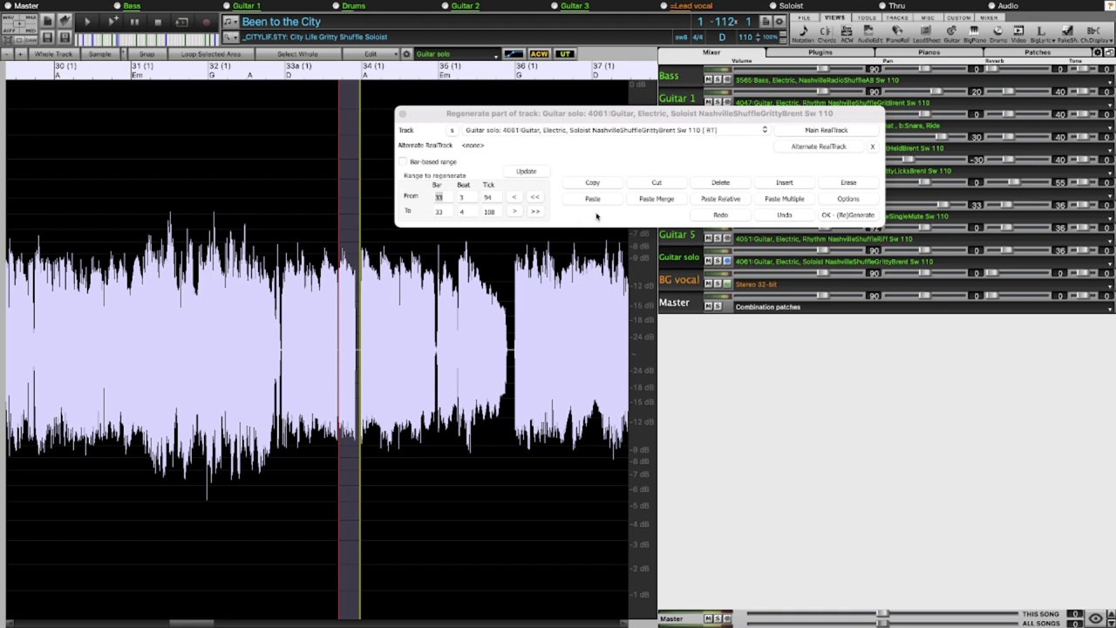
pyautogui.click(600, 117)
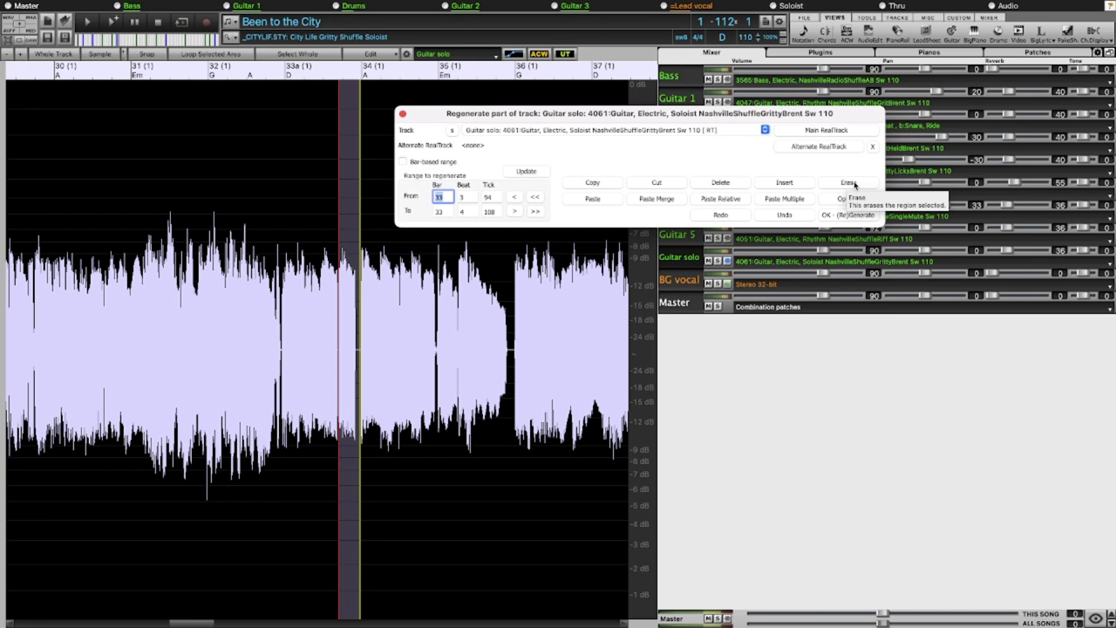
pyautogui.click(854, 184)
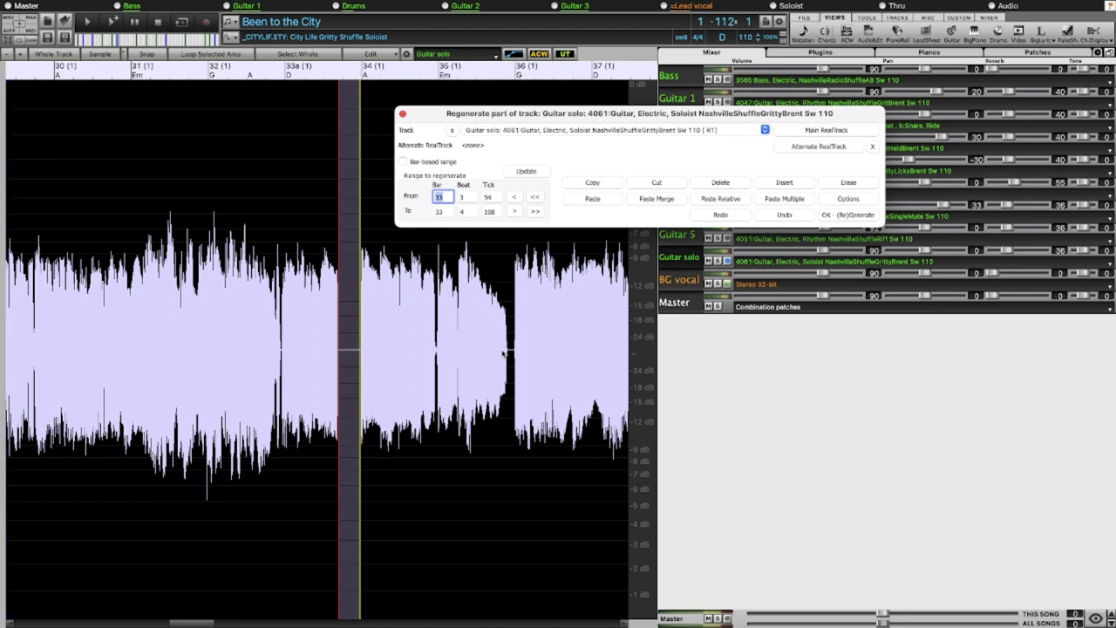
# Erase the Guitar solo from bar 33 beat 4 tick 80 to bar 35 beat 4 tick 110 and close the regenerate dialog
pyautogui.moveTo(513, 353); pyautogui.dragTo(356, 356)
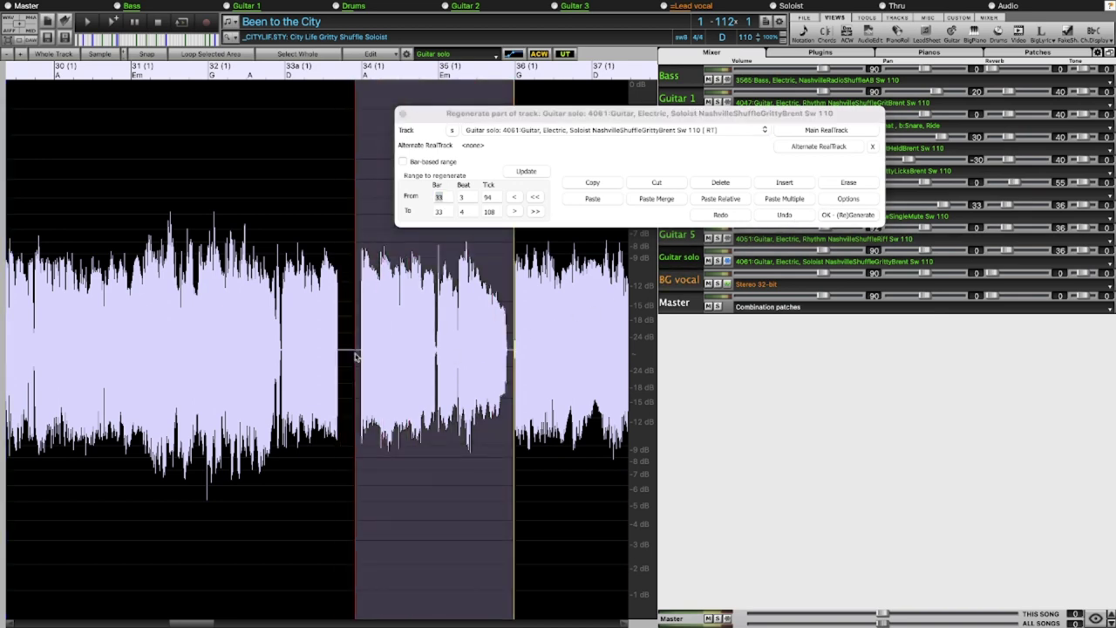
pyautogui.click(862, 183)
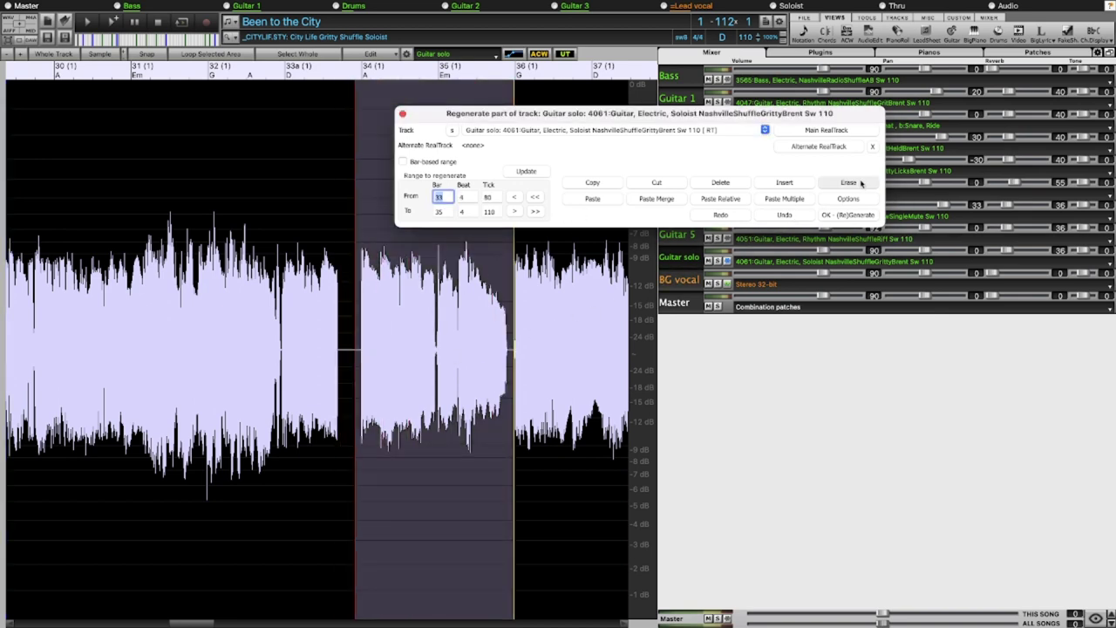
pyautogui.click(862, 183)
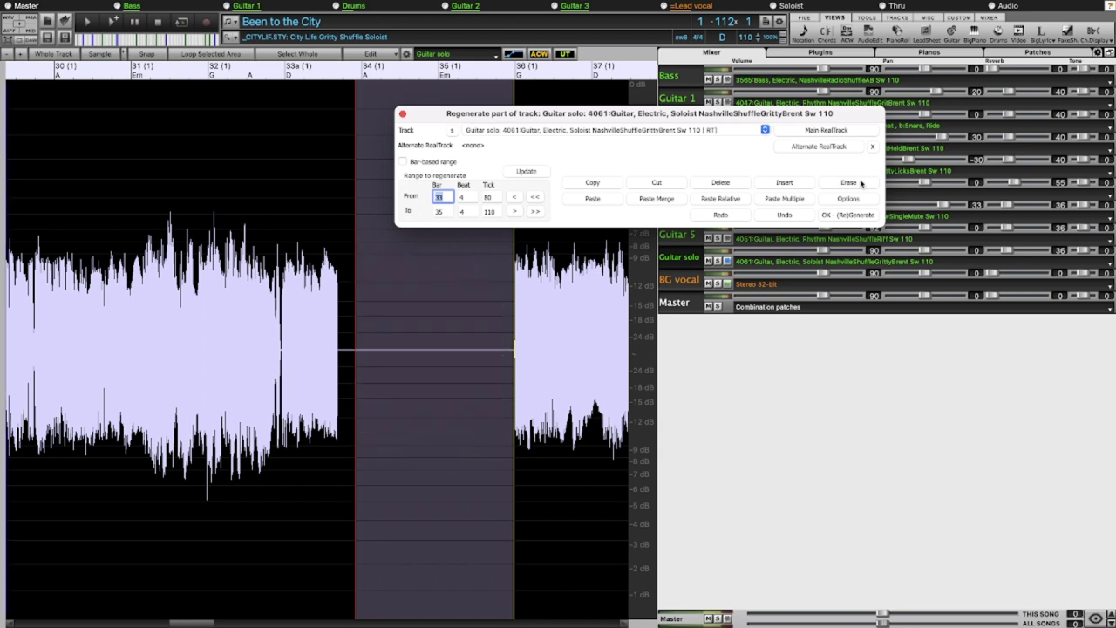
pyautogui.click(403, 114)
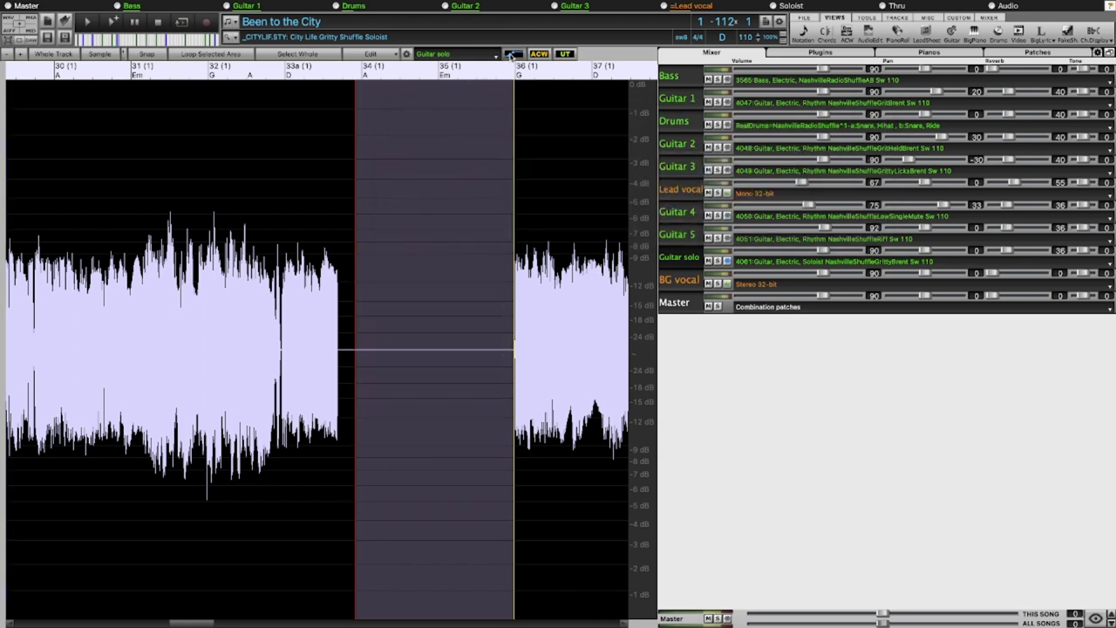
# Show the Guitar solo volume envelope and play from bar 31 to check the solo's new ending
pyautogui.click(513, 55)
pyautogui.click(149, 342)
pyautogui.press('space')
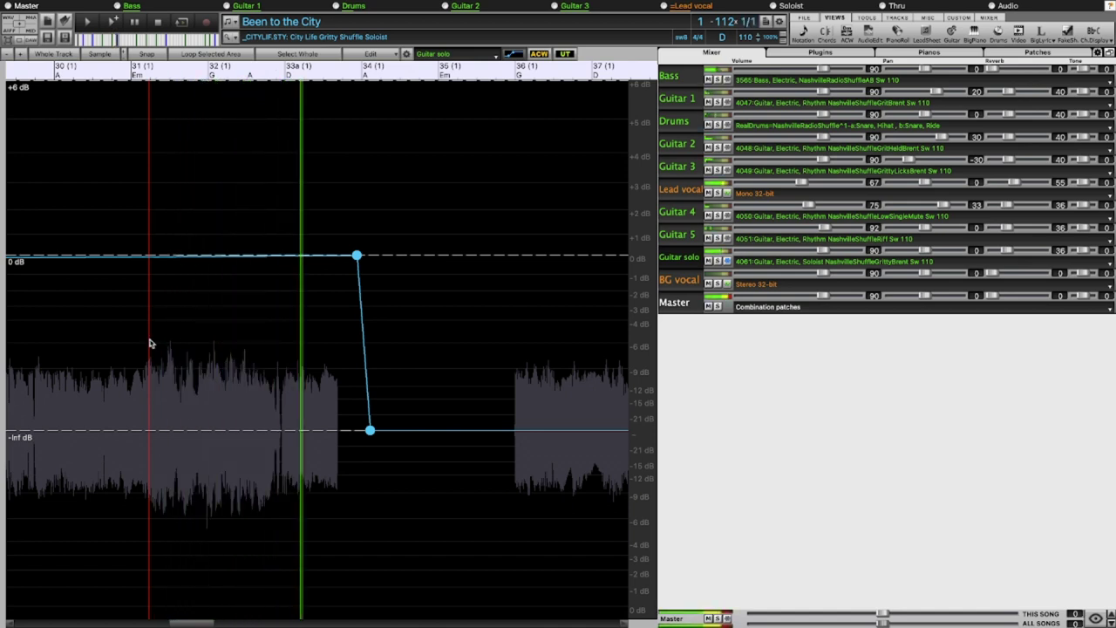
pyautogui.press('space')
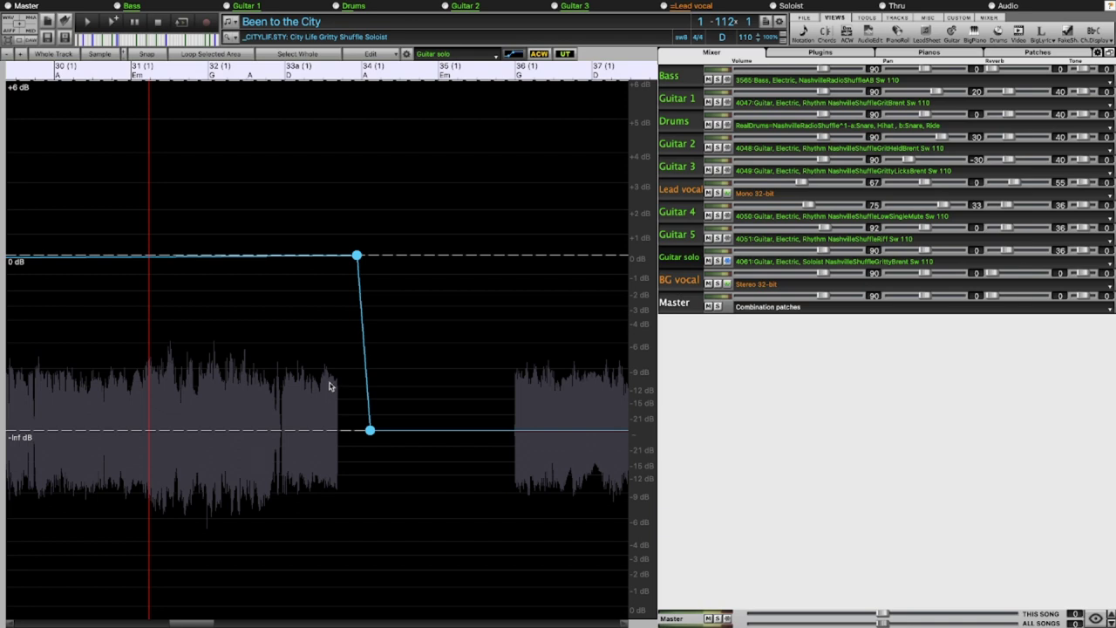
# Hide the volume envelope and delete the last bit of Guitar solo audio from the middle of bar 33 onward
pyautogui.click(513, 53)
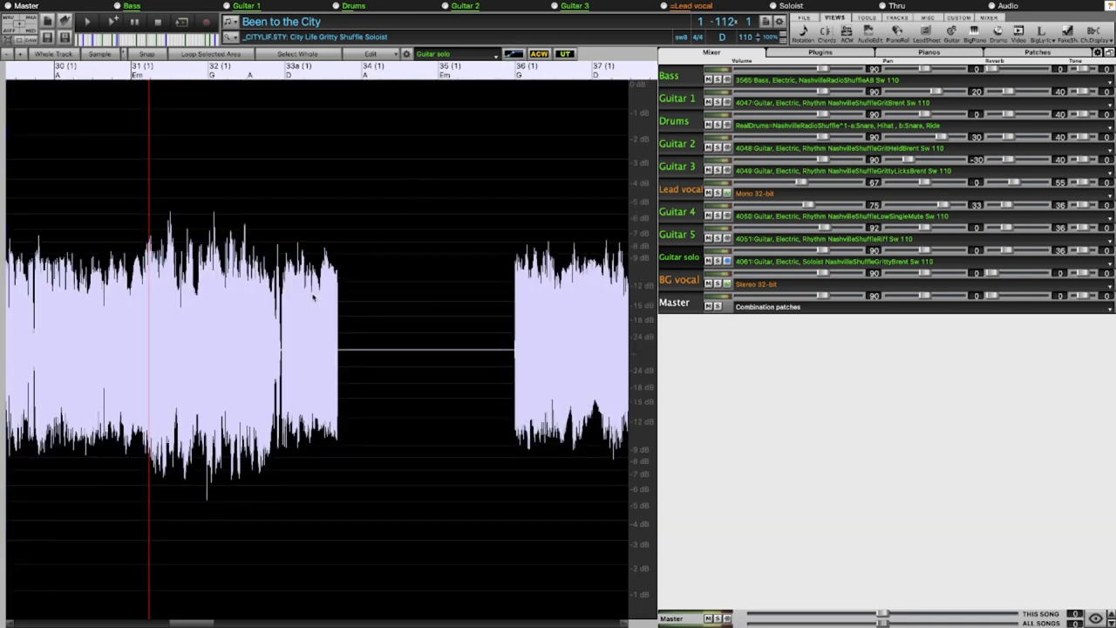
pyautogui.click(320, 295)
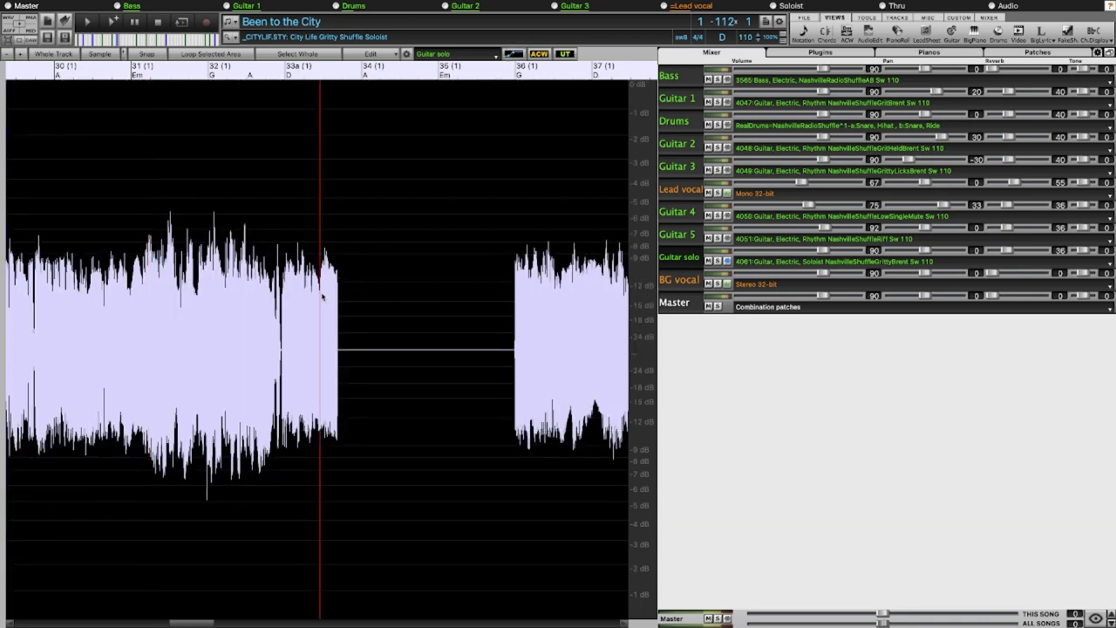
pyautogui.moveTo(350, 309); pyautogui.dragTo(320, 312)
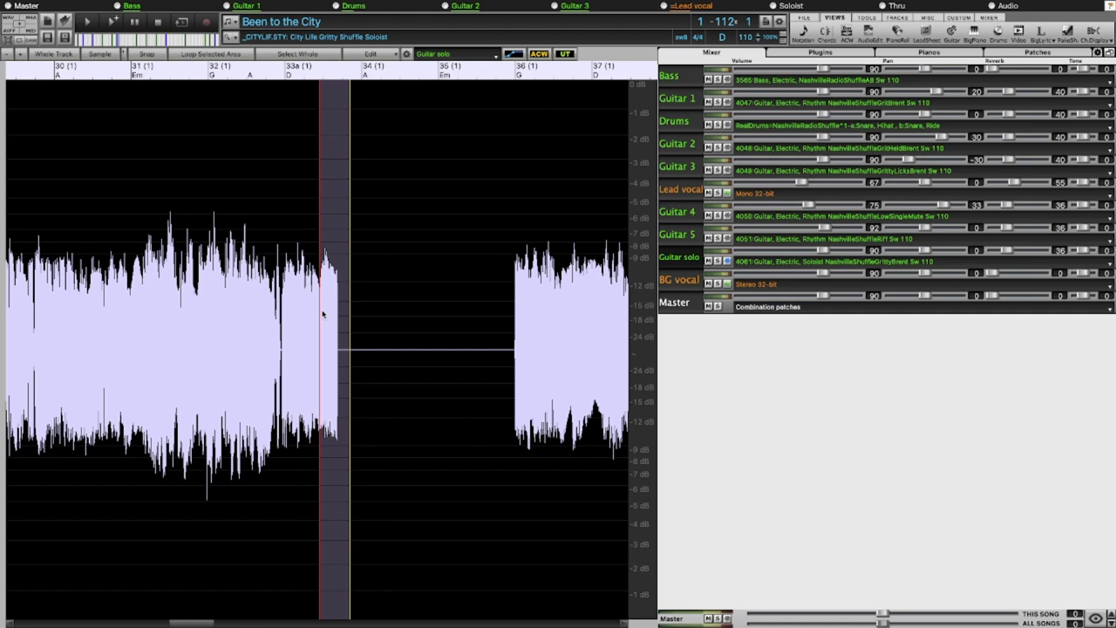
pyautogui.press('Delete')
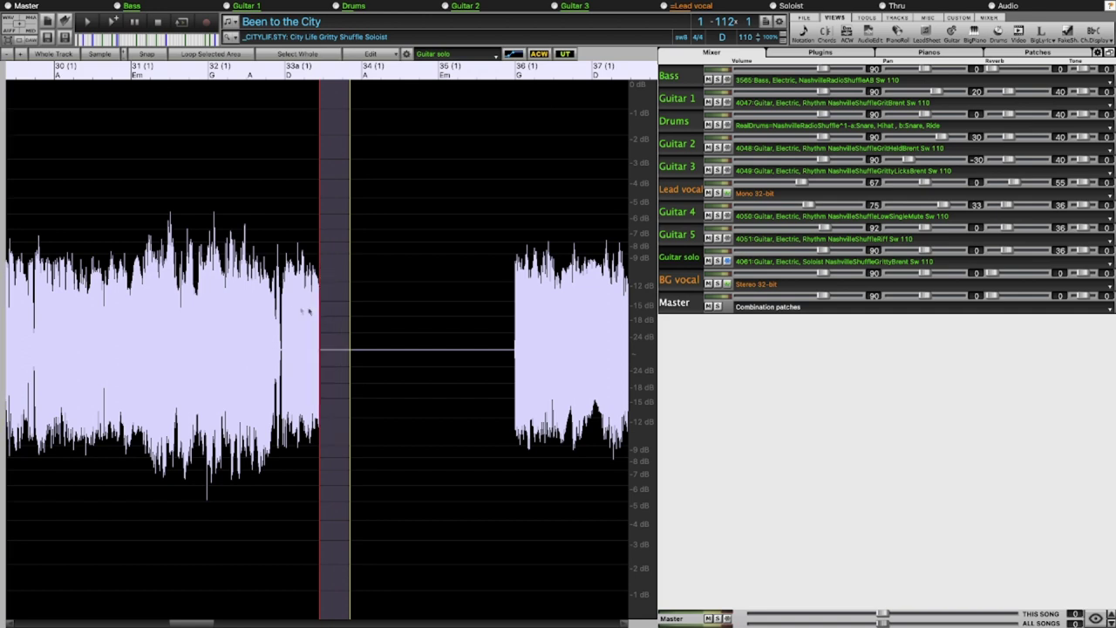
# Play from early in bar 32 to hear the shortened solo ending
pyautogui.click(241, 307)
pyautogui.press('space')
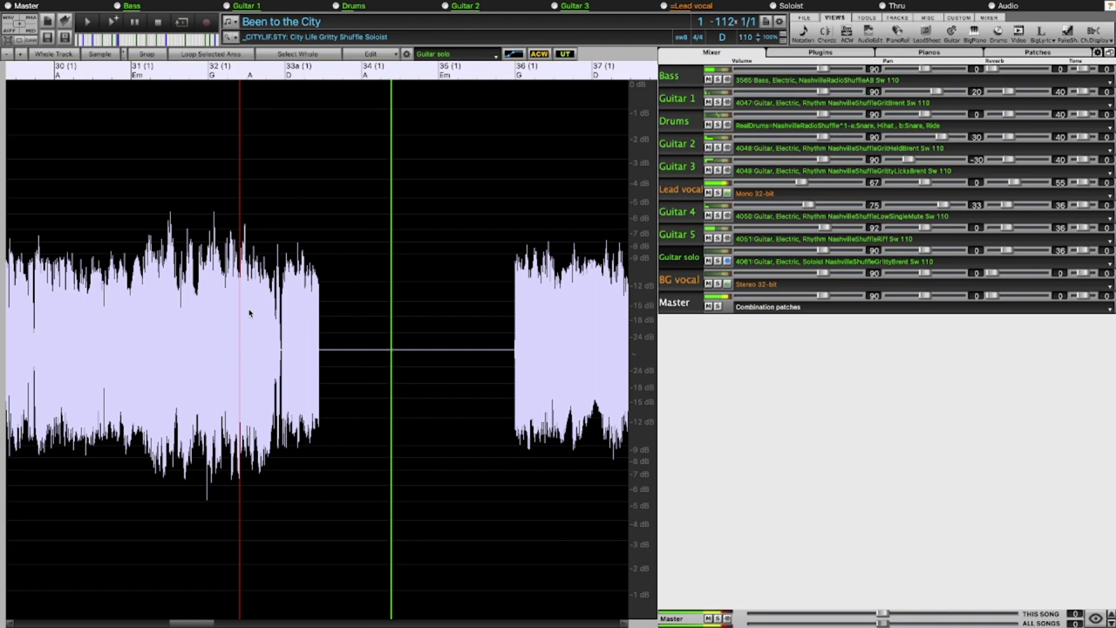
pyautogui.press('space')
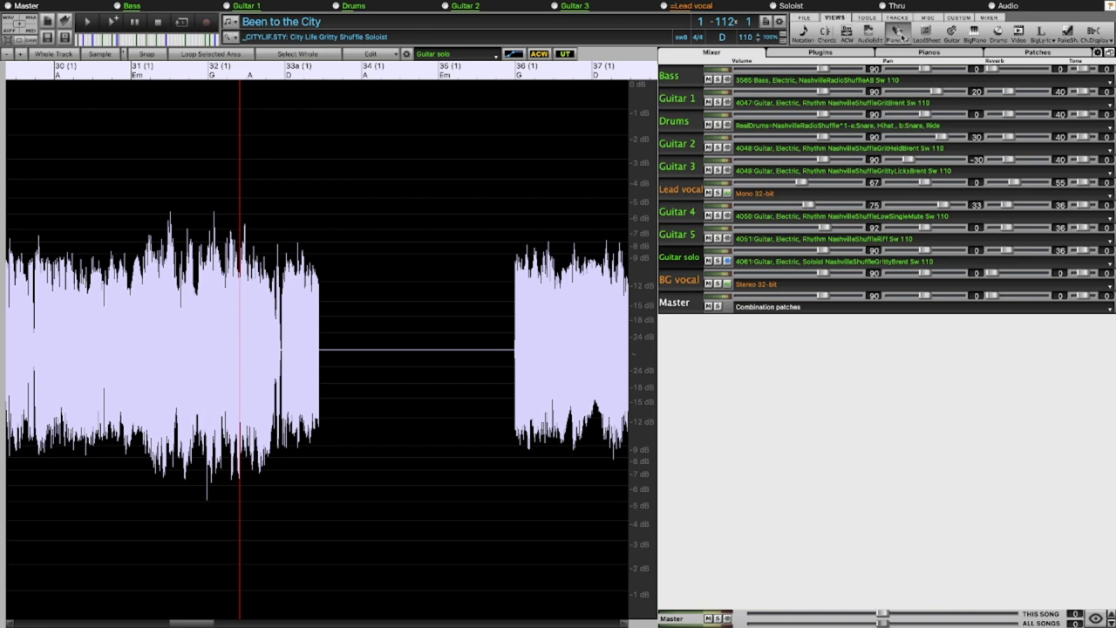
# Open the Guitar solo in the Piano Roll at bar 33 and play its notes there
pyautogui.click(897, 32)
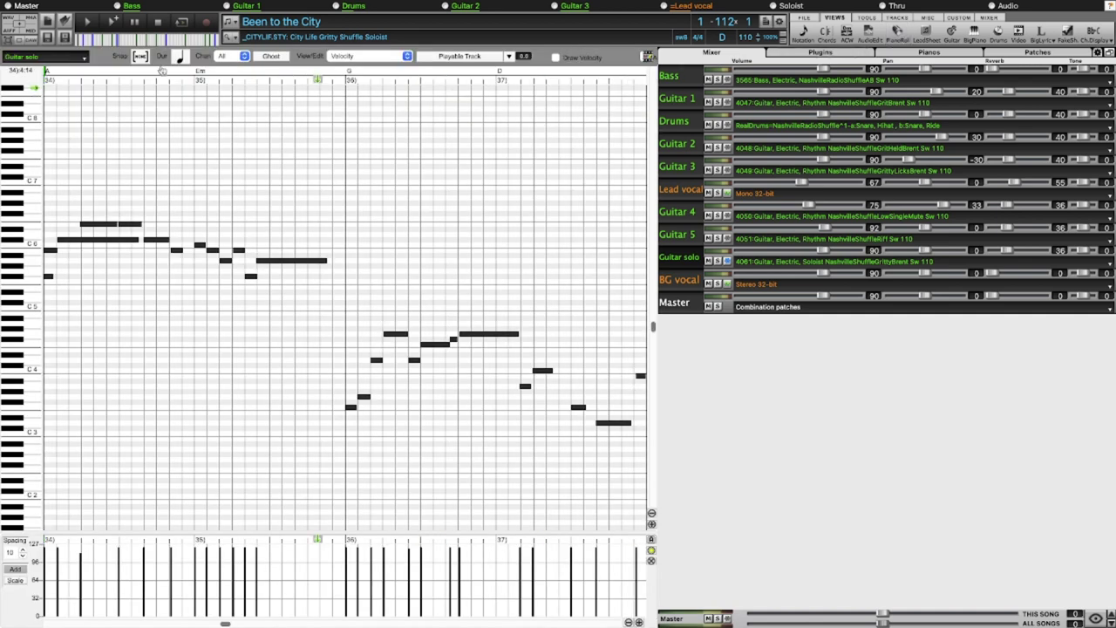
pyautogui.click(191, 78)
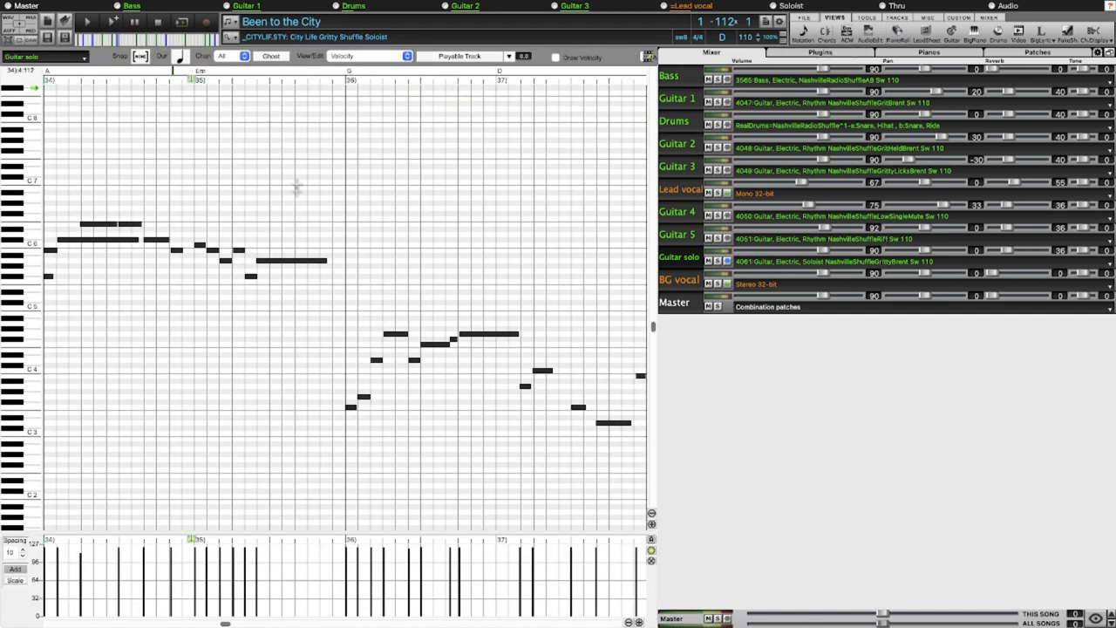
pyautogui.click(145, 158)
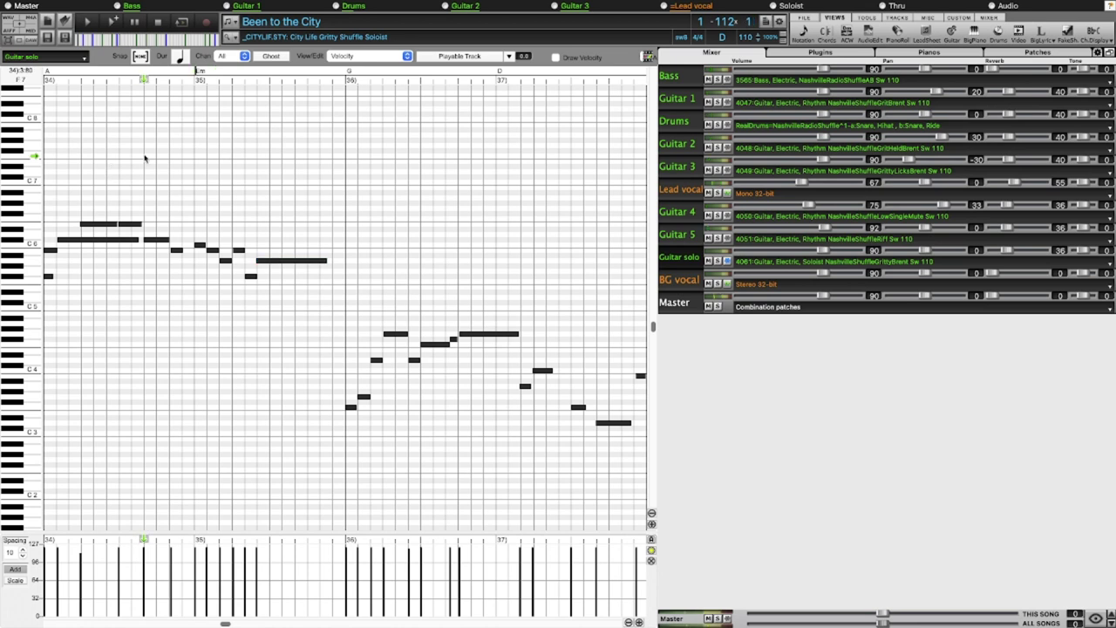
pyautogui.hscroll(3, 145, 158)
pyautogui.hscroll(-5, 159, 156)
pyautogui.hscroll(-4, 166, 154)
pyautogui.hscroll(-2, 159, 114)
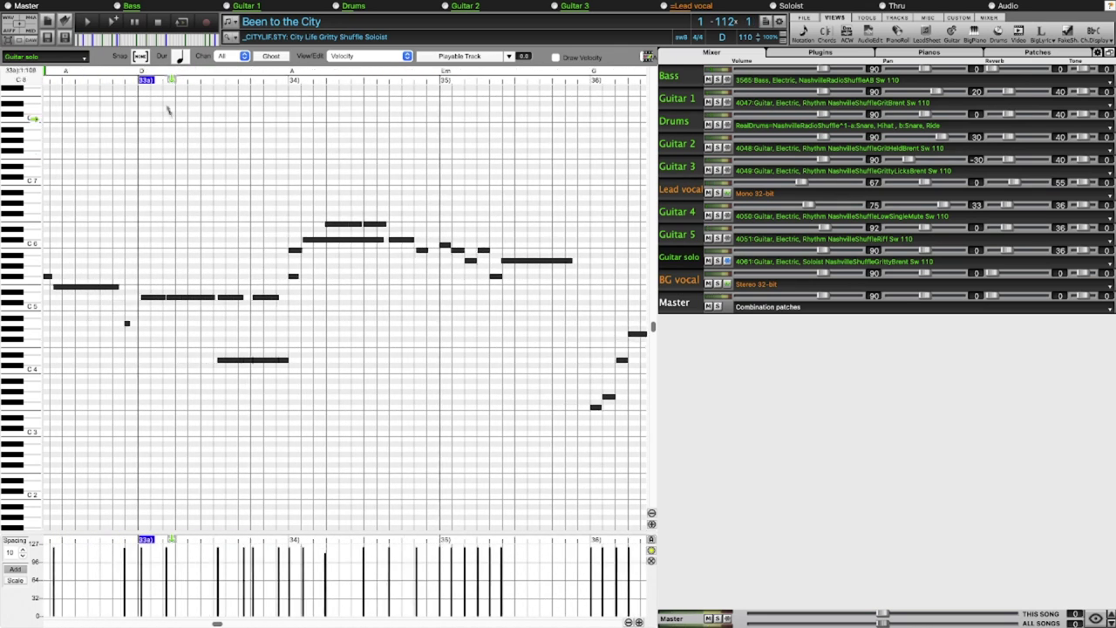
pyautogui.press('space')
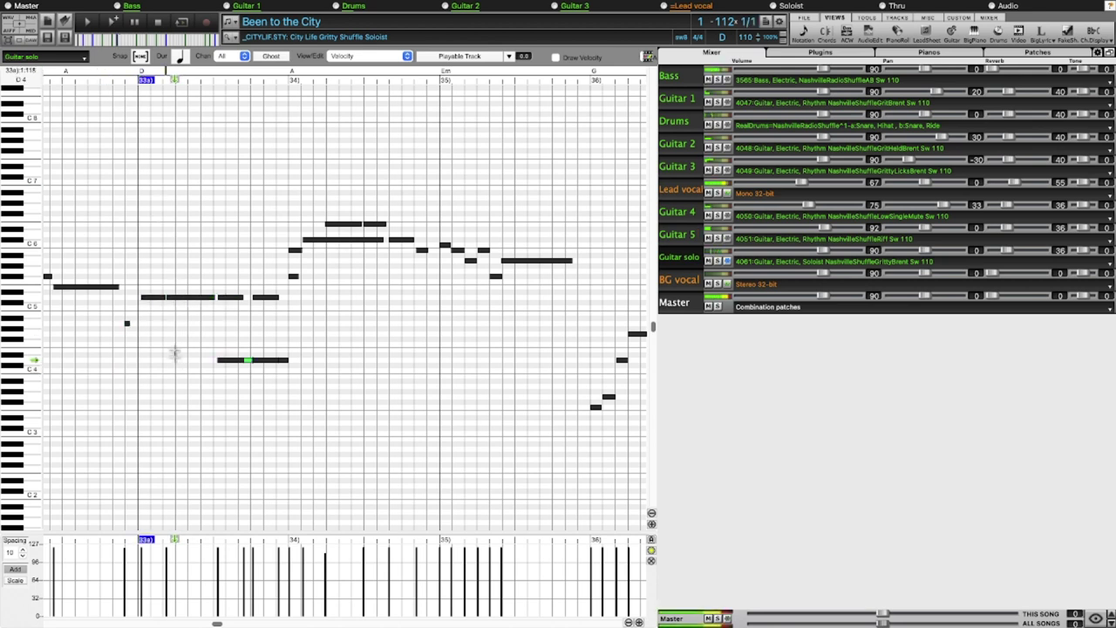
pyautogui.press('space')
# Change the second note of bar 33 in the Guitar solo to a Playable note
pyautogui.click(188, 298)
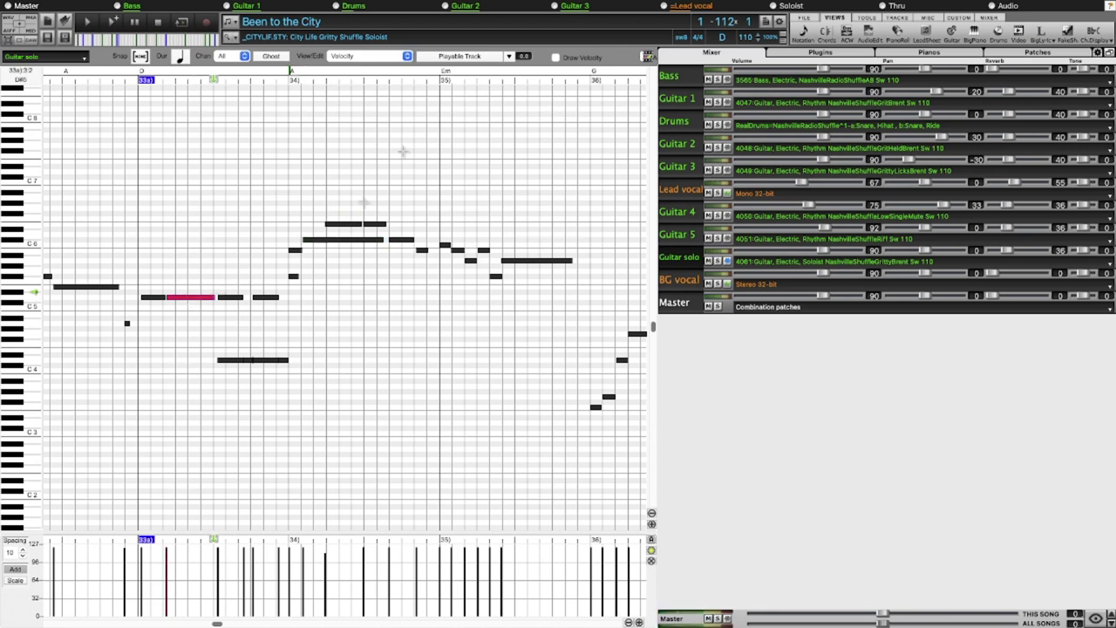
pyautogui.click(510, 56)
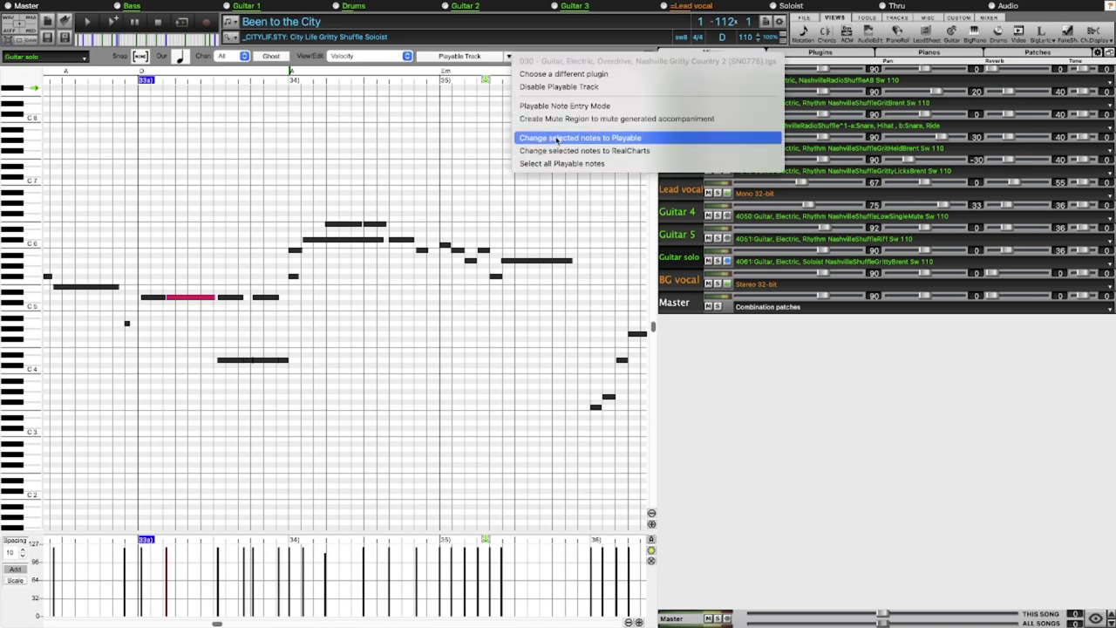
pyautogui.click(558, 140)
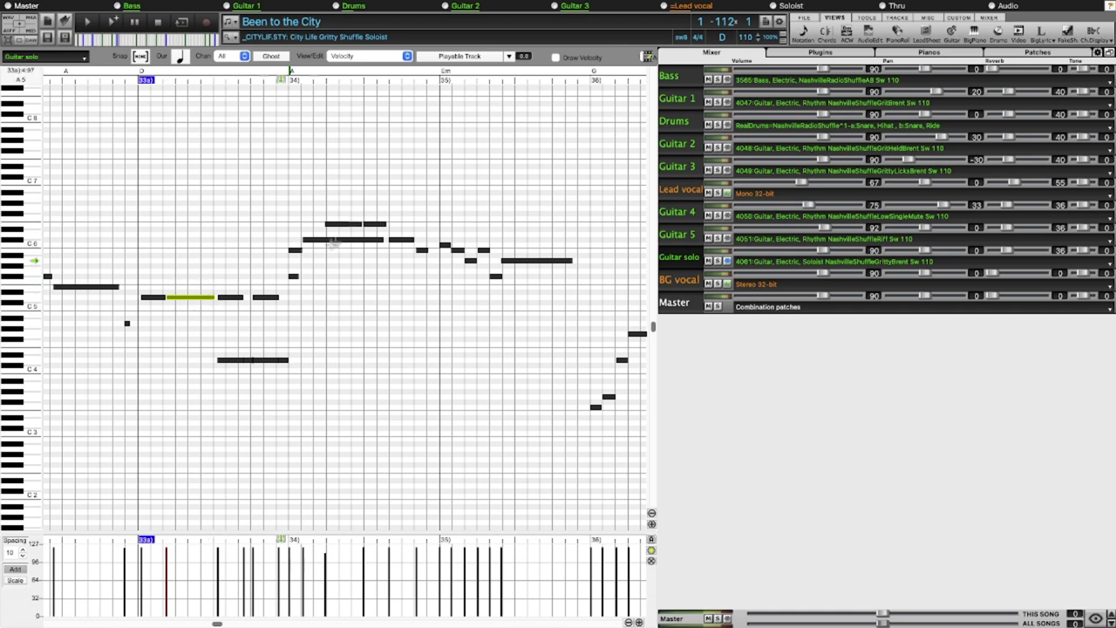
# Delete the Guitar solo notes after bar 33's second note through bar 34, and move that second note to late in beat 2
pyautogui.moveTo(423, 189); pyautogui.dragTo(216, 369)
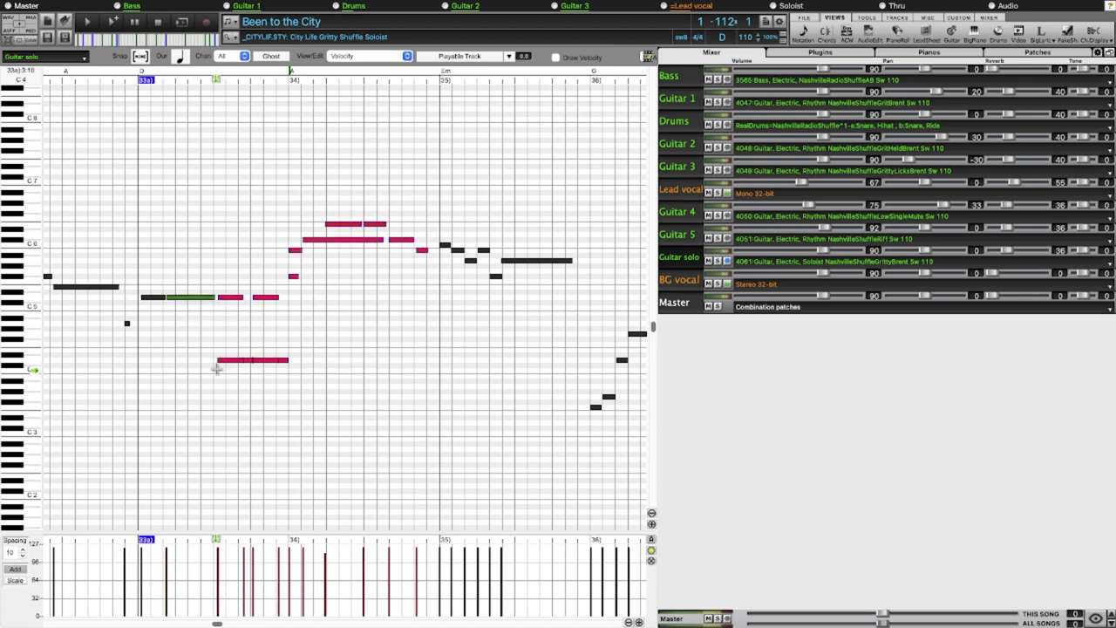
pyautogui.press('Delete')
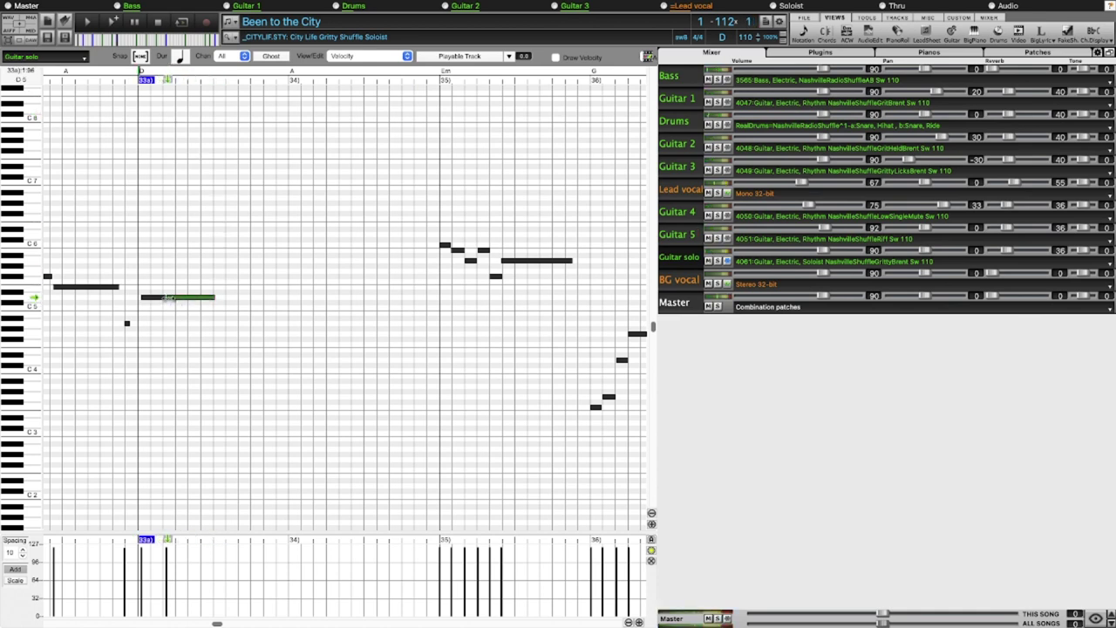
pyautogui.moveTo(168, 298); pyautogui.dragTo(182, 300)
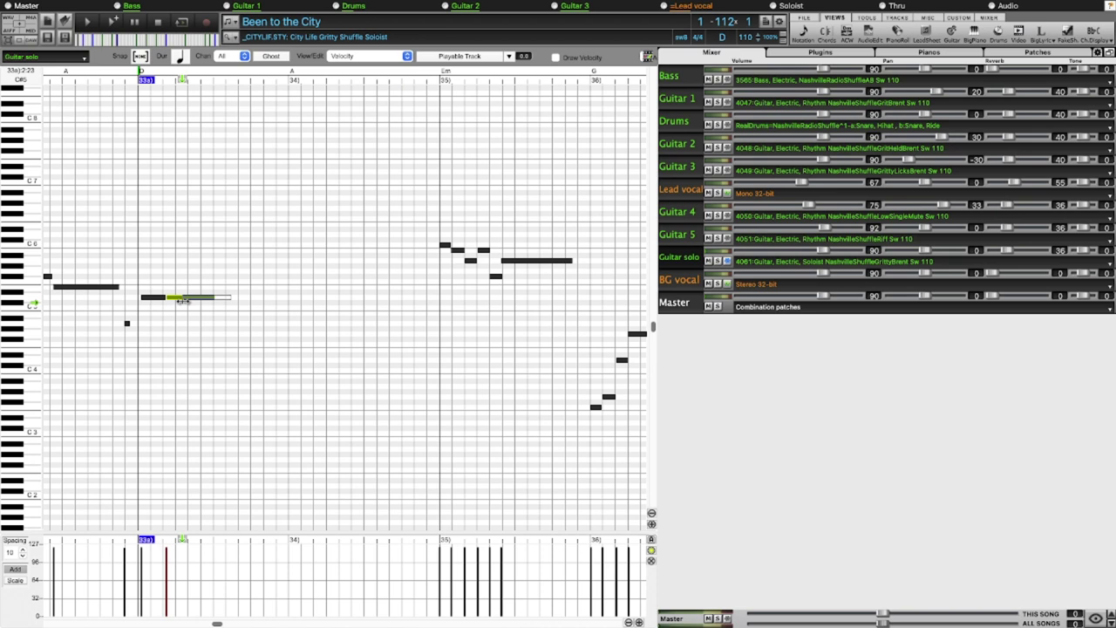
pyautogui.moveTo(182, 299); pyautogui.dragTo(201, 316)
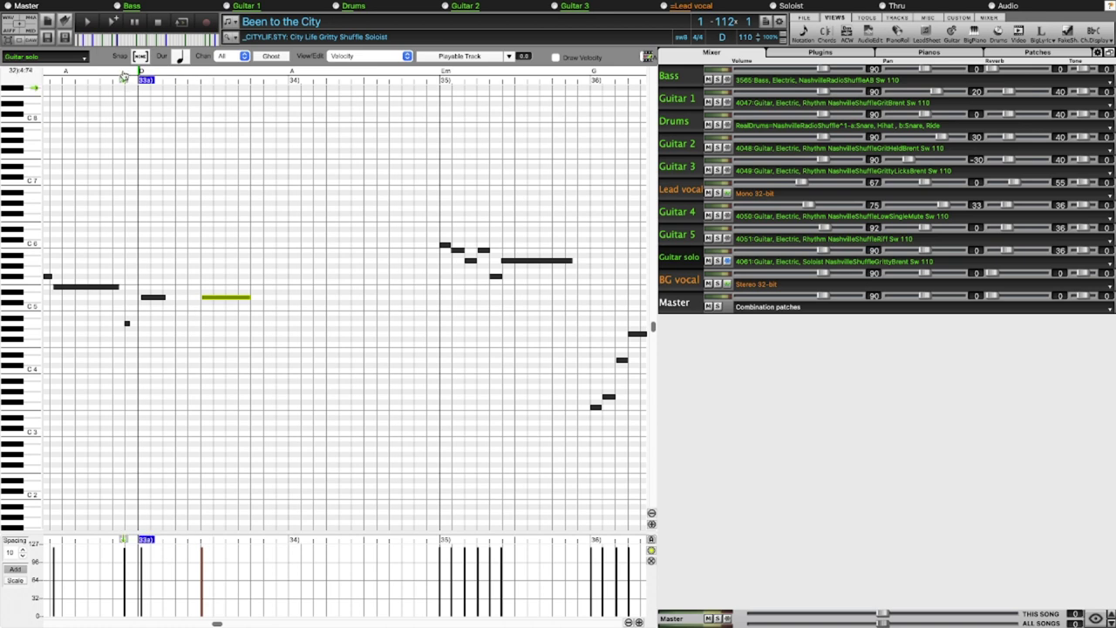
pyautogui.press('space')
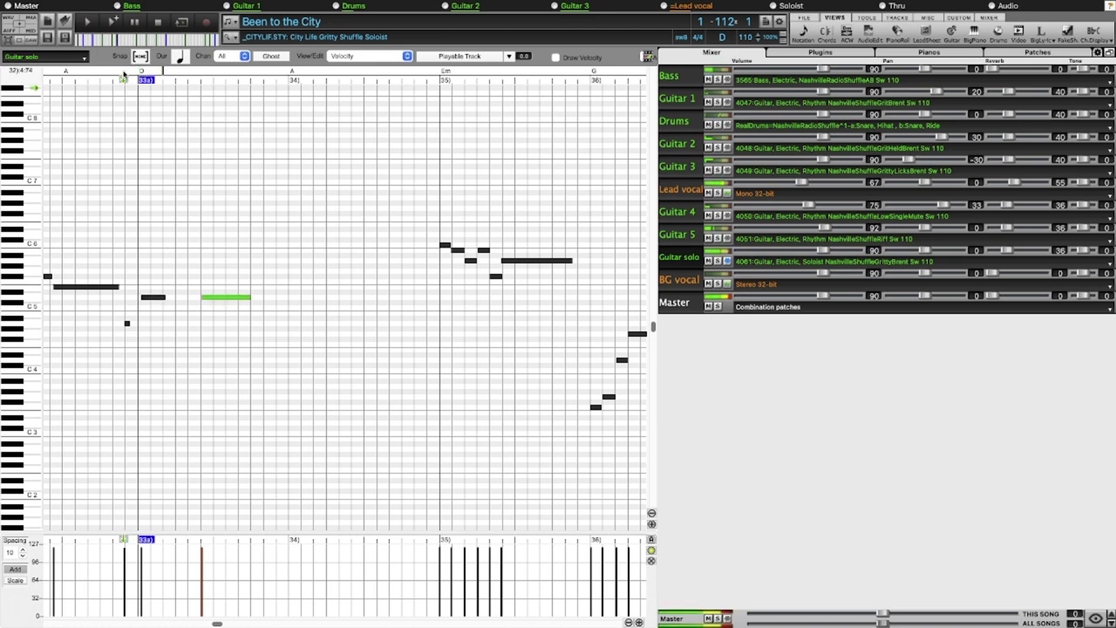
# Nudge the moved note slightly earlier, lower its velocity to about 98, and play from just before bar 33
pyautogui.click(202, 300)
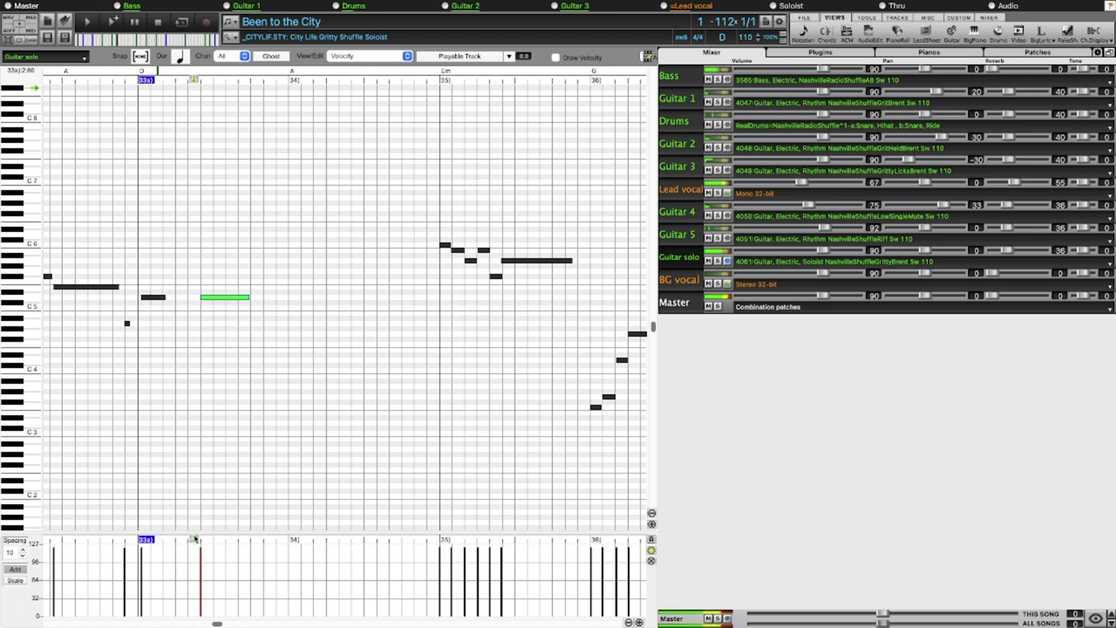
pyautogui.moveTo(200, 554); pyautogui.dragTo(207, 567)
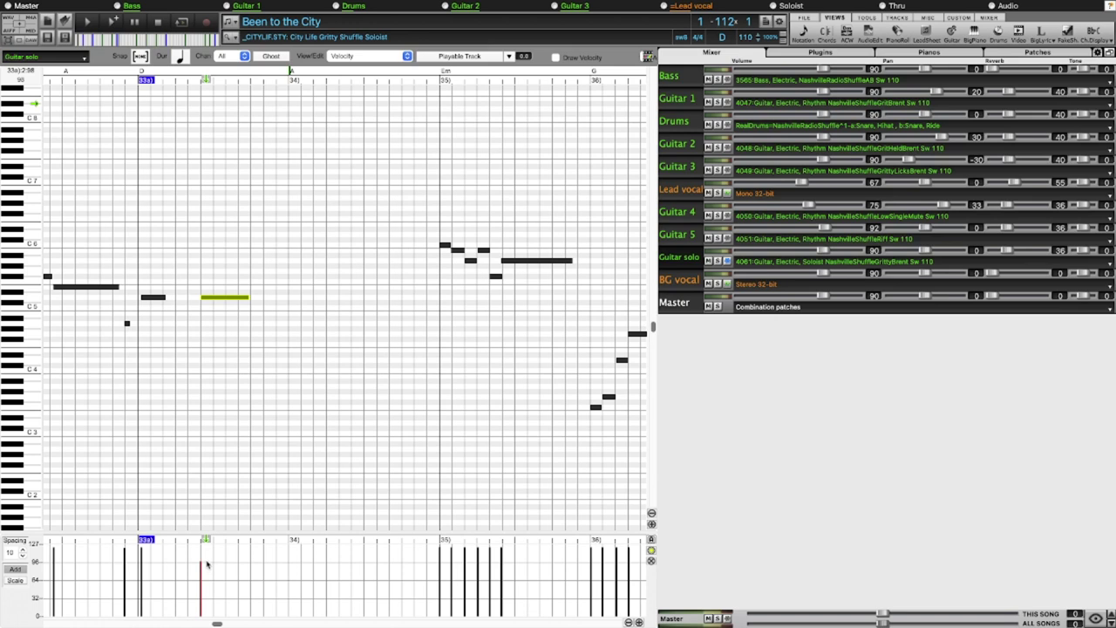
pyautogui.click(134, 71)
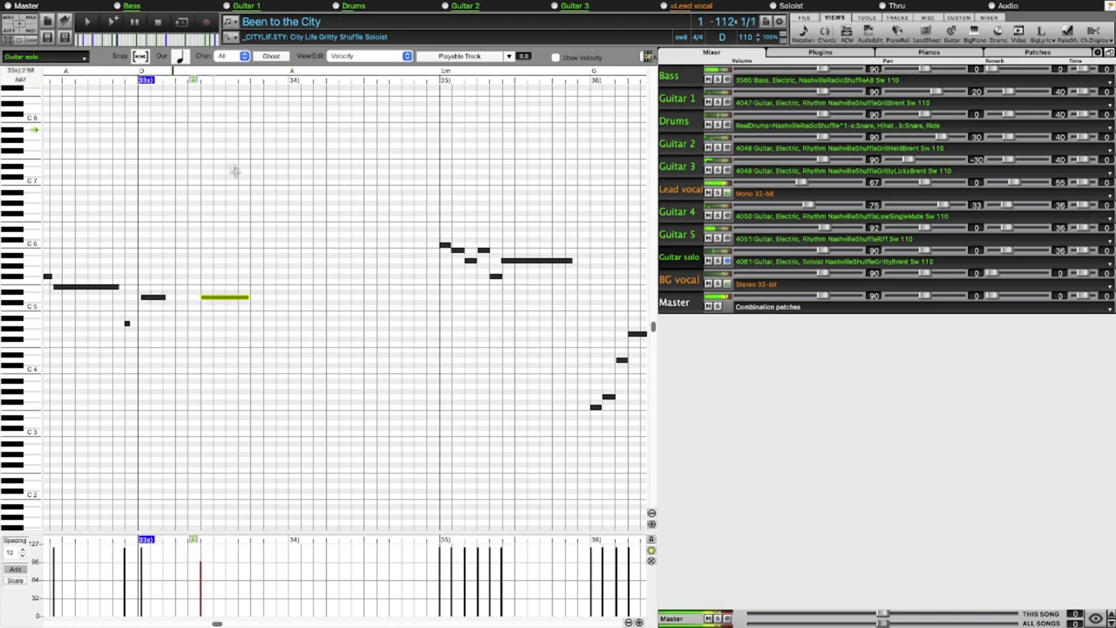
# Shift the second note of bar 33 slightly earlier again, play it, and raise its velocity near its original level
pyautogui.click(203, 298)
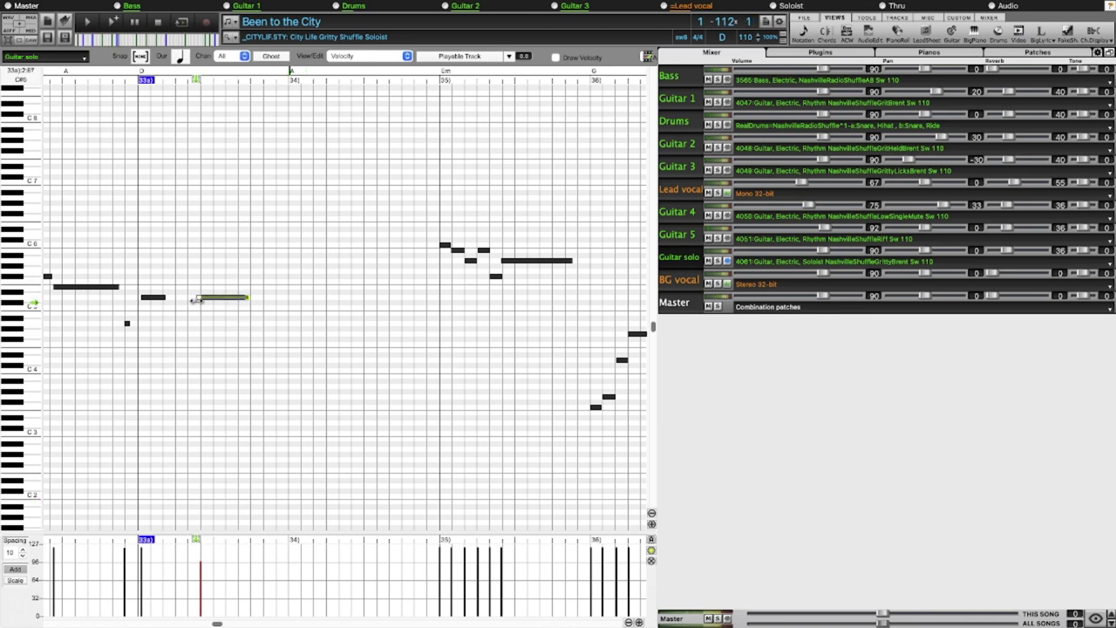
pyautogui.click(140, 72)
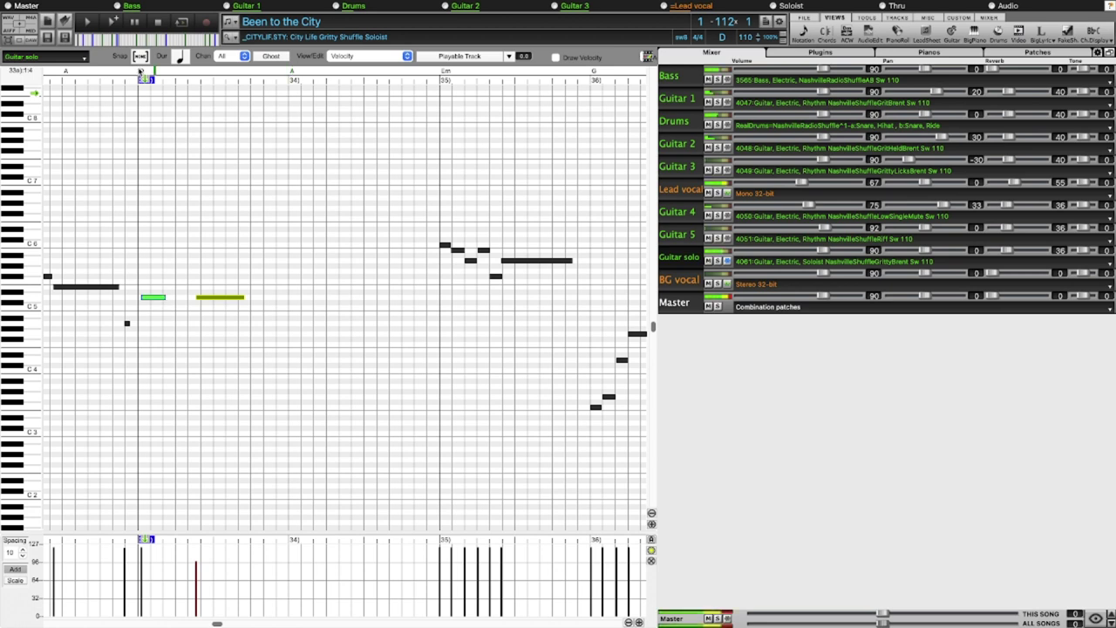
pyautogui.click(197, 552)
# Move bar 33's second note slightly later, extend it to the end of the bar, and play from just before bar 33
pyautogui.click(214, 299)
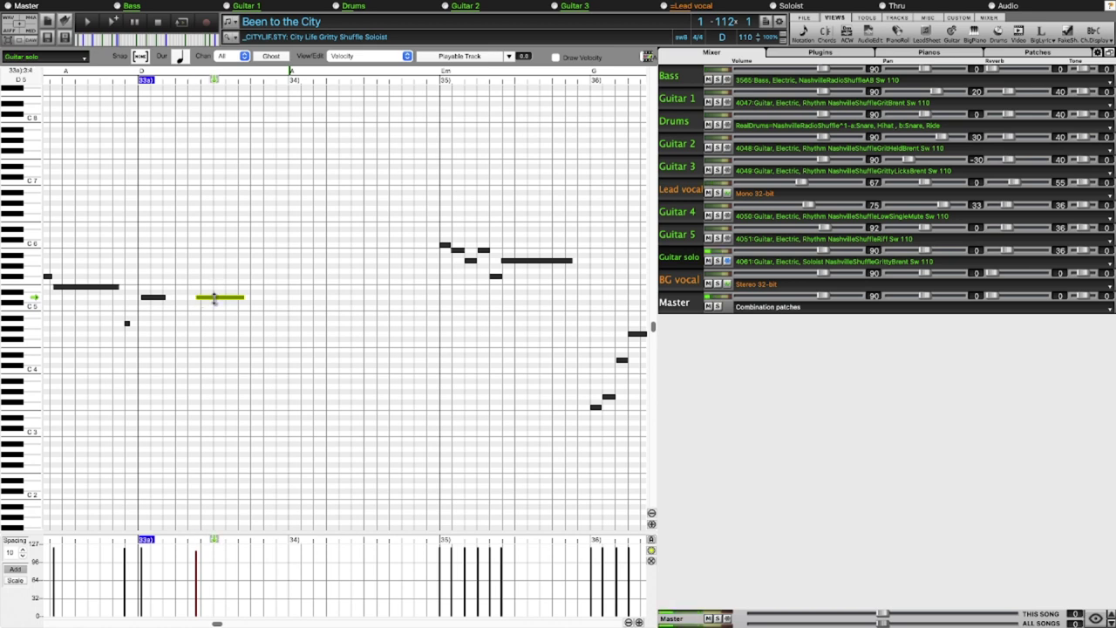
pyautogui.click(202, 298)
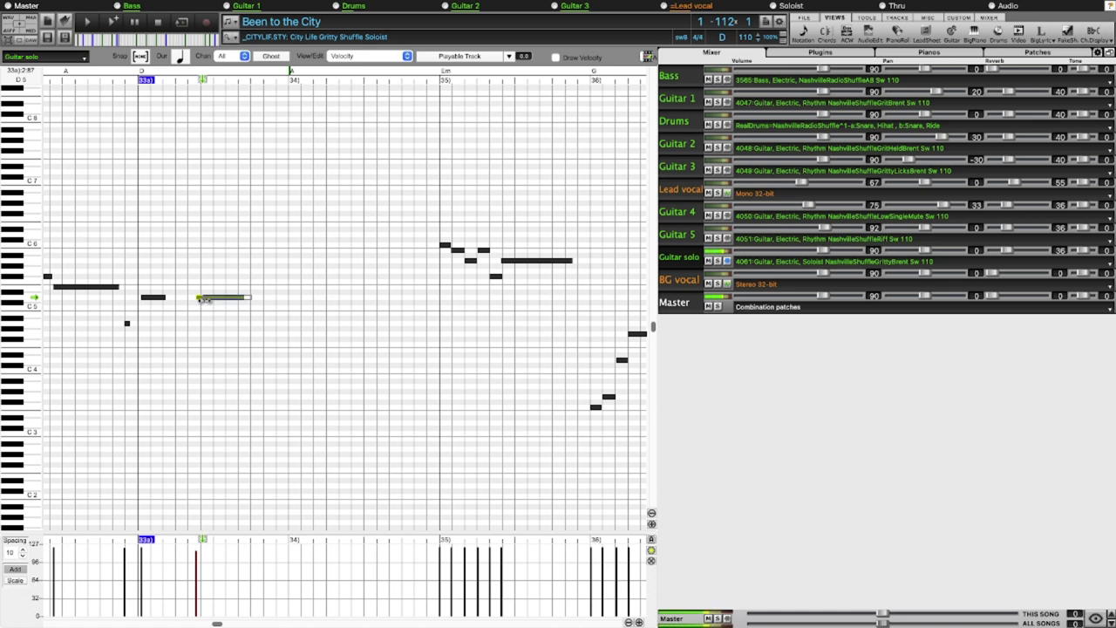
pyautogui.moveTo(199, 298); pyautogui.dragTo(204, 299)
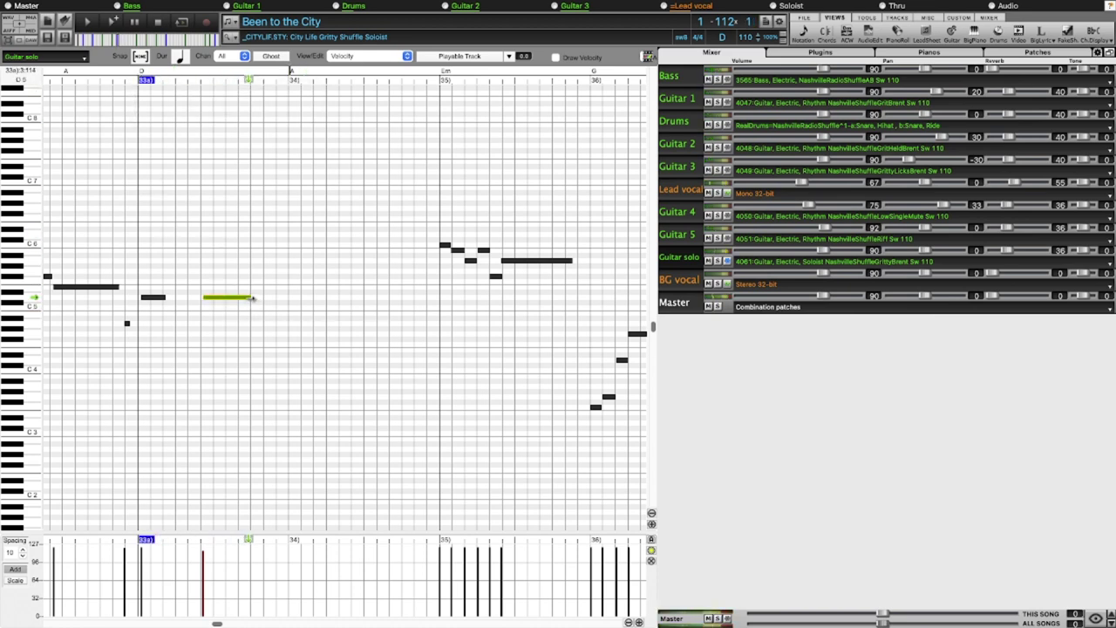
pyautogui.moveTo(255, 298); pyautogui.dragTo(327, 300)
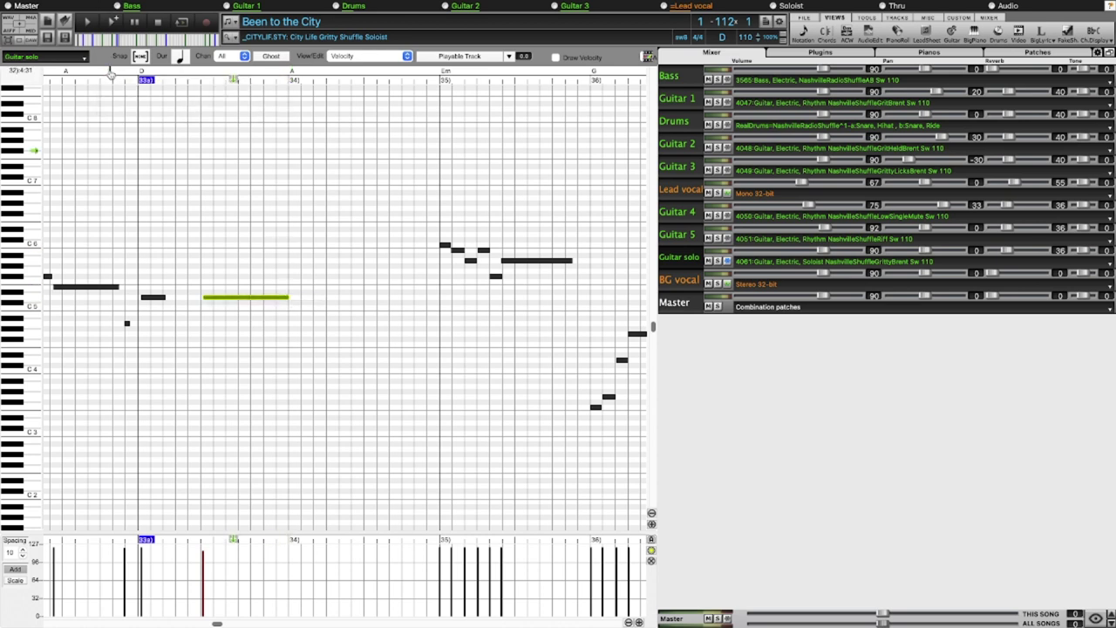
pyautogui.click(129, 81)
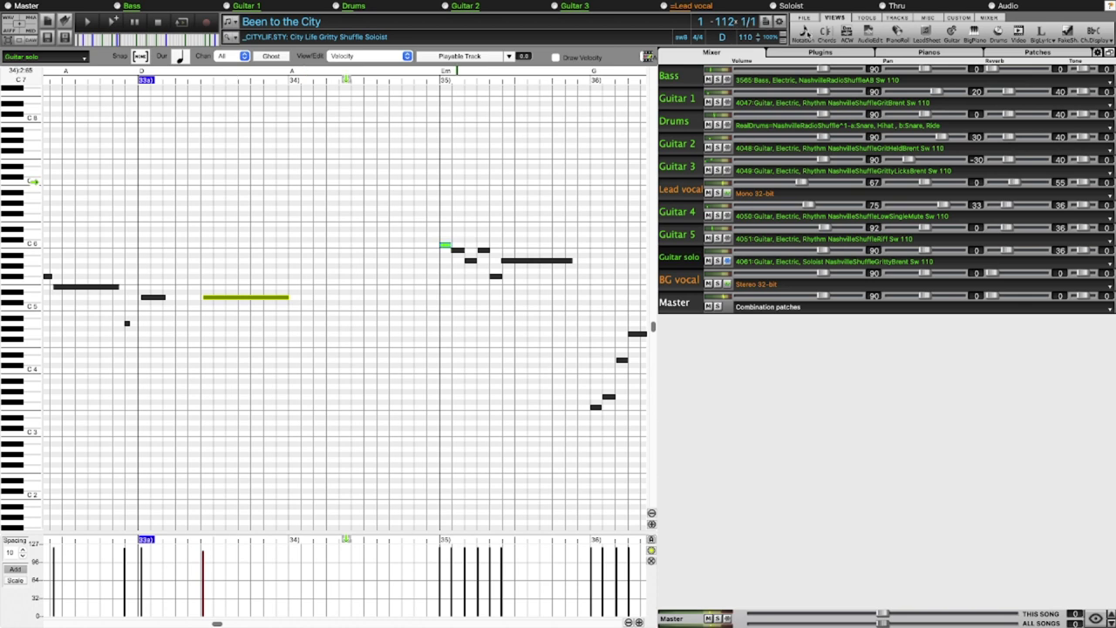
# Return to the chord sheet and play the song from bar 27 through the Guitar solo's ending
pyautogui.click(826, 38)
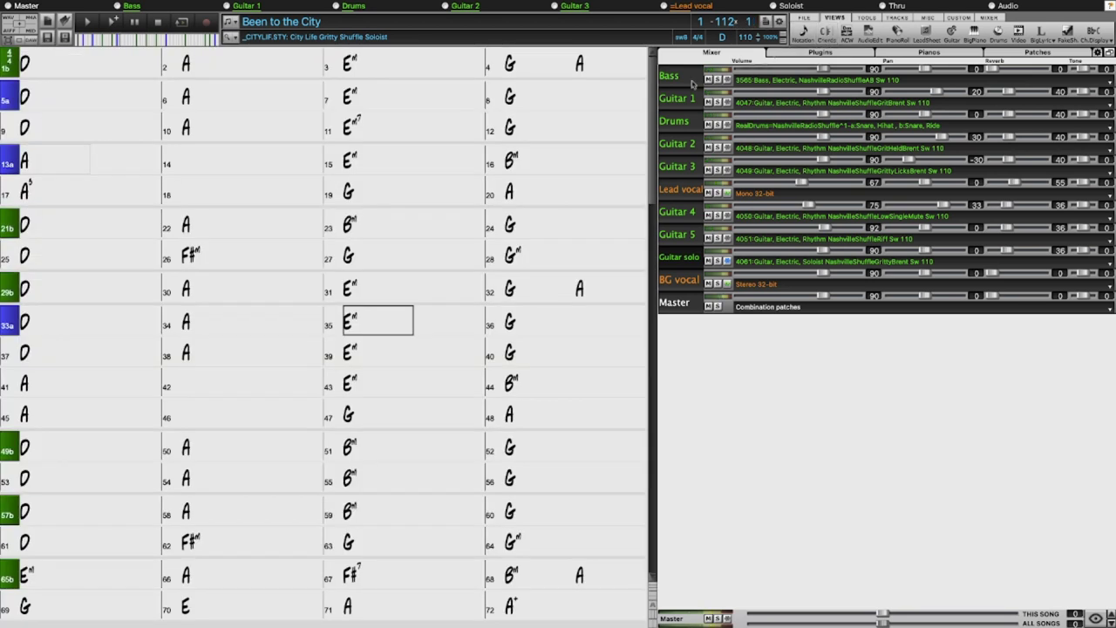
pyautogui.click(393, 256)
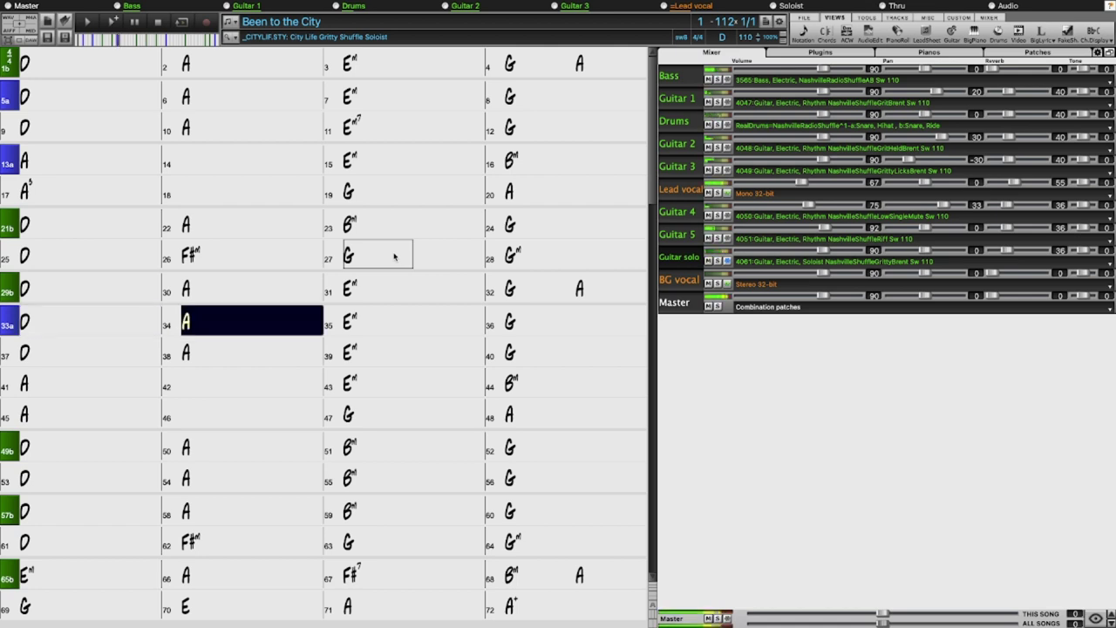
pyautogui.press('space')
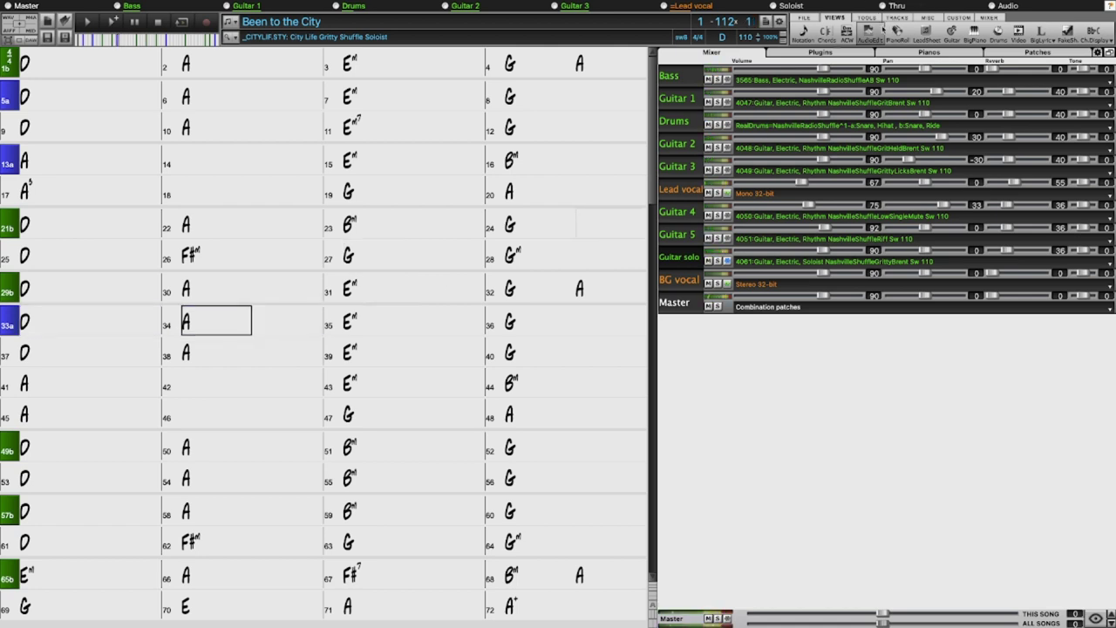
# In the Guitar solo's volume envelope, add fade points around the start of bar 33, lower the point before bar 34 to about -3 dB, and play
pyautogui.click(874, 31)
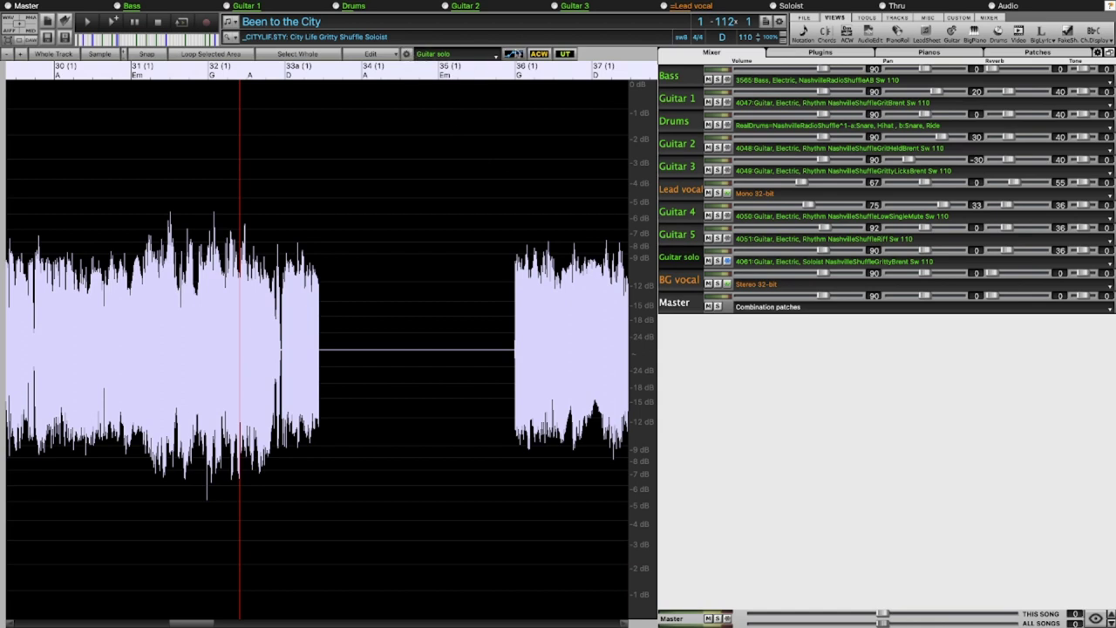
pyautogui.click(516, 54)
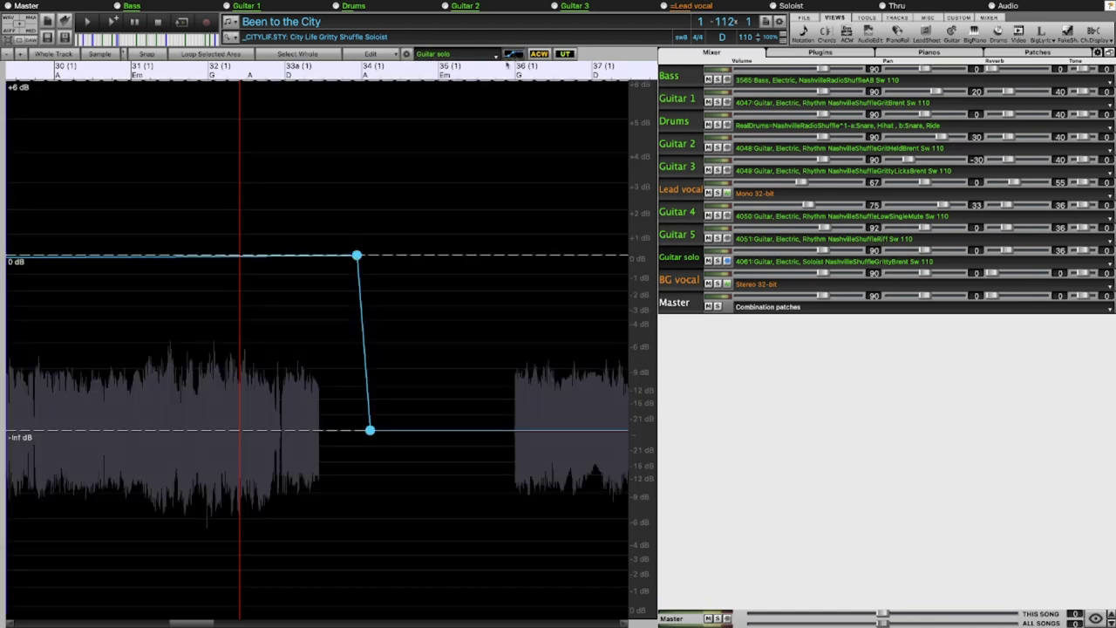
pyautogui.click(271, 258)
pyautogui.moveTo(273, 260); pyautogui.dragTo(285, 270)
pyautogui.moveTo(357, 254); pyautogui.dragTo(355, 315)
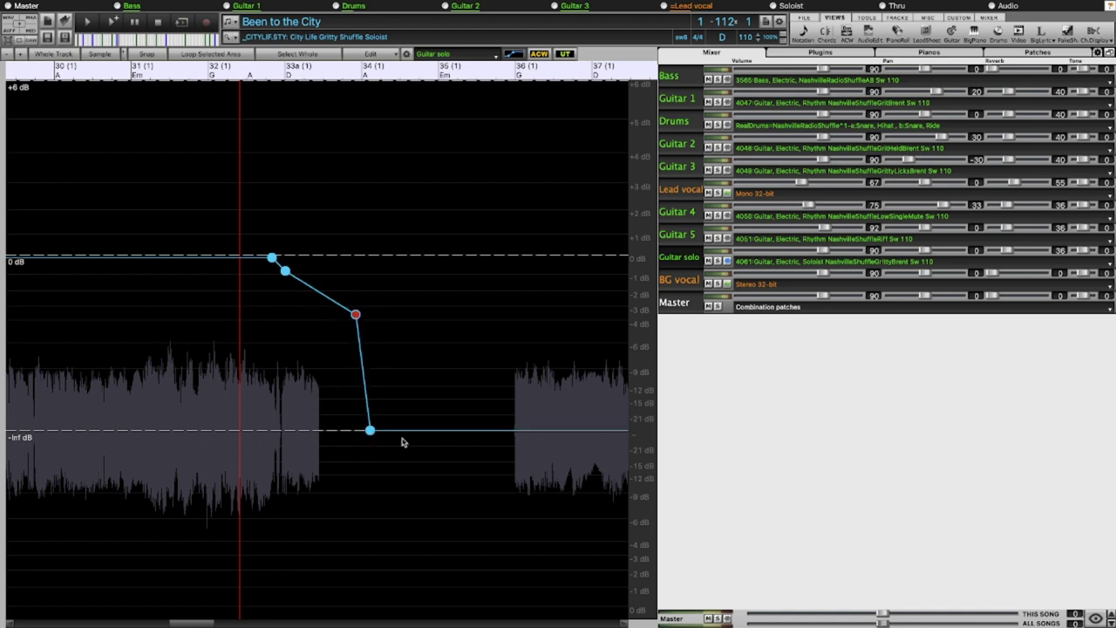
pyautogui.click(244, 167)
pyautogui.press('space')
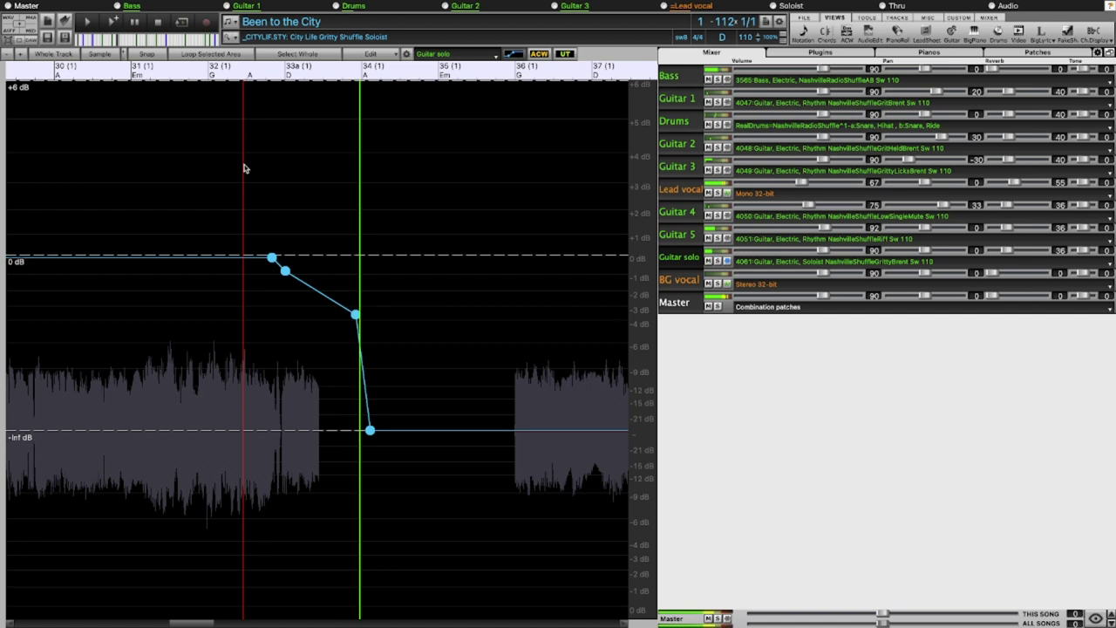
pyautogui.press('space')
# Start the Guitar solo's fade near mid-bar 32, deepen it to about -5 dB before bar 34, and play from bar 32
pyautogui.moveTo(285, 272); pyautogui.dragTo(292, 300)
pyautogui.click(245, 259)
pyautogui.moveTo(356, 314); pyautogui.dragTo(354, 335)
pyautogui.click(224, 209)
pyautogui.press('space')
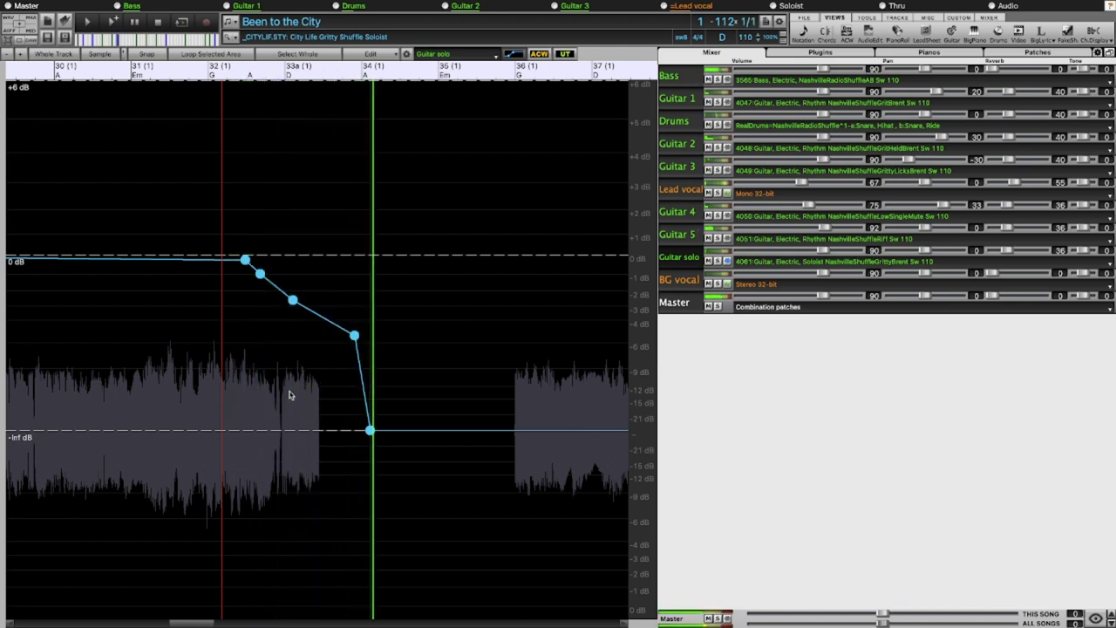
# Lower the Guitar solo's three middle fade points to about -2, -4 and -7 dB, and play from just before bar 32
pyautogui.click(259, 273)
pyautogui.moveTo(260, 274); pyautogui.dragTo(353, 358)
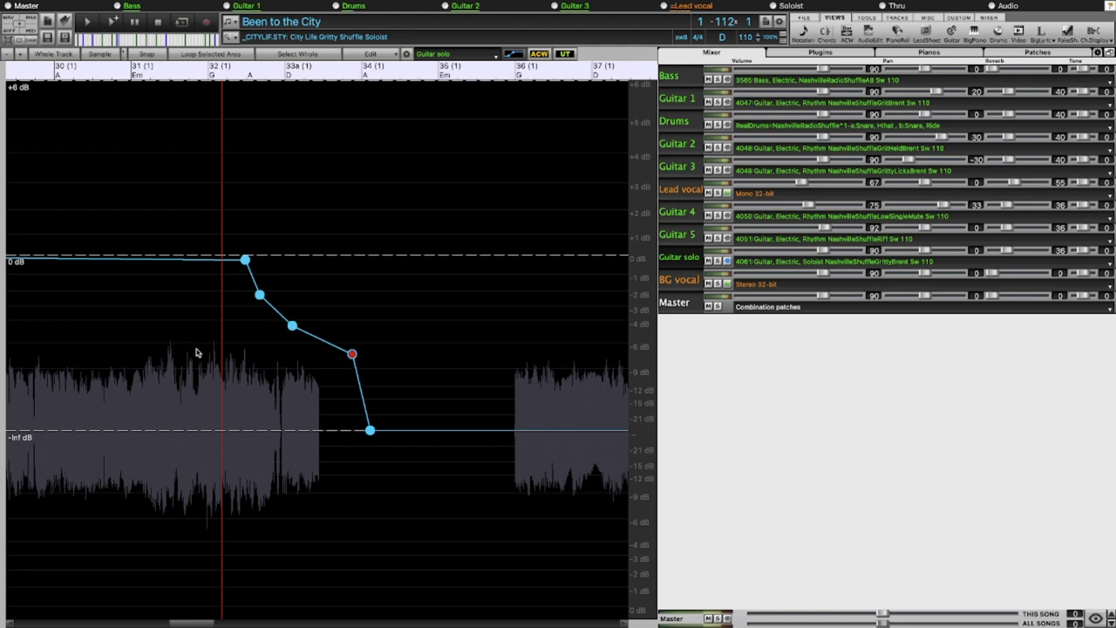
pyautogui.click(203, 352)
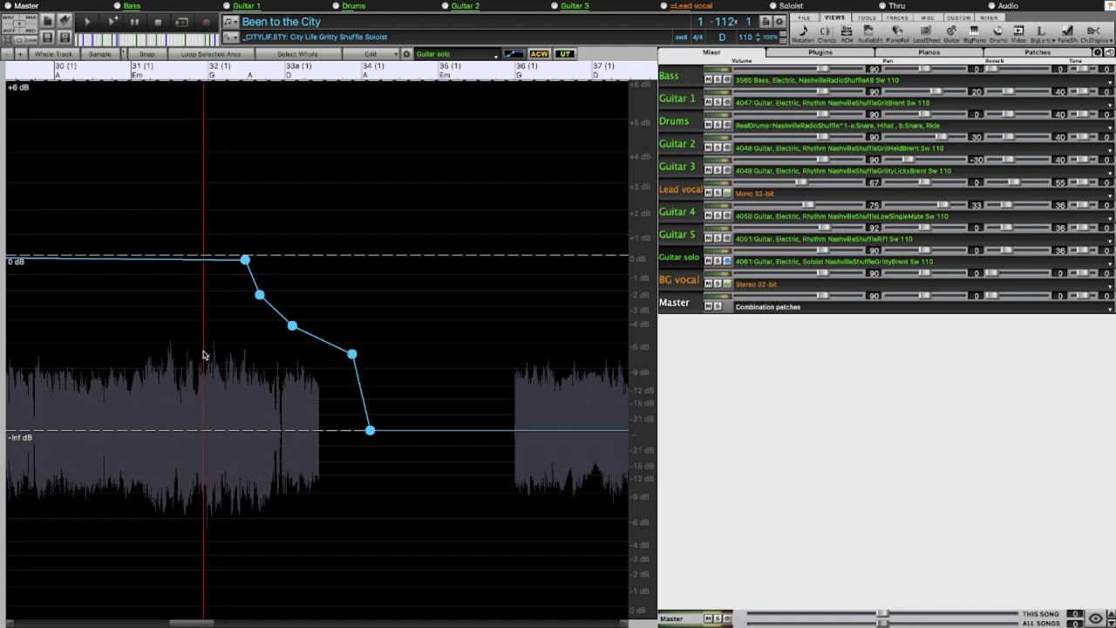
pyautogui.press('space')
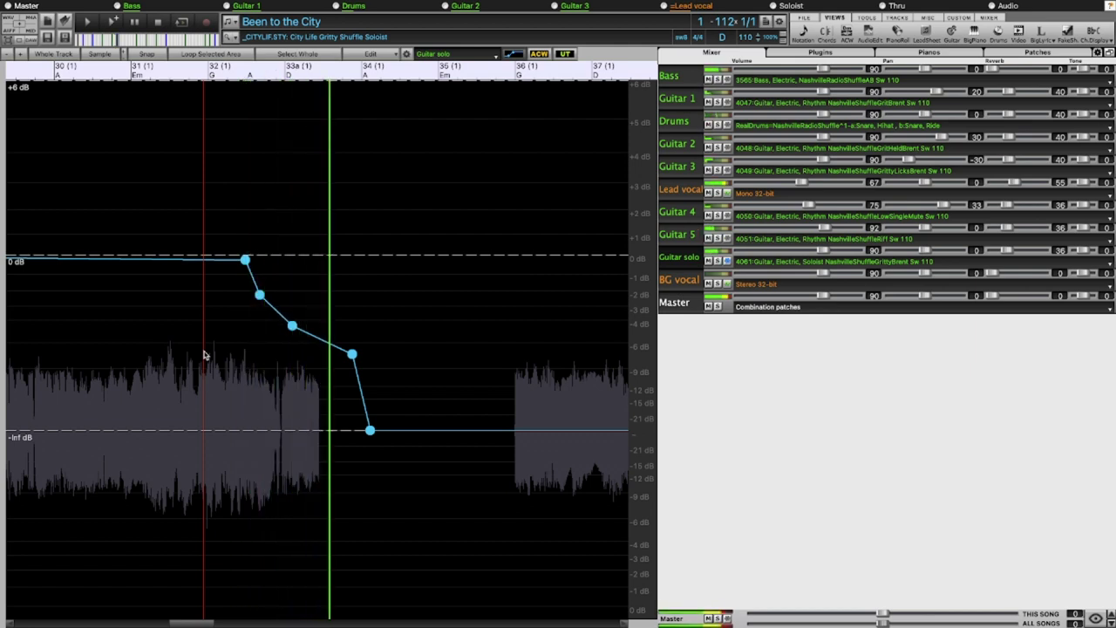
pyautogui.press('space')
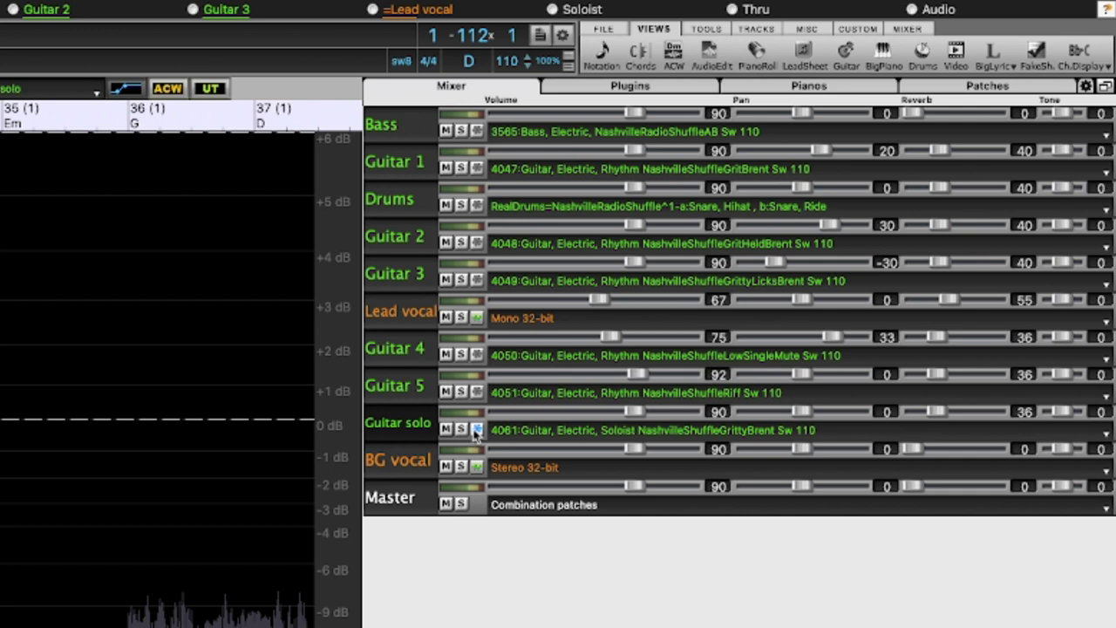
# Freeze the Guitar 1 to 5, Drums and Bass tracks in the Mixer along with the Guitar solo
pyautogui.click(478, 430)
pyautogui.click(477, 391)
pyautogui.click(477, 354)
pyautogui.click(477, 279)
pyautogui.click(477, 241)
pyautogui.click(477, 205)
pyautogui.click(477, 168)
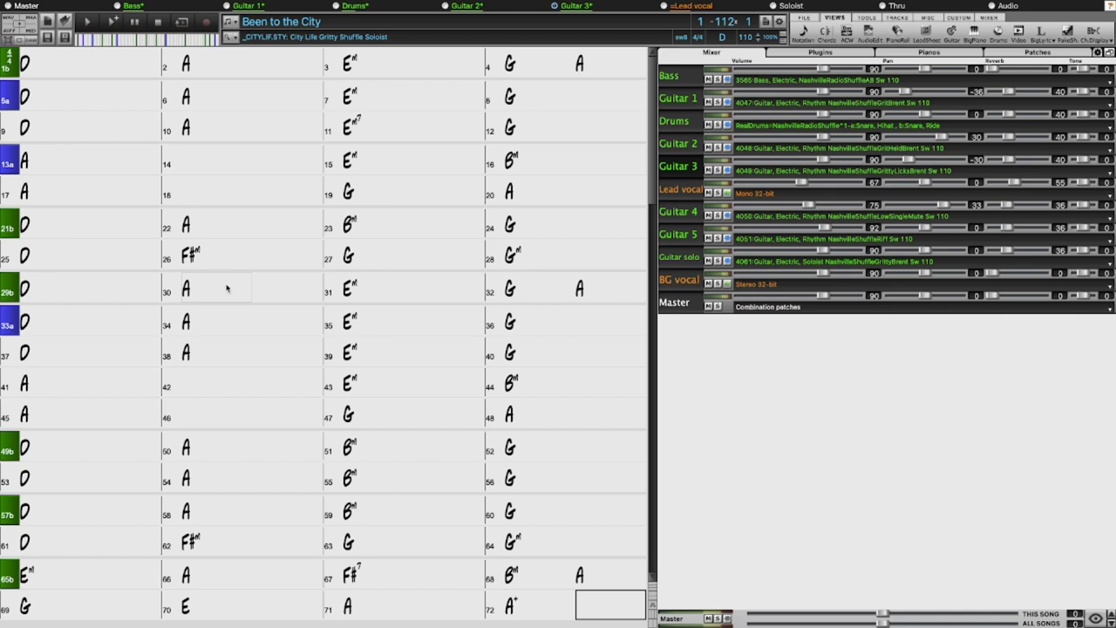
# Play the frozen arrangement from bar 30 past the solo's ending, and again from bar 5
pyautogui.click(226, 289)
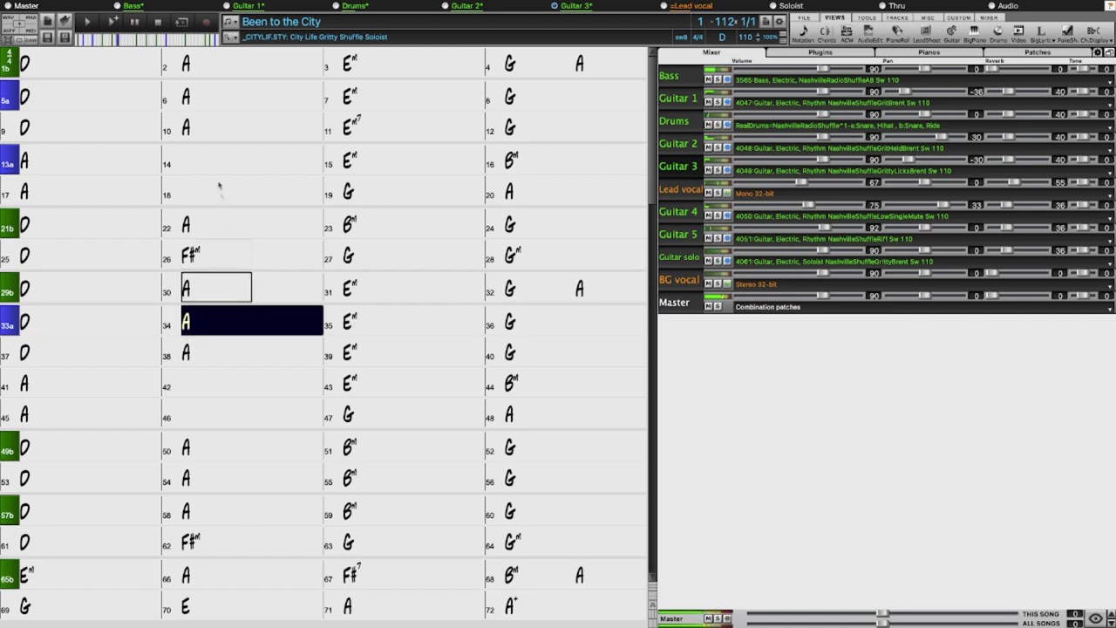
pyautogui.click(158, 24)
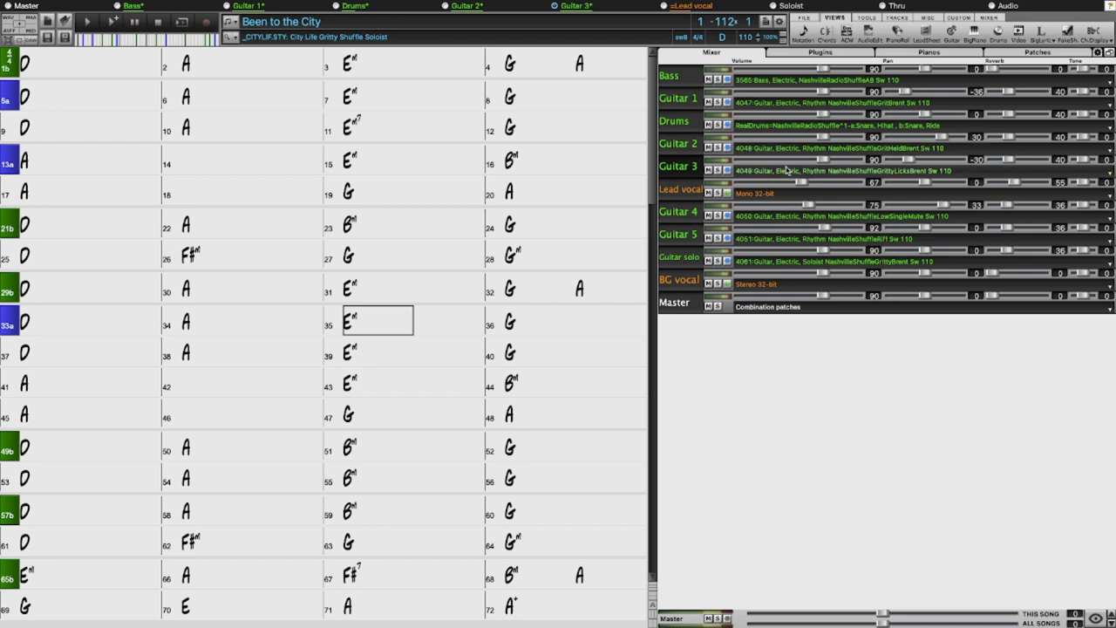
pyautogui.click(43, 102)
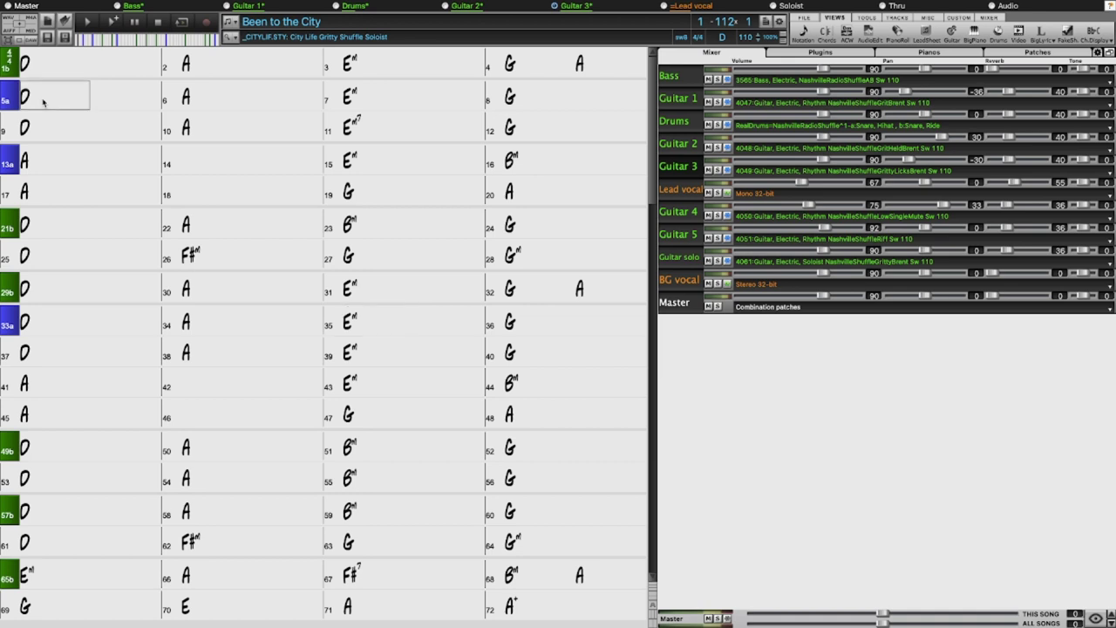
pyautogui.click(43, 102)
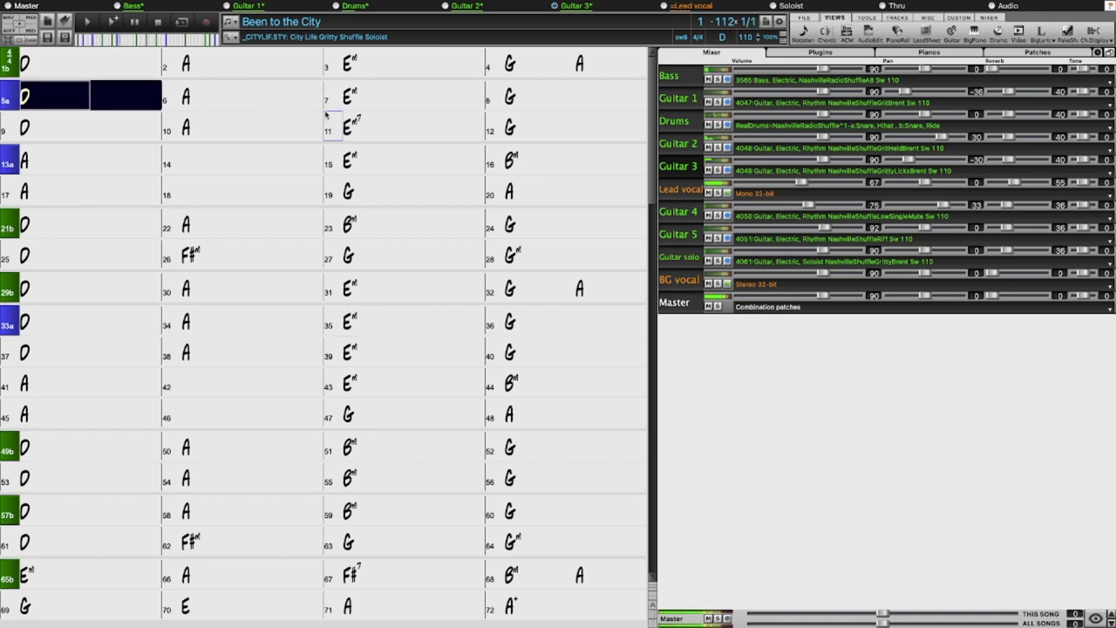
pyautogui.press('Right')
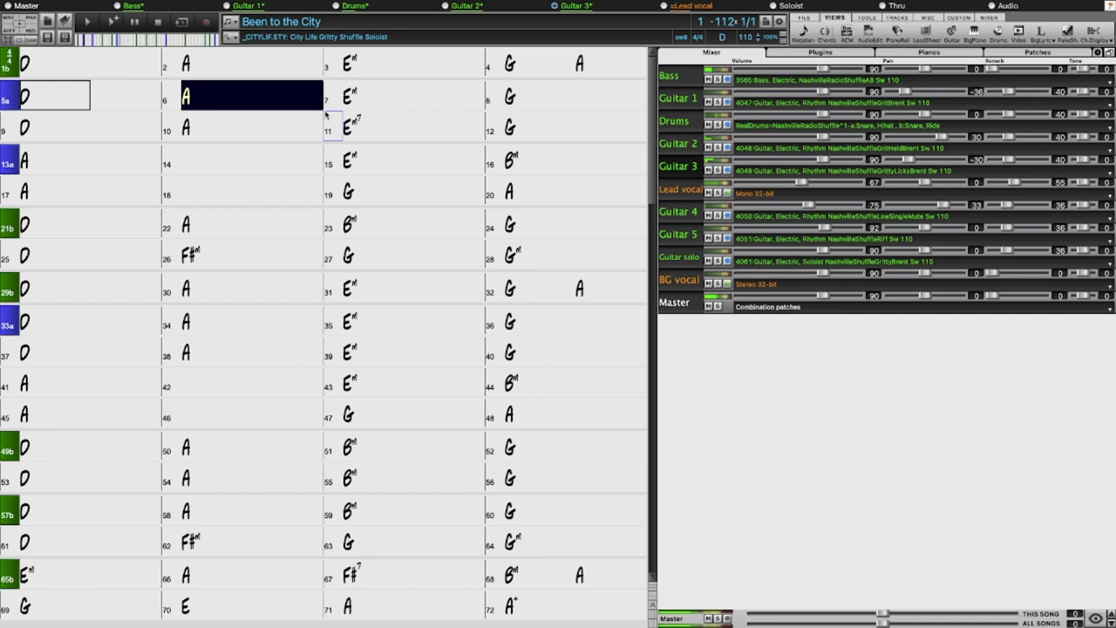
pyautogui.press('Right')
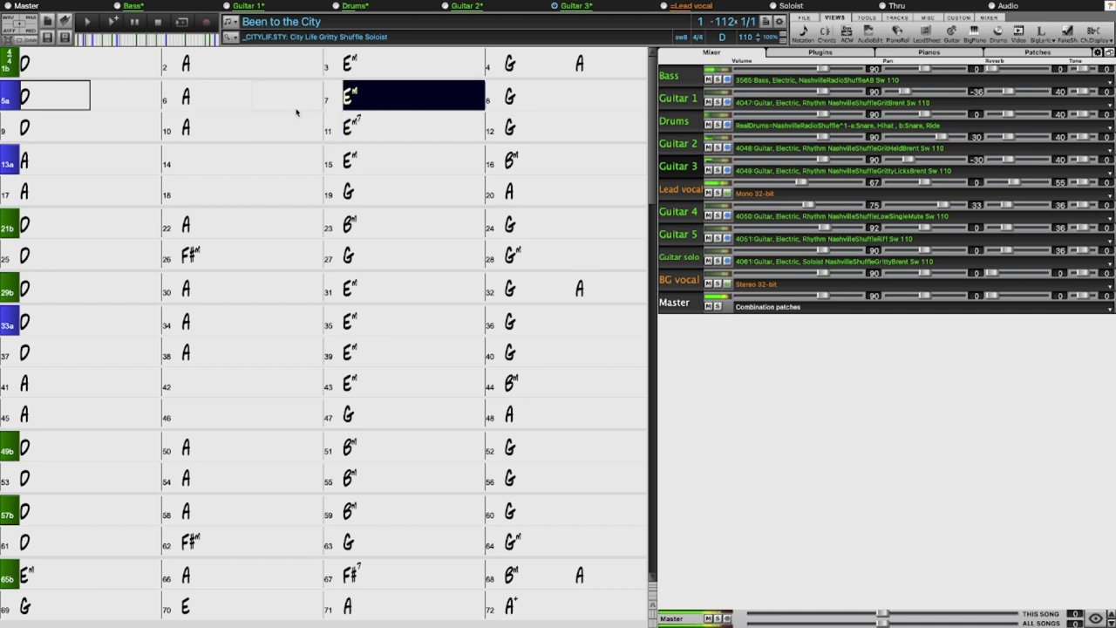
pyautogui.press('Right')
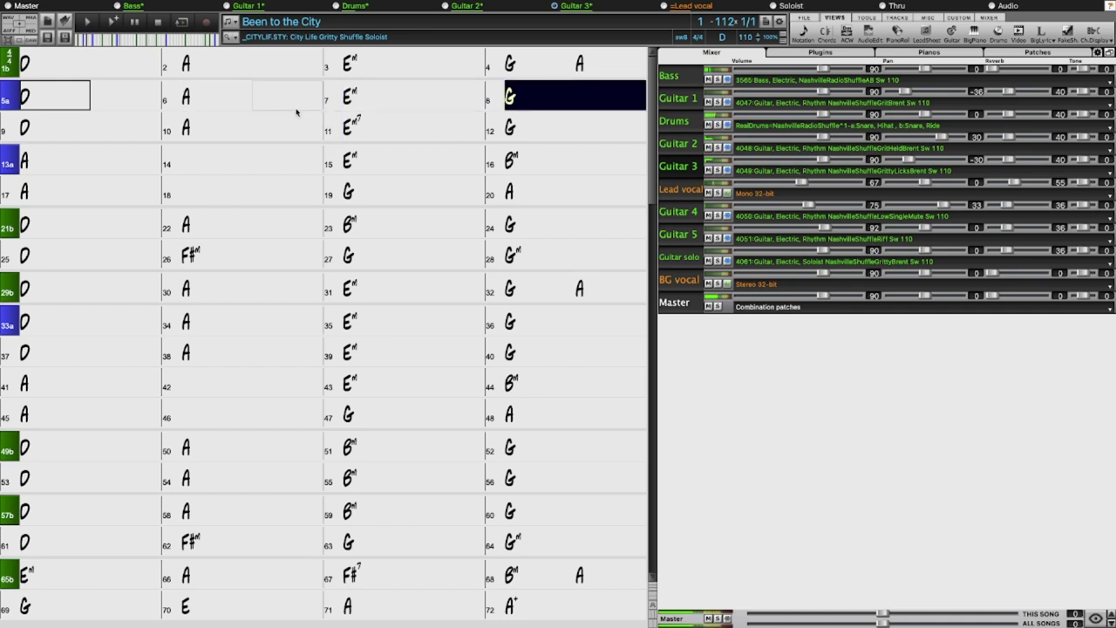
# Stop the playback and open Guitar 2's waveform in Audio Edit around bar 33
pyautogui.press('Right')
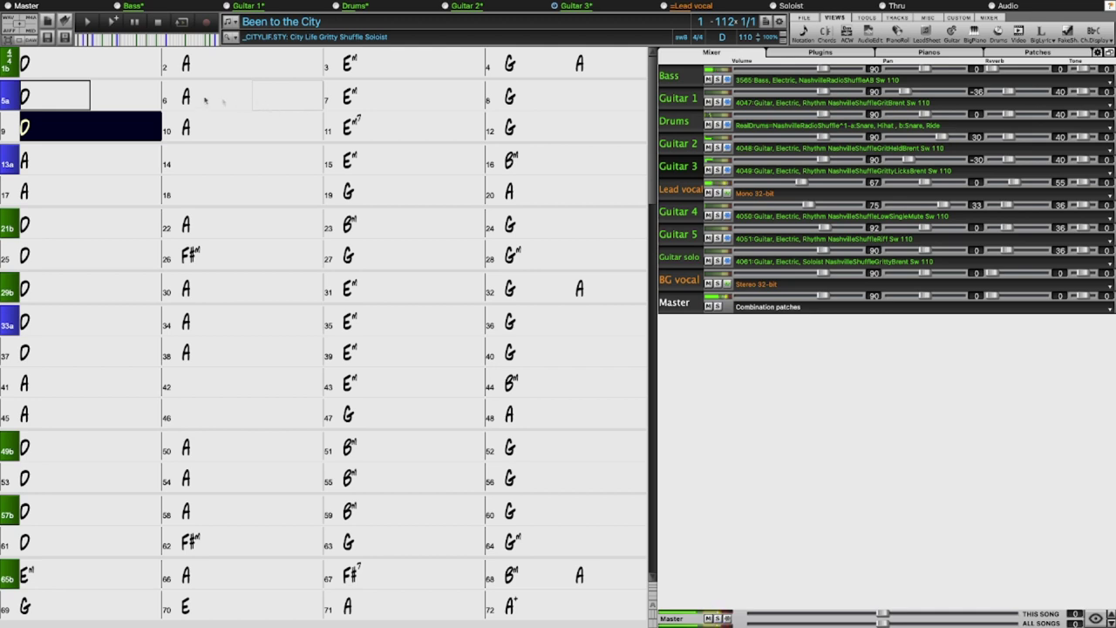
pyautogui.click(158, 25)
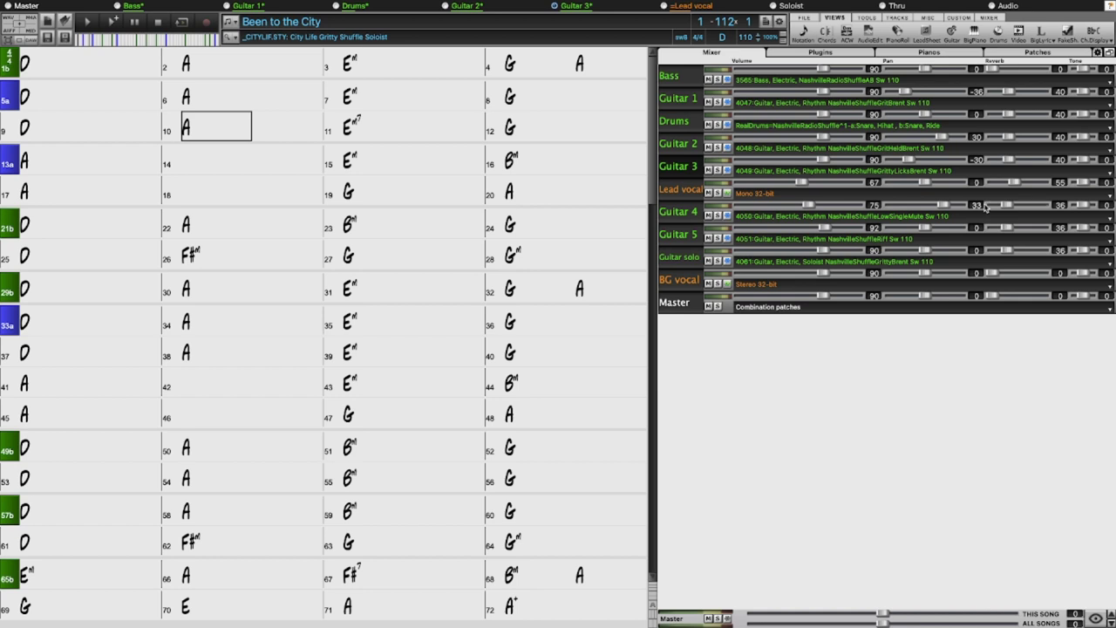
pyautogui.click(40, 328)
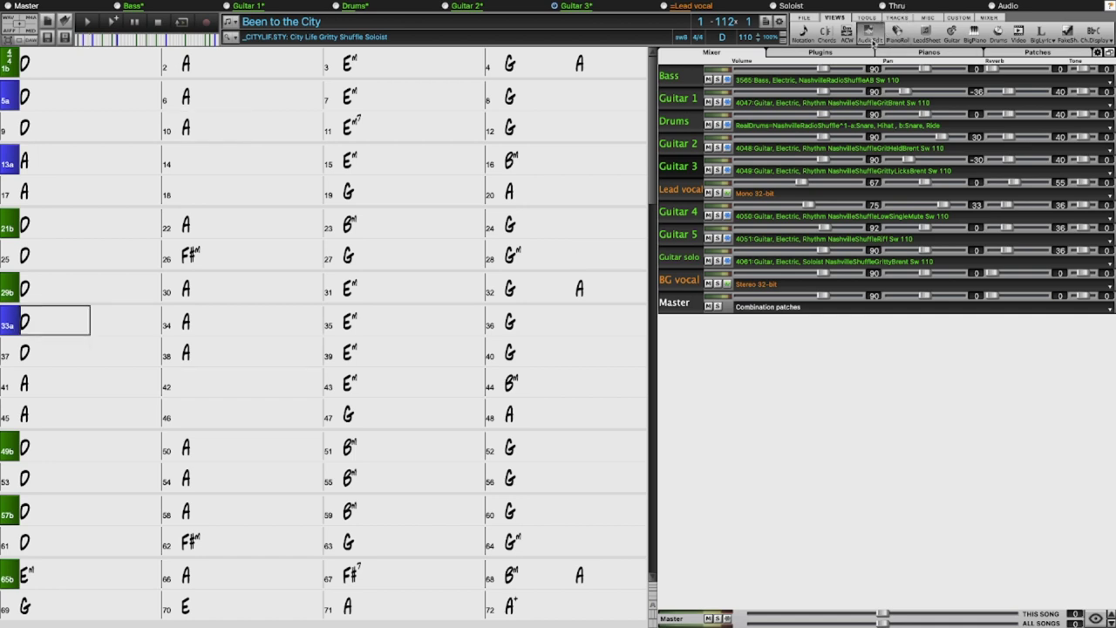
pyautogui.click(873, 41)
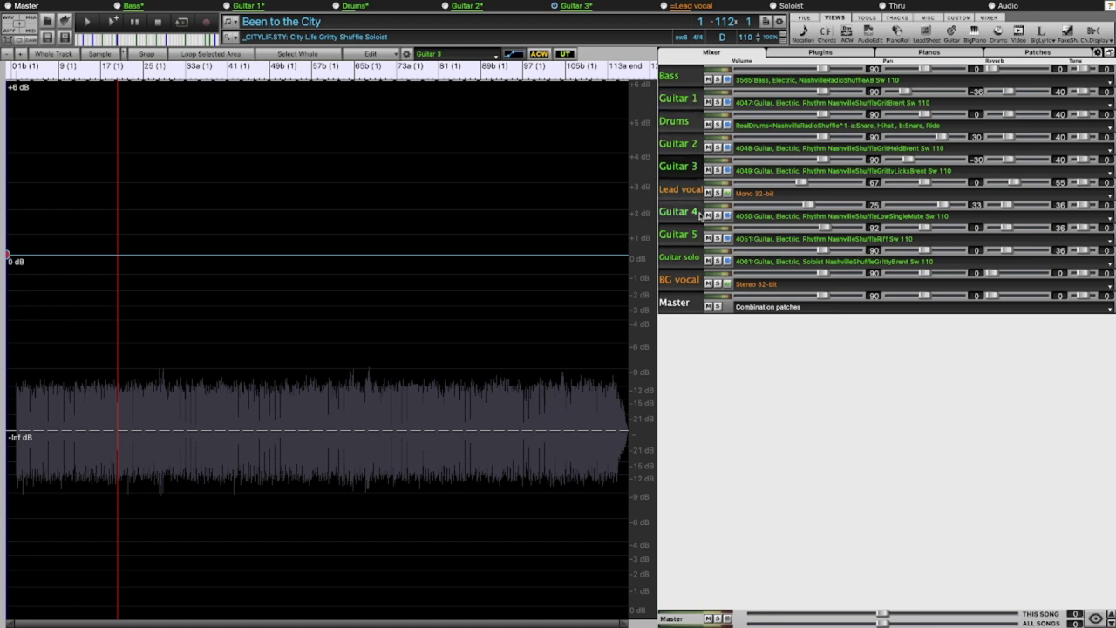
pyautogui.click(695, 151)
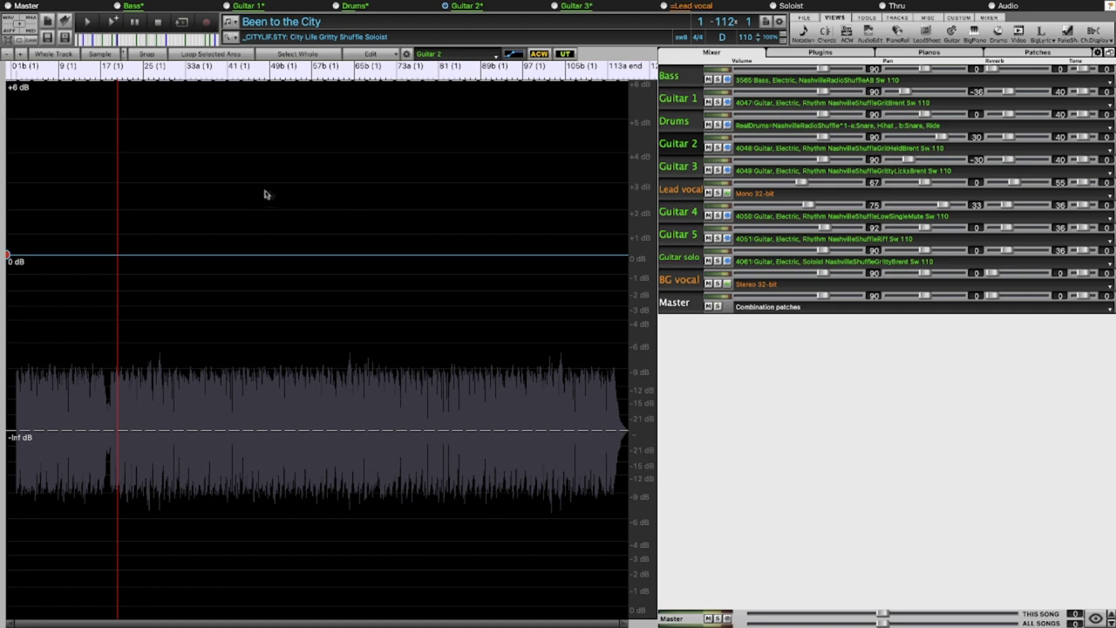
pyautogui.click(186, 191)
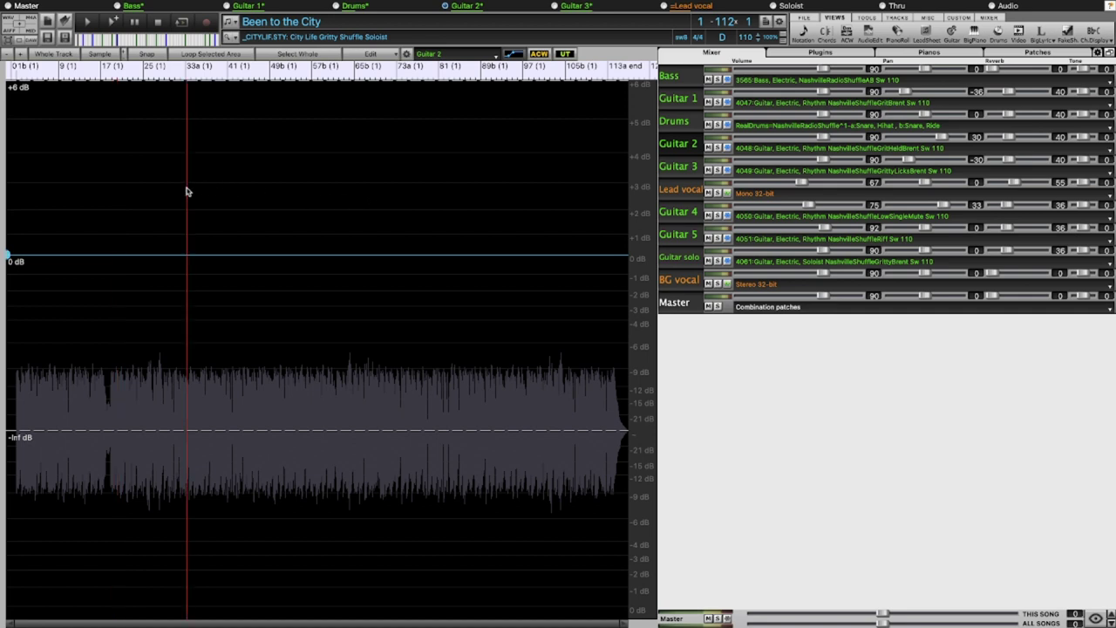
pyautogui.scroll(5, 206, 195)
# Play Guitar 2 across bar 33 in the full mix, and again soloed from just after bar 32
pyautogui.press('space')
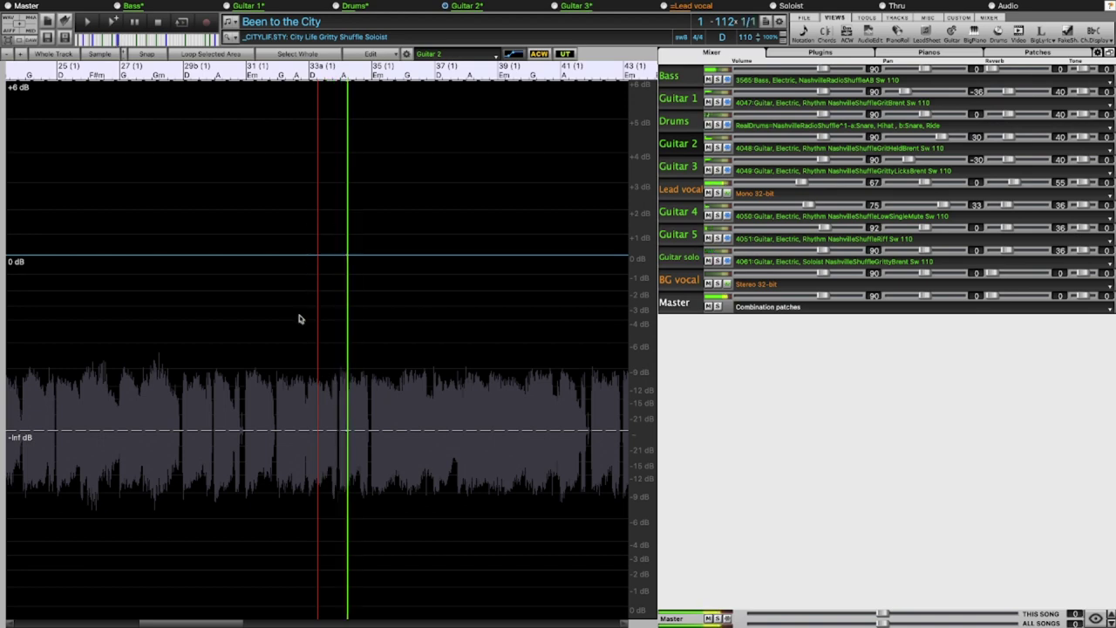
pyautogui.press('space')
pyautogui.press('space')
pyautogui.scroll(3, 312, 332)
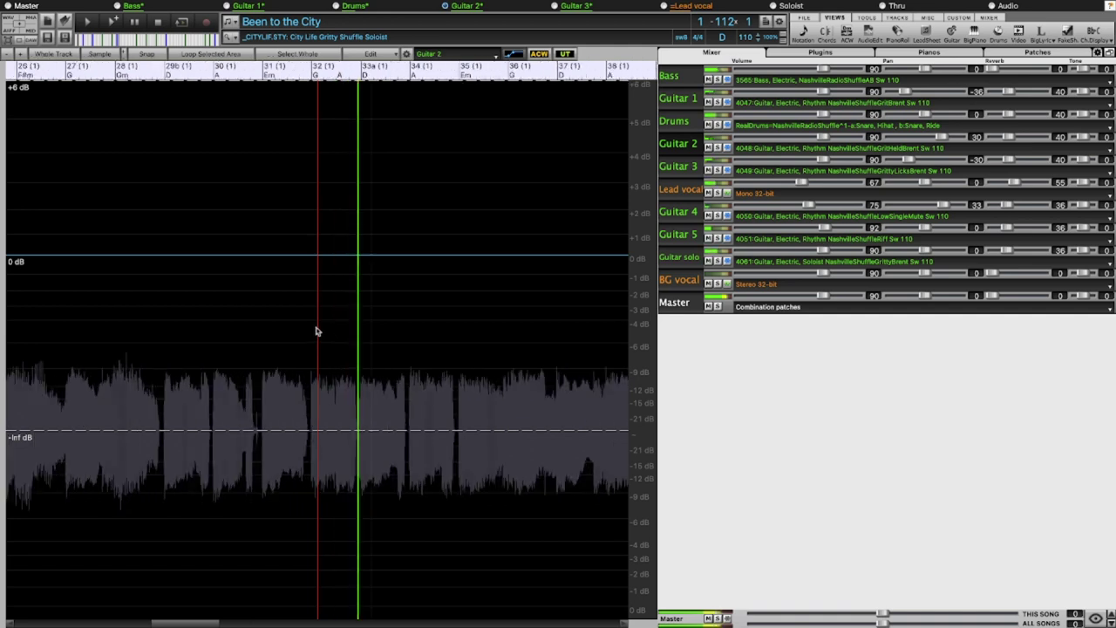
pyautogui.scroll(1, 318, 333)
pyautogui.click(364, 395)
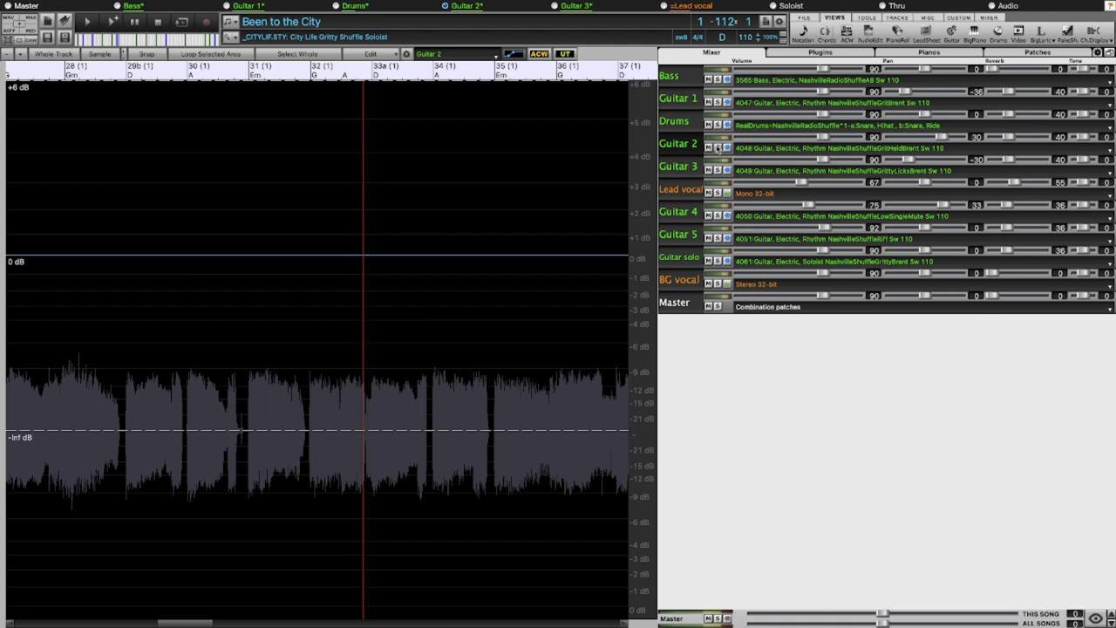
pyautogui.click(717, 147)
pyautogui.click(322, 341)
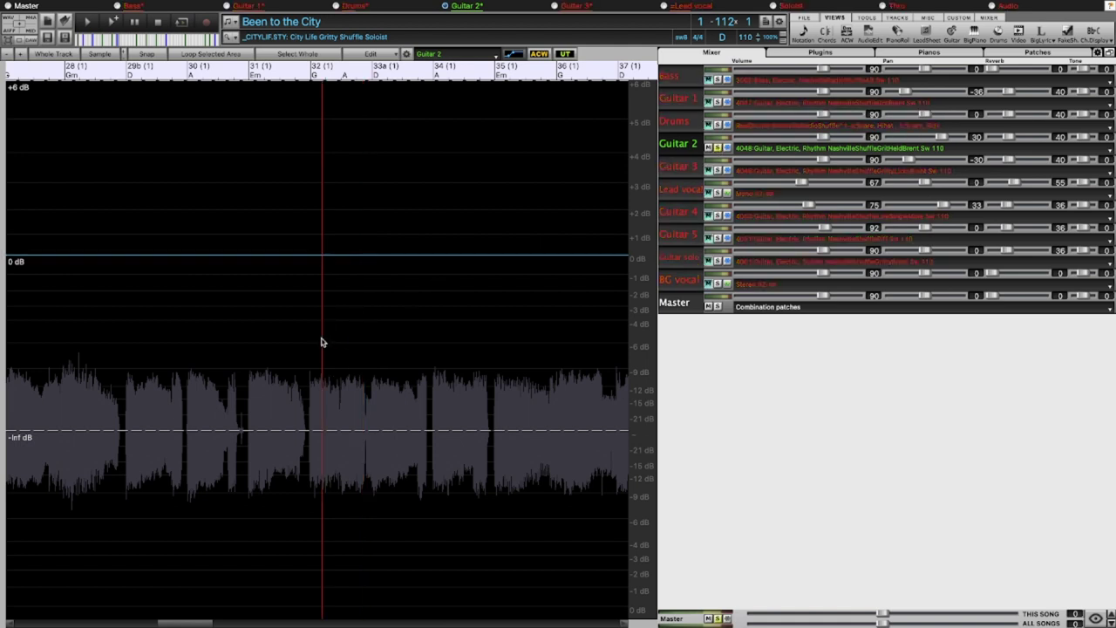
pyautogui.press('space')
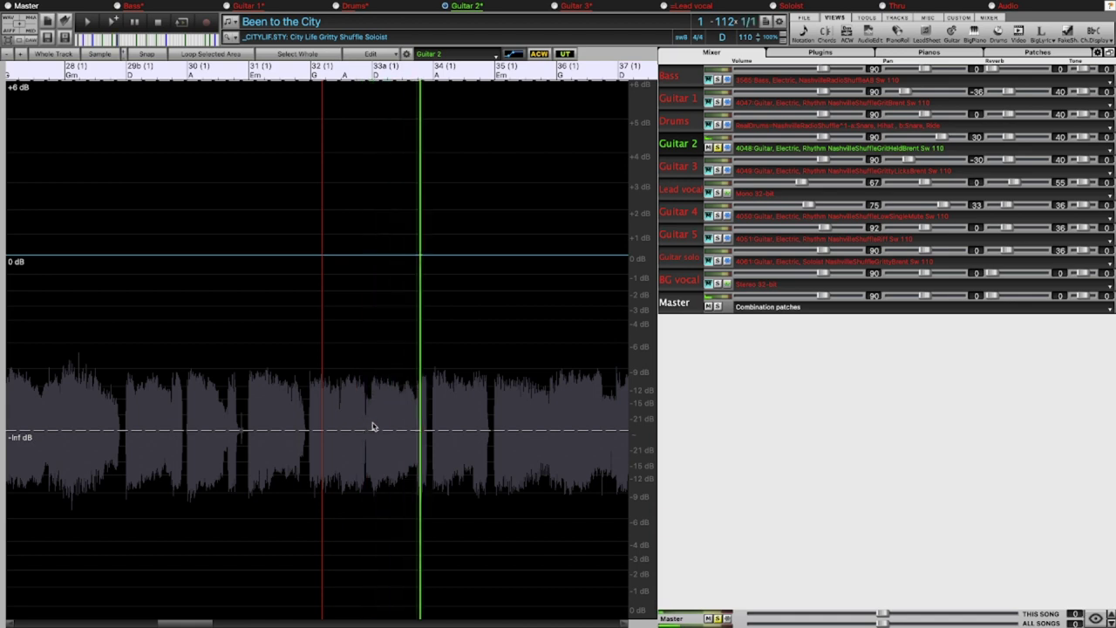
pyautogui.press('space')
# Fade Guitar 2 from 0 dB at bar 33 down to -Inf dB shortly before bar 34, and play from bar 32
pyautogui.click(417, 397)
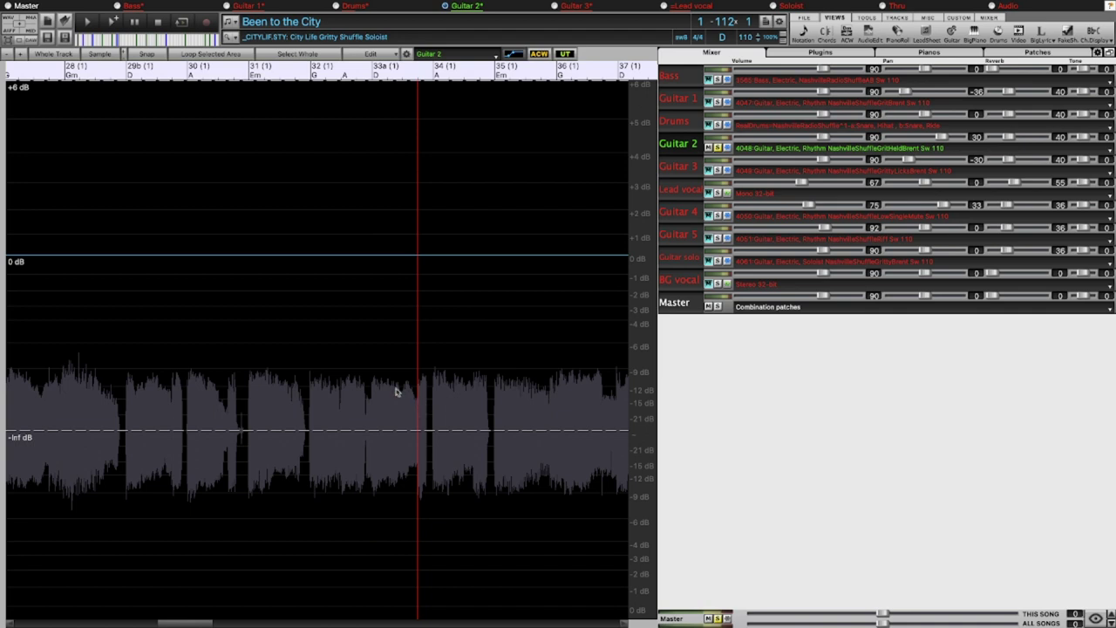
pyautogui.click(377, 382)
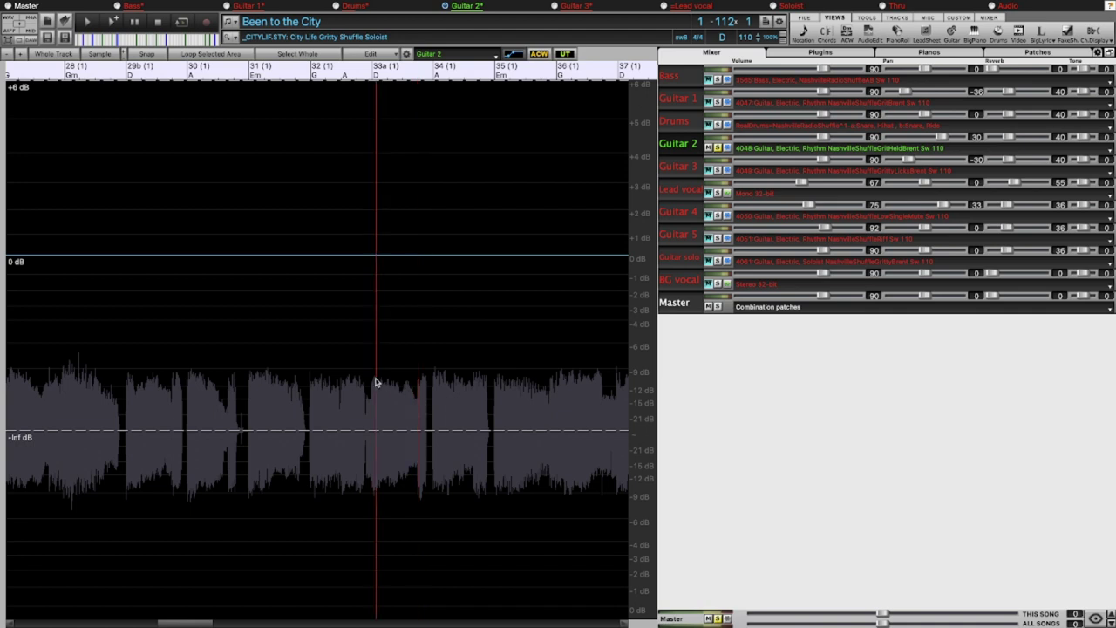
pyautogui.click(374, 258)
pyautogui.moveTo(374, 259)
pyautogui.moveTo(399, 259); pyautogui.dragTo(420, 450)
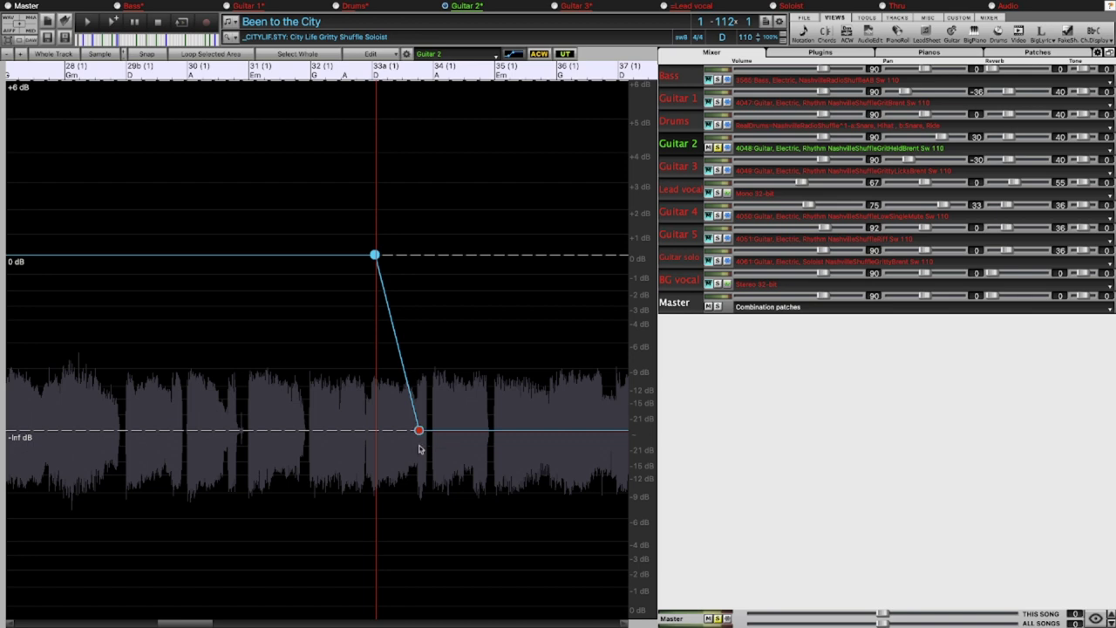
pyautogui.click(323, 318)
pyautogui.press('space')
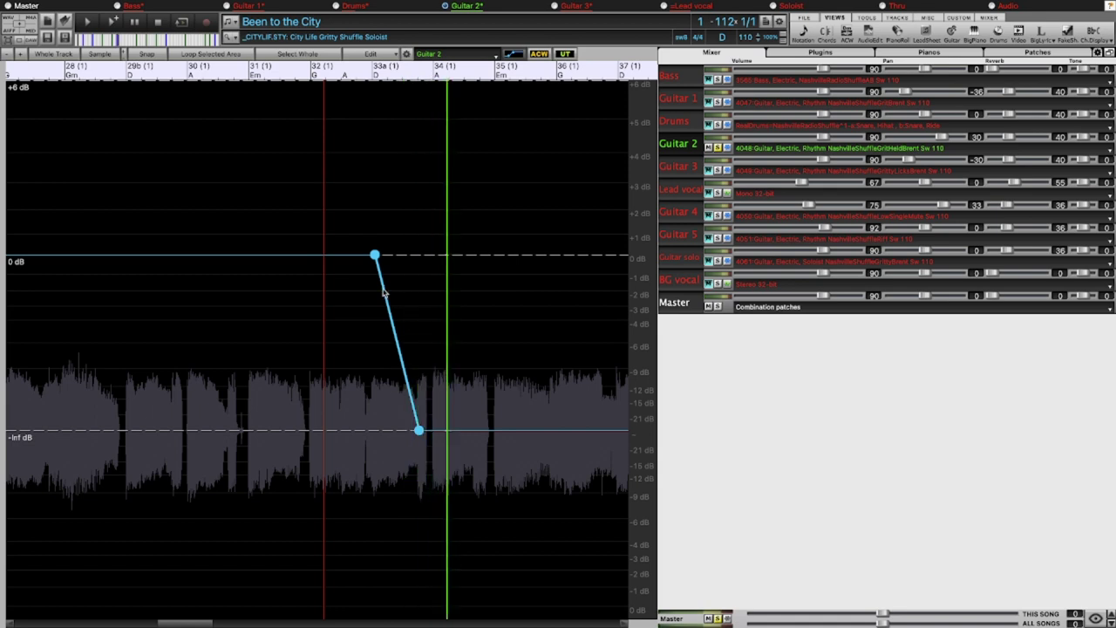
pyautogui.press('space')
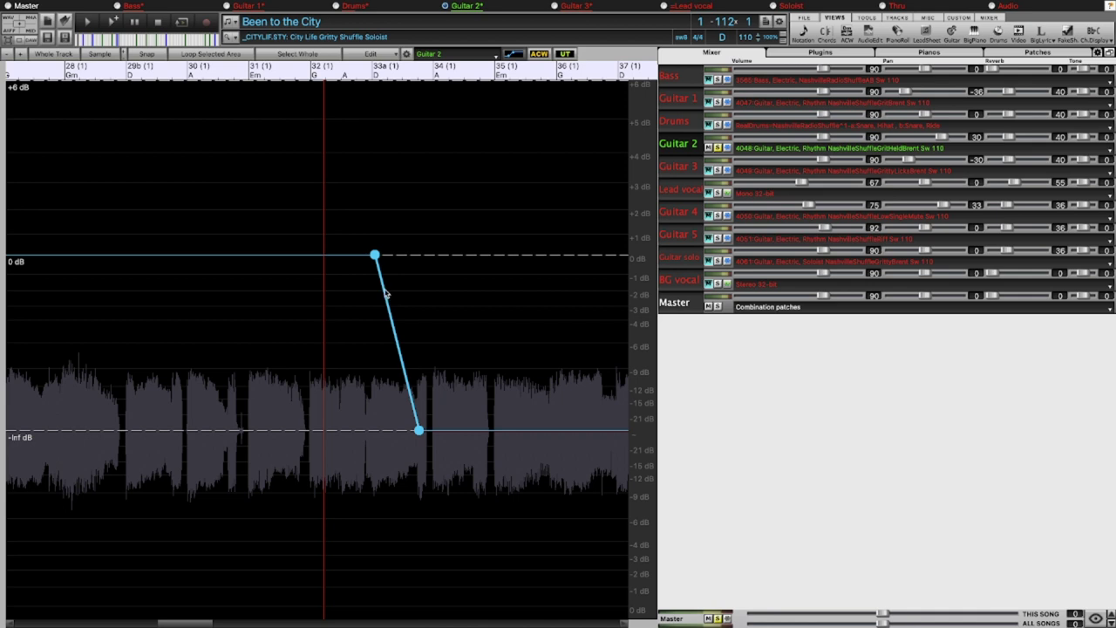
# Curve Guitar 2's fade with two extra points at about -1 and -5 dB, and play it back
pyautogui.click(392, 275)
pyautogui.click(396, 296)
pyautogui.moveTo(398, 300); pyautogui.dragTo(409, 335)
pyautogui.press('space')
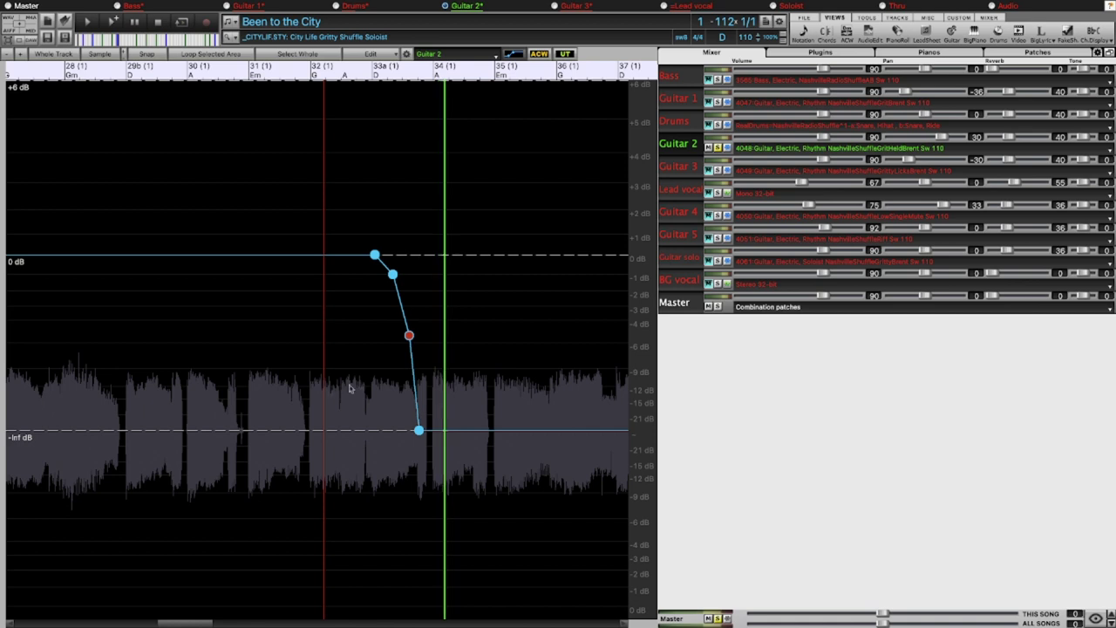
pyautogui.click(229, 378)
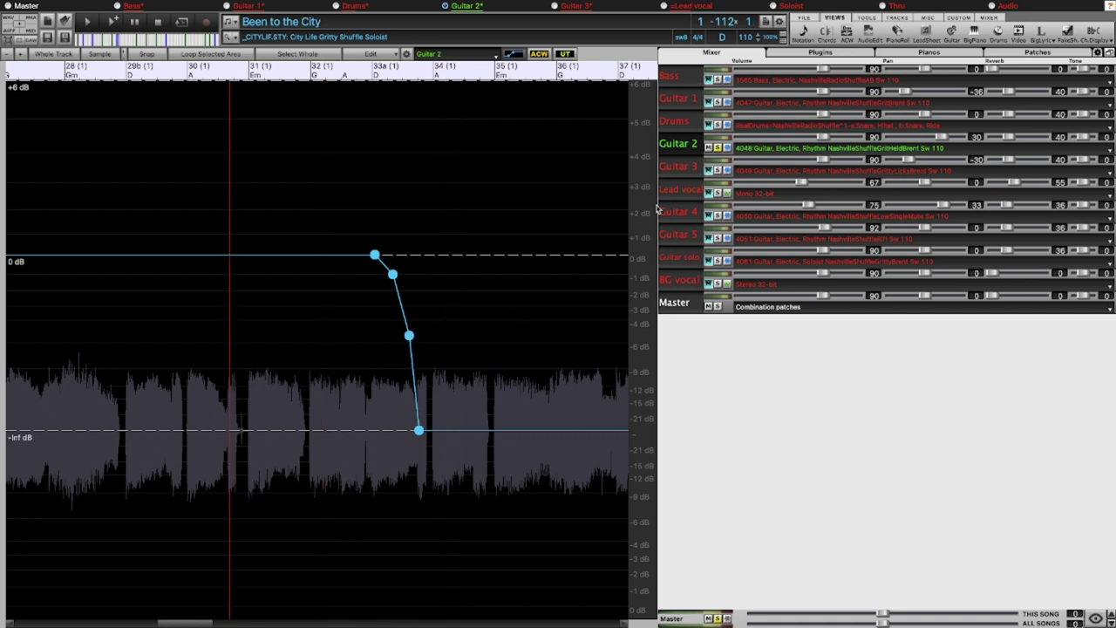
# Solo Guitar 3 and drop its volume steeply from 0 dB to -Inf dB at the start of bar 33
pyautogui.click(718, 171)
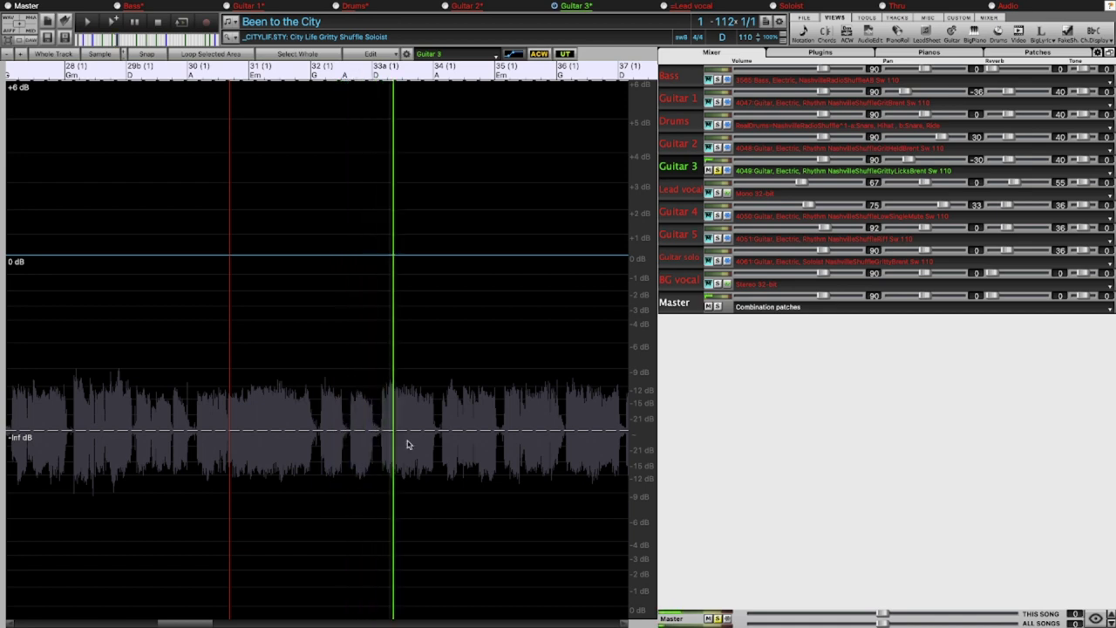
pyautogui.click(381, 422)
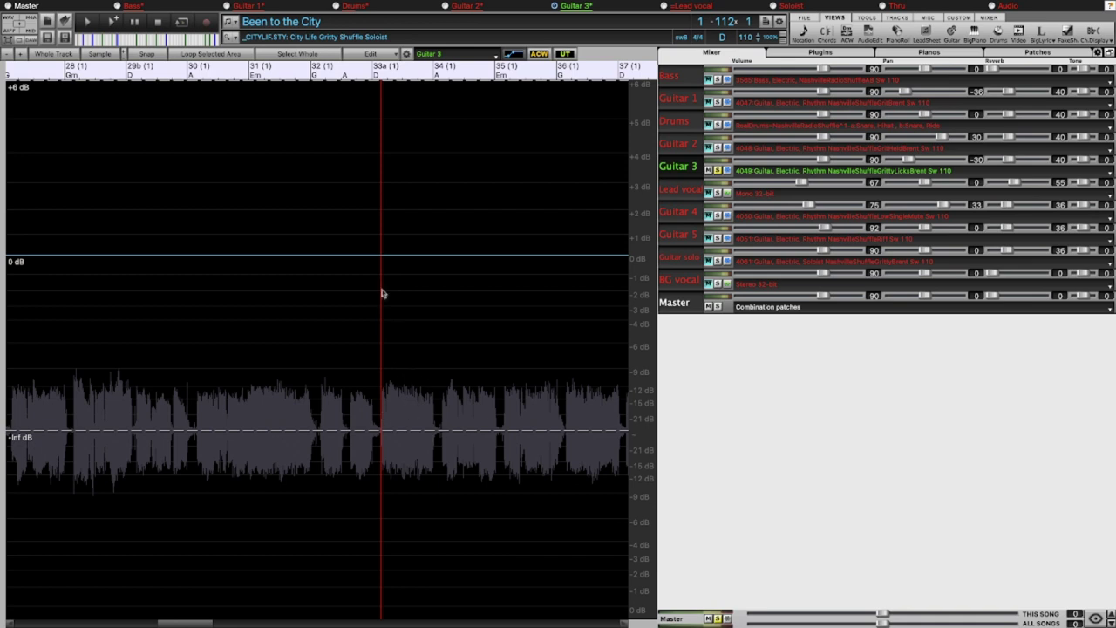
pyautogui.click(374, 256)
pyautogui.moveTo(374, 258); pyautogui.dragTo(381, 436)
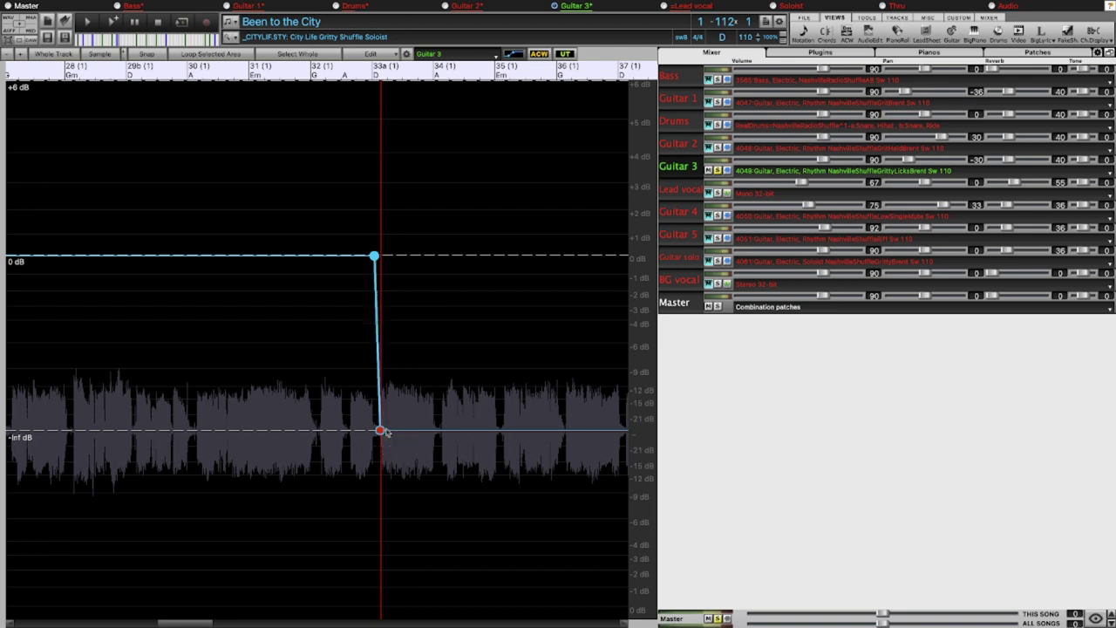
# Audition Guitar 5 soloed from bar 31, and cut its volume from about -2 dB to -Inf dB at the start of bar 33
pyautogui.click(682, 238)
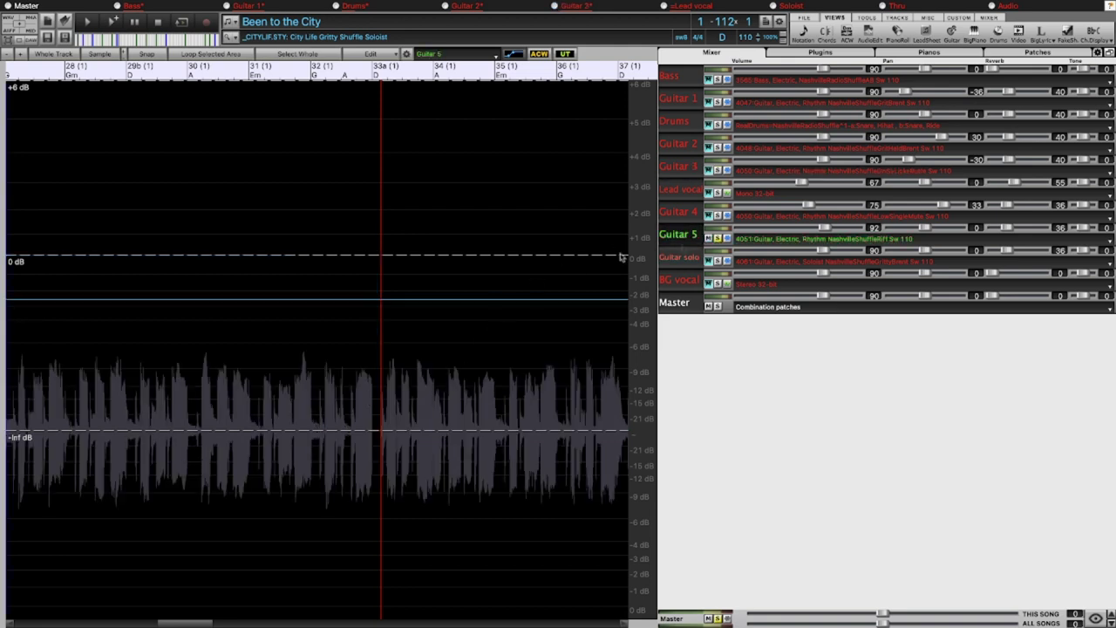
pyautogui.click(269, 346)
pyautogui.press('space')
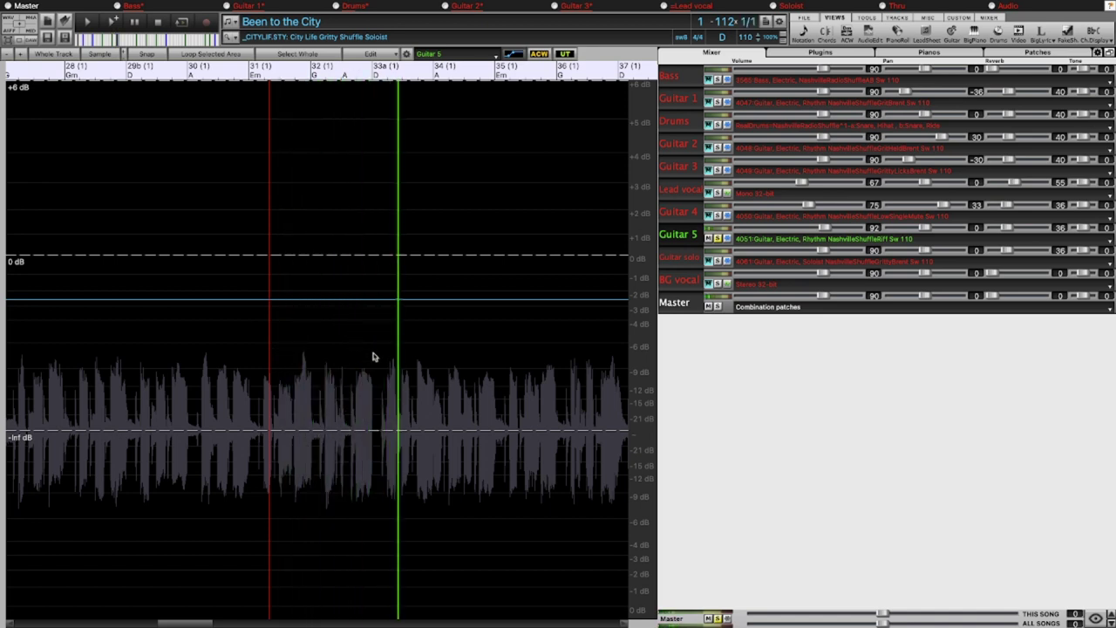
pyautogui.click(376, 403)
pyautogui.scroll(4, 376, 403)
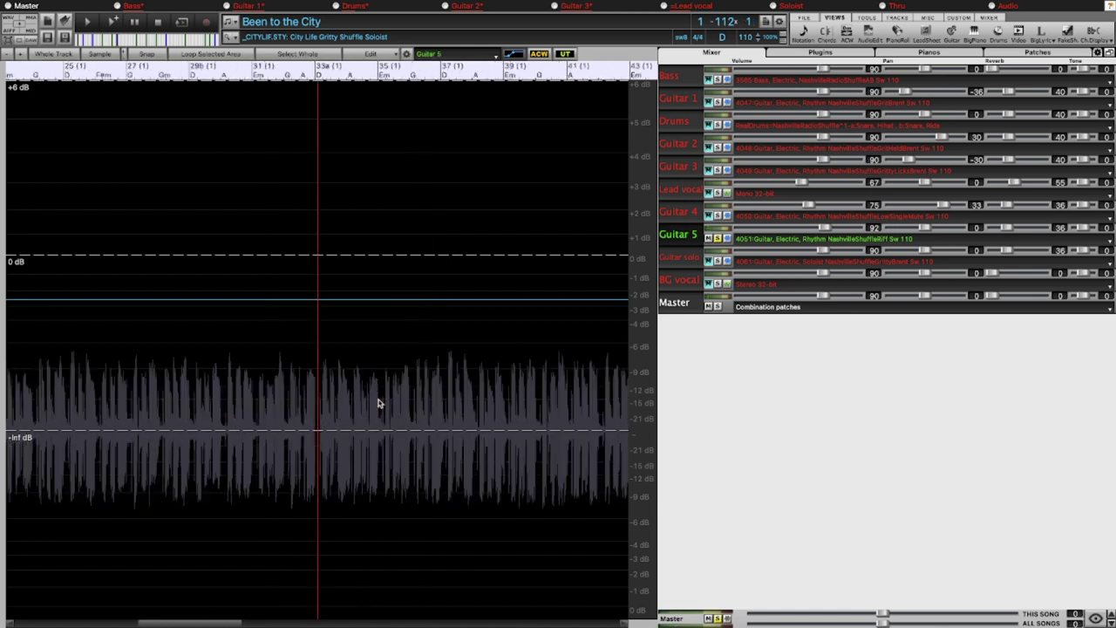
pyautogui.click(313, 303)
pyautogui.moveTo(324, 305); pyautogui.dragTo(329, 455)
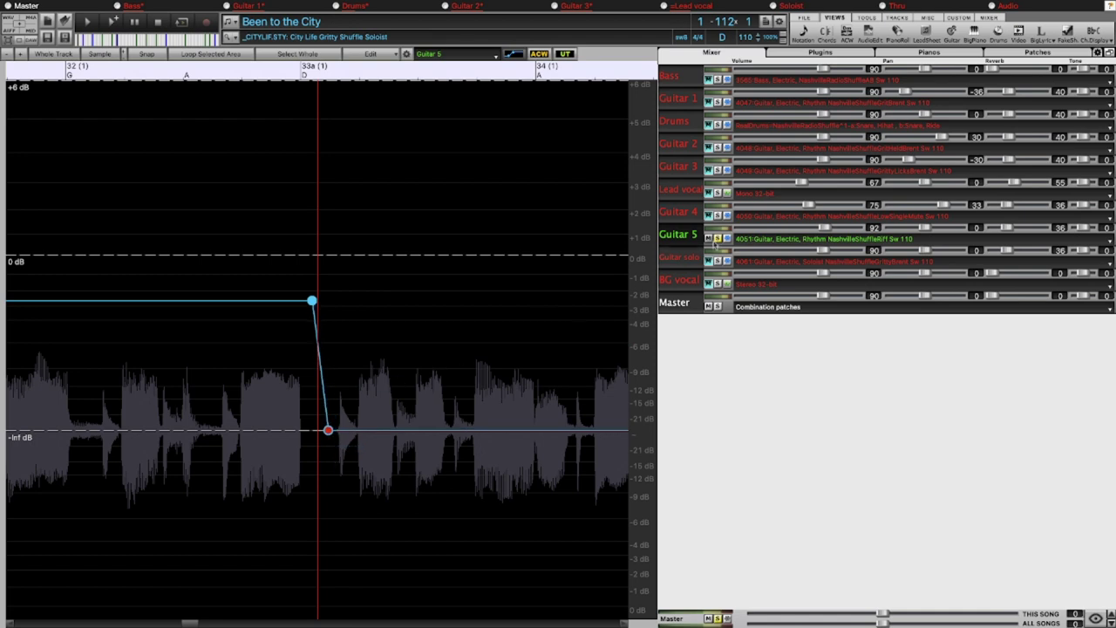
pyautogui.click(717, 238)
# Play the full arrangement from bar 30 in the chord sheet and stop at bar 41
pyautogui.click(825, 33)
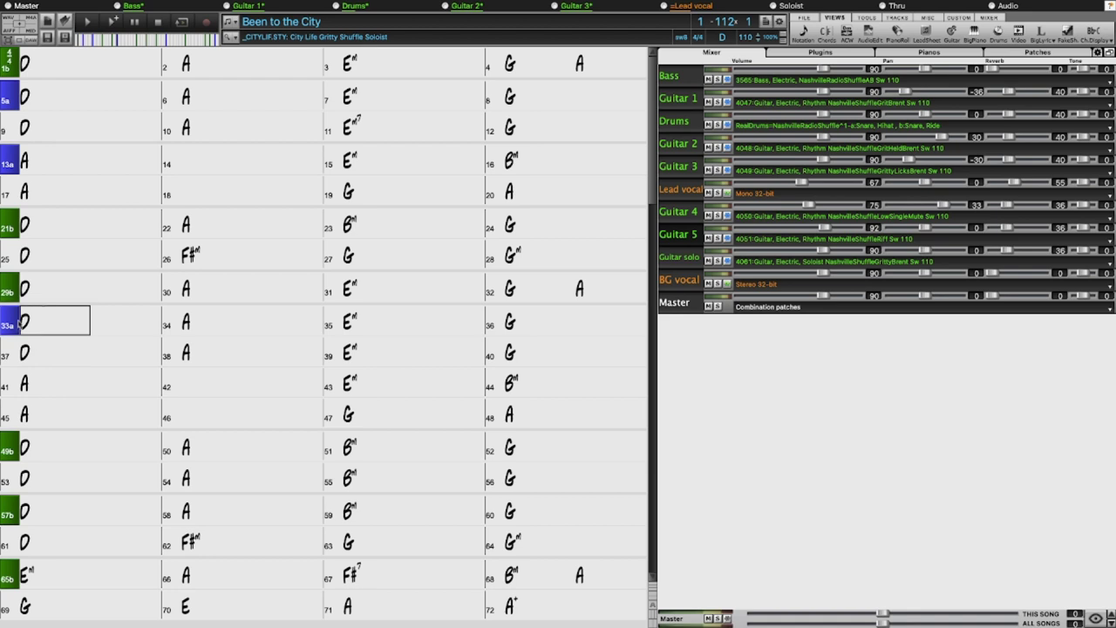
pyautogui.click(215, 290)
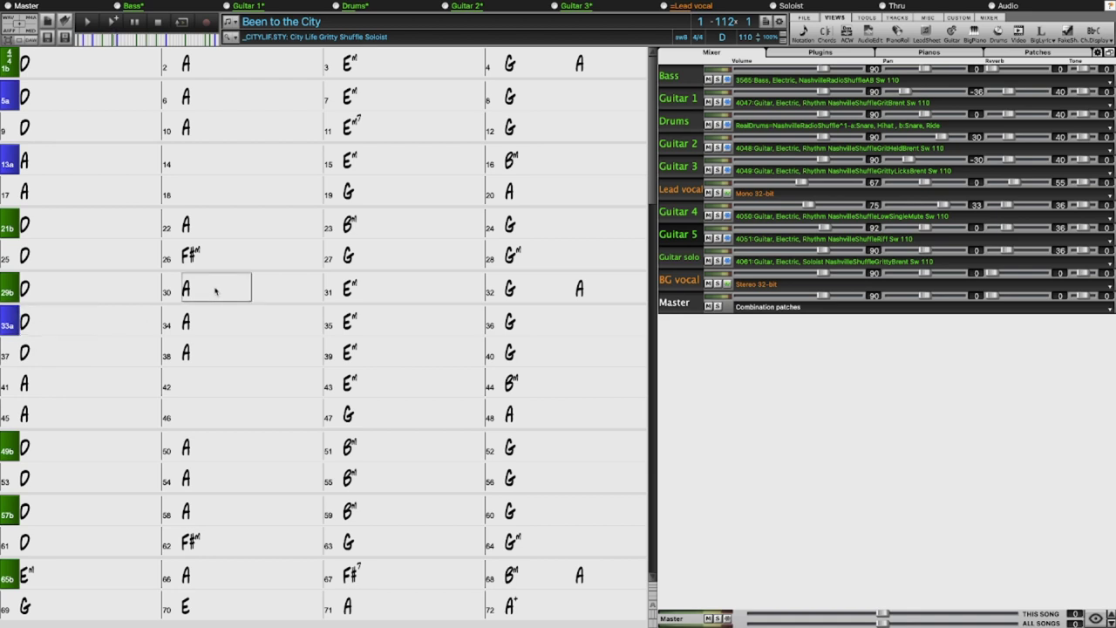
pyautogui.click(214, 290)
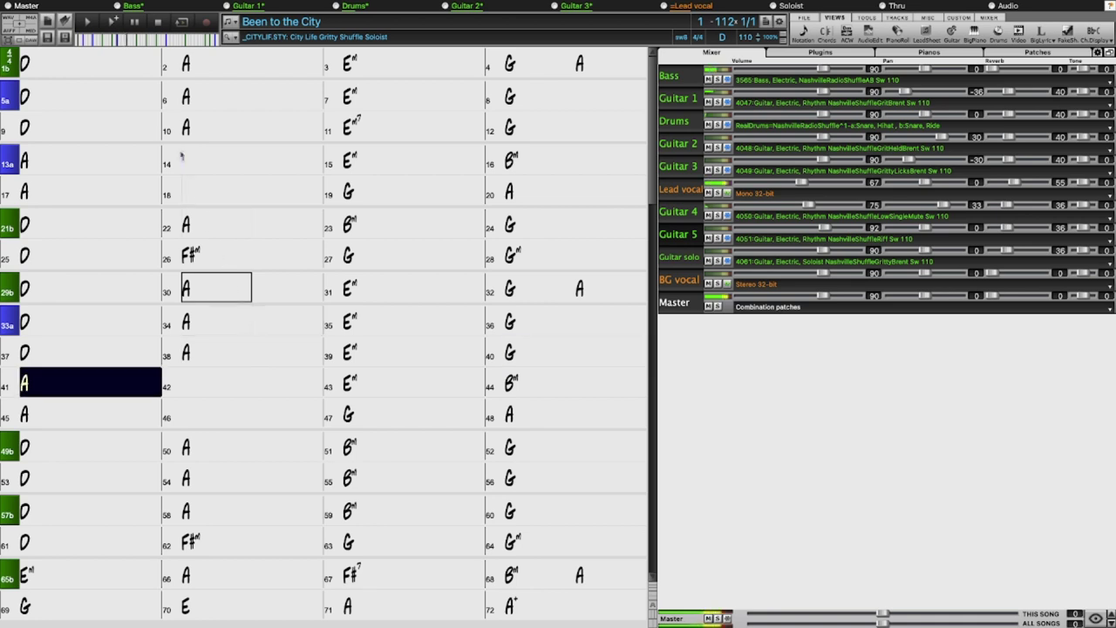
pyautogui.click(161, 21)
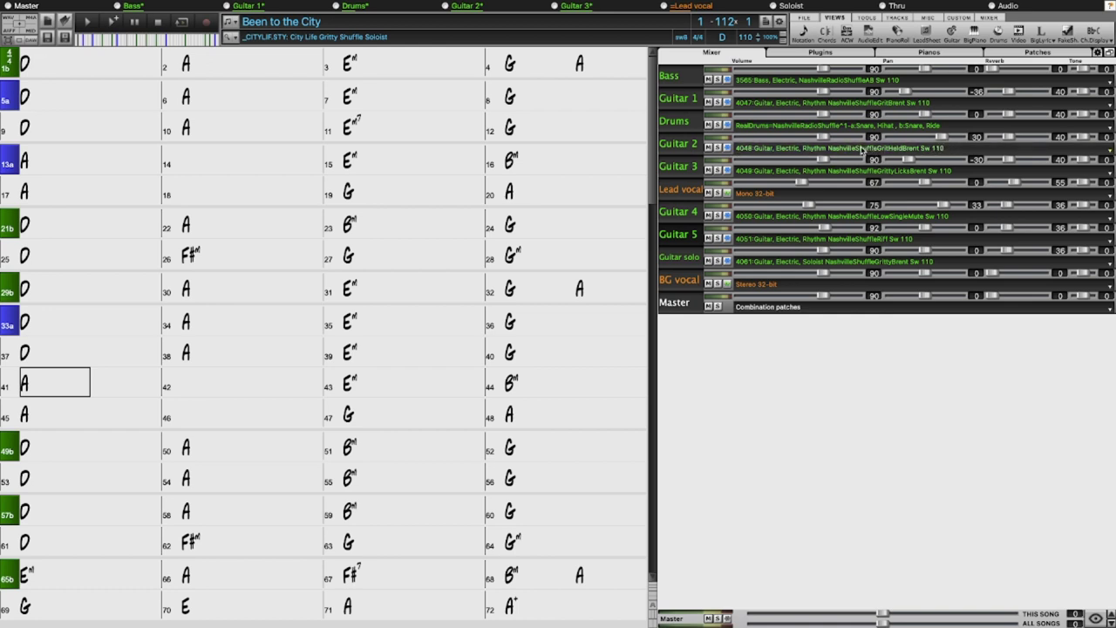
# Select bar 41 in the chord sheet and reopen Guitar 2's volume curve in Audio Edit
pyautogui.click(869, 34)
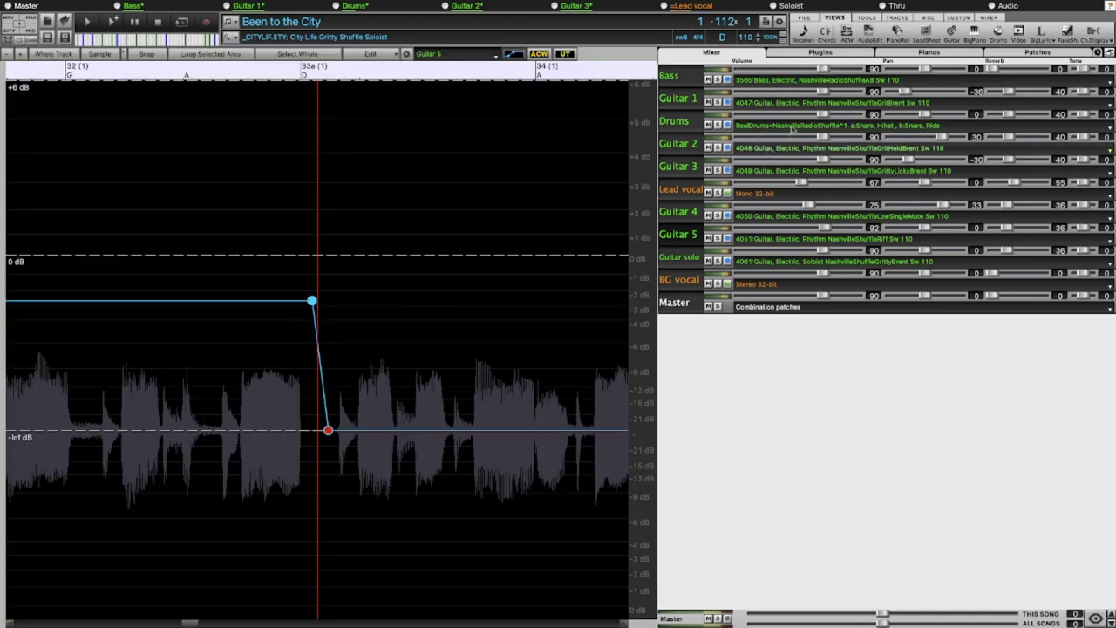
pyautogui.click(825, 32)
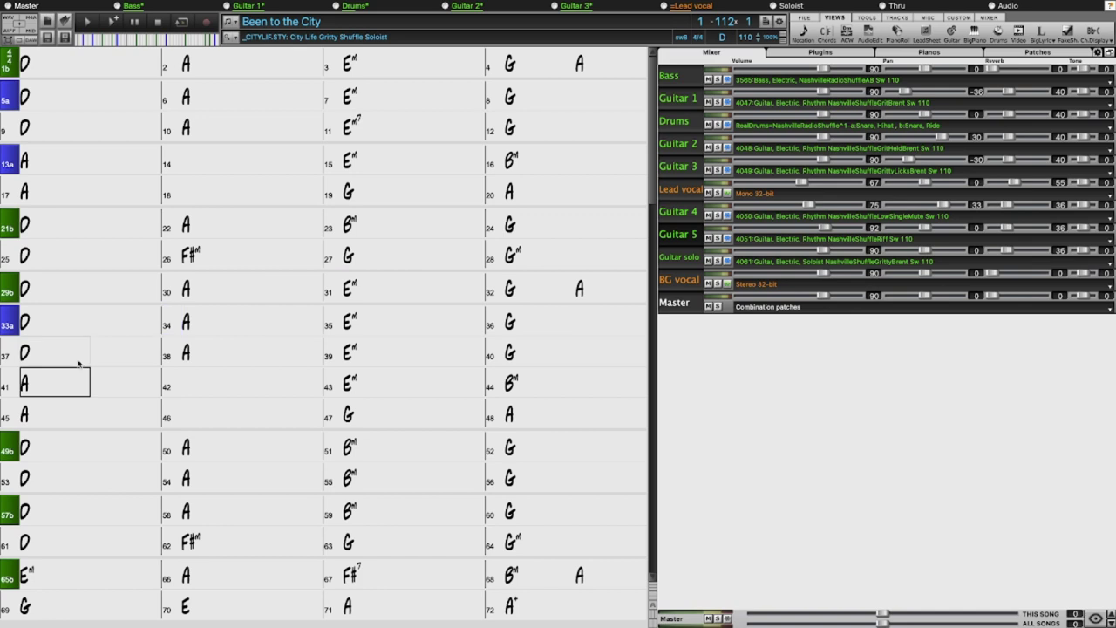
pyautogui.moveTo(64, 389); pyautogui.dragTo(132, 387)
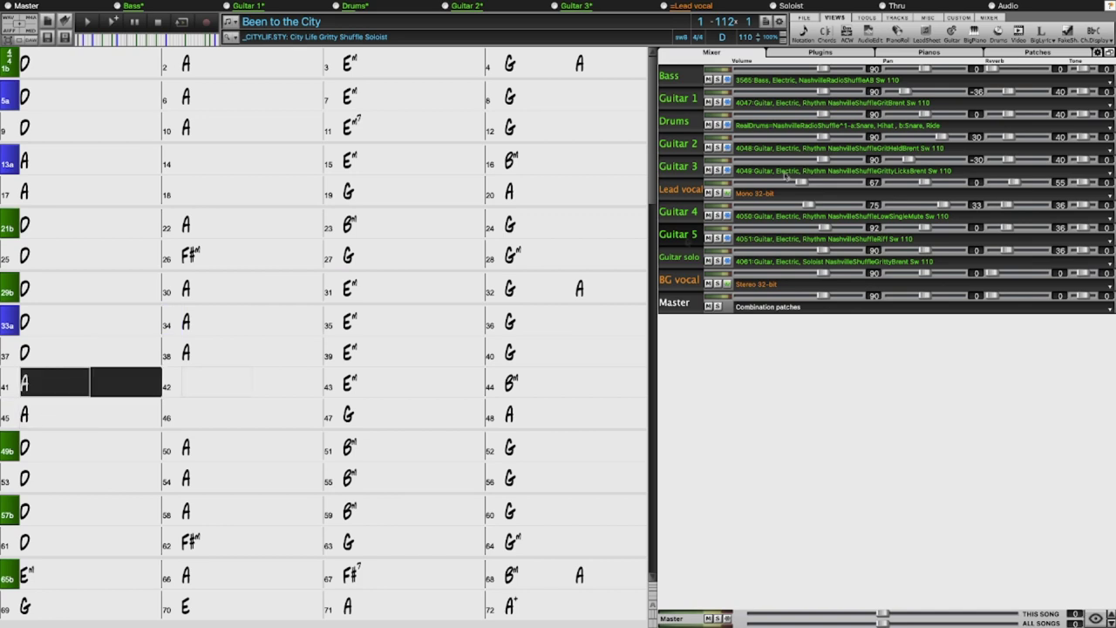
pyautogui.click(869, 31)
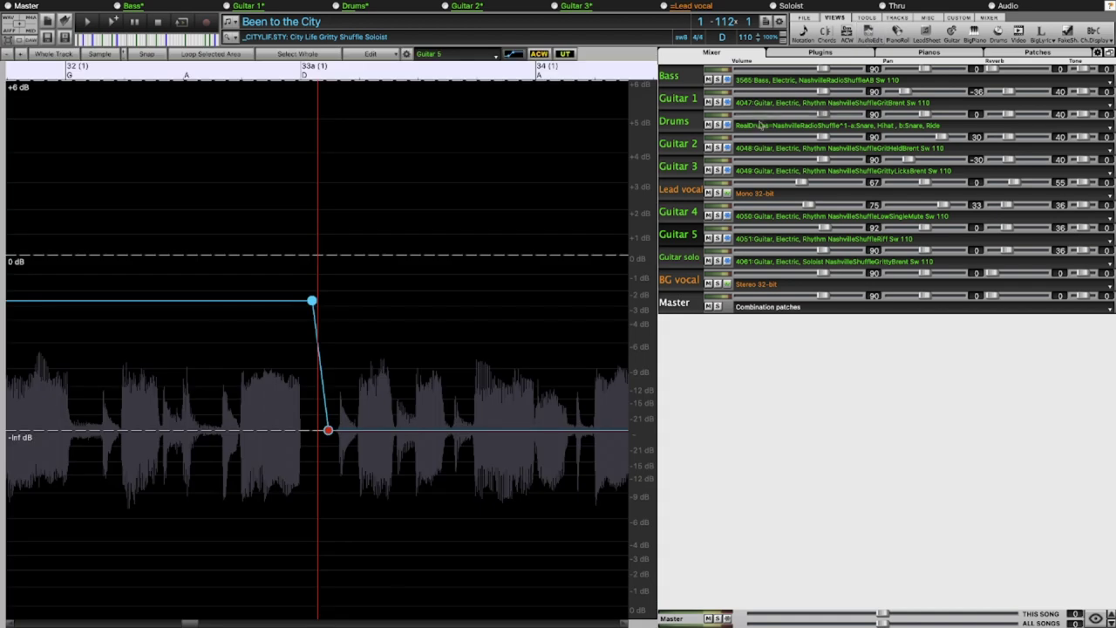
pyautogui.click(684, 145)
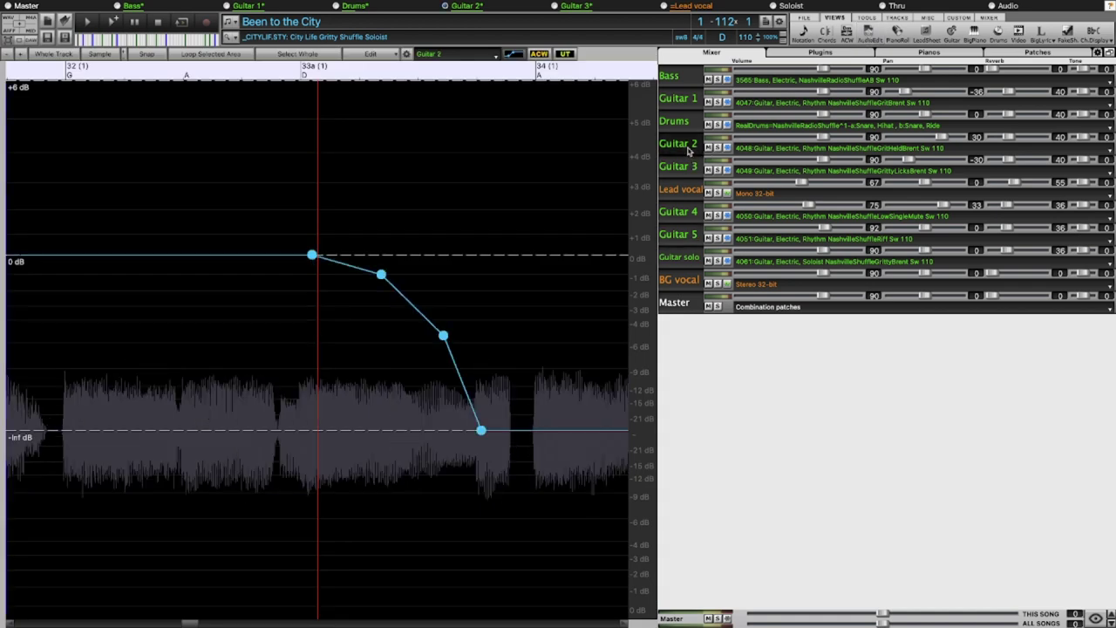
# Add two nodes to Guitar 2's volume envelope between bars 38 and 39, raising the level from -Inf to about 0 dB
pyautogui.scroll(1, 408, 285)
pyautogui.scroll(-3, 408, 284)
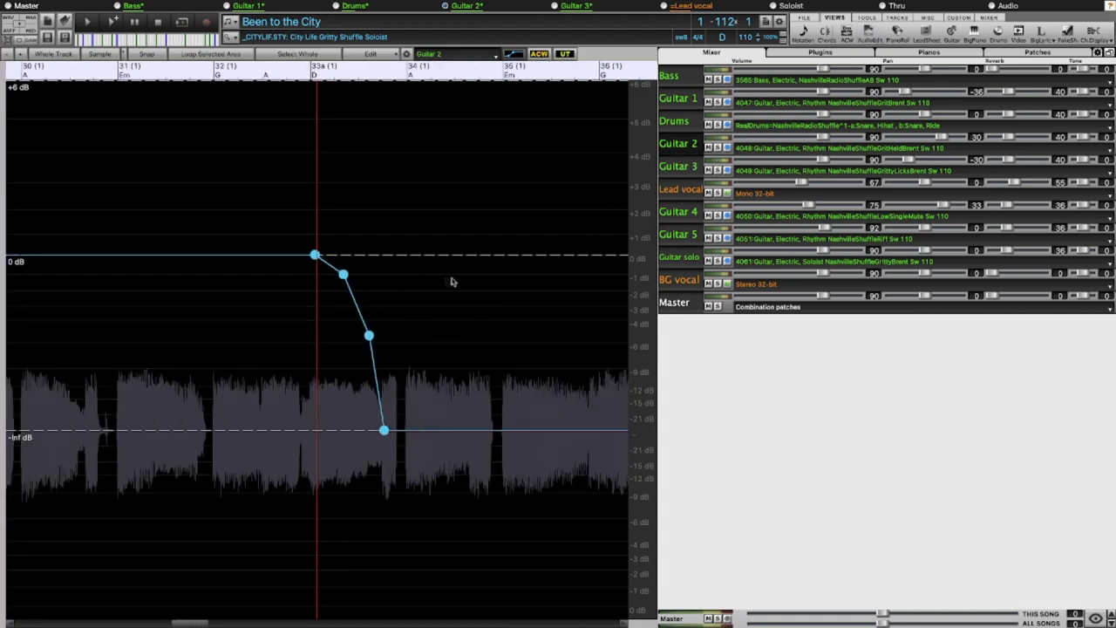
pyautogui.scroll(-1, 571, 270)
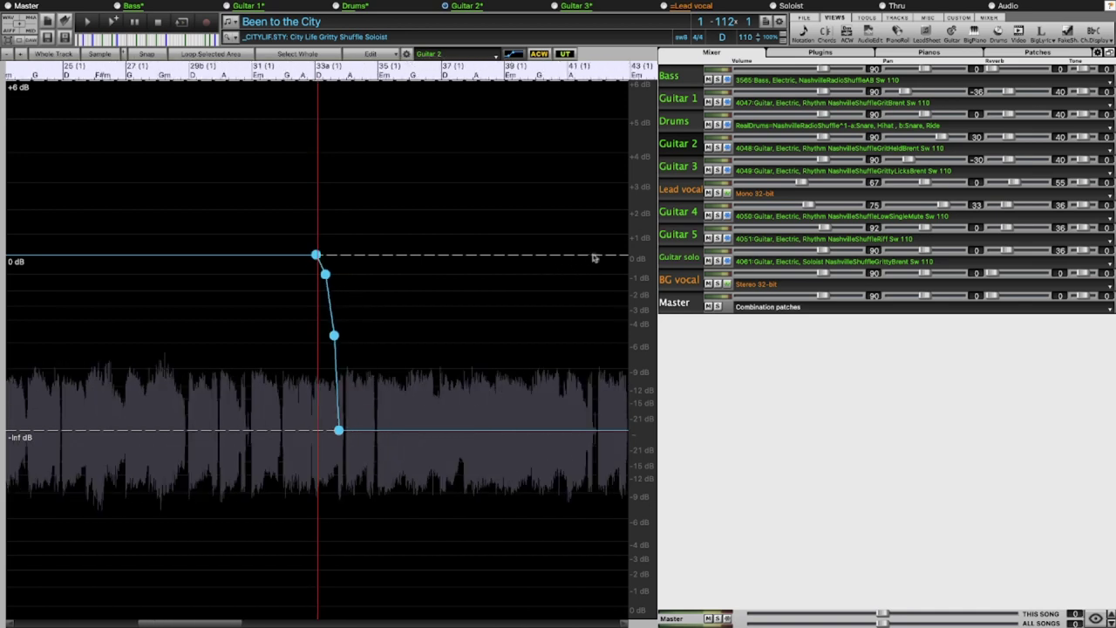
pyautogui.click(568, 269)
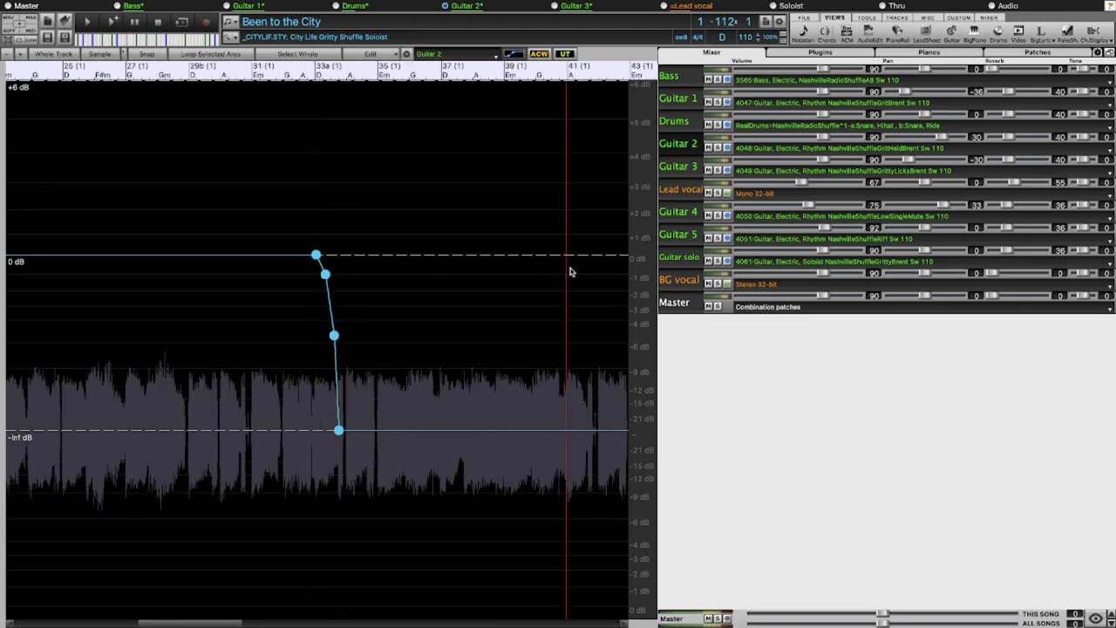
pyautogui.scroll(2, 571, 272)
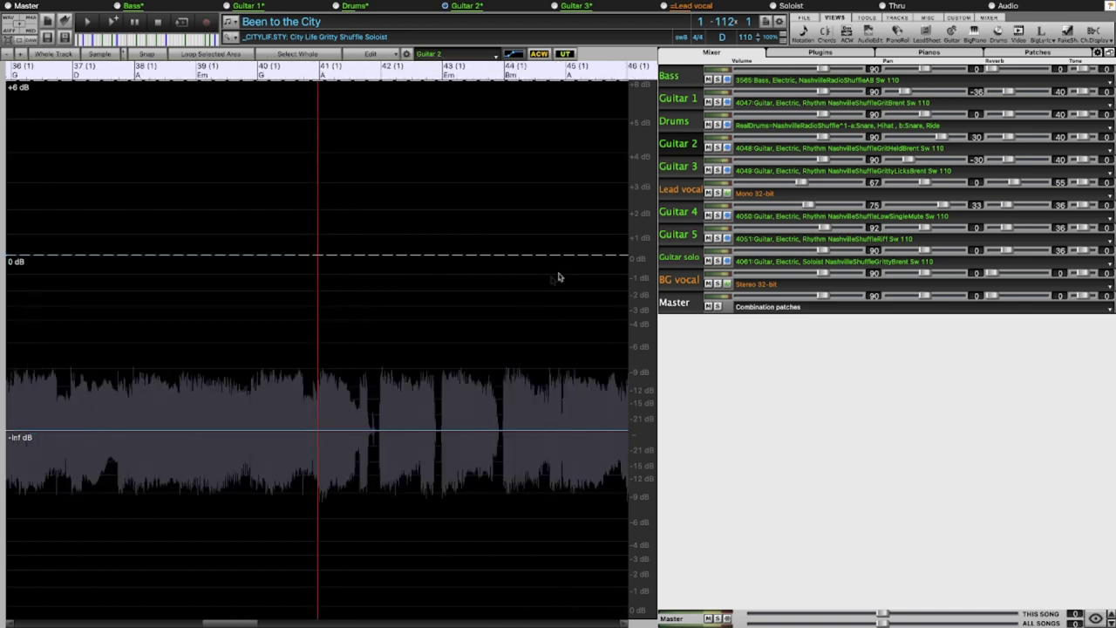
pyautogui.click(168, 429)
pyautogui.moveTo(184, 430); pyautogui.dragTo(178, 256)
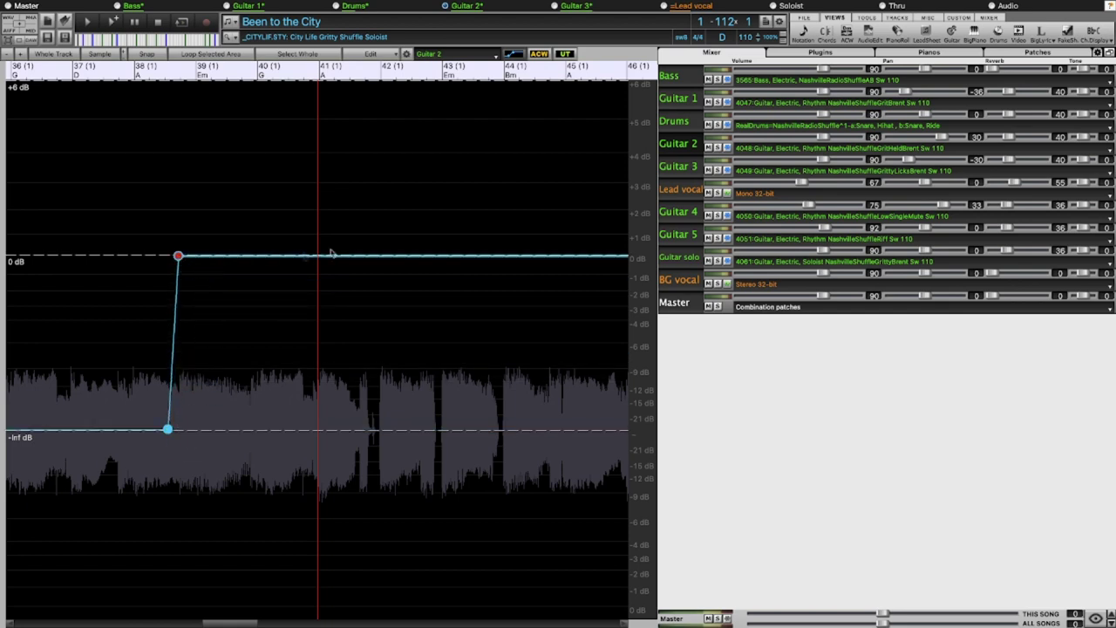
# Solo Guitar 2, Drums and Lead vocal, and audition the passages starting midway through bar 37 and just before bar 40
pyautogui.click(717, 147)
pyautogui.click(717, 125)
pyautogui.click(717, 192)
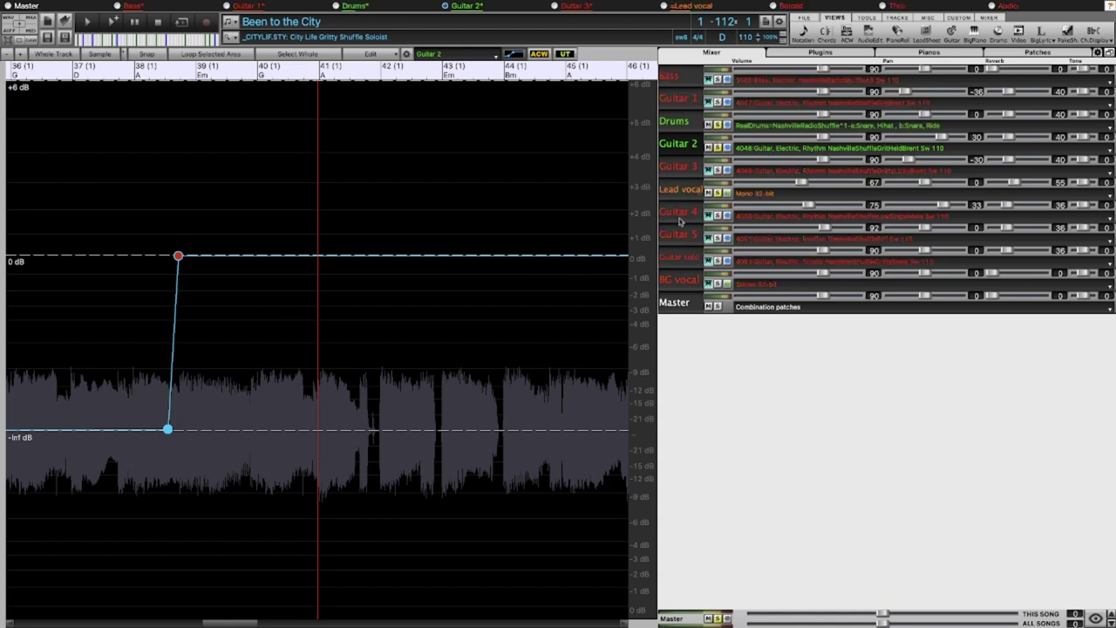
pyautogui.click(109, 351)
pyautogui.press('space')
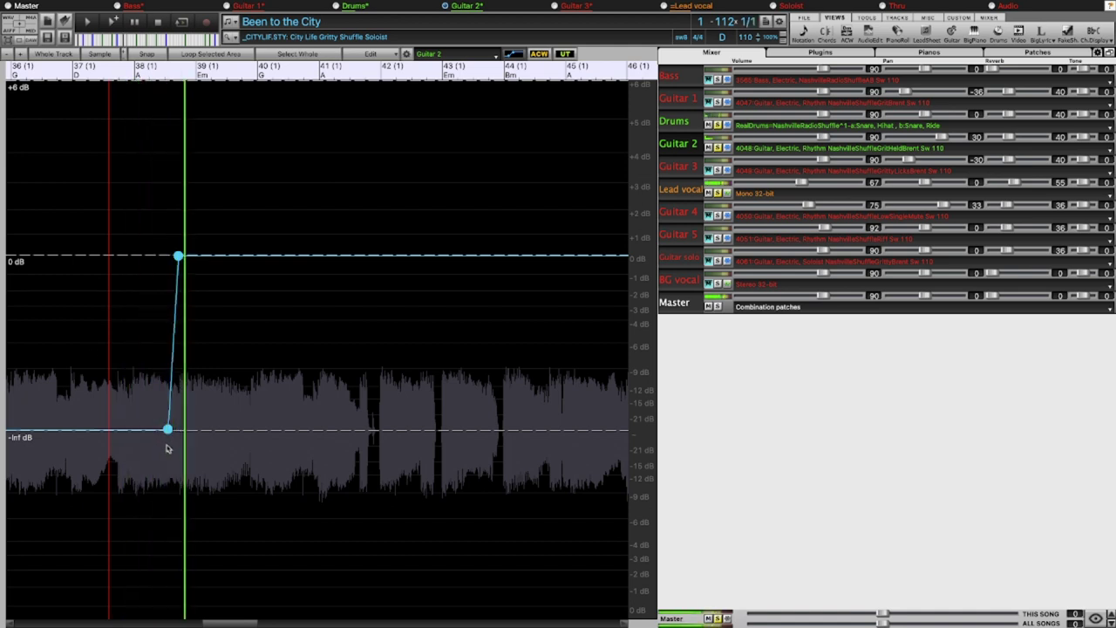
pyautogui.click(253, 409)
pyautogui.press('space')
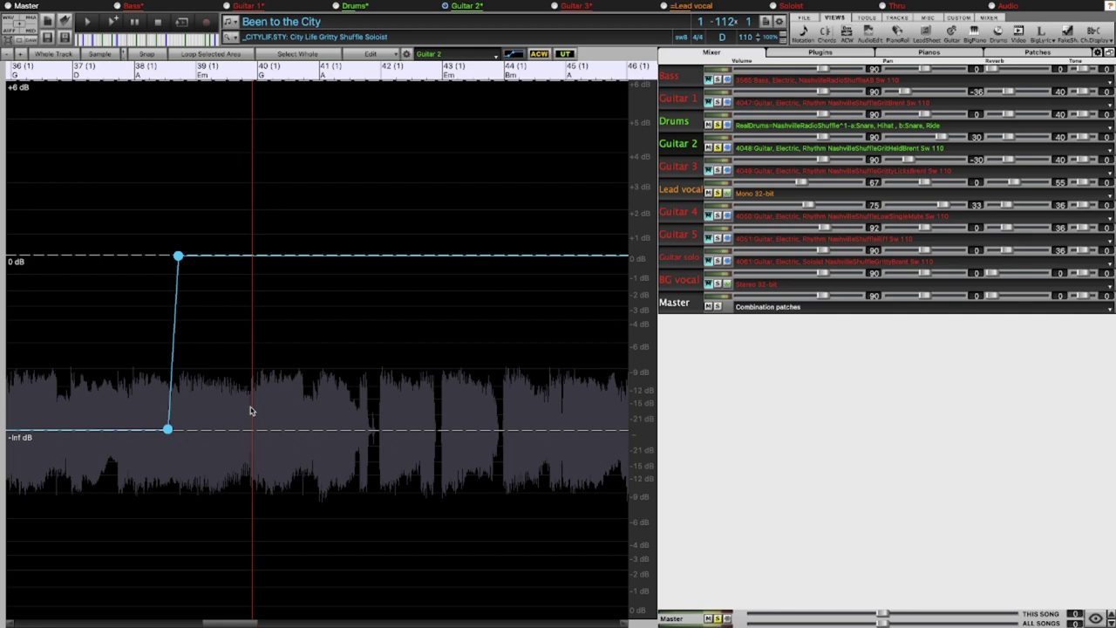
pyautogui.press('space')
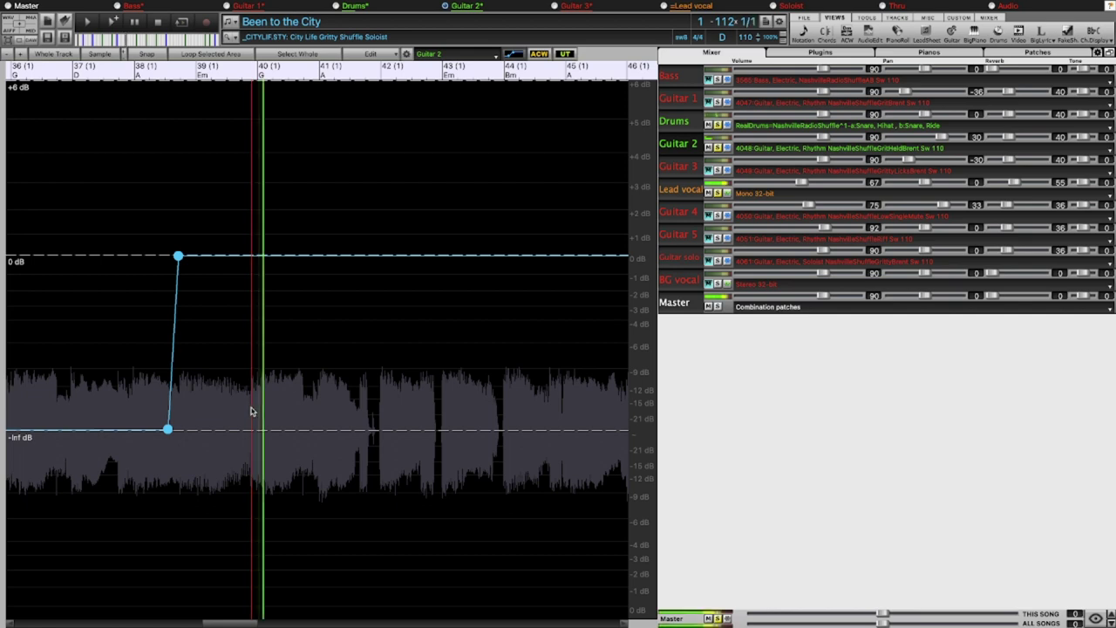
pyautogui.press('space')
pyautogui.click(314, 400)
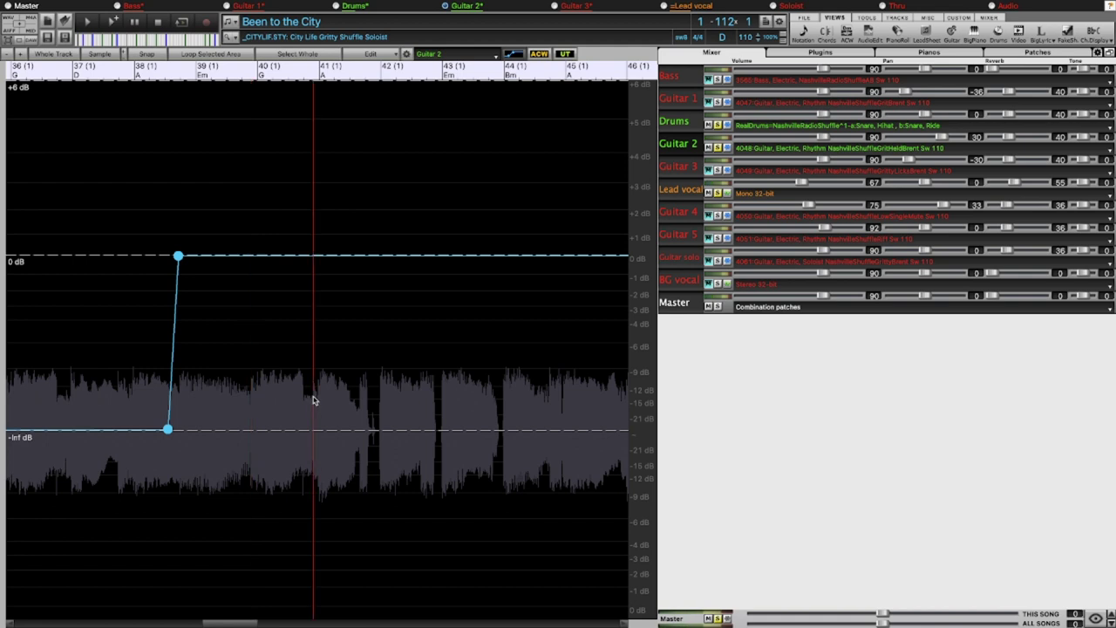
# Shift Guitar 2's volume rise to just before bar 40, going from -Inf to about 1.21 dB
pyautogui.click(250, 405)
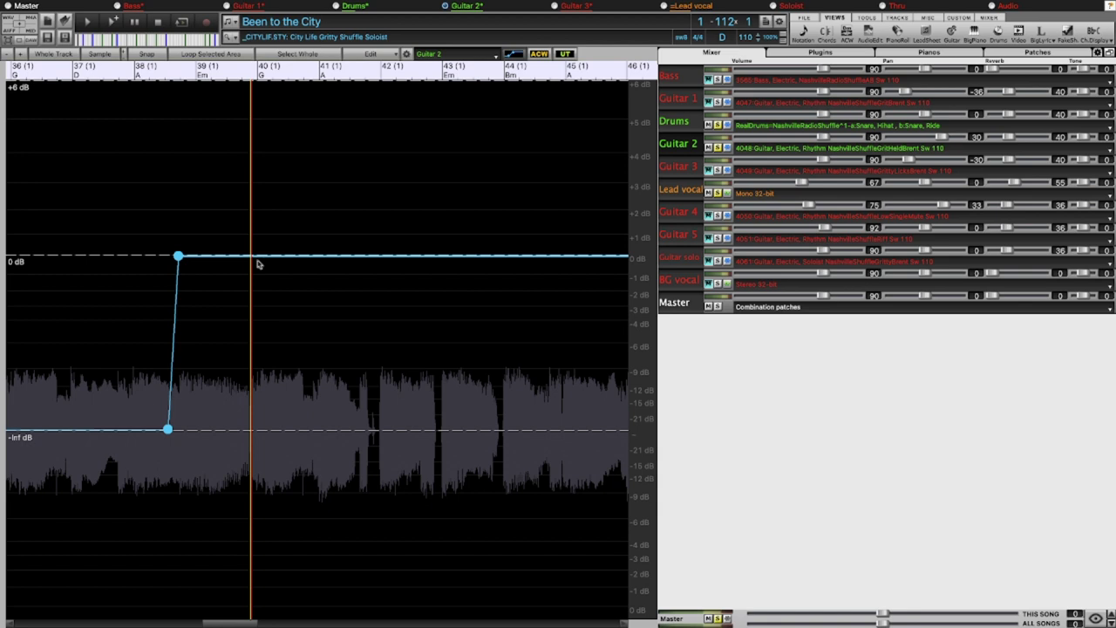
pyautogui.moveTo(253, 257); pyautogui.dragTo(251, 229)
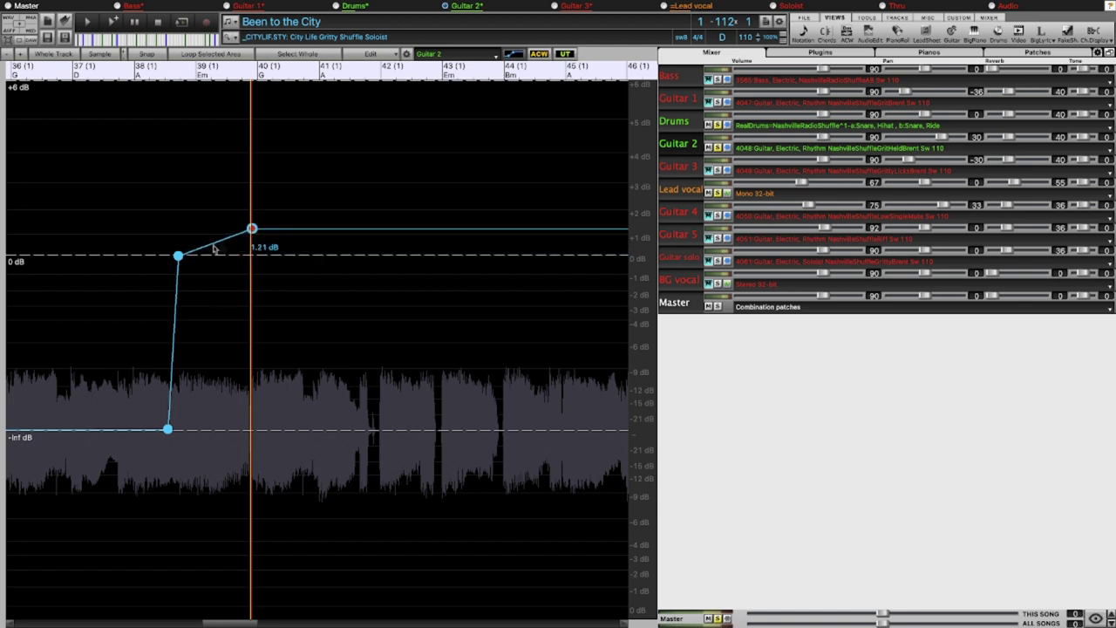
pyautogui.moveTo(178, 258); pyautogui.dragTo(250, 453)
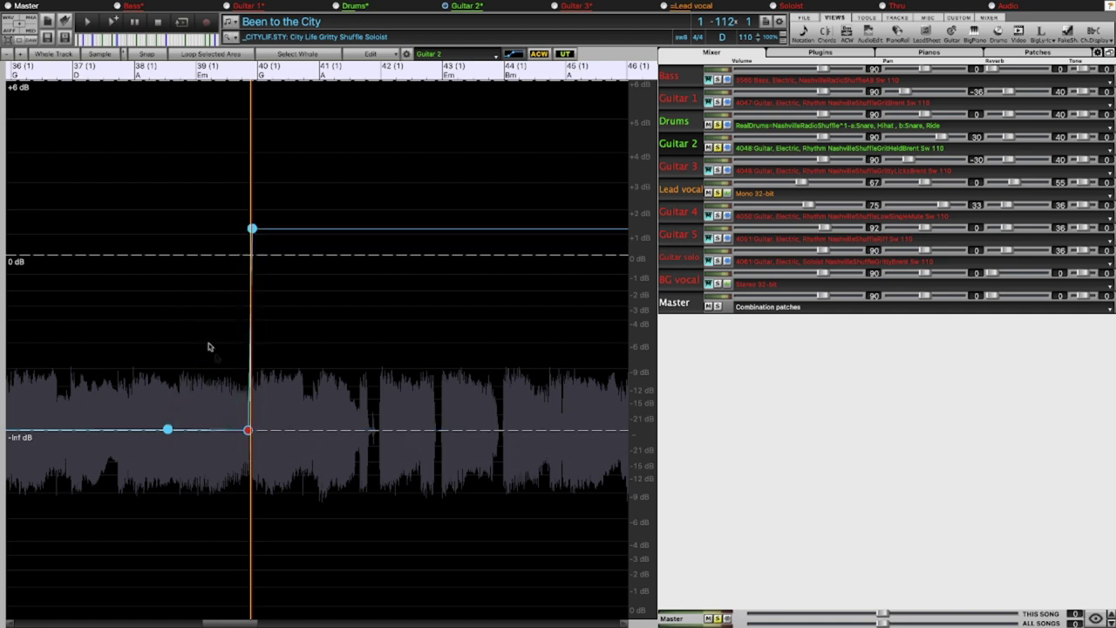
# Clear the track solos and play the full mix from bar 37 through Guitar 2's entry
pyautogui.click(718, 193)
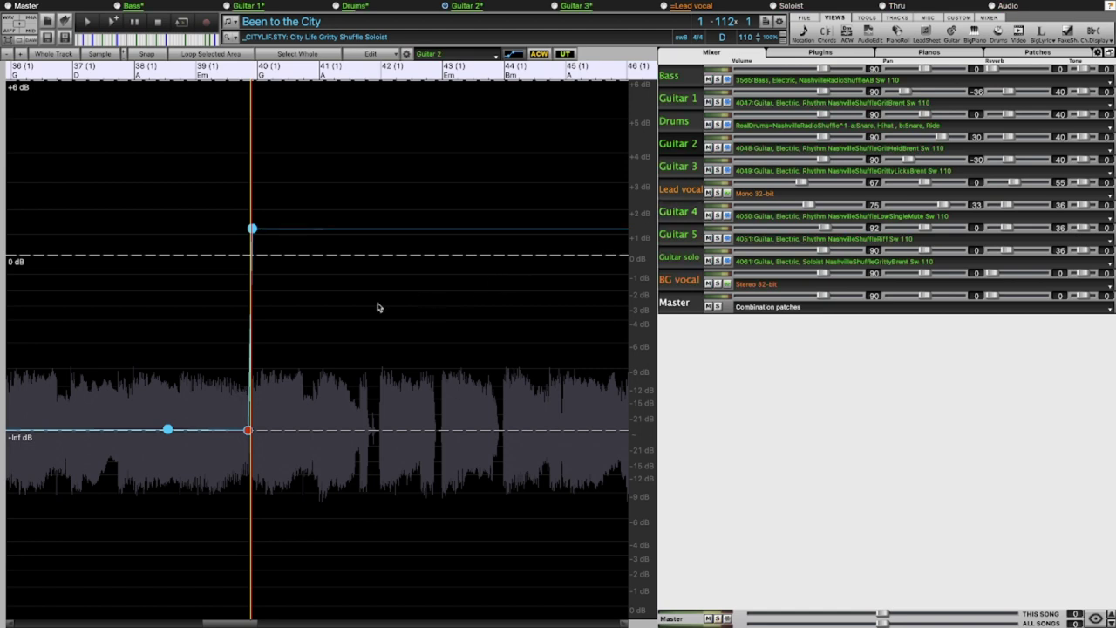
pyautogui.scroll(-2, 378, 307)
pyautogui.click(218, 306)
pyautogui.press('space')
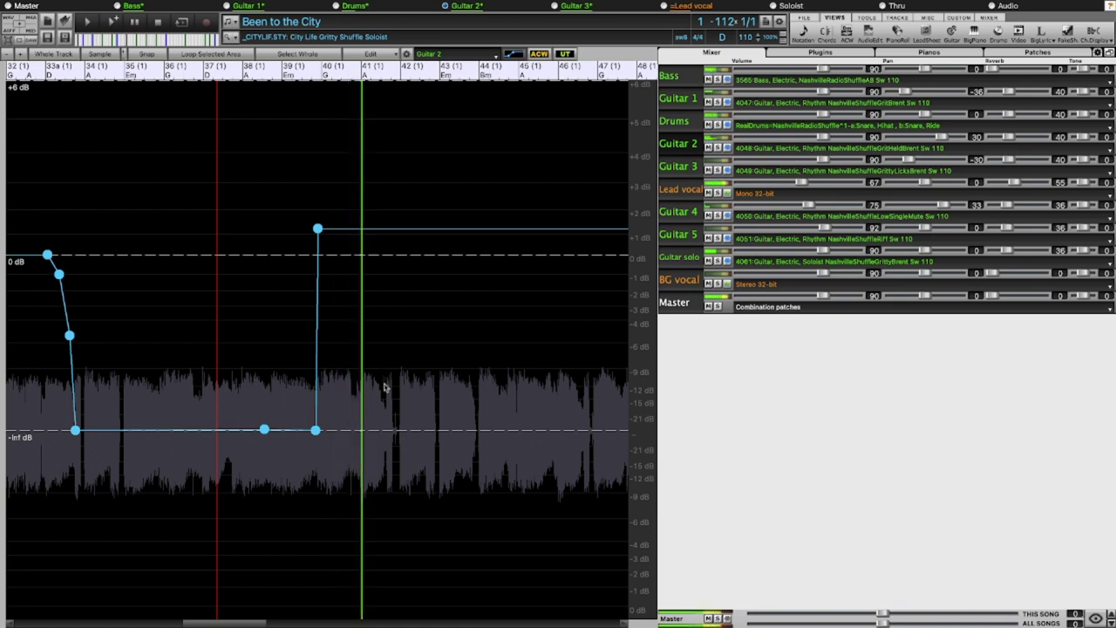
# Delay Guitar 2's volume rise to just before bar 41 and raise its upper node to about +3 dB
pyautogui.click(356, 404)
pyautogui.scroll(-1, 356, 403)
pyautogui.scroll(5, 356, 404)
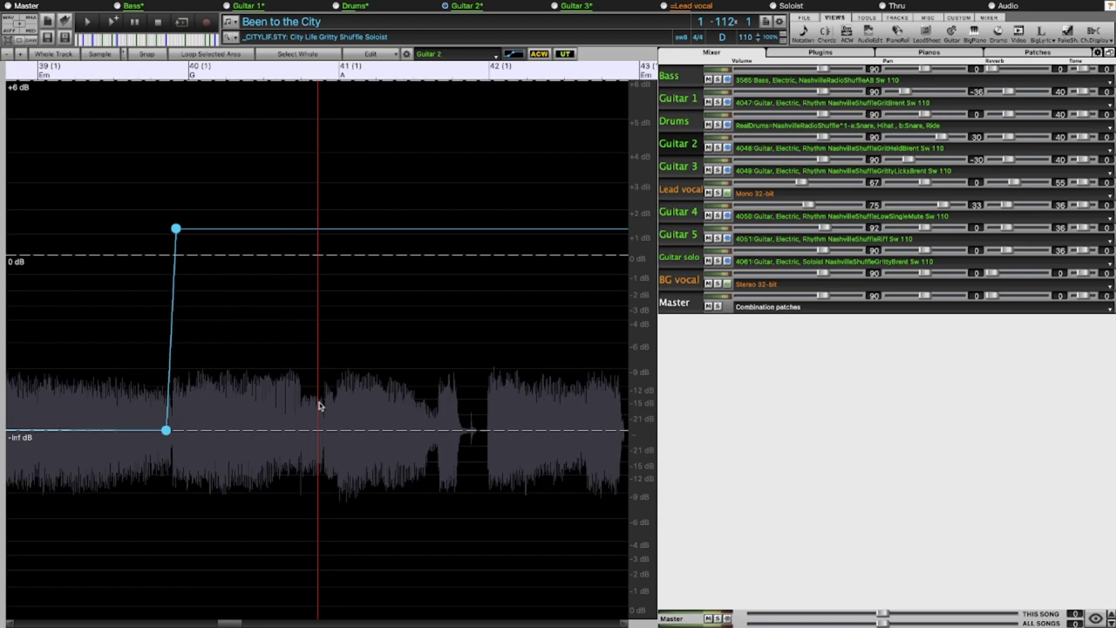
pyautogui.click(316, 232)
pyautogui.moveTo(176, 229); pyautogui.dragTo(297, 445)
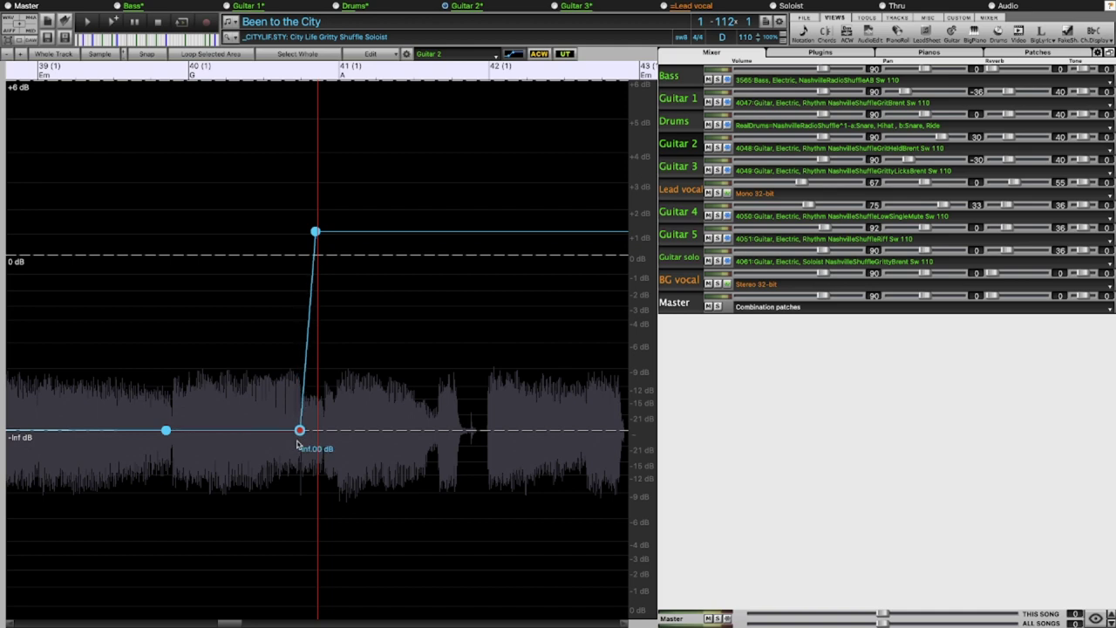
pyautogui.moveTo(314, 232); pyautogui.dragTo(307, 192)
# Play the full mix from just before bar 40 to check Guitar 2's entry, stopping with the cursor at bar 45
pyautogui.click(250, 207)
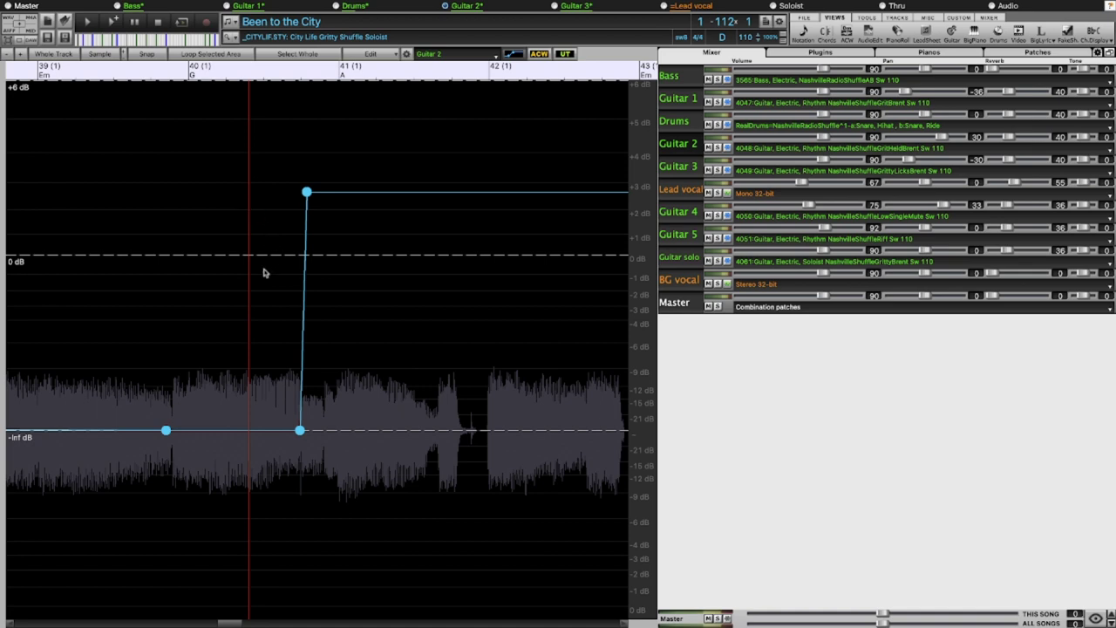
pyautogui.click(180, 314)
pyautogui.click(149, 298)
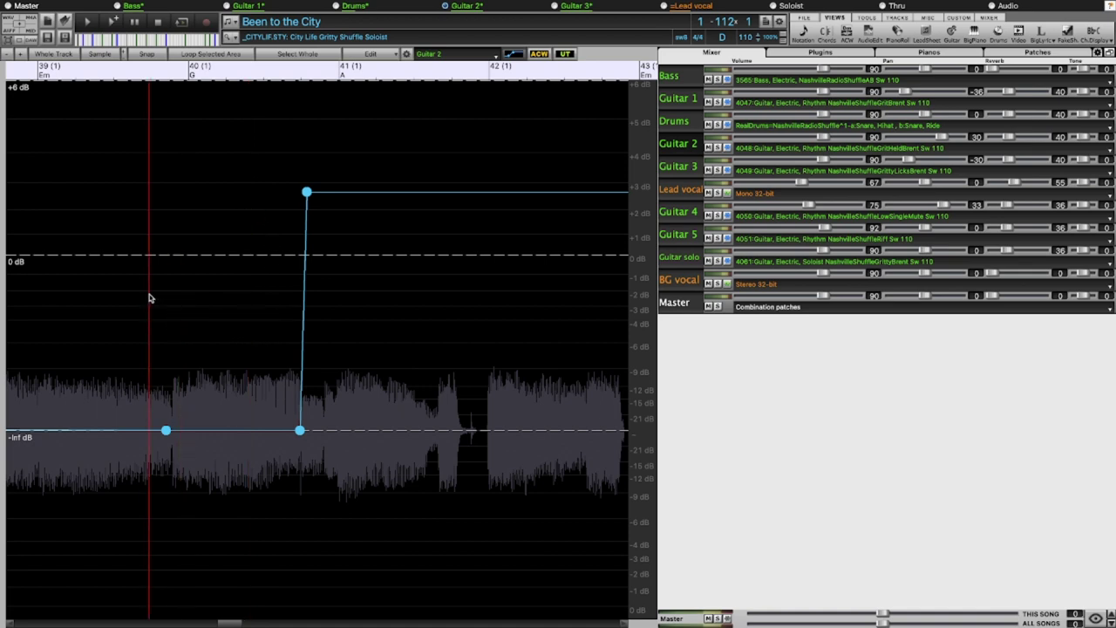
pyautogui.press('space')
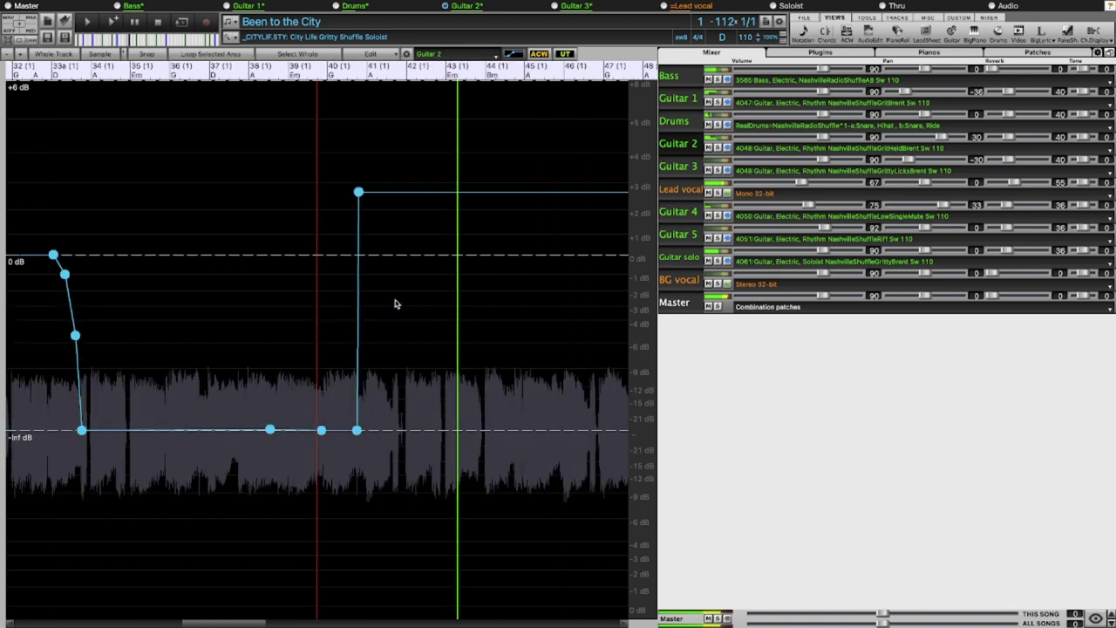
pyautogui.scroll(3, 506, 304)
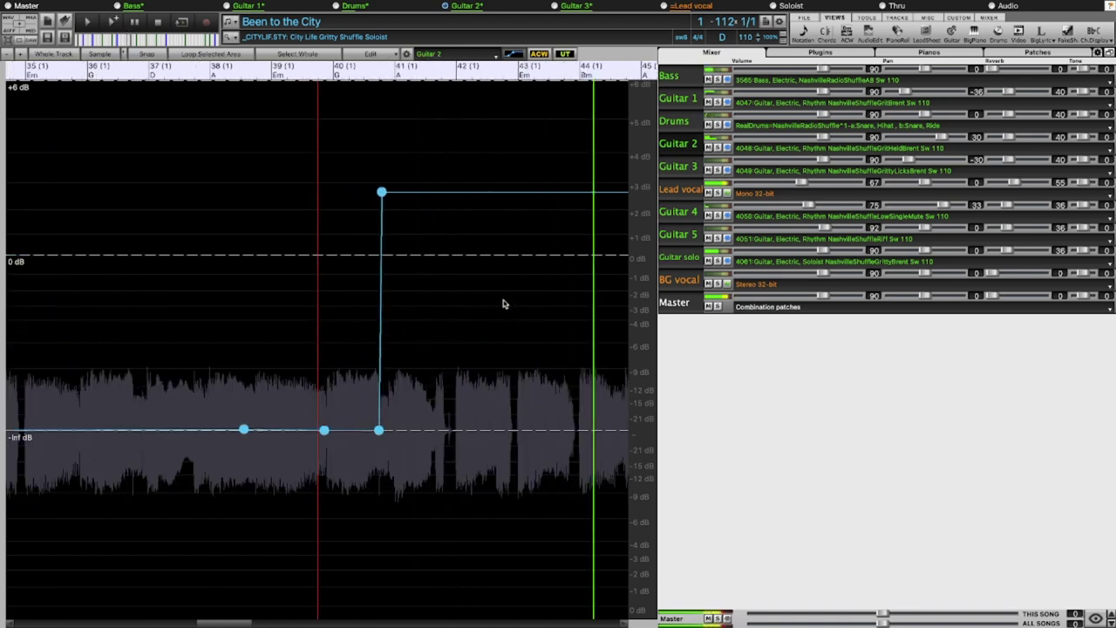
pyautogui.scroll(-2, 505, 304)
pyautogui.click(559, 389)
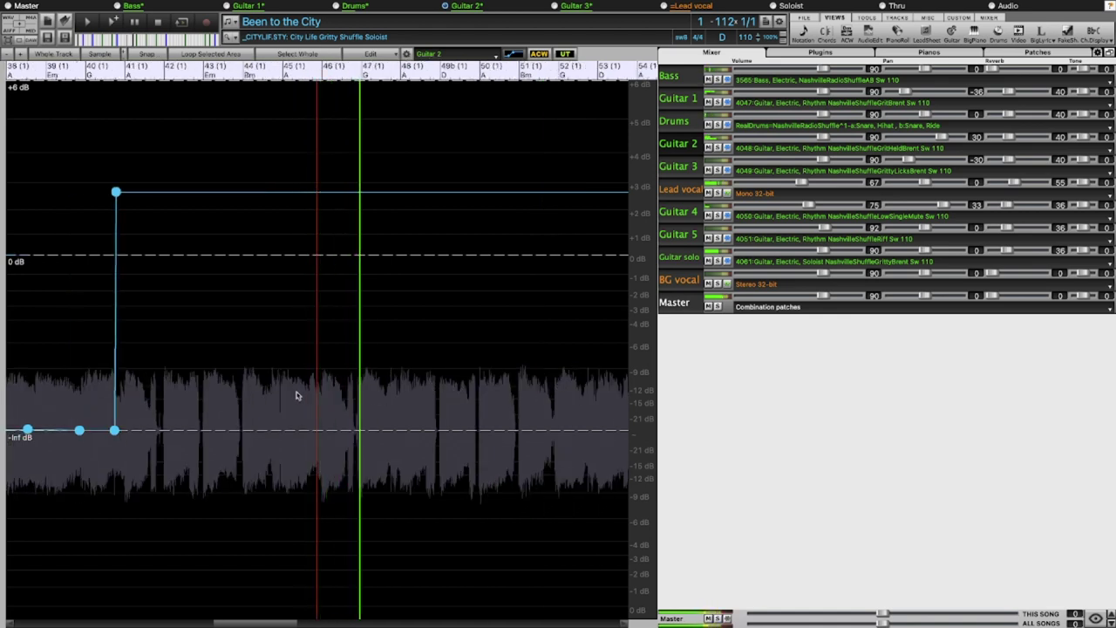
pyautogui.click(280, 341)
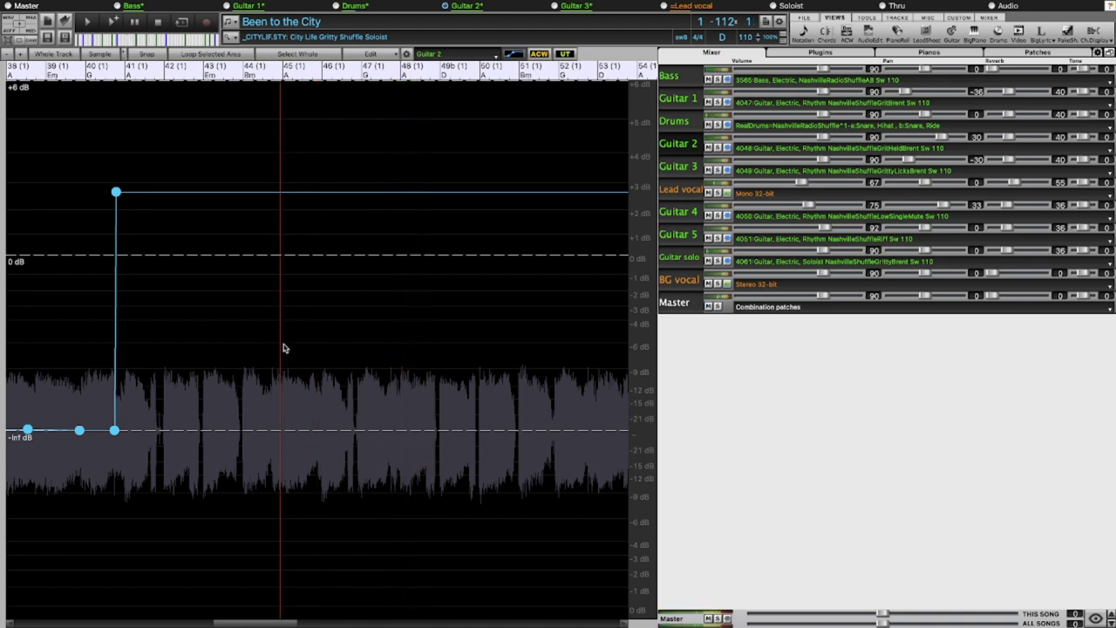
# Add two nodes to Guitar 3's volume envelope at bar 45, raising the level from -Inf to about 0 dB
pyautogui.click(282, 275)
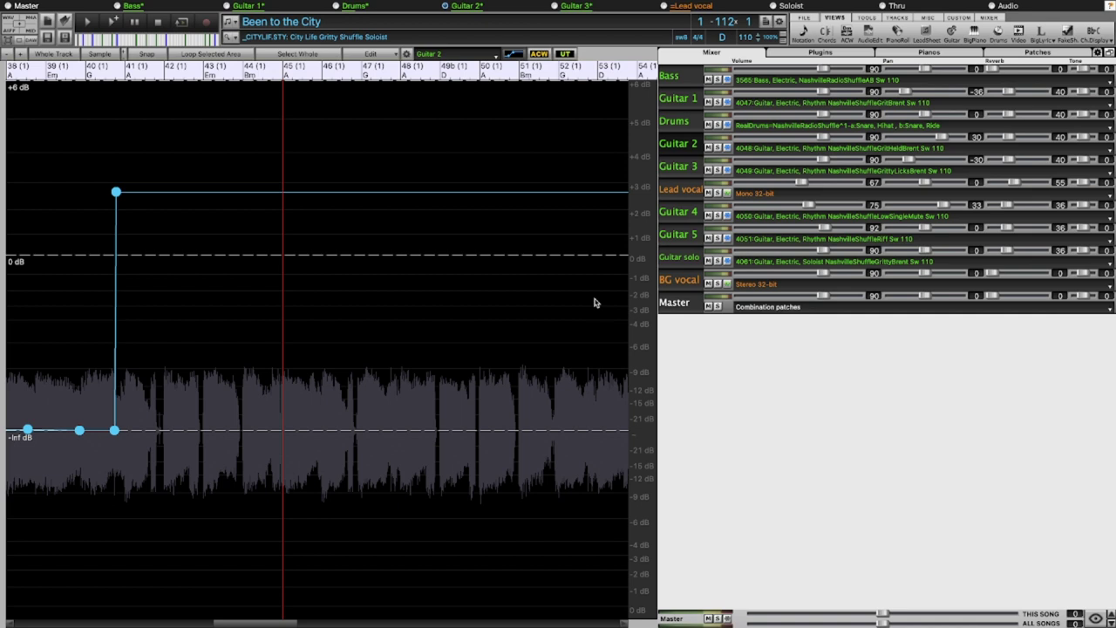
pyautogui.click(687, 168)
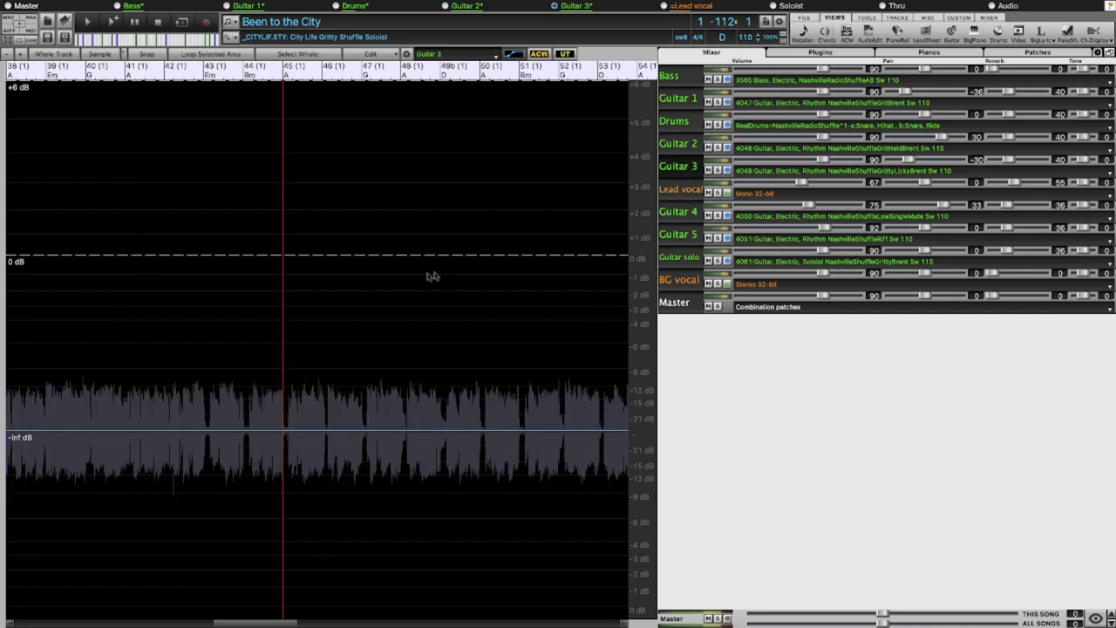
pyautogui.scroll(3, 282, 424)
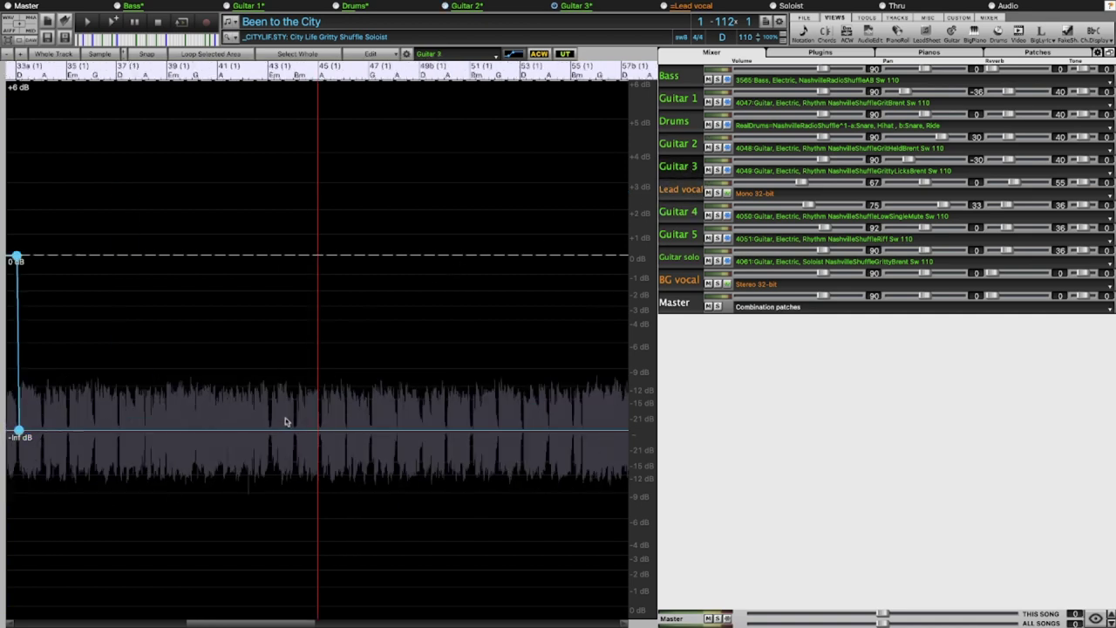
pyautogui.click(331, 430)
pyautogui.moveTo(335, 430); pyautogui.dragTo(339, 269)
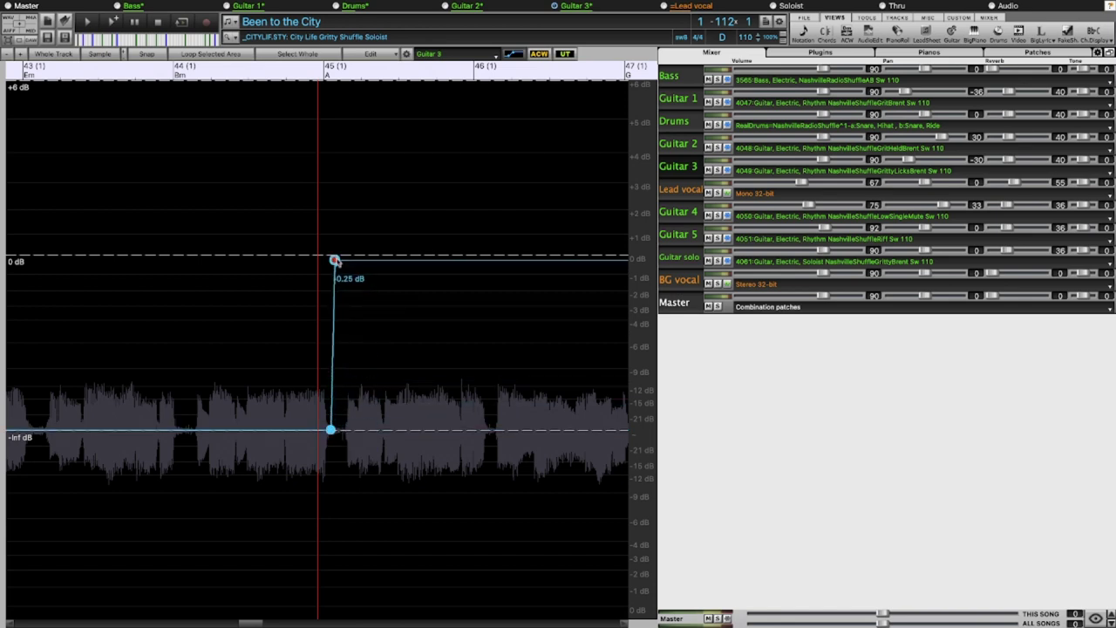
# Play the mix from about bar 34 to bar 49, checking the Guitar 2 and Guitar 3 volume envelopes during playback
pyautogui.scroll(-5, 340, 279)
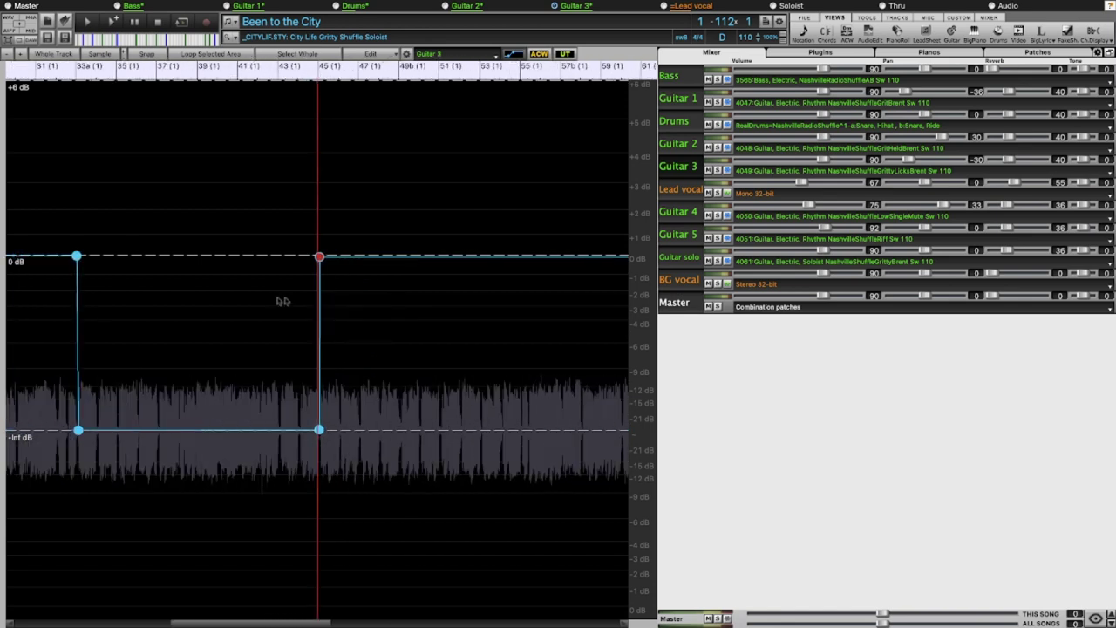
pyautogui.click(102, 302)
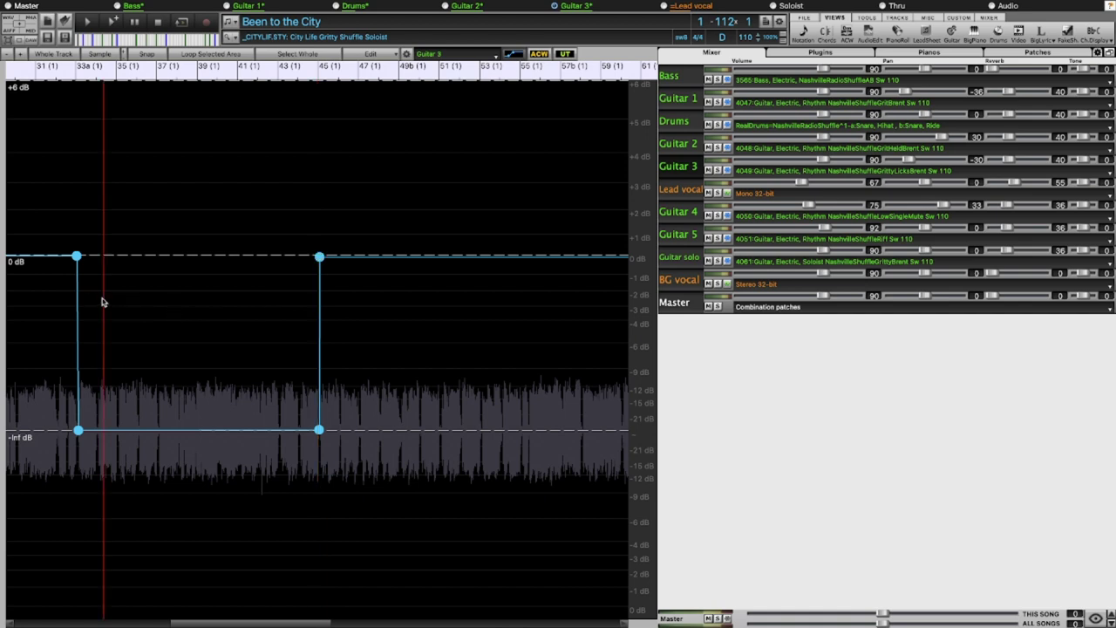
pyautogui.press('space')
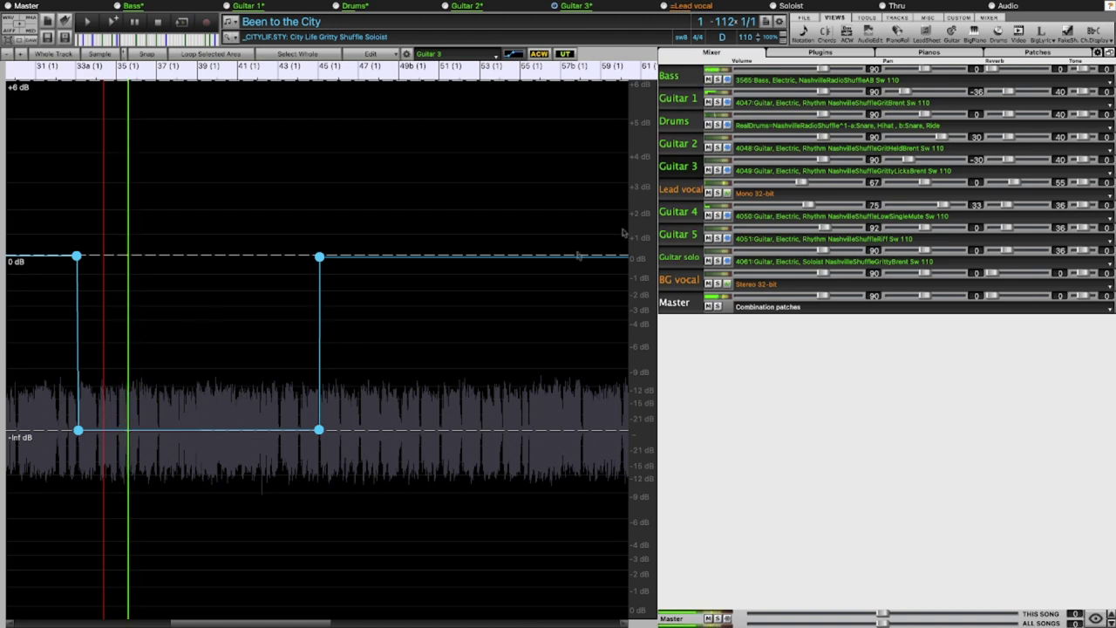
pyautogui.click(689, 144)
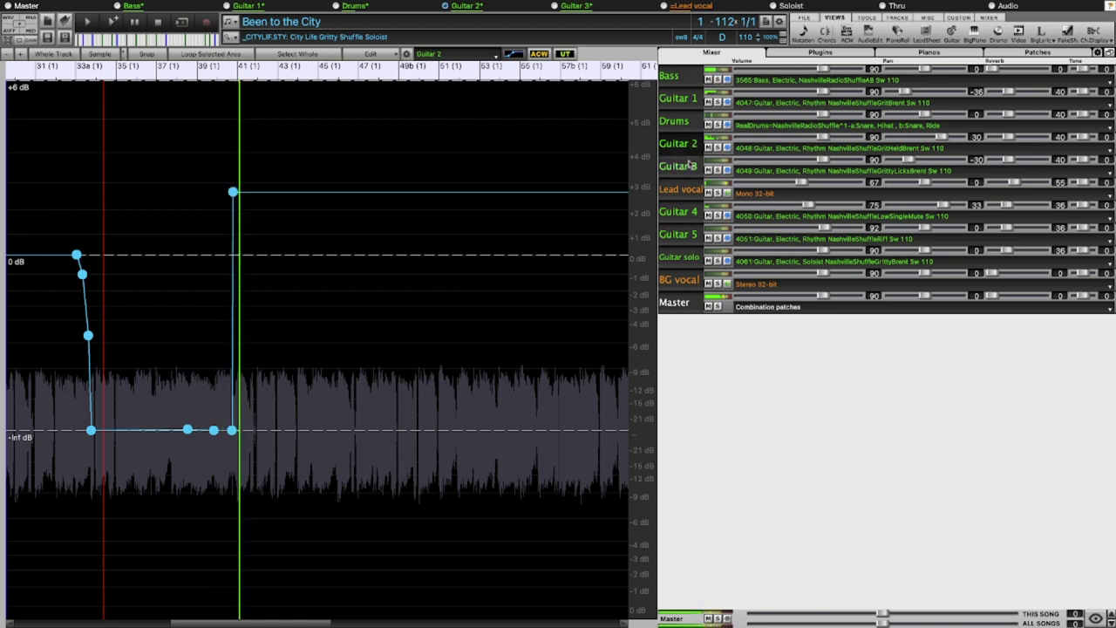
pyautogui.click(690, 167)
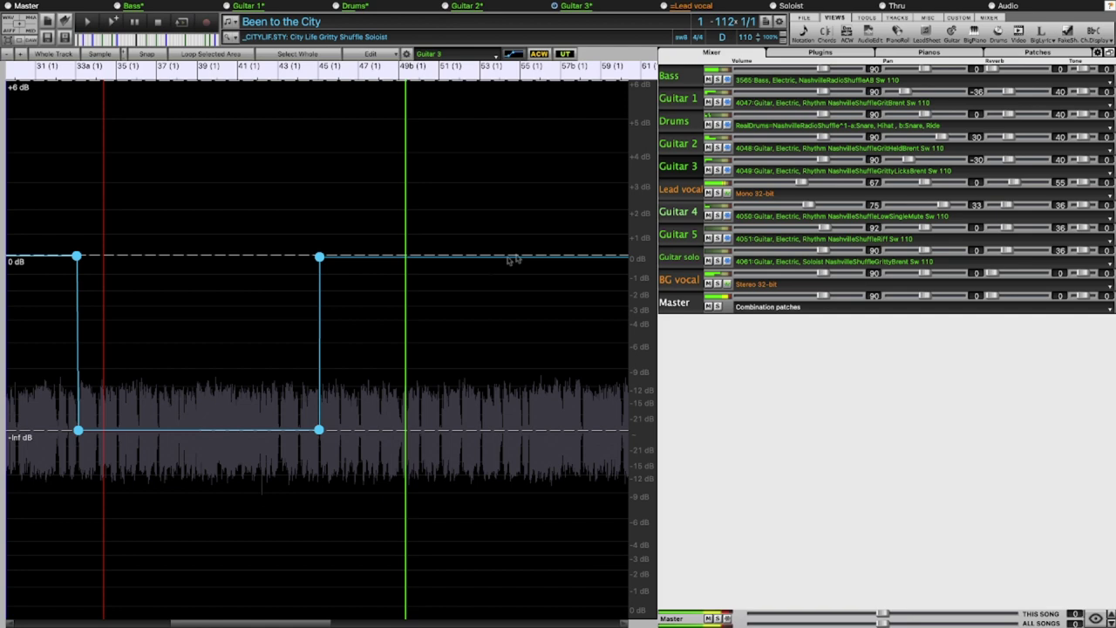
pyautogui.click(382, 353)
pyautogui.press('space')
# Display the BG vocal track and examine where its sections occur across the song, especially around bar 49
pyautogui.click(680, 281)
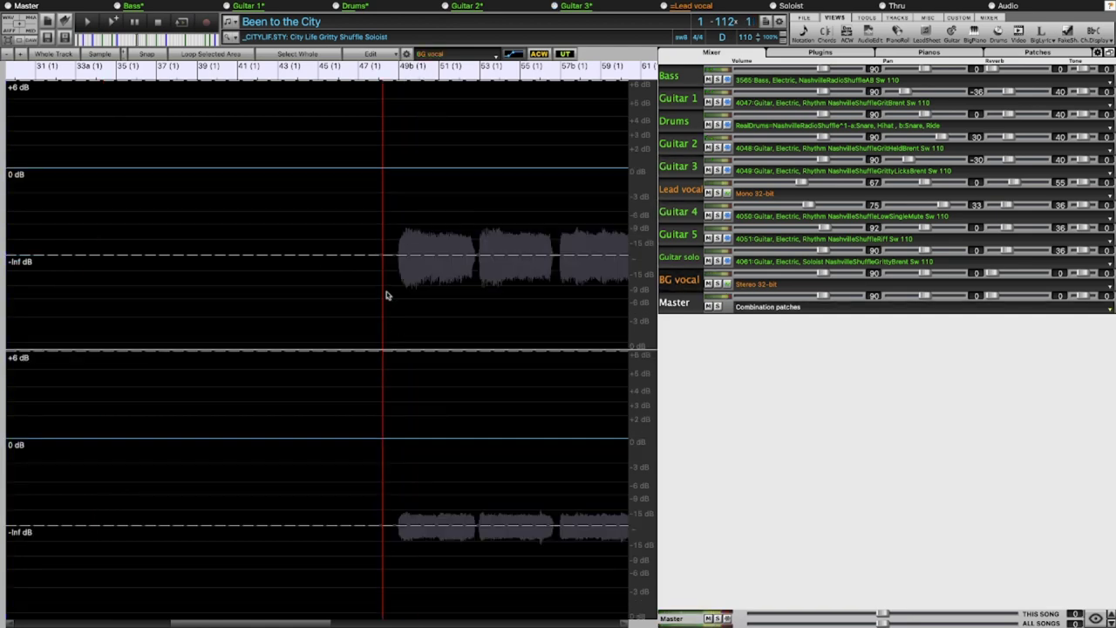
pyautogui.scroll(2, 387, 305)
pyautogui.scroll(-4, 386, 305)
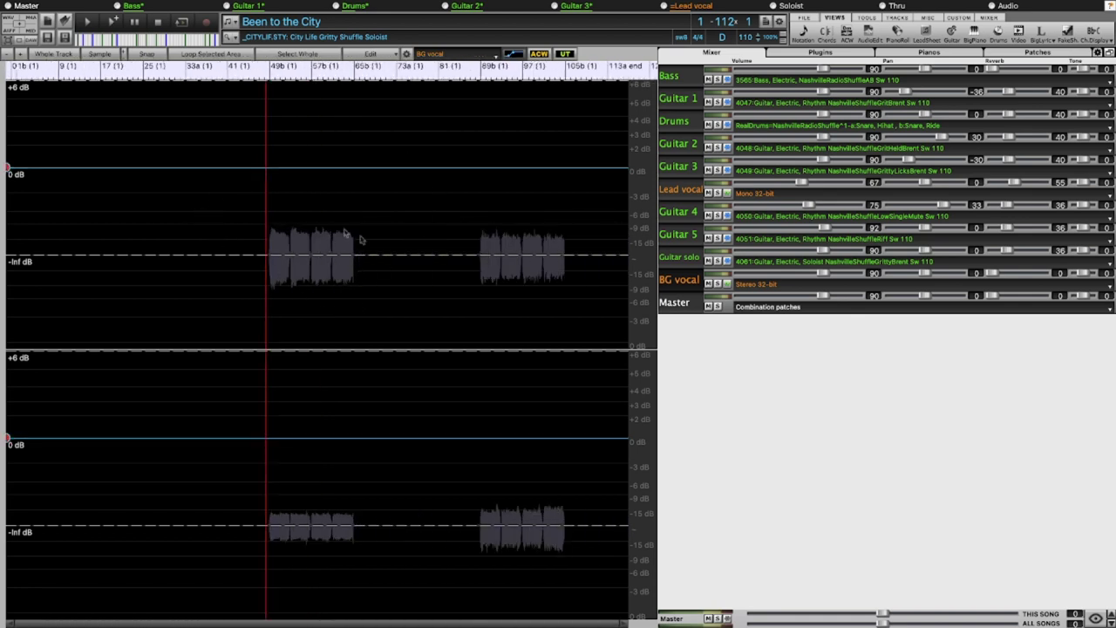
pyautogui.scroll(4, 276, 301)
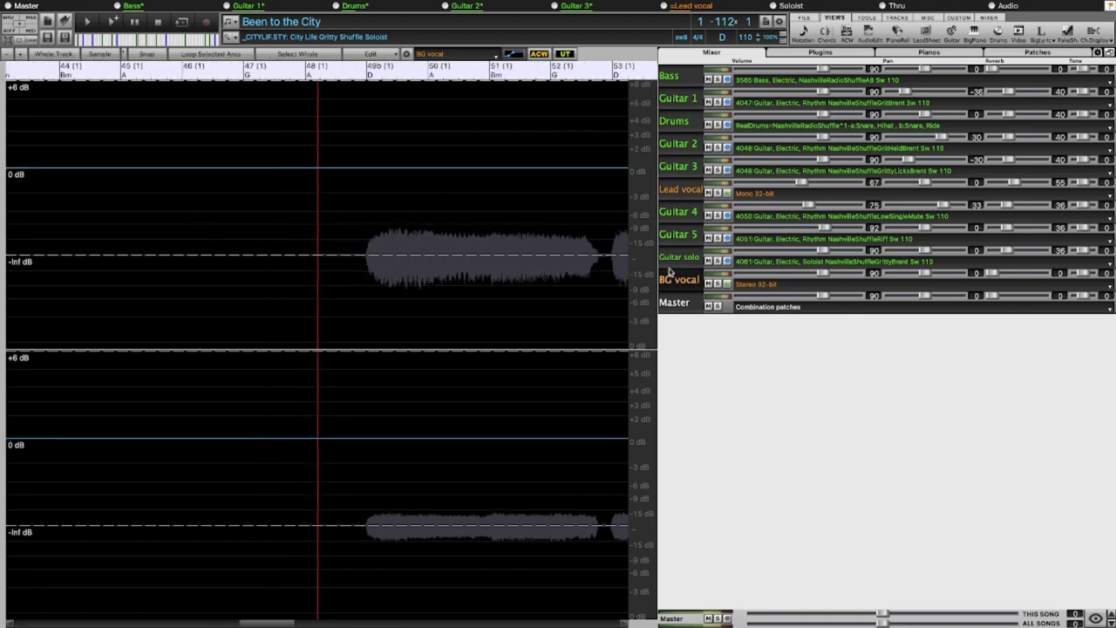
# Show Guitar 5's volume envelope and add two nodes midway between bars 48 and 49, raising the level from -Inf to 0 dB
pyautogui.click(688, 238)
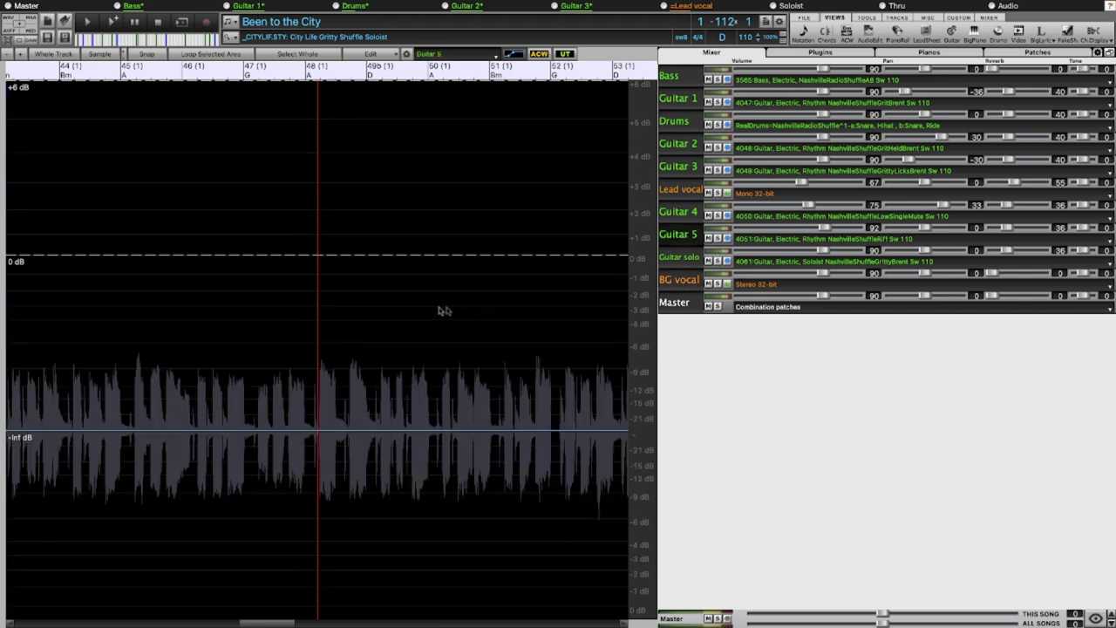
pyautogui.click(192, 310)
pyautogui.press('space')
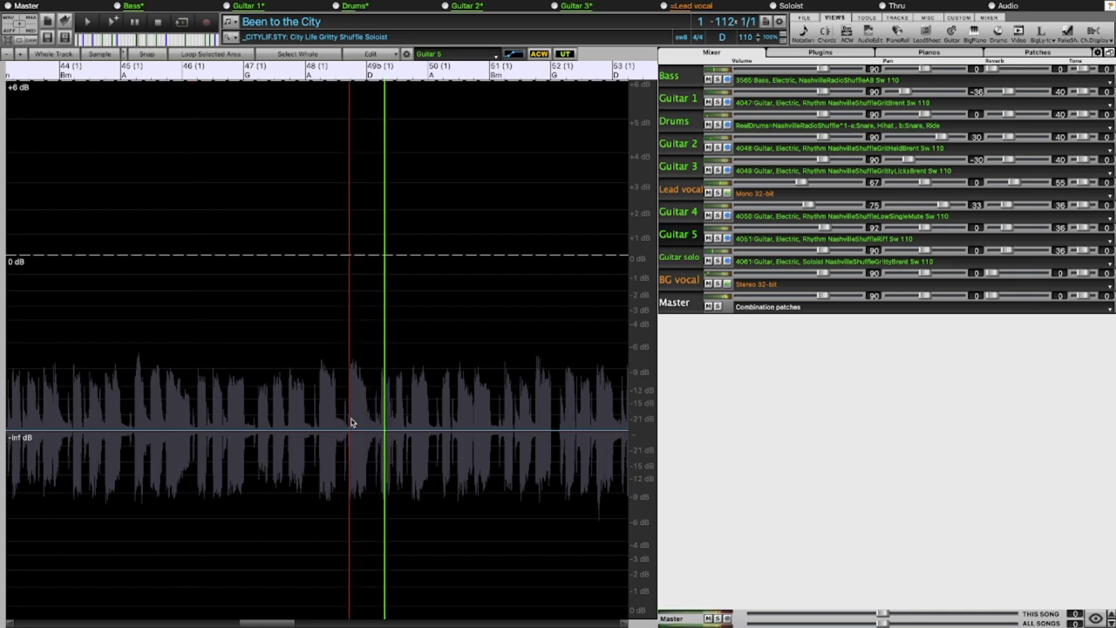
pyautogui.press('space')
pyautogui.scroll(3, 349, 420)
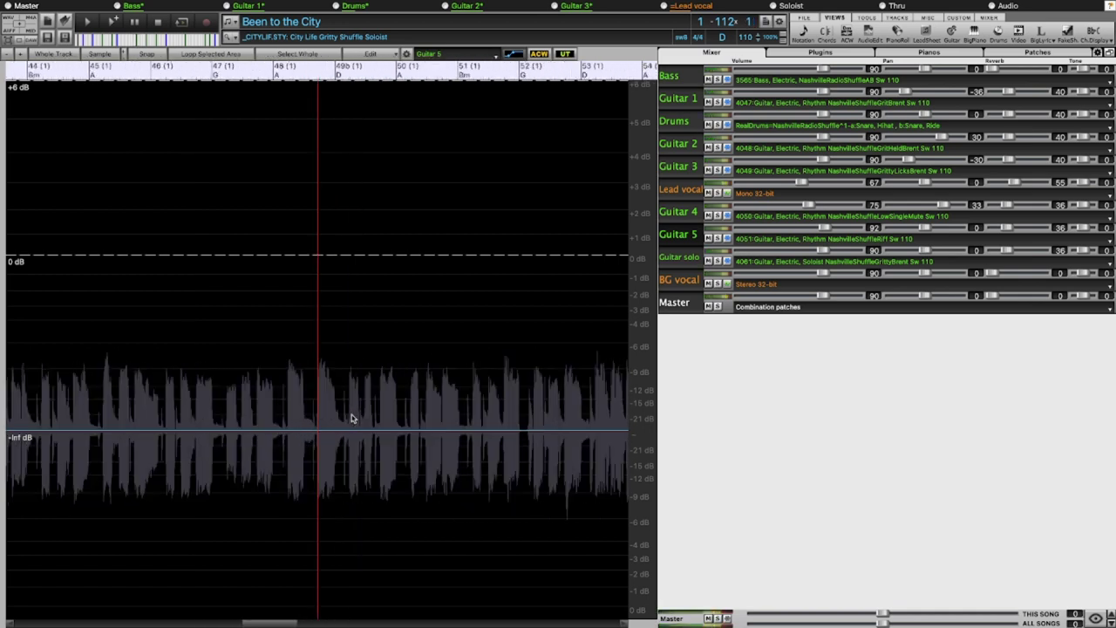
pyautogui.scroll(1, 315, 425)
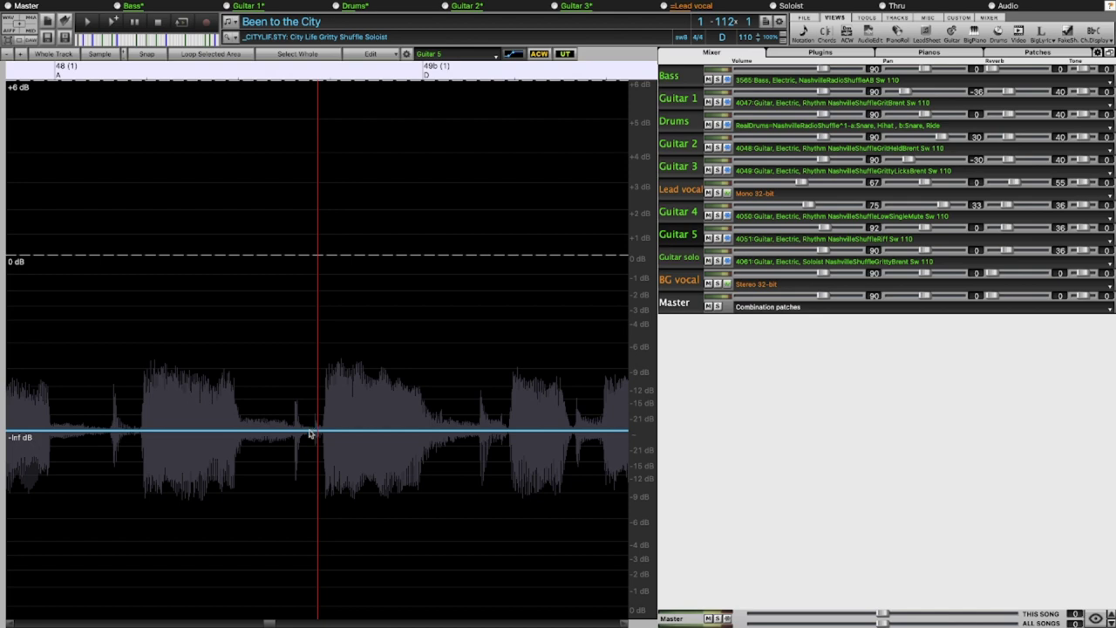
pyautogui.click(309, 431)
pyautogui.moveTo(322, 431); pyautogui.dragTo(320, 255)
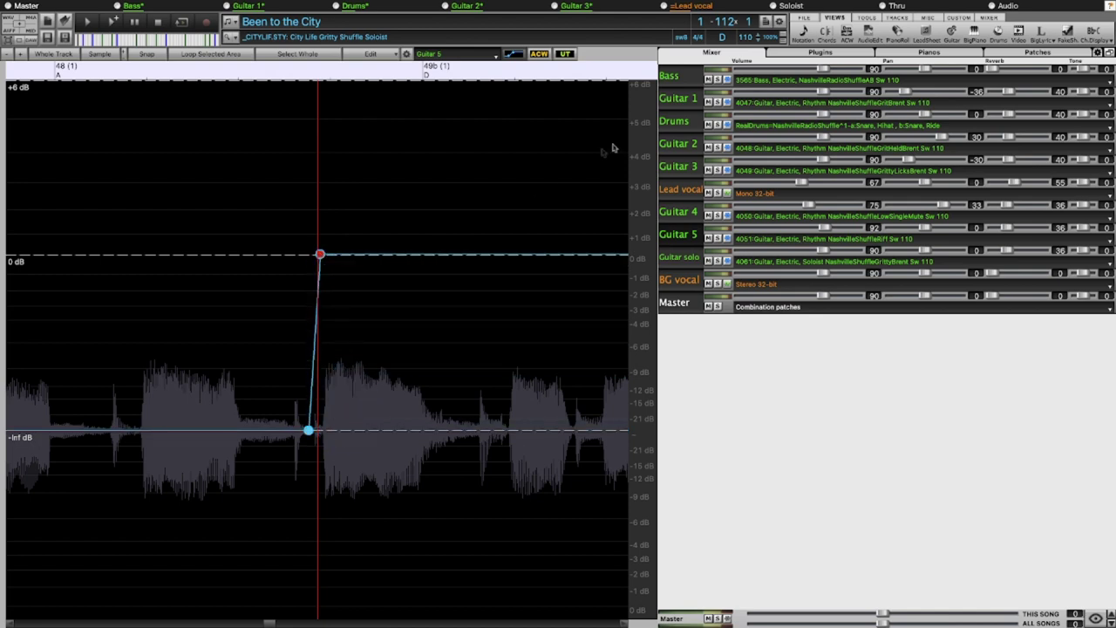
# Add two nodes to Guitar 2's volume envelope just before bar 49, lowering the level to about 0 dB from there on
pyautogui.click(687, 164)
pyautogui.click(686, 146)
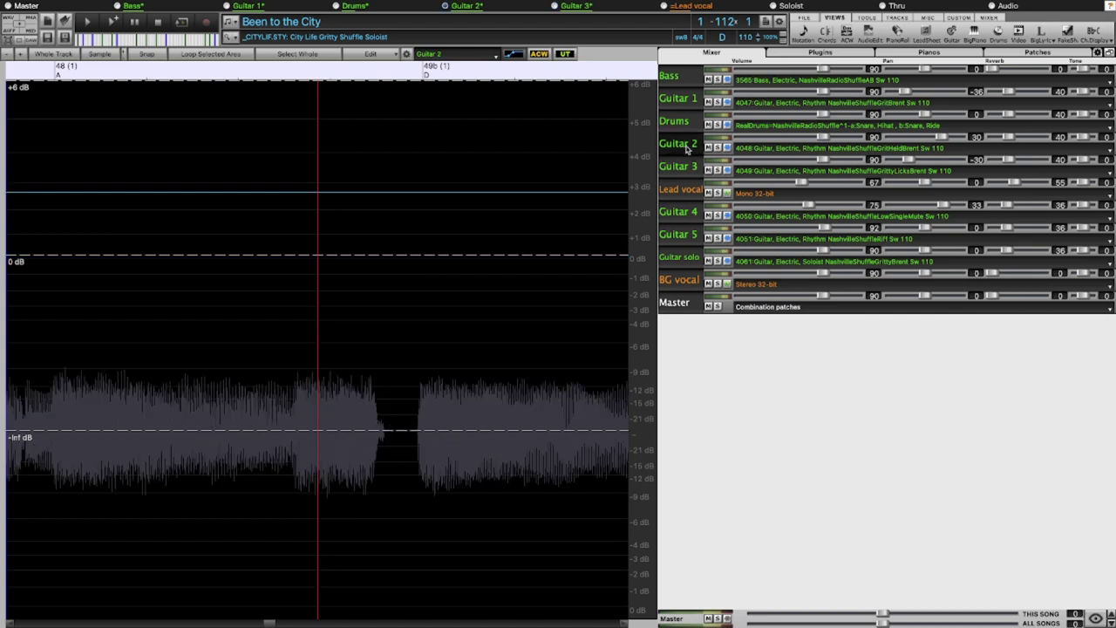
pyautogui.click(378, 194)
pyautogui.moveTo(393, 194); pyautogui.dragTo(397, 256)
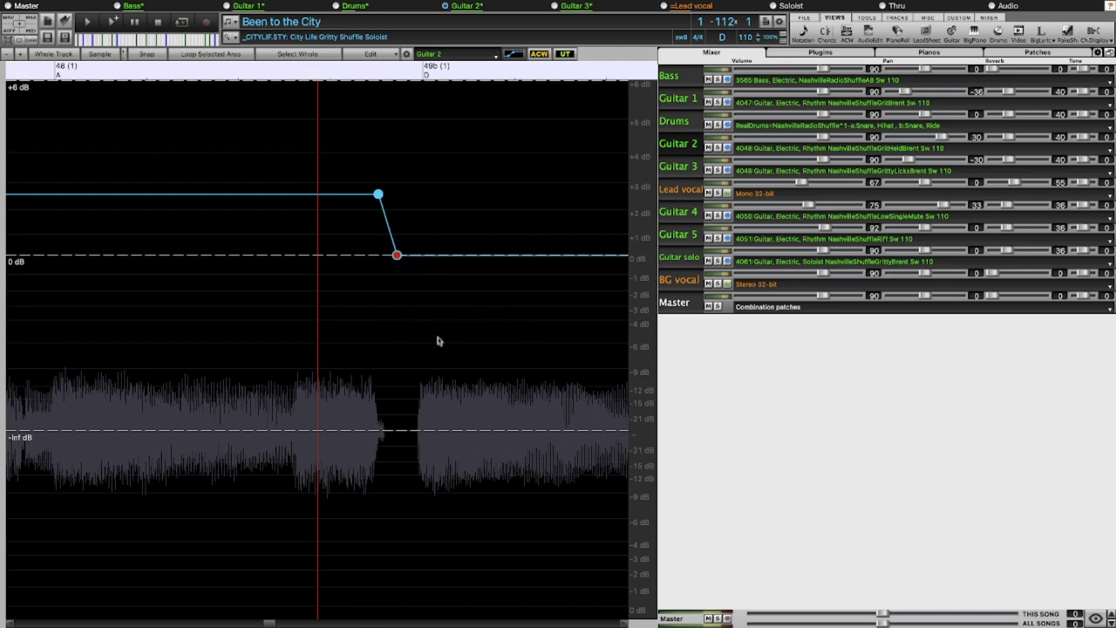
pyautogui.scroll(-2, 431, 334)
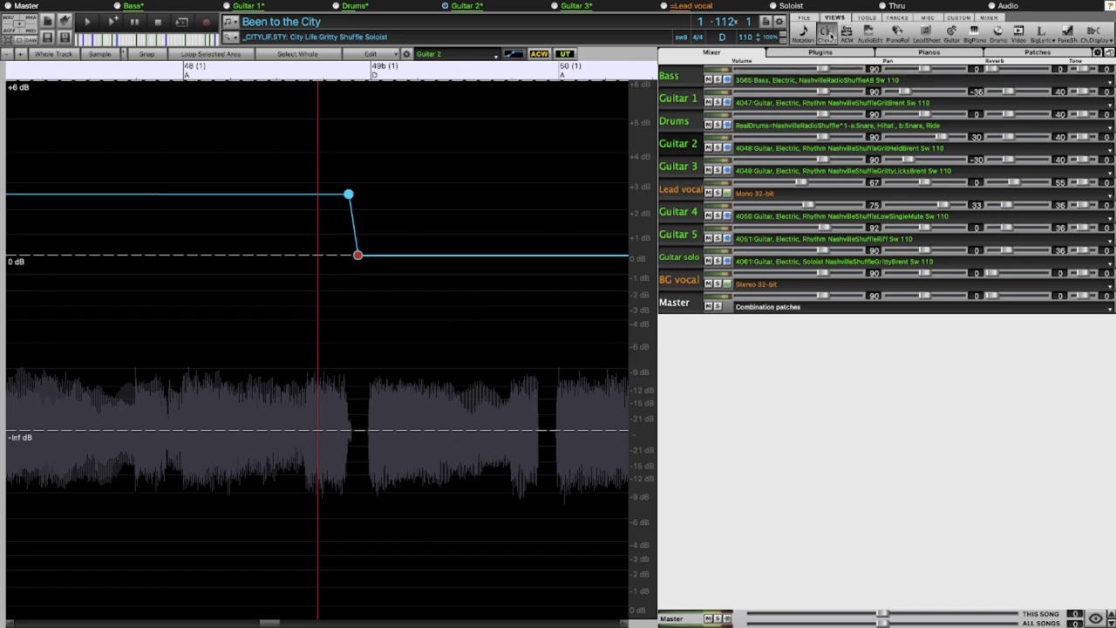
# Play the full mix from bar 32 in the chord sheet and set the BG vocal's reverb to 69 during playback
pyautogui.click(825, 33)
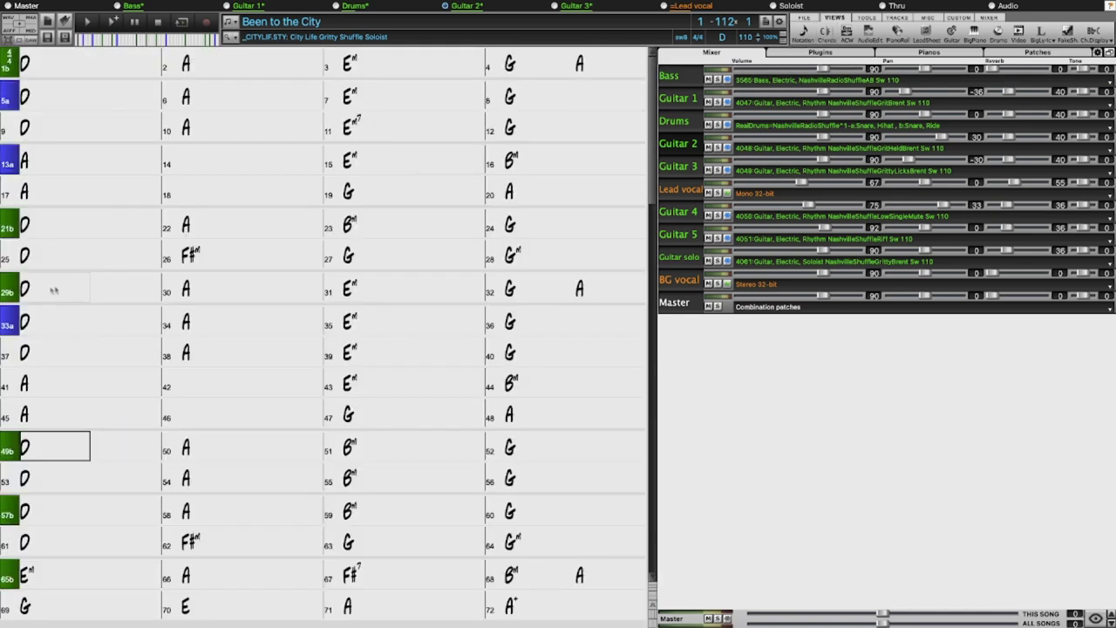
pyautogui.click(553, 288)
pyautogui.moveTo(553, 288); pyautogui.dragTo(555, 288)
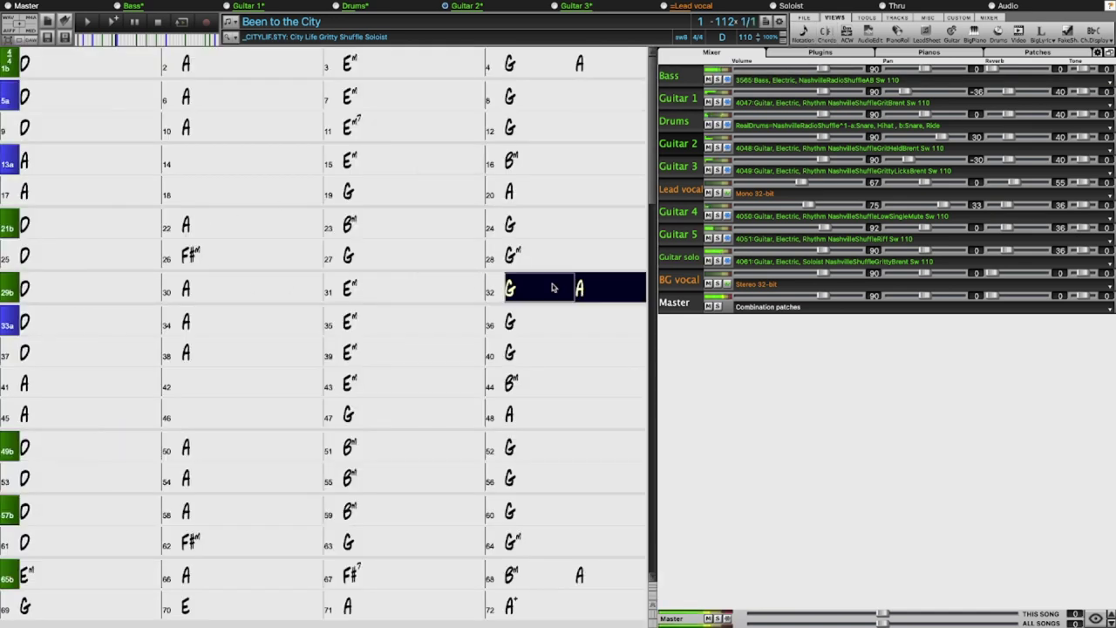
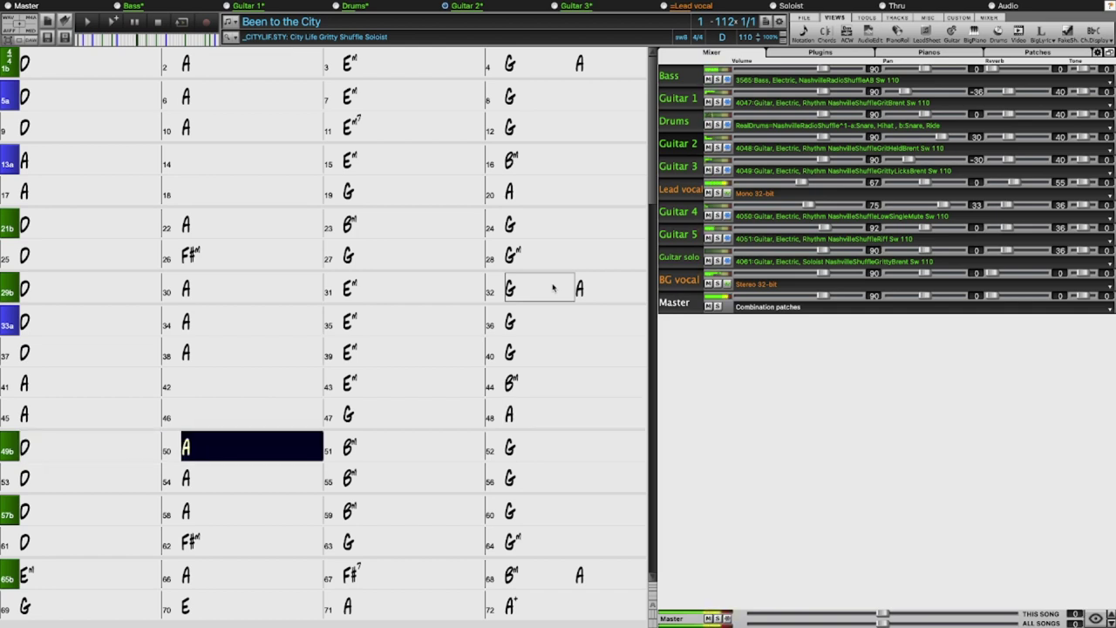
pyautogui.moveTo(997, 278); pyautogui.dragTo(1020, 278)
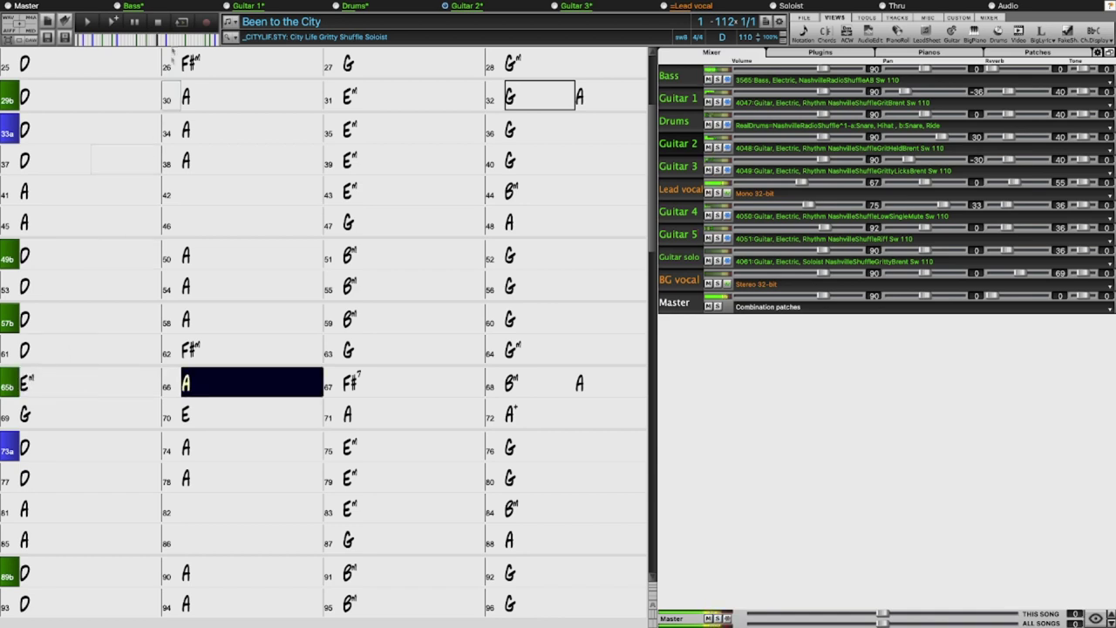
pyautogui.click(160, 22)
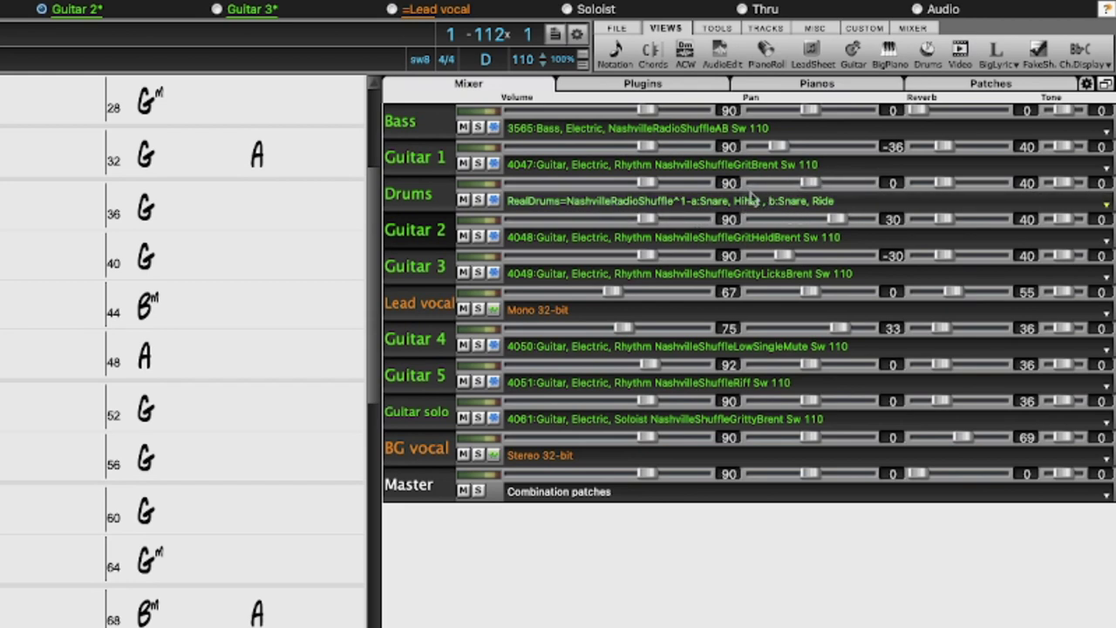
# Solo the Drums track and play it from bar 35 and from bar 51 to compare the drum grooves
pyautogui.click(478, 200)
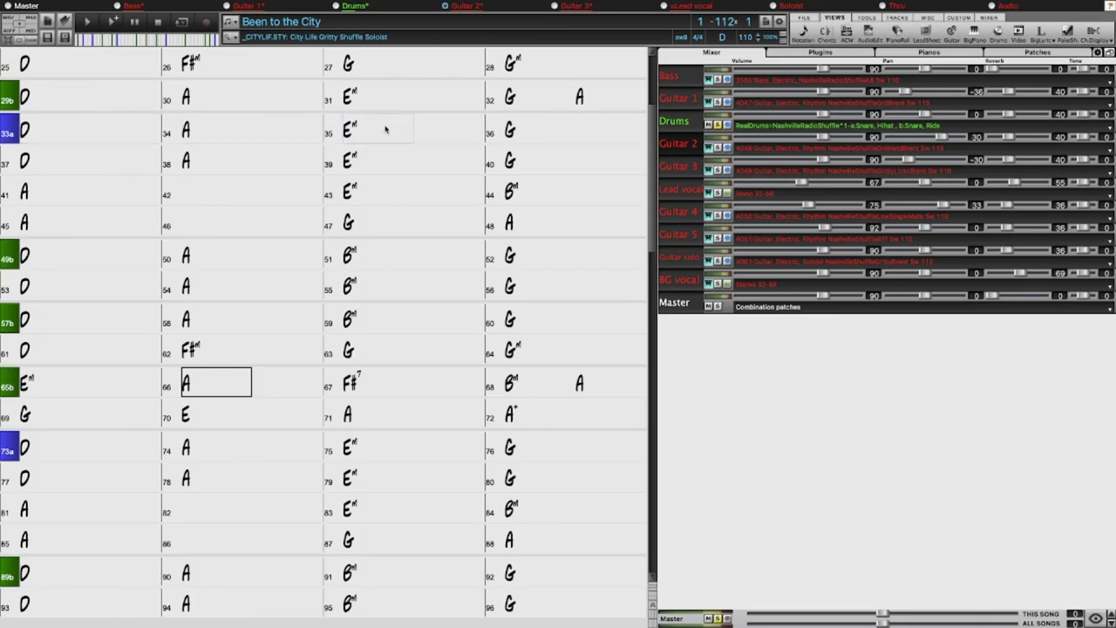
pyautogui.click(386, 130)
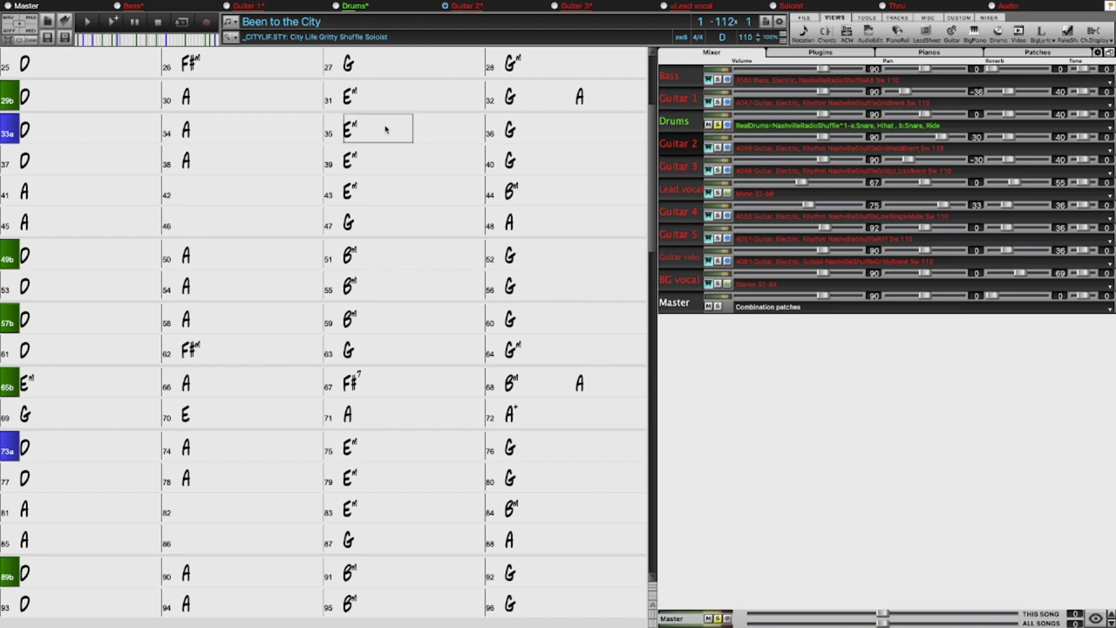
pyautogui.click(385, 129)
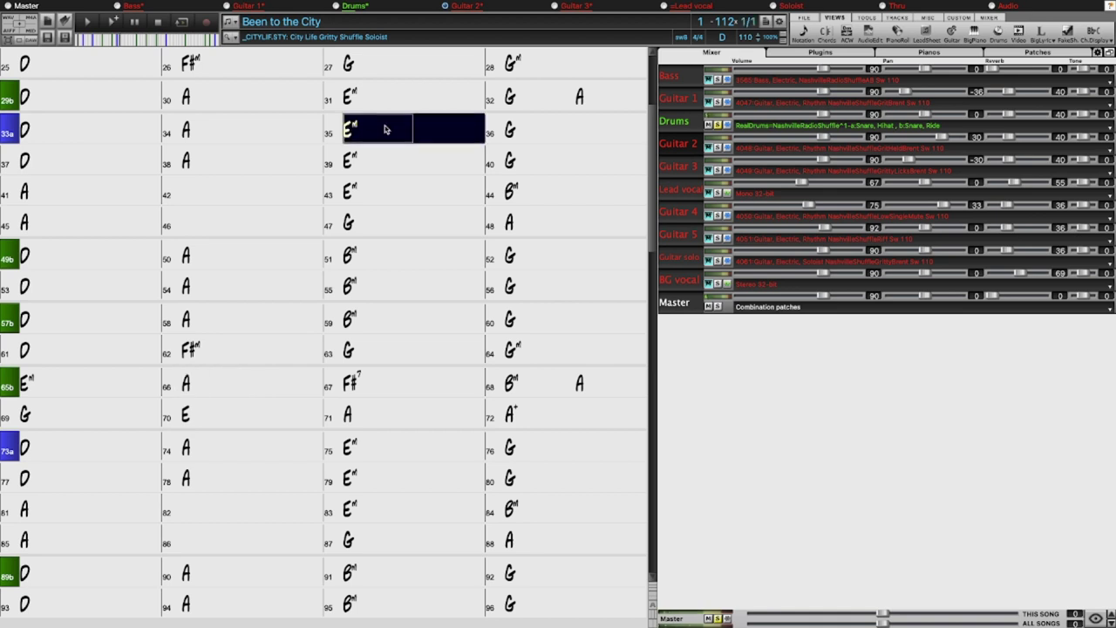
pyautogui.click(159, 25)
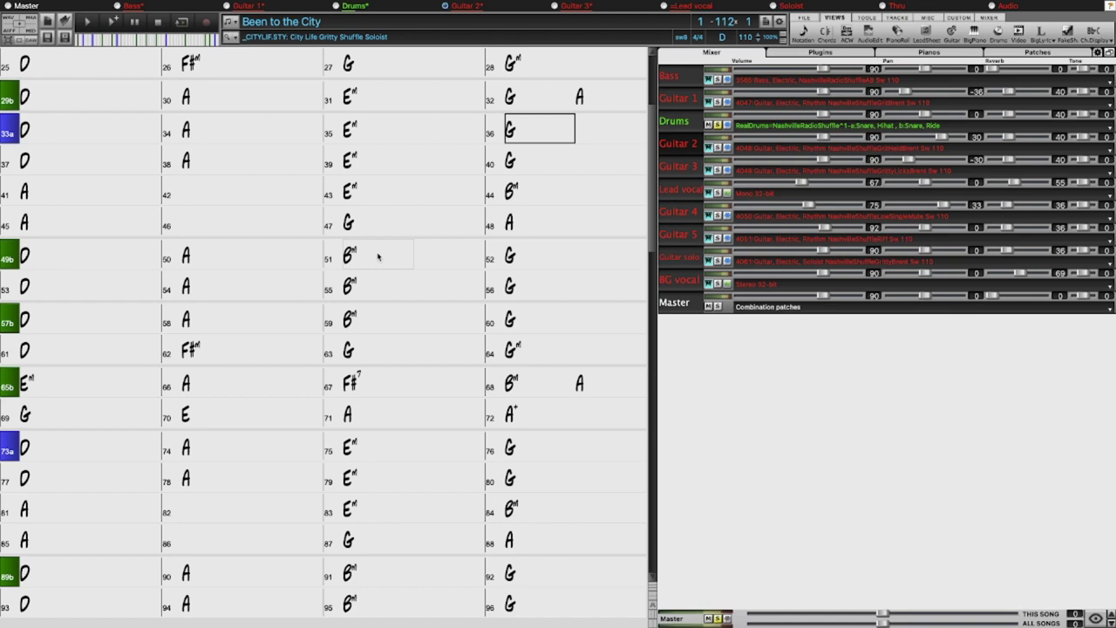
pyautogui.click(378, 256)
pyautogui.press('F4')
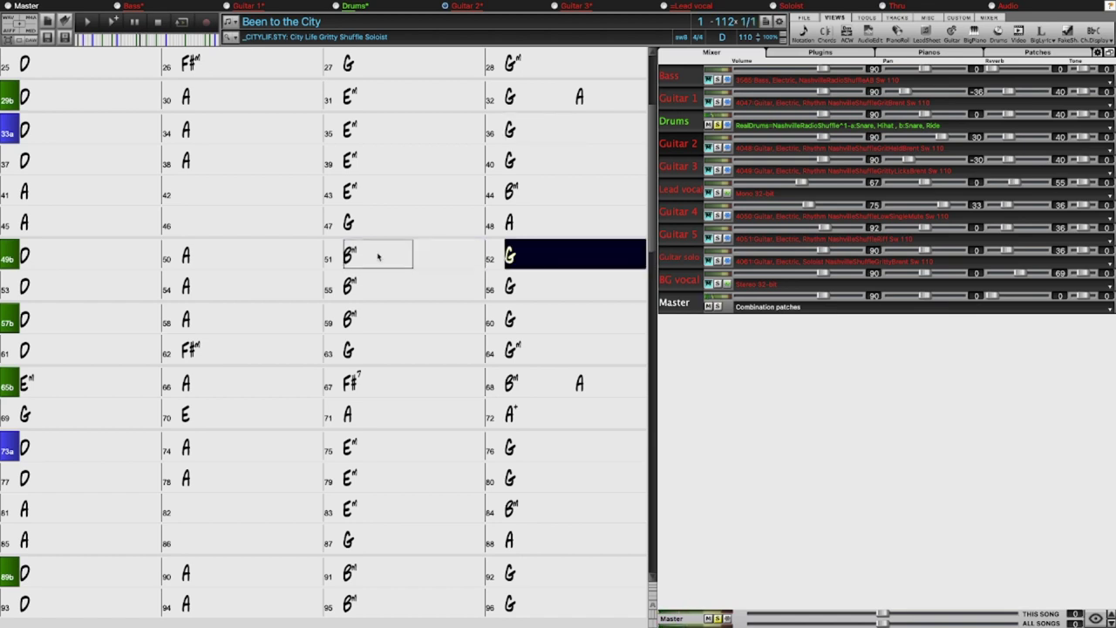
pyautogui.click(157, 22)
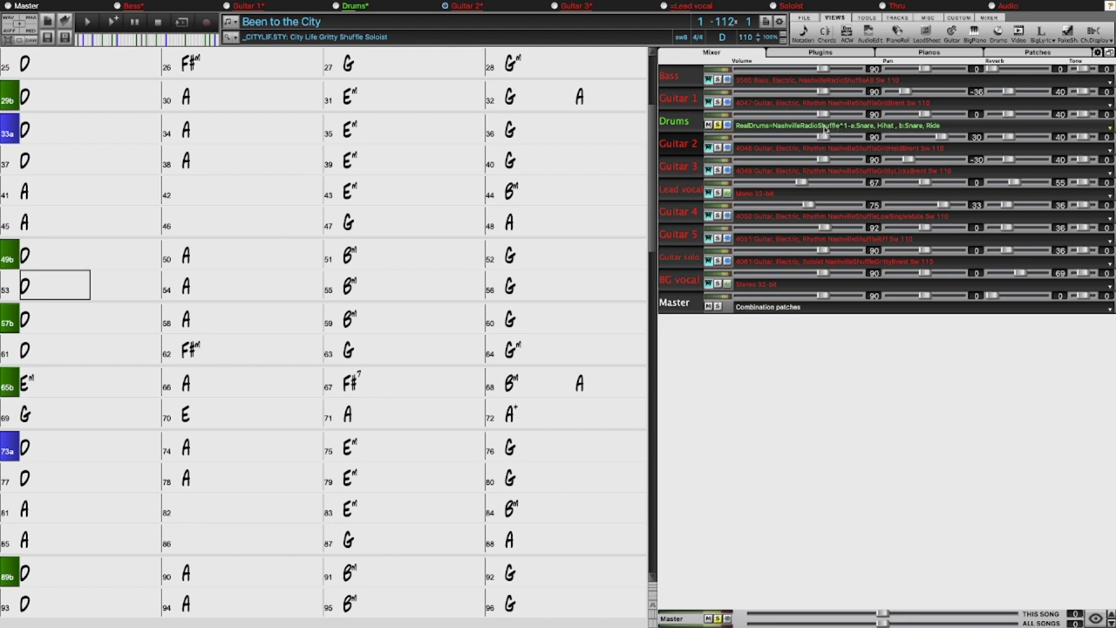
# Set the drum groove to "b: Snare, Ride Cut" at bar 65 and "a: SideStick, Hihat" at bar 73
pyautogui.rightClick(10, 386)
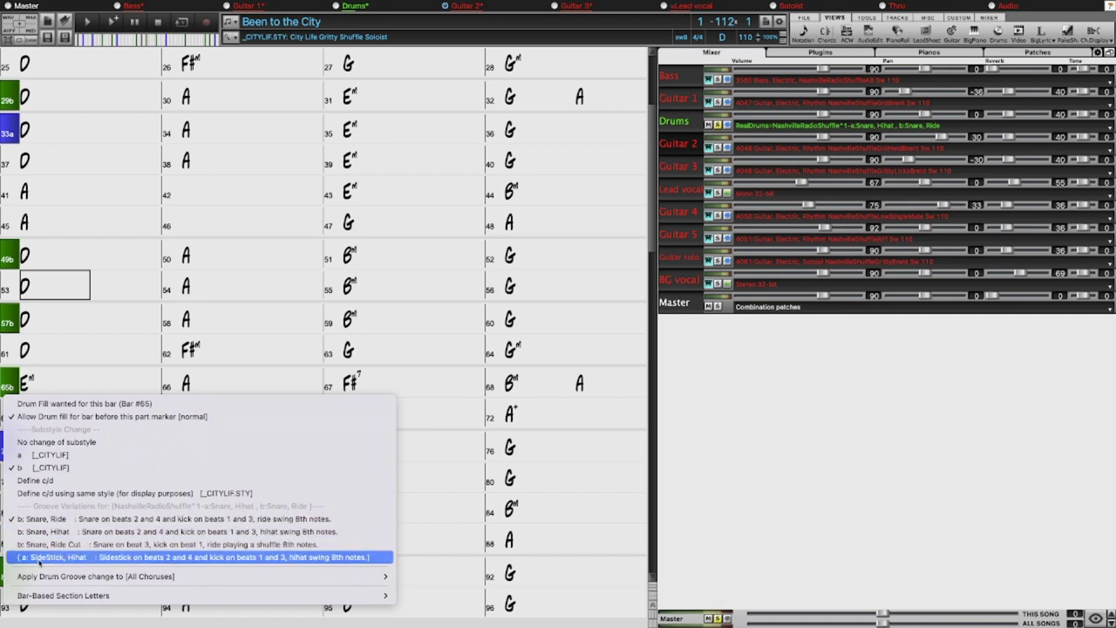
pyautogui.click(111, 546)
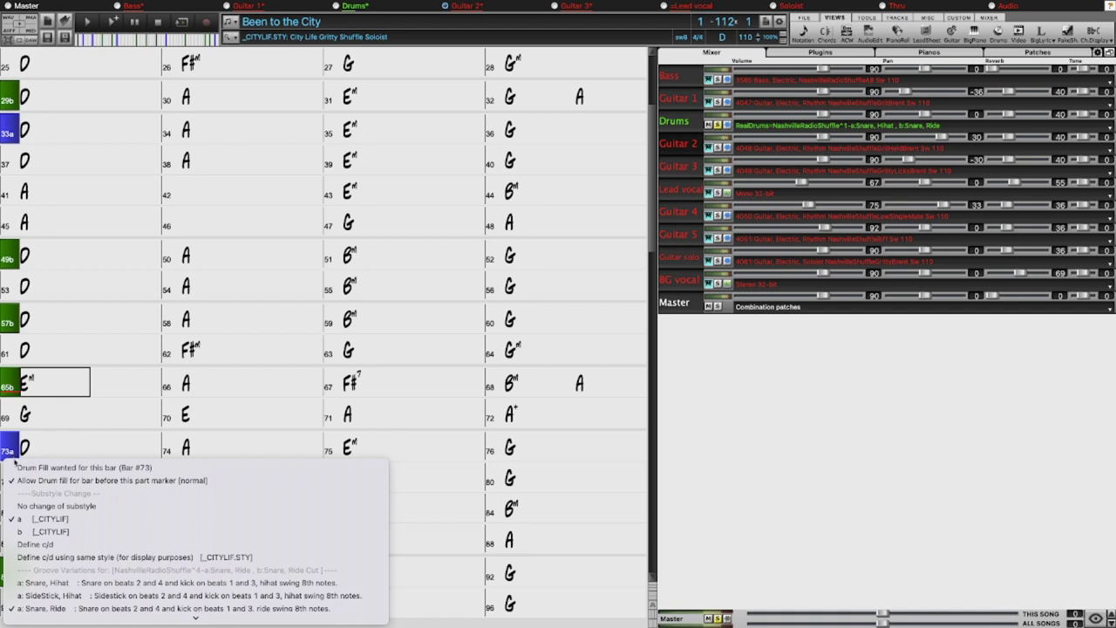
pyautogui.click(98, 599)
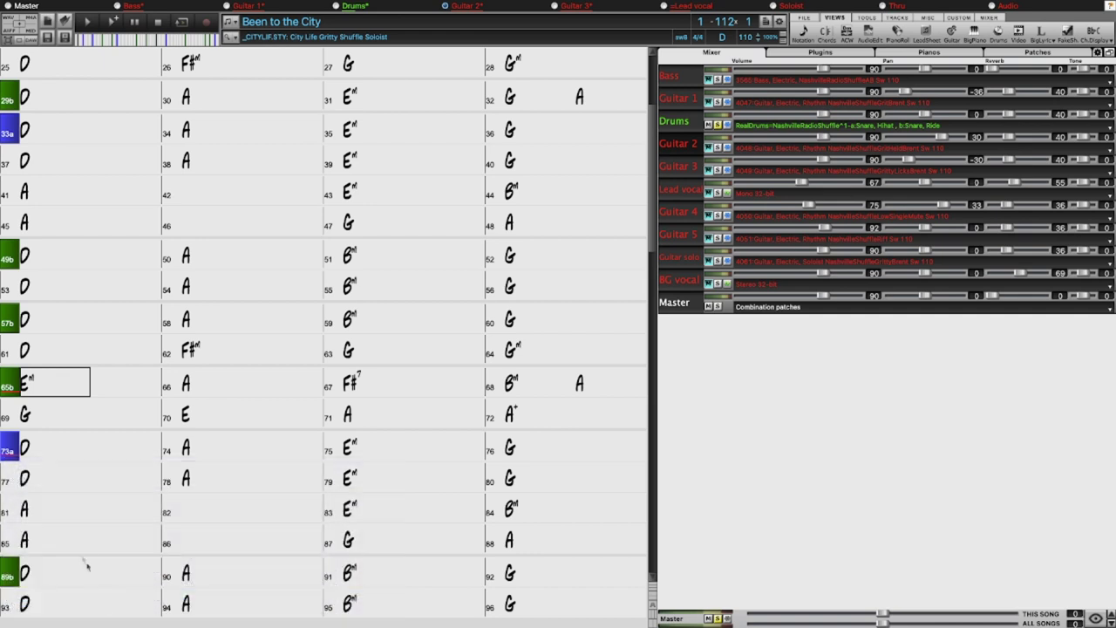
# Assign drum groove variation changes at bar 81 and at the bar 89 part marker
pyautogui.rightClick(11, 512)
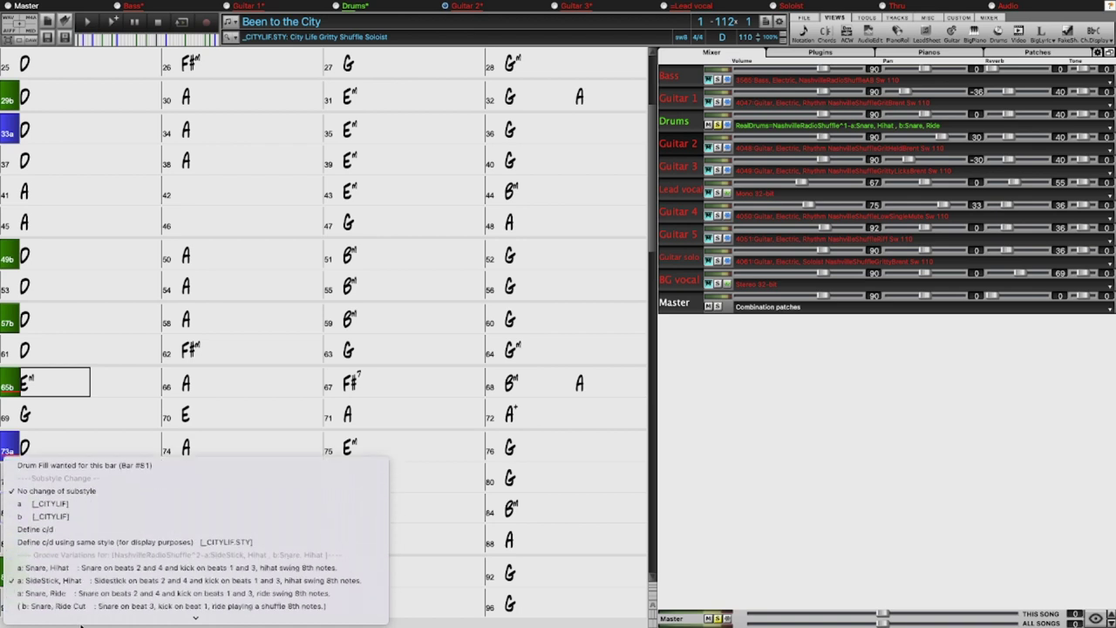
pyautogui.click(77, 538)
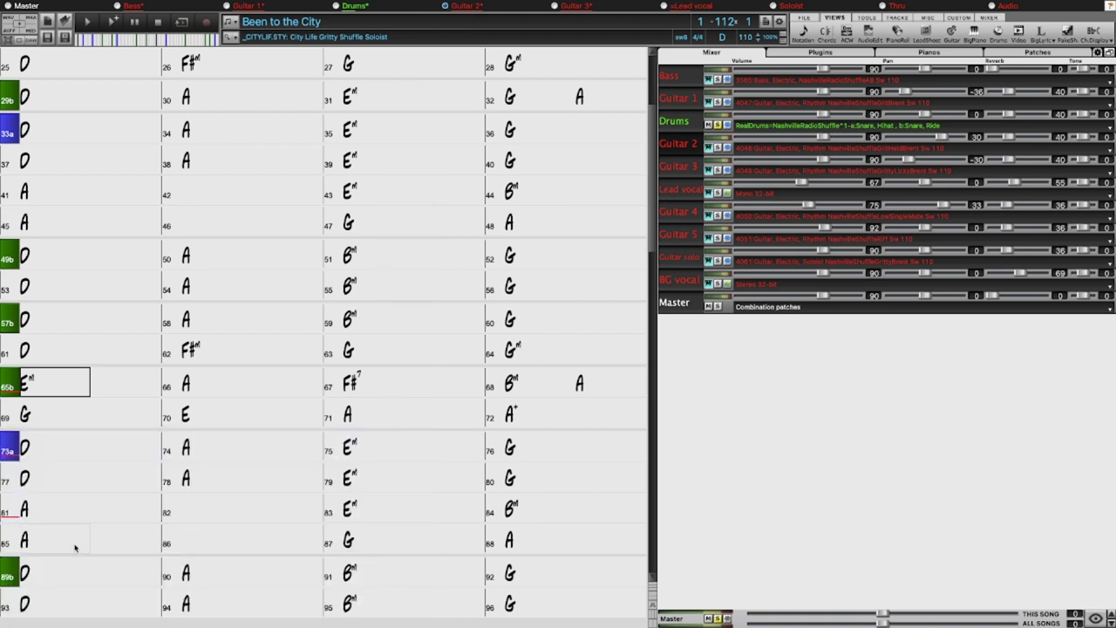
pyautogui.scroll(-1, 75, 548)
pyautogui.scroll(-3, 75, 548)
pyautogui.rightClick(12, 445)
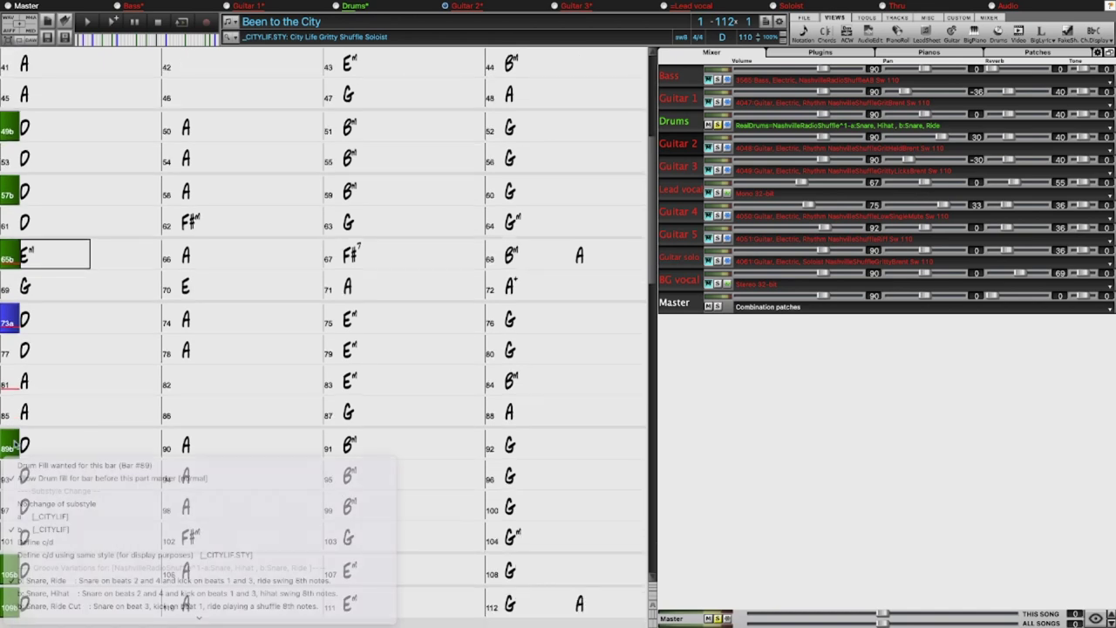
pyautogui.click(103, 582)
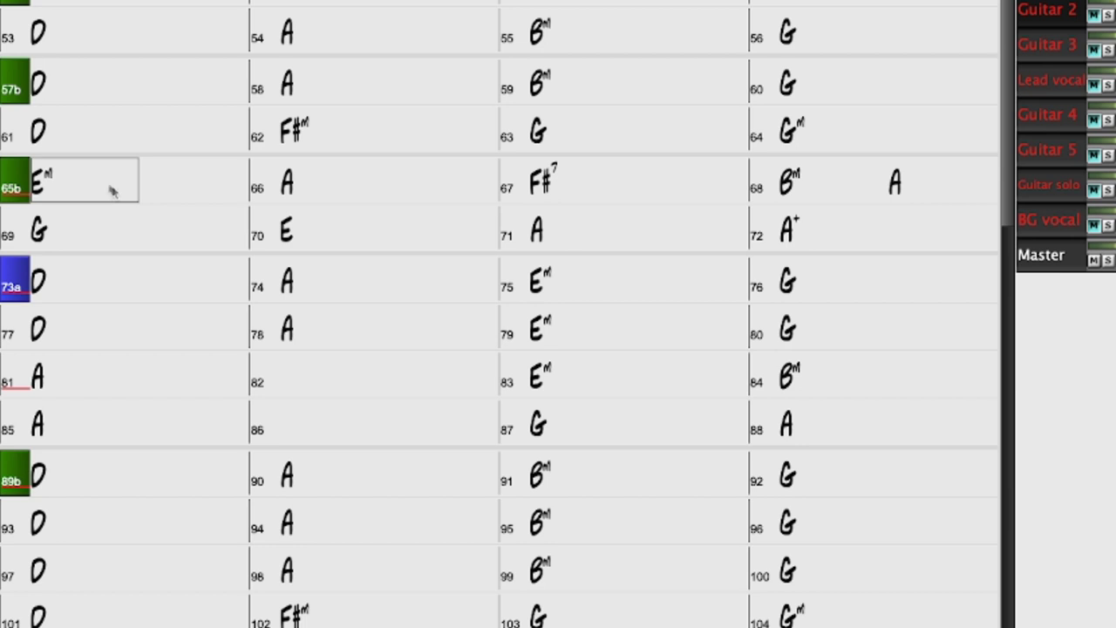
# Define the bar 65 part marker as a c/d substyle using the same style, _CITYLIF.STY, for display purposes
pyautogui.click(70, 189)
pyautogui.rightClick(9, 190)
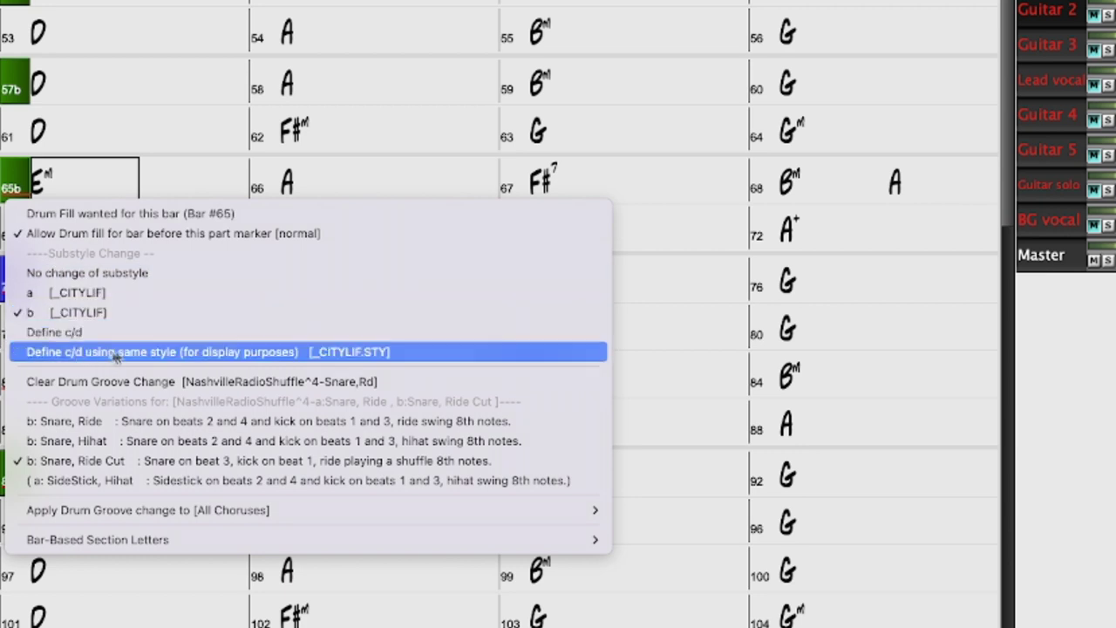
pyautogui.click(296, 356)
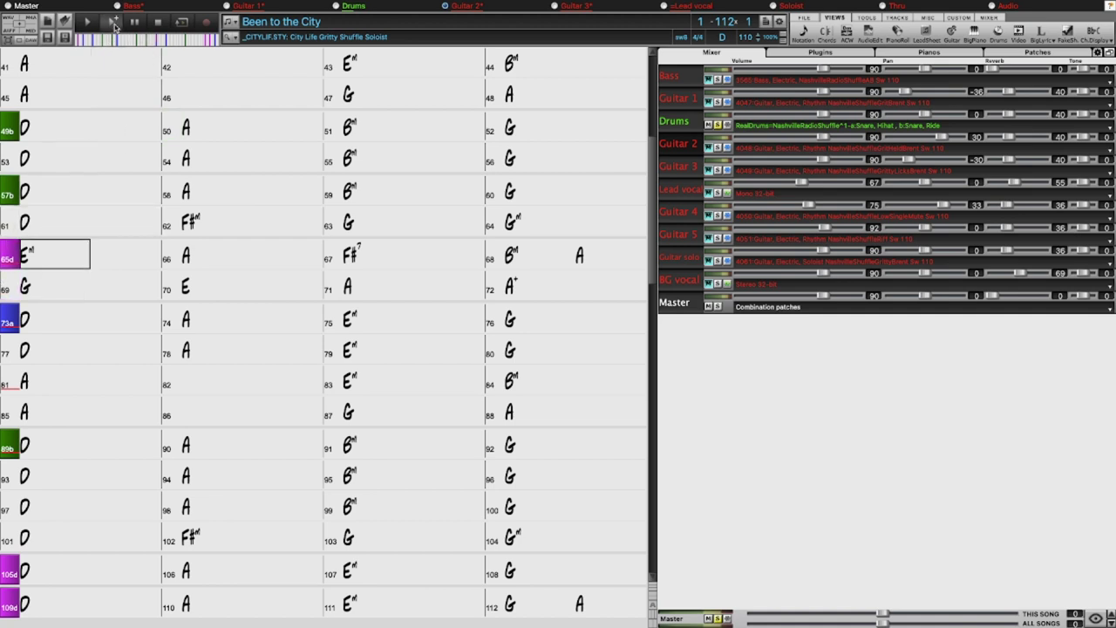
# Play the drums alone from bar 63 across the bar 65 groove change, and play the full mix through to bar 73
pyautogui.scroll(5, 99, 271)
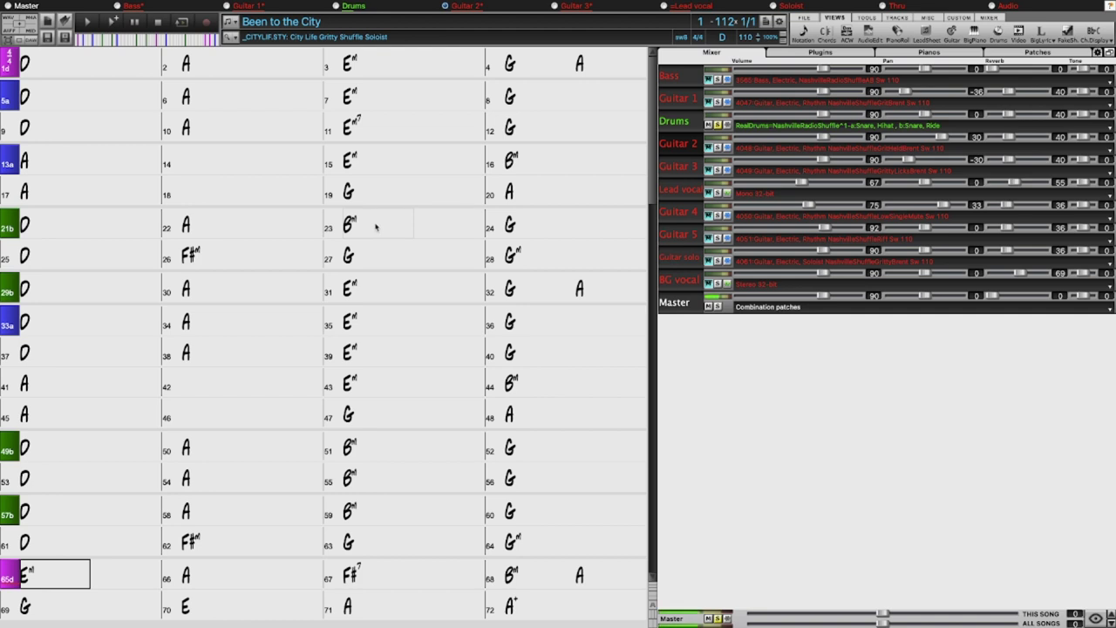
pyautogui.click(370, 544)
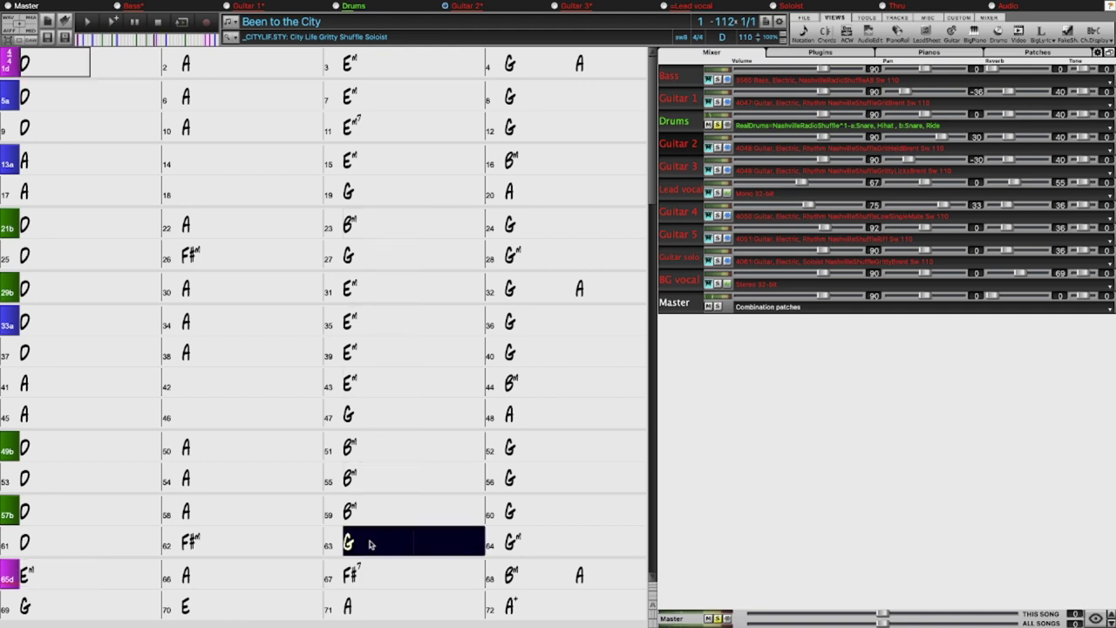
pyautogui.press('Right')
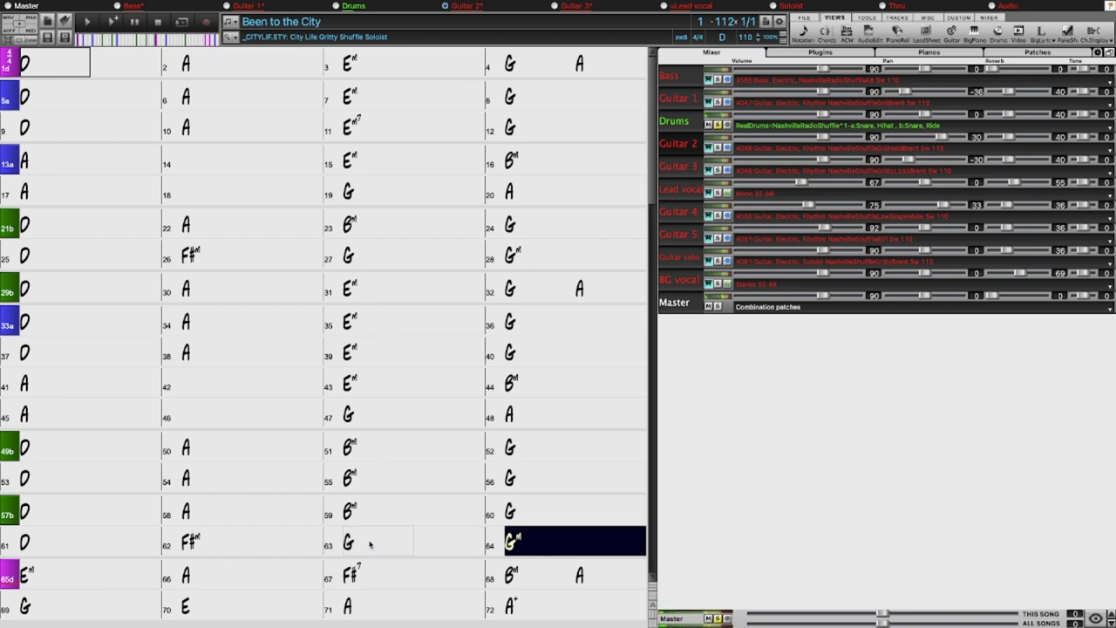
pyautogui.press('Right')
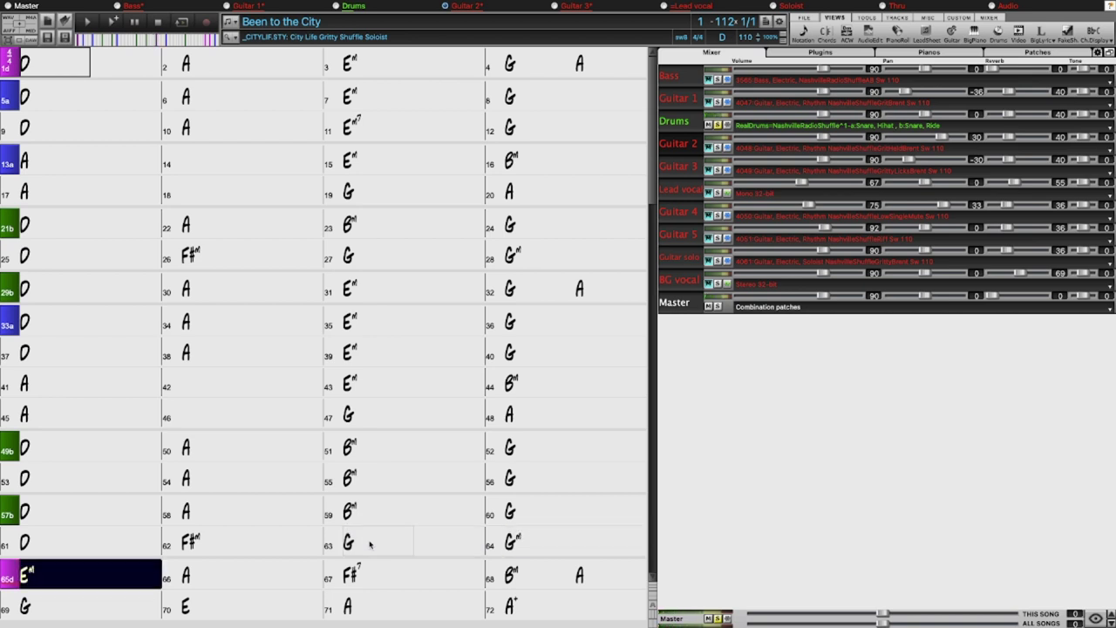
pyautogui.press('Right')
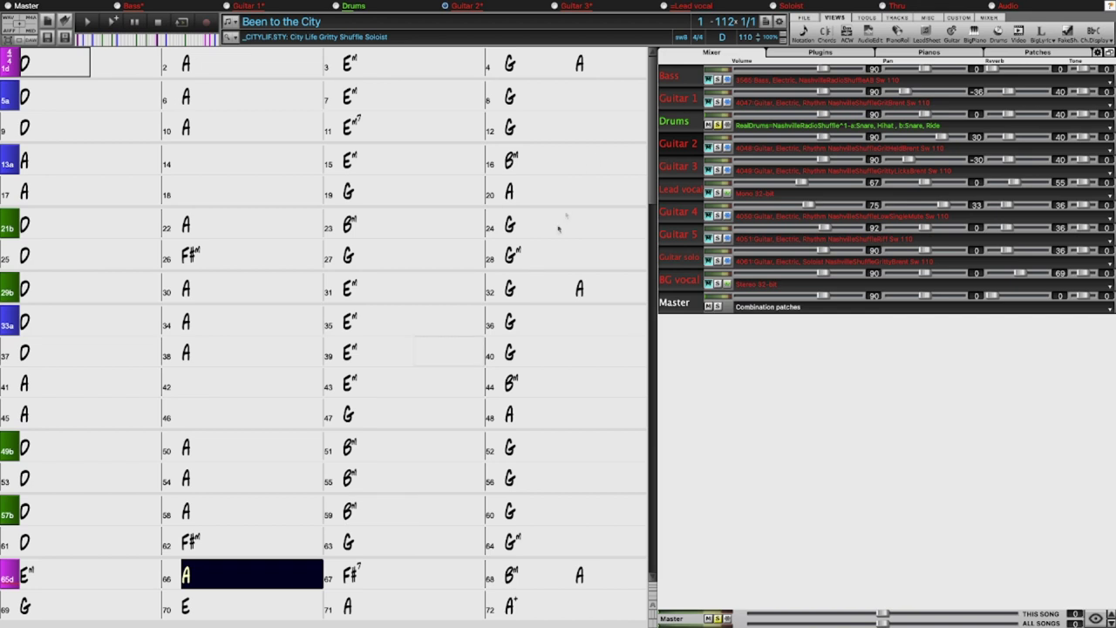
pyautogui.press('Right')
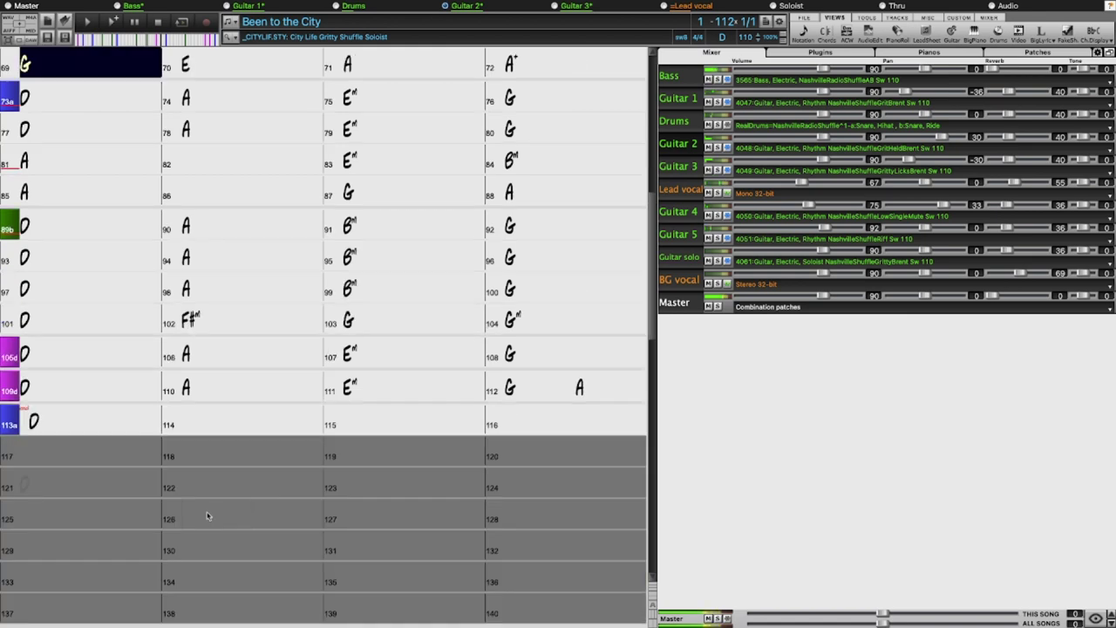
pyautogui.scroll(3, 229, 197)
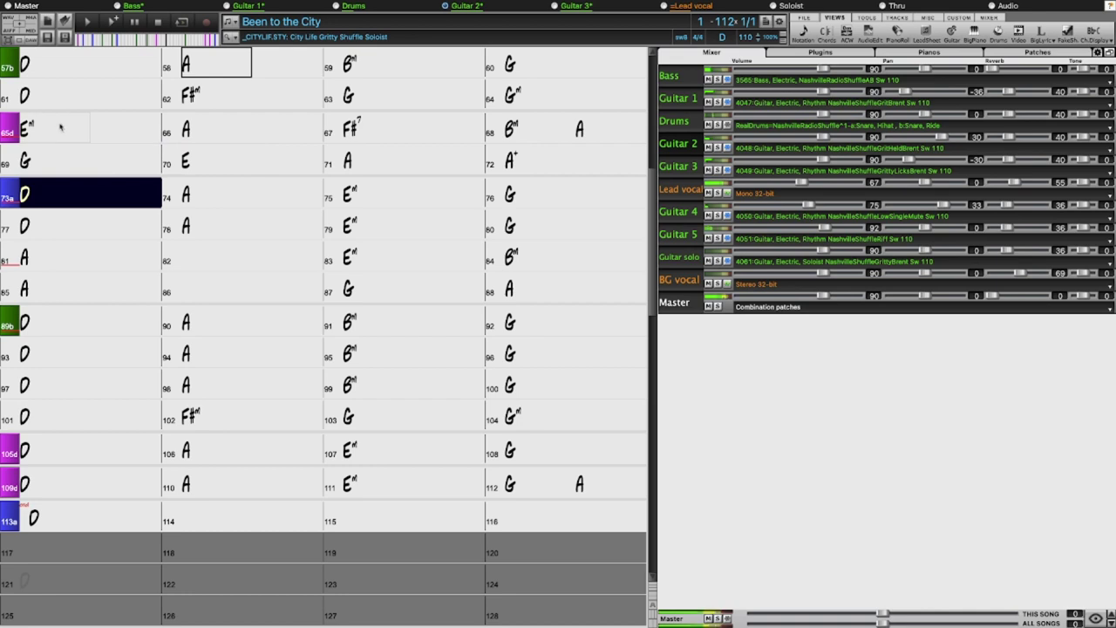
# Stop playback and drop Guitar 3's volume automation from 0 dB to -Inf dB at the start of bar 65
pyautogui.click(164, 23)
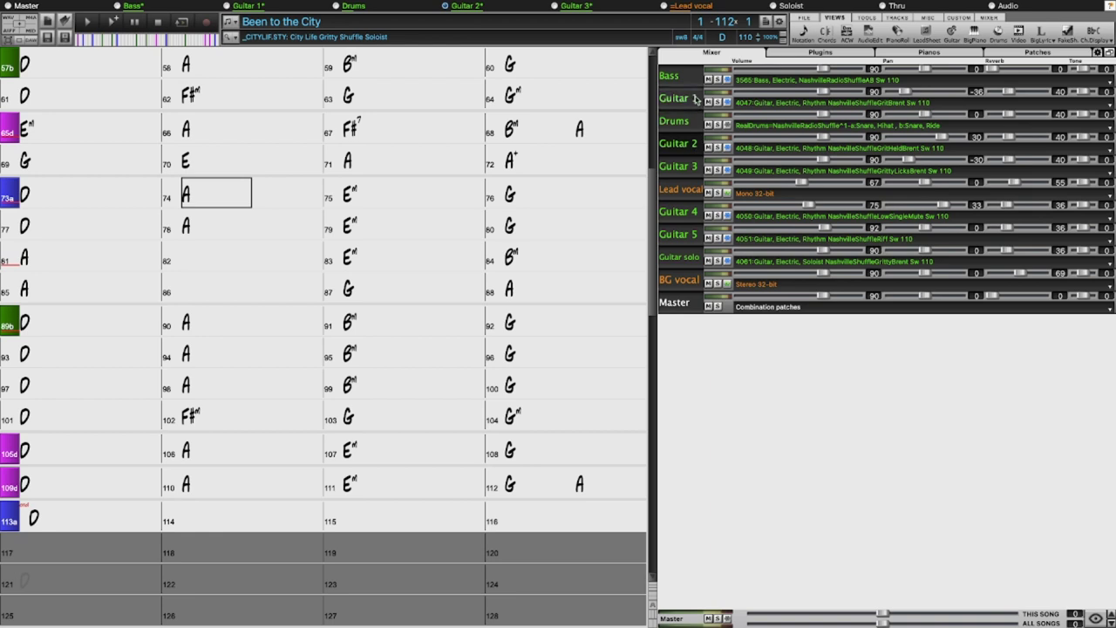
pyautogui.click(695, 168)
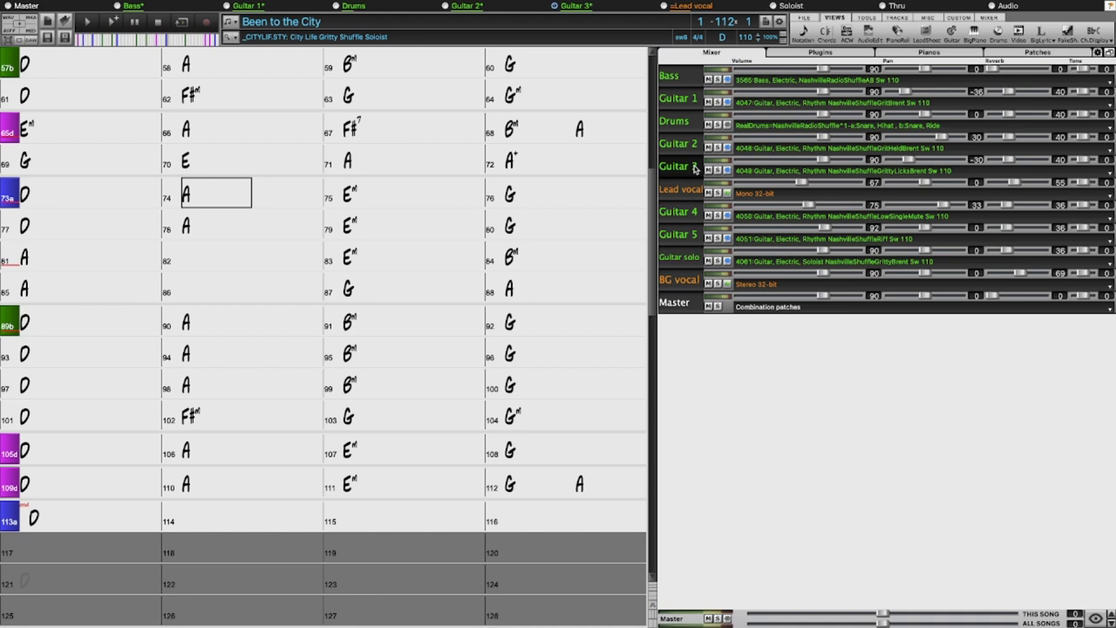
pyautogui.click(56, 135)
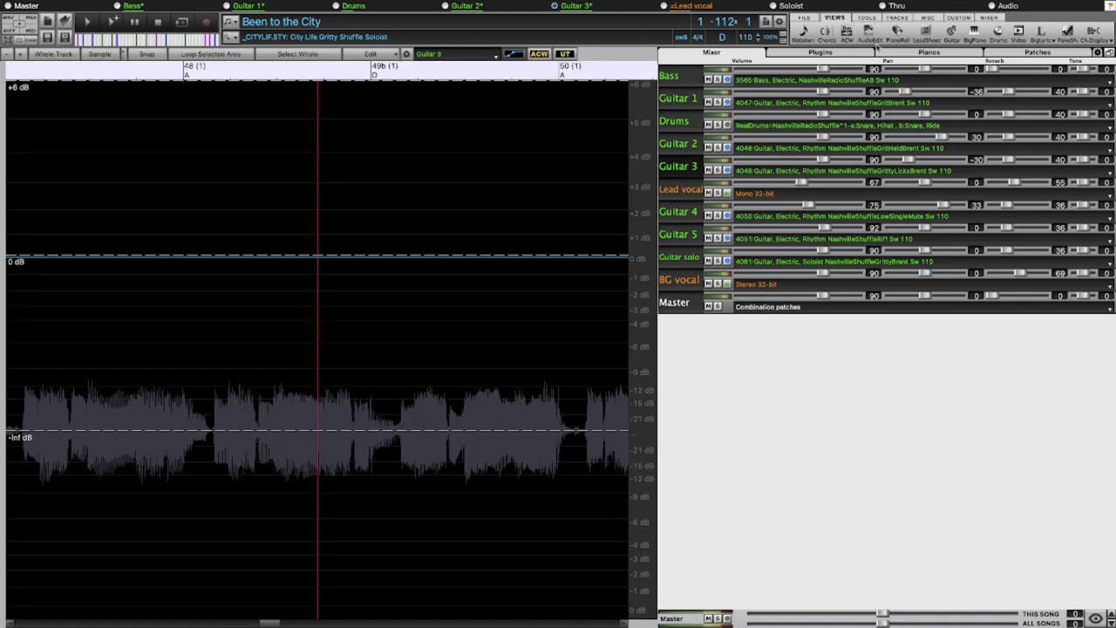
pyautogui.scroll(-3, 427, 322)
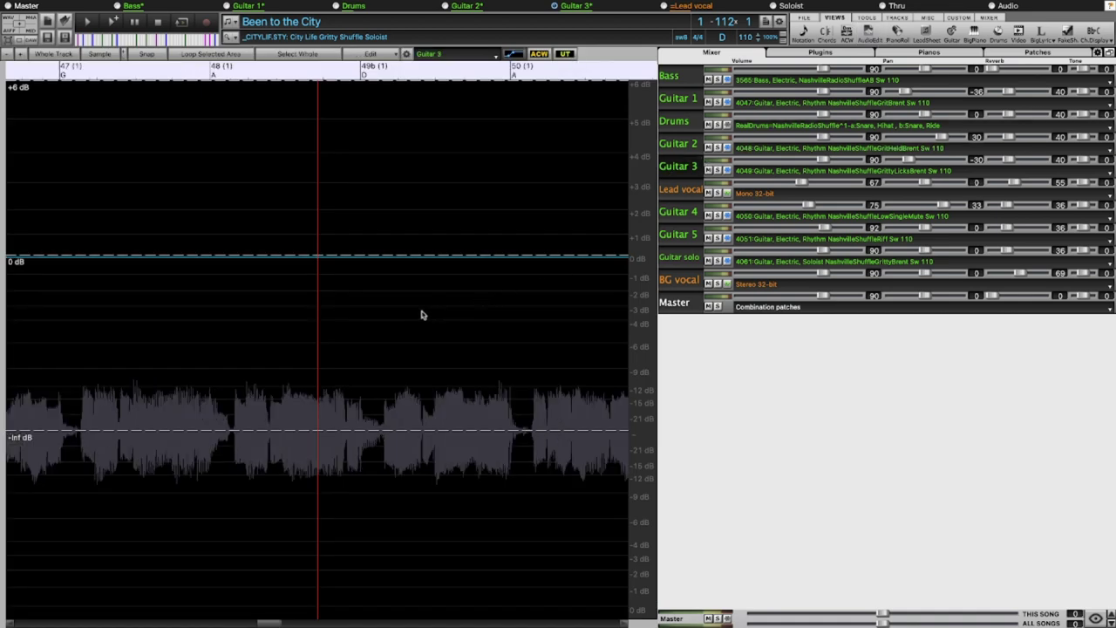
pyautogui.scroll(-1, 538, 316)
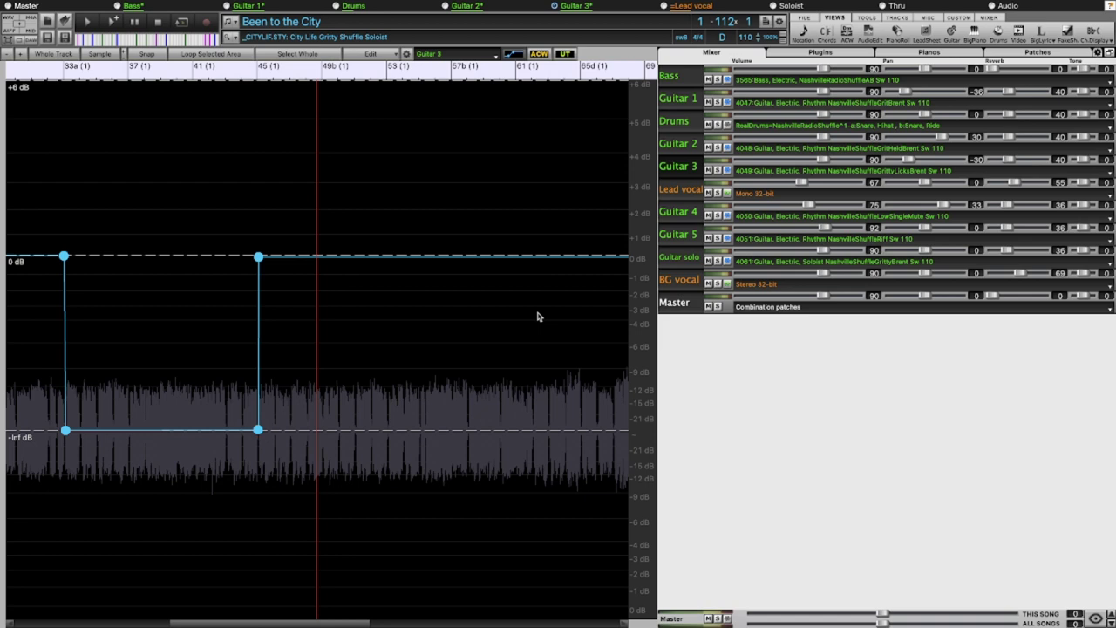
pyautogui.click(579, 311)
pyautogui.scroll(5, 579, 311)
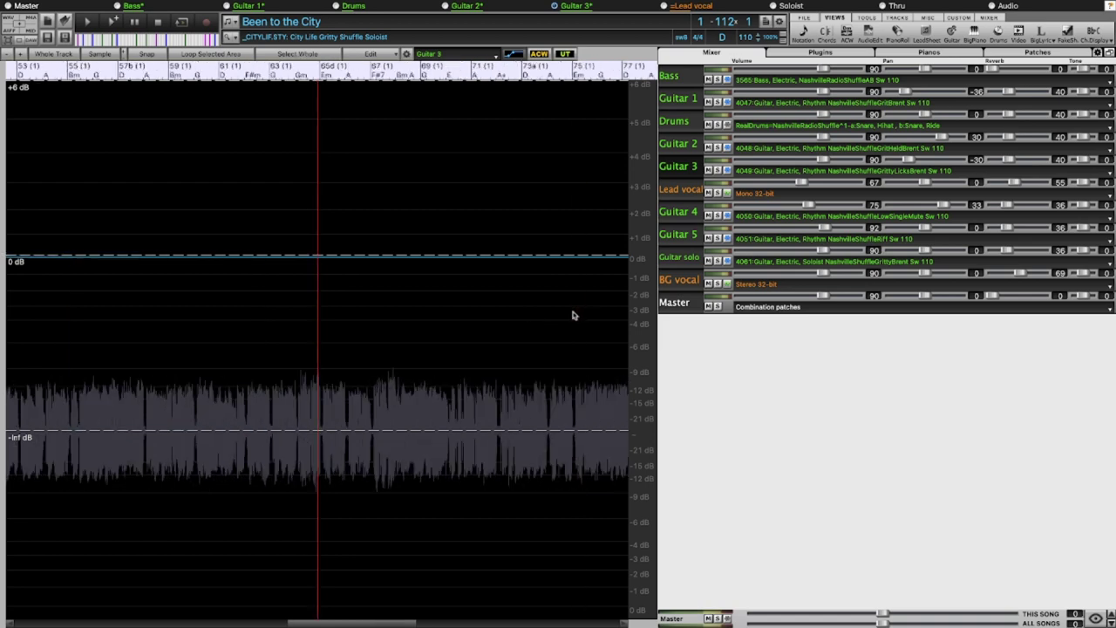
pyautogui.click(343, 259)
pyautogui.moveTo(354, 260); pyautogui.dragTo(351, 447)
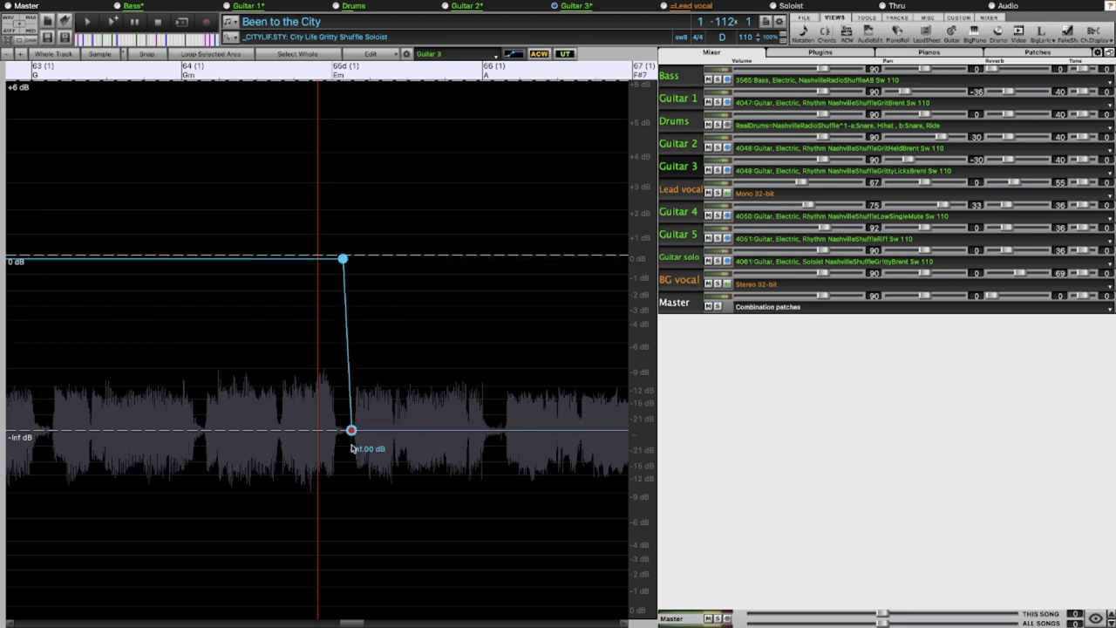
# Drop Guitar 4's volume automation from 0 dB to -Inf dB just after the start of bar 65
pyautogui.click(679, 212)
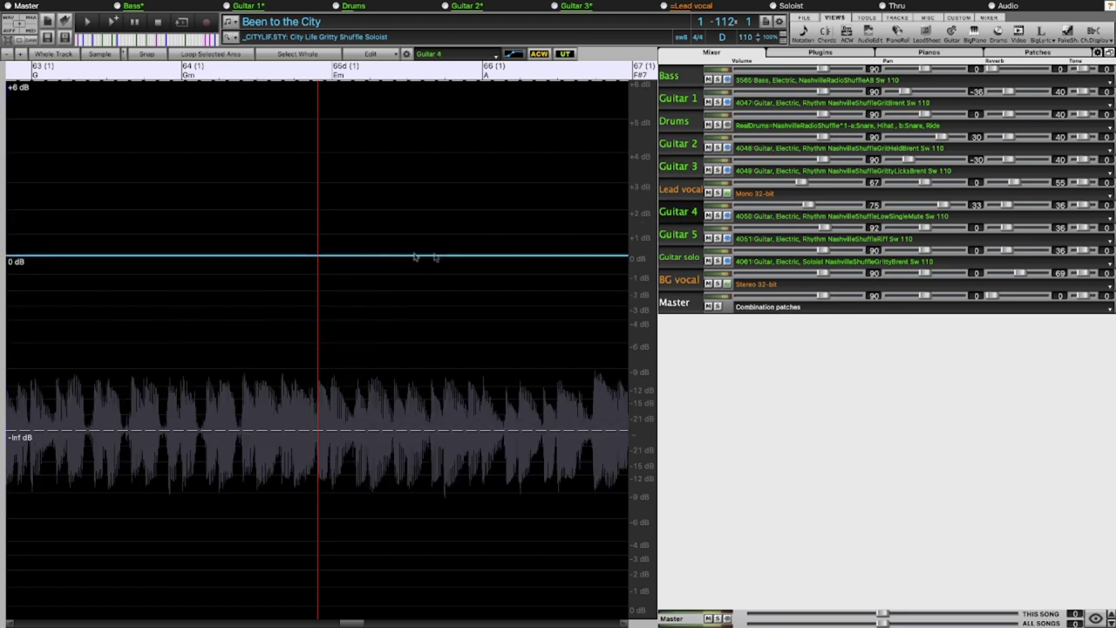
pyautogui.click(346, 283)
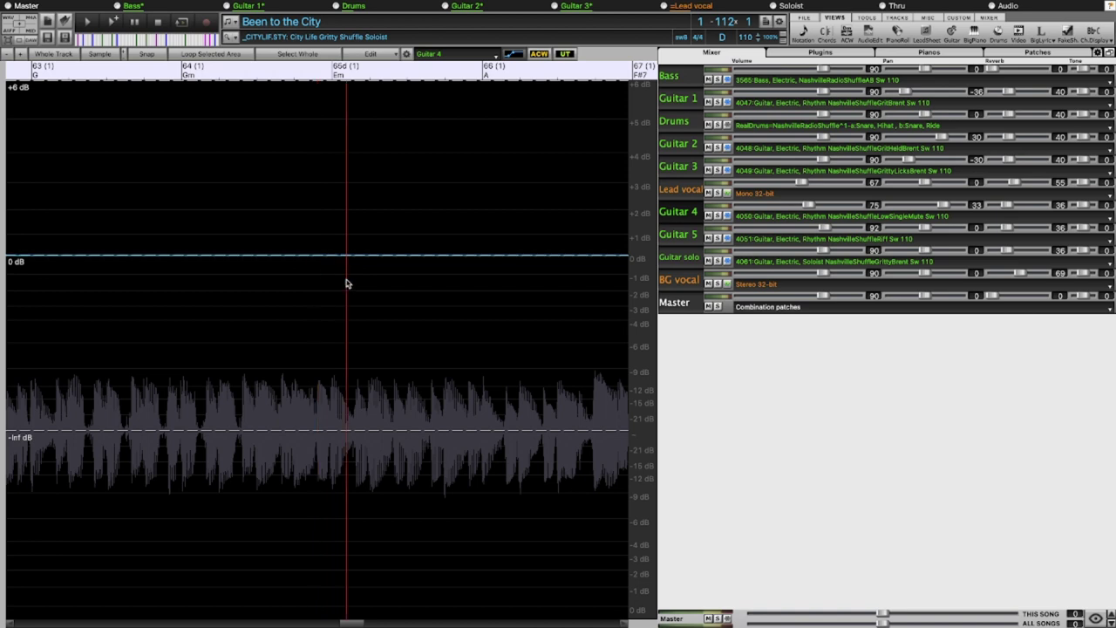
pyautogui.scroll(3, 346, 284)
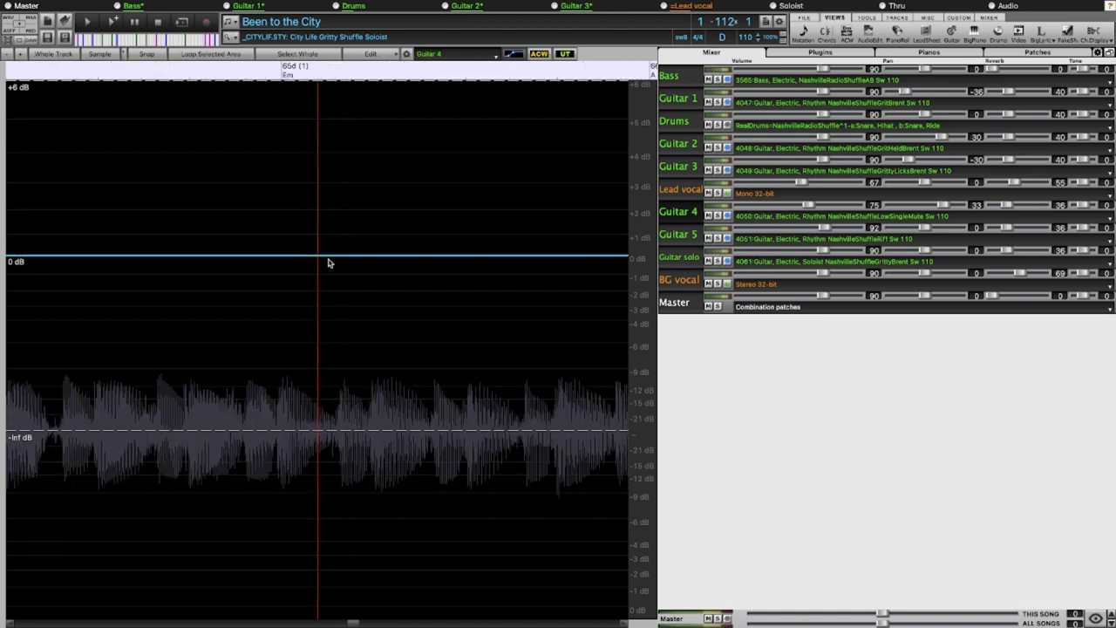
pyautogui.click(324, 257)
pyautogui.moveTo(336, 258); pyautogui.dragTo(333, 443)
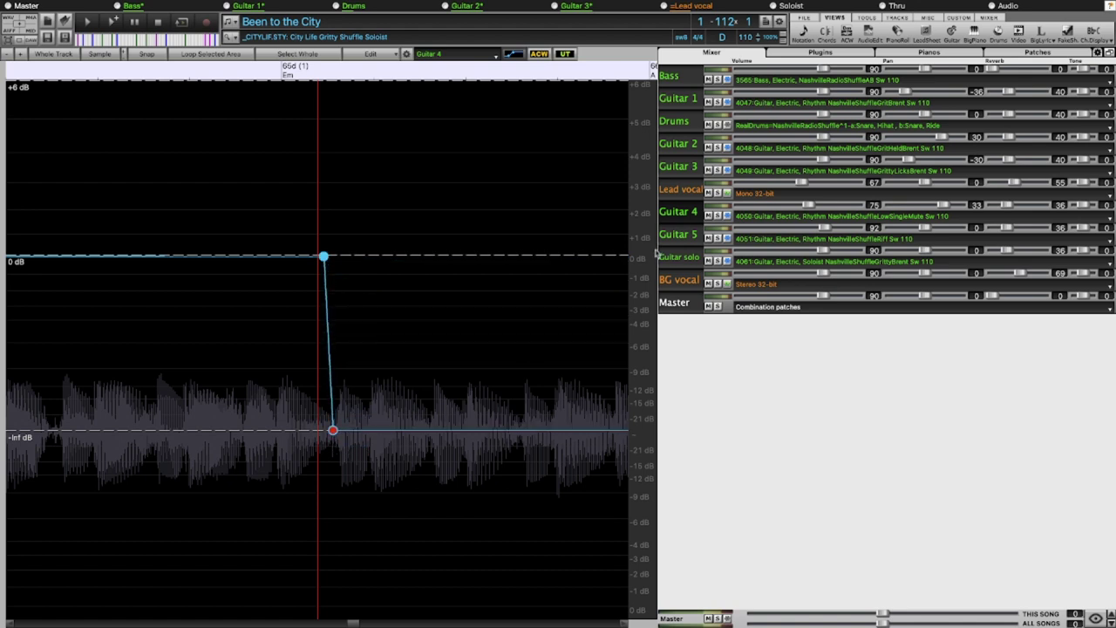
# Drop Guitar 5's volume automation from 0 dB to -Inf dB just after the start of bar 65
pyautogui.click(679, 235)
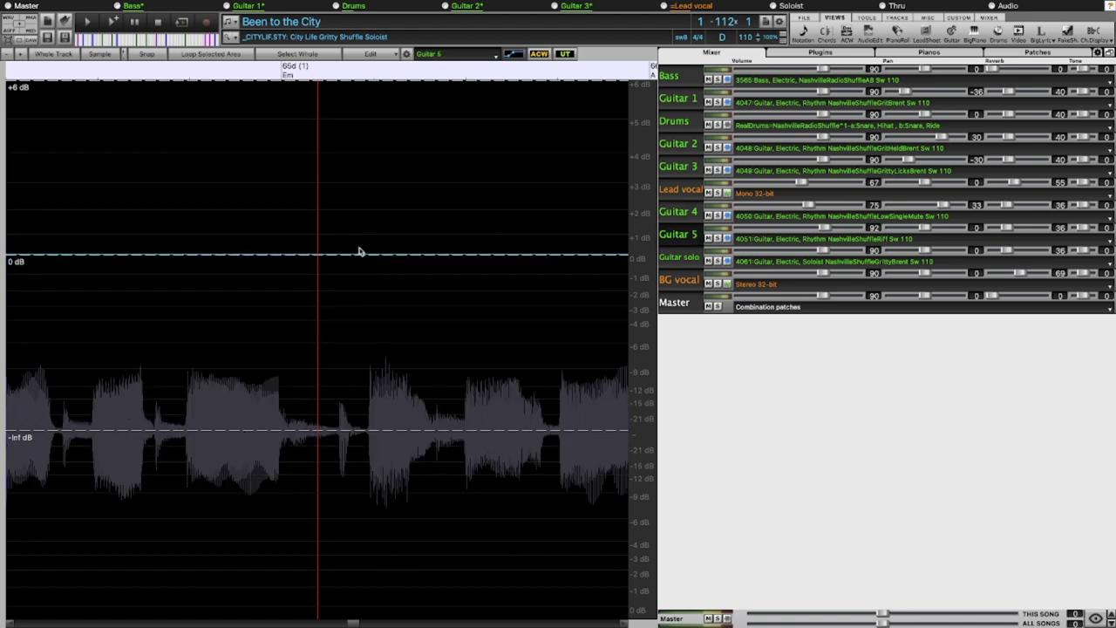
pyautogui.click(316, 256)
pyautogui.moveTo(324, 257); pyautogui.dragTo(336, 472)
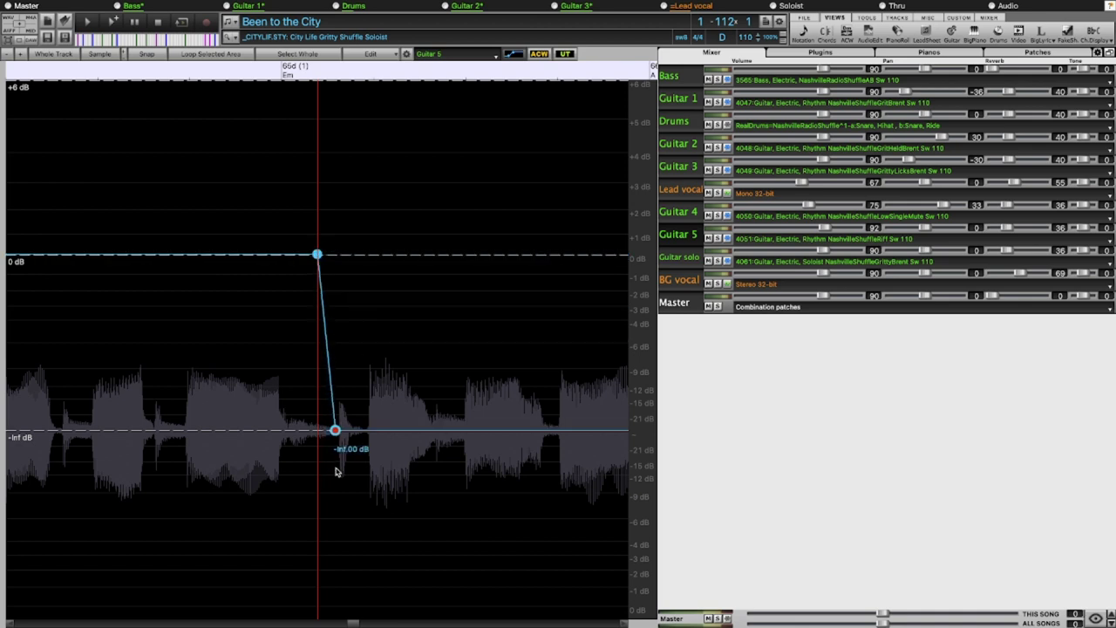
# Return to the chord sheet and play the full mix from bar 63 through bar 72
pyautogui.click(832, 39)
pyautogui.click(390, 94)
pyautogui.click(390, 95)
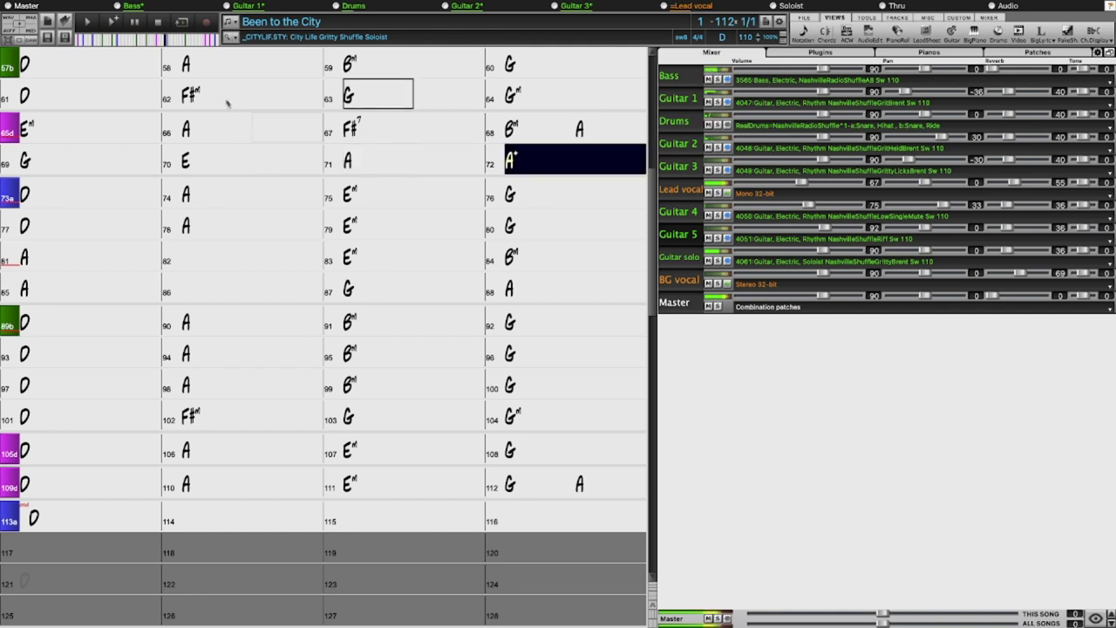
pyautogui.click(157, 24)
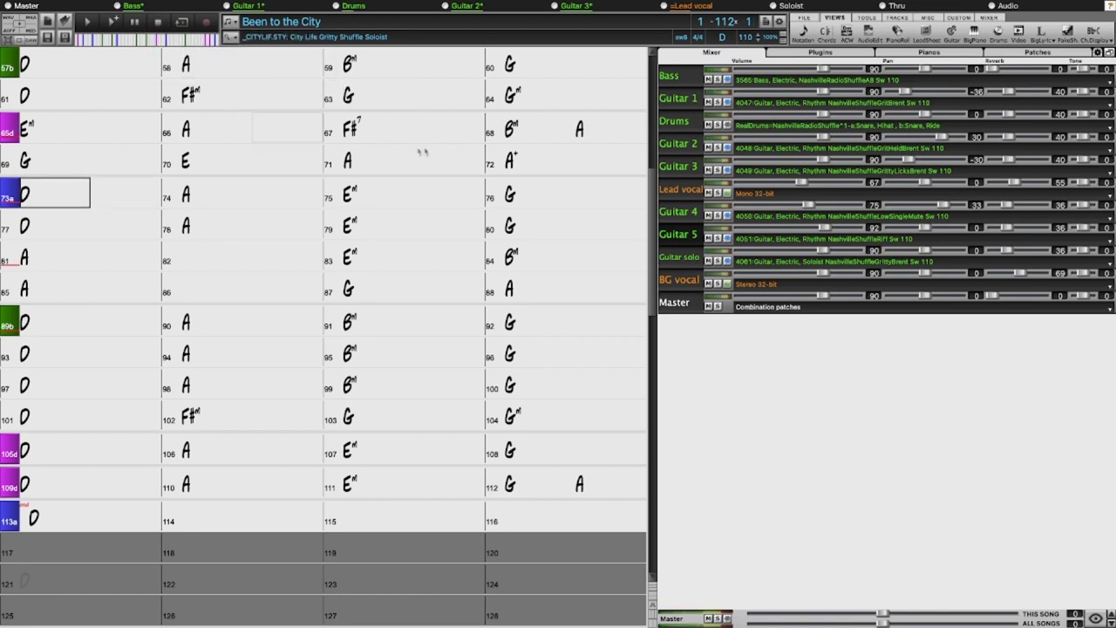
# Change the bar 72 chord to A+...d so the chord is held while the drums keep playing
pyautogui.click(548, 167)
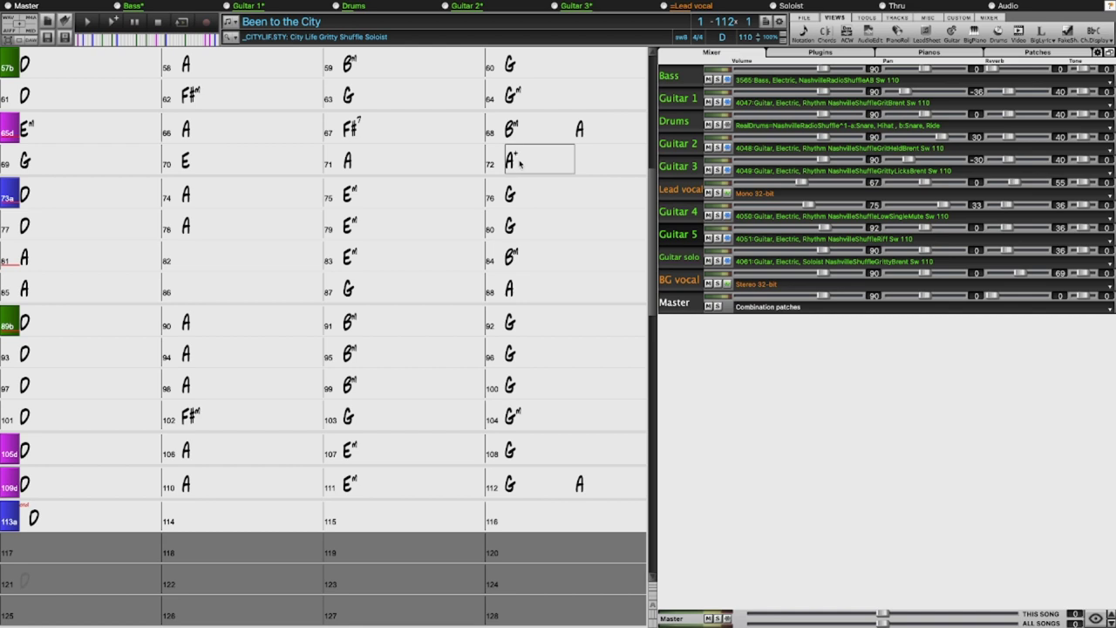
pyautogui.write('7')
pyautogui.write('d')
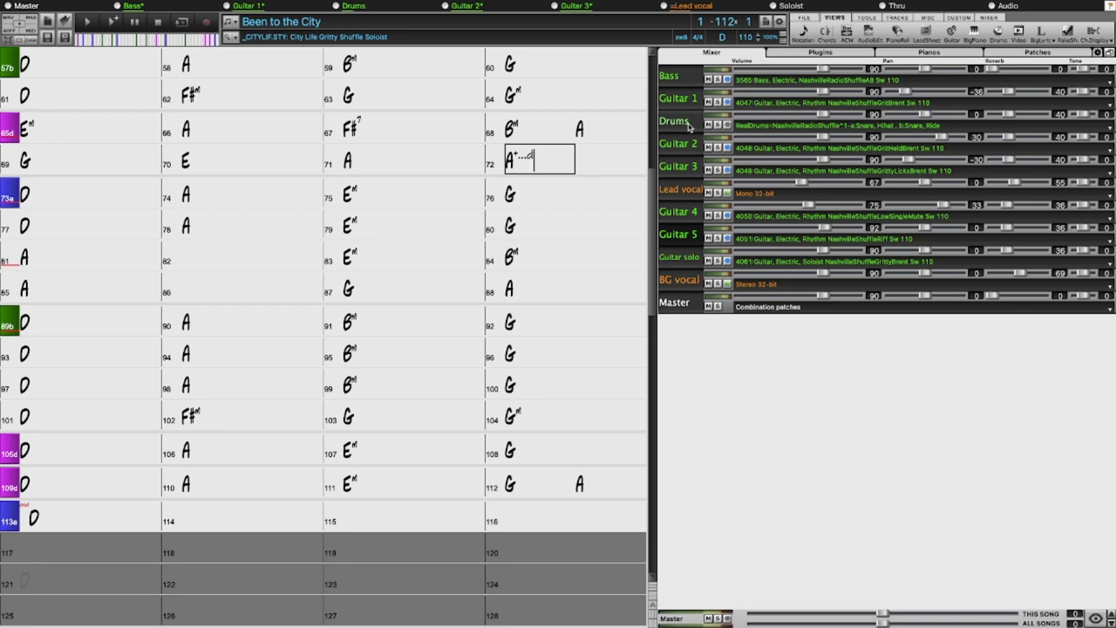
pyautogui.press('Return')
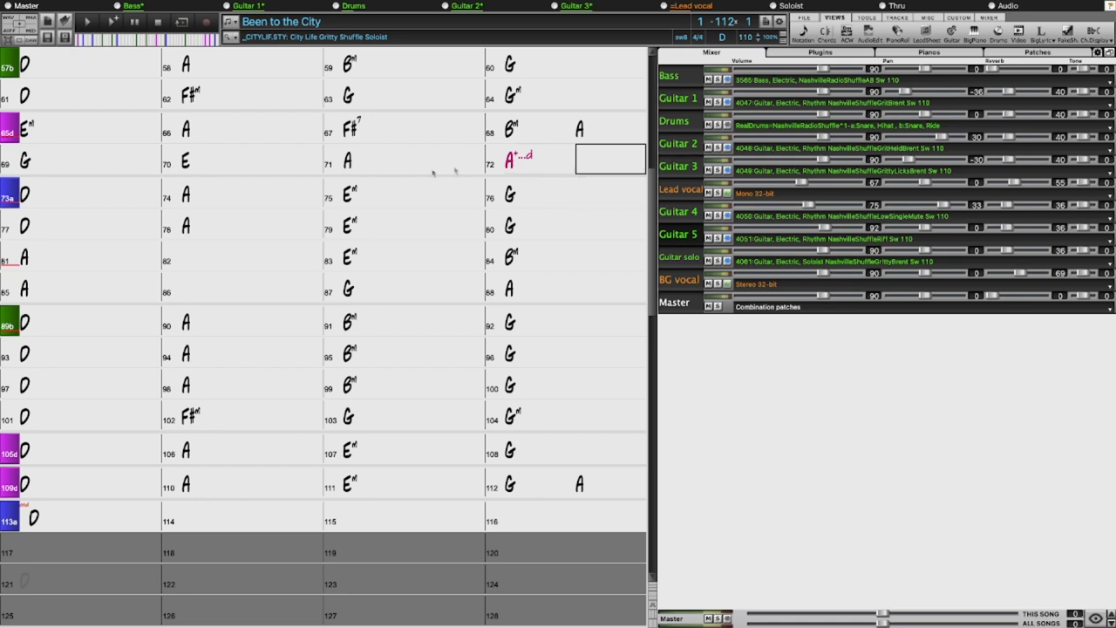
# Select bars 71 to 73 with Guitar 1 as the current track and play across the bar 72 hold
pyautogui.moveTo(381, 164); pyautogui.dragTo(156, 194)
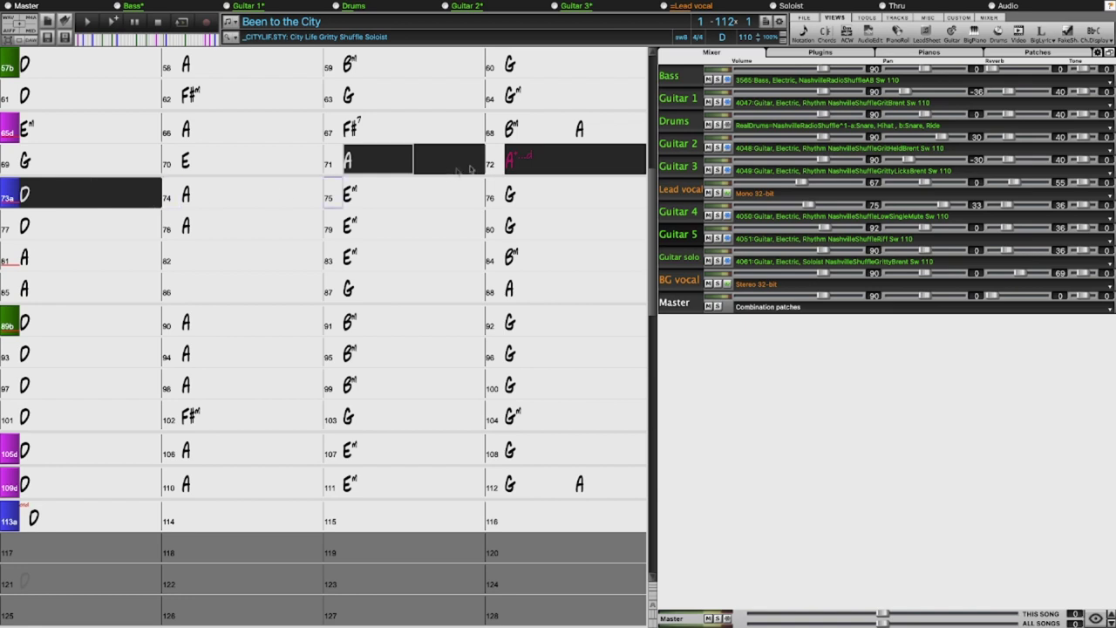
pyautogui.click(683, 102)
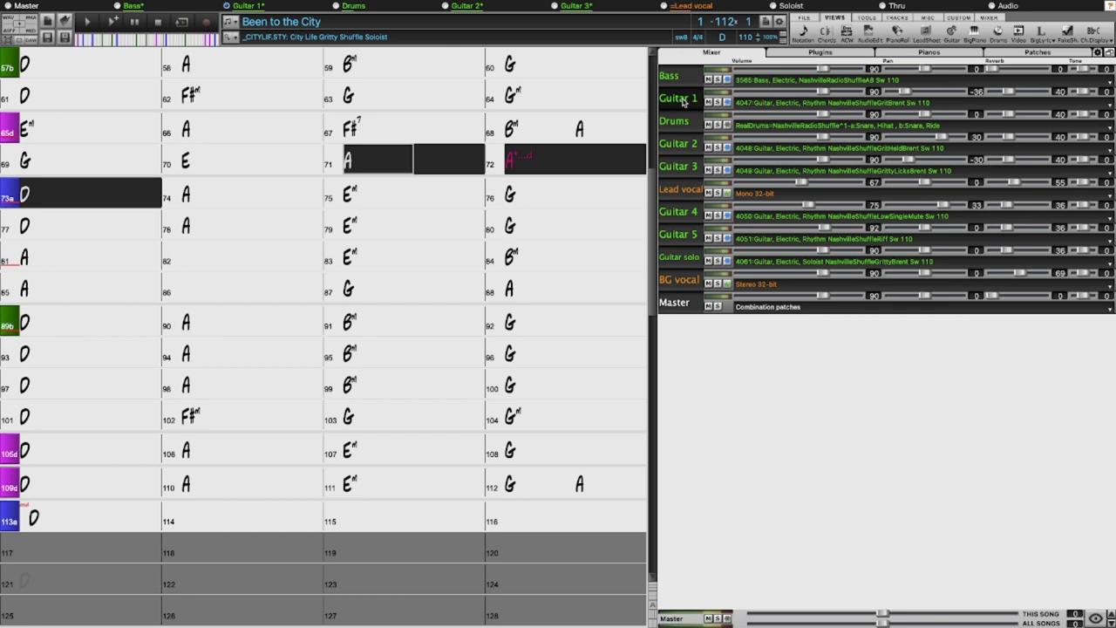
pyautogui.press('space')
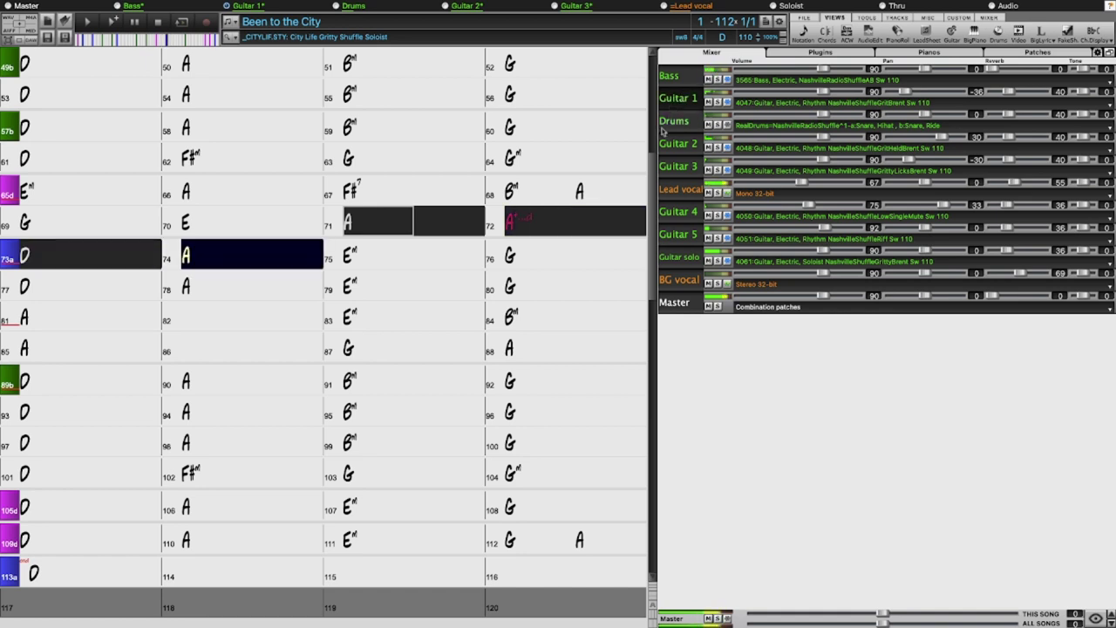
pyautogui.click(158, 21)
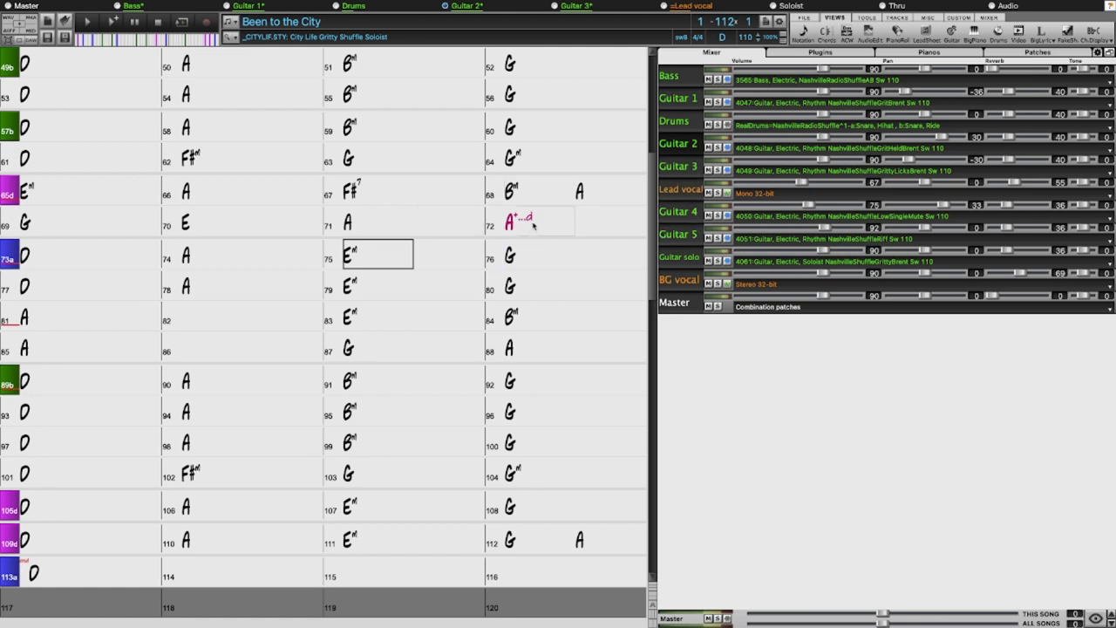
# Select bars 71 to 73 for the Guitar 2 track and play the passage past bar 73
pyautogui.moveTo(366, 219); pyautogui.dragTo(117, 265)
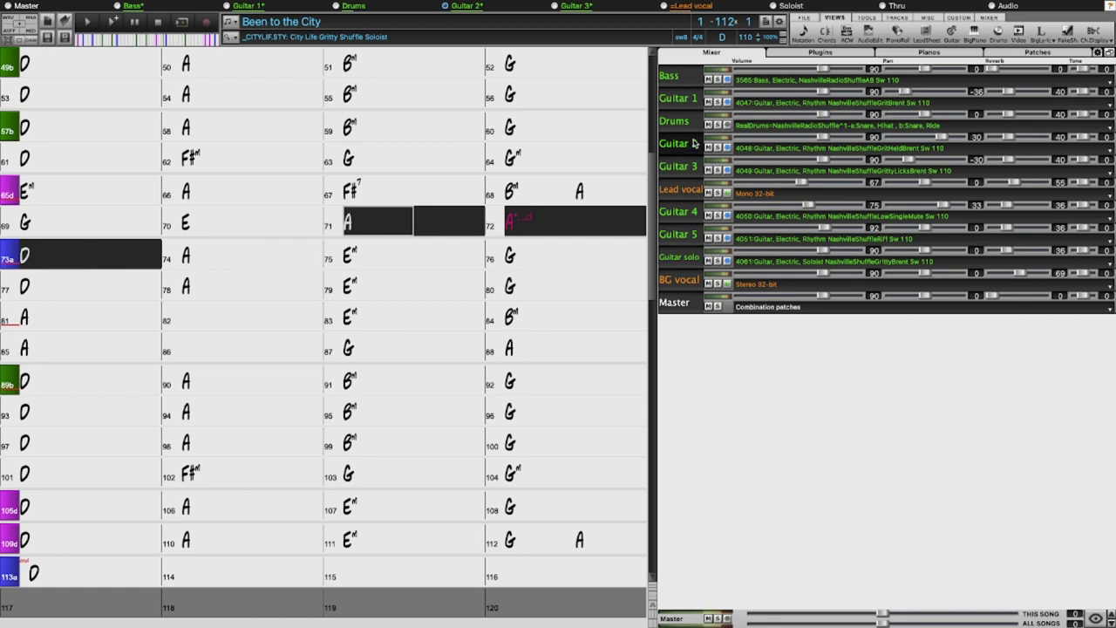
pyautogui.press('space')
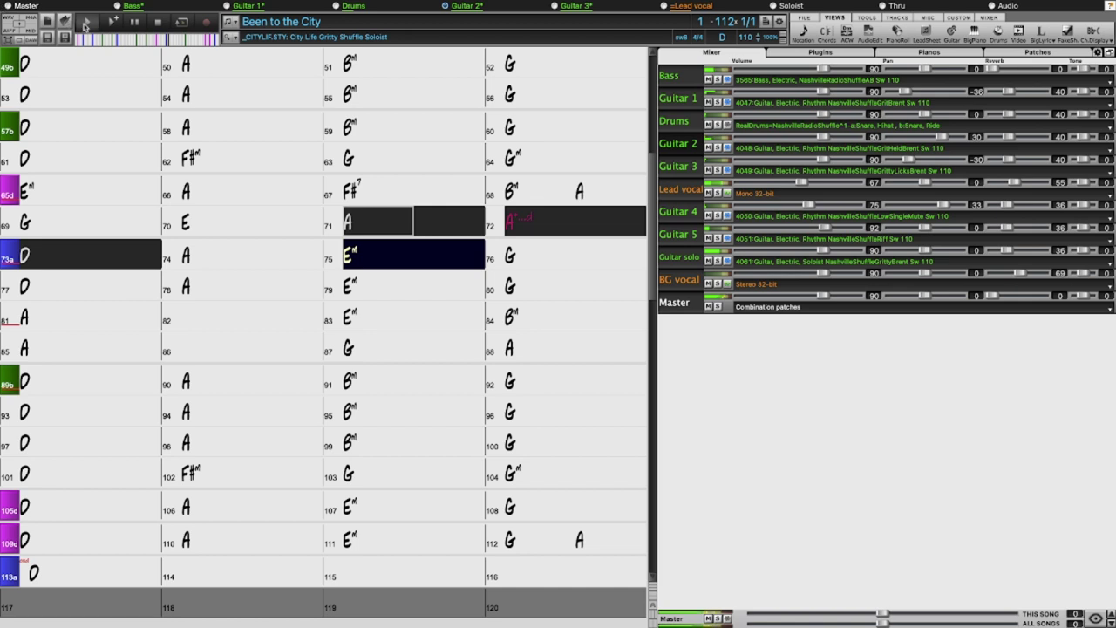
pyautogui.press('space')
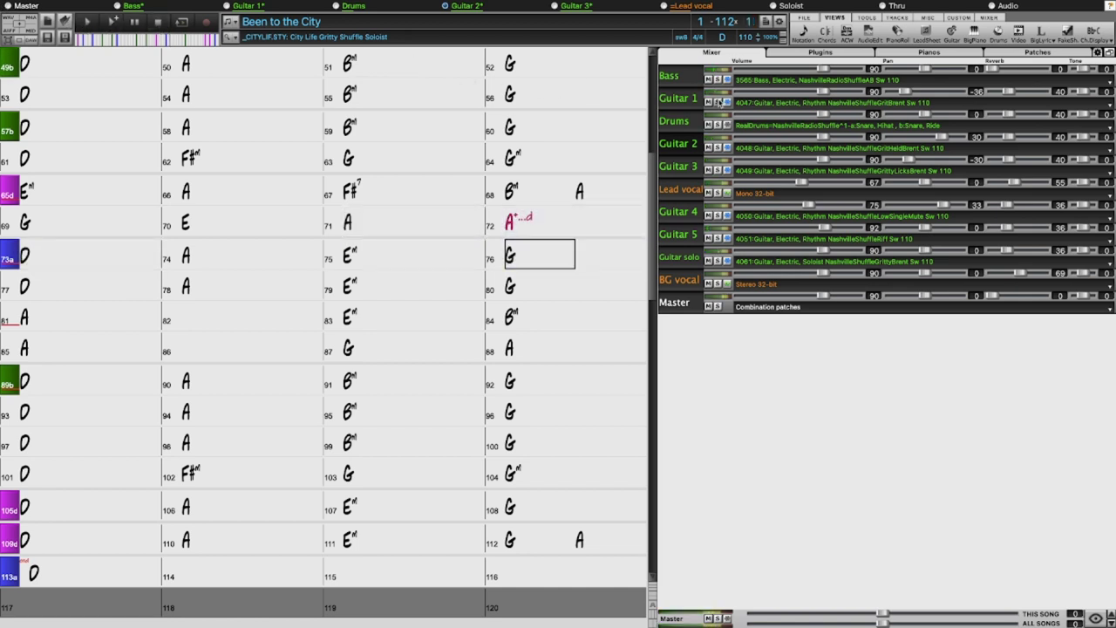
# Solo Guitar 1 and Guitar 2, play them from bar 70 through the bar 72 hold, and restore the full mix
pyautogui.click(718, 102)
pyautogui.click(718, 147)
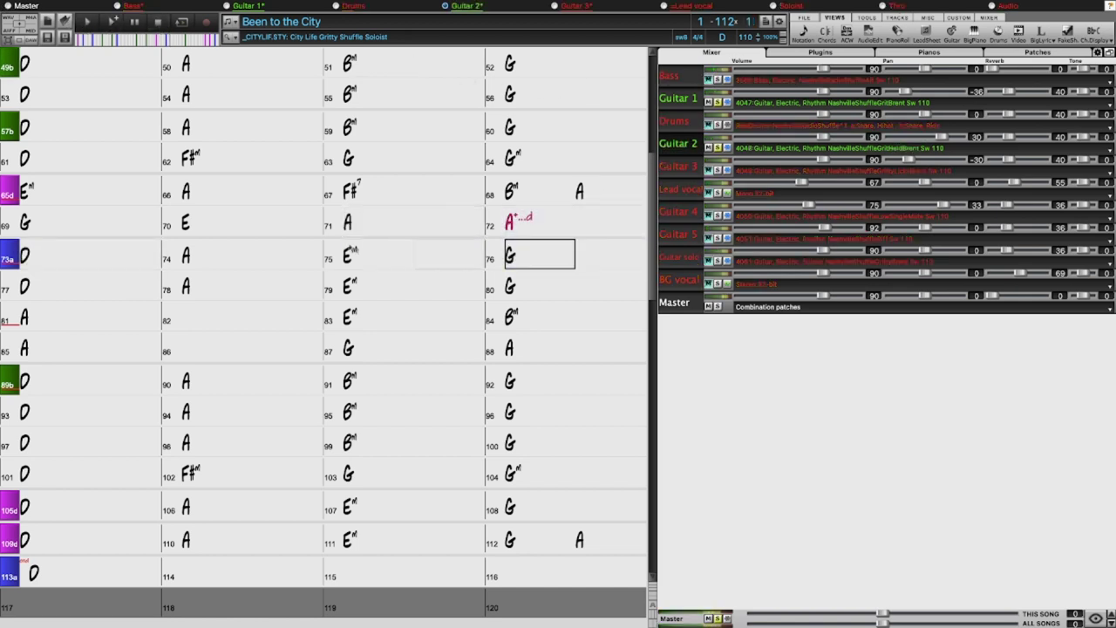
pyautogui.moveTo(202, 222); pyautogui.dragTo(208, 226)
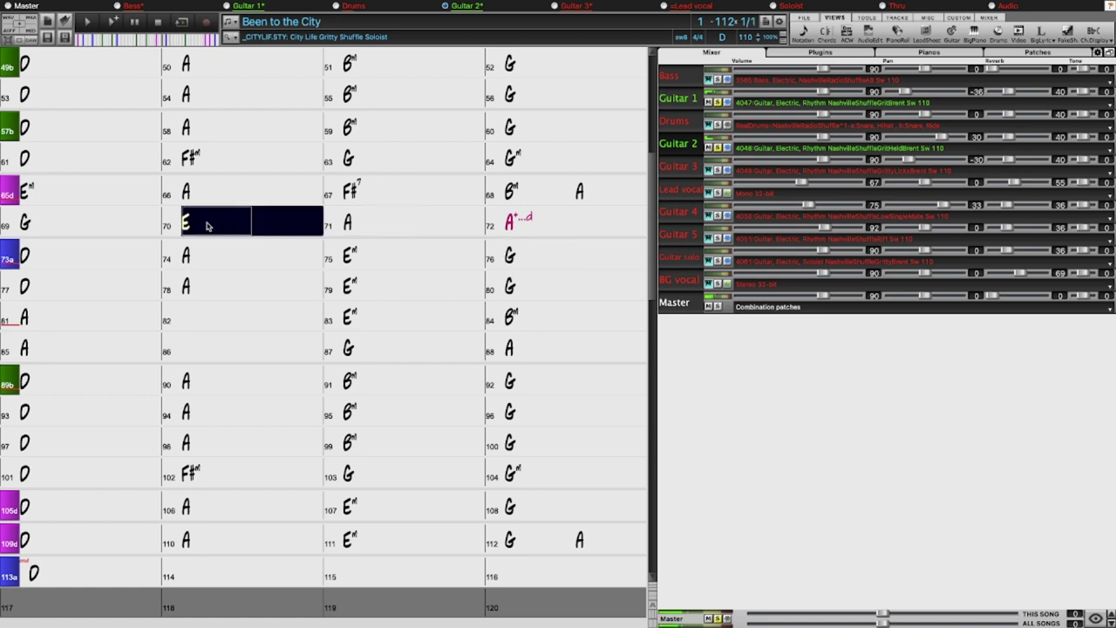
pyautogui.press('Right')
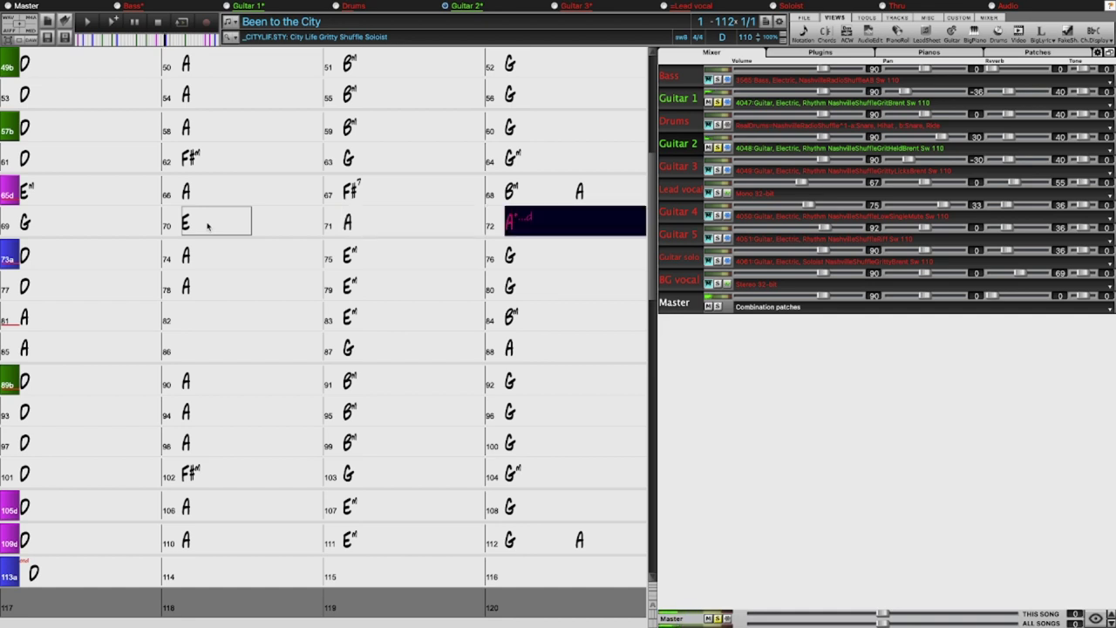
pyautogui.click(160, 22)
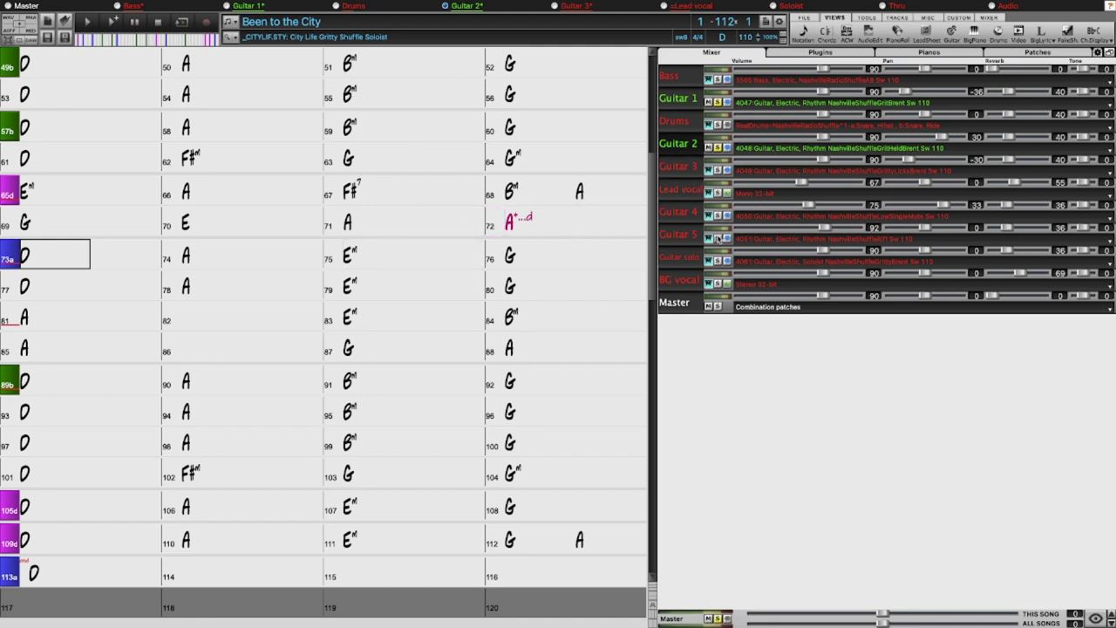
pyautogui.click(717, 148)
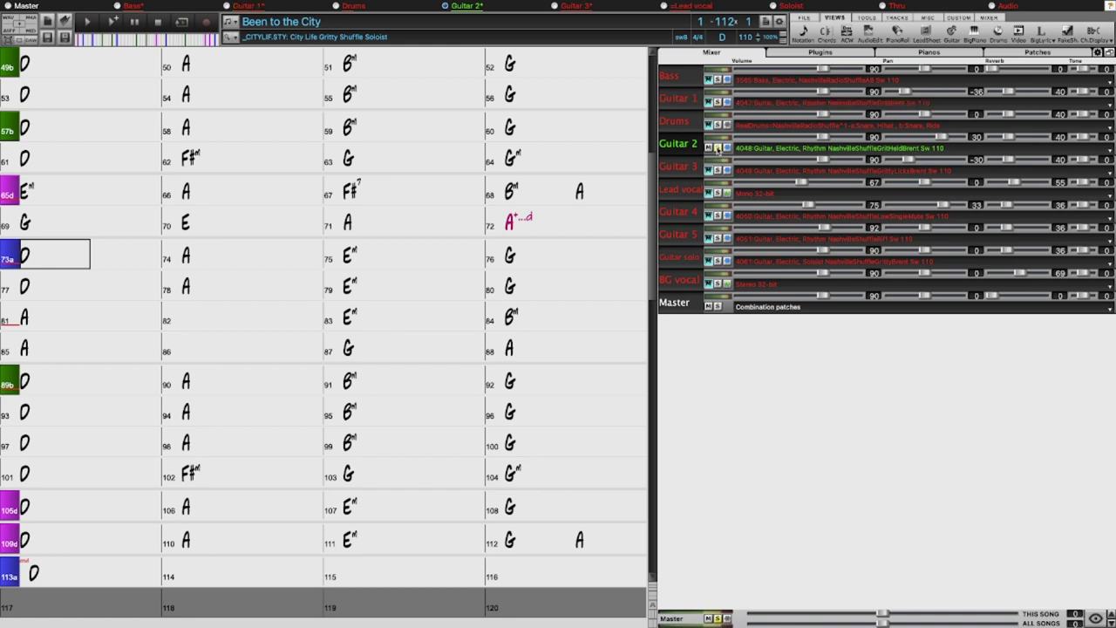
pyautogui.click(717, 148)
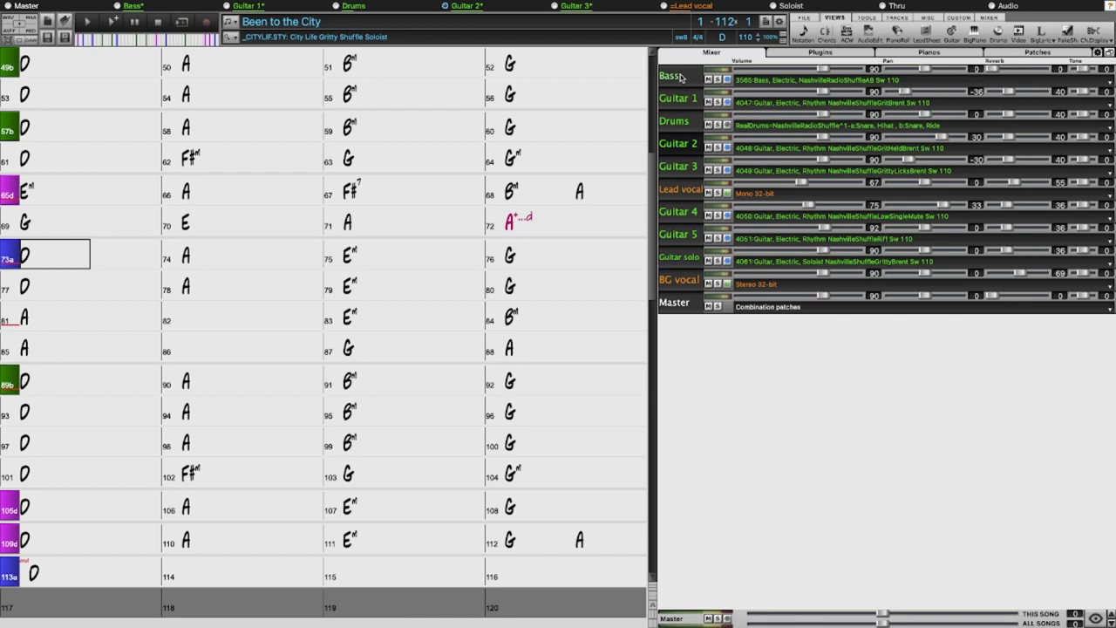
# Examine and play the Bass notes around bars 65 to 67 in the Piano Roll, narrowing the mixer to widen the note view
pyautogui.click(899, 39)
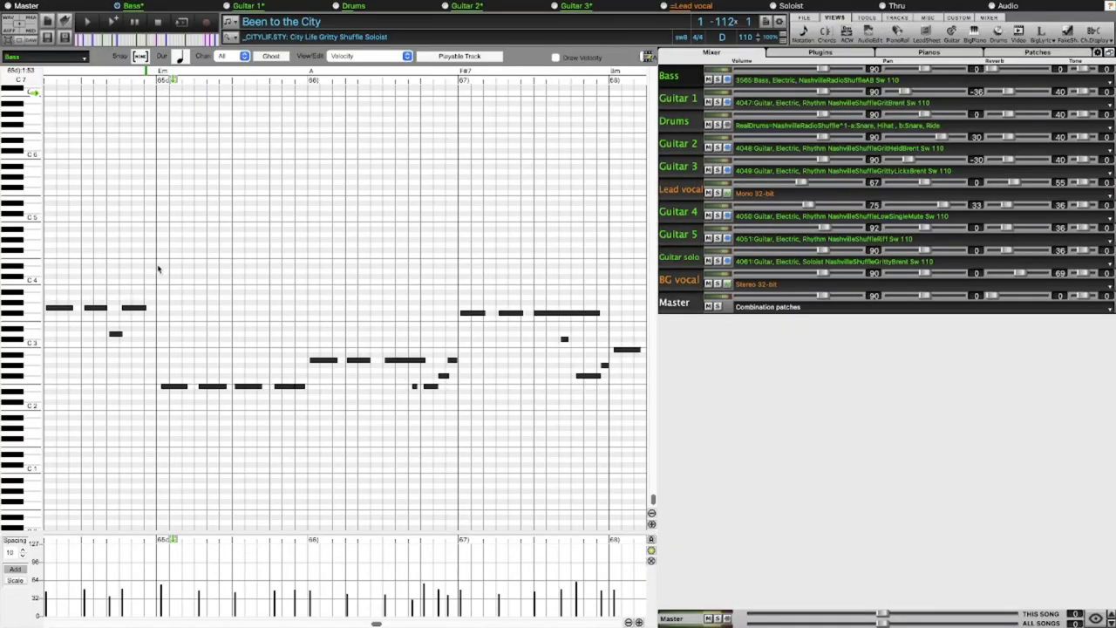
pyautogui.press('space')
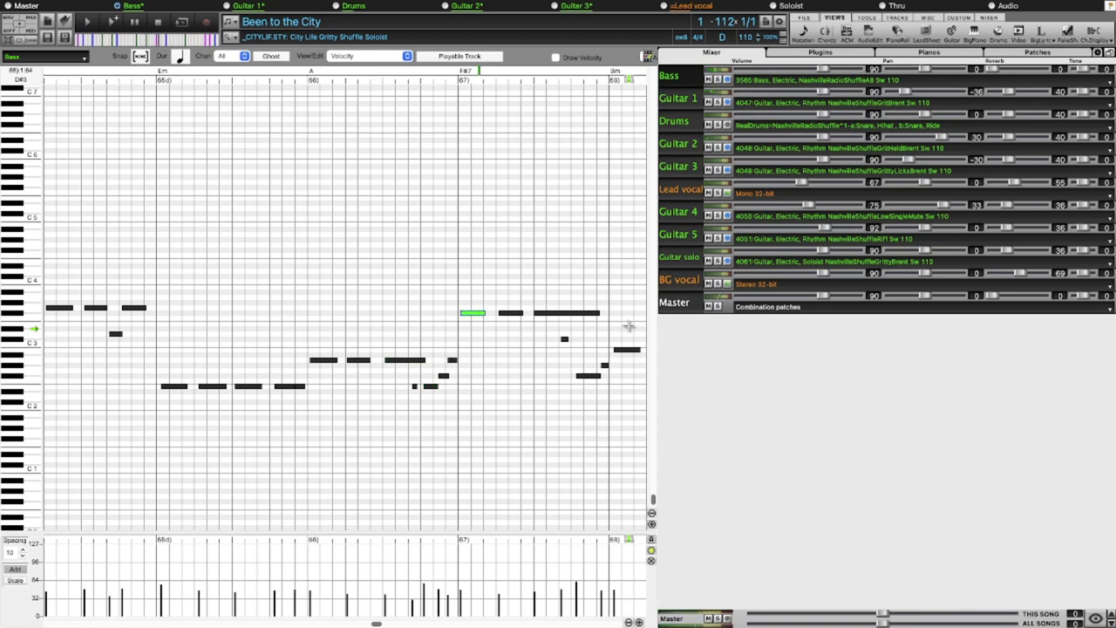
pyautogui.press('space')
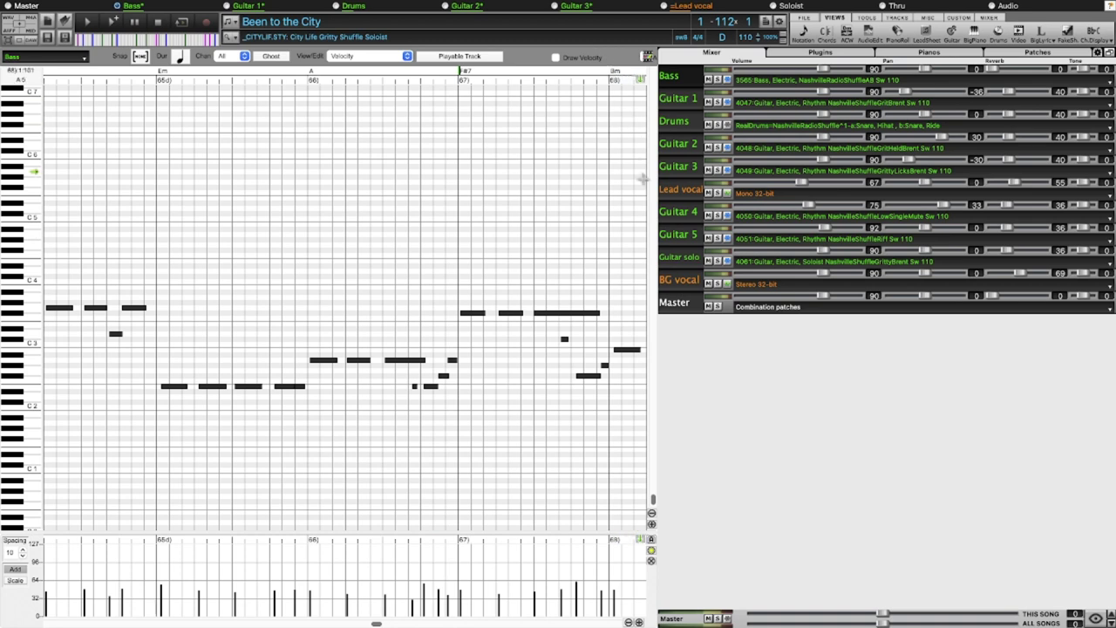
pyautogui.moveTo(746, 179); pyautogui.dragTo(826, 175)
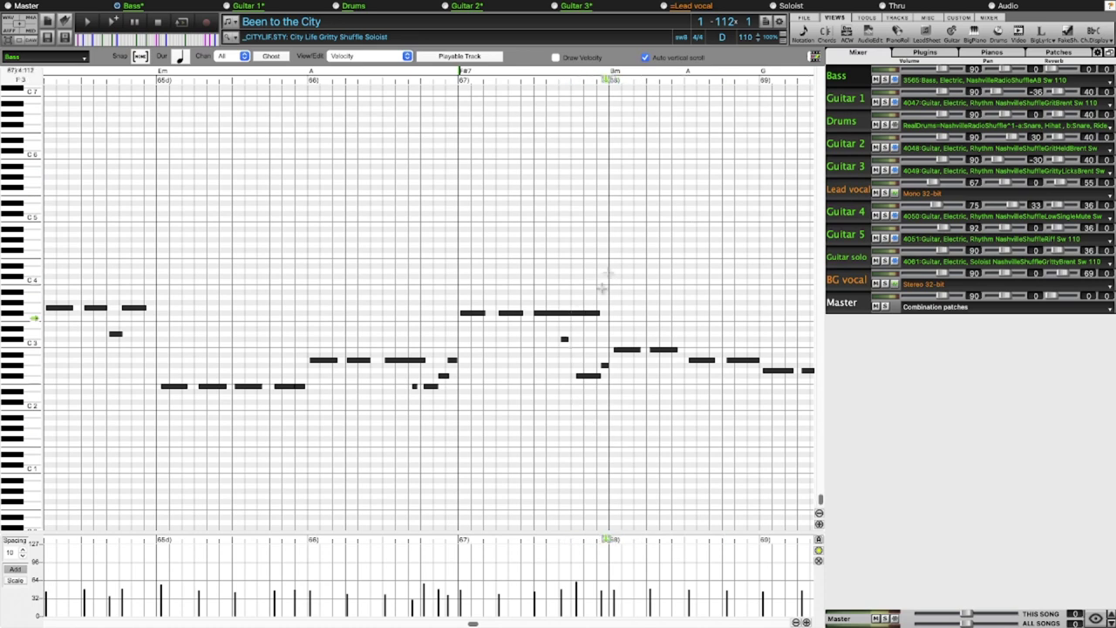
# Make the Bass track playable with the Nashville Radio electric bass patch and delete surplus notes from bar 65 onward, keeping two per bar
pyautogui.click(477, 57)
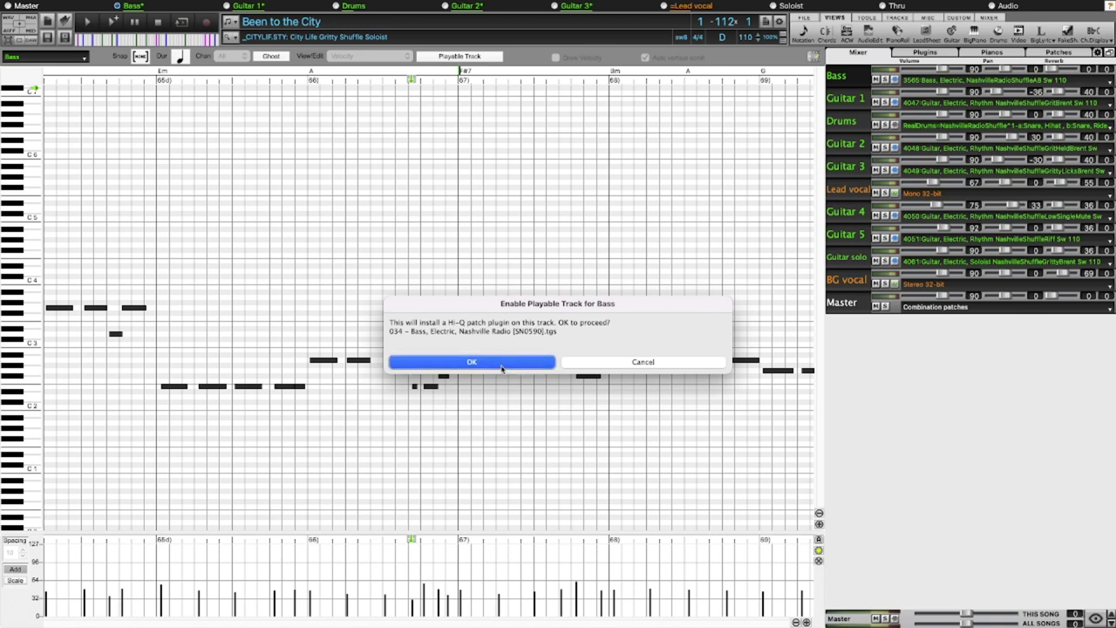
pyautogui.click(502, 364)
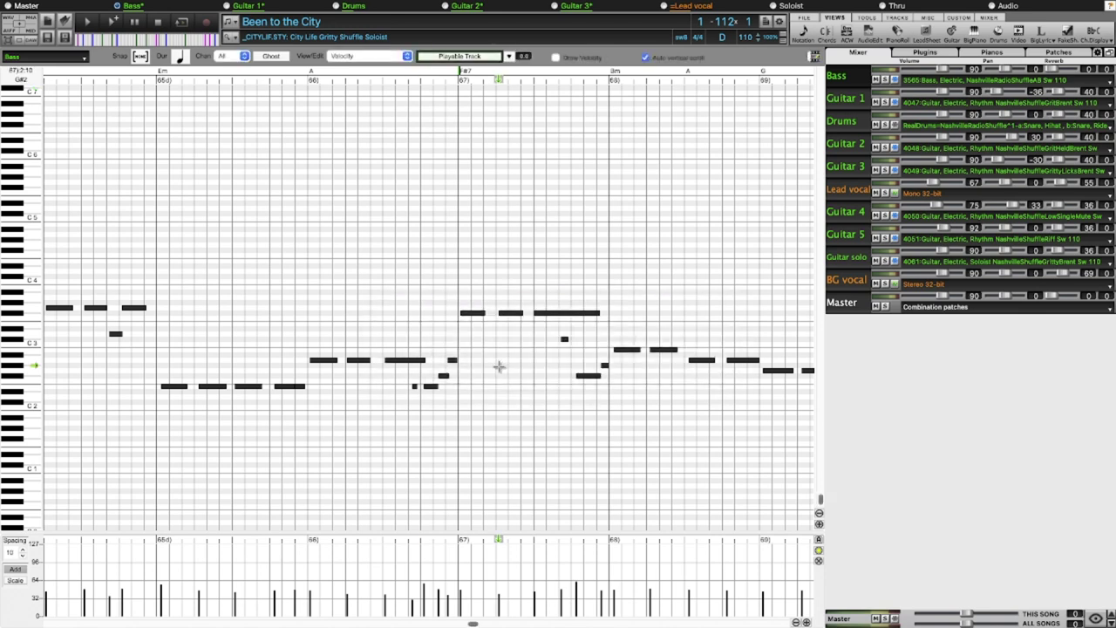
pyautogui.click(212, 385)
pyautogui.press('Delete')
pyautogui.moveTo(285, 385); pyautogui.dragTo(358, 361)
pyautogui.press('Delete')
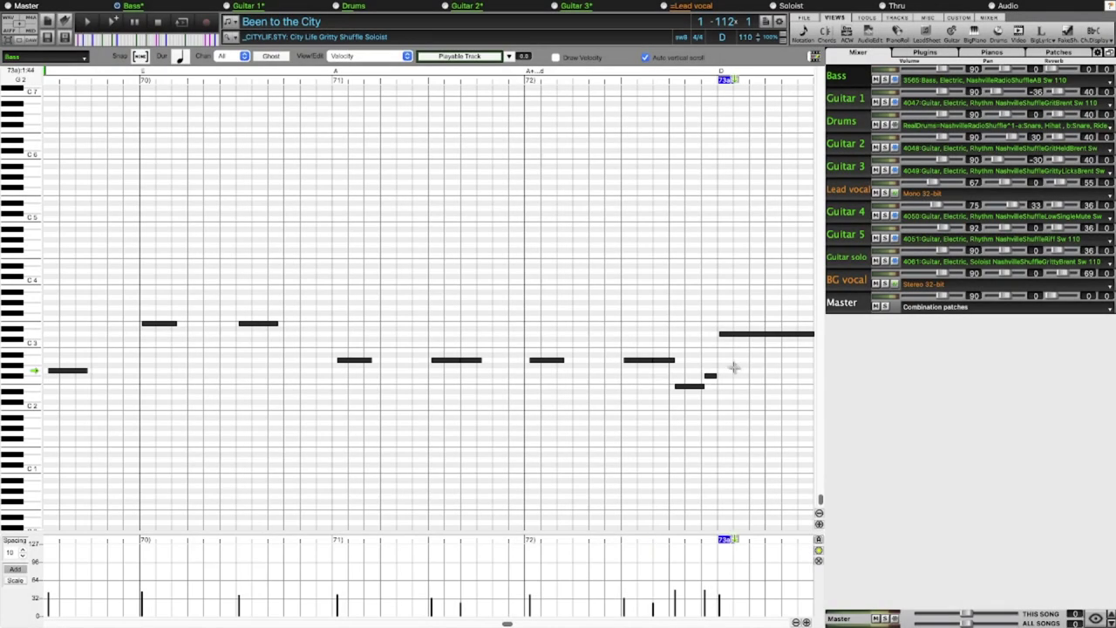
# Delete the bass notes in the second half of bar 72, keeping only the note at the start of the bar
pyautogui.moveTo(734, 368); pyautogui.dragTo(655, 403)
pyautogui.press('Delete')
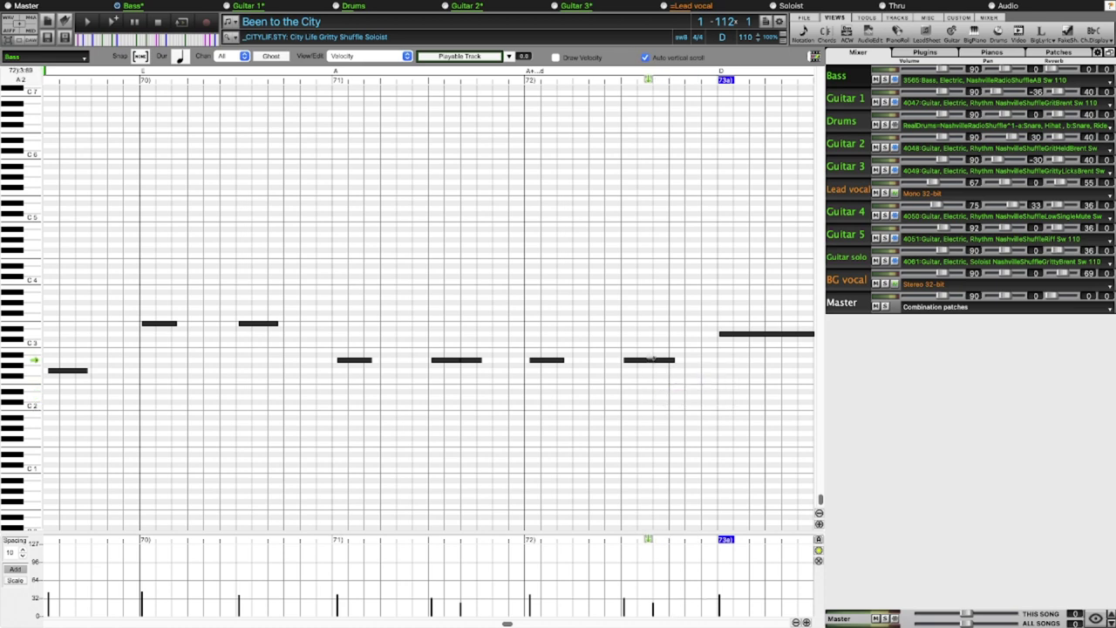
pyautogui.click(651, 359)
pyautogui.press('Delete')
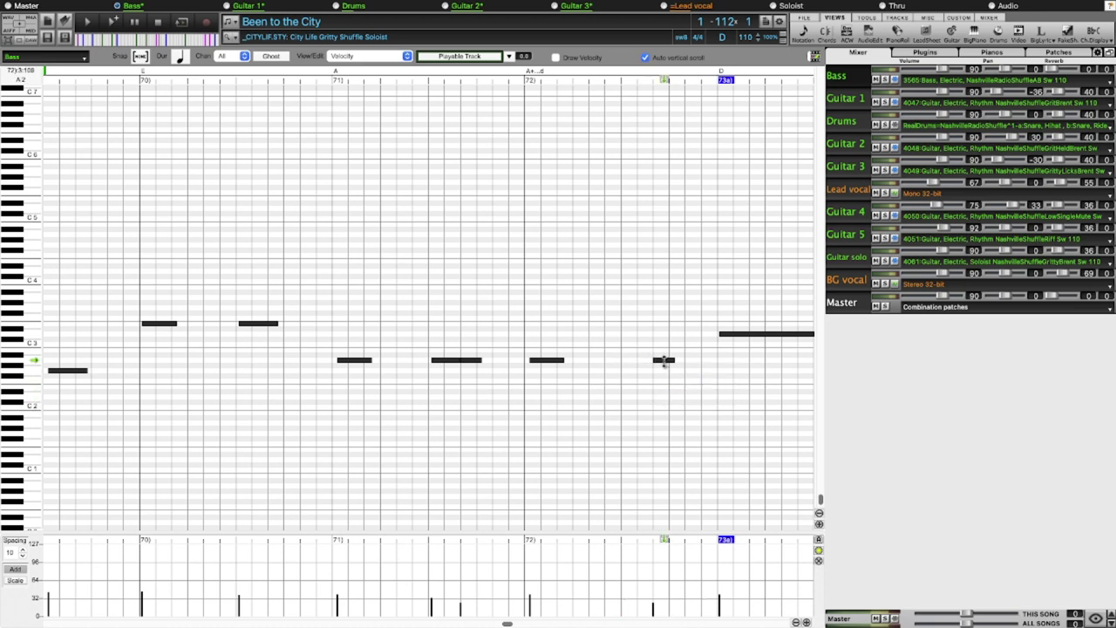
pyautogui.press('Delete')
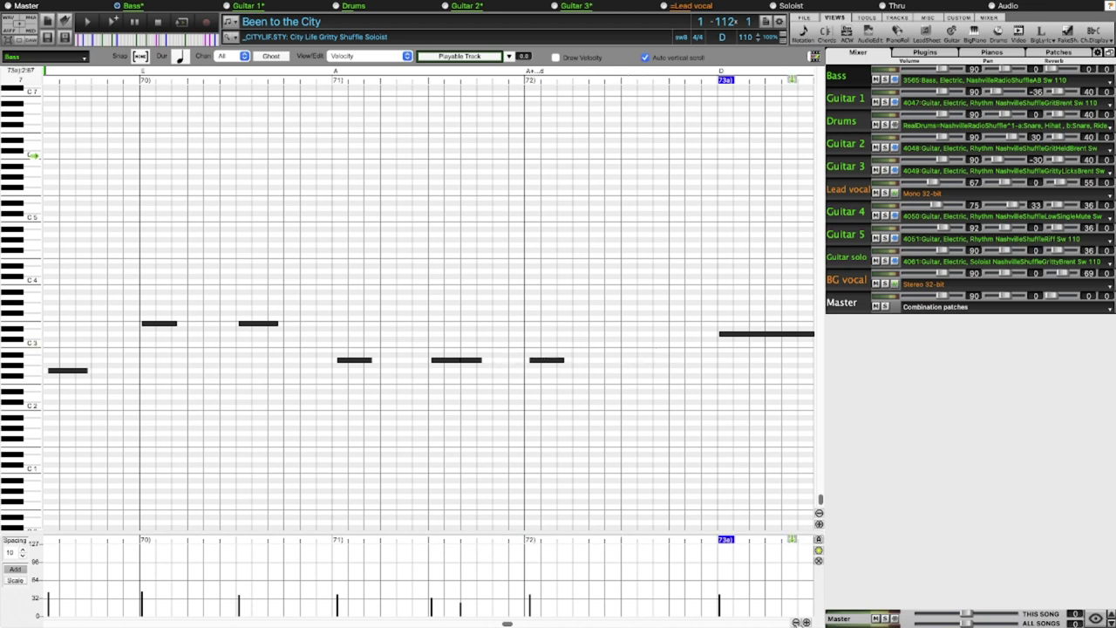
# Lengthen the bass notes in bars 65 to 72 to close the gaps, extending the bar 72 note up to bar 73
pyautogui.click(796, 621)
pyautogui.click(796, 622)
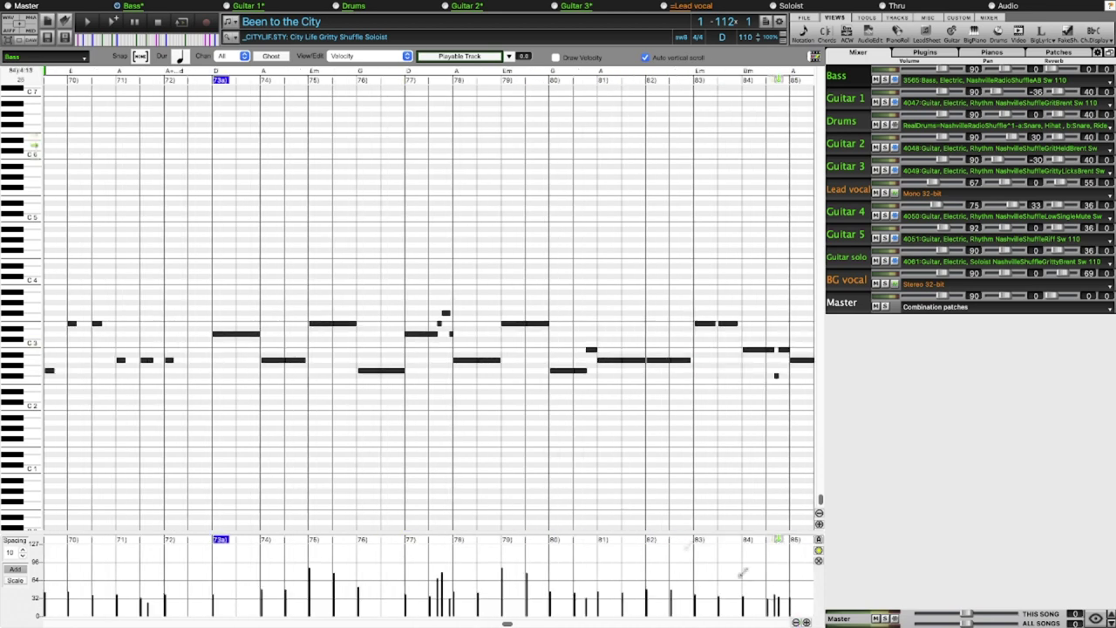
pyautogui.hscroll(-10, 381, 397)
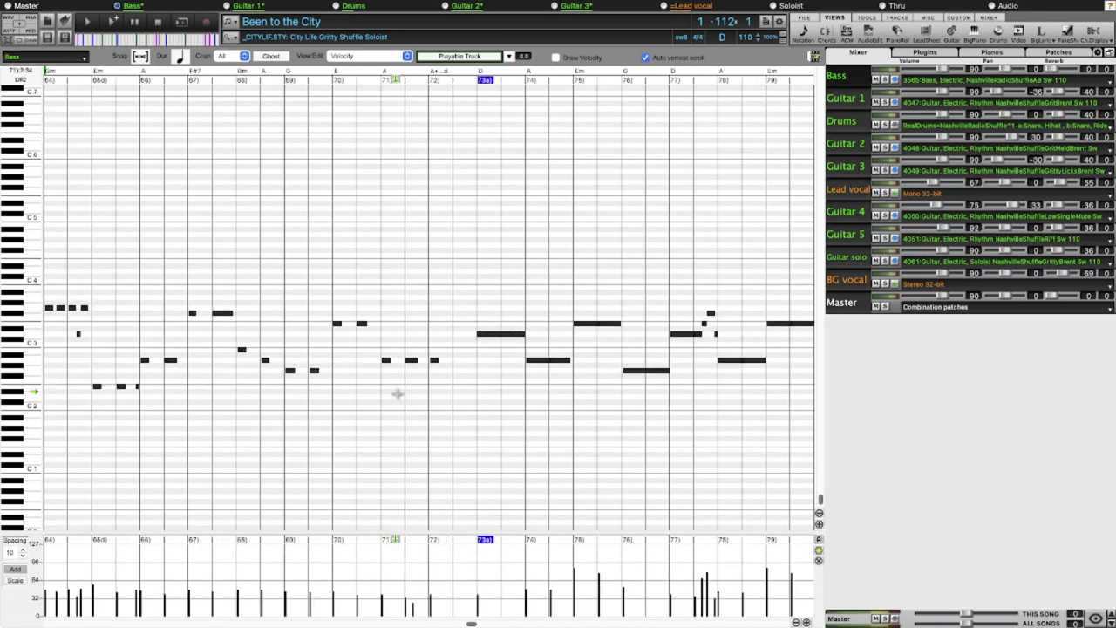
pyautogui.hscroll(-5, 416, 392)
pyautogui.moveTo(621, 308); pyautogui.dragTo(254, 415)
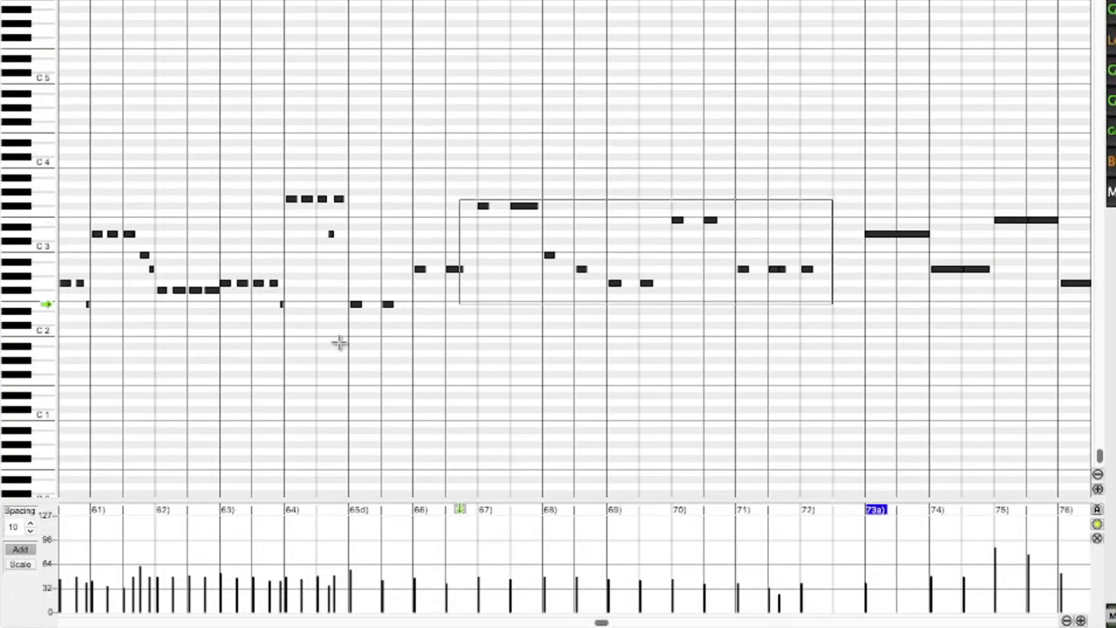
pyautogui.moveTo(339, 343); pyautogui.dragTo(353, 343)
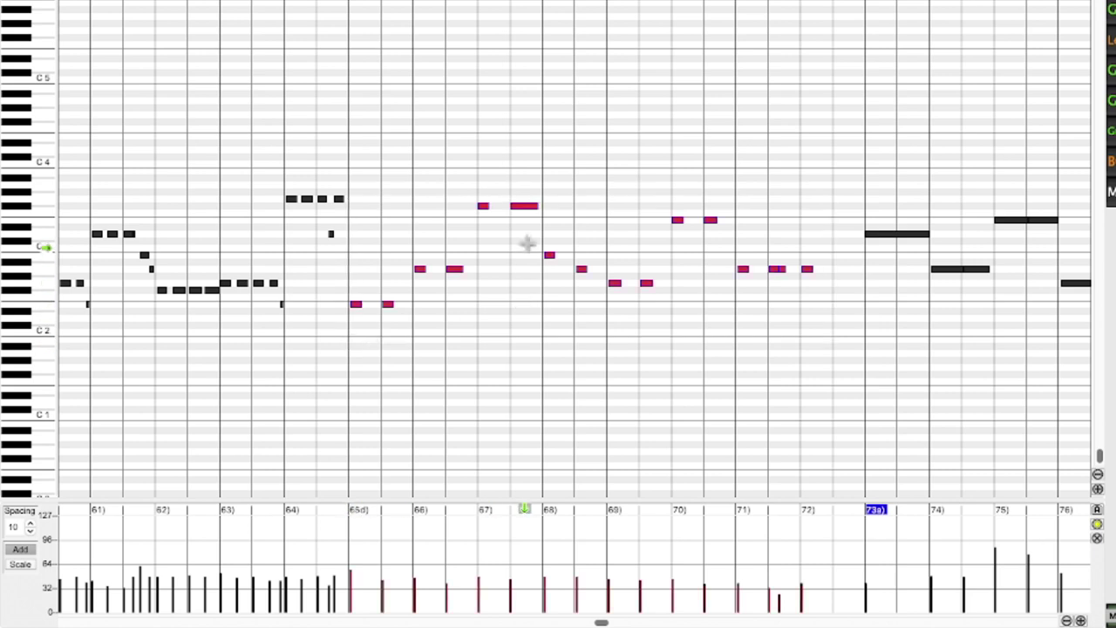
pyautogui.moveTo(365, 305); pyautogui.dragTo(388, 306)
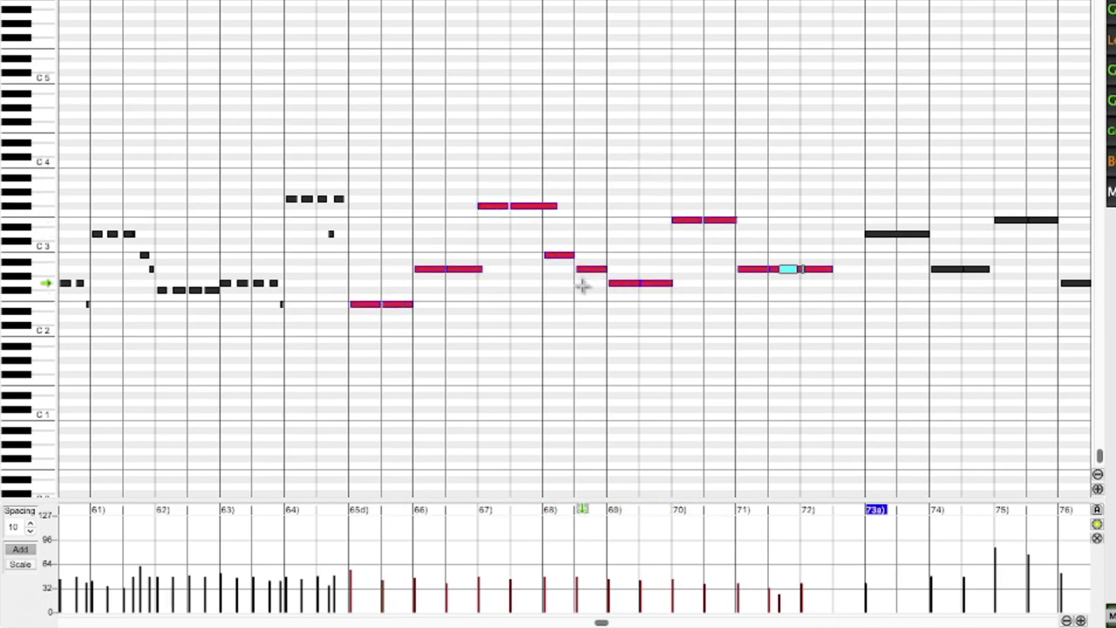
pyautogui.moveTo(345, 290); pyautogui.dragTo(364, 319)
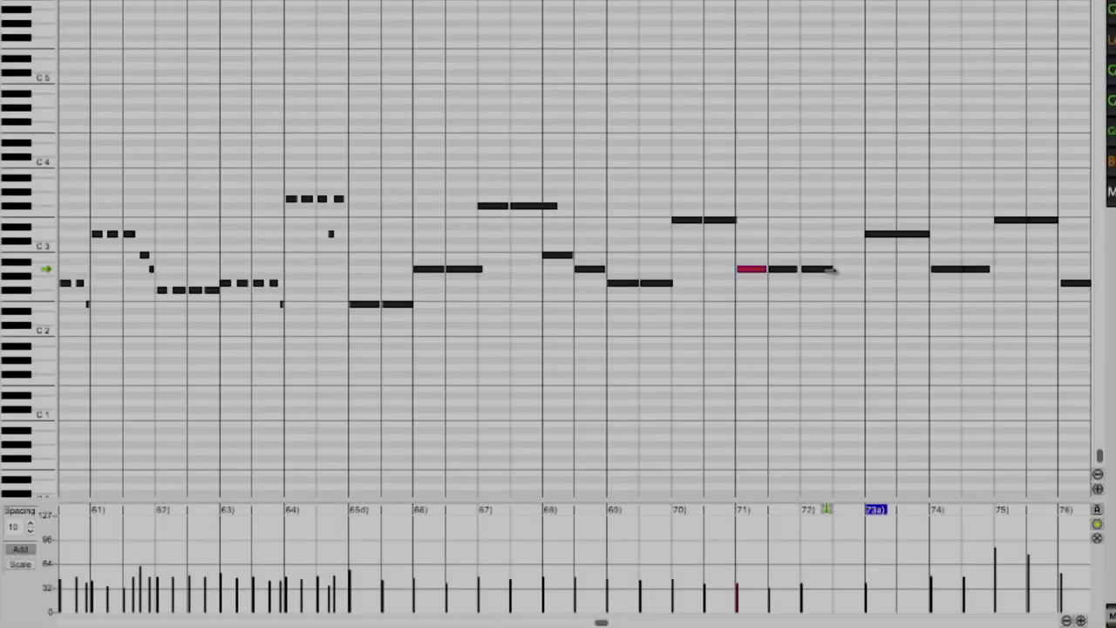
pyautogui.moveTo(830, 268); pyautogui.dragTo(866, 284)
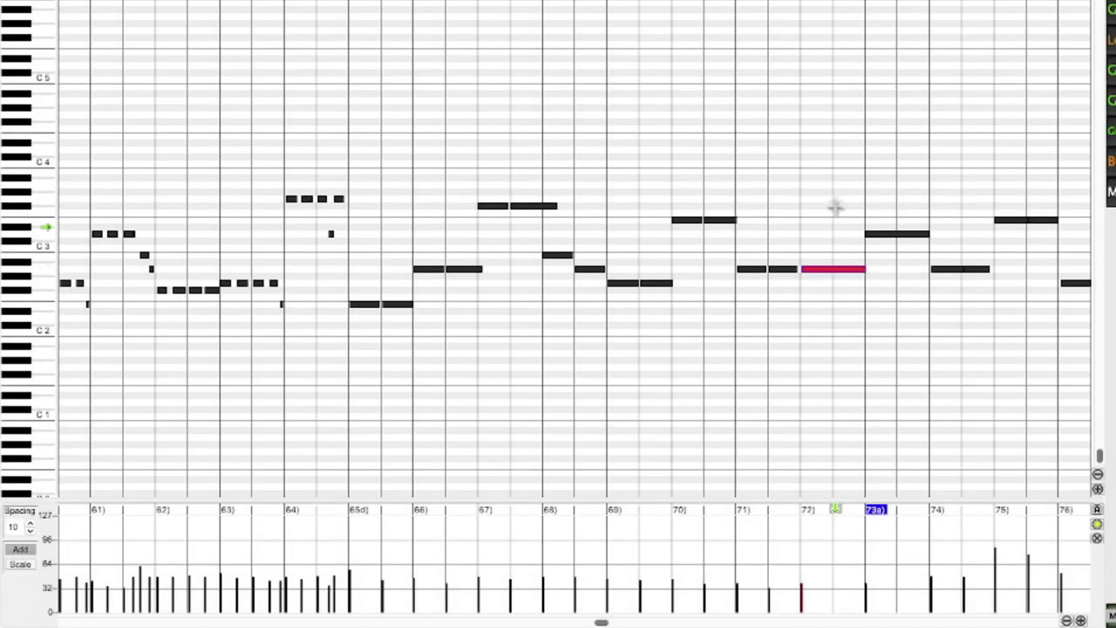
# Select the bass notes in bars 65 to 72 and change them to playable
pyautogui.moveTo(837, 134); pyautogui.dragTo(348, 336)
pyautogui.click(546, 14)
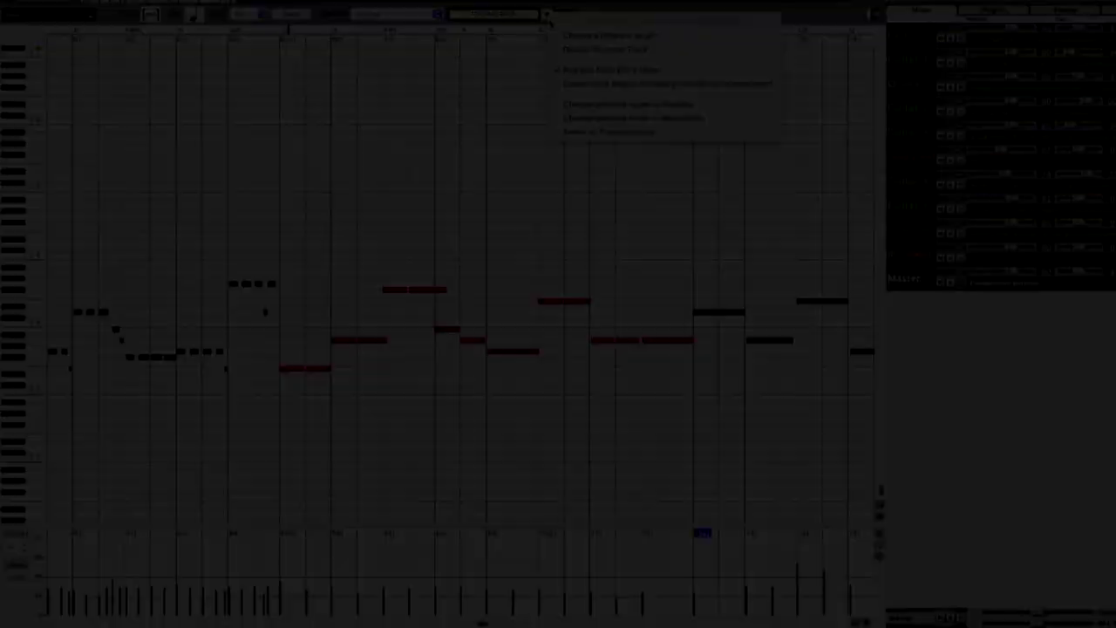
pyautogui.click(591, 104)
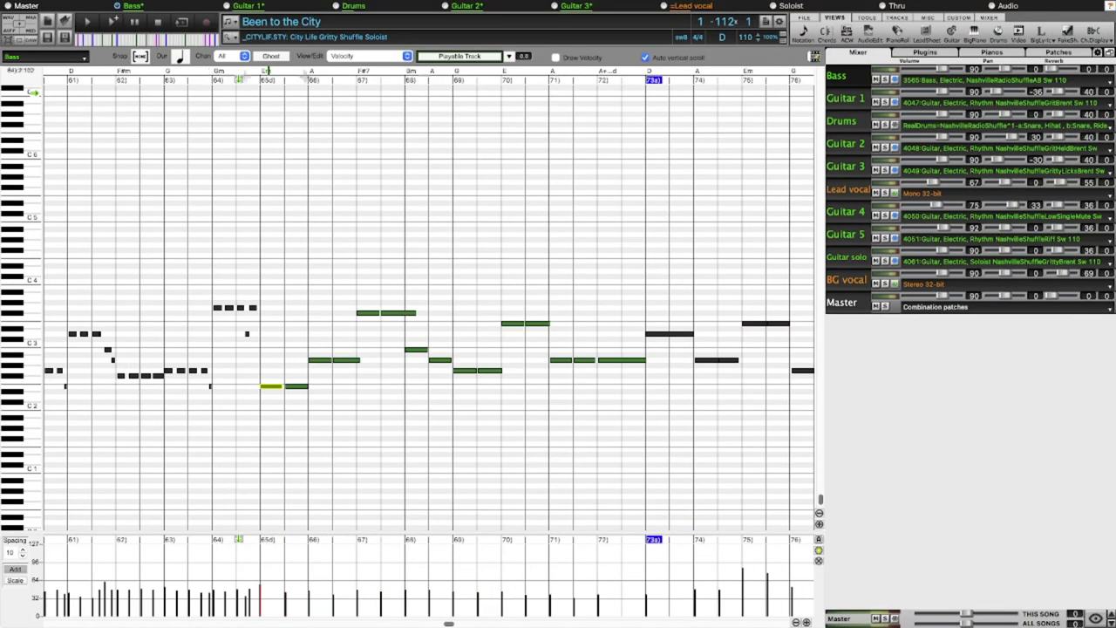
# Solo Drums and Bass and play the edited bass passage from bar 64
pyautogui.click(885, 125)
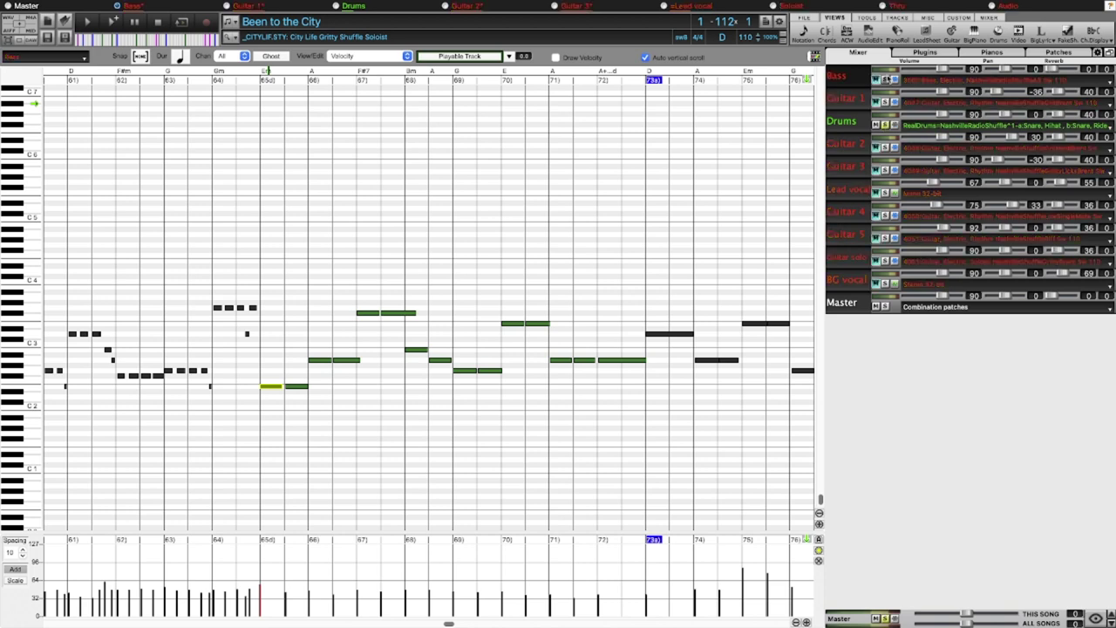
pyautogui.click(886, 80)
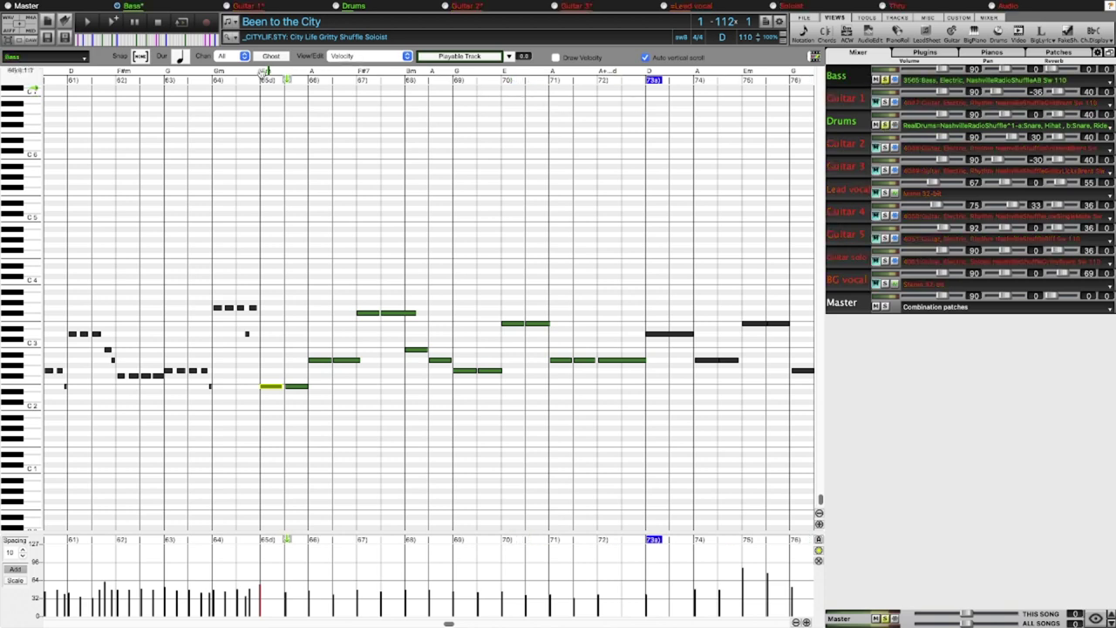
pyautogui.click(211, 70)
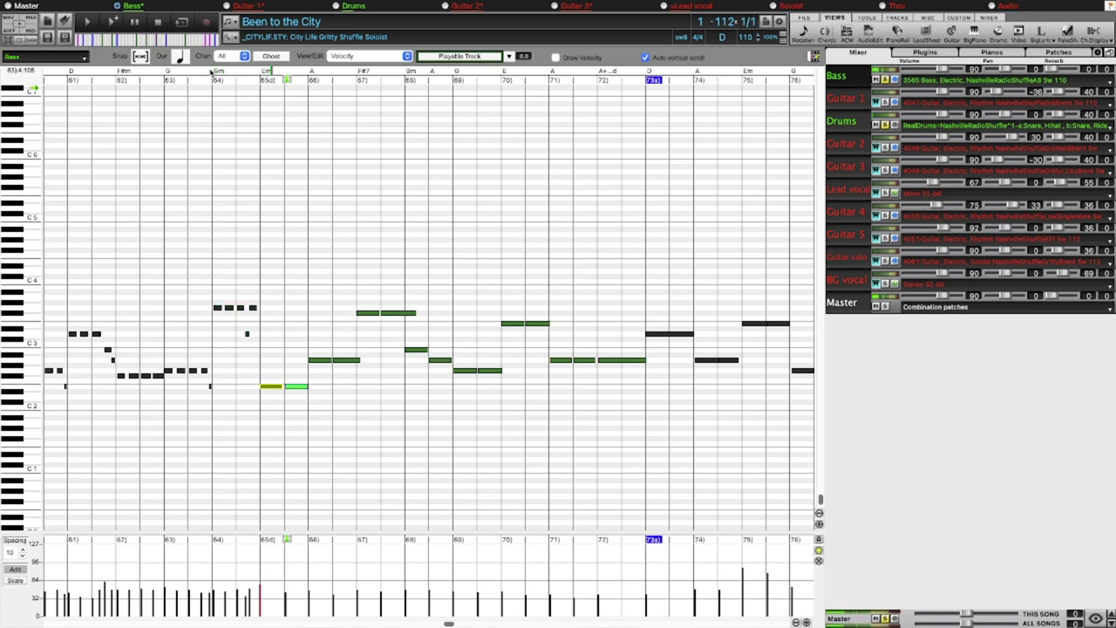
pyautogui.click(248, 80)
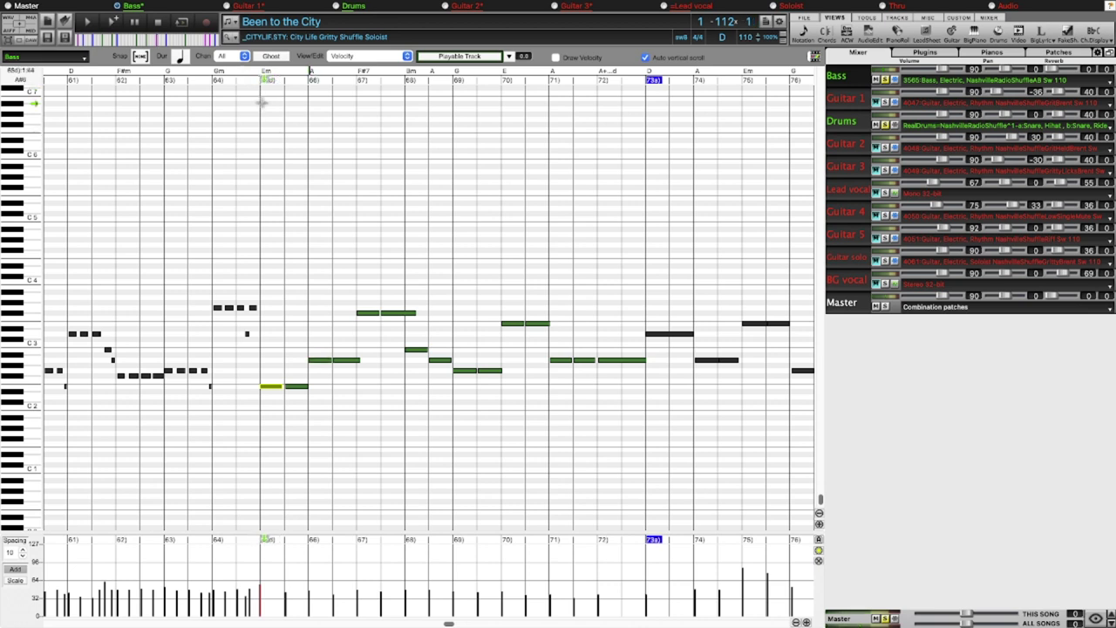
# Mute the generated bass accompaniment from bar 65 to bar 73 and raise the note velocities there to about 115
pyautogui.rightClick(260, 104)
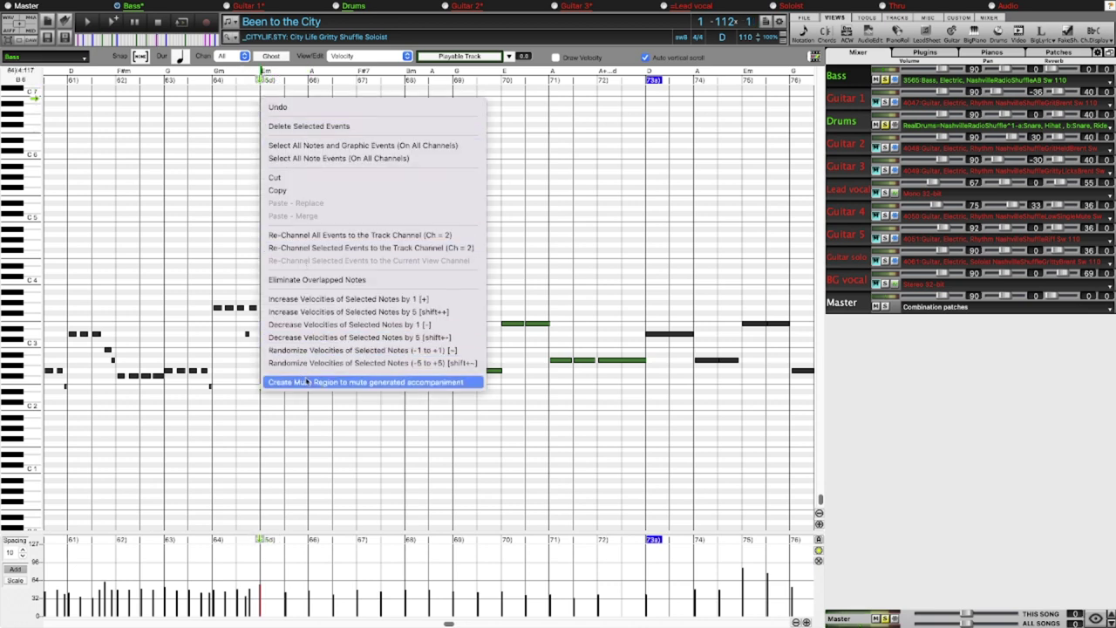
pyautogui.click(340, 382)
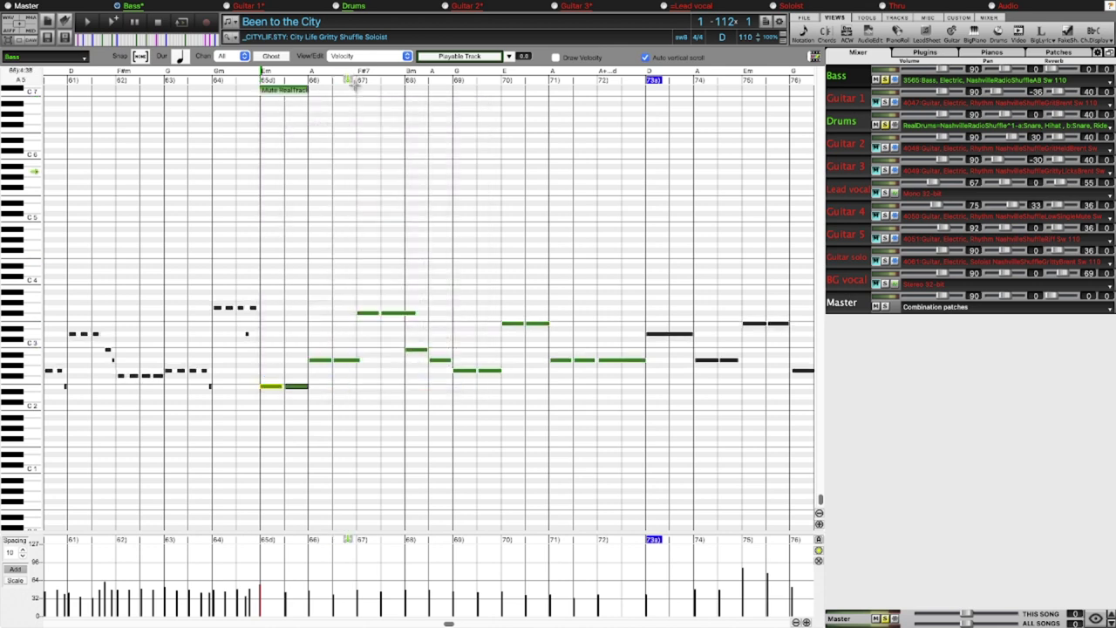
pyautogui.moveTo(305, 90); pyautogui.dragTo(647, 93)
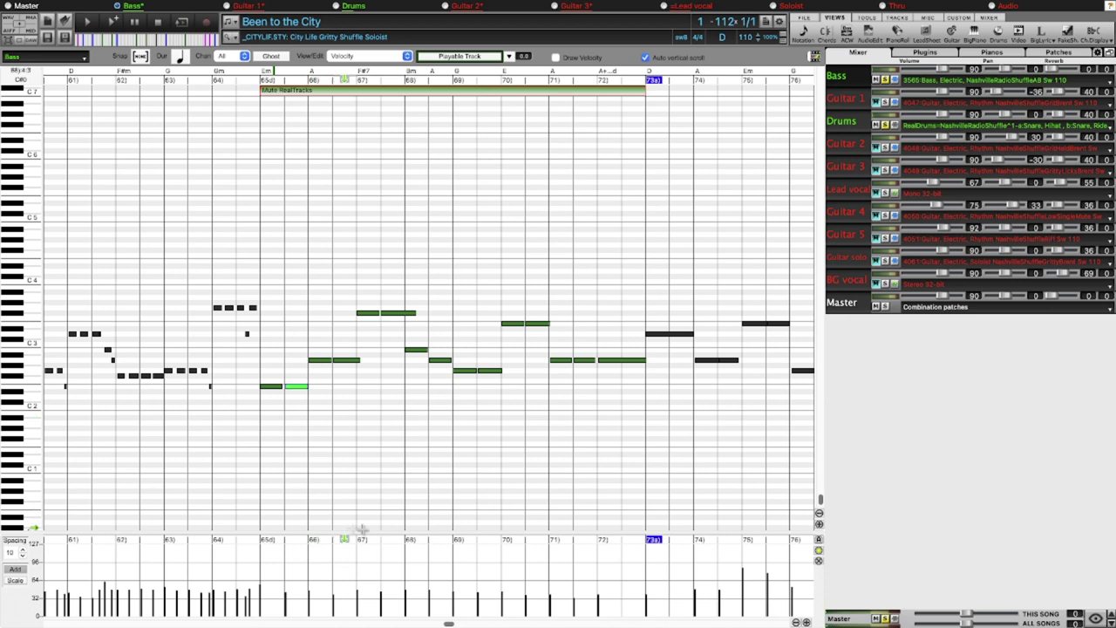
pyautogui.click(256, 546)
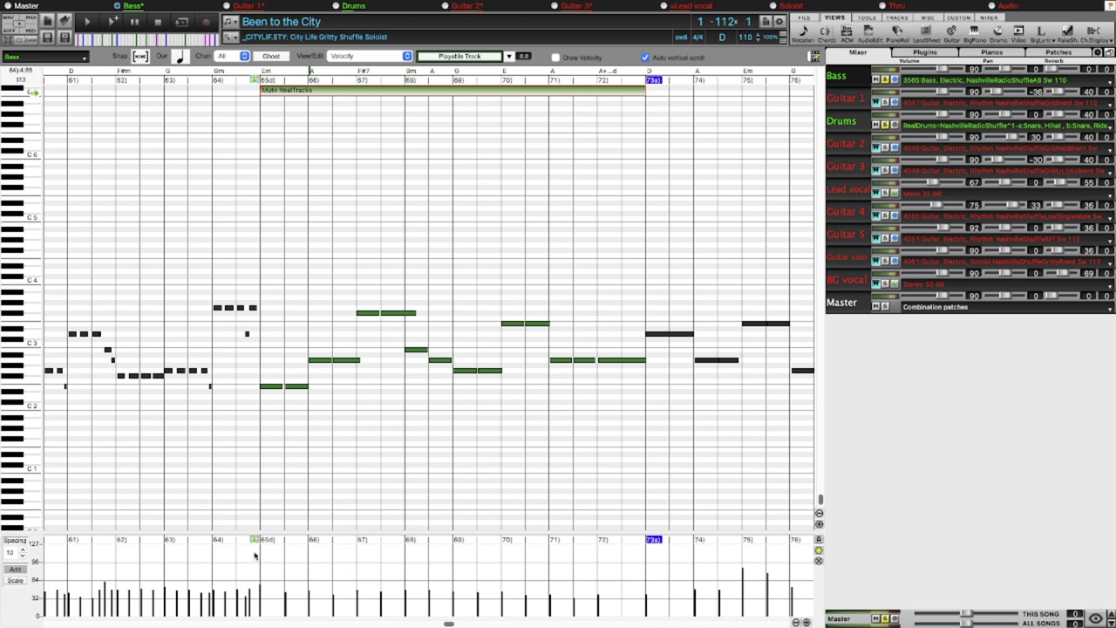
pyautogui.moveTo(302, 550); pyautogui.dragTo(659, 553)
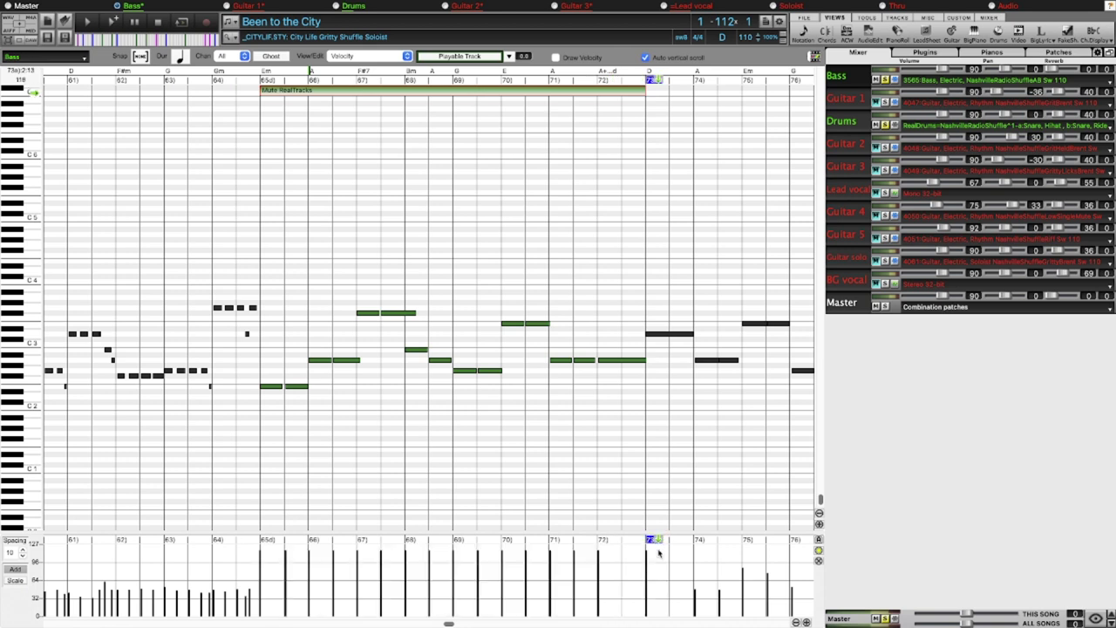
# Play the edited bass with the drums from bar 61, restore the full mix, and stop playback after bar 72
pyautogui.click(240, 73)
pyautogui.press('space')
pyautogui.click(107, 71)
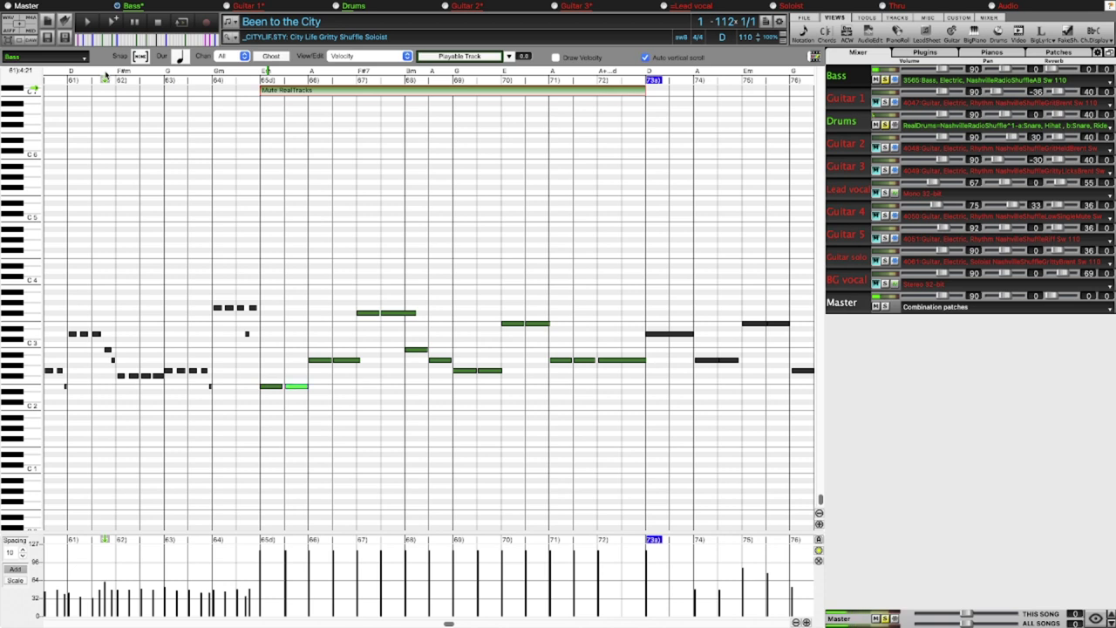
pyautogui.click(885, 125)
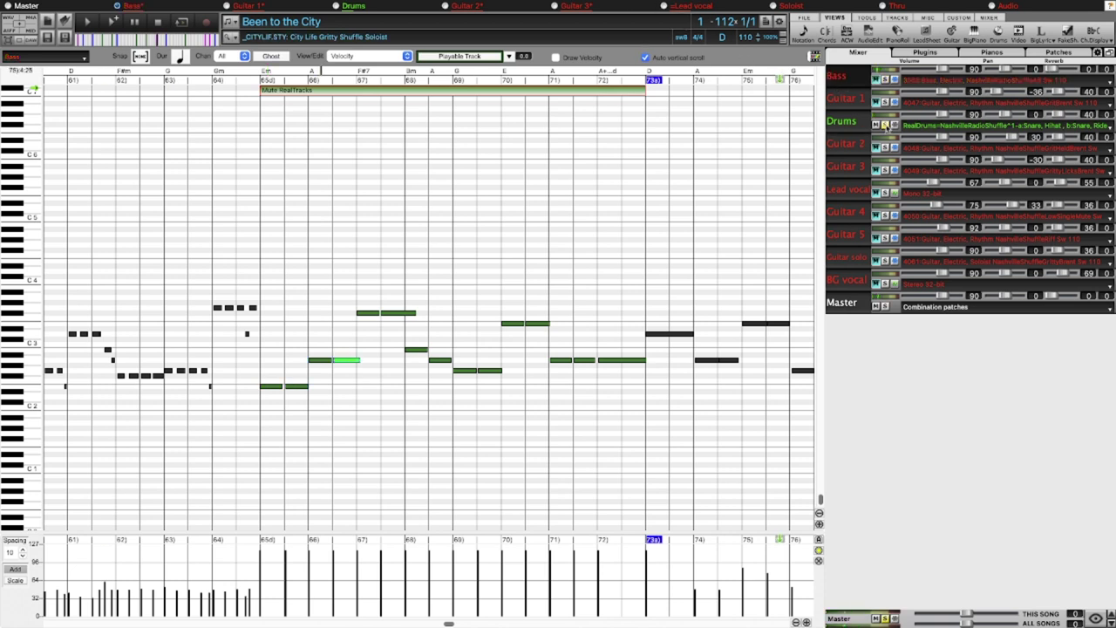
pyautogui.click(885, 125)
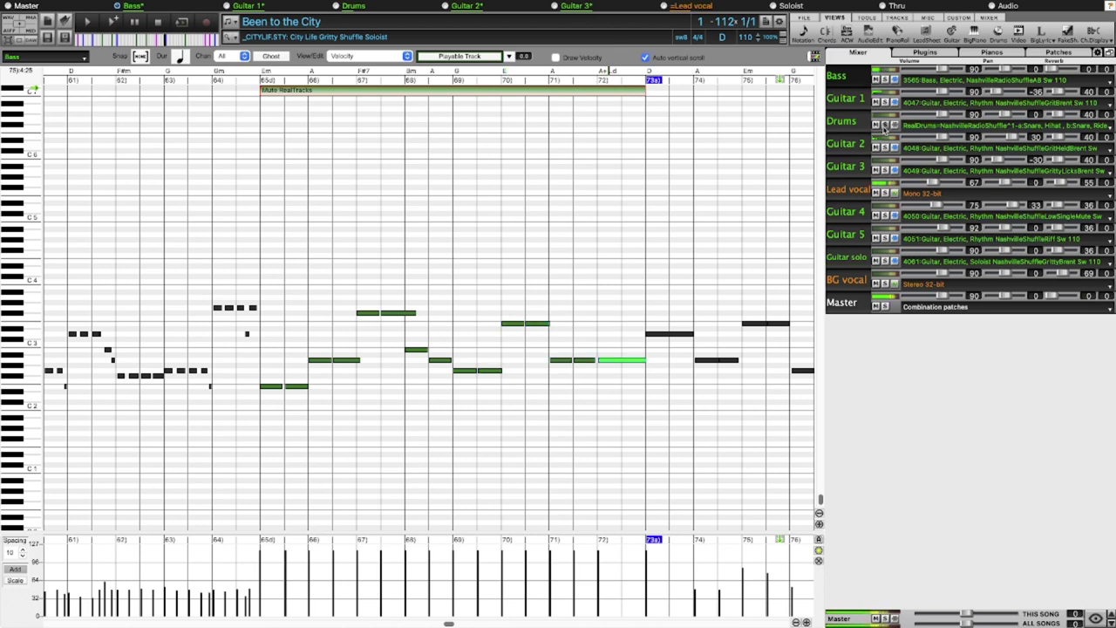
pyautogui.click(158, 22)
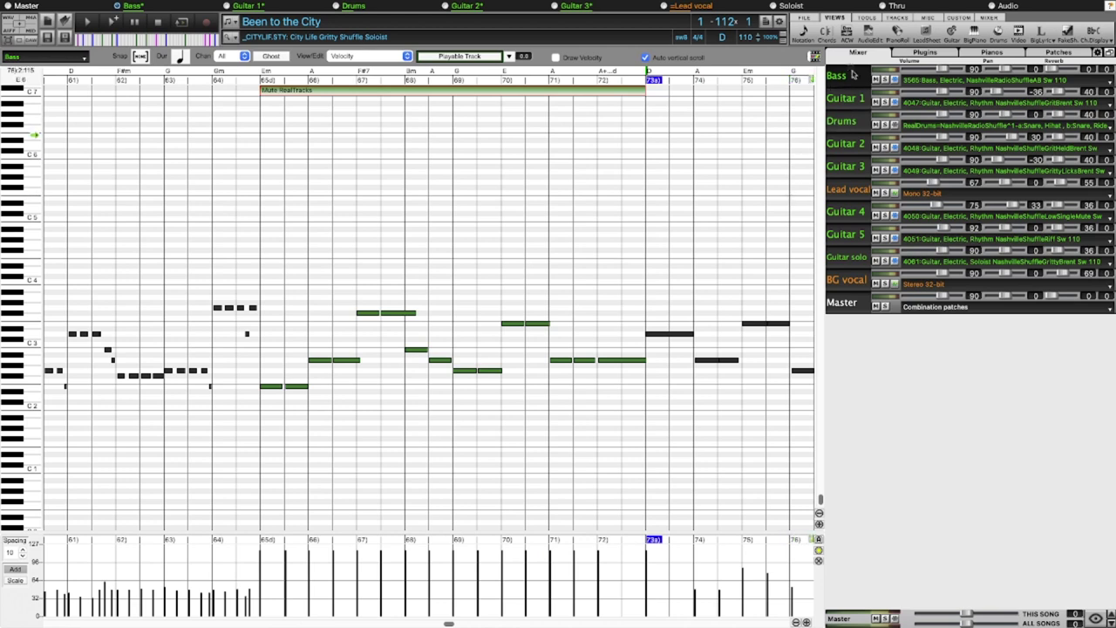
# Open the Drums track and make it playable with the acoustic Rock Kit Hi-Q patch
pyautogui.click(854, 127)
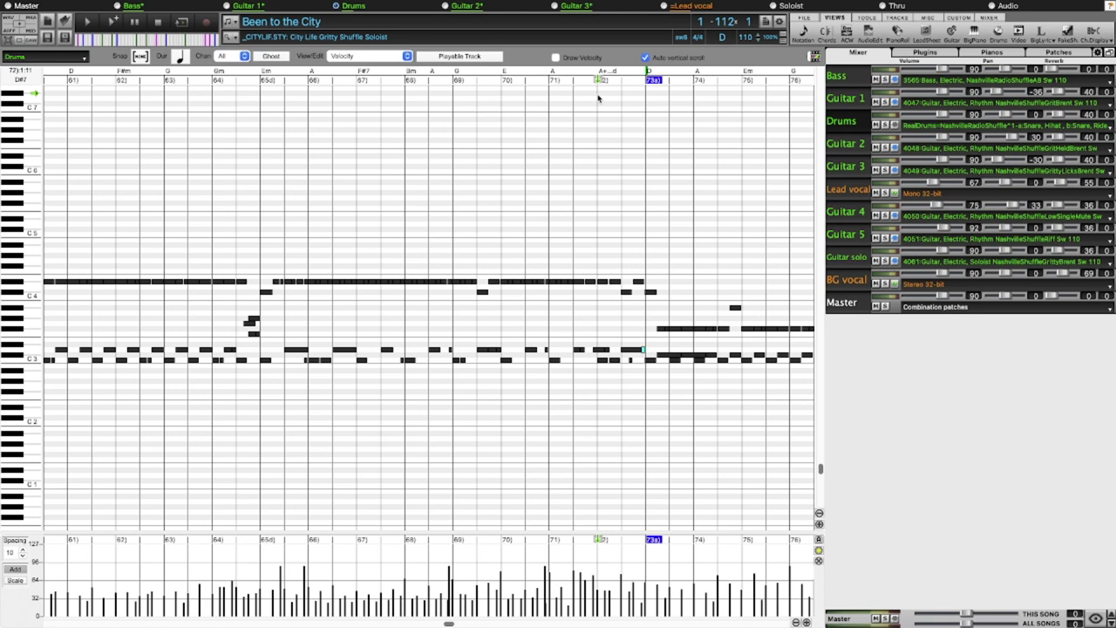
pyautogui.click(475, 58)
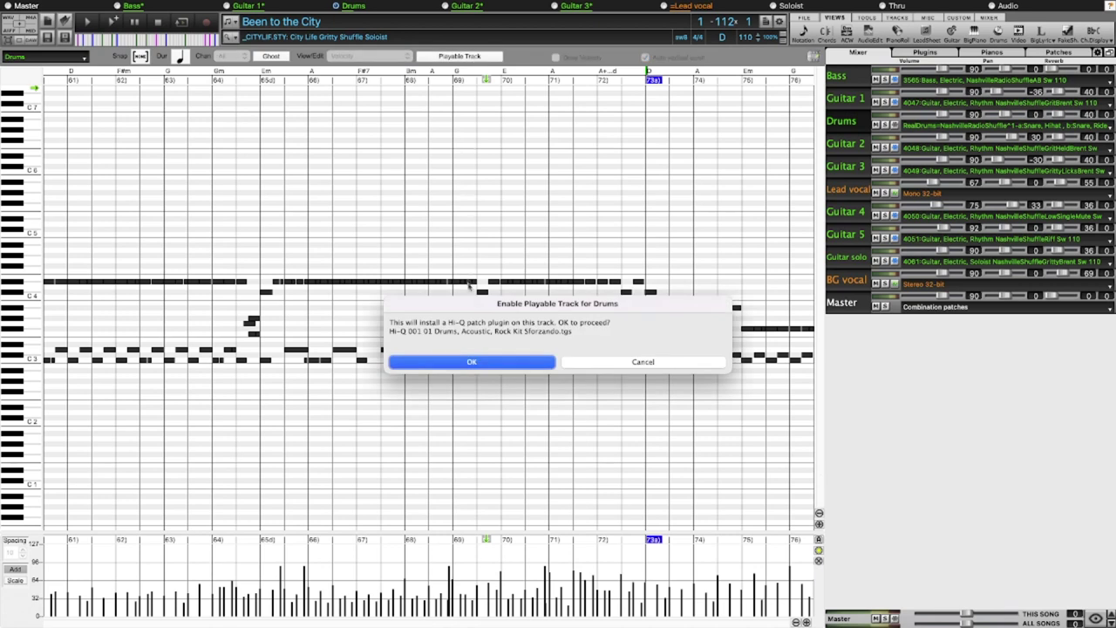
pyautogui.click(490, 362)
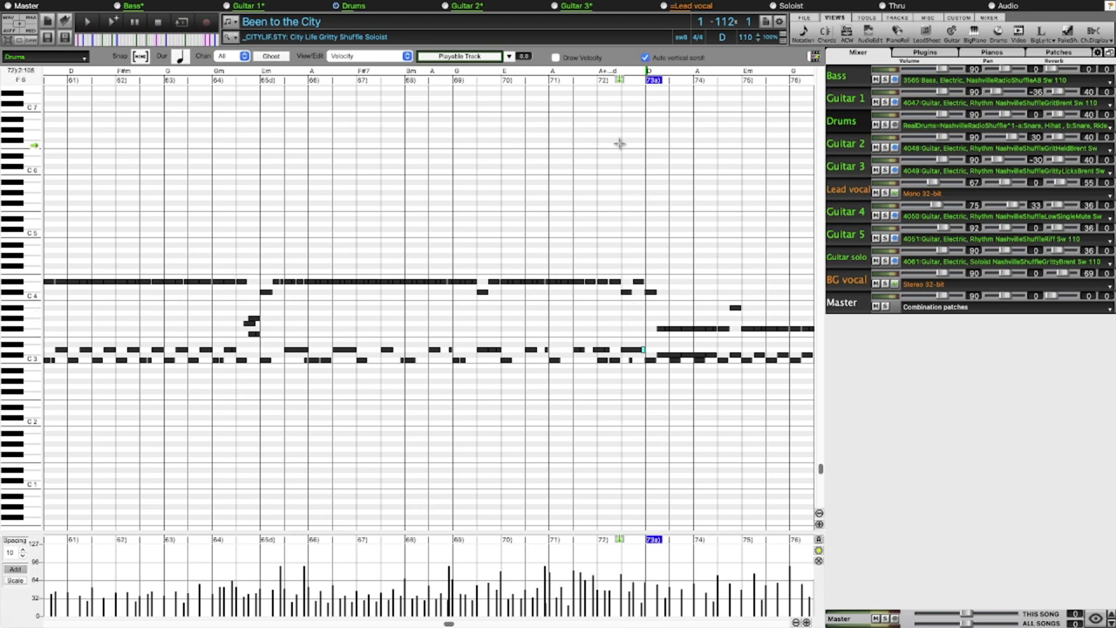
# Create a mute region on the Drums track from bar 72 to bar 73 for the generated accompaniment
pyautogui.hscroll(1, 618, 122)
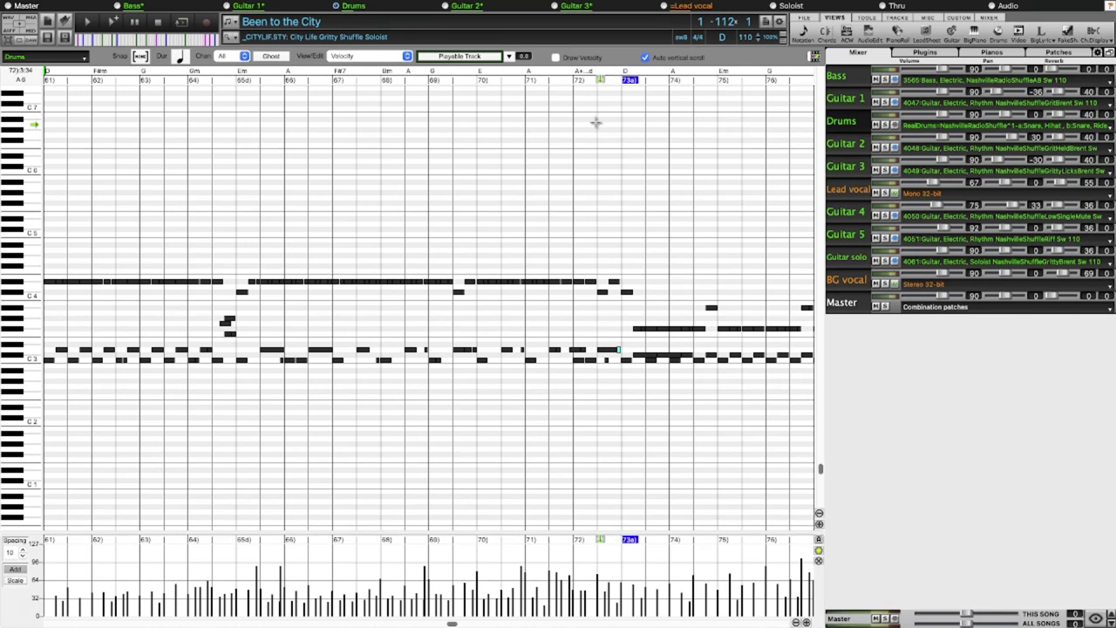
pyautogui.hscroll(3, 598, 120)
pyautogui.scroll(2, 558, 119)
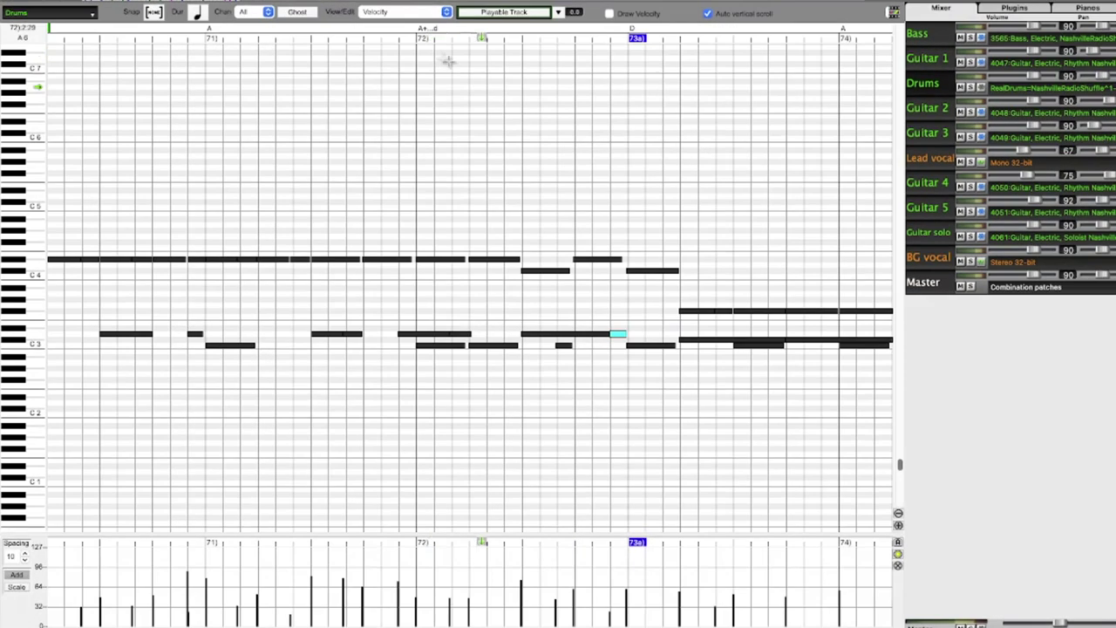
pyautogui.click(416, 55)
pyautogui.rightClick(417, 58)
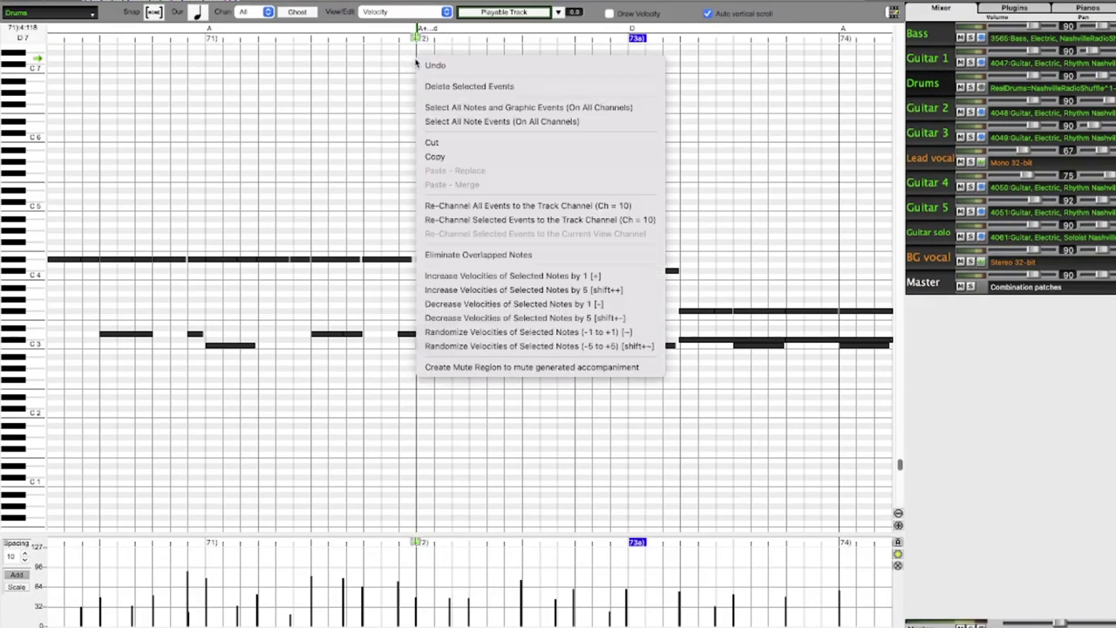
pyautogui.click(475, 367)
pyautogui.click(630, 48)
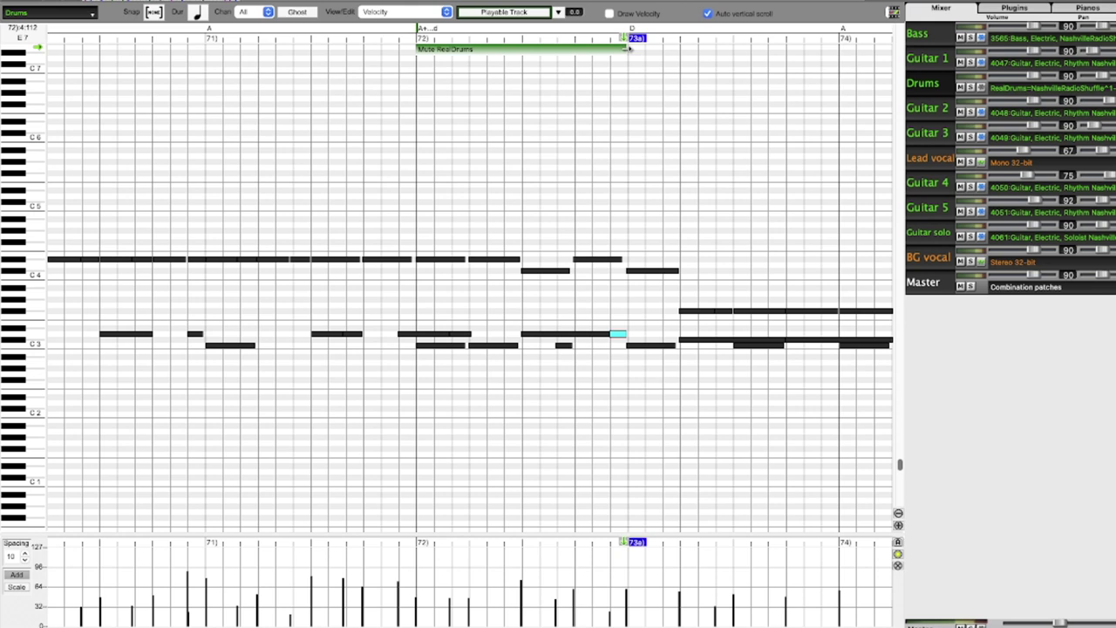
# Shorten the RealDrums mute region to the first two beats of bar 72 and add a C#4 note at the bar's start
pyautogui.moveTo(628, 47)
pyautogui.mouseDown()
pyautogui.moveTo(515, 54)
pyautogui.moveTo(524, 54)
pyautogui.mouseUp()
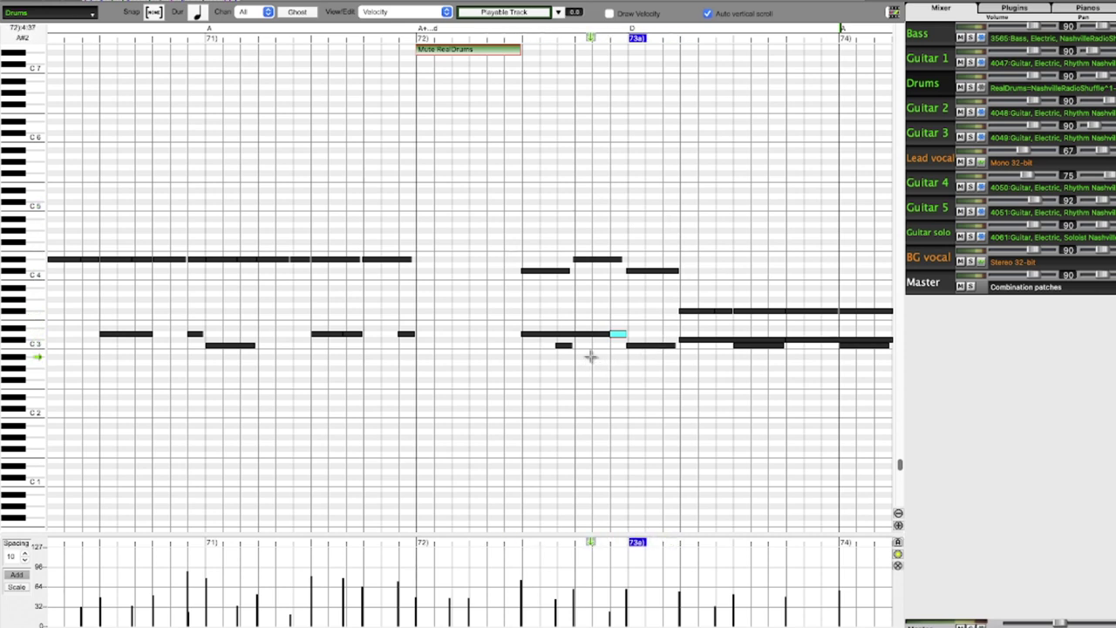
pyautogui.click(417, 271)
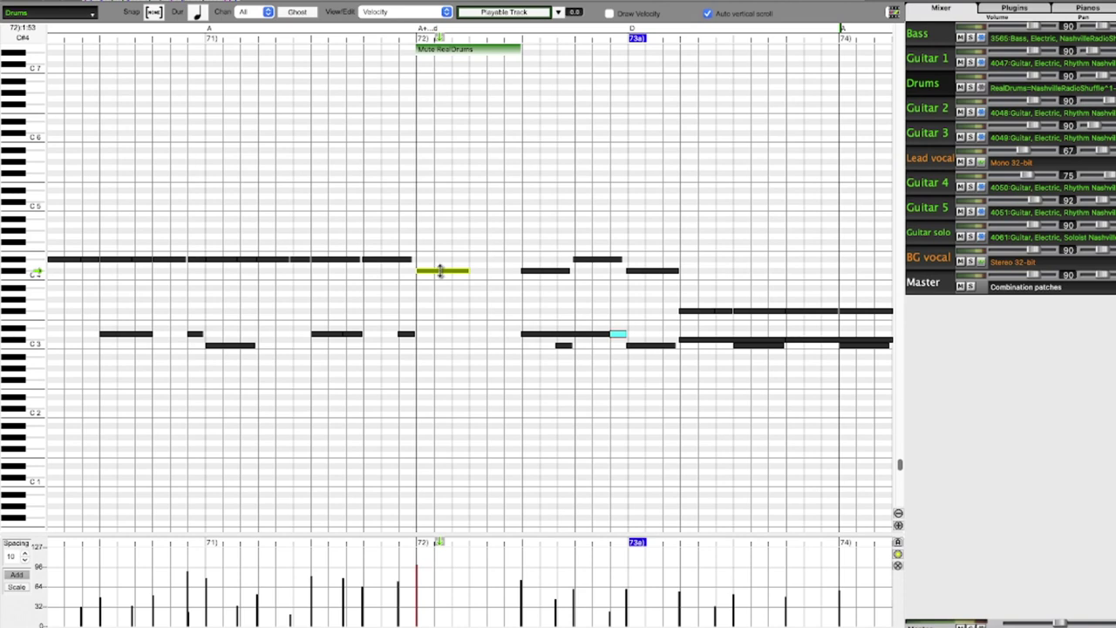
pyautogui.moveTo(441, 271)
pyautogui.mouseDown()
pyautogui.moveTo(440, 259)
pyautogui.moveTo(443, 270)
pyautogui.mouseUp()
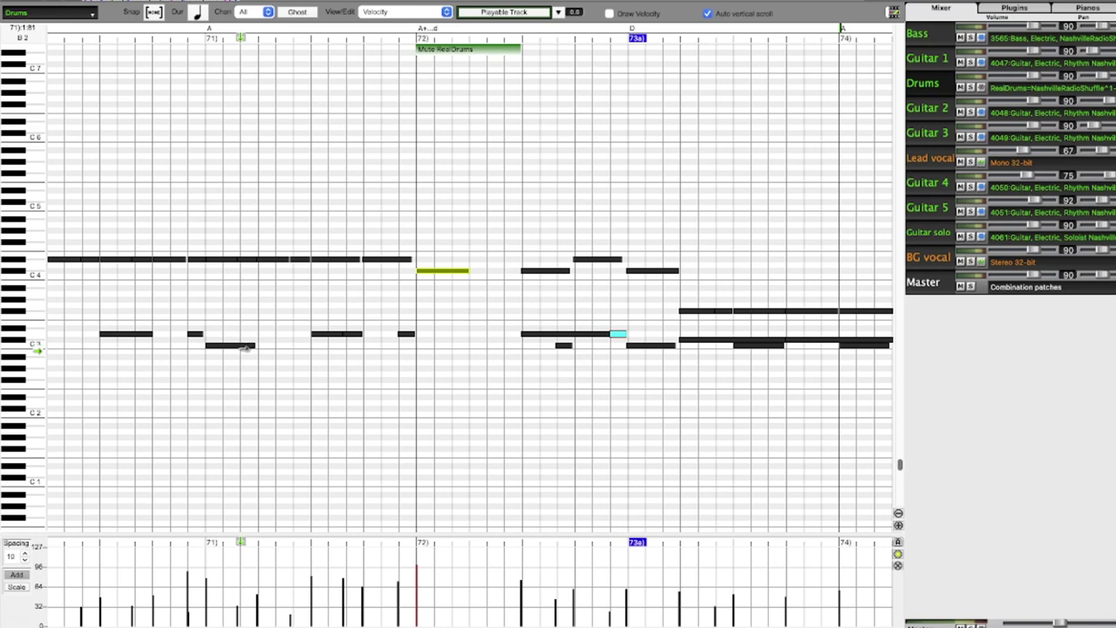
# Add a C3 note at the start of bar 72 and lengthen the C#4 note above it to beat 3
pyautogui.click(417, 346)
pyautogui.moveTo(419, 346); pyautogui.dragTo(417, 349)
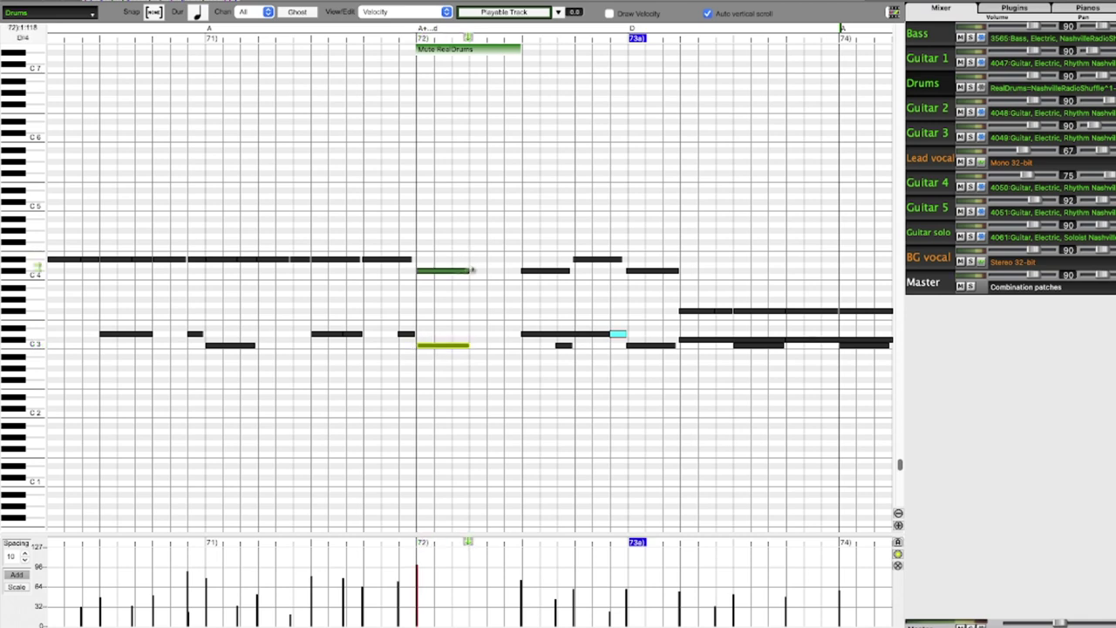
pyautogui.moveTo(468, 271); pyautogui.dragTo(522, 277)
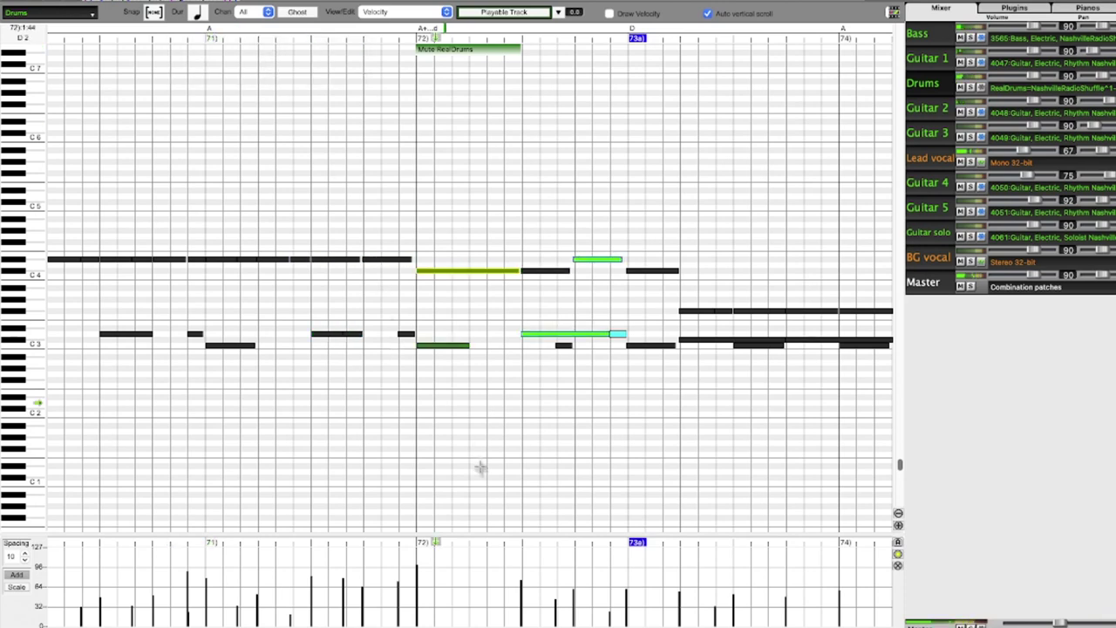
# Play the transition through bars 71–73 and check the two added drum notes and their velocities at bar 72
pyautogui.press('space')
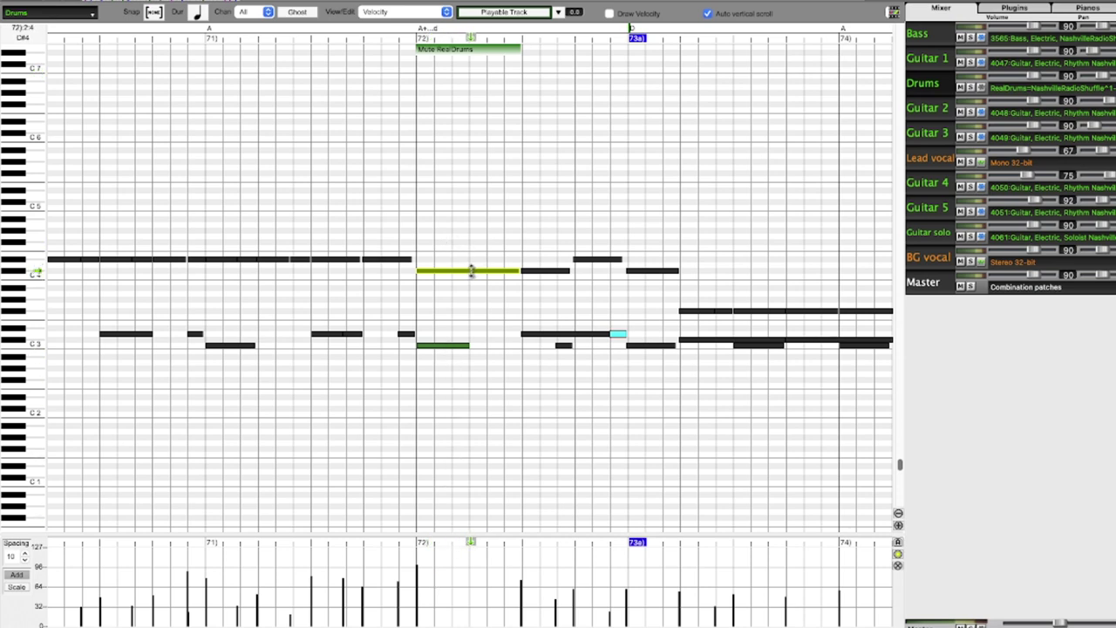
pyautogui.rightClick(445, 347)
pyautogui.click(422, 349)
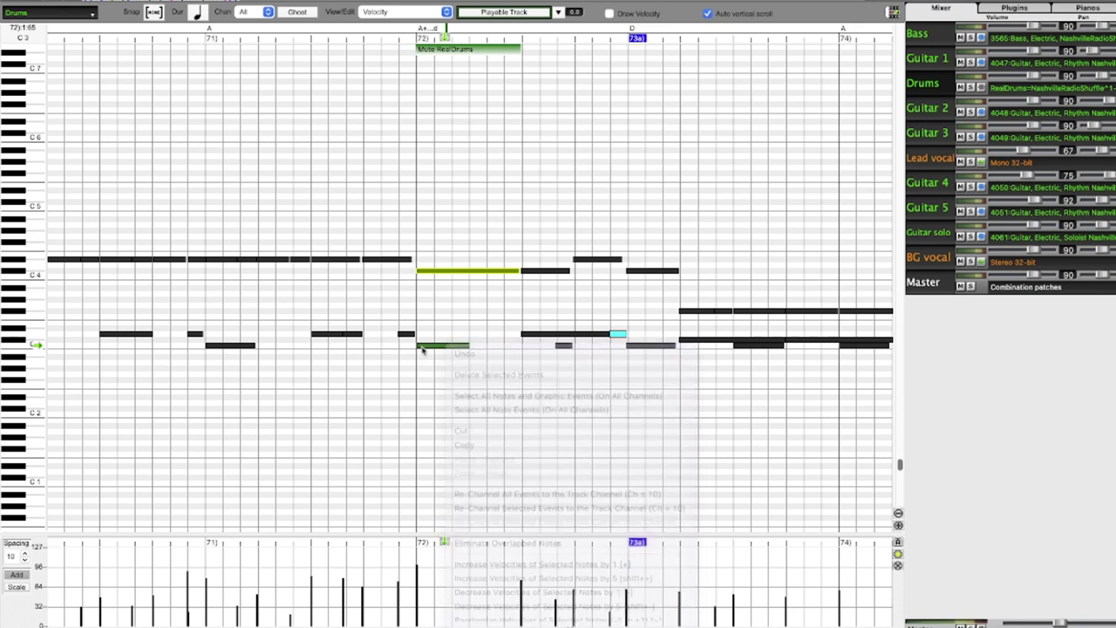
pyautogui.moveTo(449, 243); pyautogui.dragTo(413, 357)
pyautogui.click(456, 269)
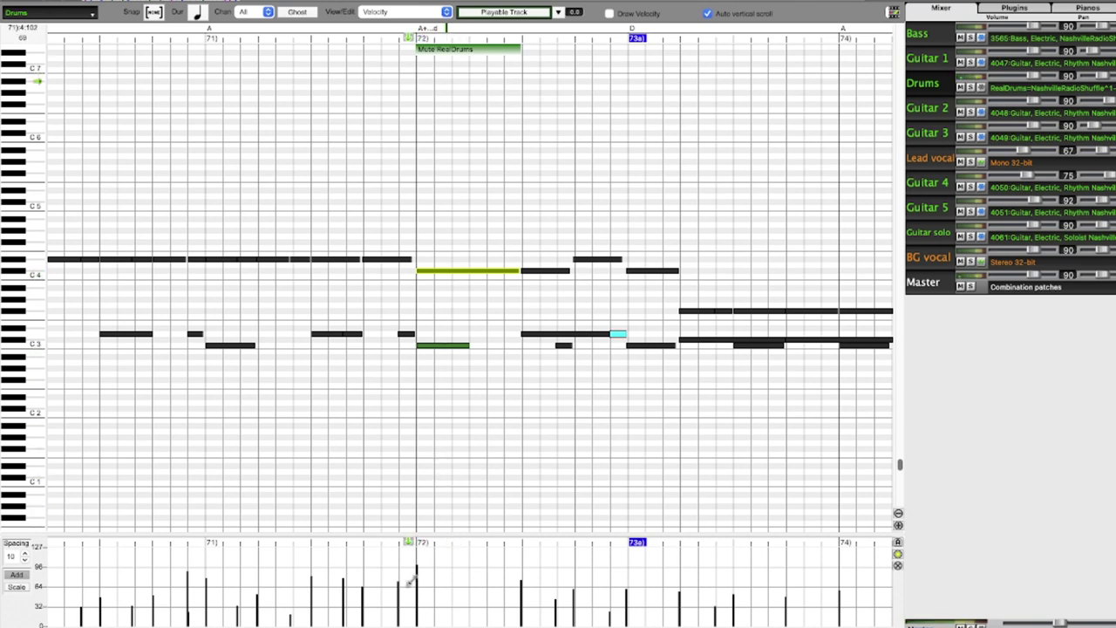
pyautogui.moveTo(410, 581); pyautogui.dragTo(429, 578)
pyautogui.moveTo(416, 594)
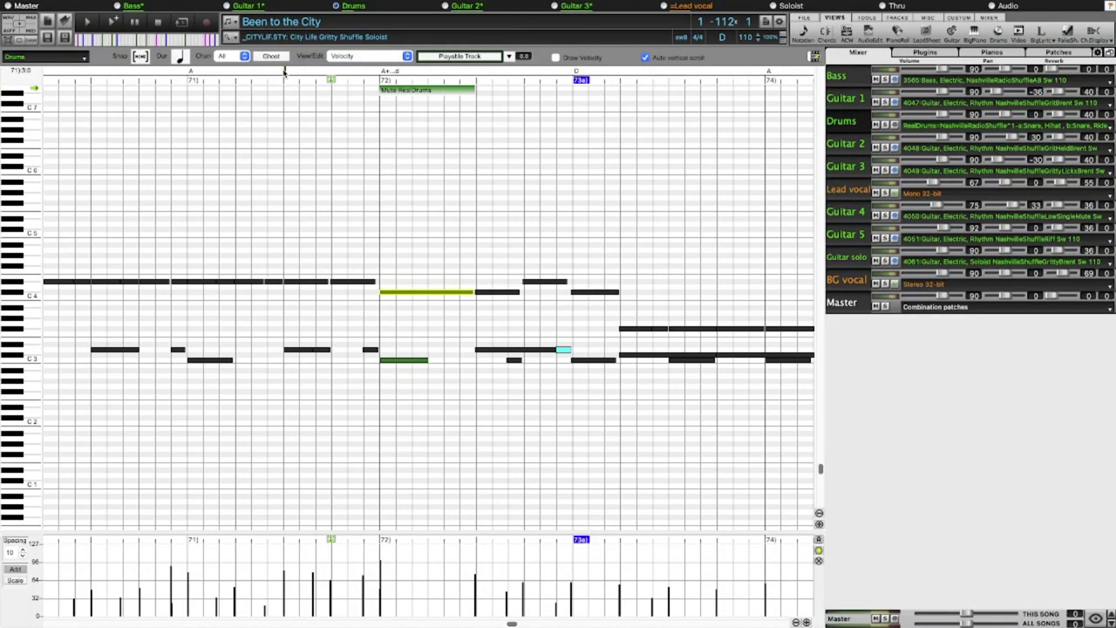
pyautogui.click(310, 31)
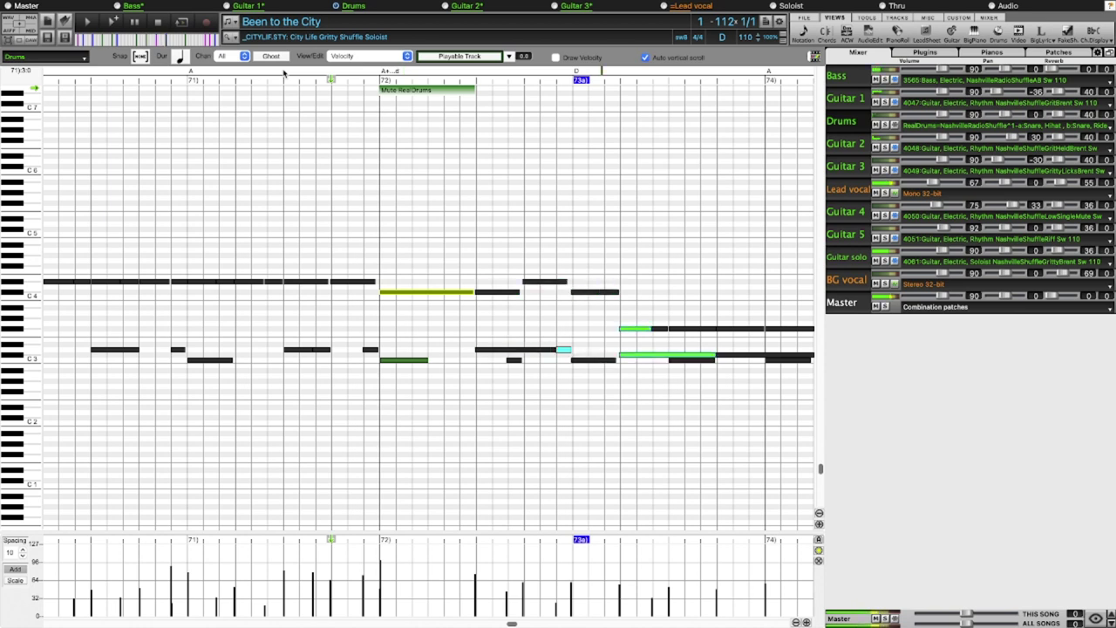
pyautogui.click(325, 122)
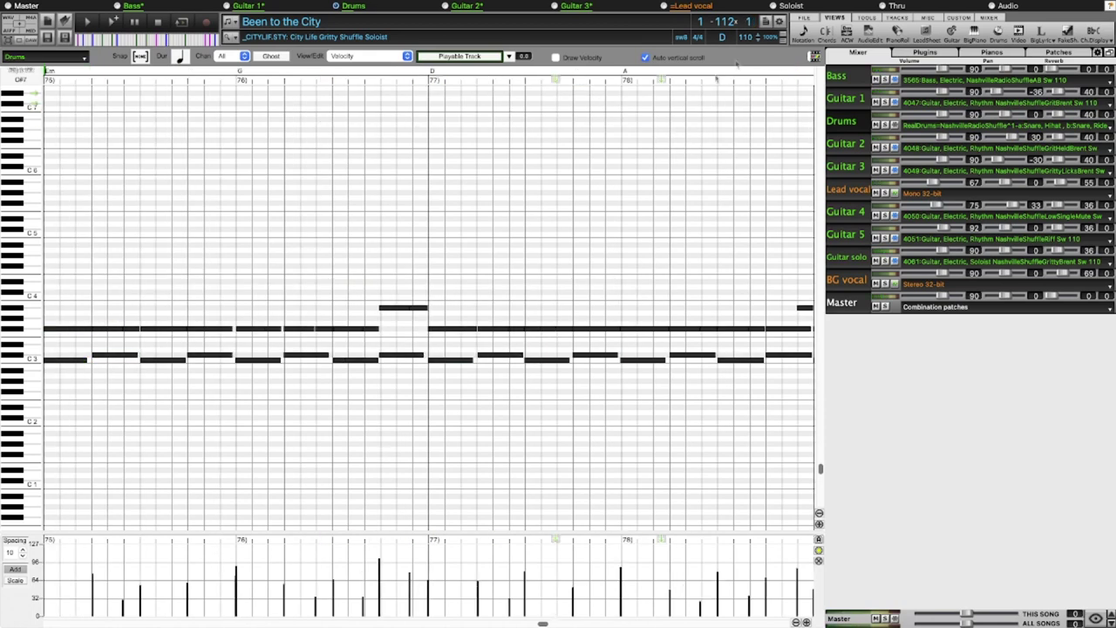
# Return to the chord sheet and check the drum groove variations set at bars 73 and 81
pyautogui.click(825, 32)
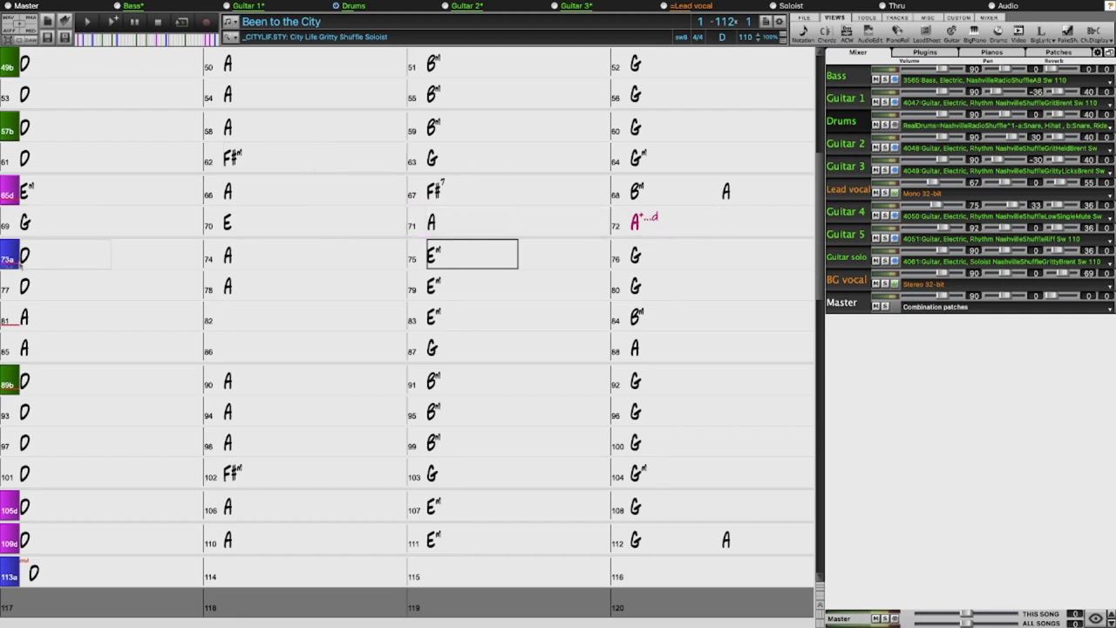
pyautogui.rightClick(11, 261)
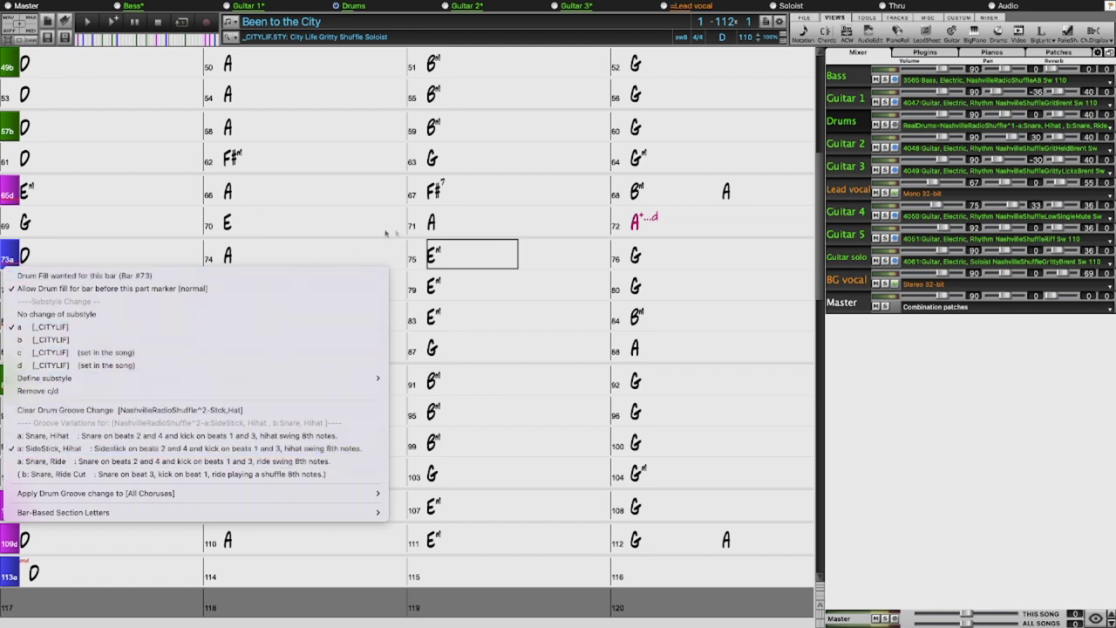
pyautogui.click(512, 253)
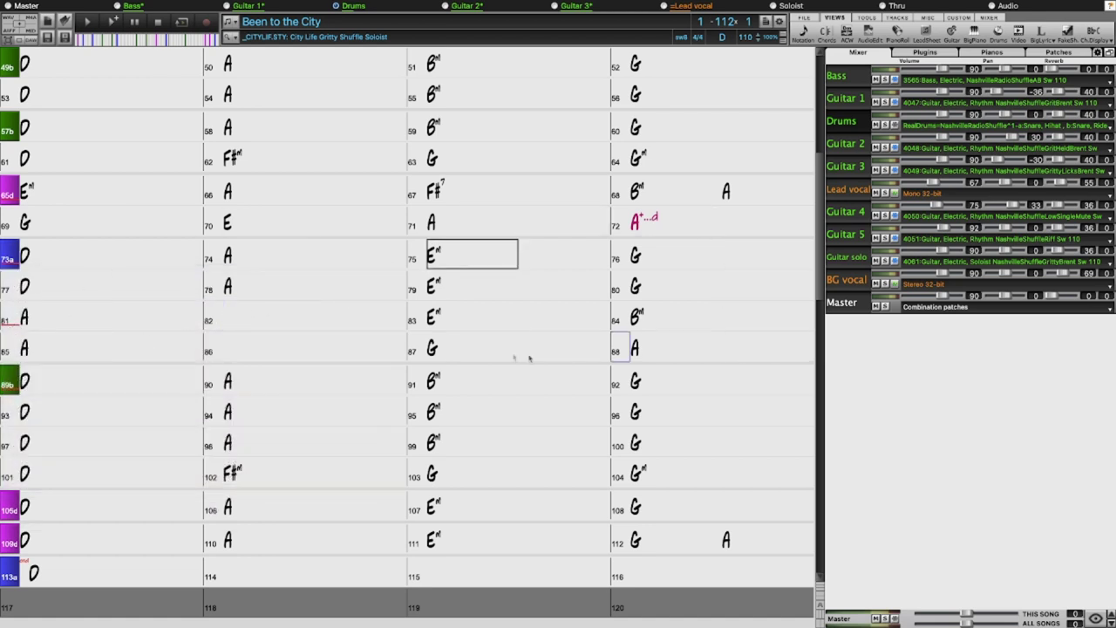
pyautogui.rightClick(13, 320)
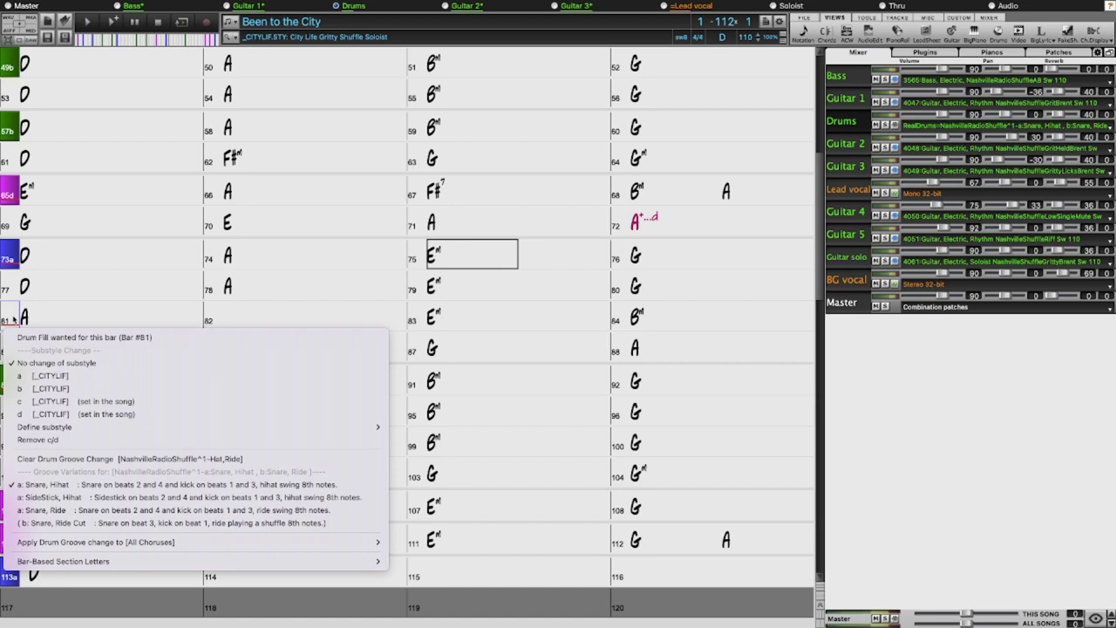
pyautogui.click(60, 255)
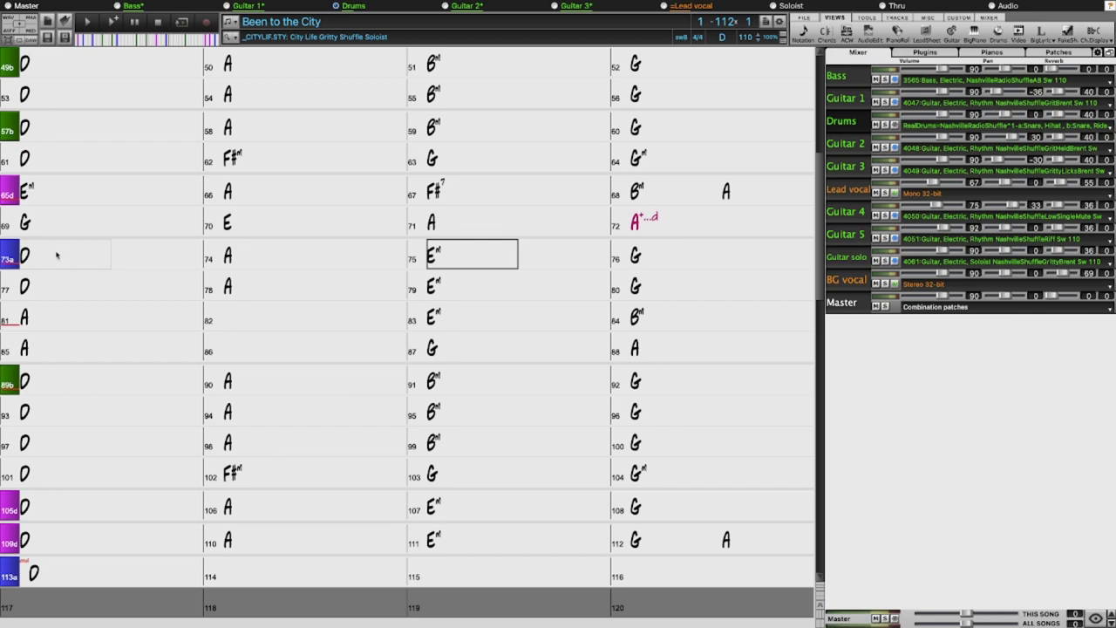
# Open the audio editor around bar 73 and drop Guitar 1's volume envelope to -Inf just after the bar begins
pyautogui.click(55, 255)
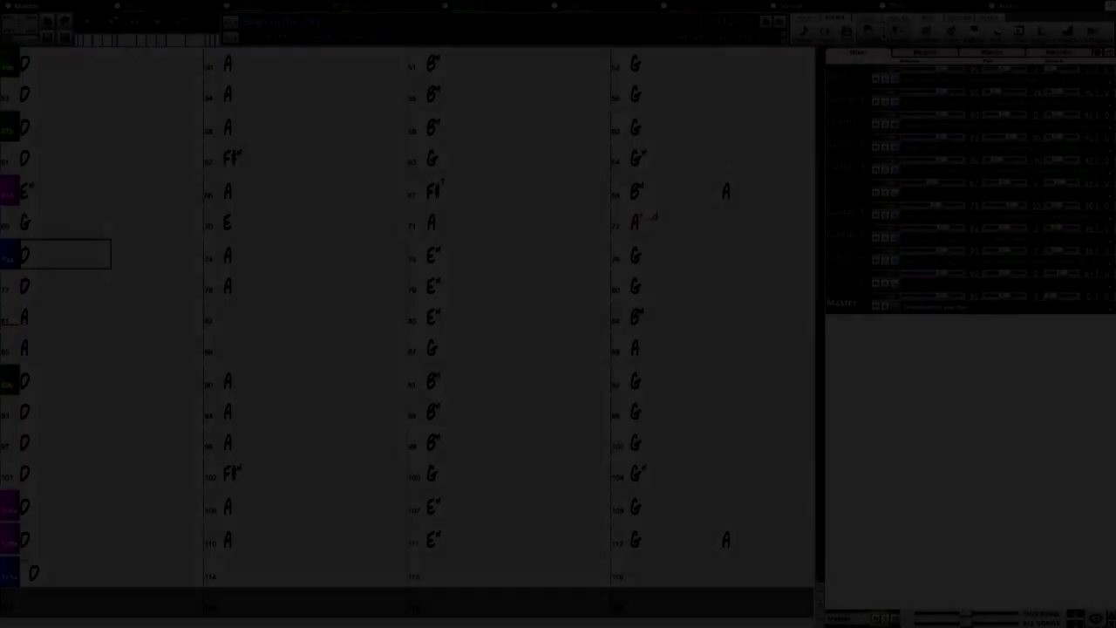
pyautogui.click(879, 35)
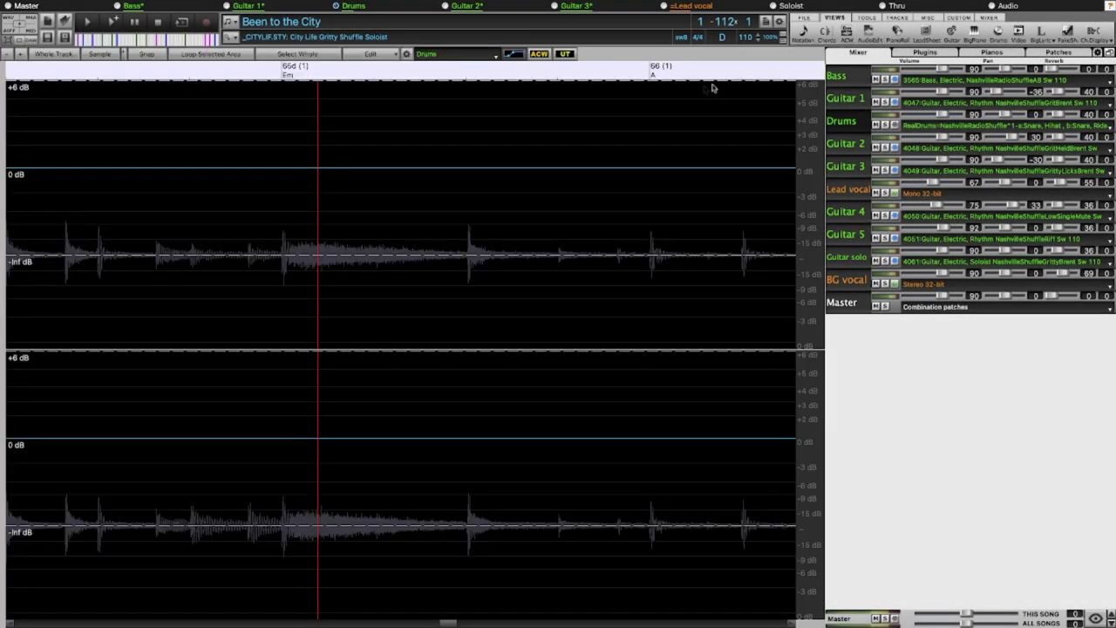
pyautogui.scroll(5, 339, 218)
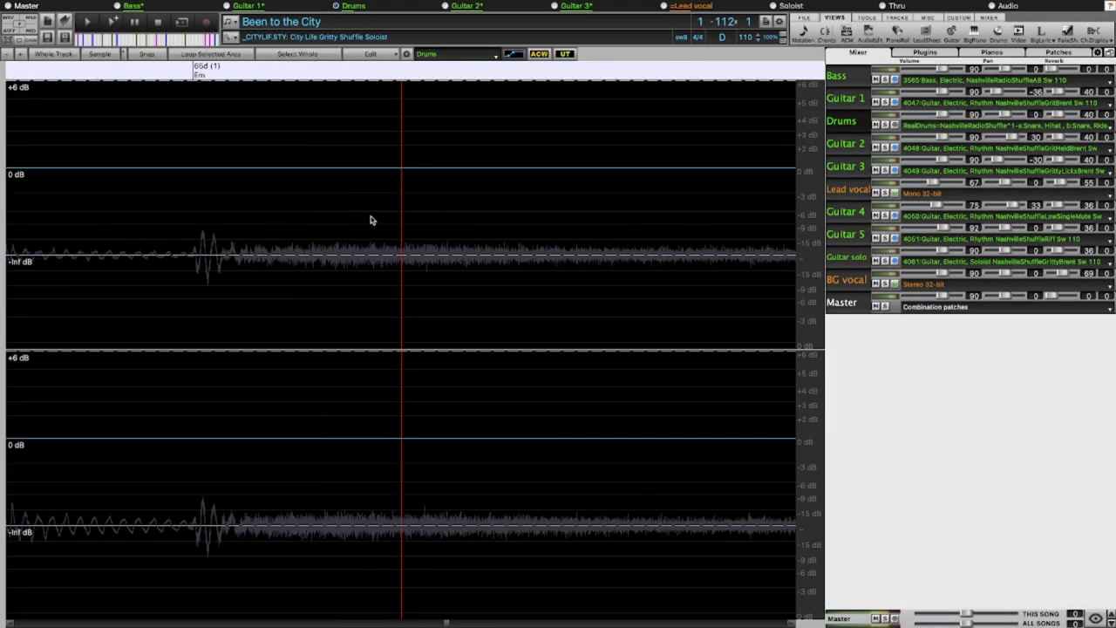
pyautogui.scroll(-5, 369, 220)
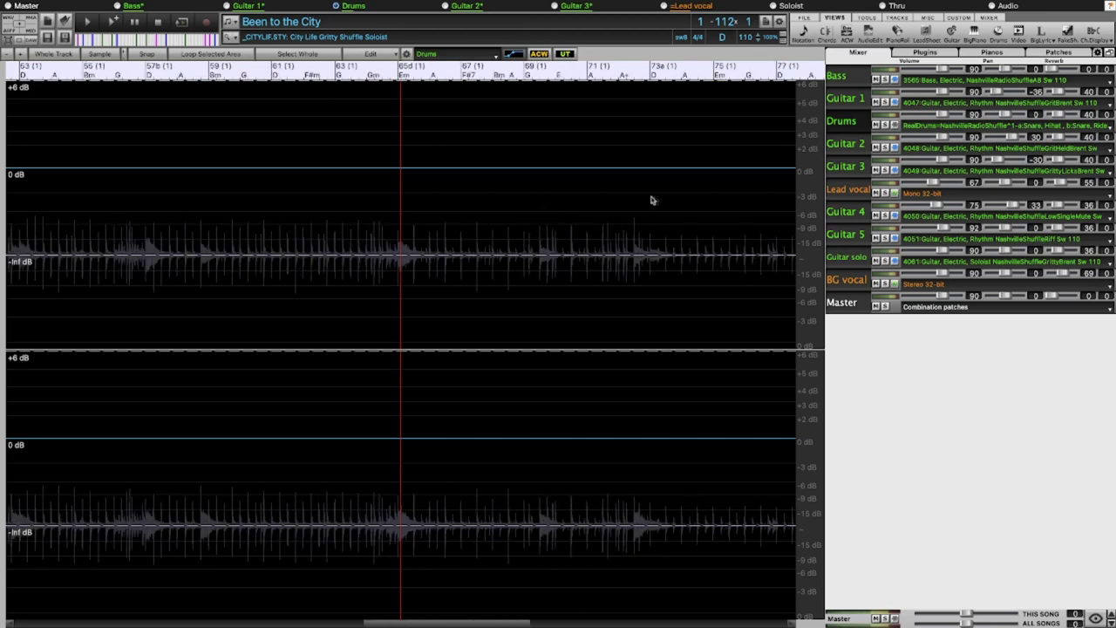
pyautogui.scroll(4, 650, 204)
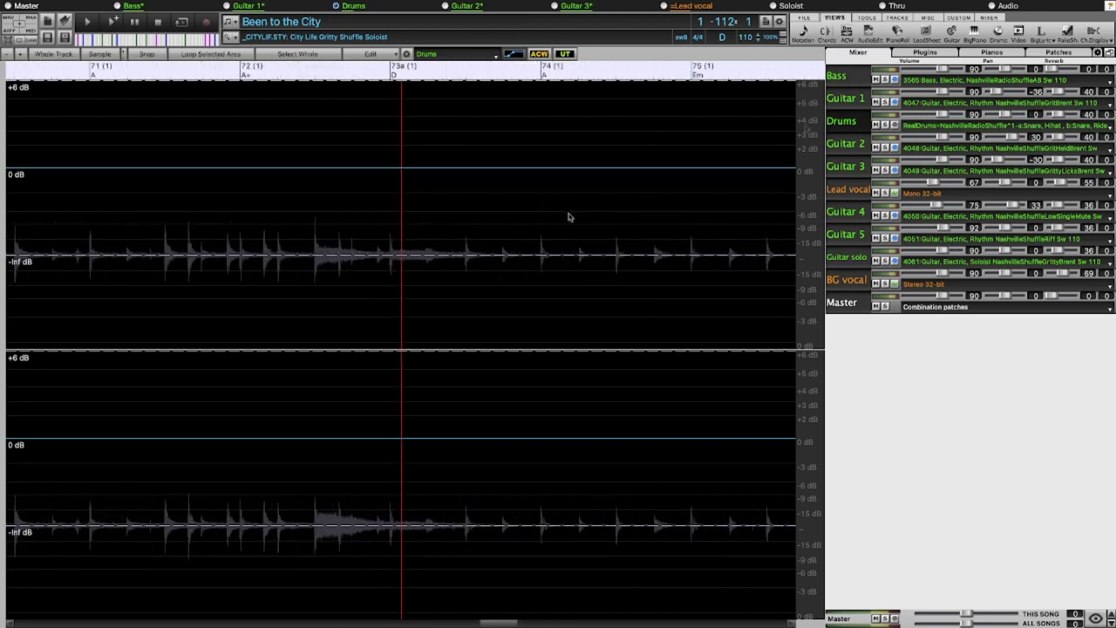
pyautogui.click(845, 100)
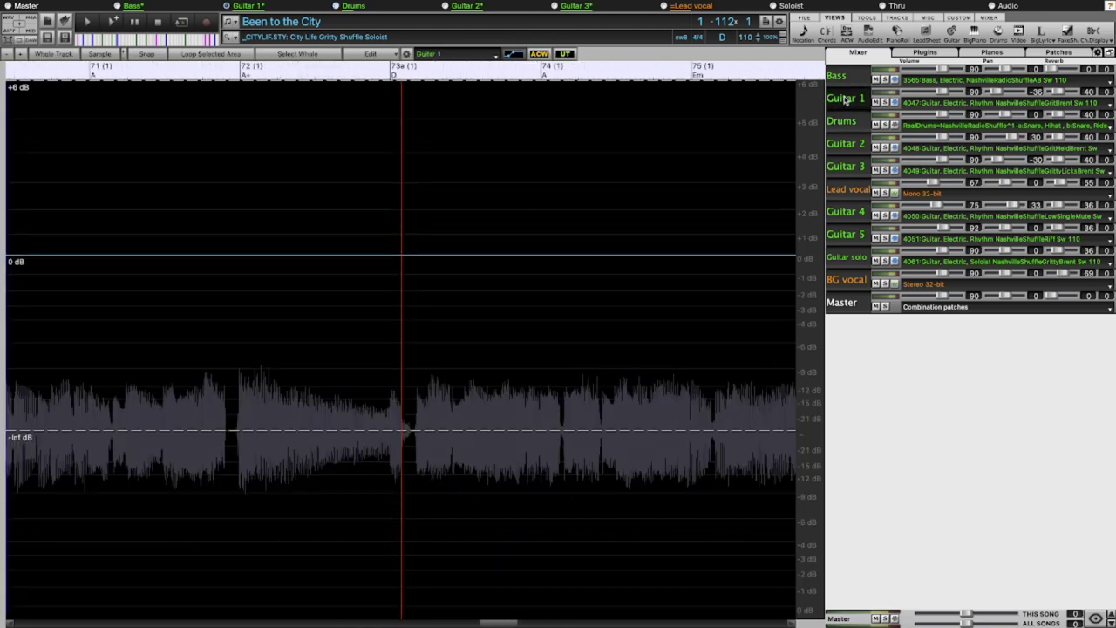
pyautogui.click(847, 214)
pyautogui.click(846, 99)
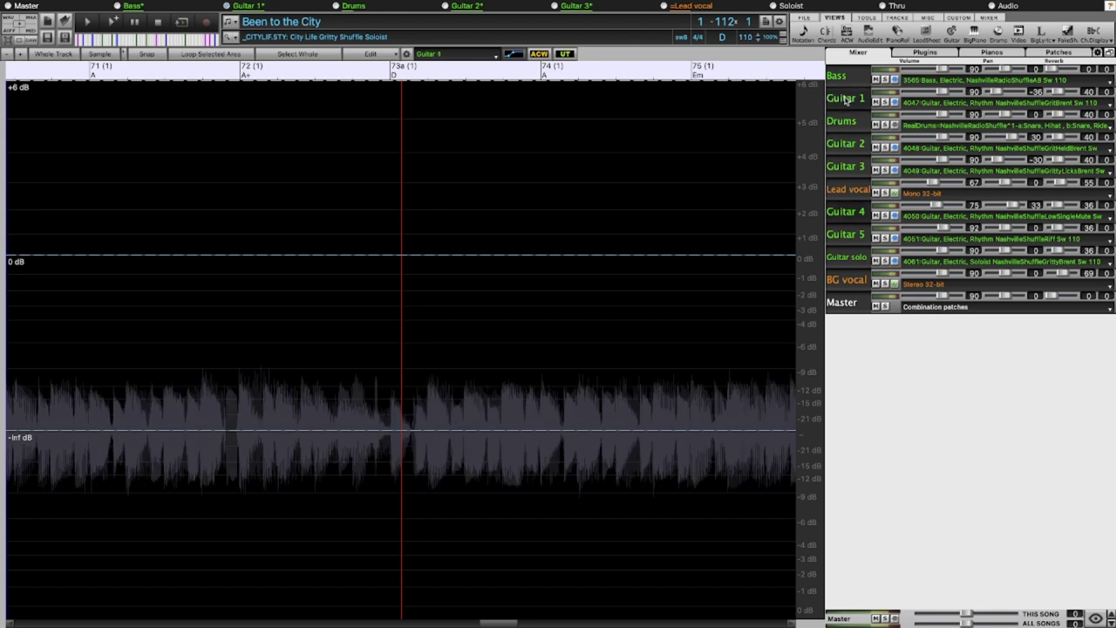
pyautogui.click(407, 257)
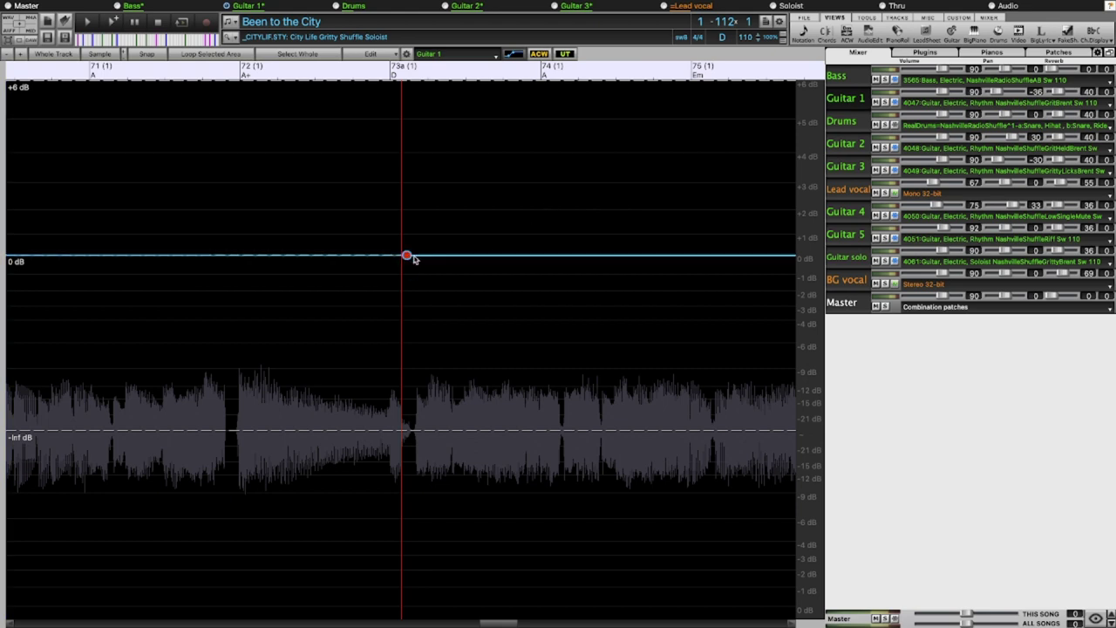
pyautogui.moveTo(416, 259); pyautogui.dragTo(413, 431)
# Raise Guitar 3's volume envelope to about -2 dB from late in bar 72 and inspect the Guitar 4 and Guitar 5 envelopes
pyautogui.click(846, 148)
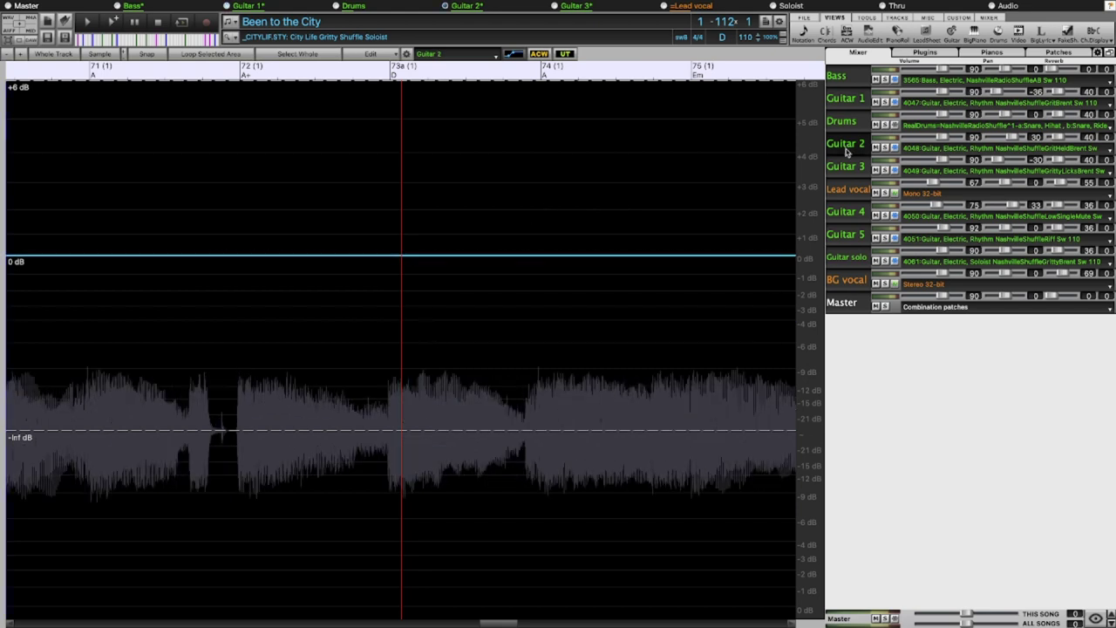
pyautogui.click(851, 167)
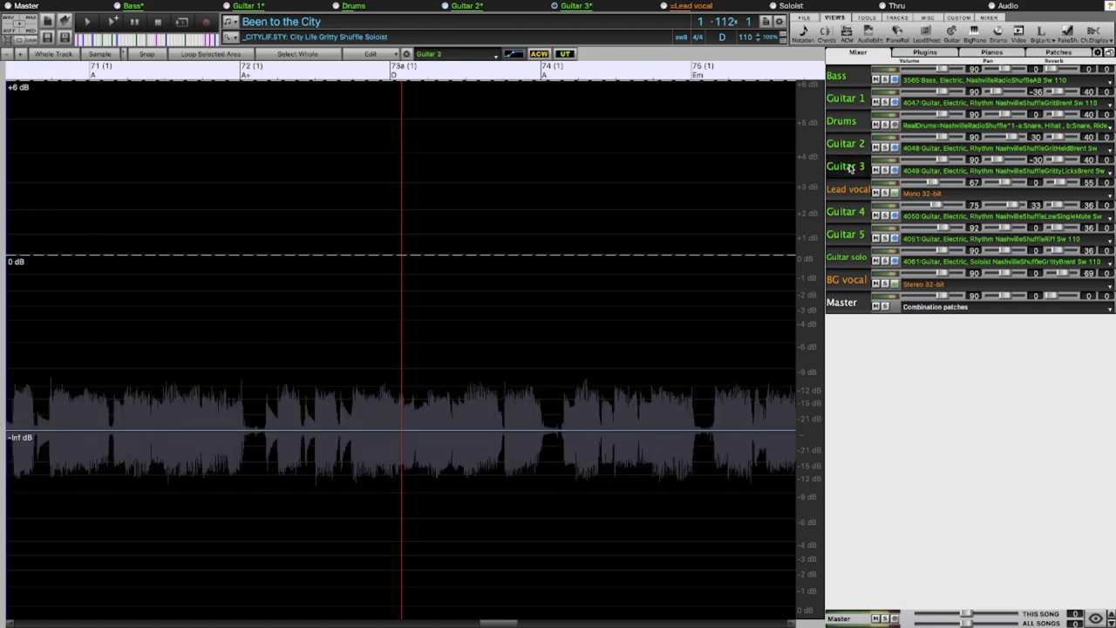
pyautogui.click(347, 430)
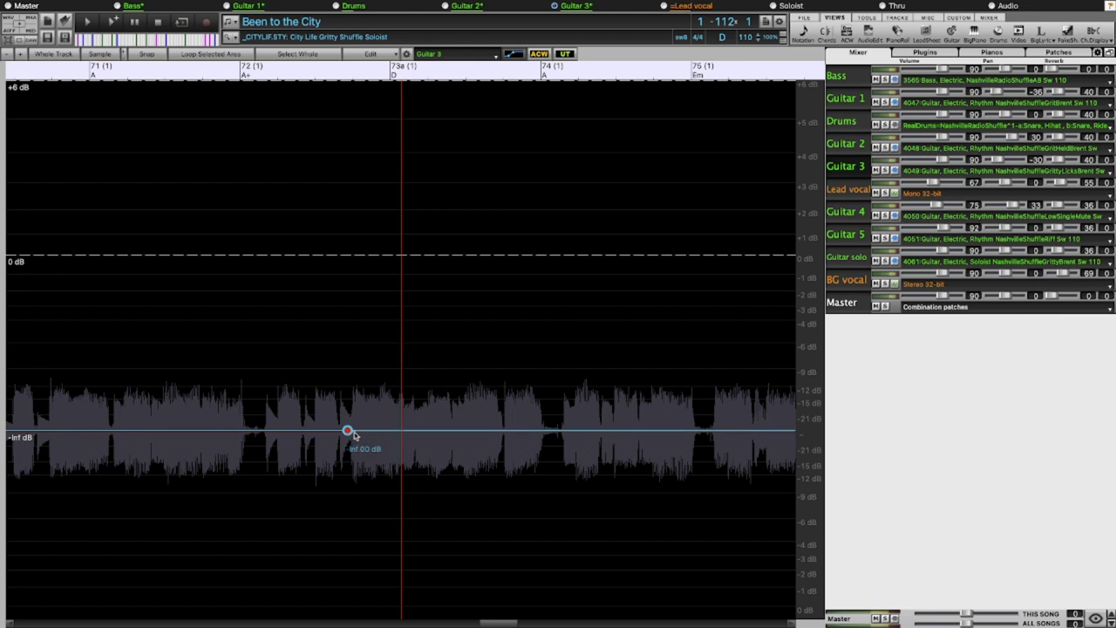
pyautogui.moveTo(365, 411); pyautogui.dragTo(354, 291)
pyautogui.click(854, 215)
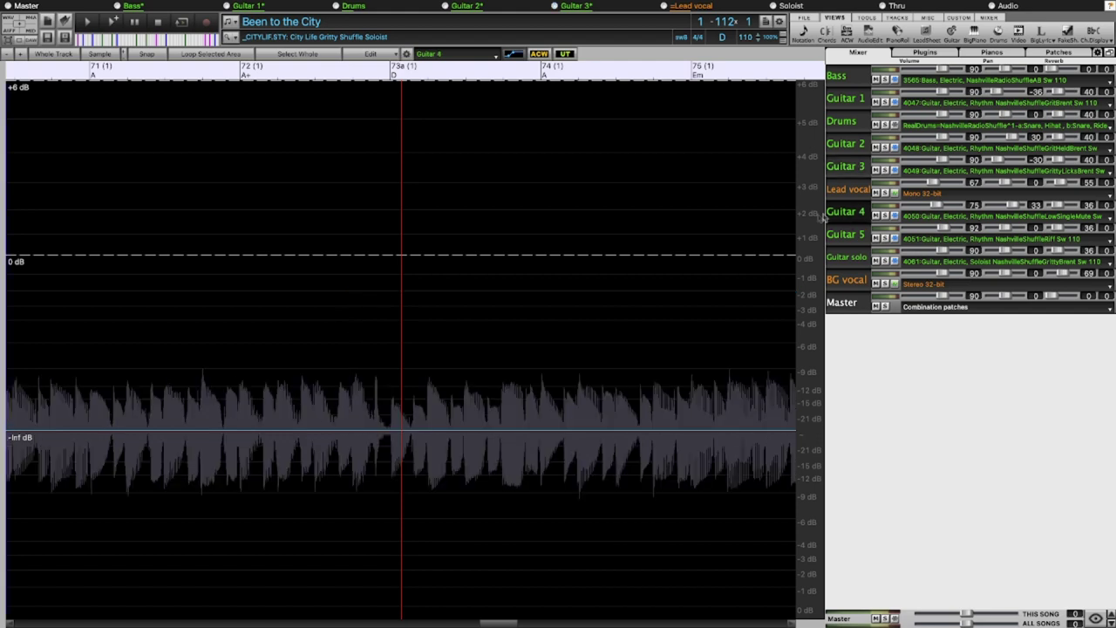
pyautogui.click(864, 237)
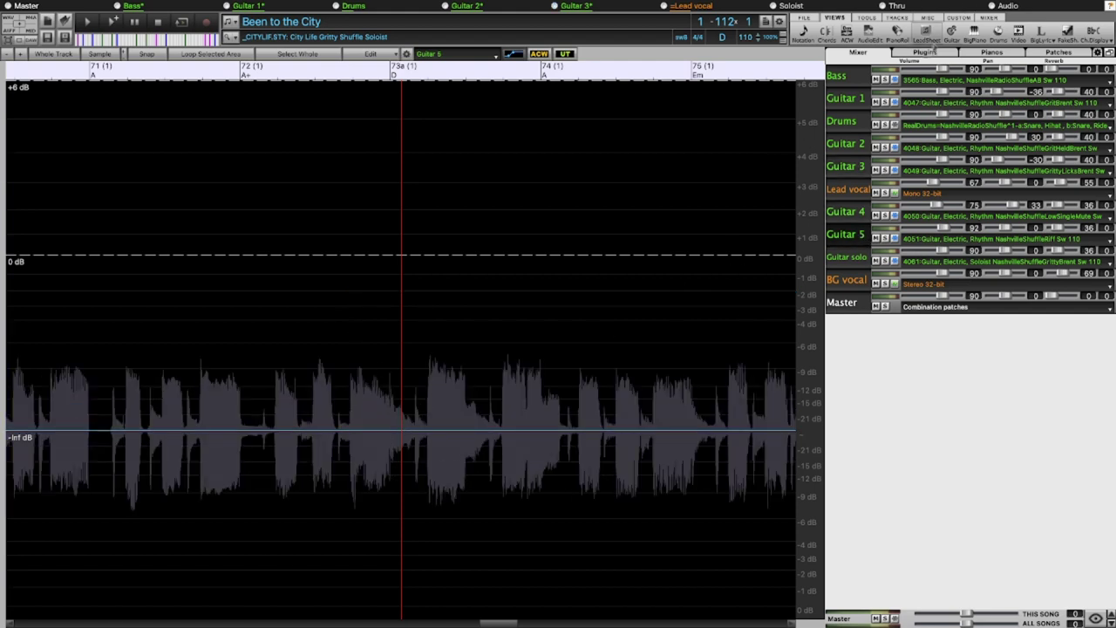
# Play the song from bar 71 on the chord sheet to audition the transition, and unmute Guitar 3
pyautogui.click(825, 33)
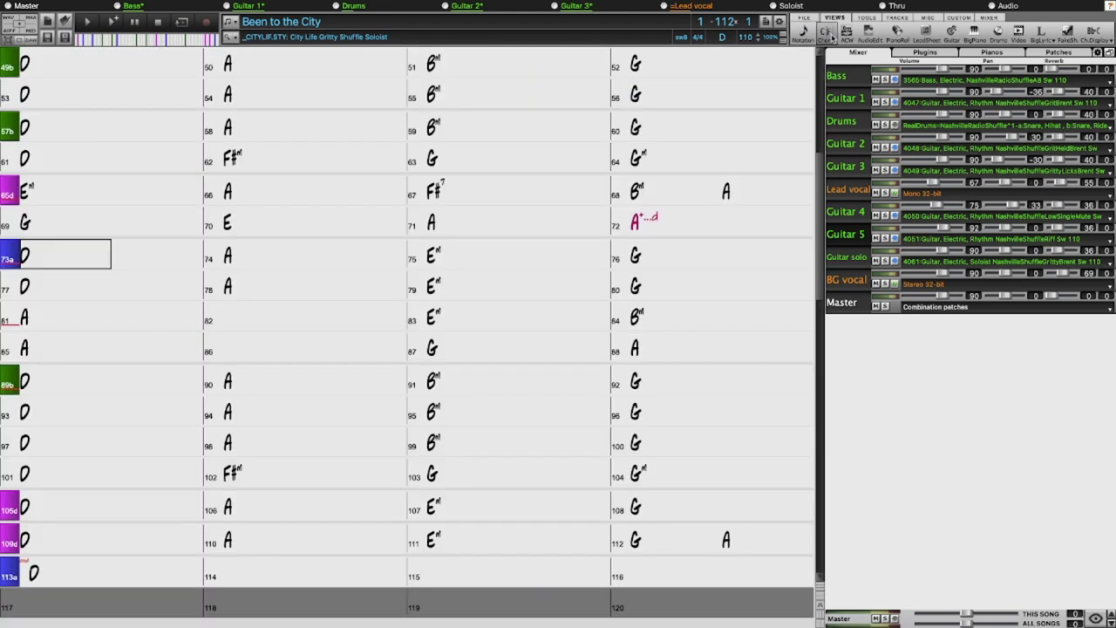
pyautogui.click(445, 226)
pyautogui.press('space')
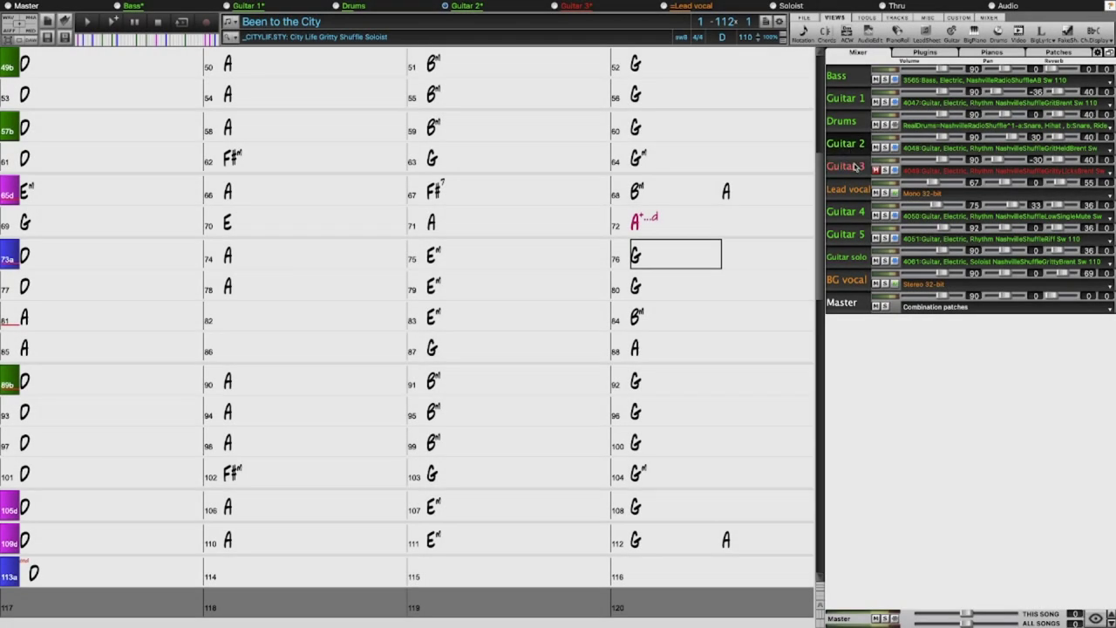
pyautogui.click(876, 169)
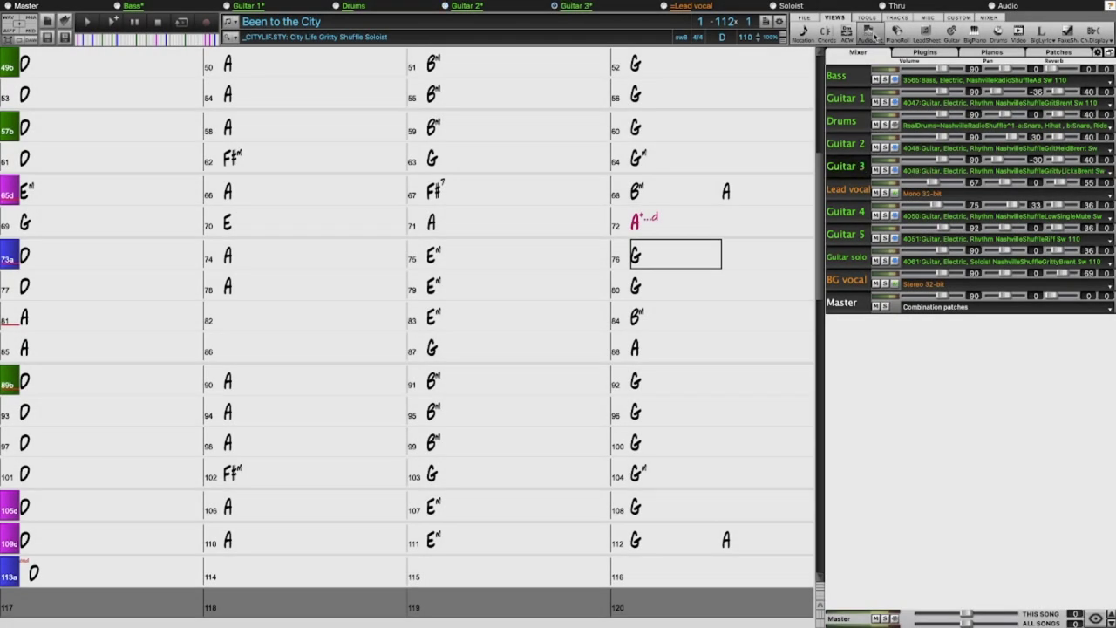
# Lower Guitar 3's late bar 72 envelope point back to -Inf in the audio editor and return to the chord sheet
pyautogui.click(875, 37)
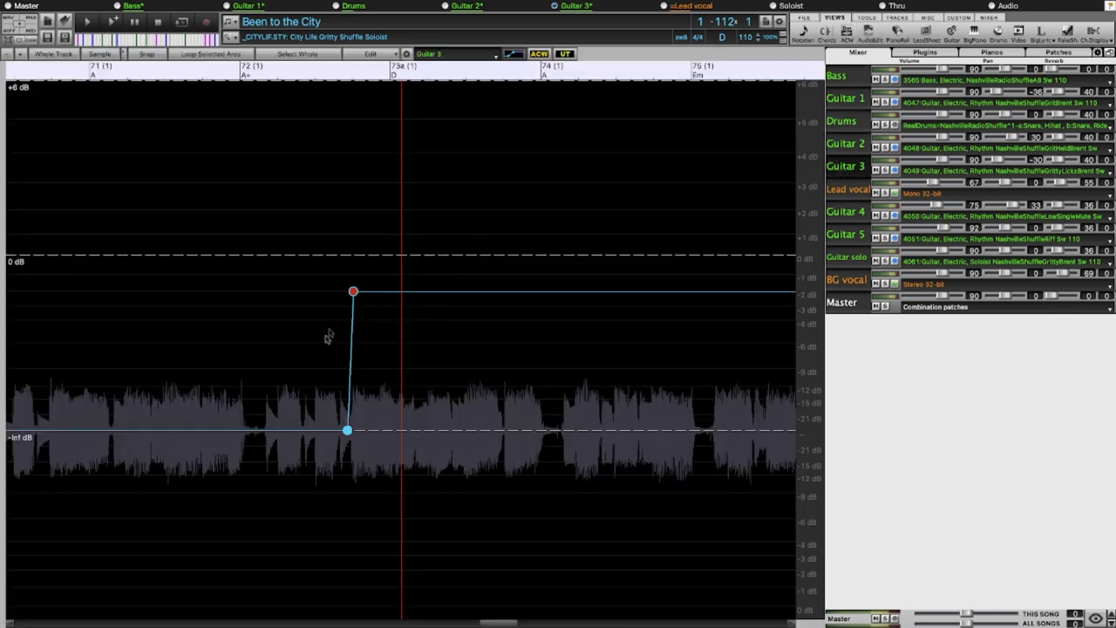
pyautogui.moveTo(353, 291); pyautogui.dragTo(351, 430)
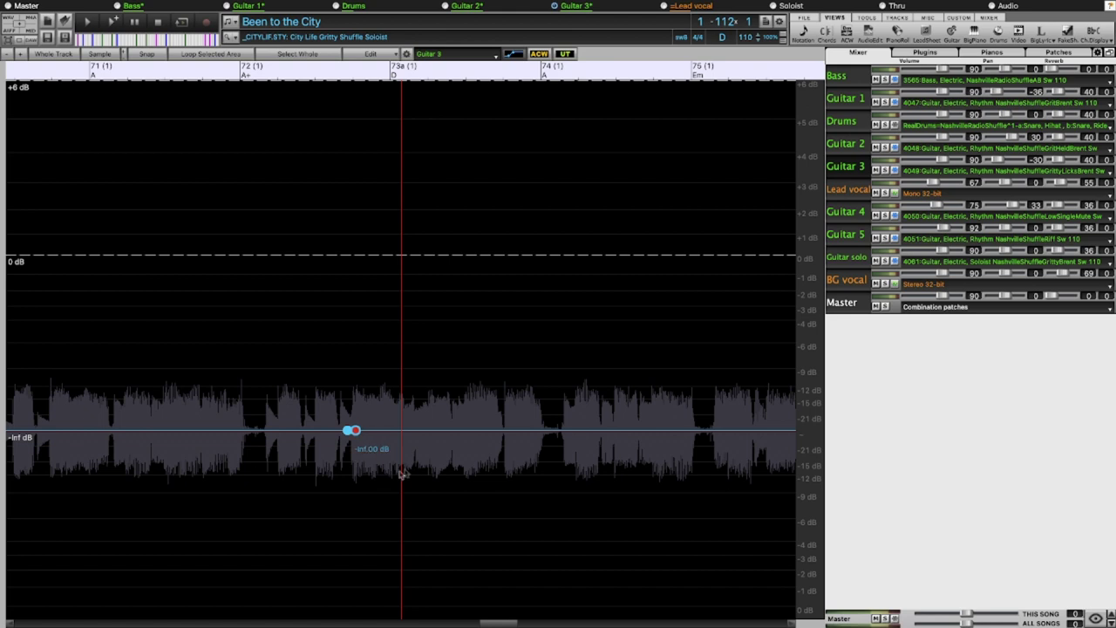
pyautogui.click(825, 35)
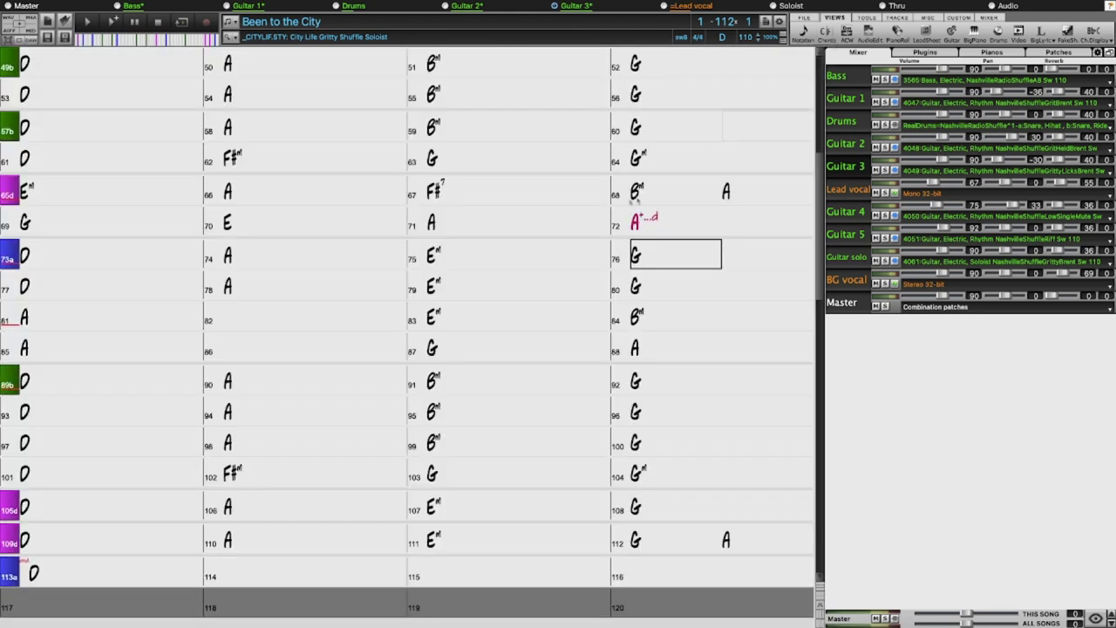
# Play the song from bar 72 on the chord sheet to audition the transition into bar 73, and stop playback
pyautogui.click(656, 220)
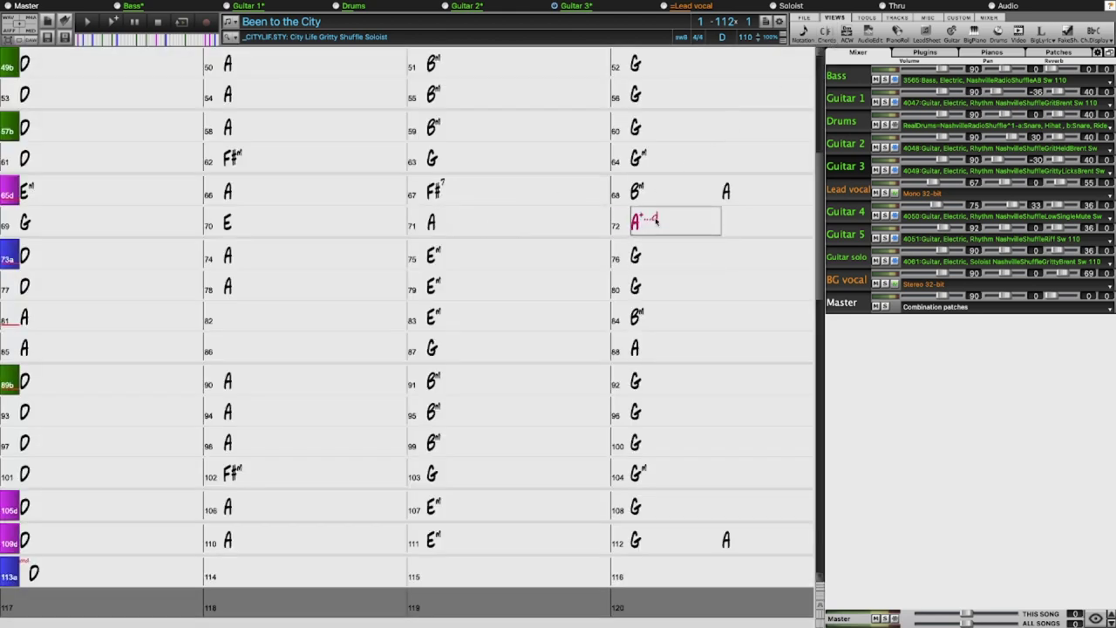
pyautogui.click(656, 221)
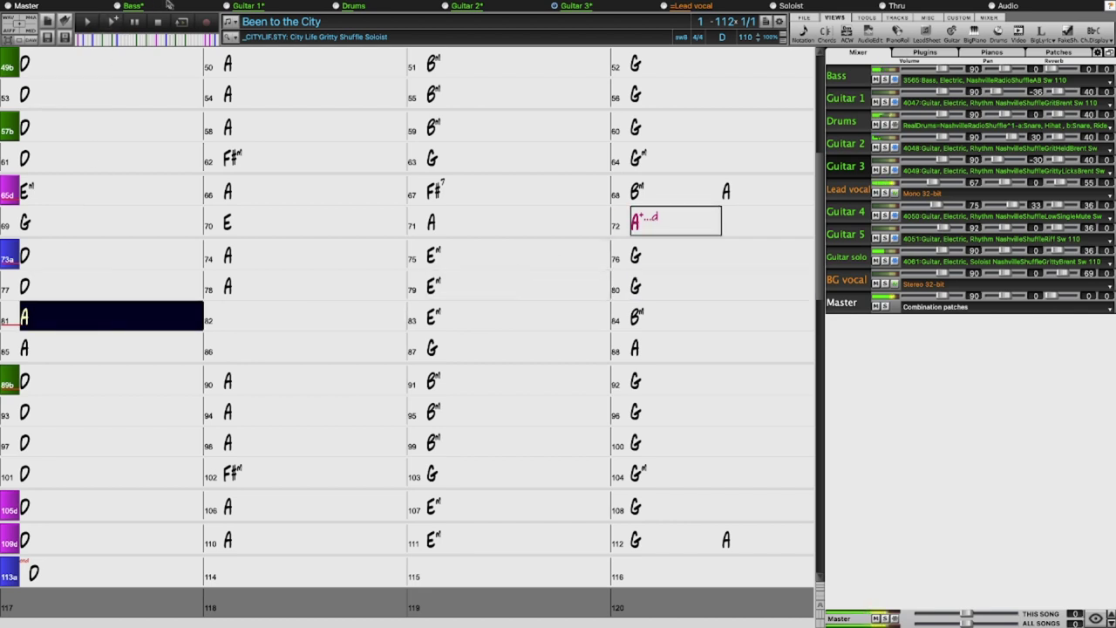
pyautogui.click(158, 22)
# Open Guitar 1 in the audio editor and raise its volume envelope from -Inf to 0 dB starting just before bar 81
pyautogui.click(52, 324)
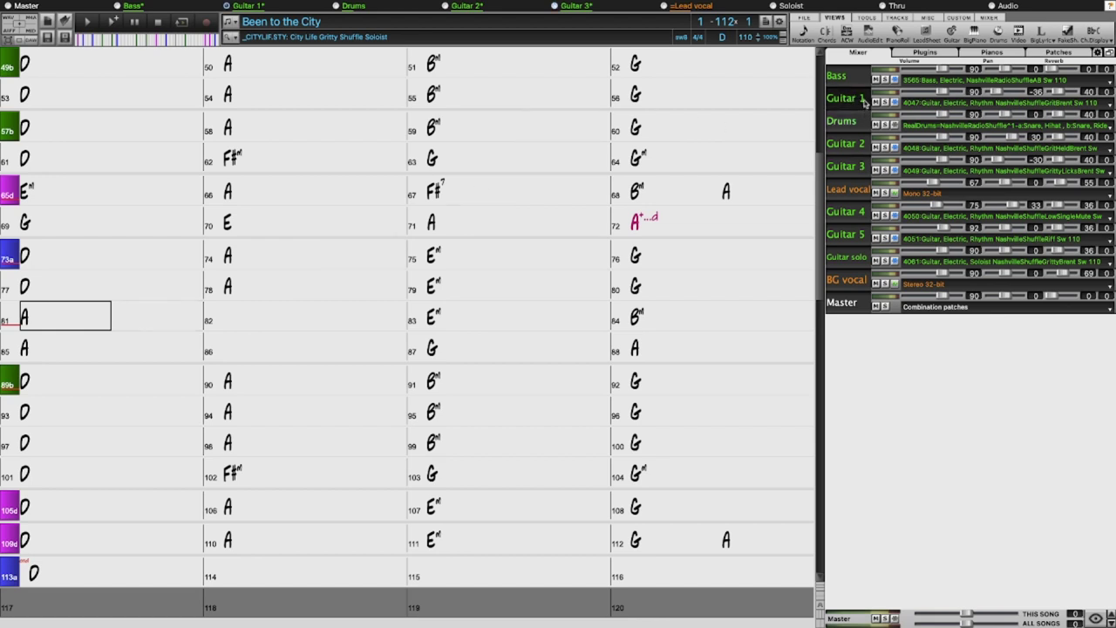
pyautogui.click(879, 36)
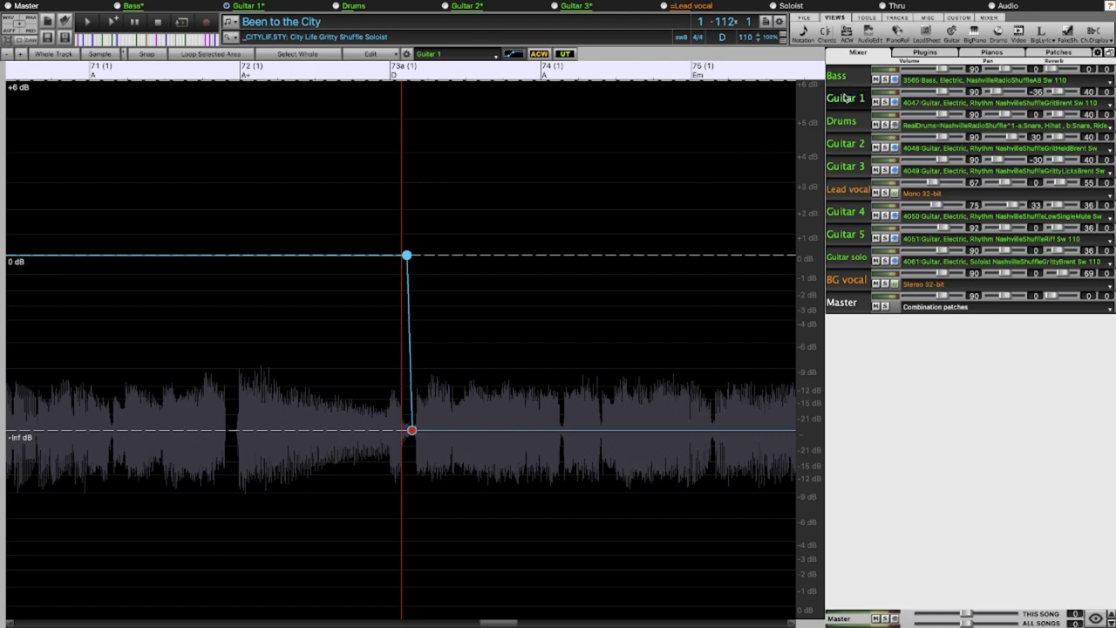
pyautogui.scroll(-3, 398, 242)
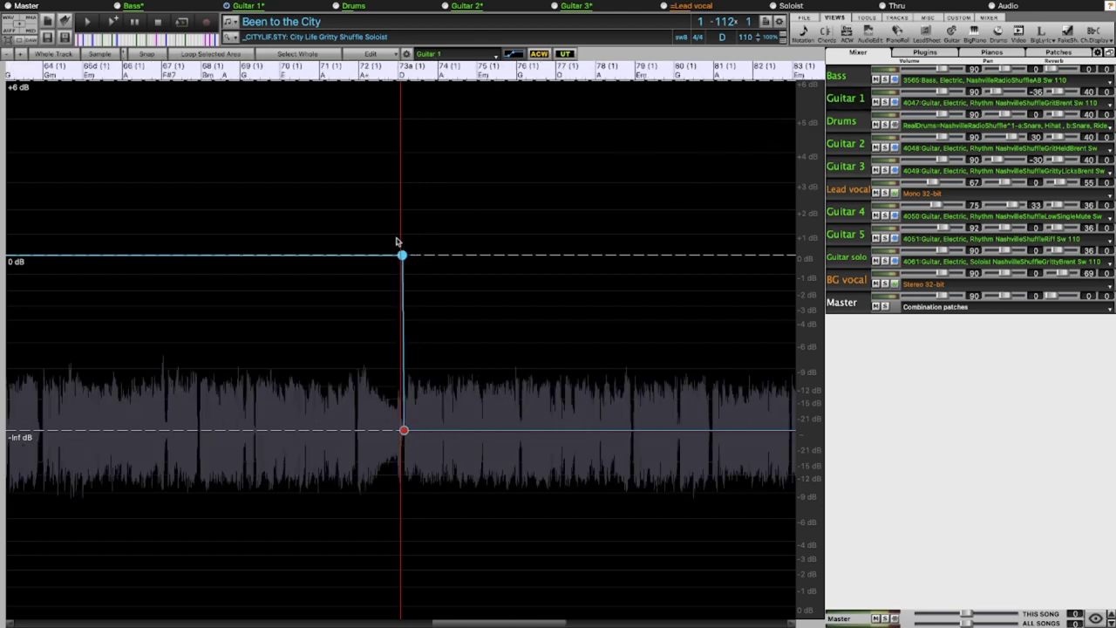
pyautogui.click(716, 181)
pyautogui.scroll(5, 666, 219)
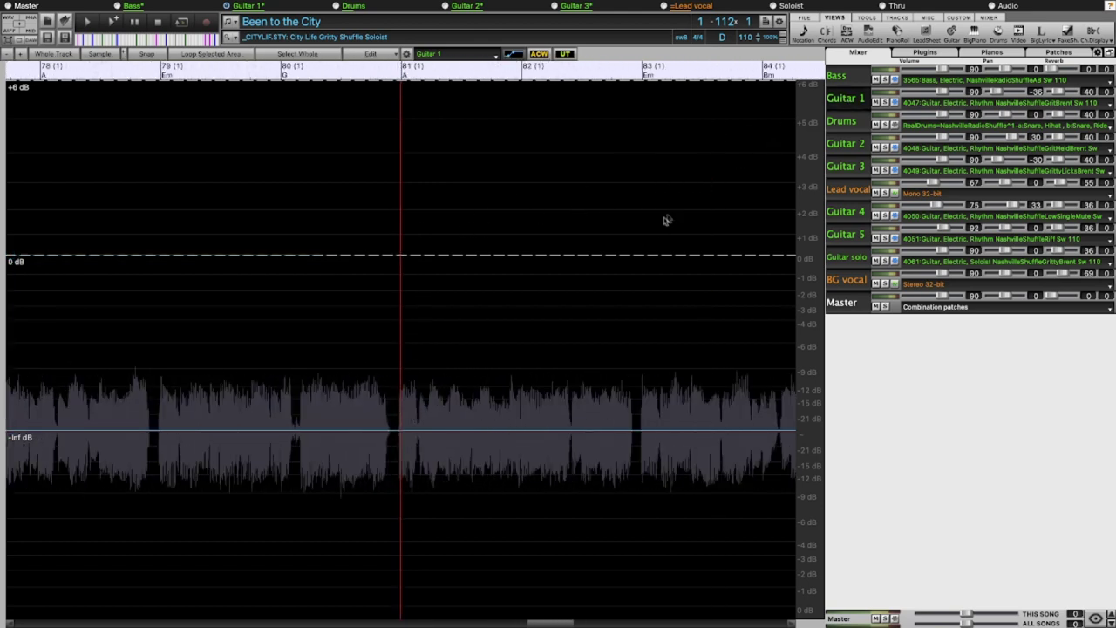
pyautogui.click(384, 431)
pyautogui.moveTo(399, 431); pyautogui.dragTo(397, 253)
# Play the song to audition Guitar 1's entry around bar 81, return to the chord sheet and stop playback
pyautogui.click(74, 313)
pyautogui.press('space')
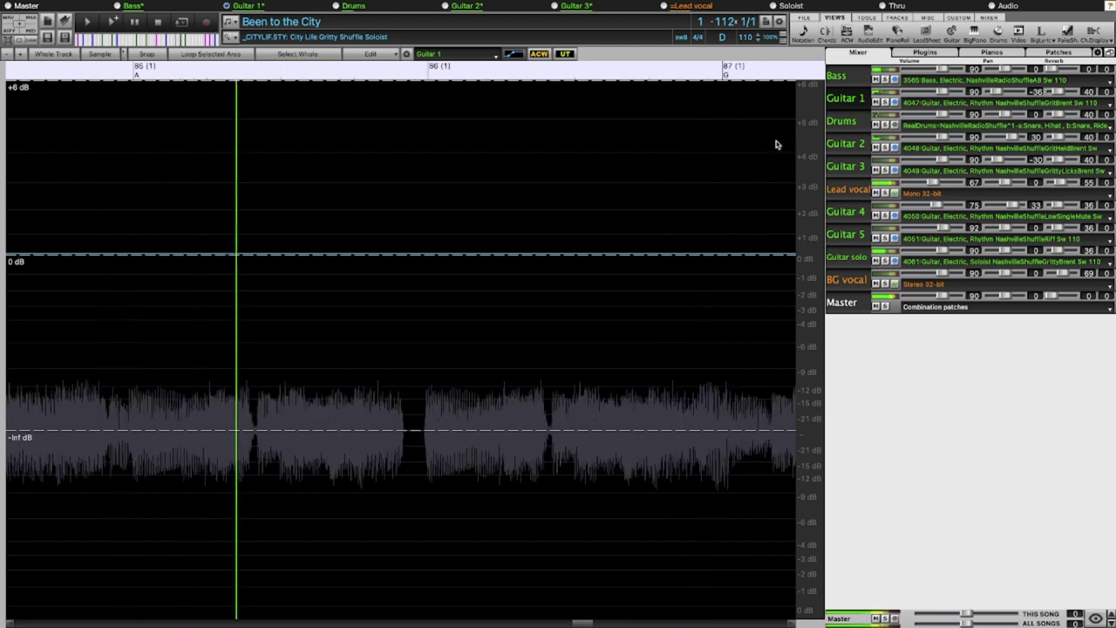
pyautogui.click(825, 37)
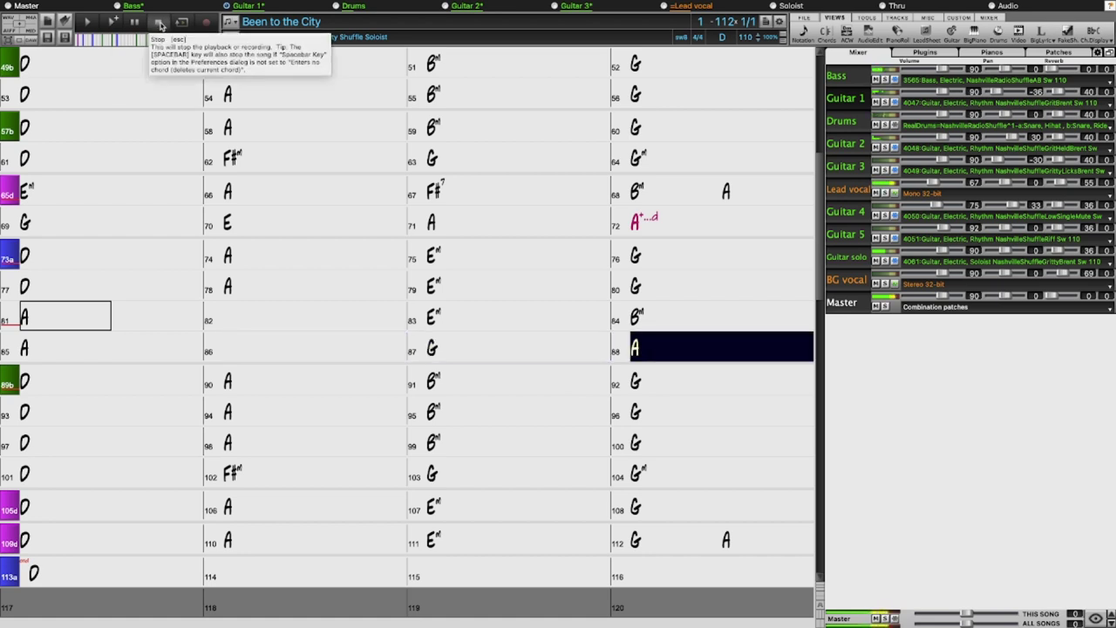
pyautogui.click(158, 24)
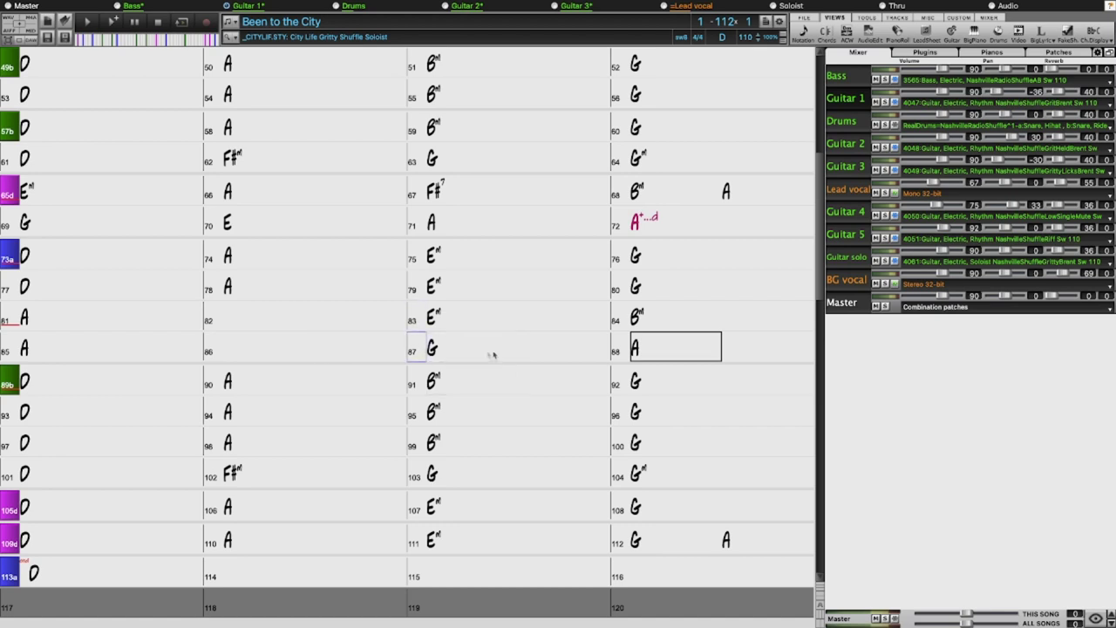
# Open the audio editor at bar 87 and raise Guitar 5's volume envelope from -Inf to 0 dB just after the bar begins
pyautogui.moveTo(471, 354); pyautogui.dragTo(733, 352)
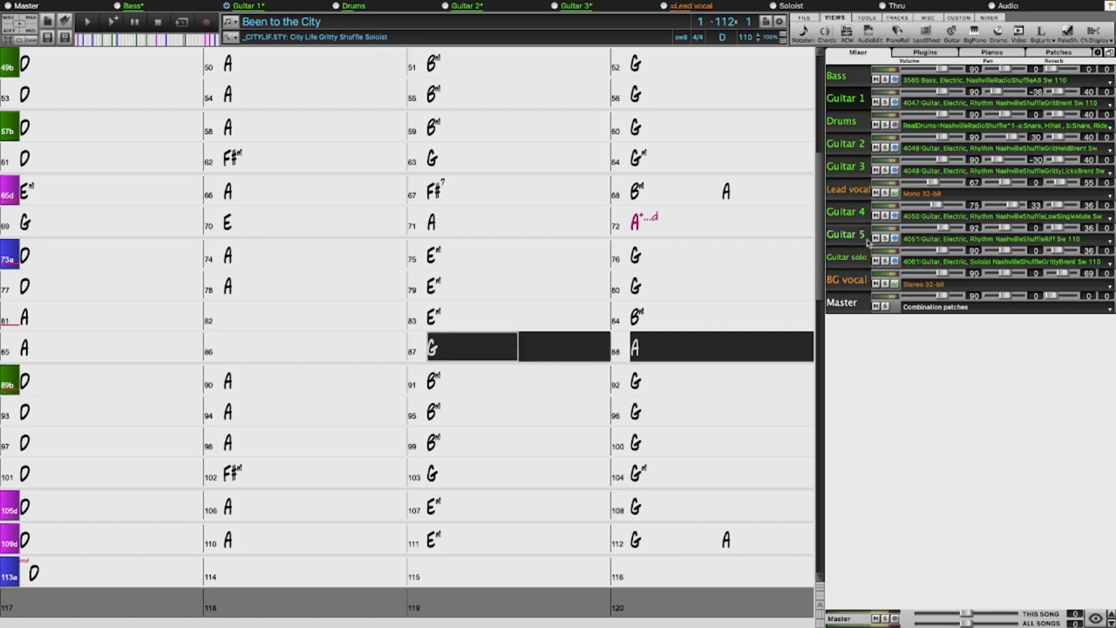
pyautogui.click(463, 348)
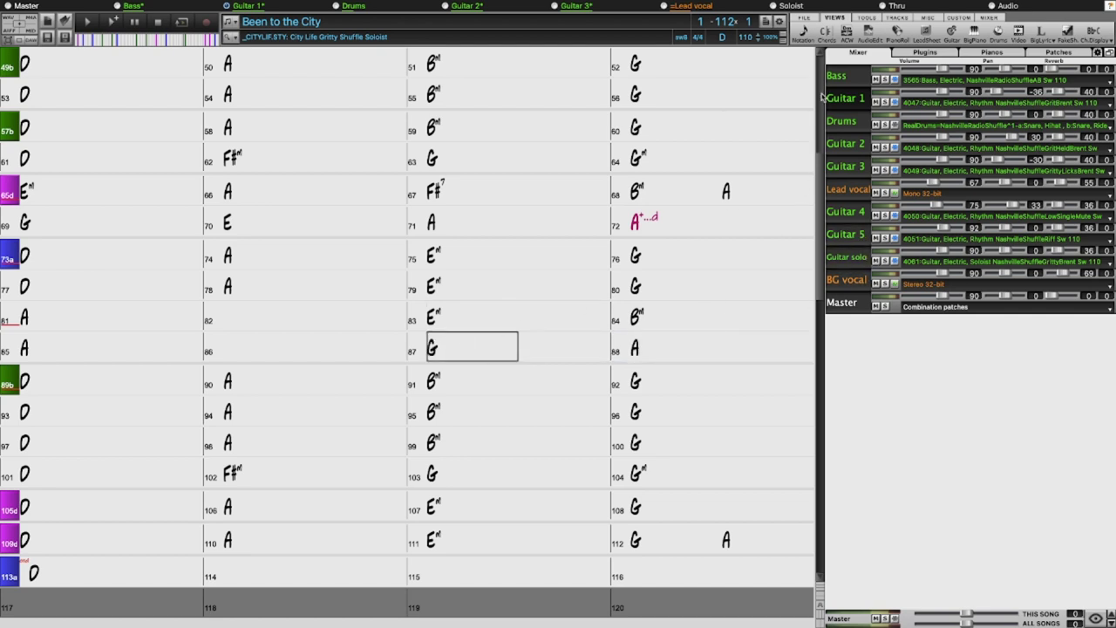
pyautogui.click(870, 36)
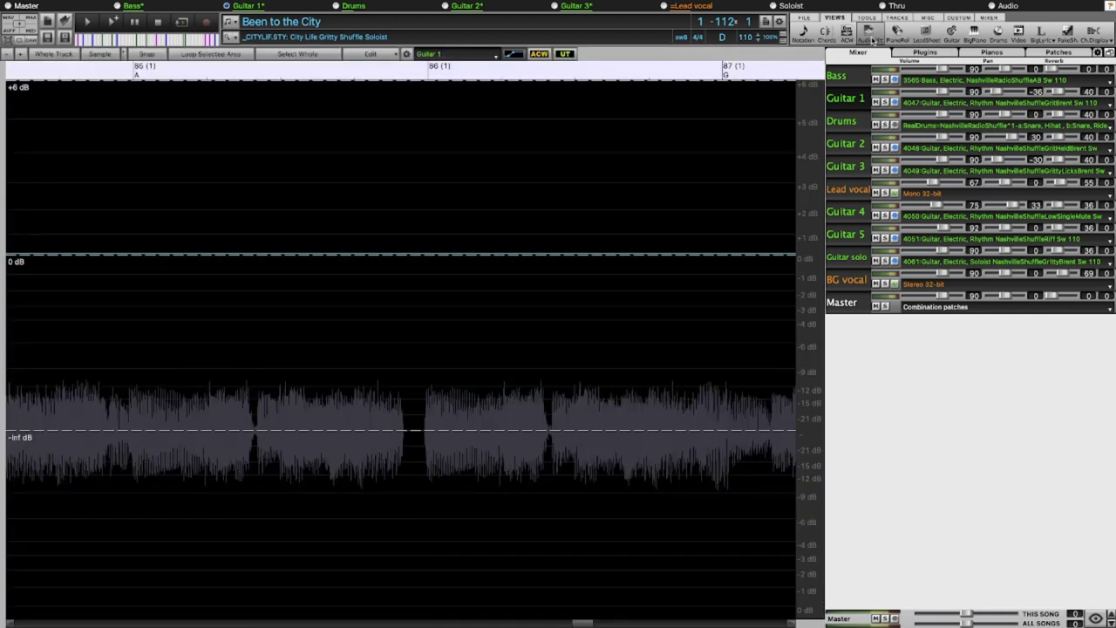
pyautogui.click(737, 232)
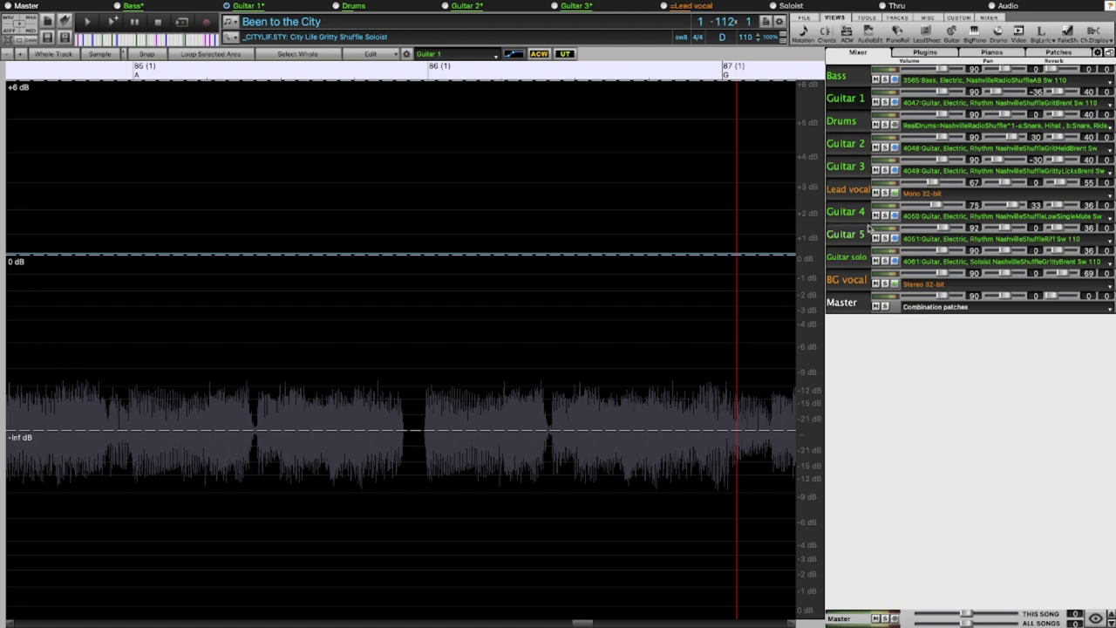
pyautogui.click(856, 237)
pyautogui.click(742, 415)
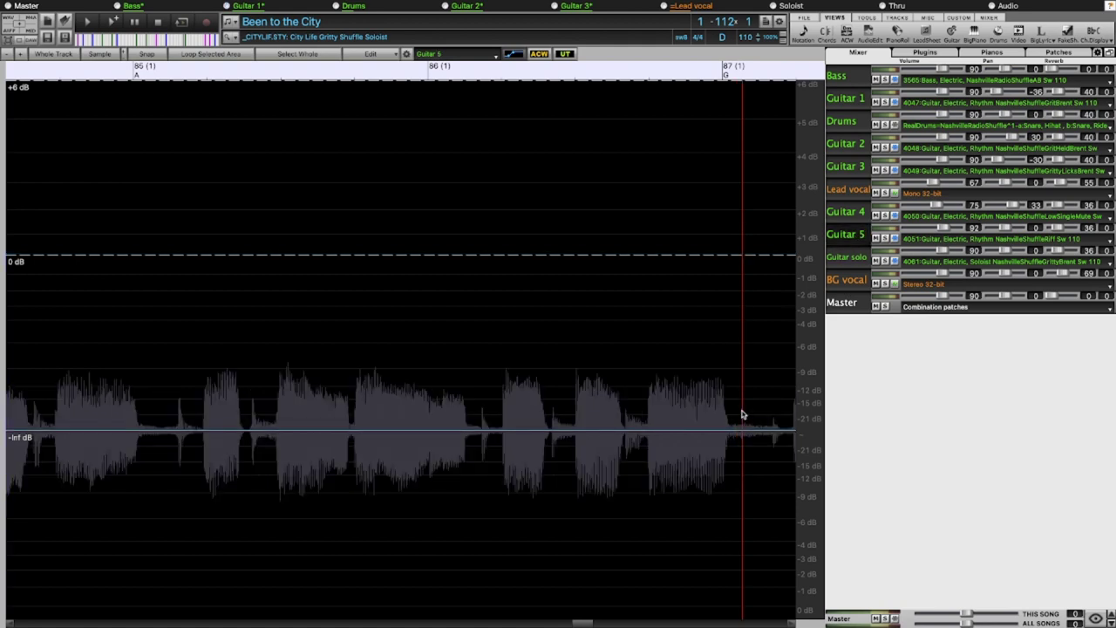
pyautogui.click(393, 432)
pyautogui.moveTo(421, 433); pyautogui.dragTo(404, 254)
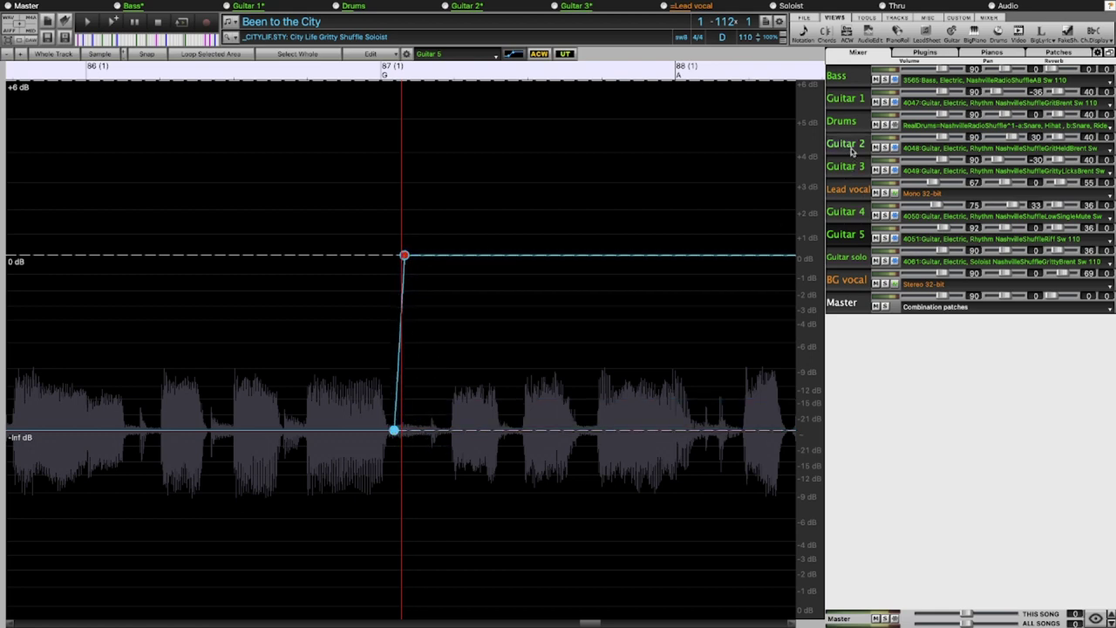
# Raise Guitar 4's volume envelope to 0 dB just before bar 87 and audition the song from bar 85 on the chord sheet
pyautogui.click(856, 219)
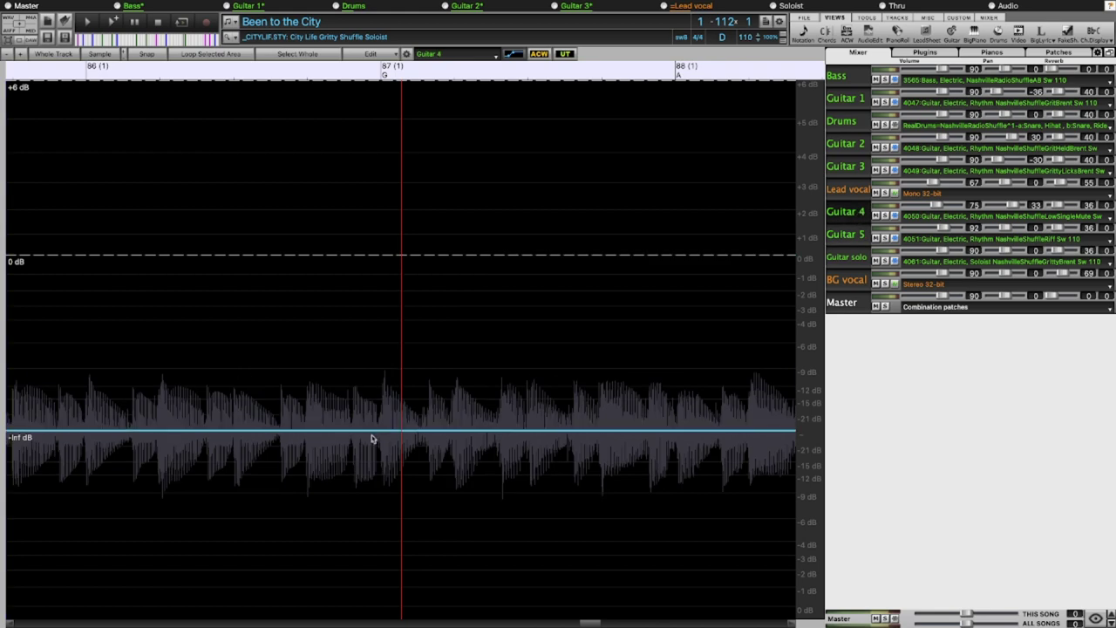
pyautogui.moveTo(372, 431); pyautogui.dragTo(381, 255)
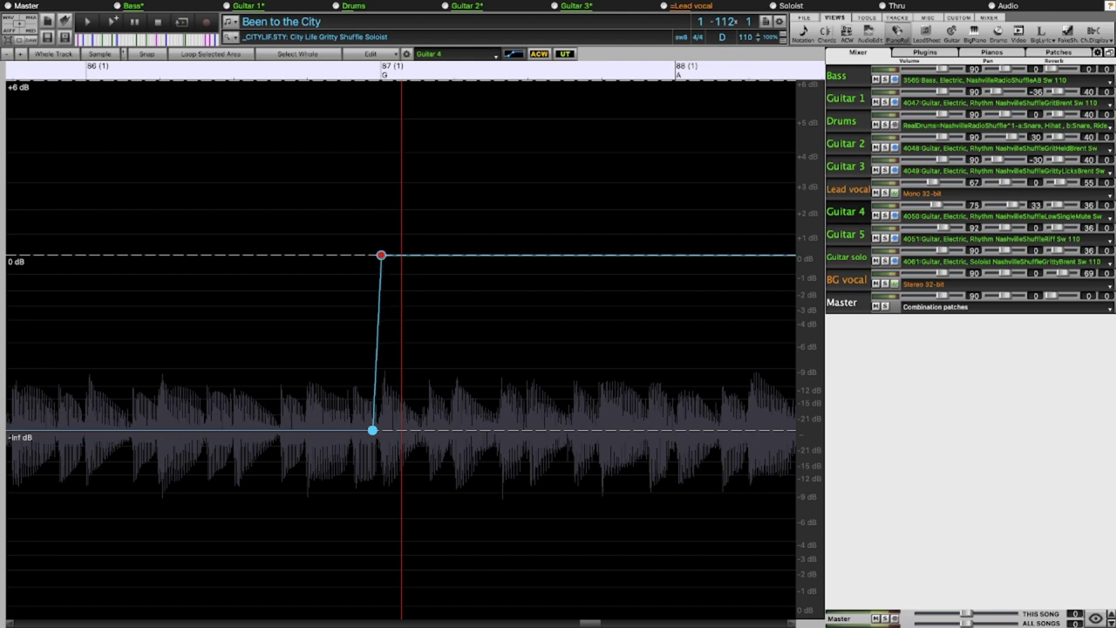
pyautogui.click(824, 32)
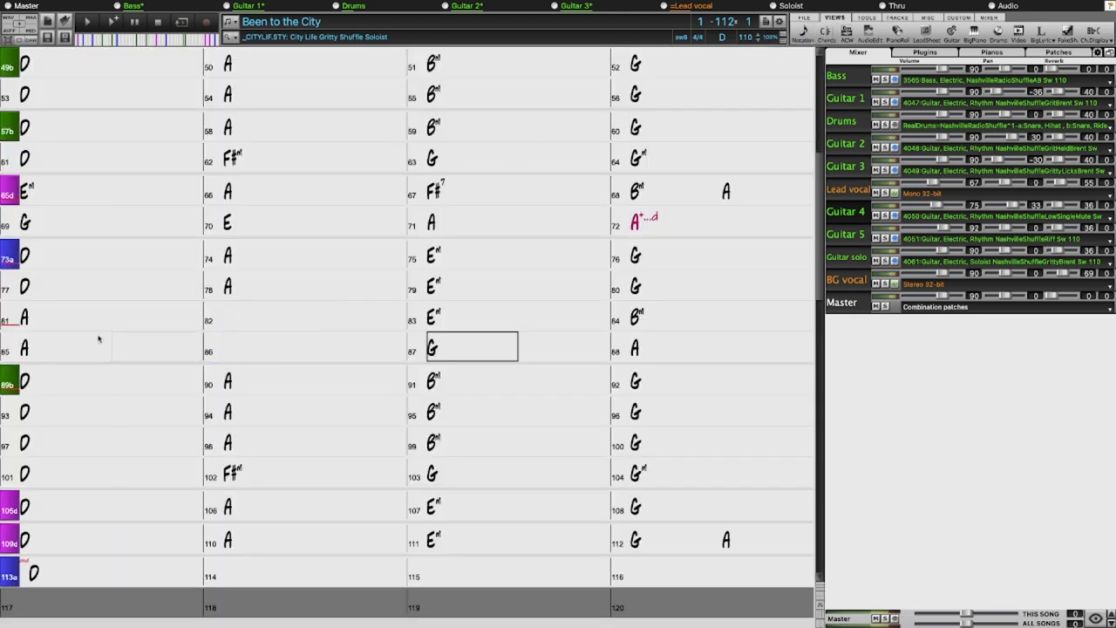
pyautogui.doubleClick(47, 347)
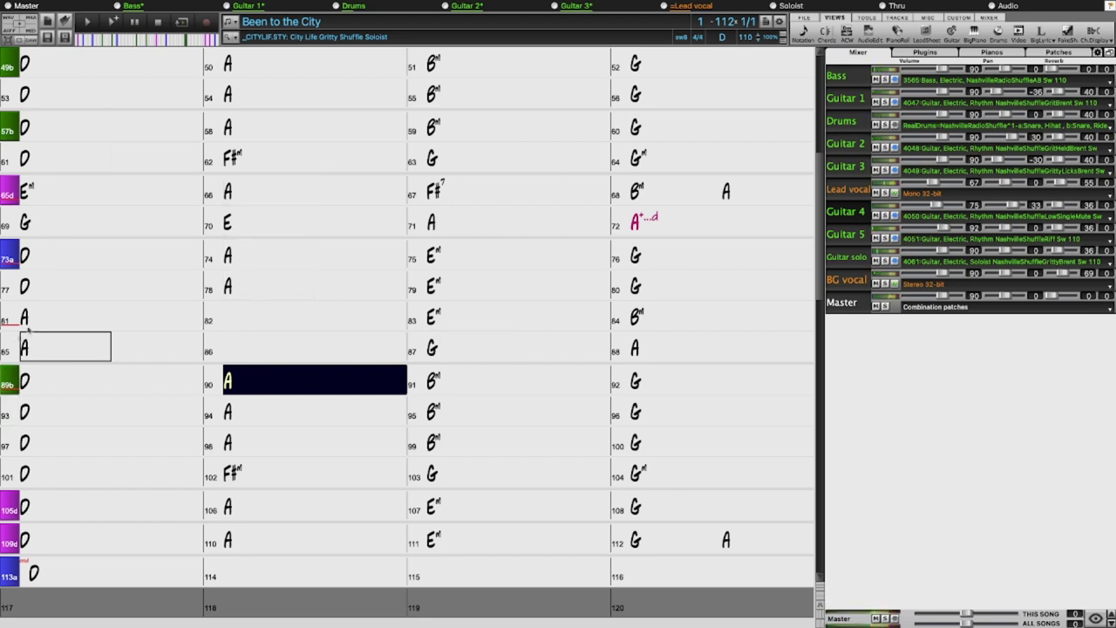
pyautogui.press('Escape')
# Try to add a drum fill at bar 87 on the chord sheet
pyautogui.click(472, 346)
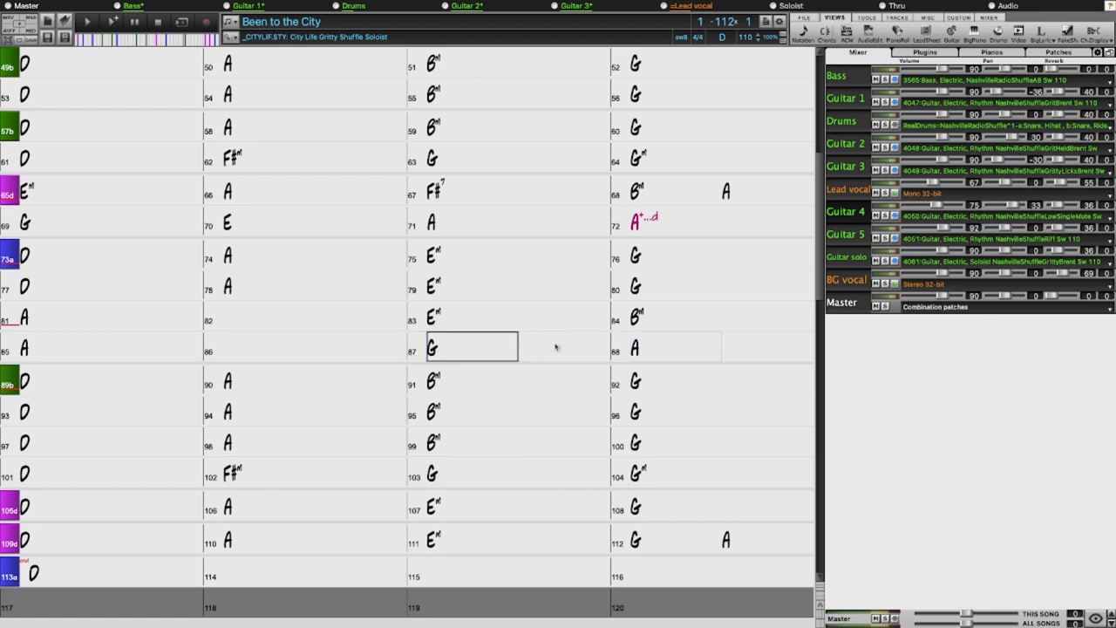
pyautogui.rightClick(422, 350)
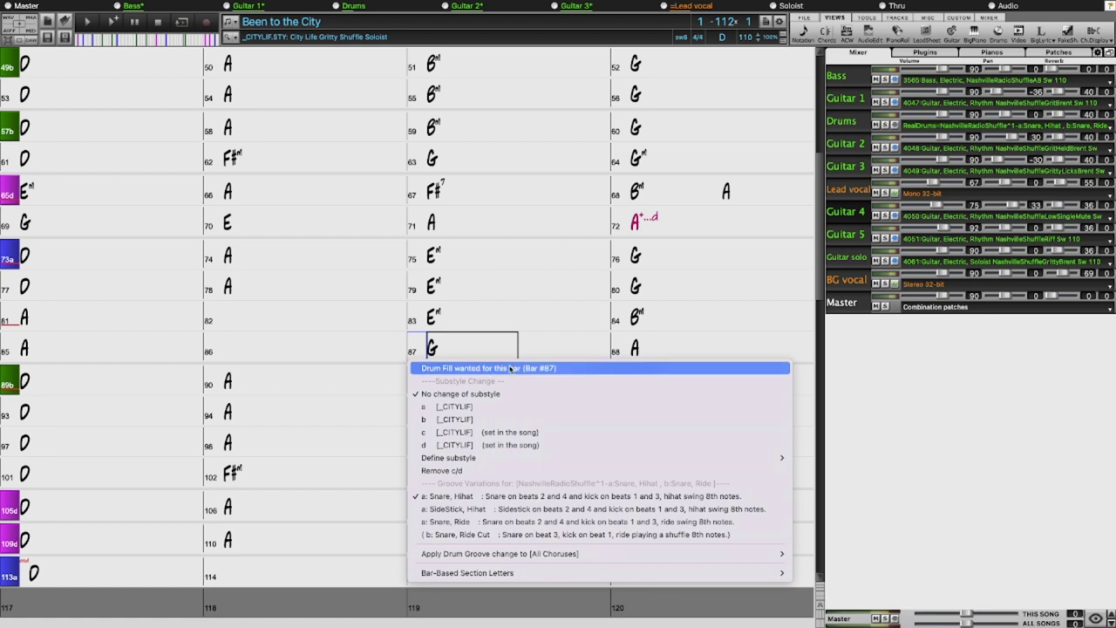
pyautogui.click(554, 368)
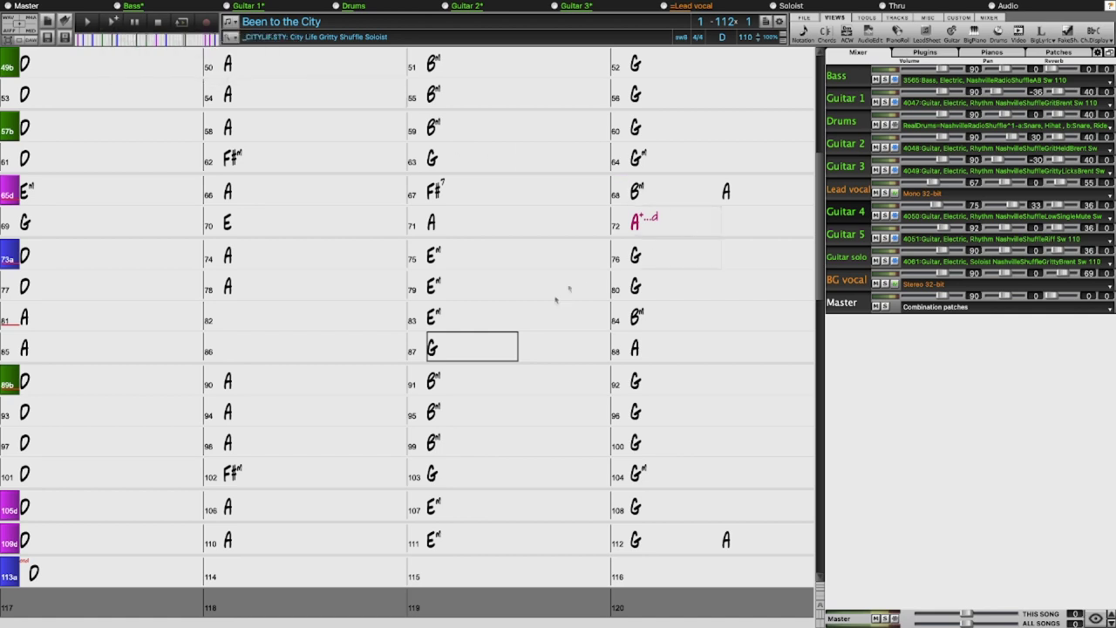
pyautogui.click(444, 351)
# Play the song from bar 71, skip ahead to around bar 85 to hear the lead-in to bar 89, and stop playback
pyautogui.scroll(10, 450, 357)
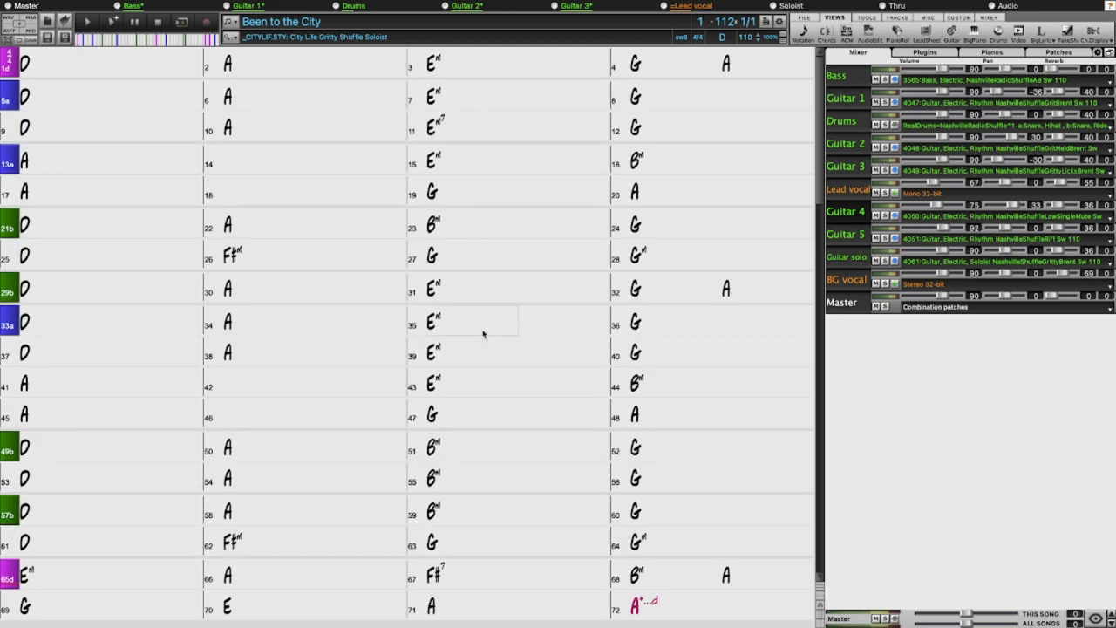
pyautogui.click(446, 609)
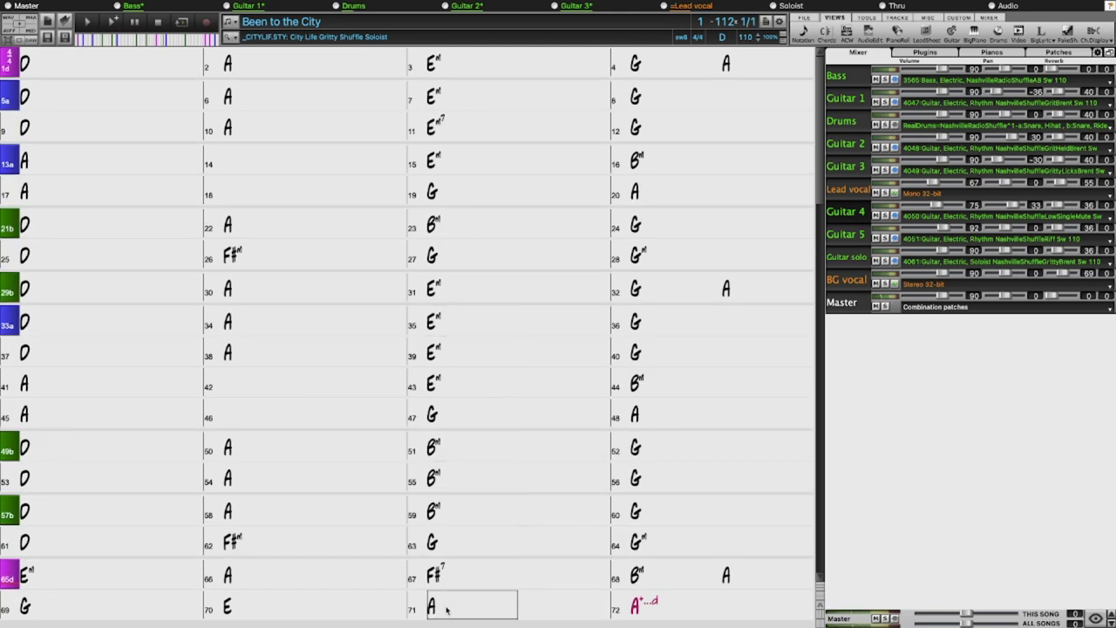
pyautogui.press('space')
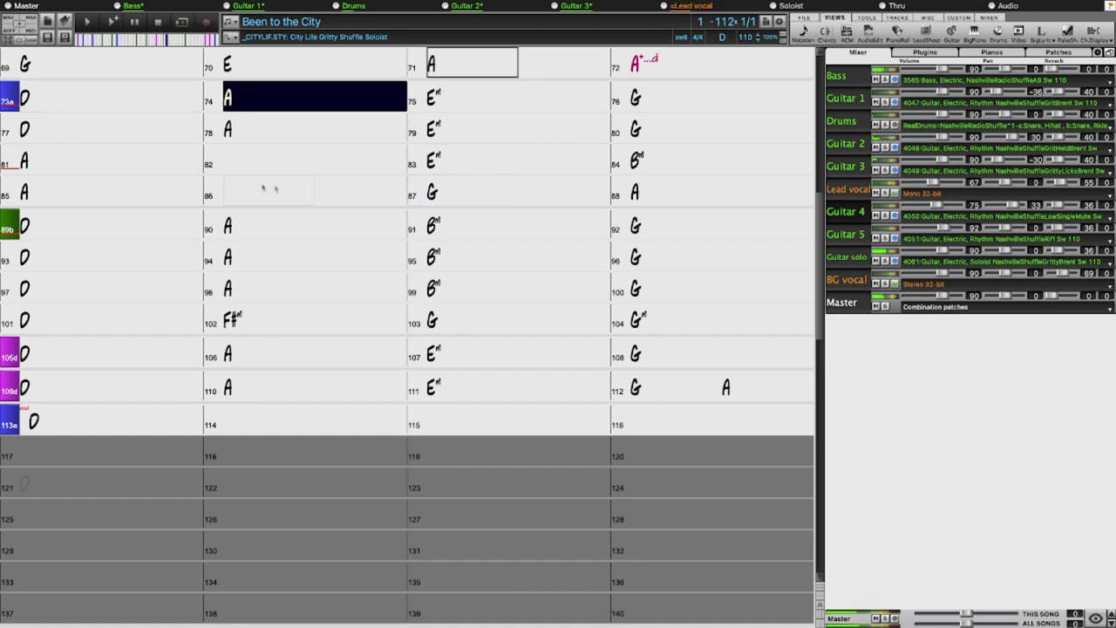
pyautogui.click(66, 195)
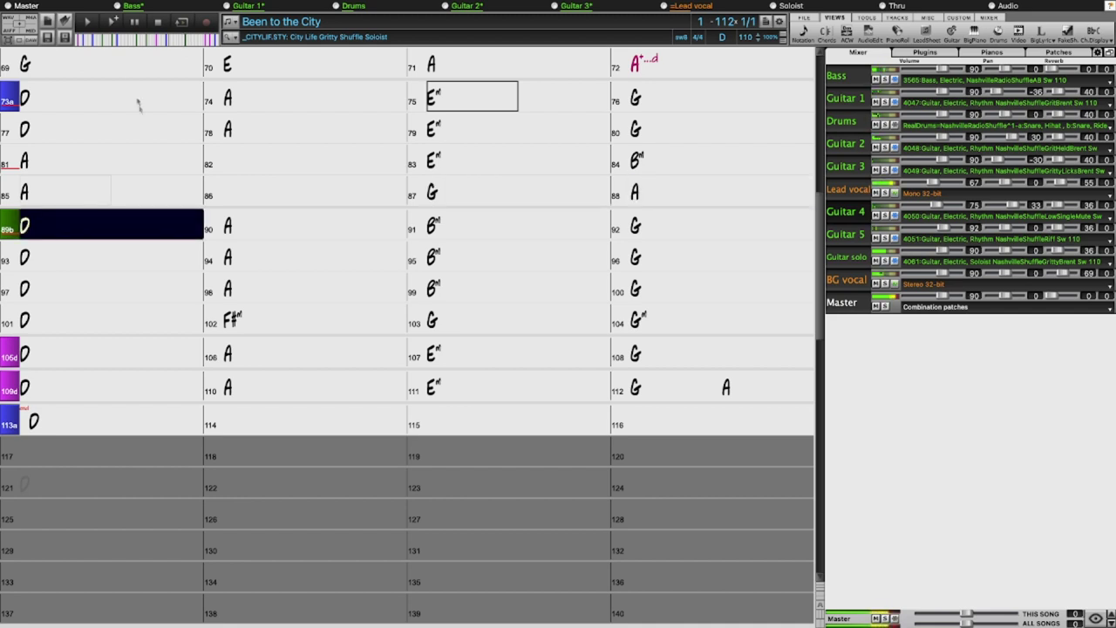
pyautogui.click(157, 21)
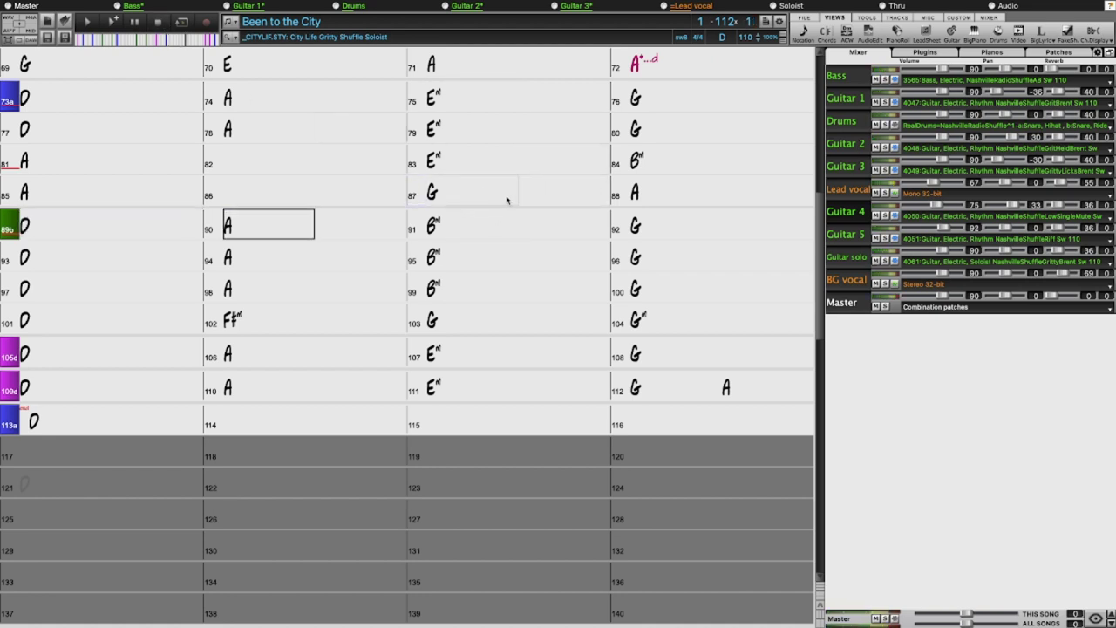
# Play the song from bar 86, soloing the Drums track briefly to check it before restoring the full mix, and stop playback
pyautogui.click(244, 194)
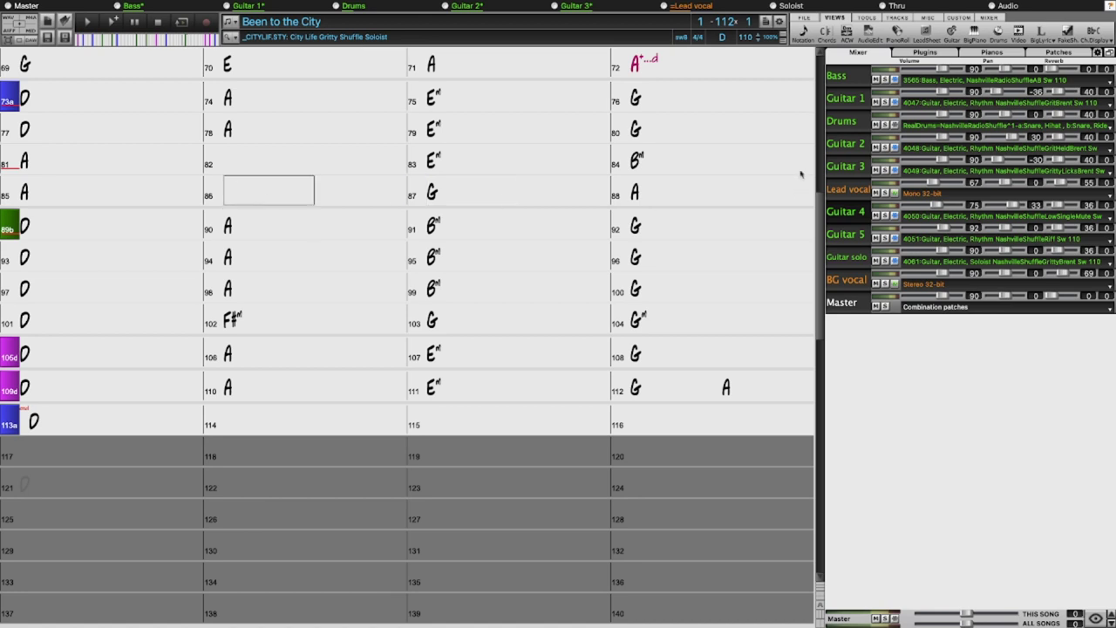
pyautogui.press('space')
pyautogui.click(886, 125)
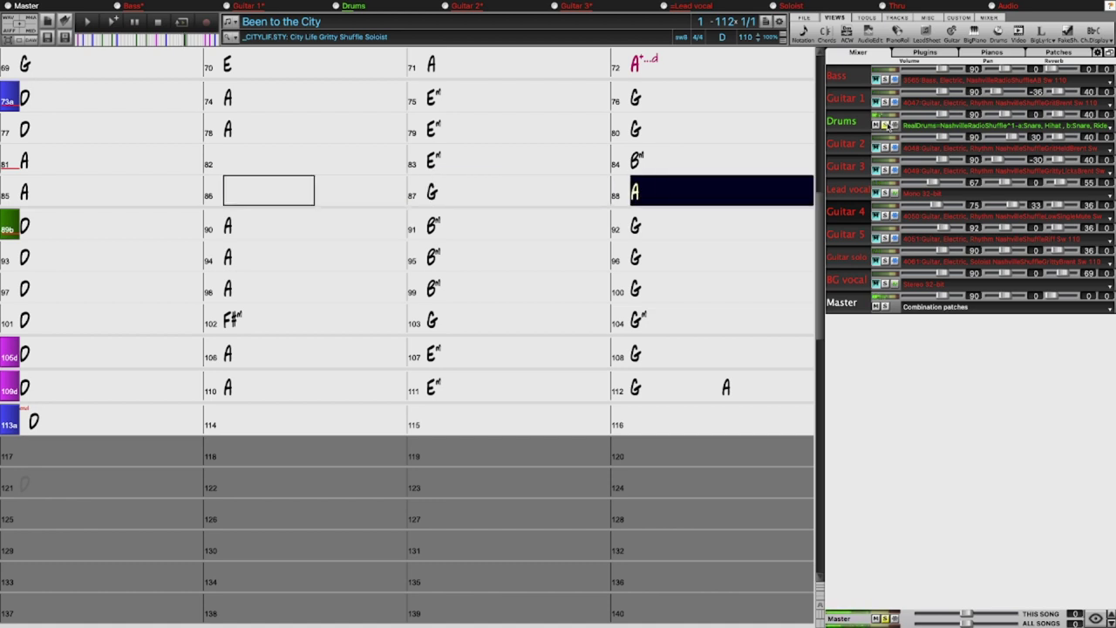
pyautogui.click(886, 125)
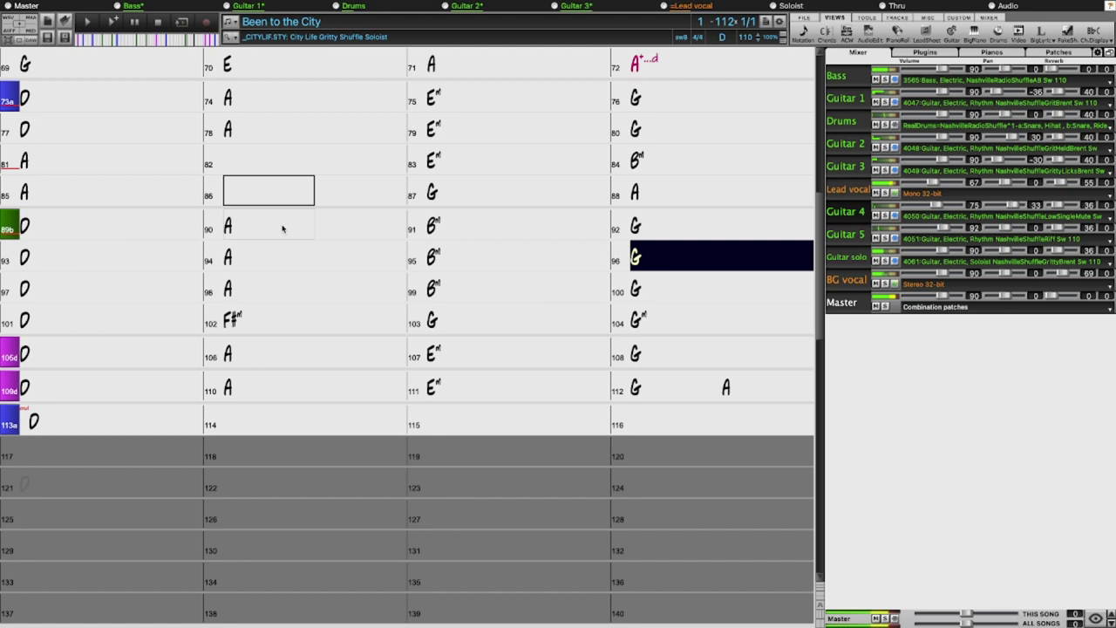
pyautogui.press('Escape')
# Raise Guitar 3's volume envelope from silence to 0 dB just before bar 89 in the audio editor
pyautogui.click(53, 232)
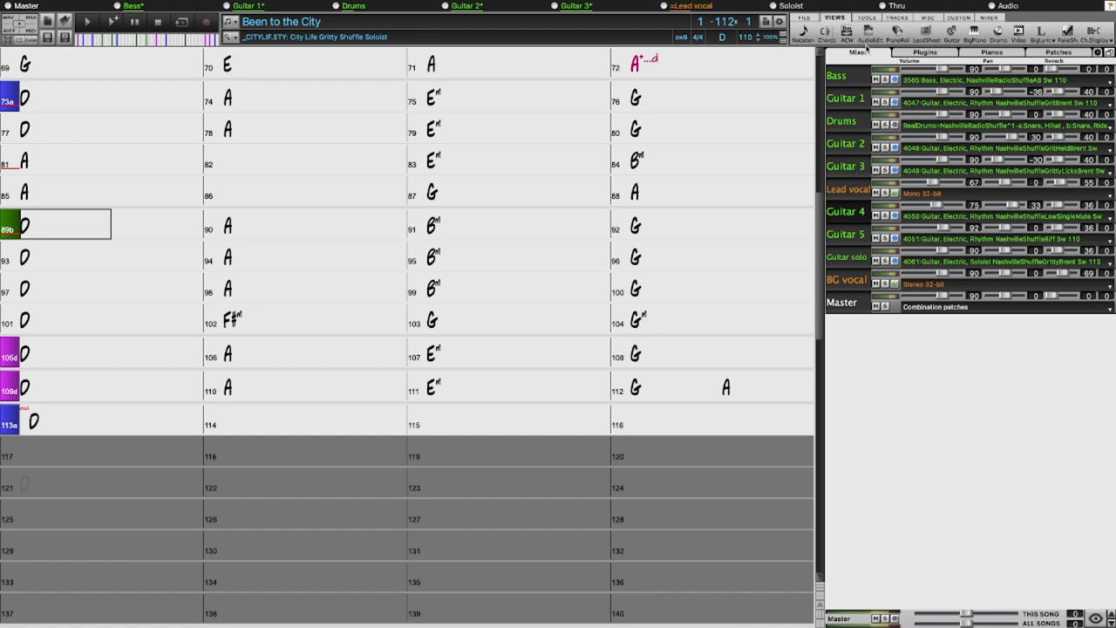
pyautogui.click(869, 35)
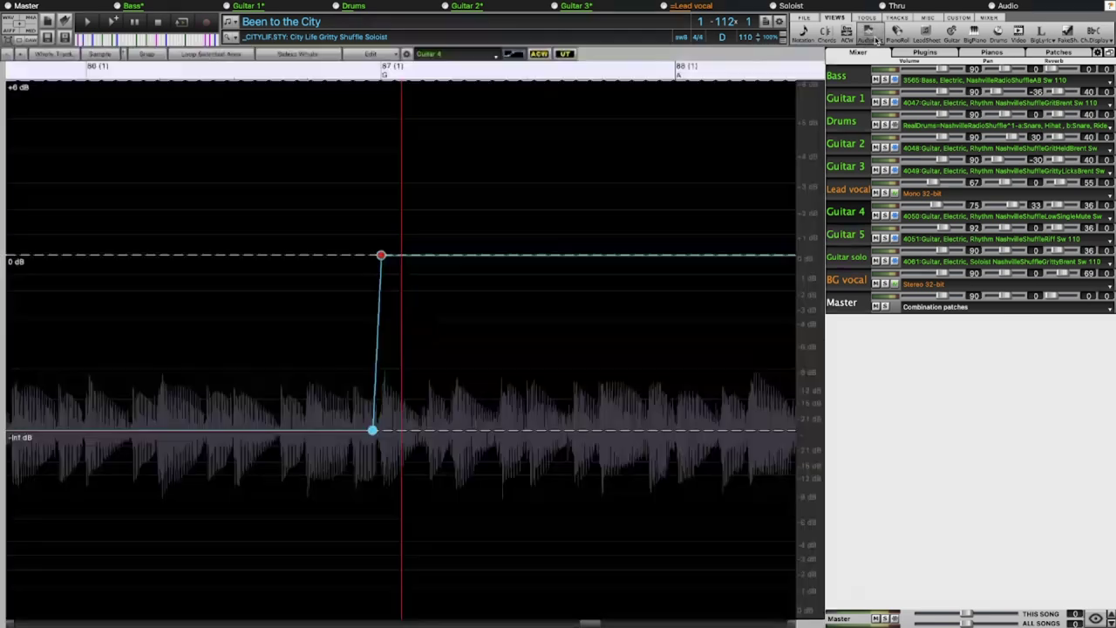
pyautogui.click(760, 314)
pyautogui.click(673, 309)
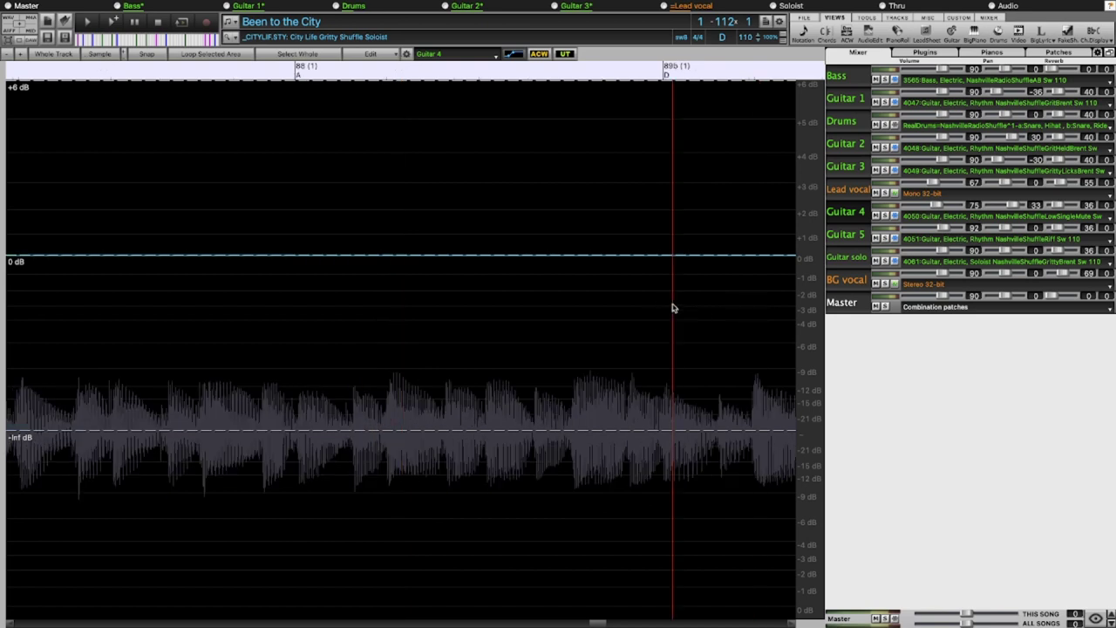
pyautogui.click(849, 98)
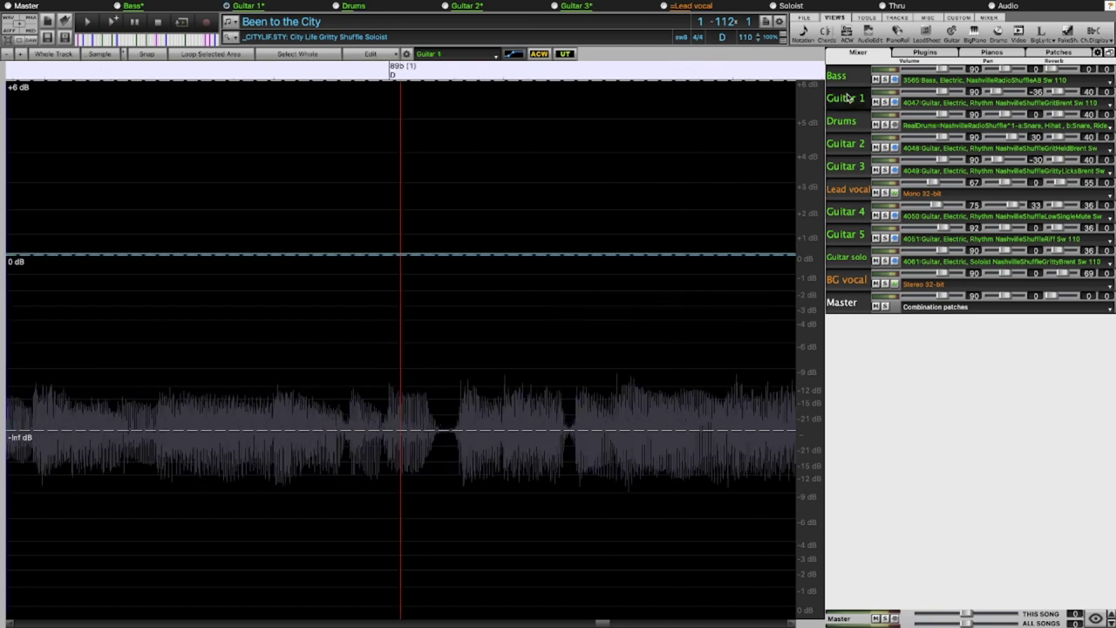
pyautogui.click(846, 145)
pyautogui.click(848, 171)
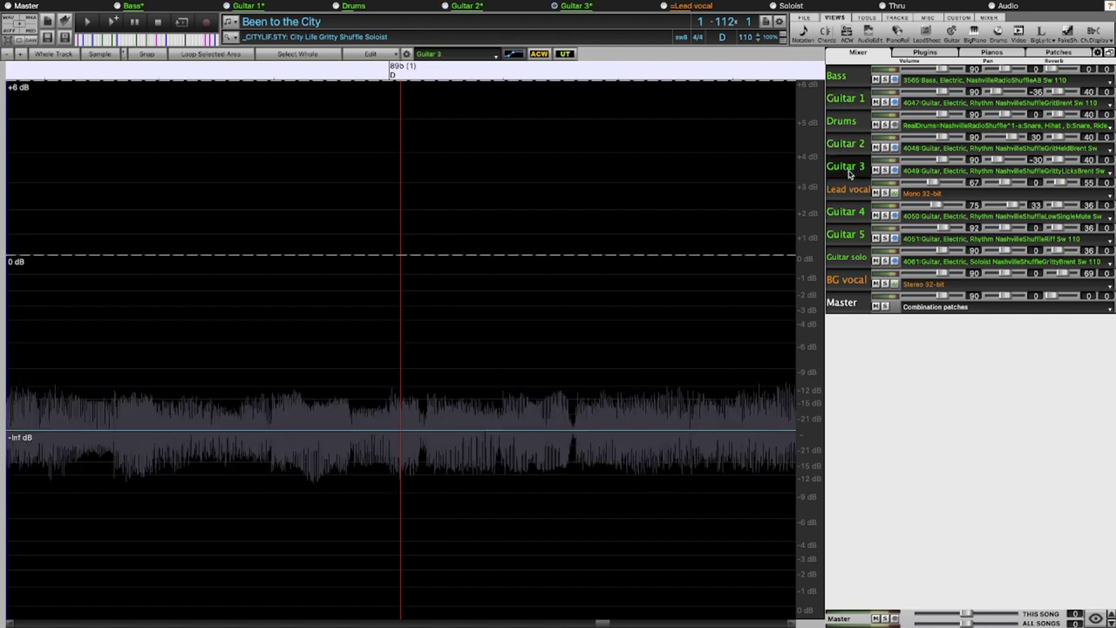
pyautogui.click(347, 431)
pyautogui.moveTo(352, 430); pyautogui.dragTo(354, 254)
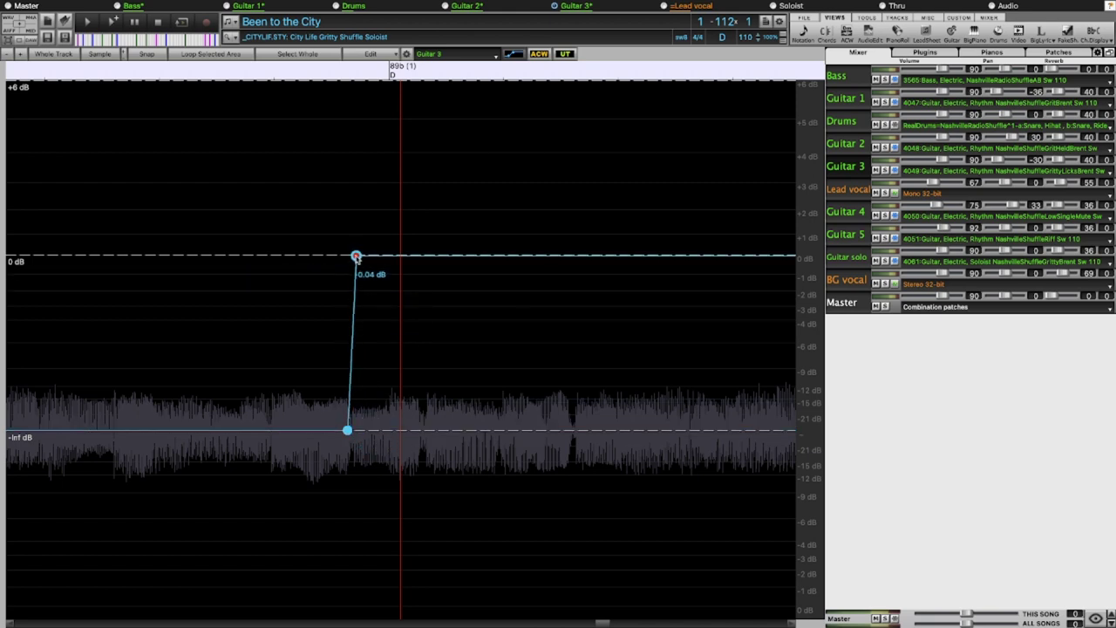
# Check the Guitar 4 and Guitar 5 volume envelopes around bar 89 and play the song from bar 87 on the chord sheet
pyautogui.click(859, 213)
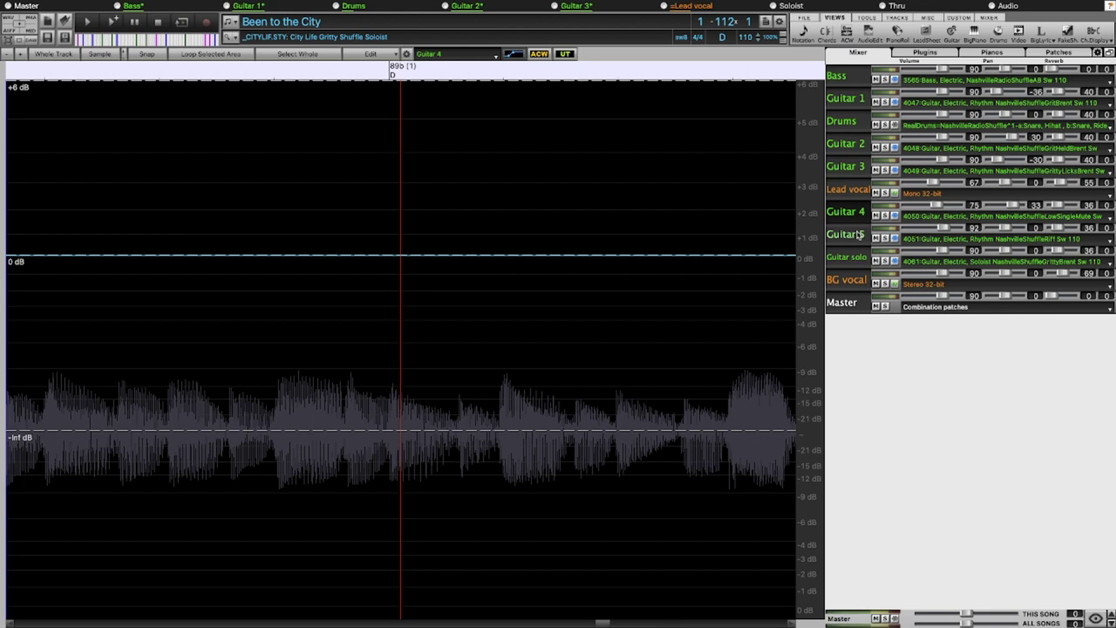
pyautogui.click(859, 235)
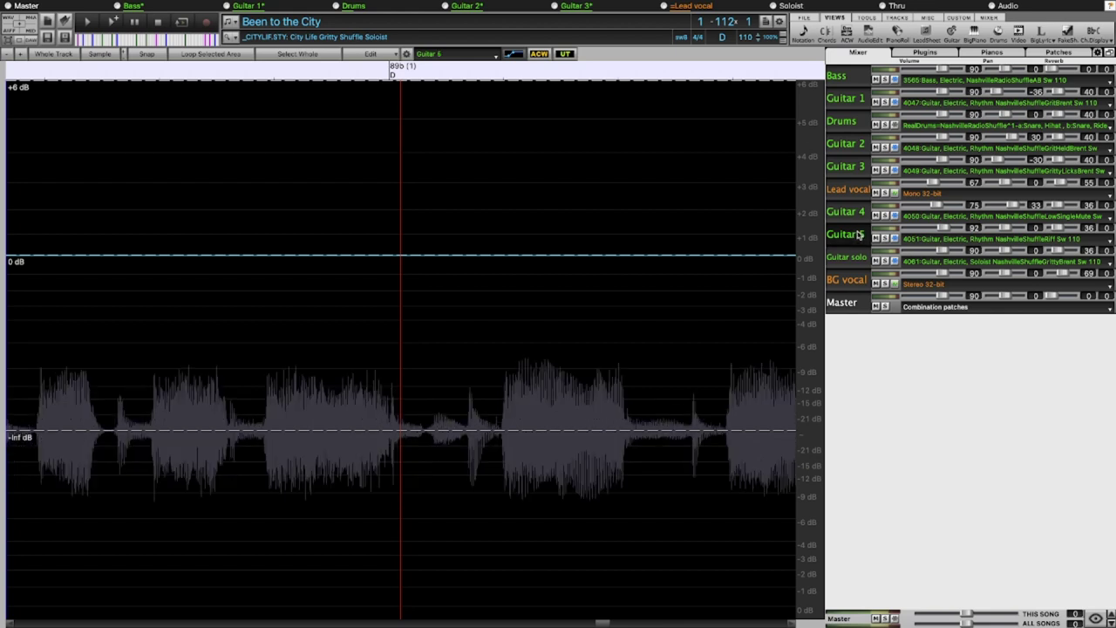
pyautogui.click(825, 33)
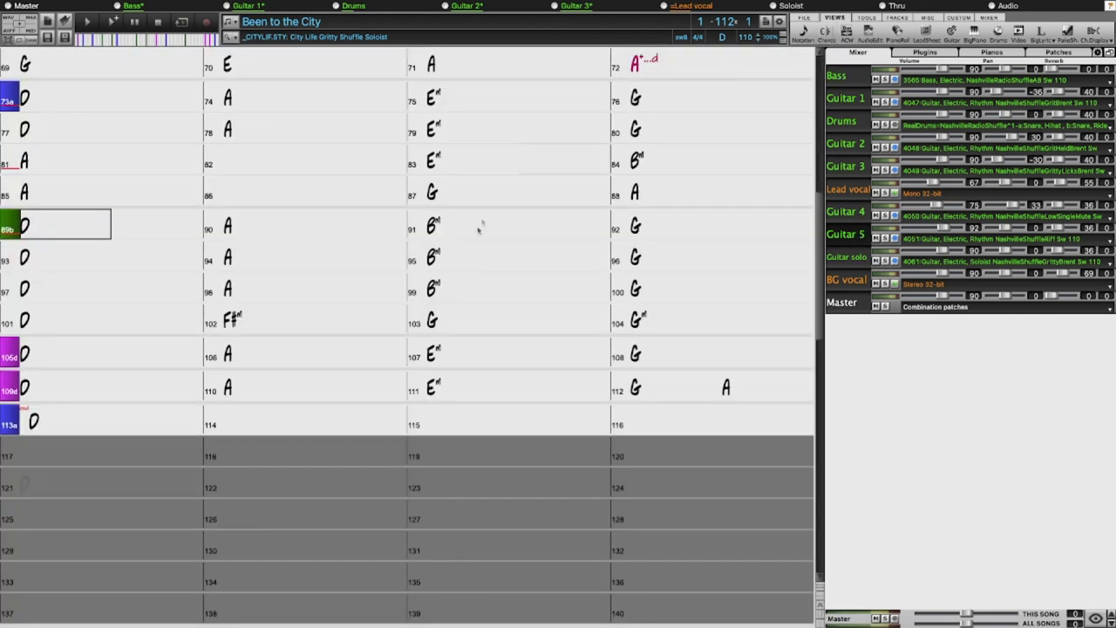
pyautogui.click(486, 192)
pyautogui.click(486, 192)
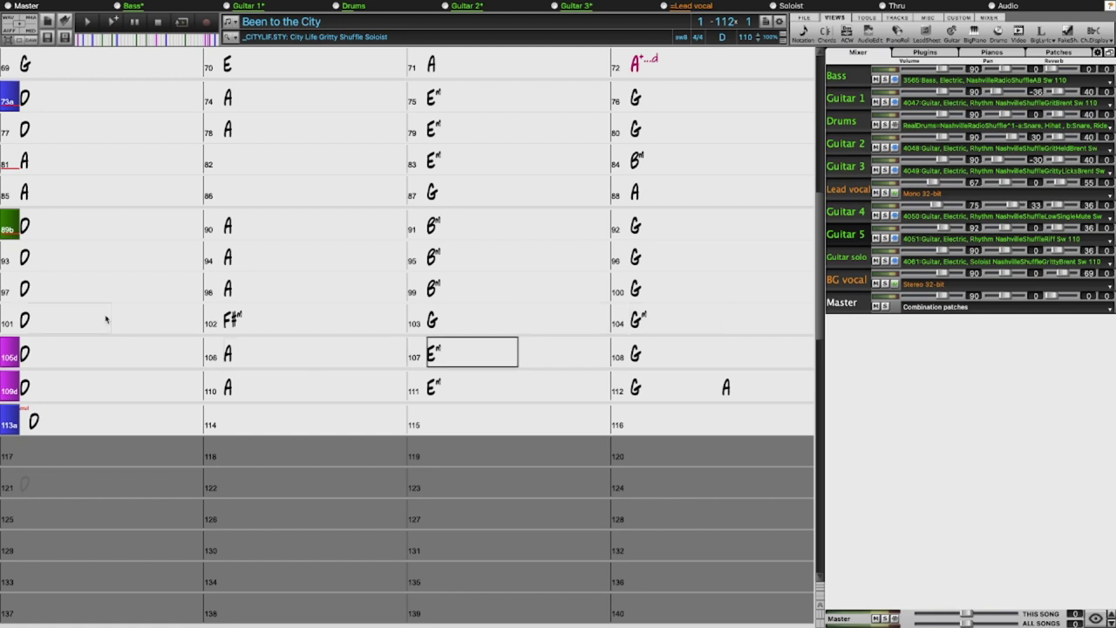
# Show the Utility#5 track in the mixer and filter its RealTracks choices by "vocal shuffle"
pyautogui.moveTo(30, 297); pyautogui.dragTo(774, 317)
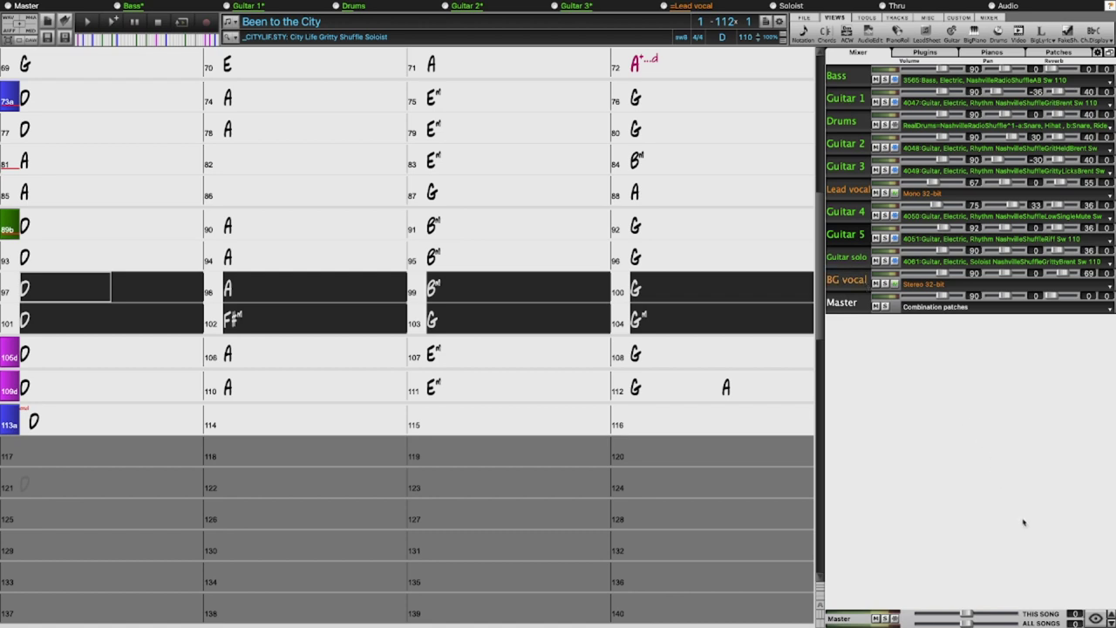
pyautogui.click(1096, 617)
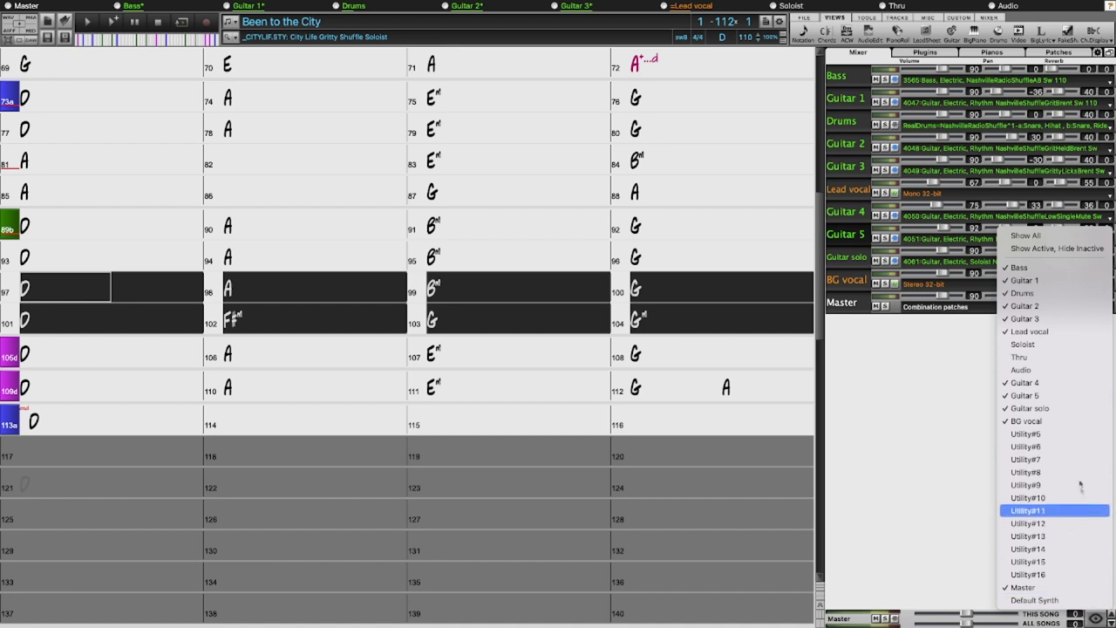
pyautogui.click(1061, 435)
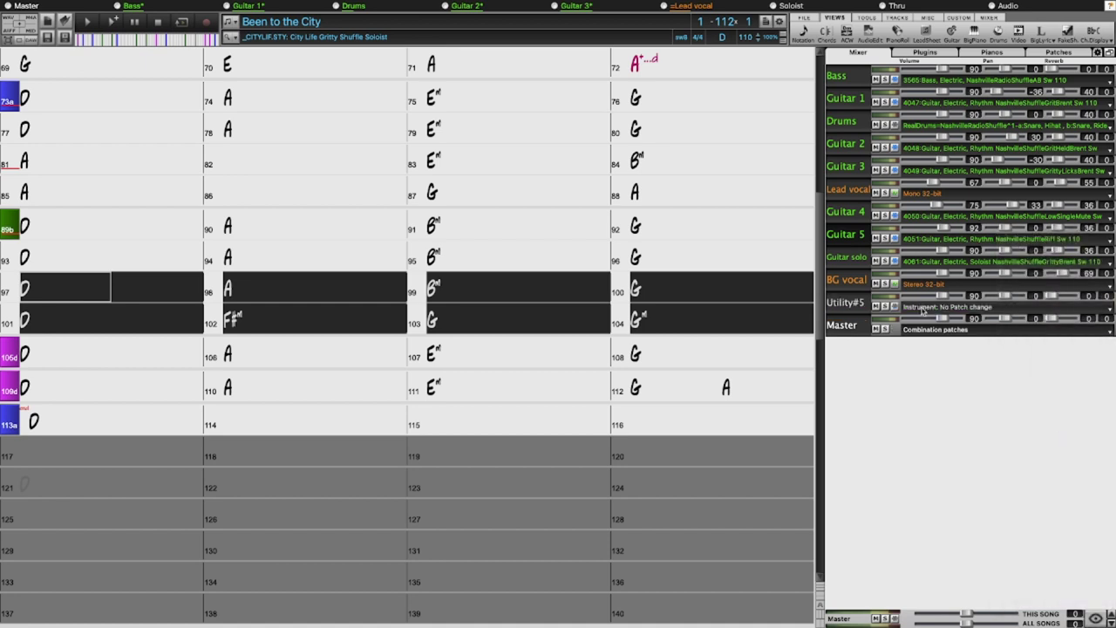
pyautogui.click(923, 308)
pyautogui.moveTo(940, 365)
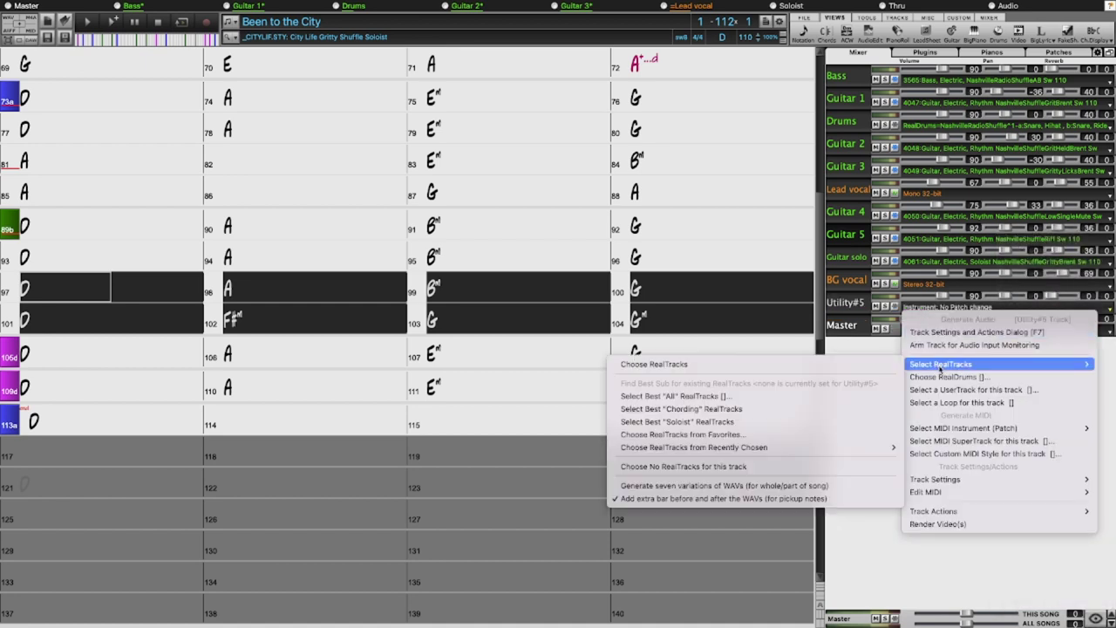
pyautogui.click(811, 363)
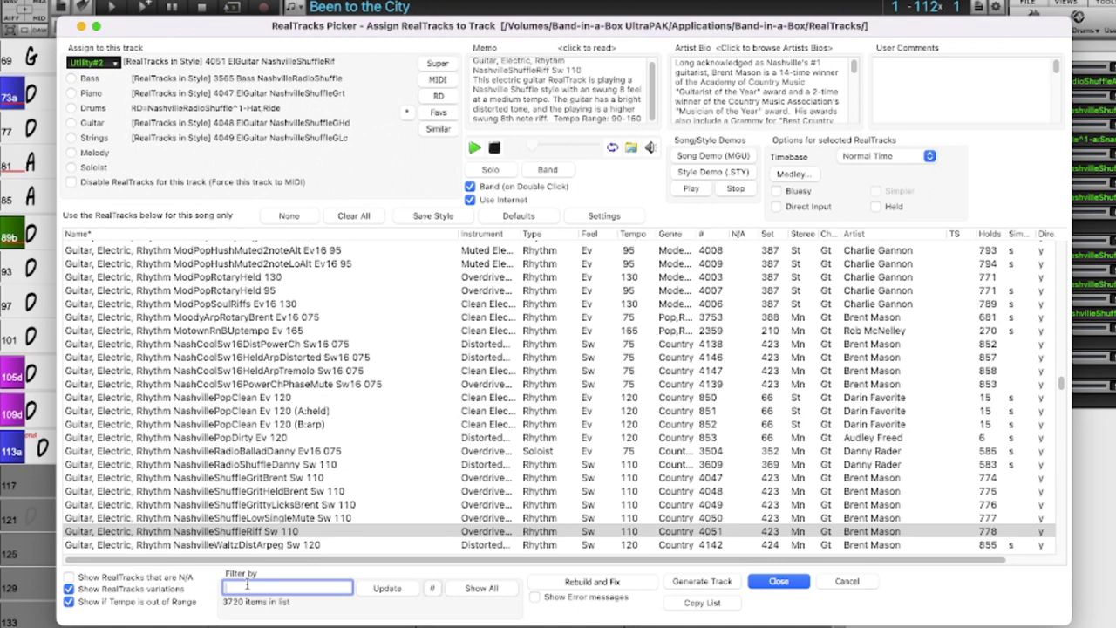
pyautogui.write('vocal shuffle')
pyautogui.press('Return')
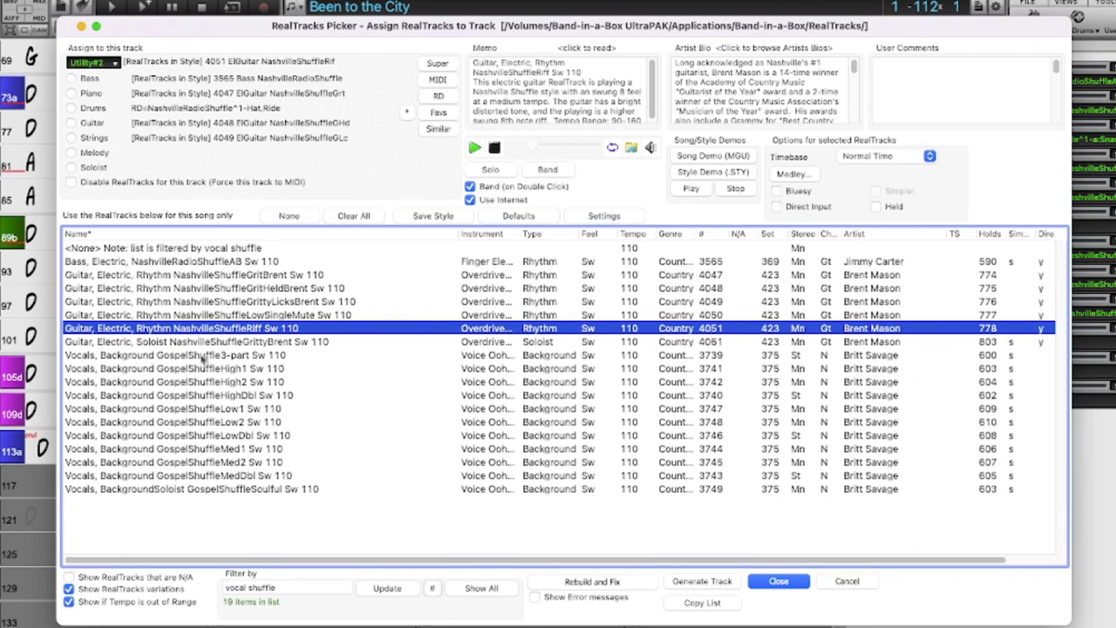
# Compare the 3-part, high, low and medium GospelShuffle background vocal RealTracks
pyautogui.click(271, 356)
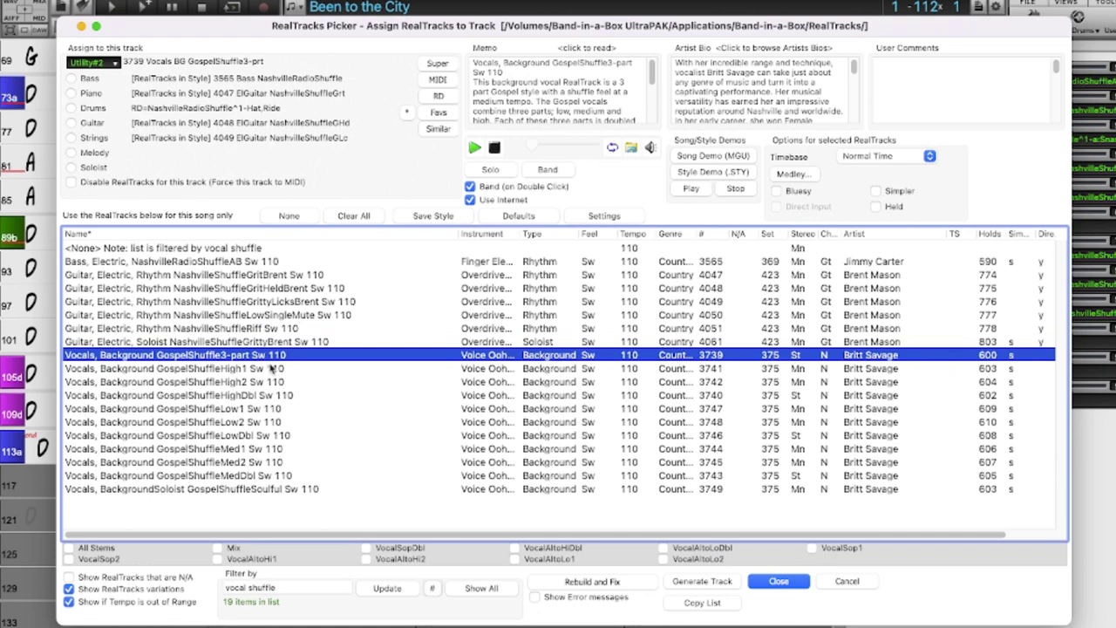
pyautogui.click(275, 368)
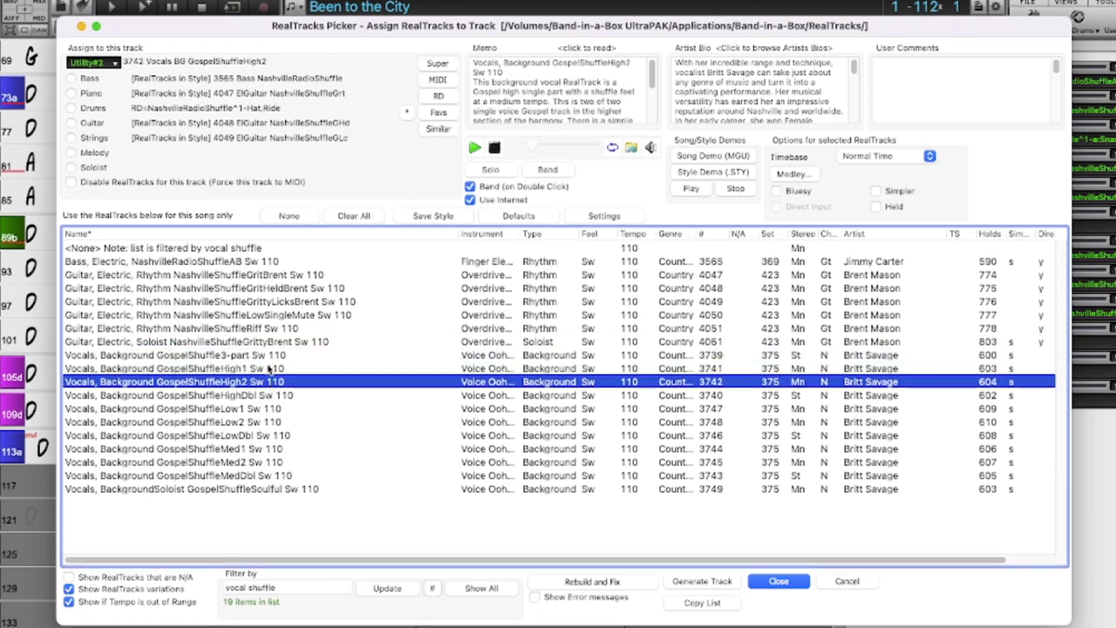
pyautogui.click(271, 382)
pyautogui.click(270, 396)
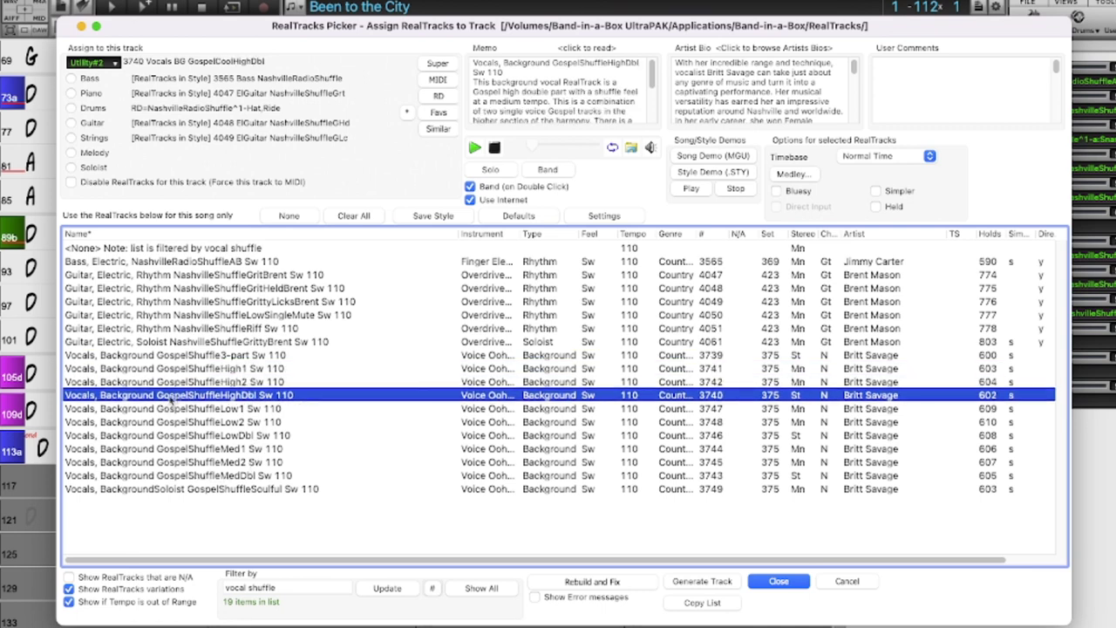
pyautogui.click(218, 355)
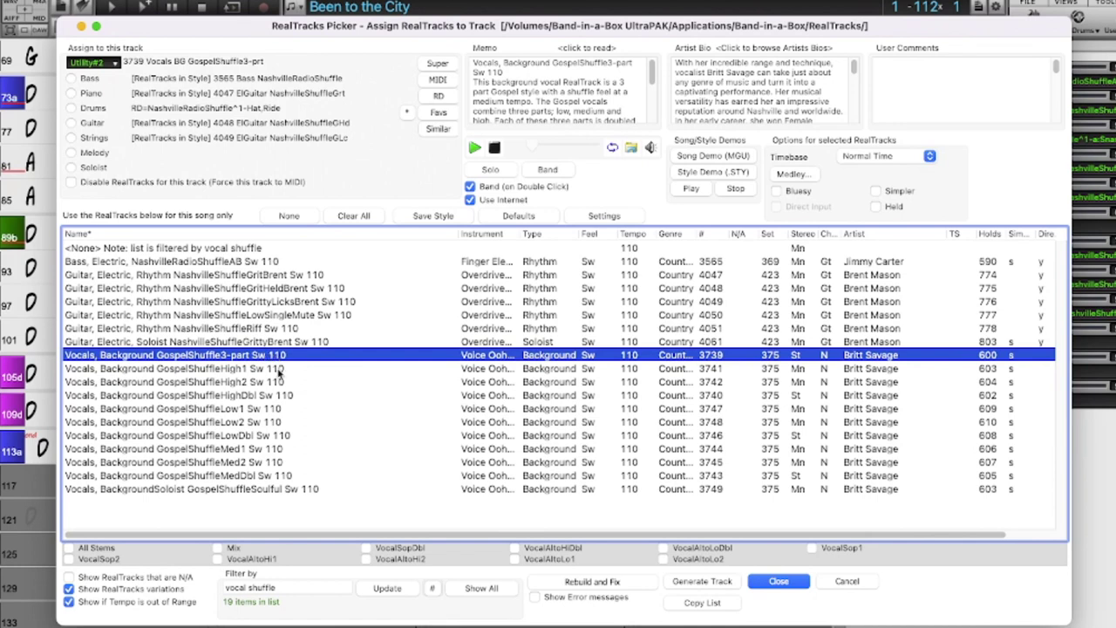
pyautogui.click(279, 369)
pyautogui.click(280, 382)
pyautogui.click(280, 395)
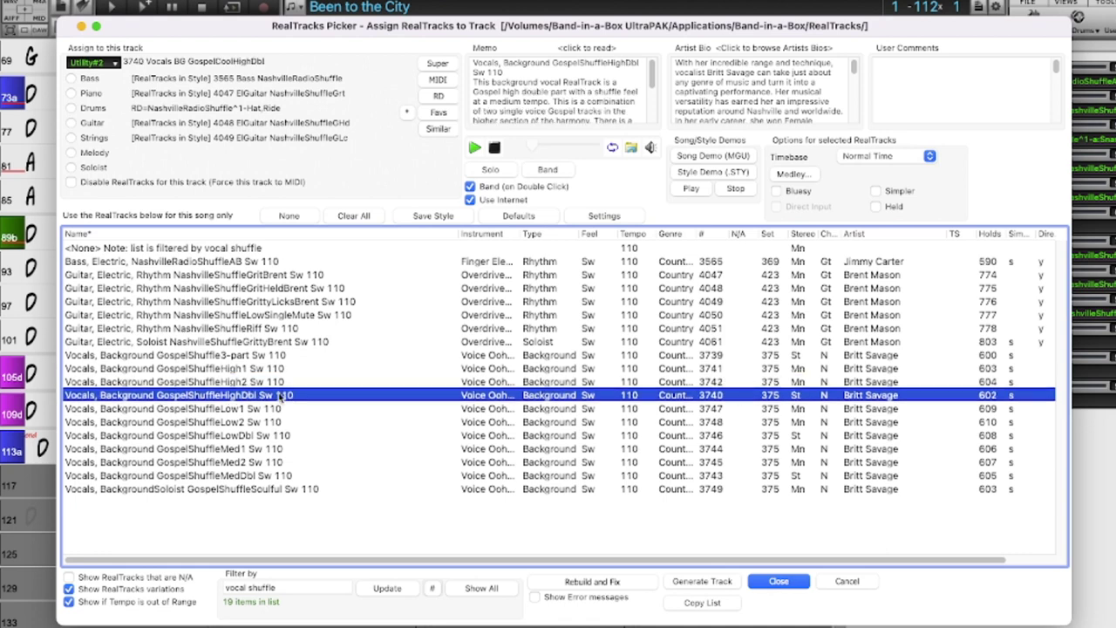
pyautogui.click(276, 409)
pyautogui.click(277, 422)
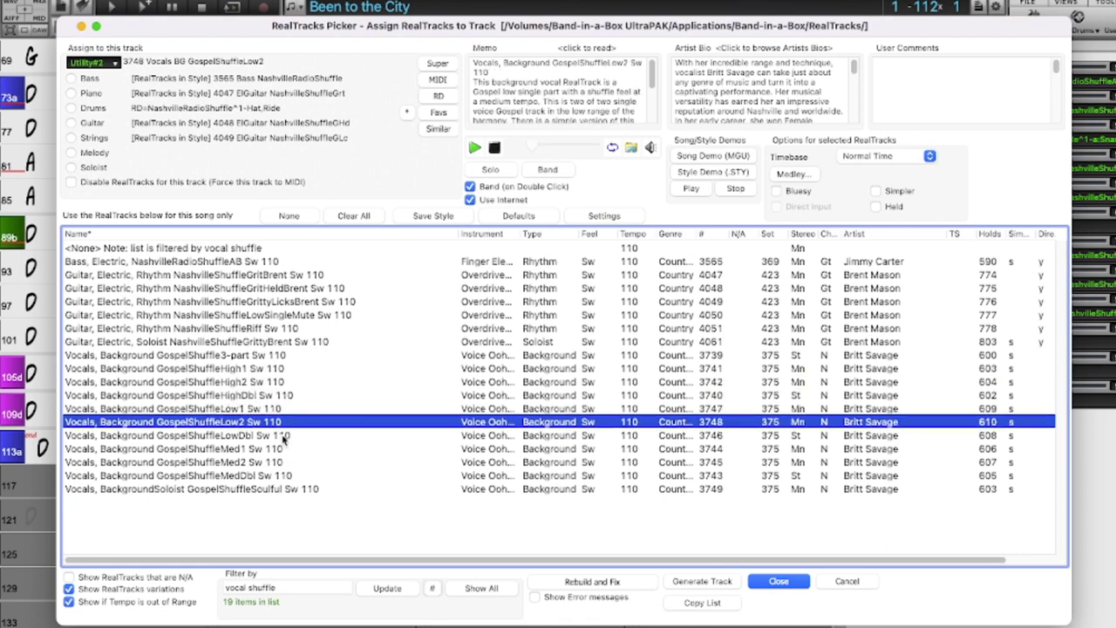
pyautogui.click(281, 435)
pyautogui.click(280, 448)
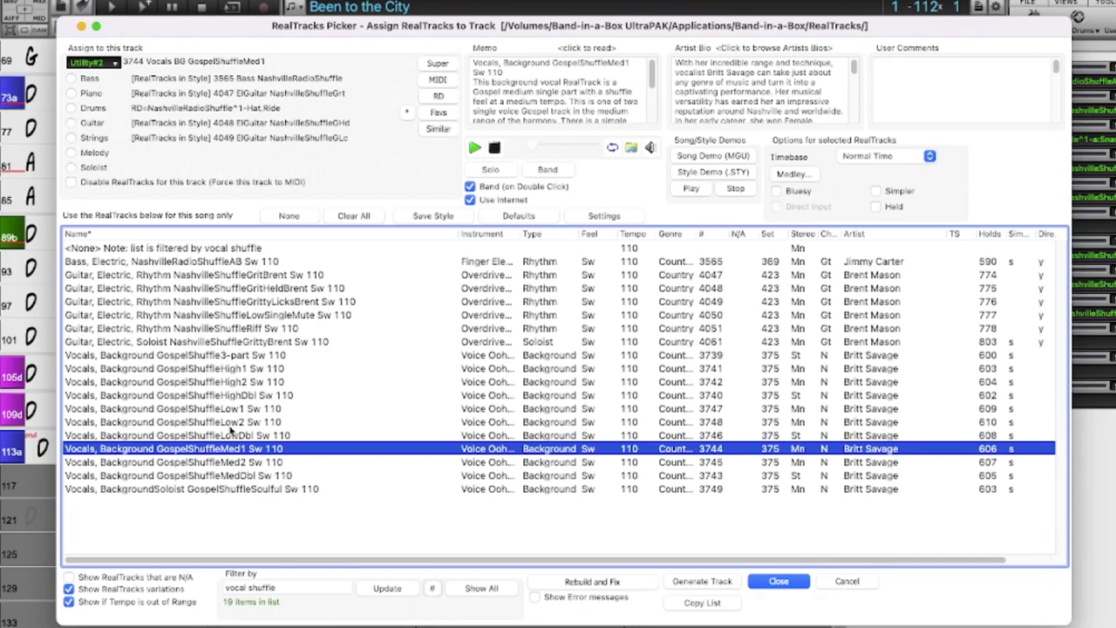
# Assign the GospelShuffle3-part background vocals with the VocalSopDbl, VocalAltoHiDbl and VocalAltoLoDbl stems
pyautogui.click(201, 356)
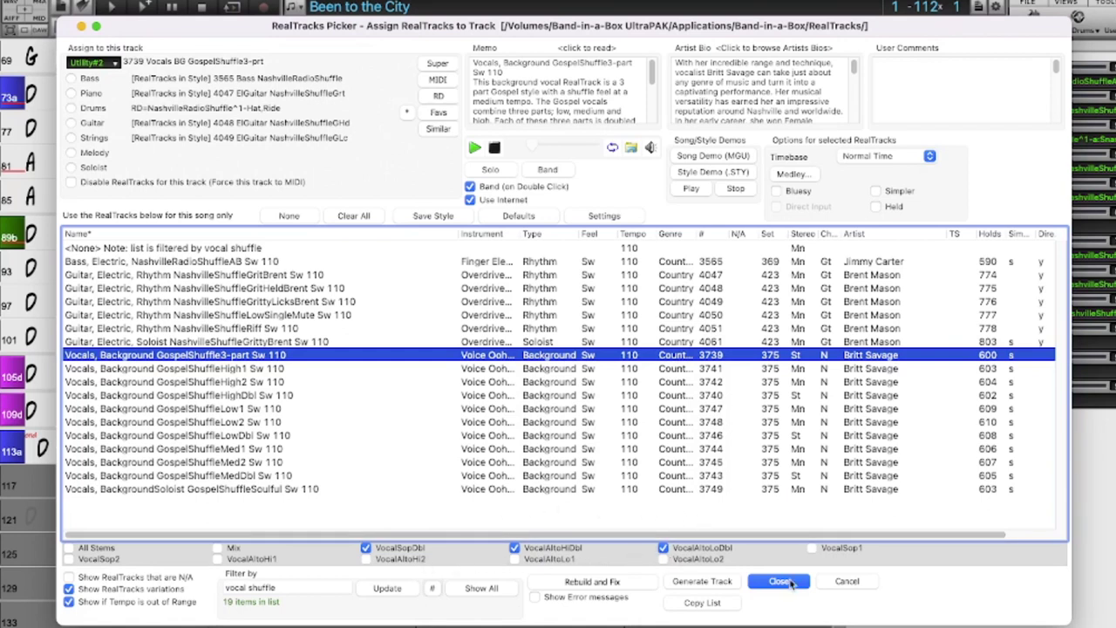
pyautogui.click(790, 583)
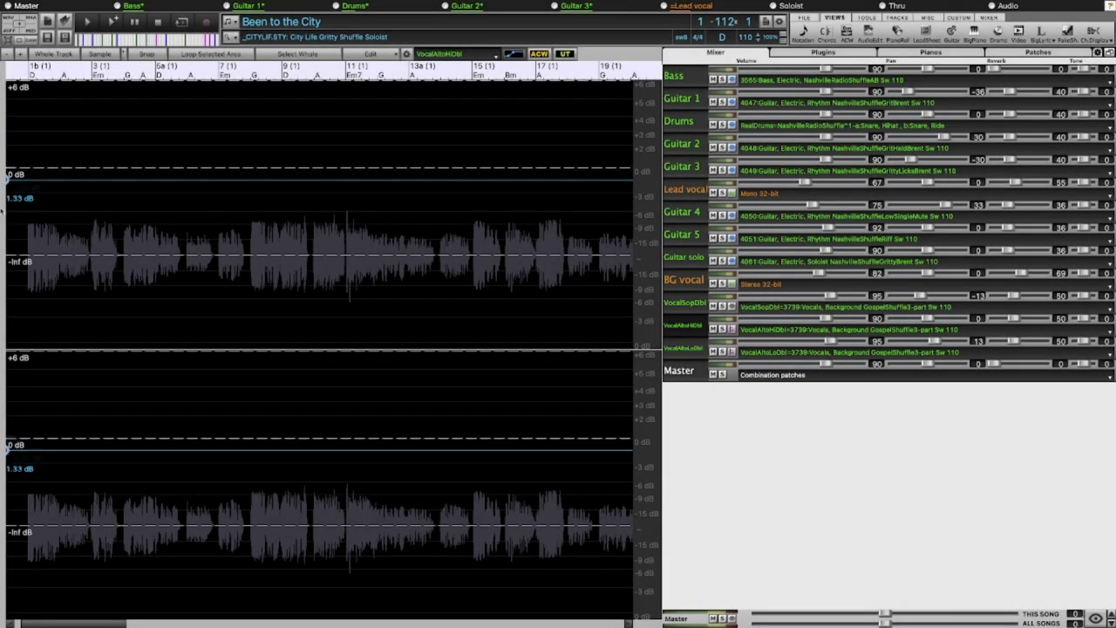
# Pull the VocalAltoHiDbl and VocalAltoLoDbl volume envelopes down to -Inf dB from the song's start and play the song to check
pyautogui.moveTo(2, 209); pyautogui.dragTo(3, 283)
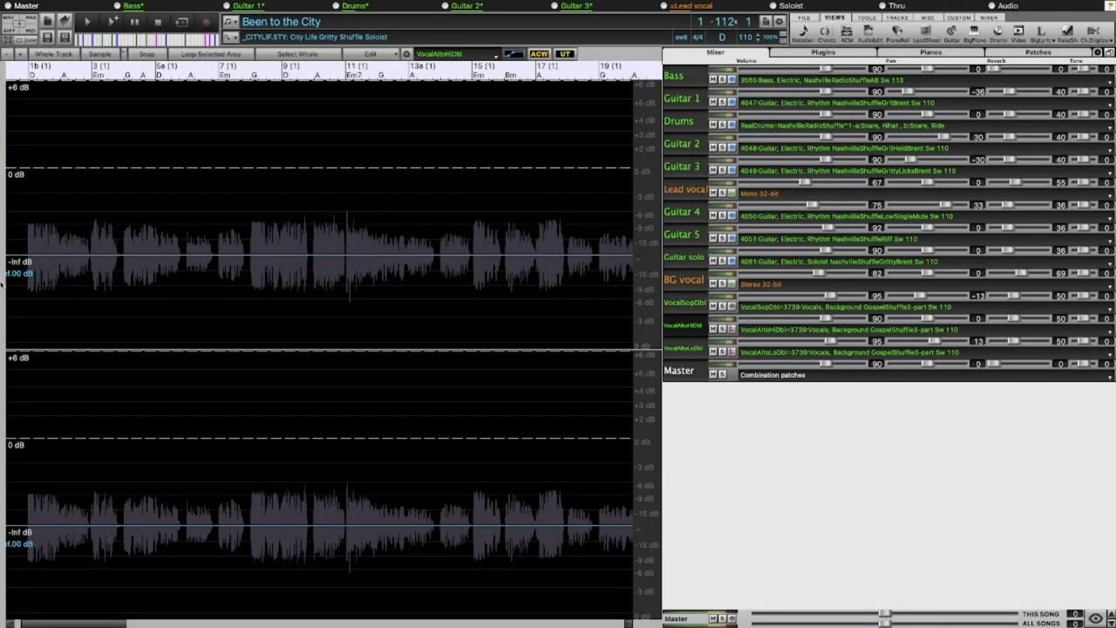
pyautogui.click(684, 348)
pyautogui.moveTo(9, 168); pyautogui.dragTo(3, 304)
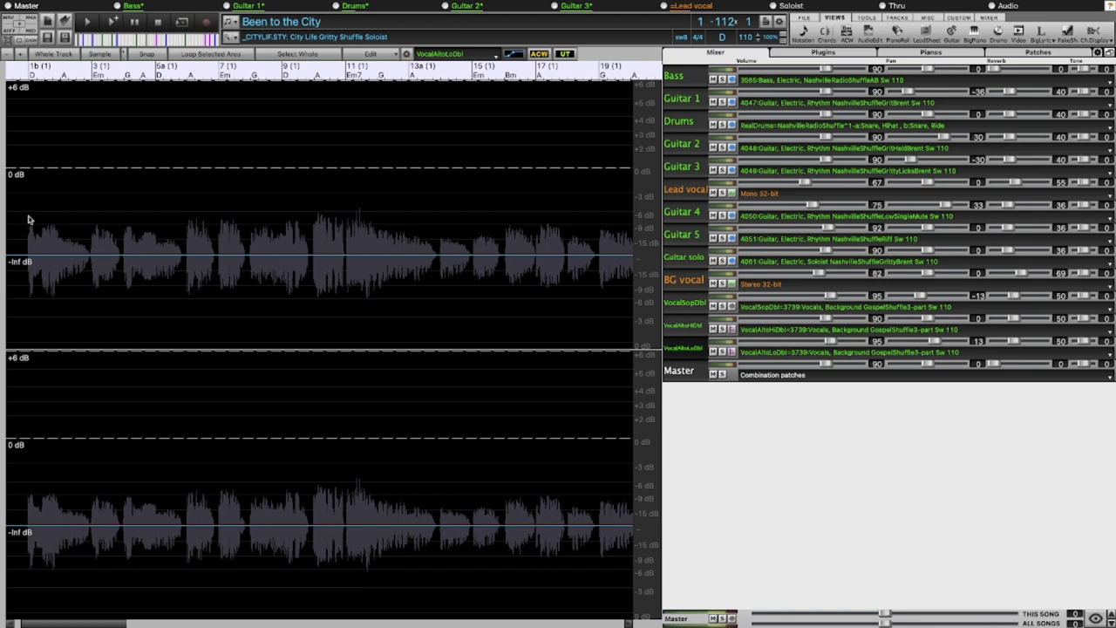
pyautogui.press('space')
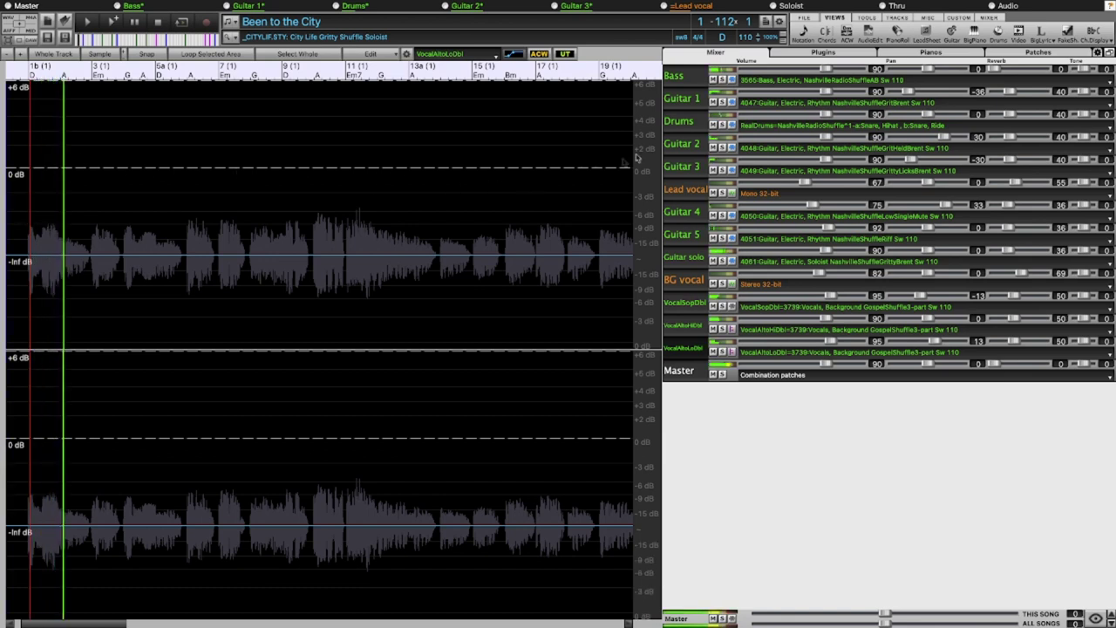
# Go to bar 97 on the chord sheet and raise VocalAltoLoDbl's volume envelope to 0 dB just before that bar
pyautogui.click(843, 35)
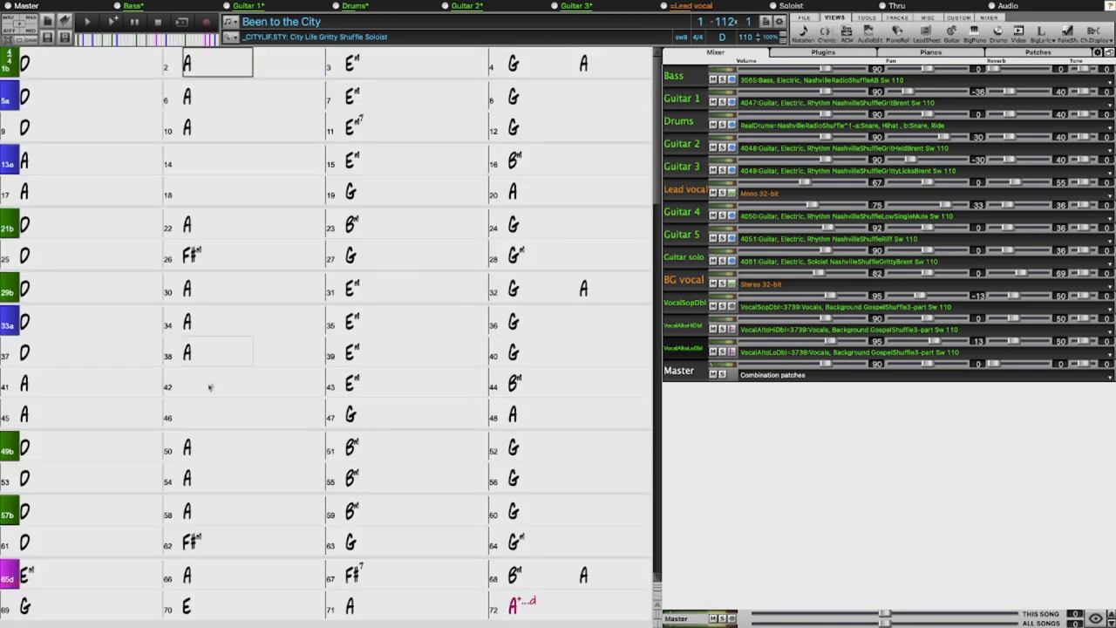
pyautogui.scroll(-11, 108, 457)
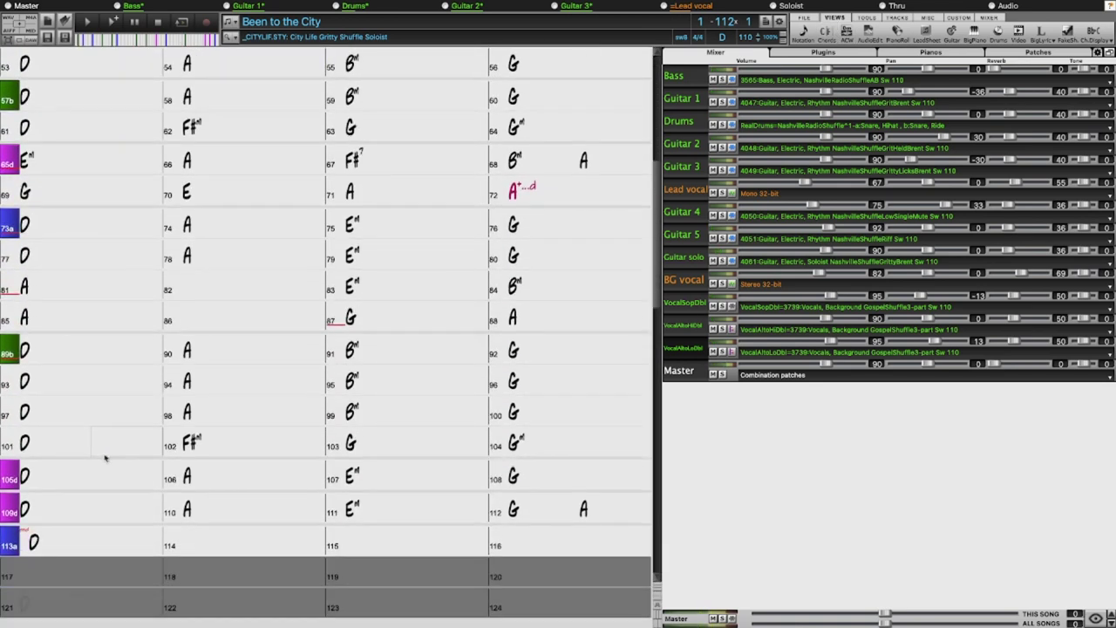
pyautogui.moveTo(45, 412); pyautogui.dragTo(235, 413)
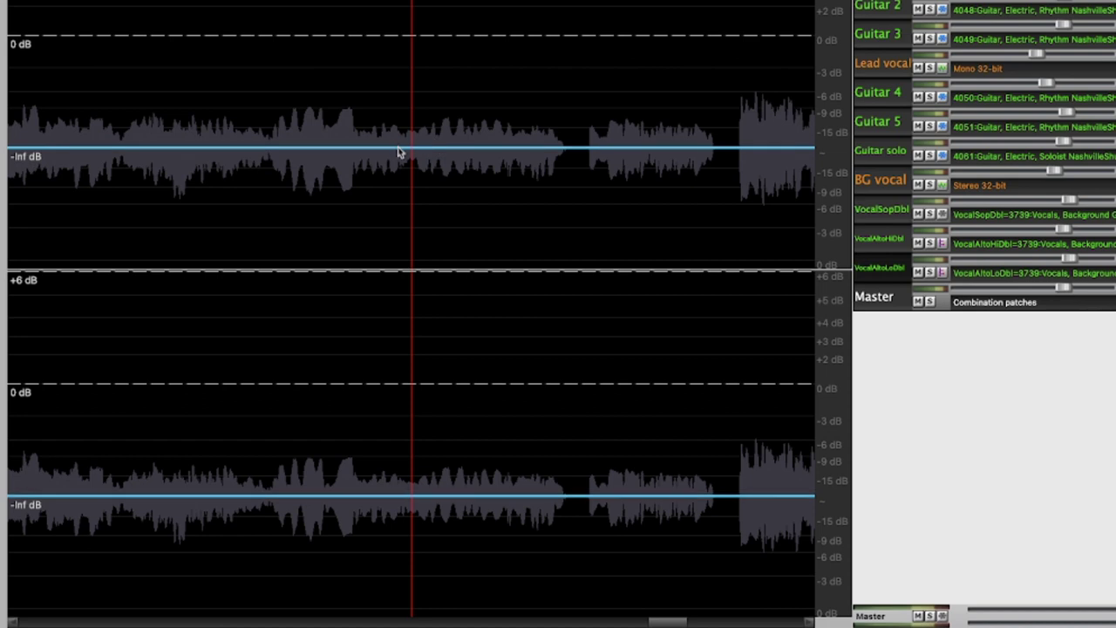
pyautogui.click(398, 147)
pyautogui.moveTo(413, 147); pyautogui.dragTo(416, 36)
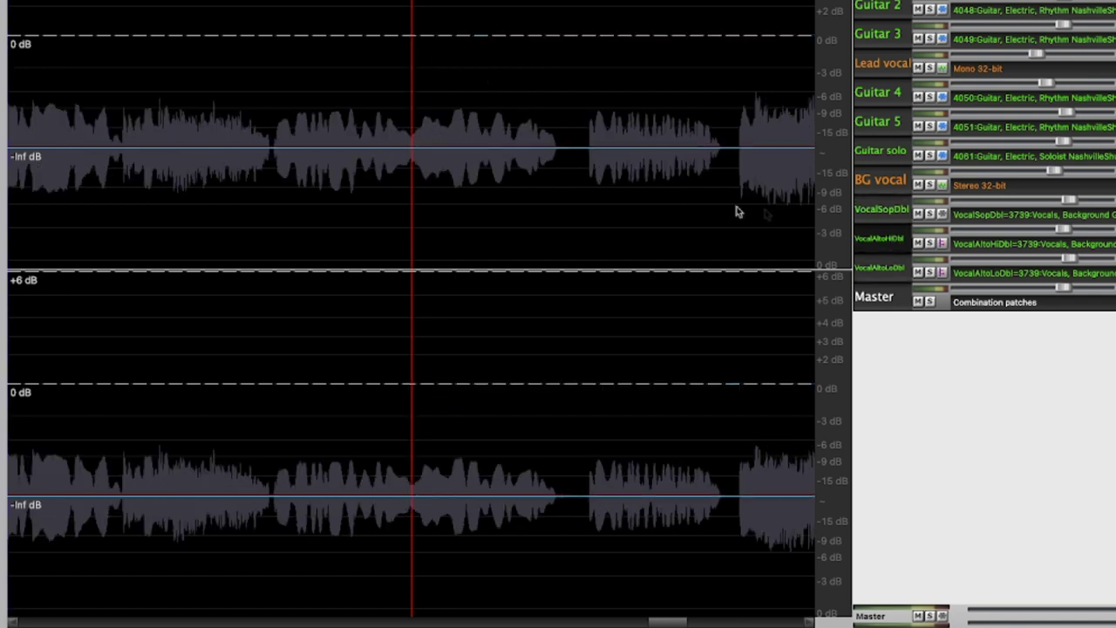
# Raise the VocalAltoHiDbl and VocalSopDbl volume envelopes to 0 dB just before bar 97
pyautogui.click(405, 148)
pyautogui.moveTo(412, 148); pyautogui.dragTo(412, 36)
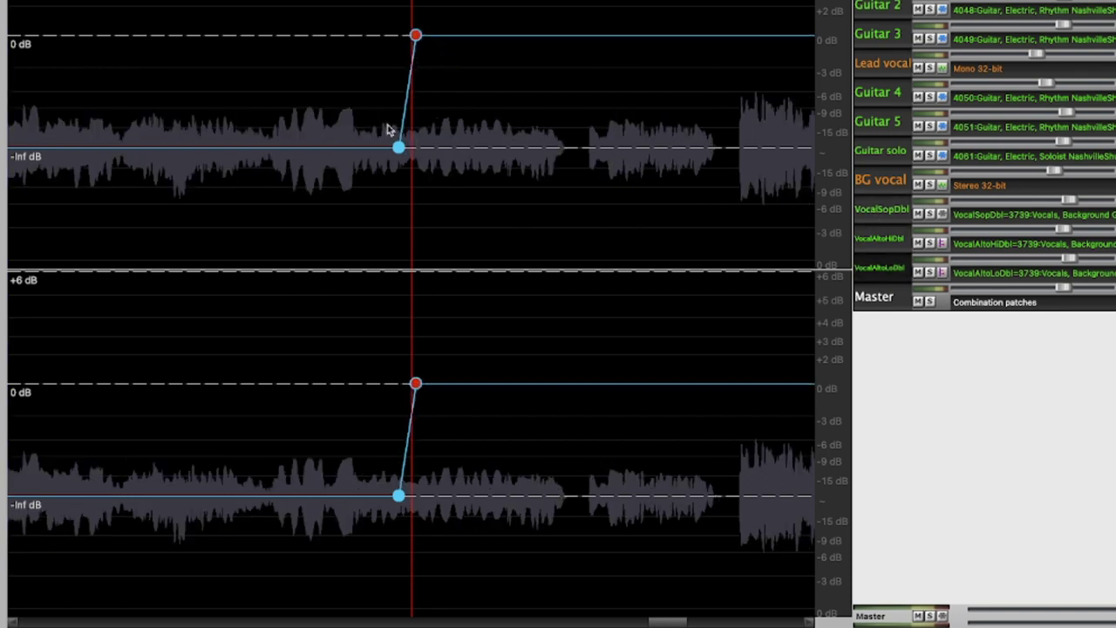
pyautogui.hotkey('ctrl', 'z')
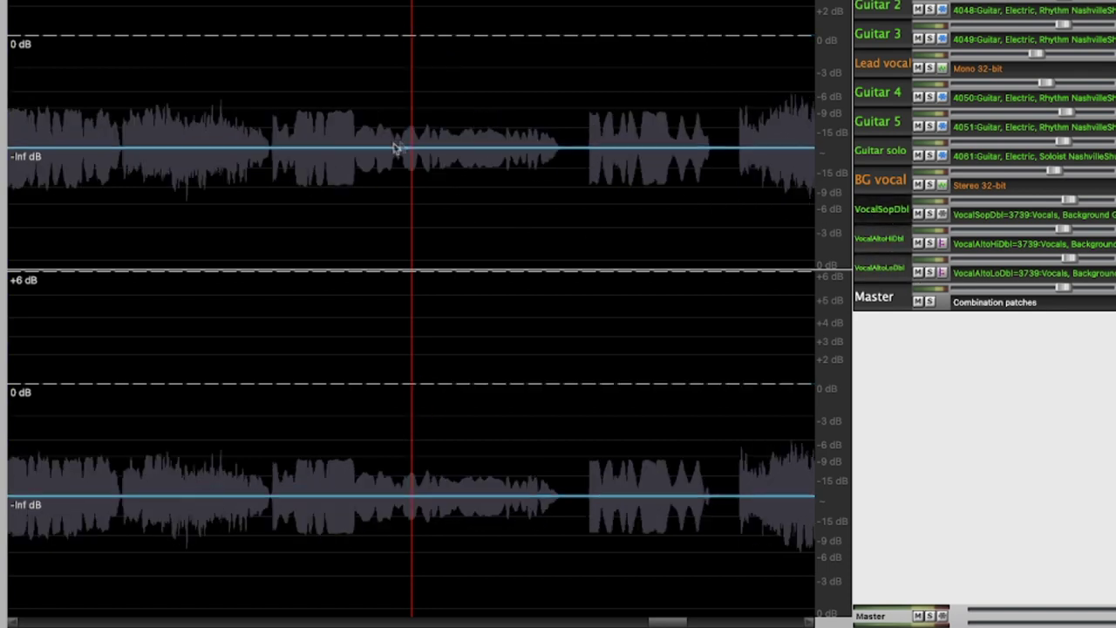
pyautogui.click(391, 149)
pyautogui.moveTo(399, 148); pyautogui.dragTo(405, 35)
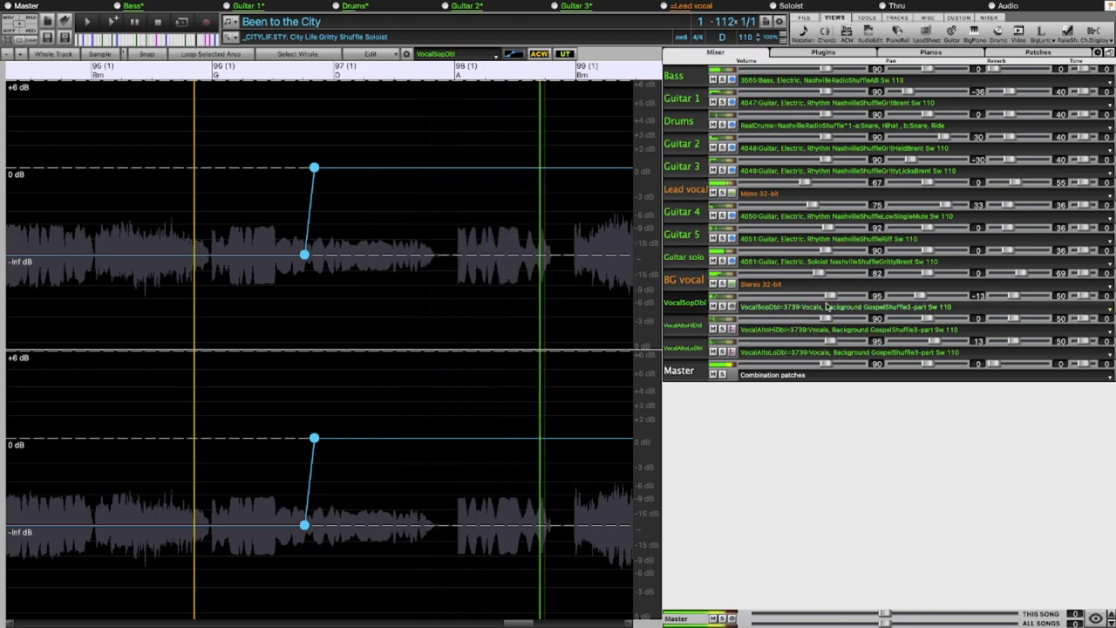
# Set the track volumes to 66 for VocalSopDbl, 71 for VocalAltoHiDbl and 67 for VocalAltoLoDbl
pyautogui.moveTo(826, 296); pyautogui.dragTo(820, 299)
pyautogui.scroll(-8, 820, 299)
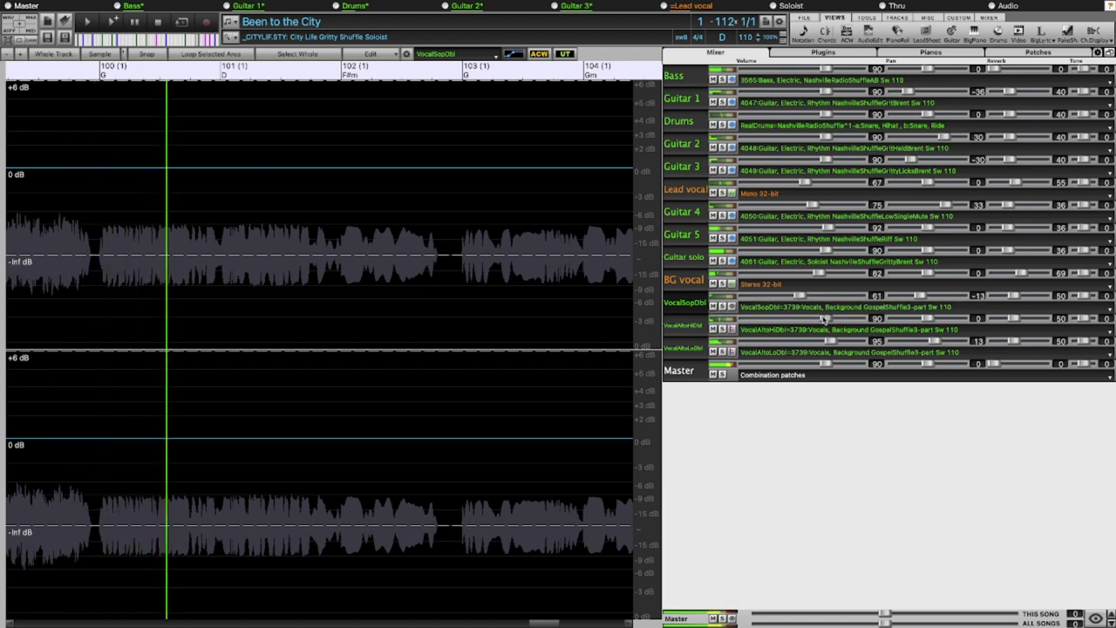
pyautogui.scroll(-6, 823, 319)
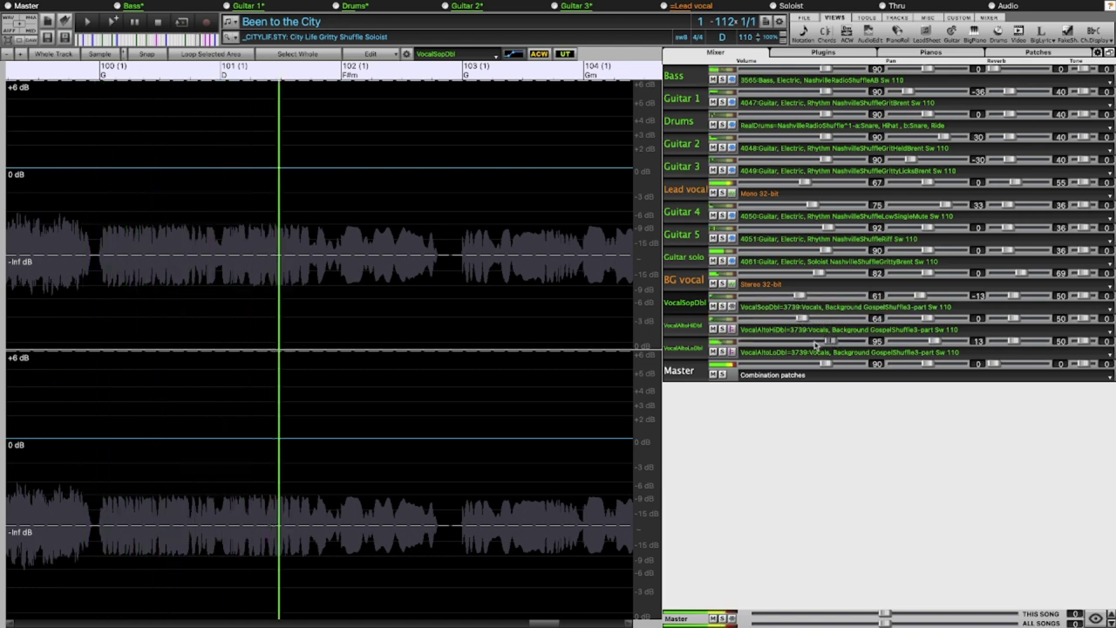
pyautogui.scroll(-5, 817, 343)
pyautogui.scroll(-3, 810, 342)
pyautogui.scroll(7, 802, 319)
pyautogui.scroll(5, 801, 297)
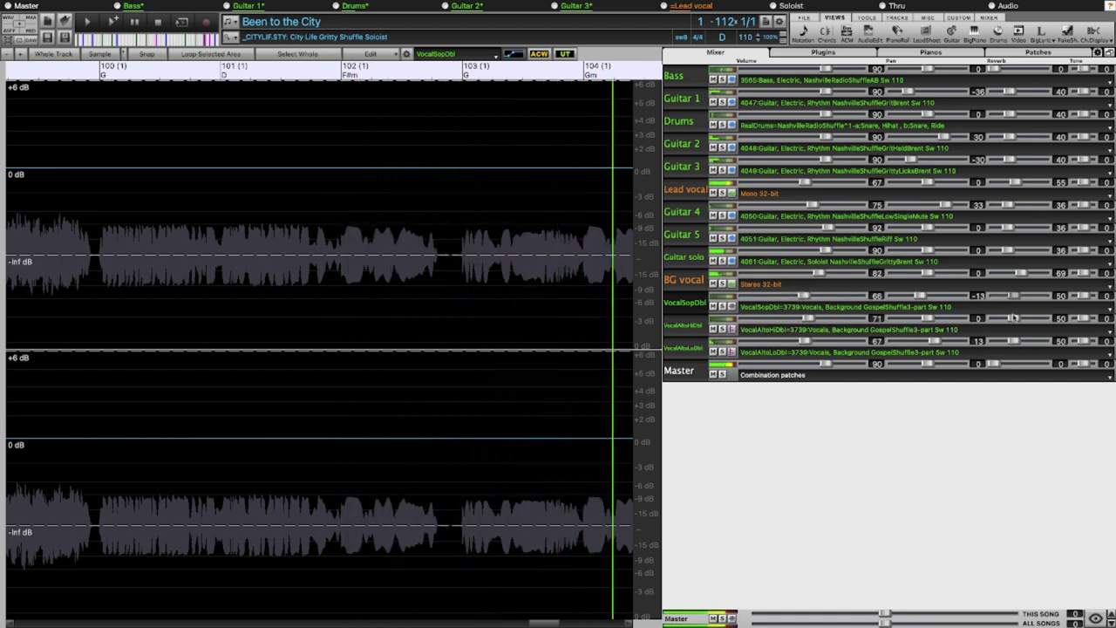
# Set VocalSopDbl's pan to -22 and reverb to 55, VocalAltoHiDbl's reverb to 58 and VocalAltoLoDbl's pan to 17
pyautogui.scroll(8, 1014, 318)
pyautogui.scroll(5, 1014, 295)
pyautogui.scroll(-9, 926, 296)
pyautogui.scroll(4, 935, 343)
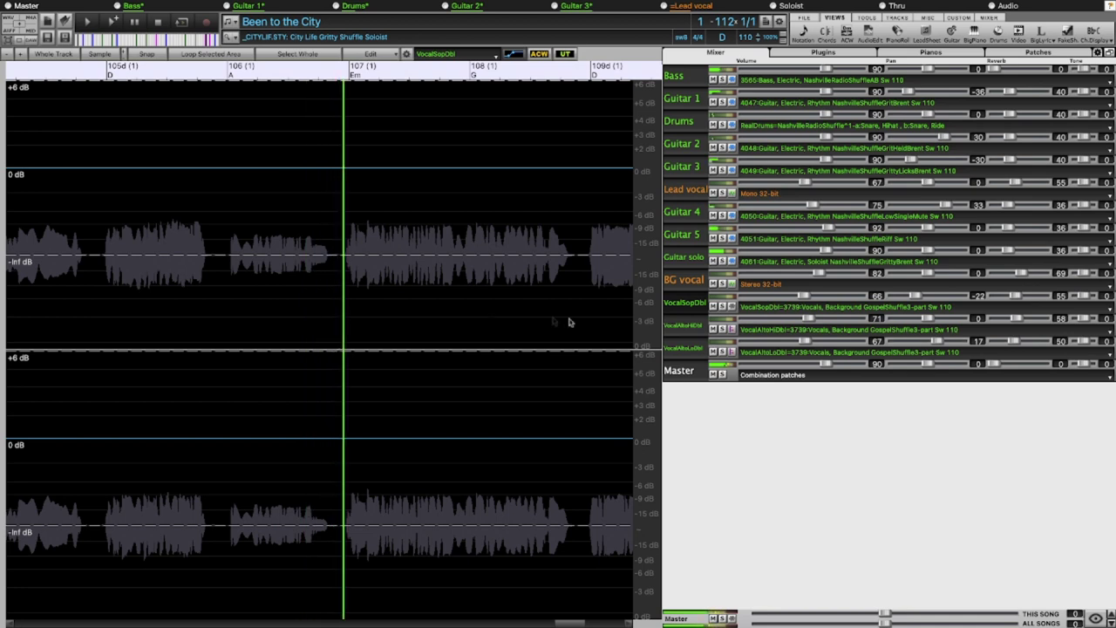
# Play the song from bar 94 to check the background vocals' entry at bar 97
pyautogui.scroll(-3, 381, 308)
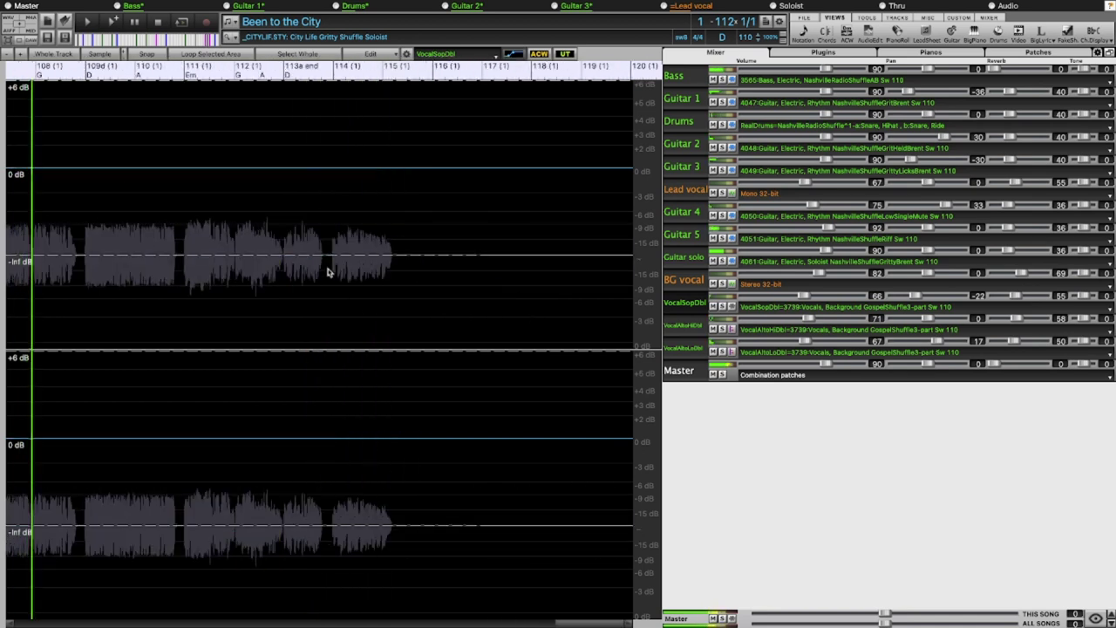
pyautogui.click(96, 276)
pyautogui.scroll(2, 103, 279)
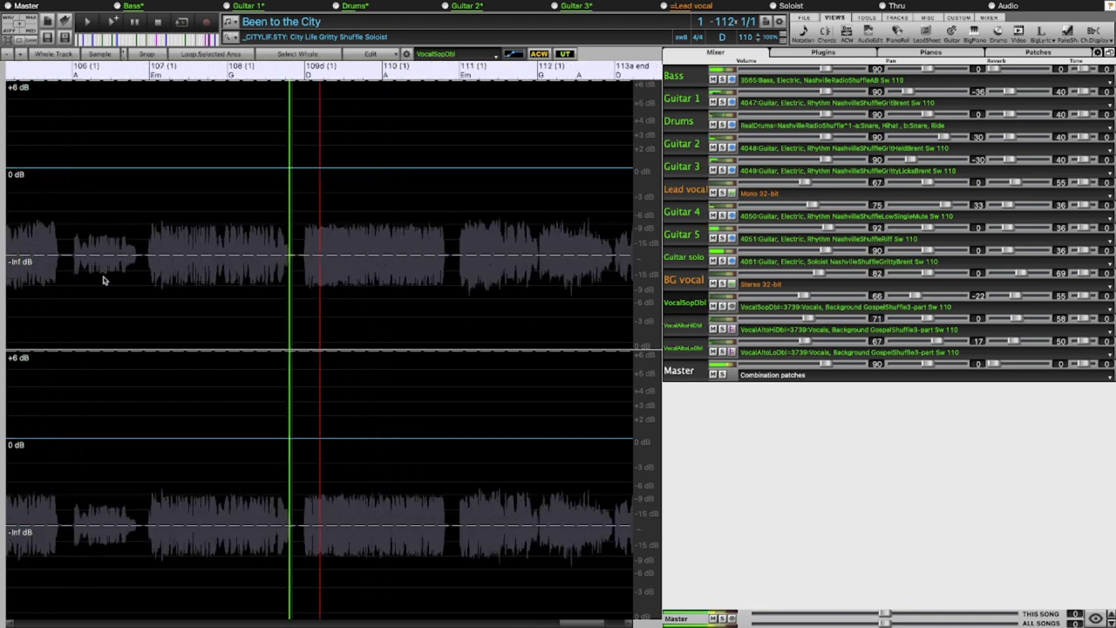
pyautogui.scroll(-4, 149, 285)
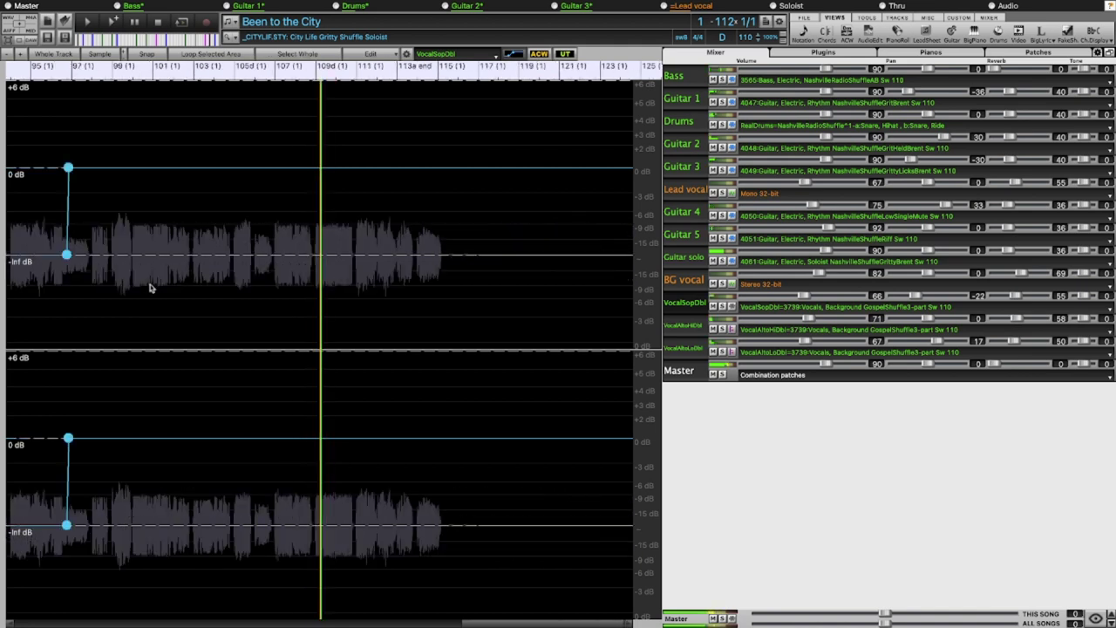
pyautogui.click(251, 270)
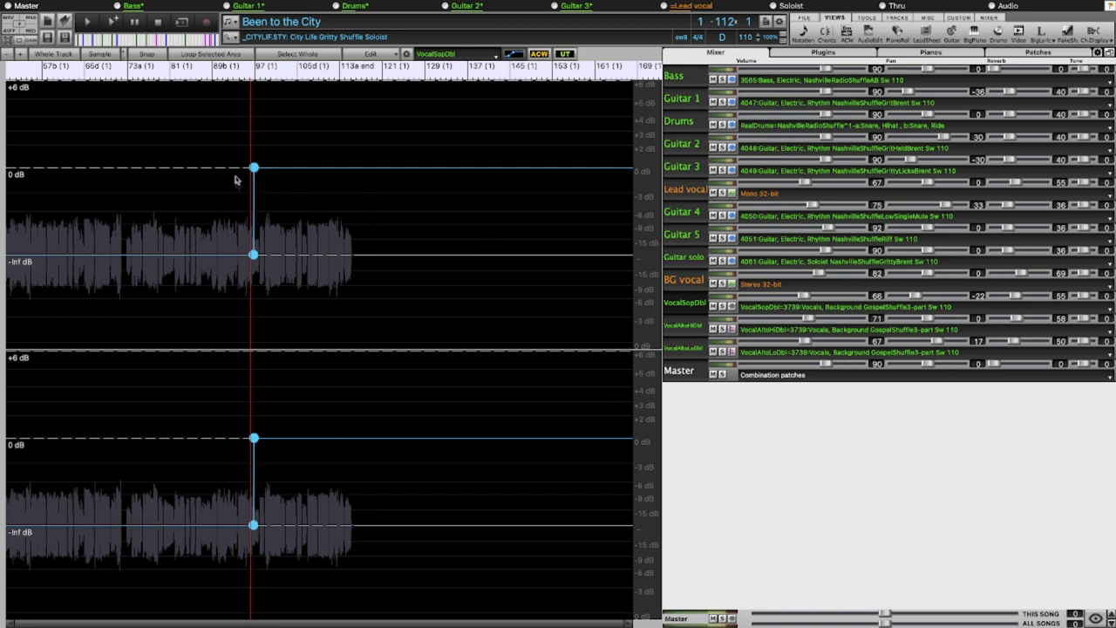
pyautogui.scroll(4, 249, 218)
pyautogui.click(253, 281)
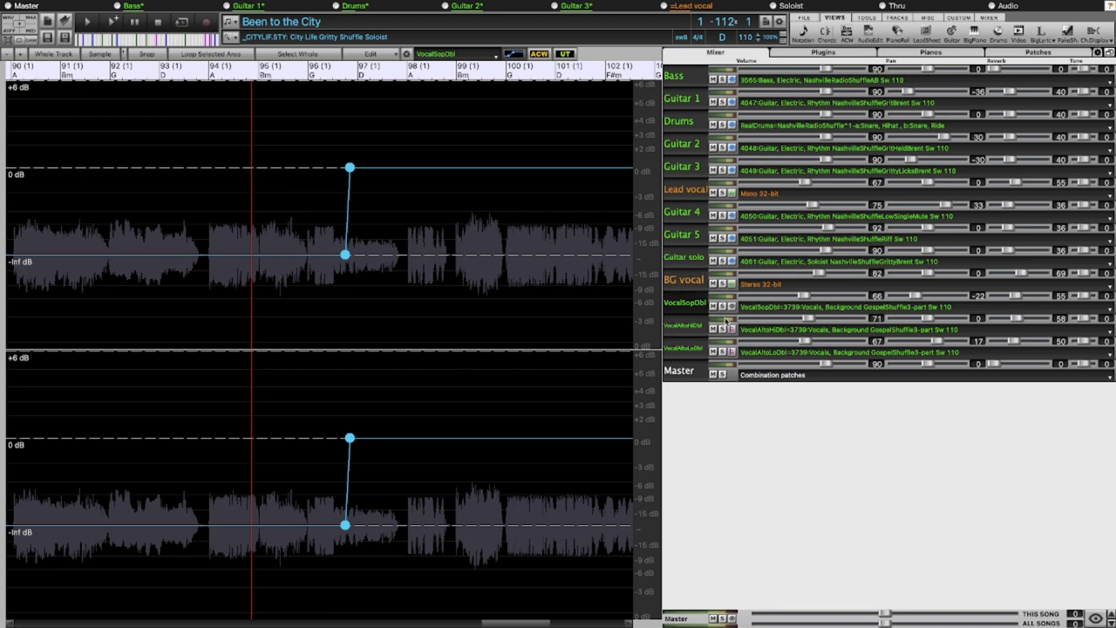
pyautogui.click(230, 227)
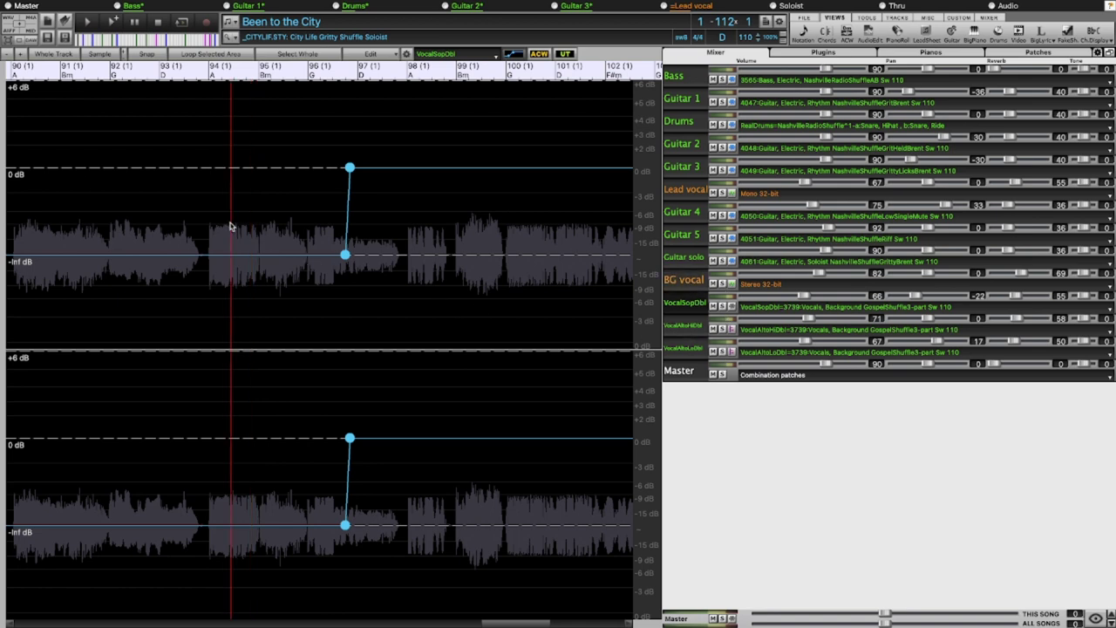
pyautogui.press('space')
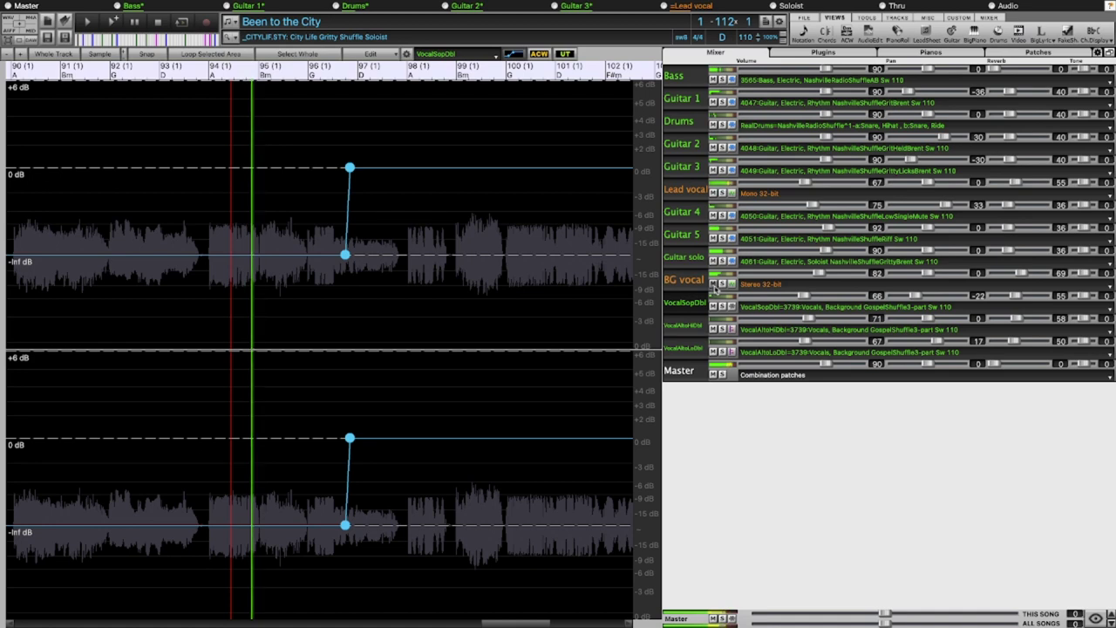
# Solo BG vocal, VocalSopDbl, VocalAltoHiDbl and VocalAltoLoDbl to hear the vocals alone, and clear the solos after listening
pyautogui.click(722, 284)
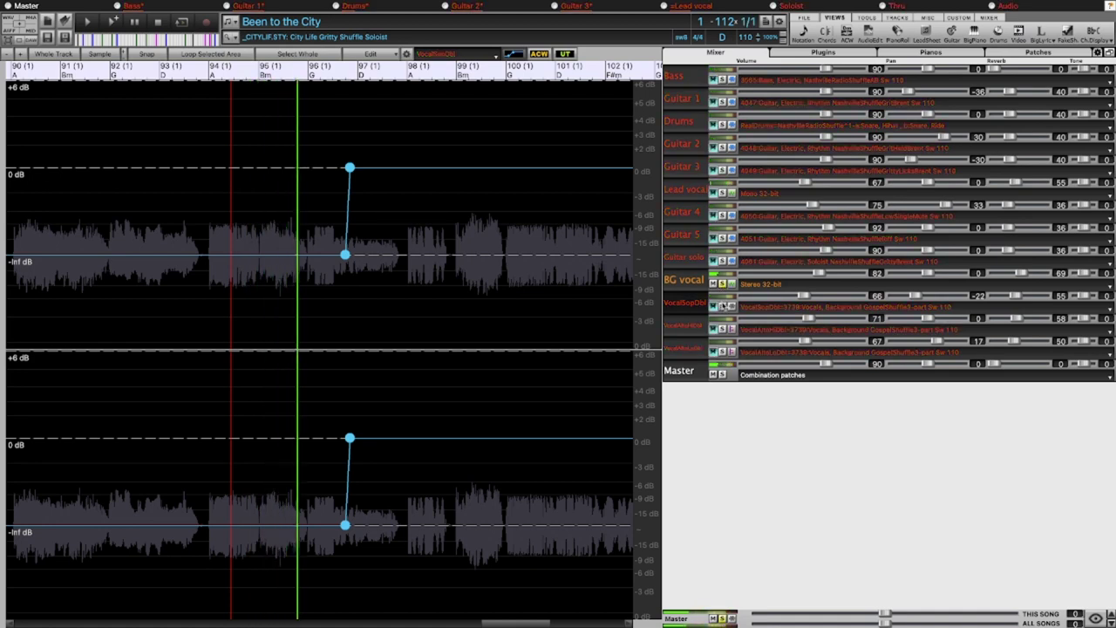
pyautogui.click(722, 307)
pyautogui.click(723, 329)
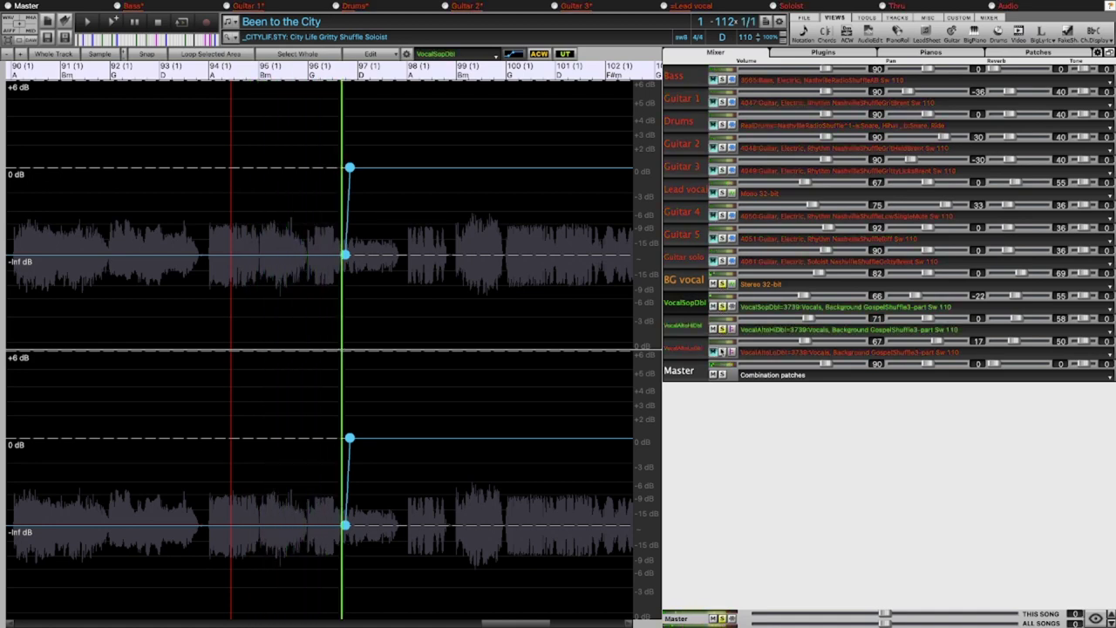
pyautogui.click(722, 351)
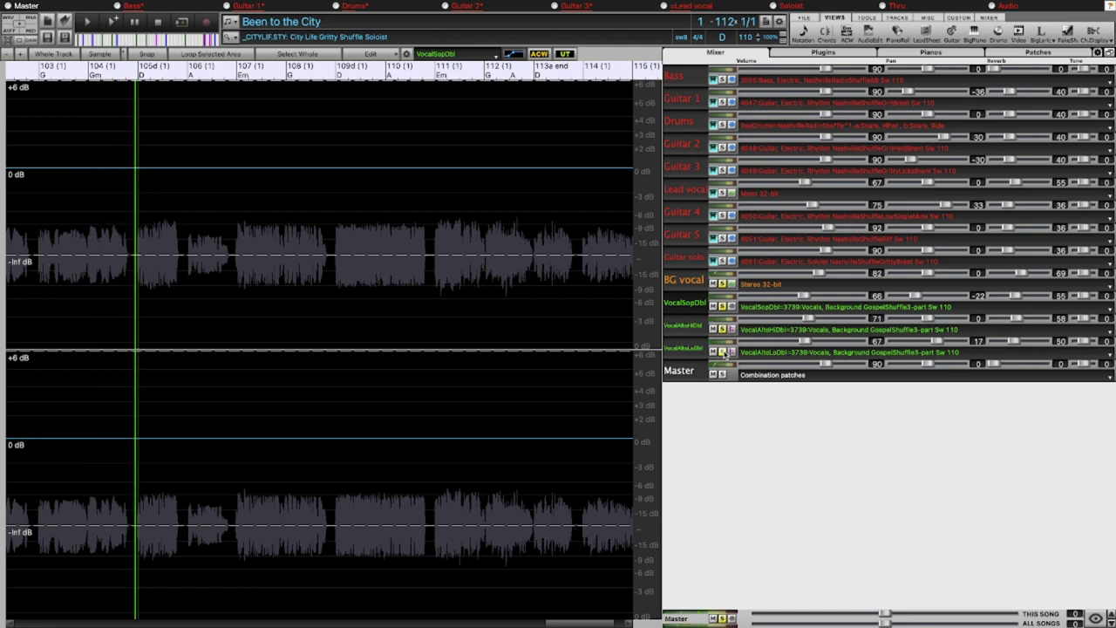
pyautogui.click(723, 351)
pyautogui.click(722, 352)
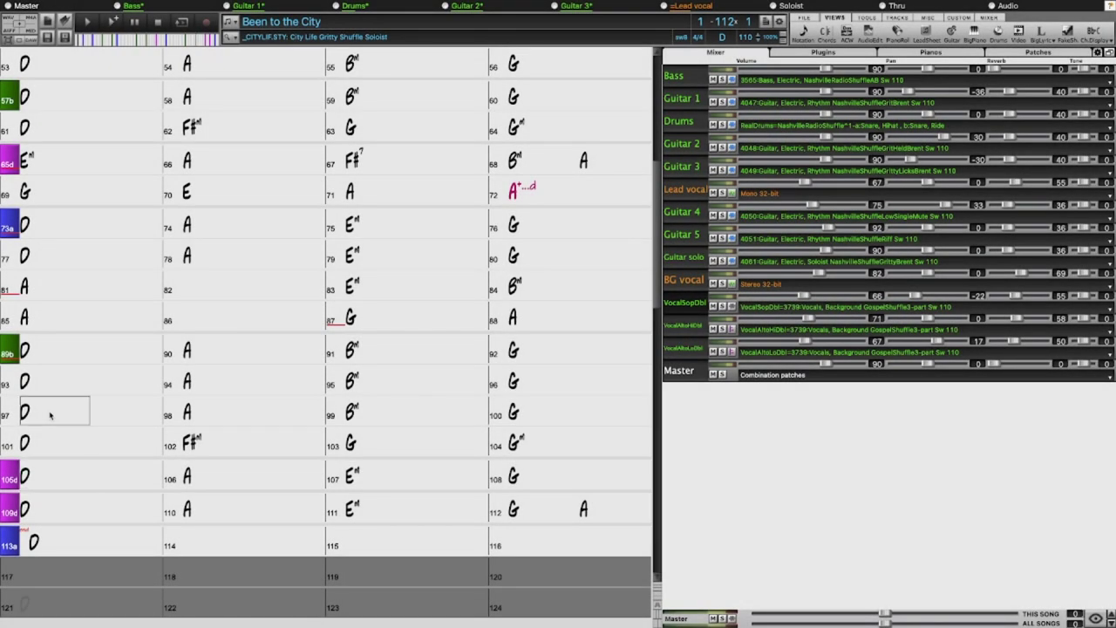
# Play the song from bar 97 on the chord sheet and select bar 103
pyautogui.press('space')
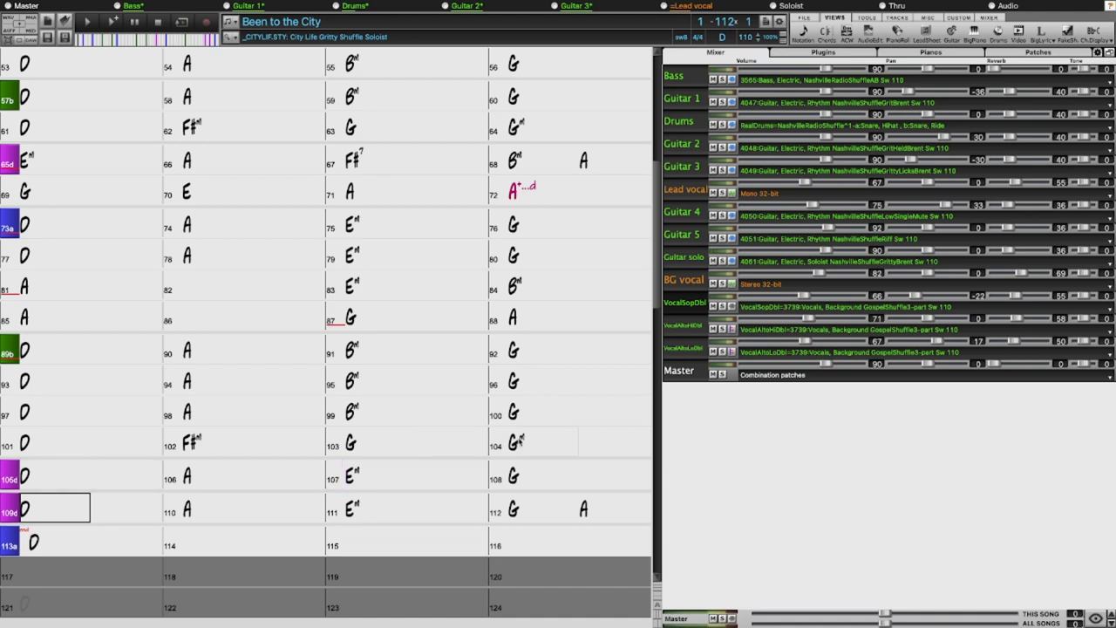
pyautogui.moveTo(533, 446); pyautogui.dragTo(618, 439)
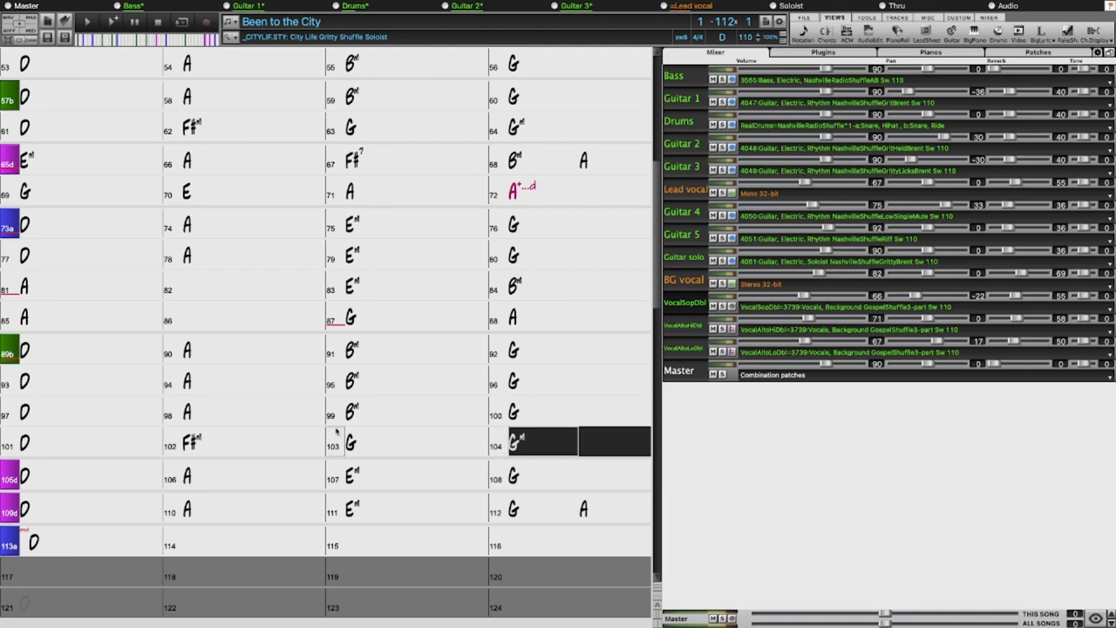
pyautogui.click(375, 442)
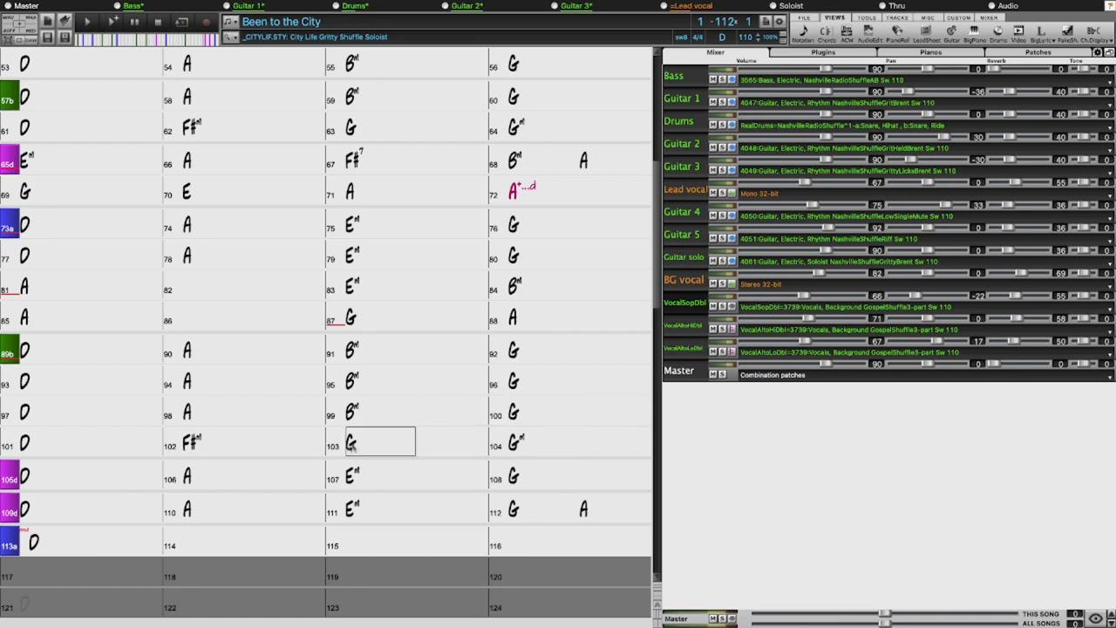
# Show the Guitar solo track's volume envelope in the audio editor and raise it from -Inf to 0 dB just before bar 103
pyautogui.click(878, 32)
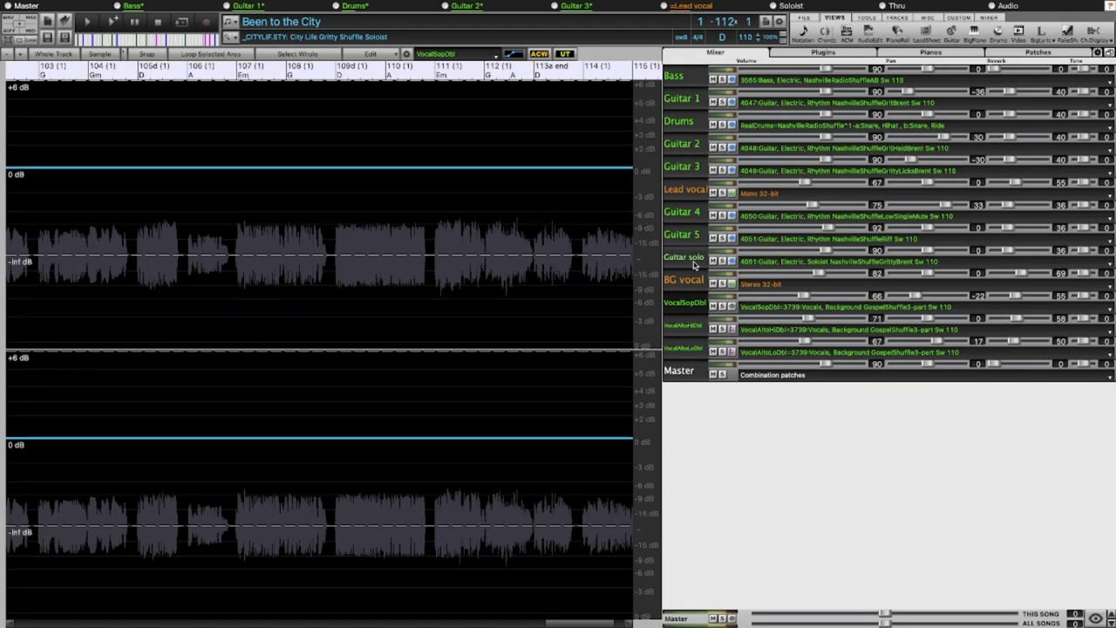
pyautogui.click(695, 262)
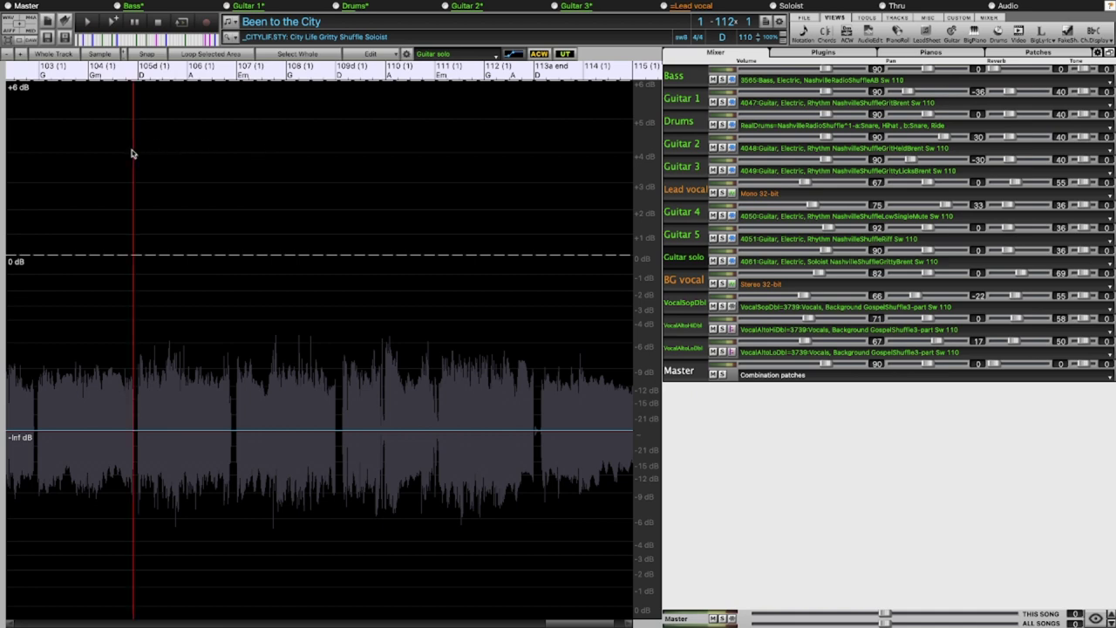
pyautogui.click(41, 160)
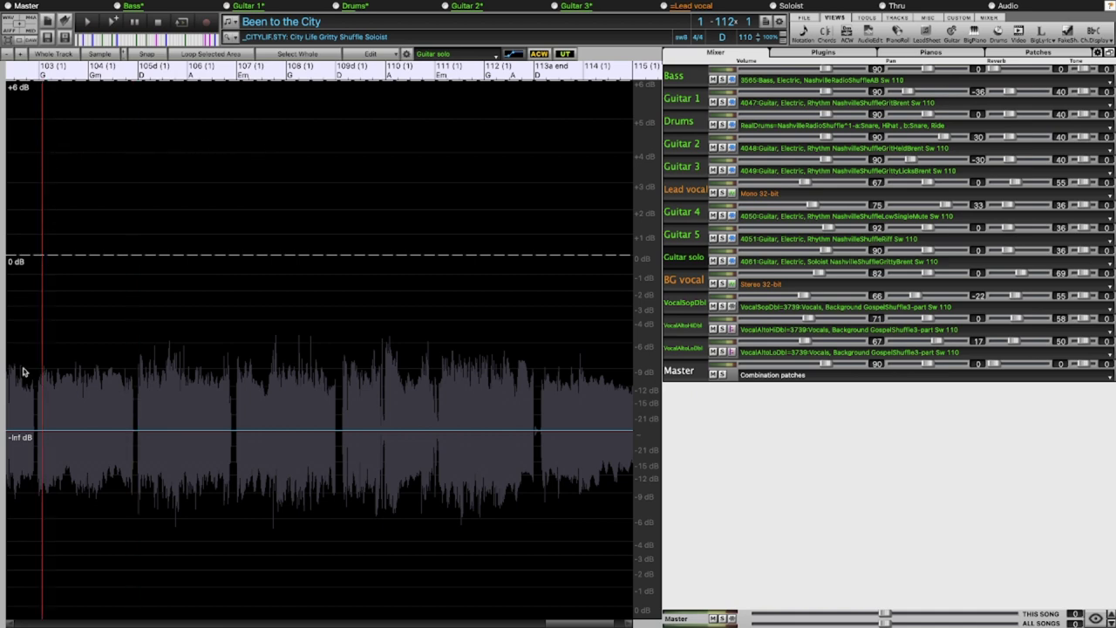
pyautogui.scroll(4, 30, 384)
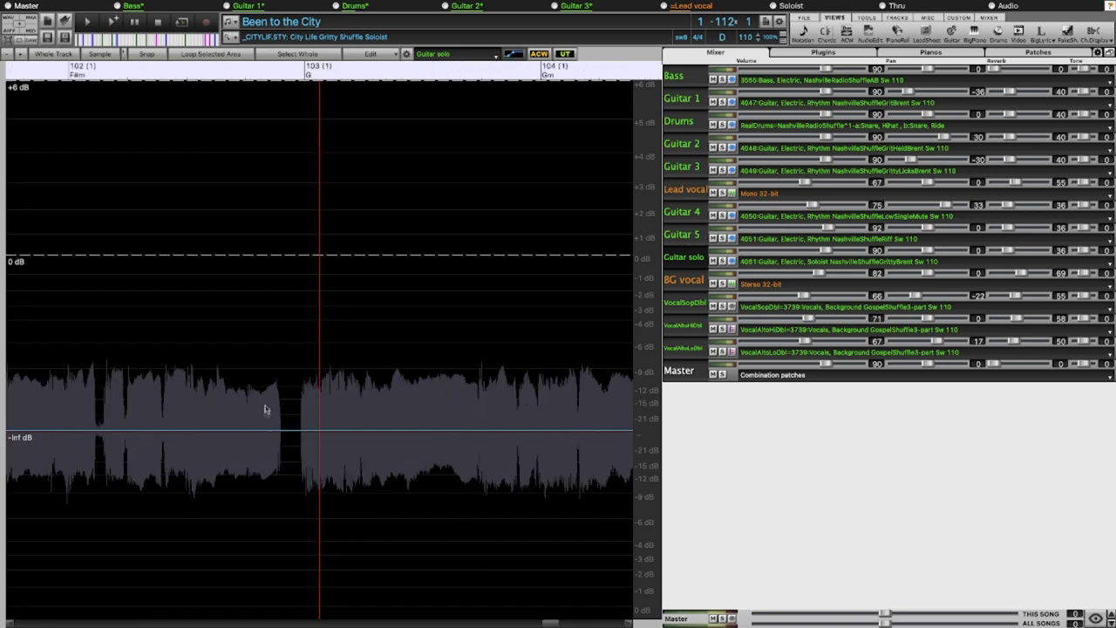
pyautogui.click(288, 431)
pyautogui.moveTo(298, 431); pyautogui.dragTo(299, 255)
# Play the passage around bars 102 to 105 to find where the guitar solo should enter
pyautogui.click(216, 189)
pyautogui.press('space')
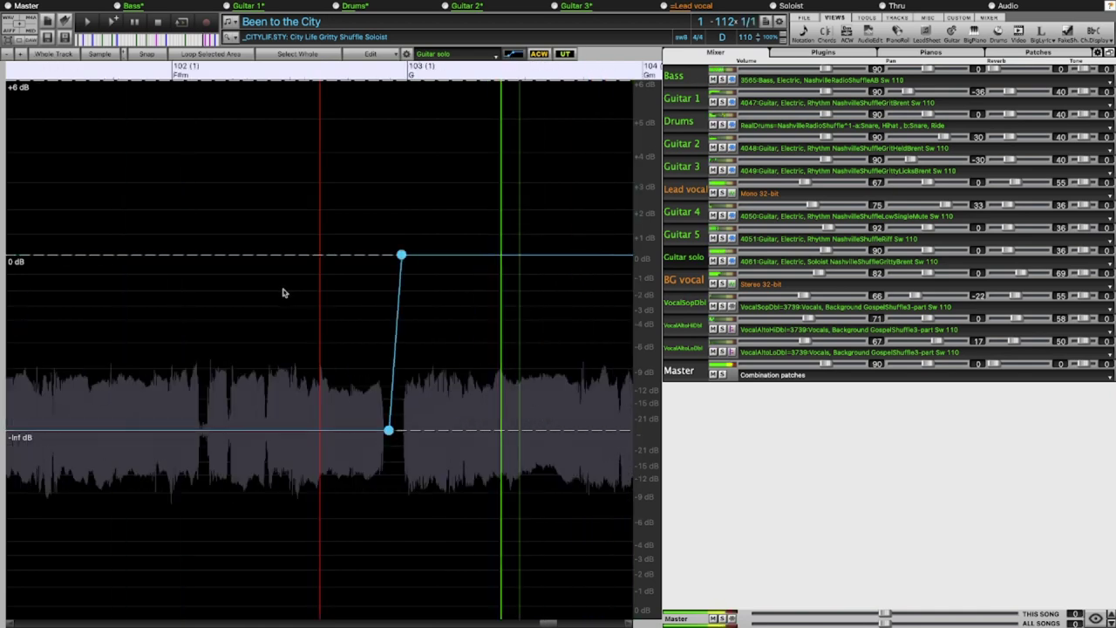
pyautogui.scroll(-4, 491, 347)
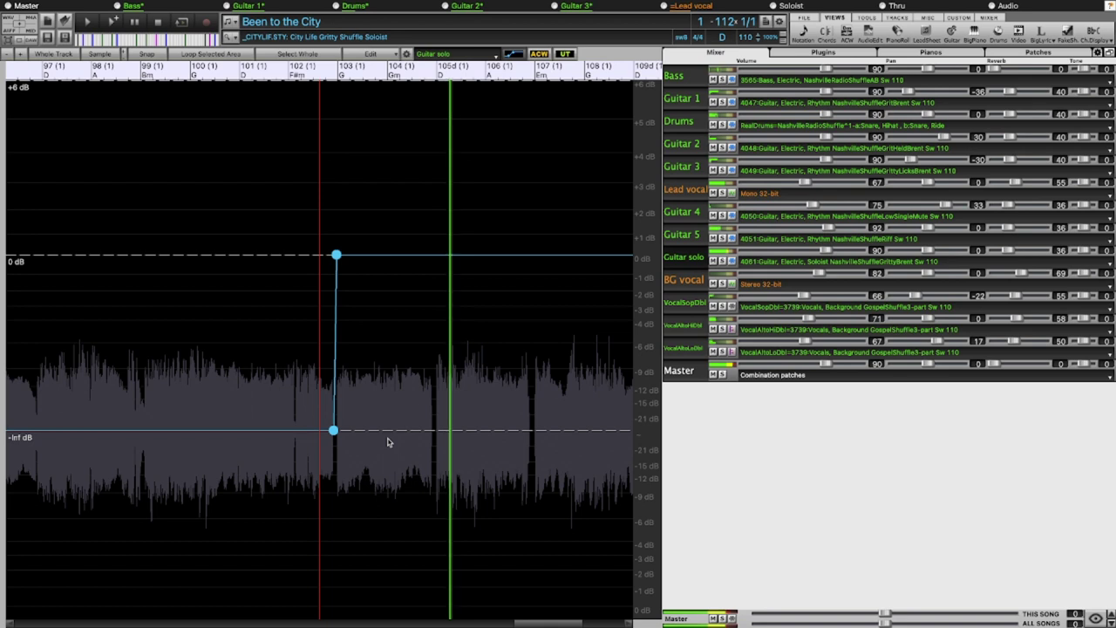
pyautogui.click(366, 495)
pyautogui.press('space')
pyautogui.scroll(3, 413, 417)
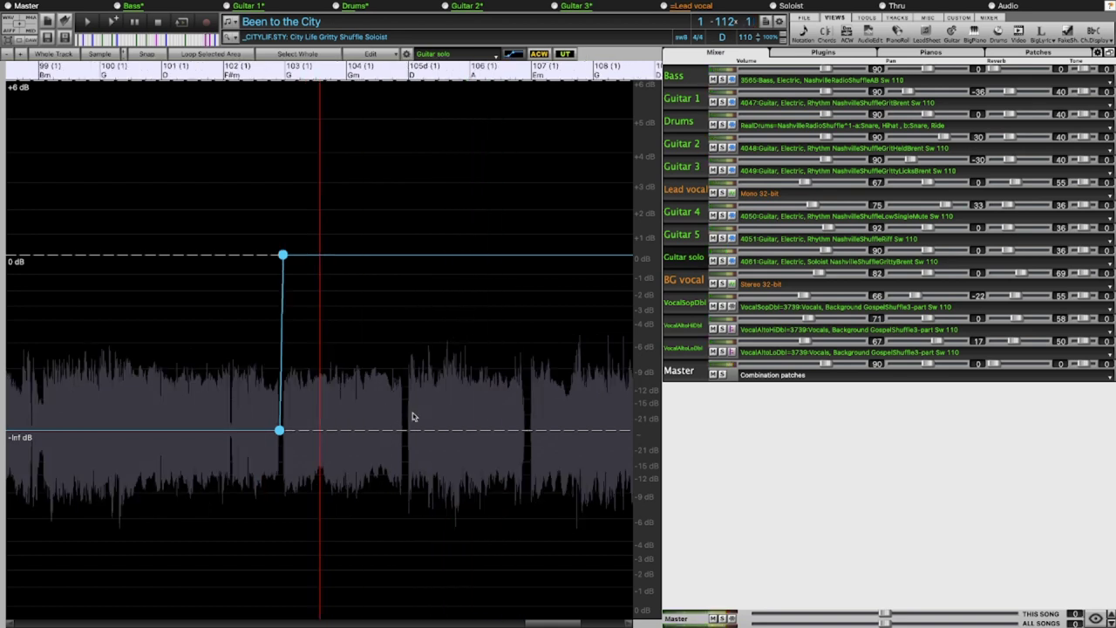
pyautogui.press('space')
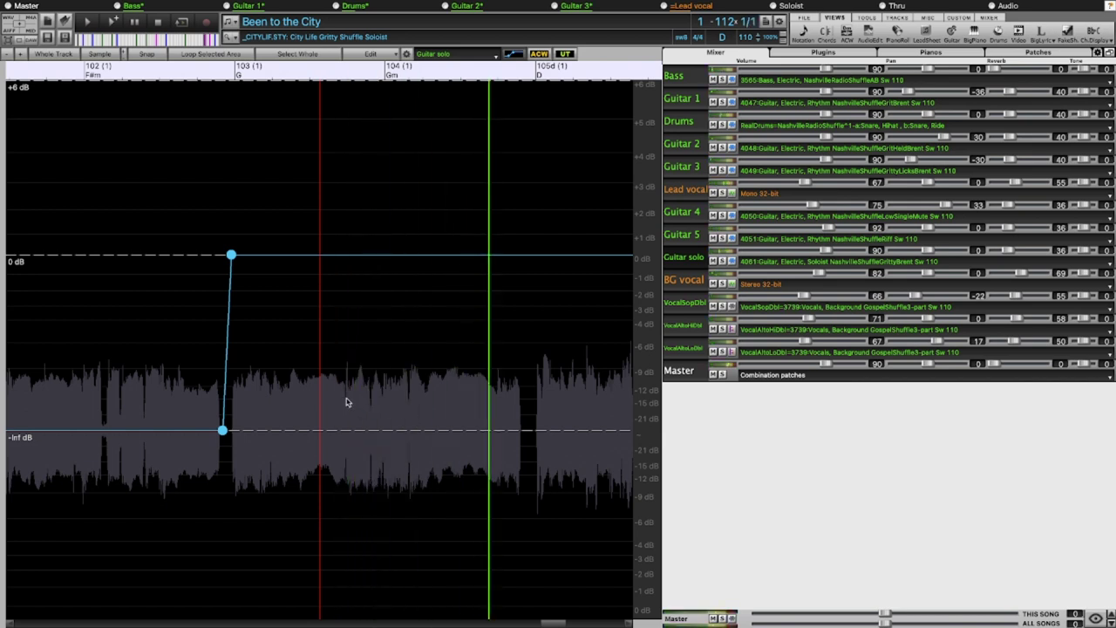
pyautogui.press('space')
# Move the Guitar solo envelope's rise from -Inf to 0 dB to late in bar 103 and play from bar 103 to check
pyautogui.scroll(-2, 347, 407)
pyautogui.scroll(4, 347, 407)
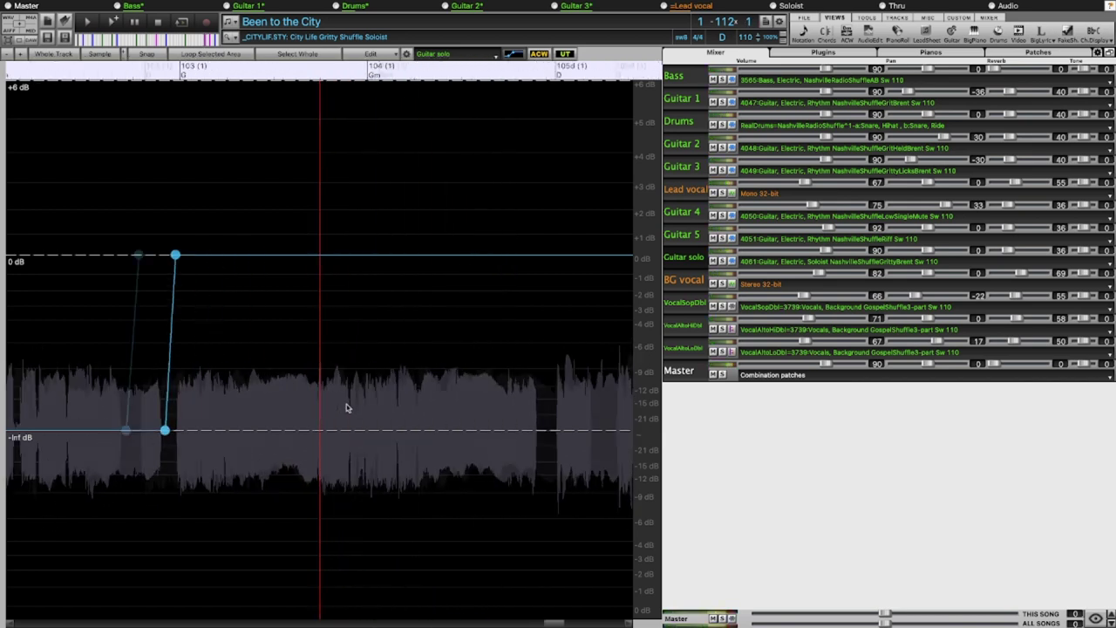
pyautogui.click(319, 257)
pyautogui.moveTo(37, 256); pyautogui.dragTo(314, 480)
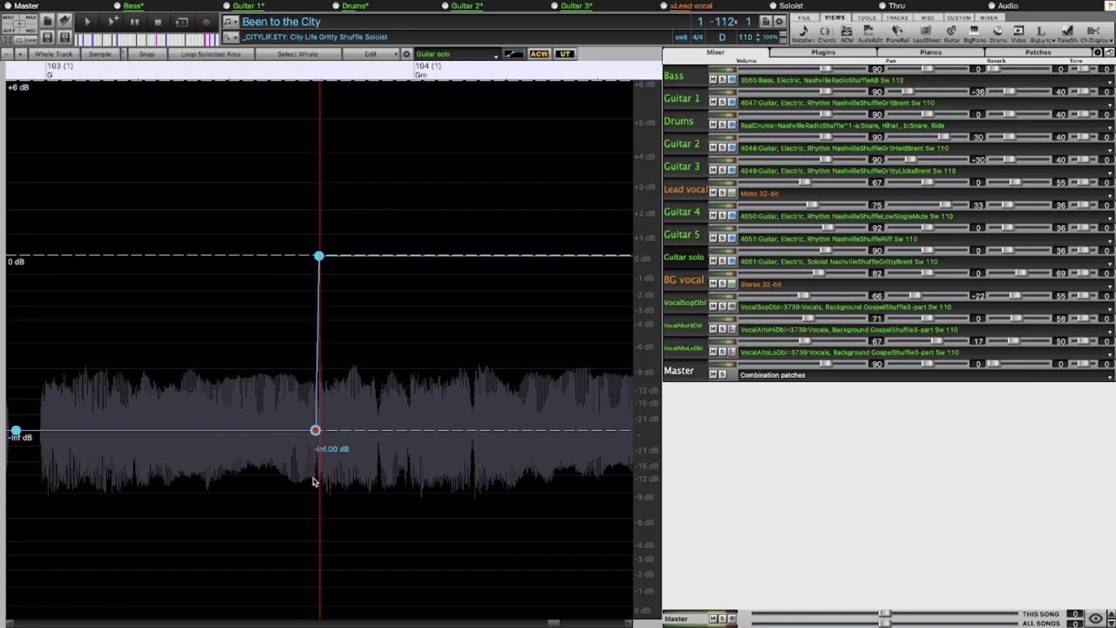
pyautogui.scroll(-5, 340, 460)
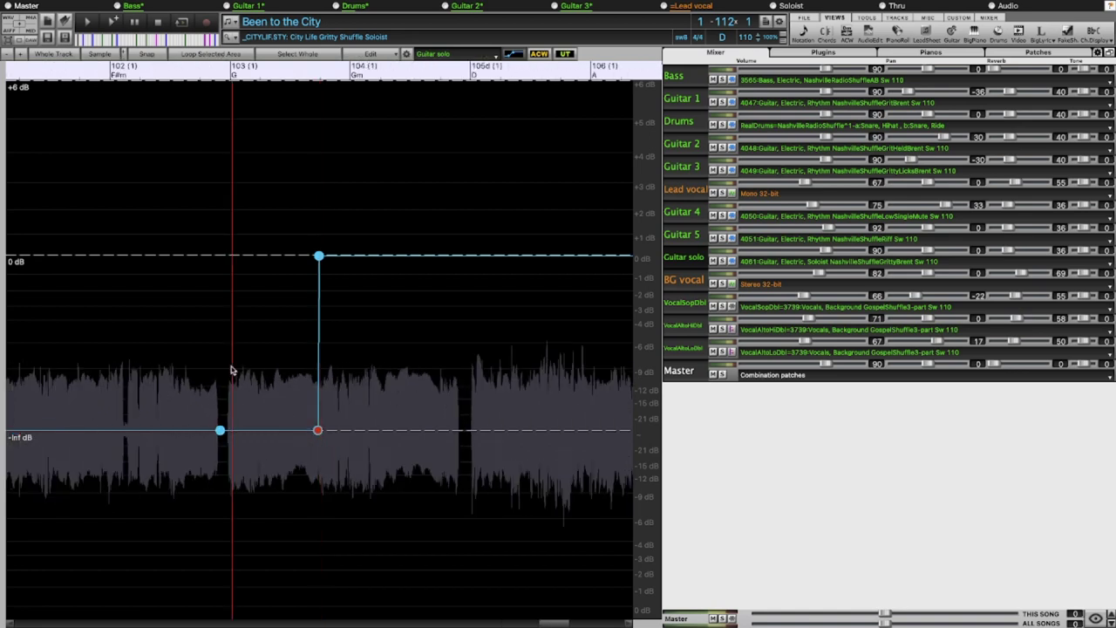
pyautogui.press('space')
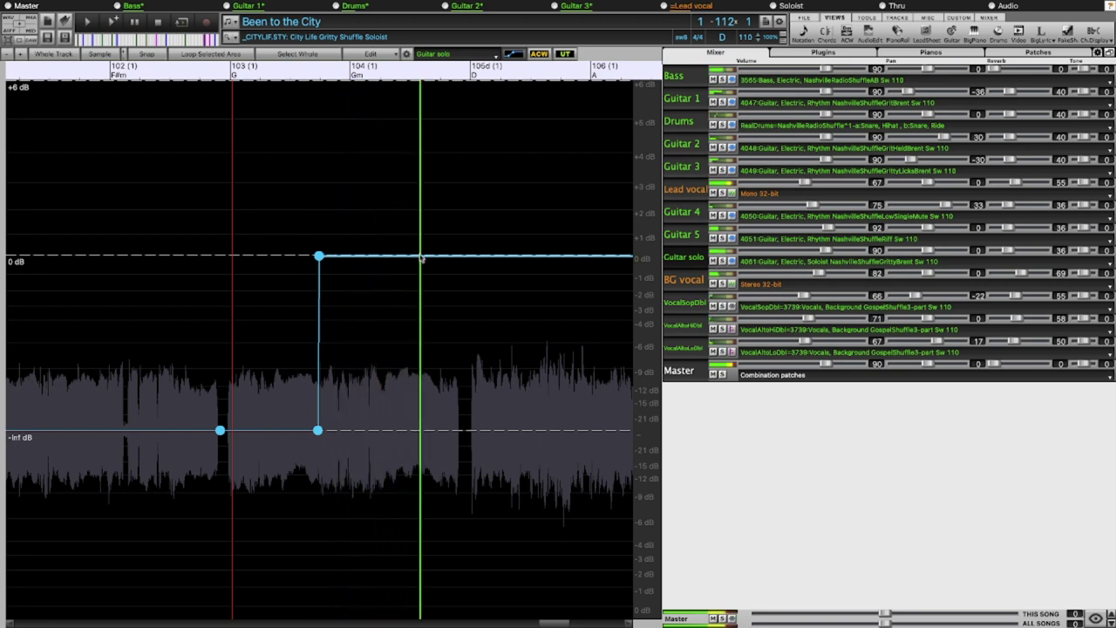
# Shape the Guitar solo envelope to about -3 dB late in bar 103, slightly louder before bar 105 and 0 dB at bar 105; check by playing
pyautogui.click(470, 258)
pyautogui.moveTo(470, 259); pyautogui.dragTo(471, 256)
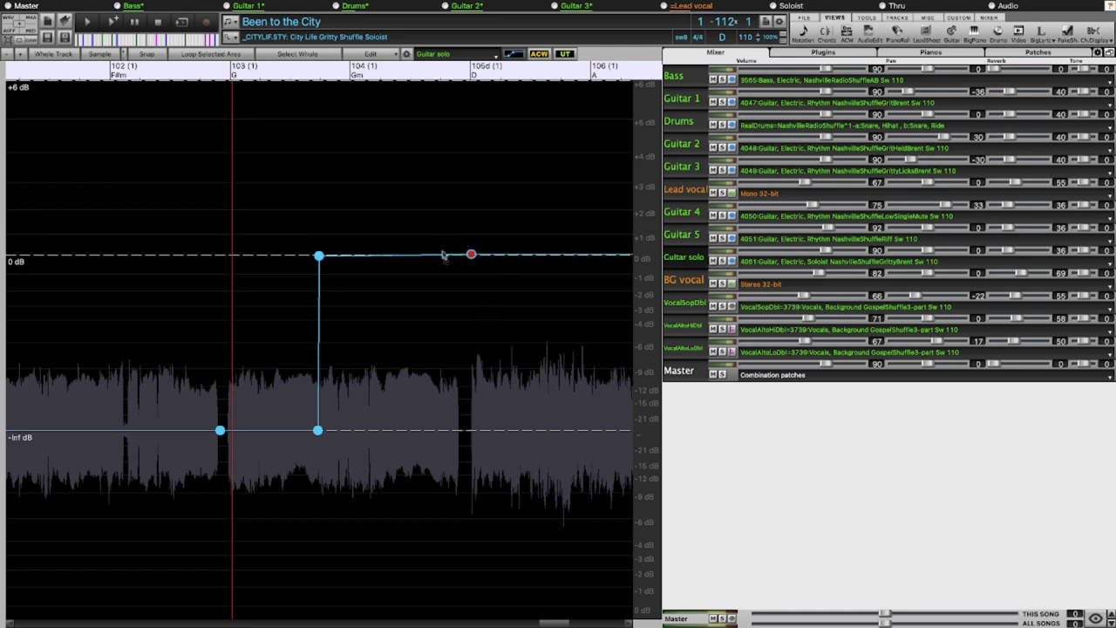
pyautogui.moveTo(448, 261); pyautogui.dragTo(451, 299)
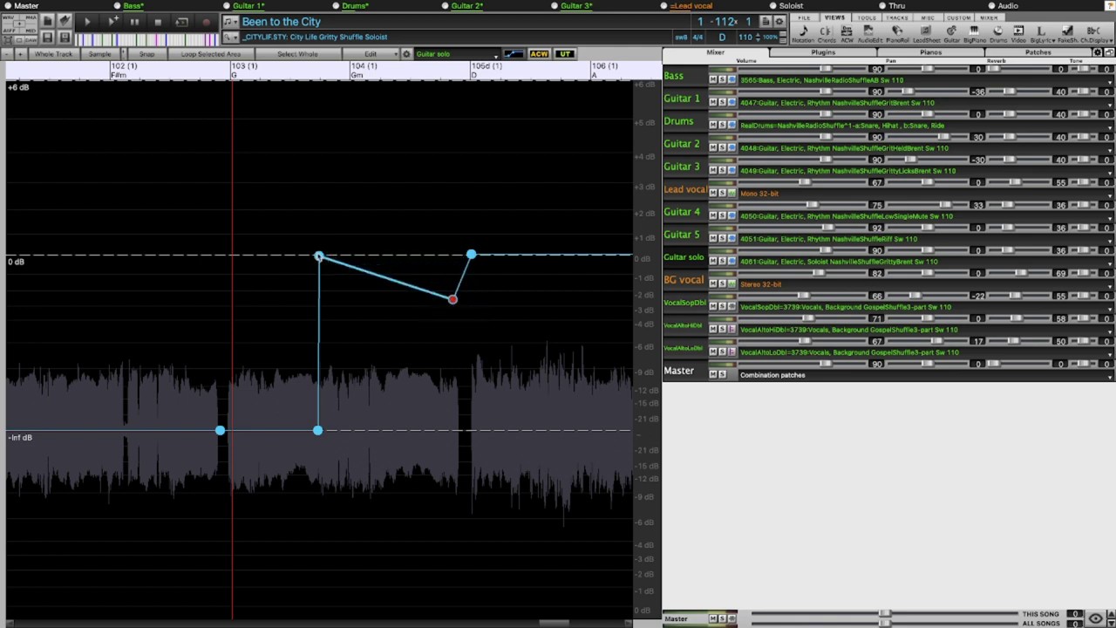
pyautogui.moveTo(319, 275); pyautogui.dragTo(331, 308)
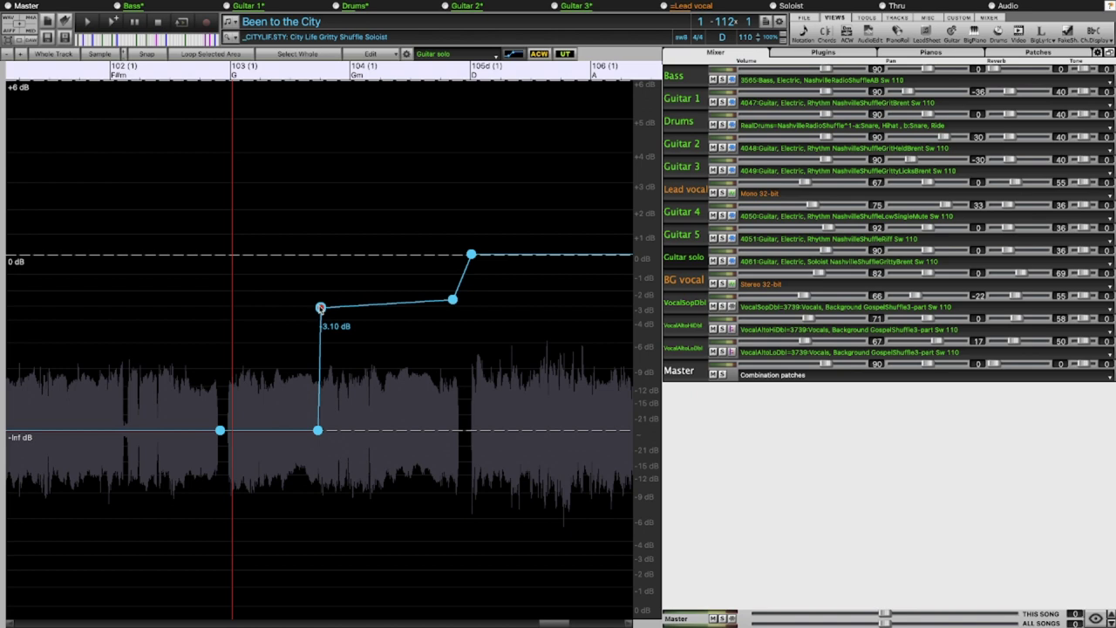
pyautogui.click(231, 302)
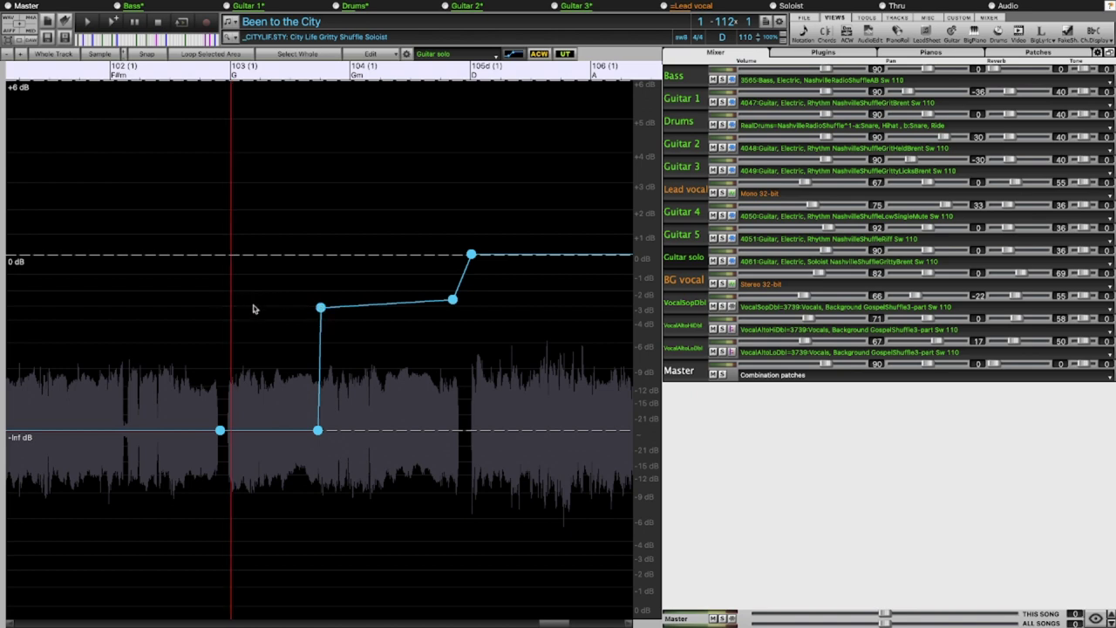
pyautogui.press('space')
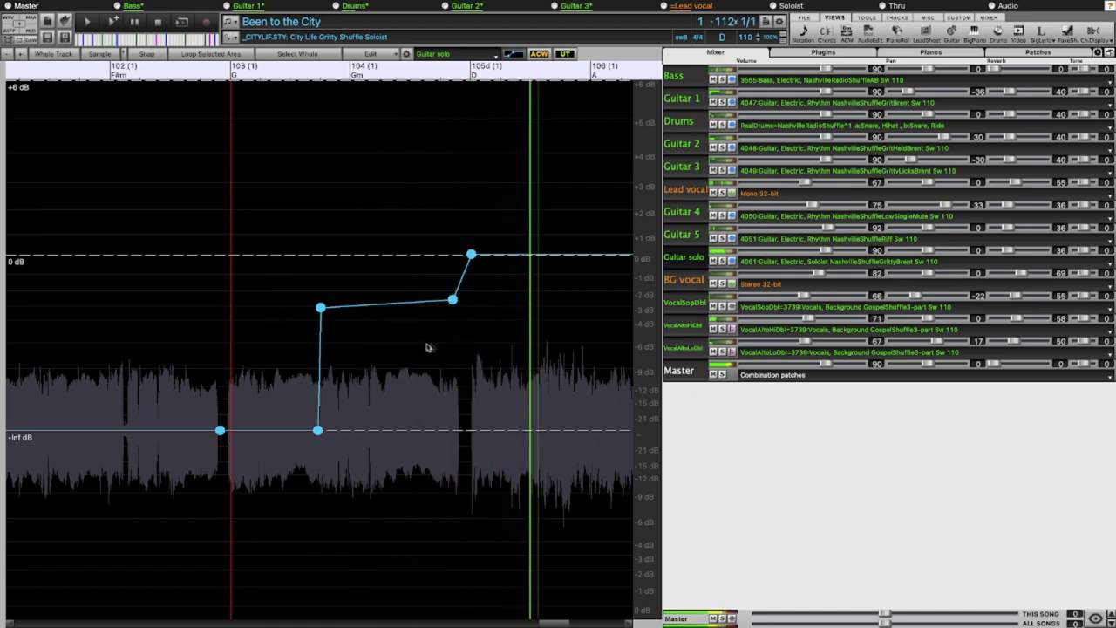
# Play the Guitar solo from bar 105 into bar 111 to judge how its ending phrase sounds
pyautogui.scroll(1, 433, 345)
pyautogui.scroll(-4, 434, 345)
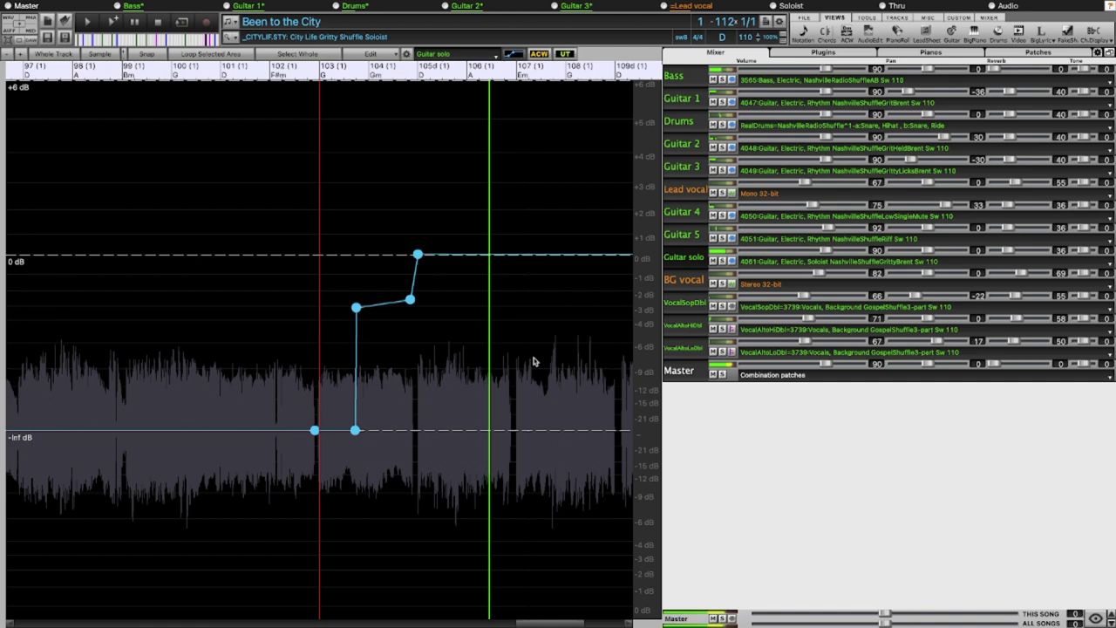
pyautogui.click(493, 366)
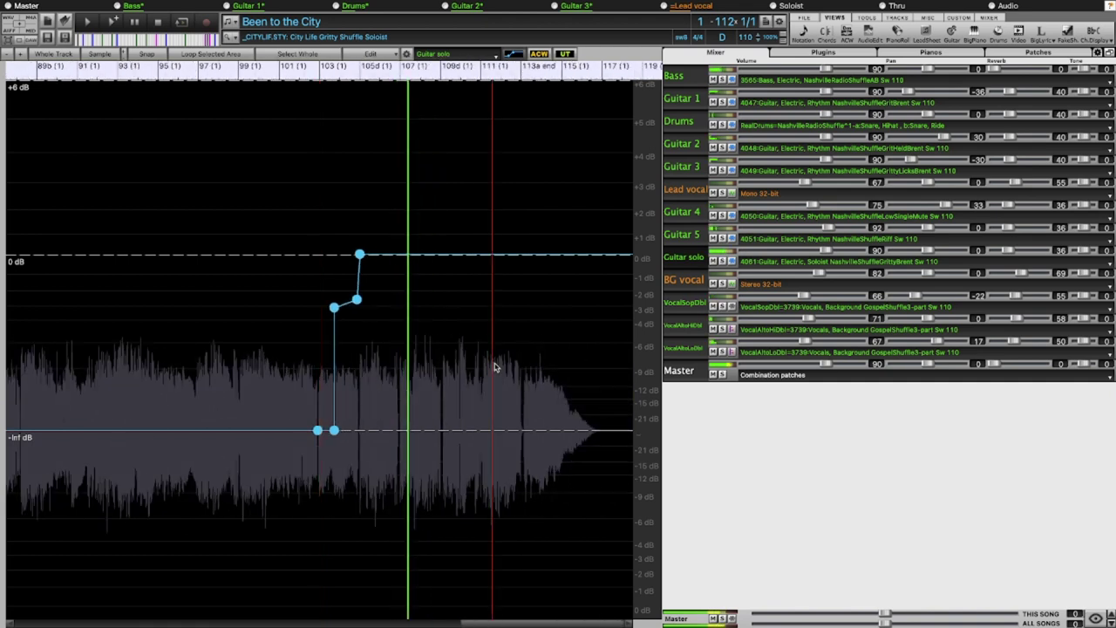
pyautogui.hscroll(5, 495, 367)
pyautogui.scroll(1, 453, 371)
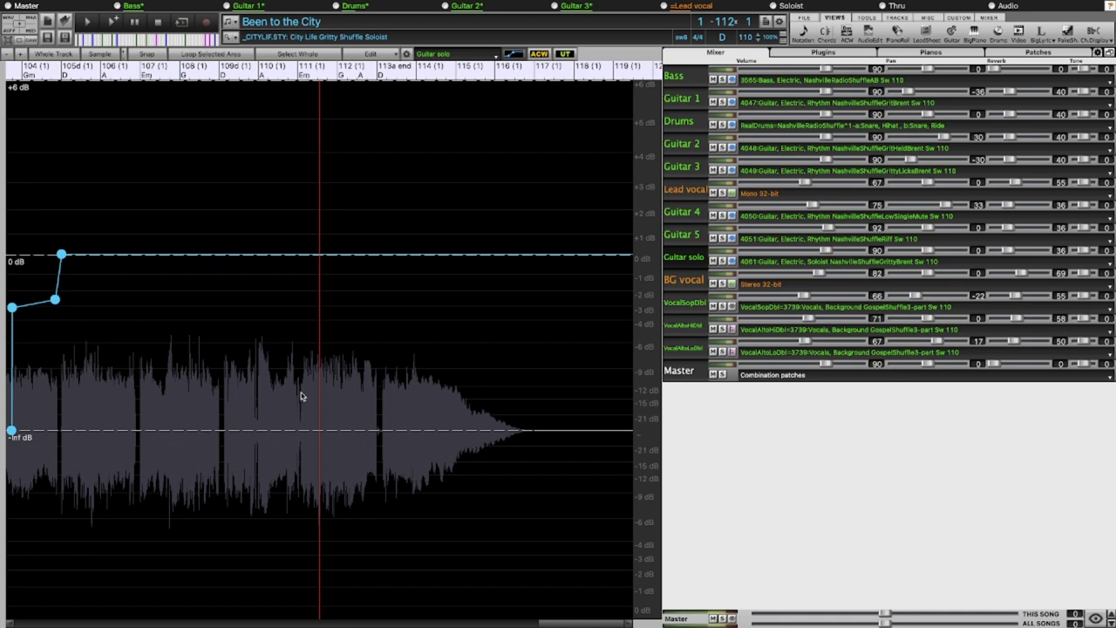
pyautogui.click(61, 410)
pyautogui.press('space')
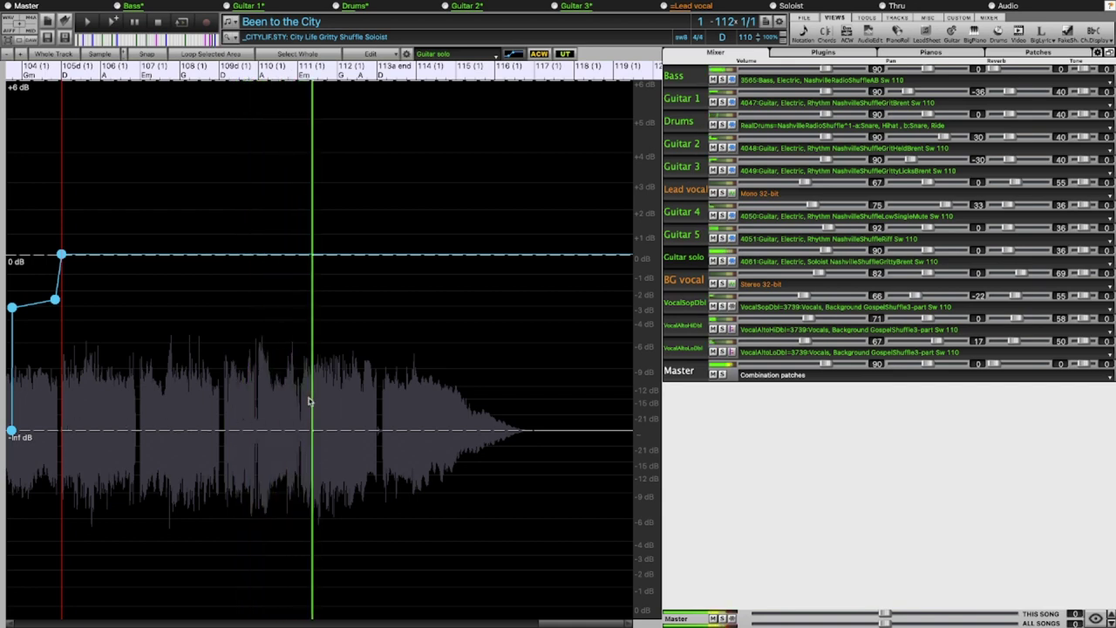
pyautogui.press('space')
# Select the Guitar solo audio from the gap at bar 111 through the end of the song, about bar 116
pyautogui.scroll(5, 301, 408)
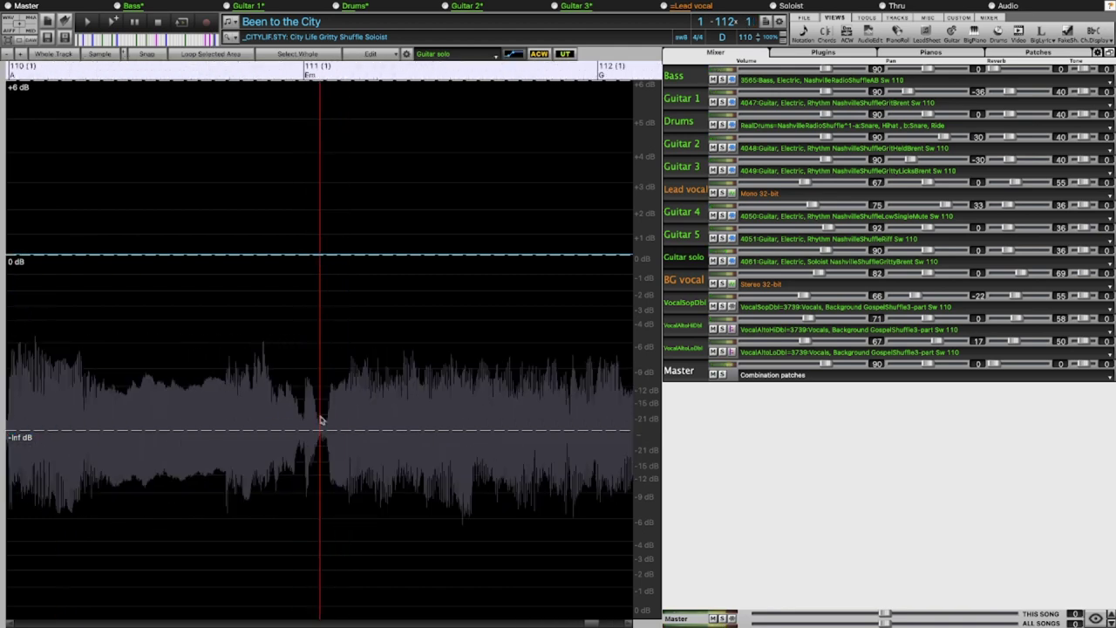
pyautogui.moveTo(325, 433); pyautogui.dragTo(478, 426)
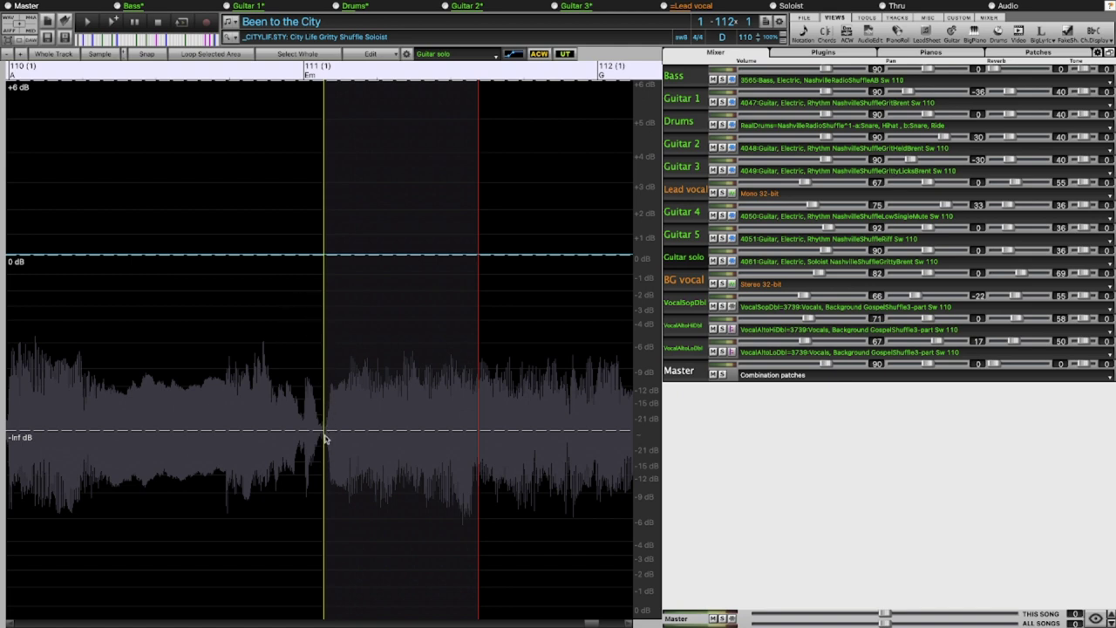
pyautogui.moveTo(323, 440); pyautogui.dragTo(529, 429)
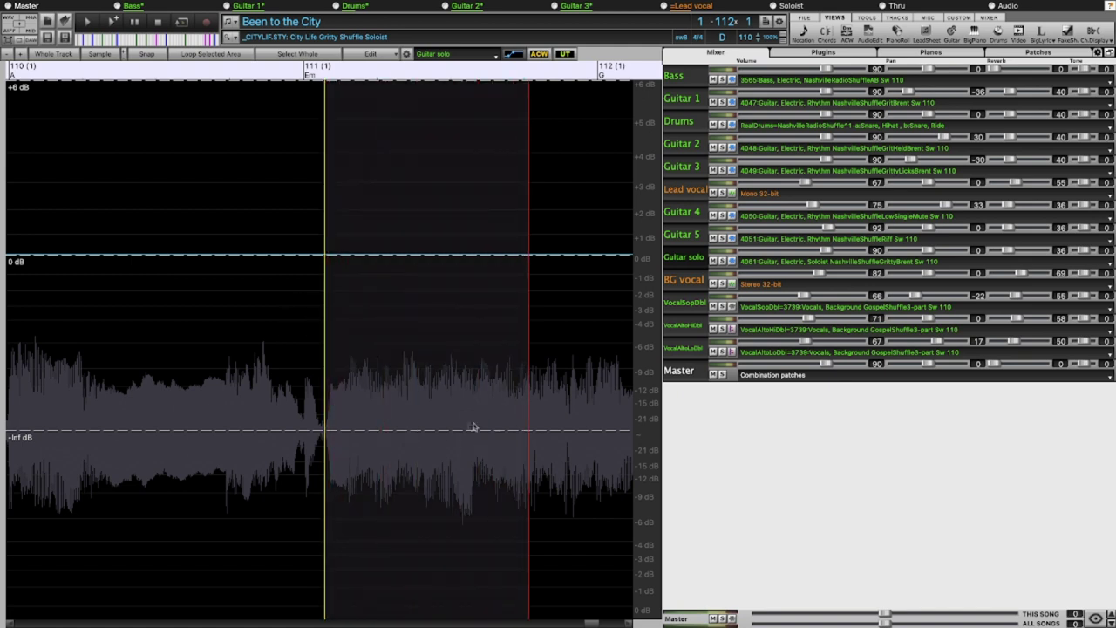
pyautogui.scroll(-3, 443, 421)
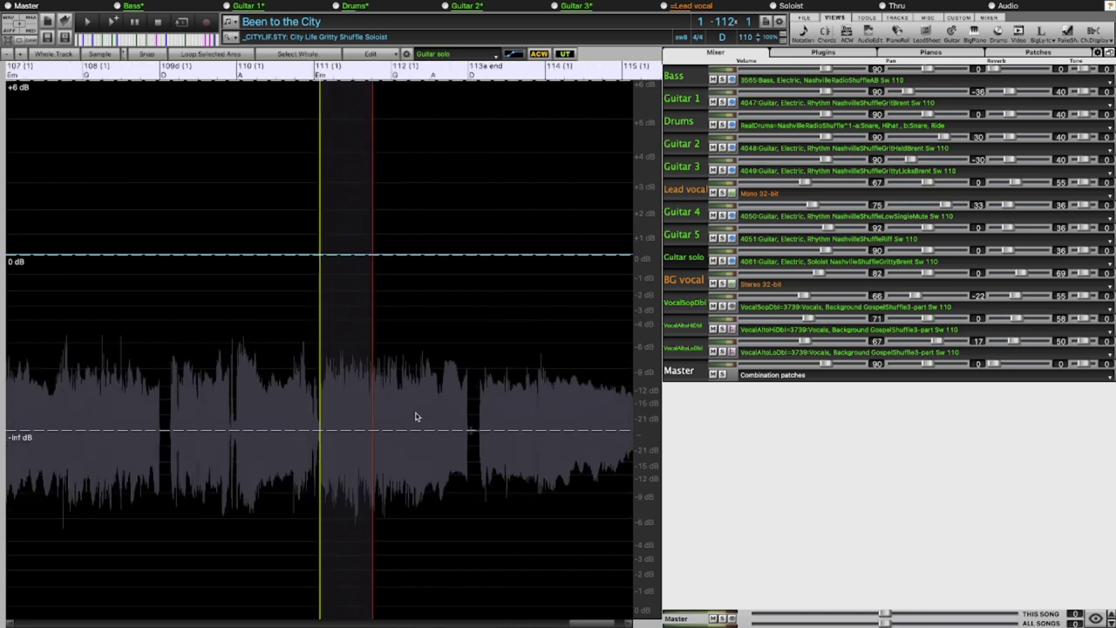
pyautogui.keyDown('shift'); pyautogui.click(450, 428); pyautogui.keyUp('shift')
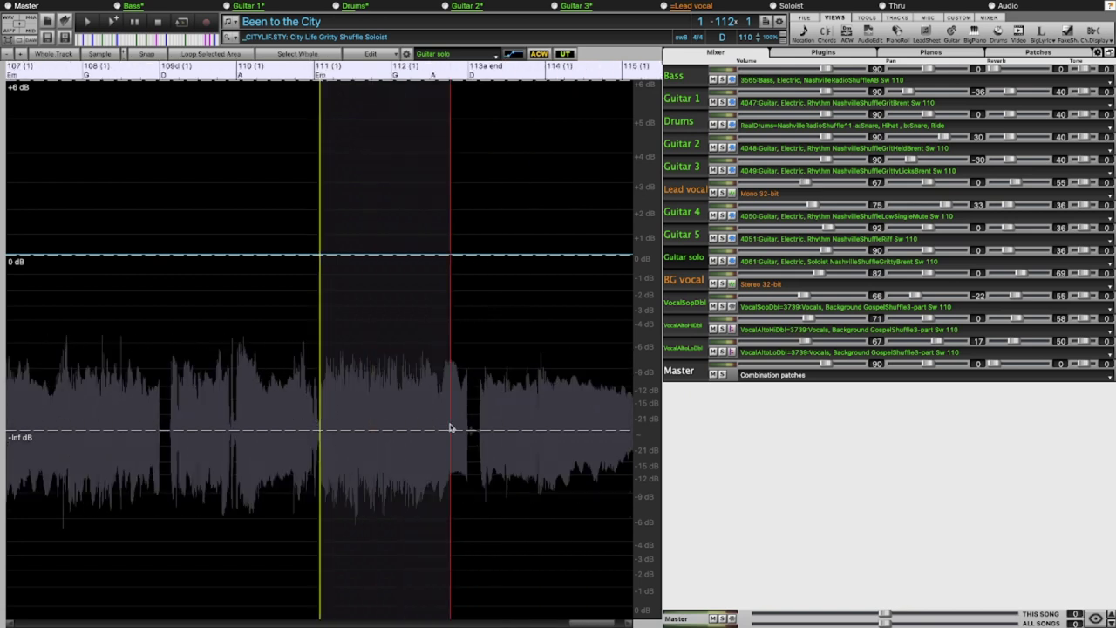
pyautogui.scroll(-3, 532, 430)
pyautogui.keyDown('shift'); pyautogui.click(507, 442); pyautogui.keyUp('shift')
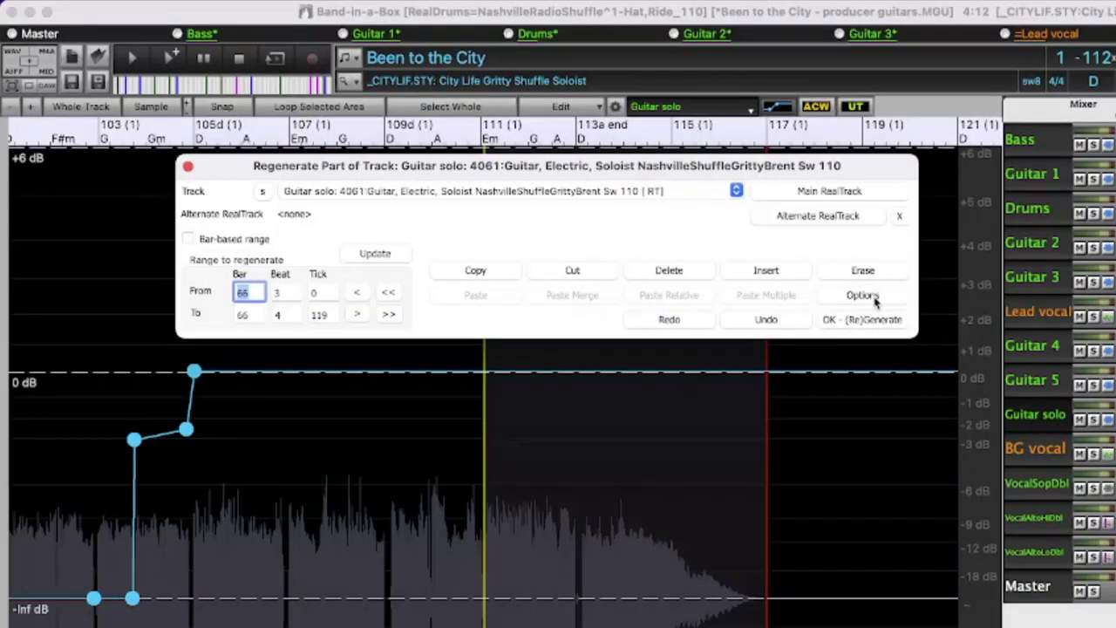
# Turn off Allow lead-in in the partial regenerate options for the selected Guitar solo range and regenerate it
pyautogui.click(575, 178)
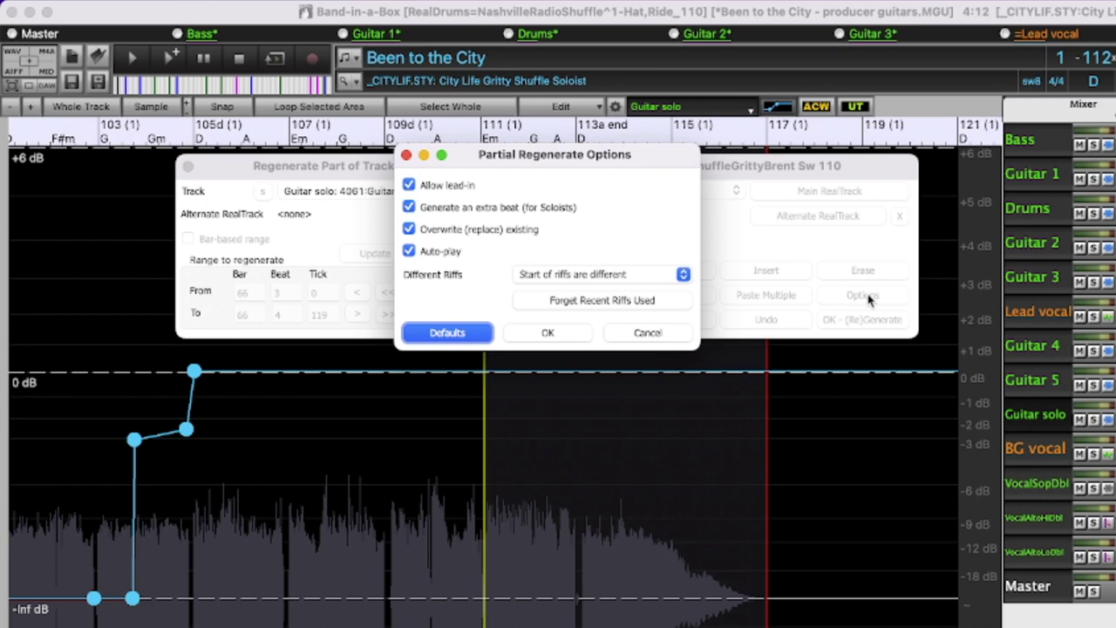
pyautogui.click(410, 185)
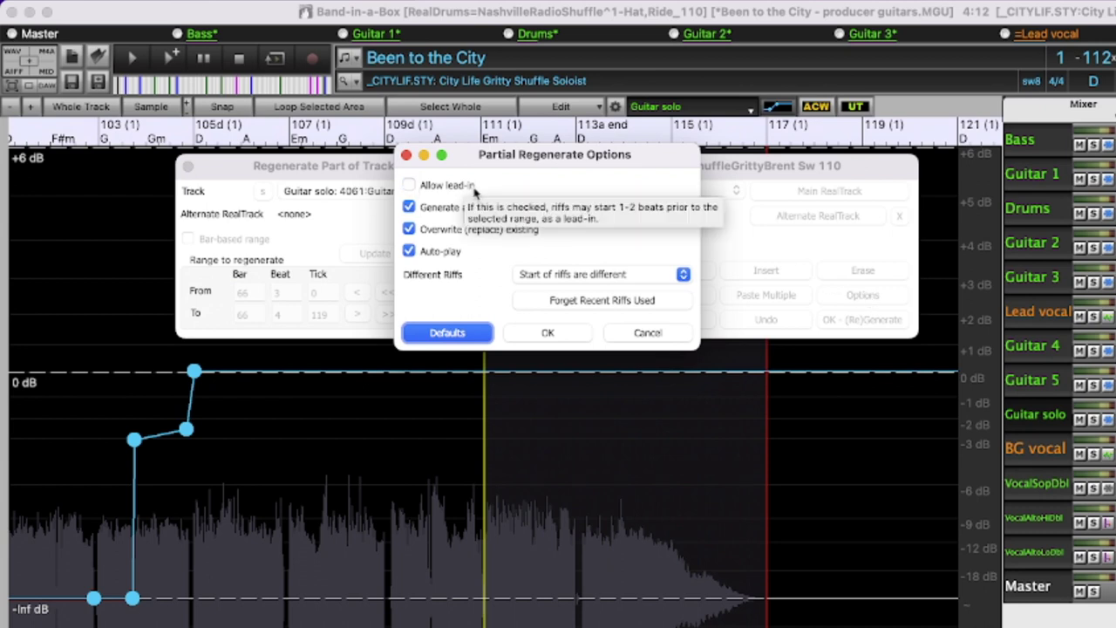
pyautogui.click(548, 333)
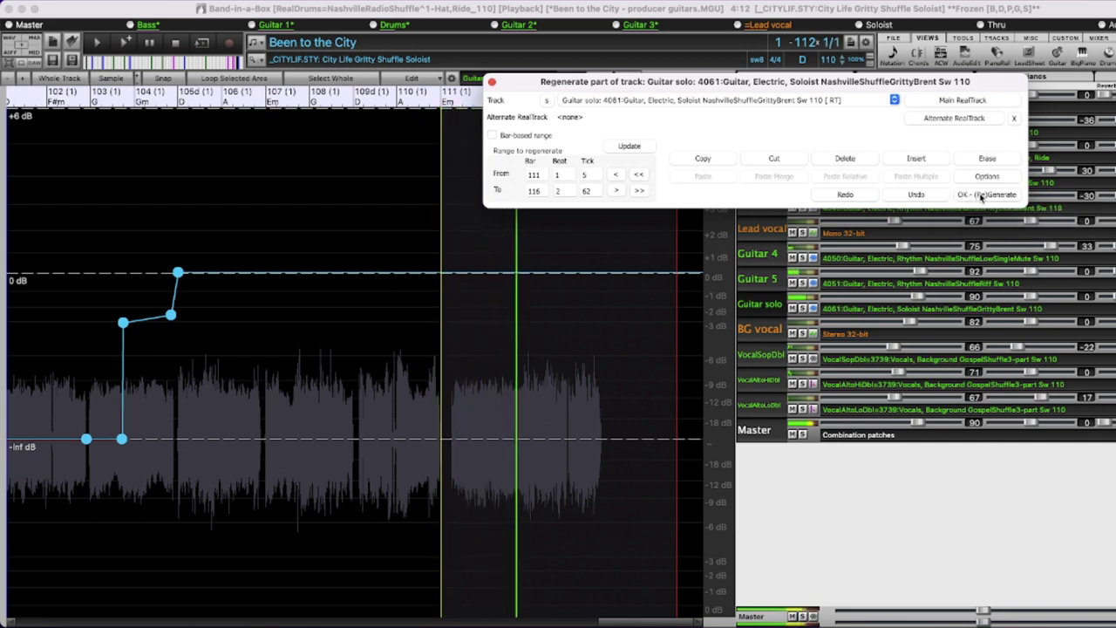
# Regenerate bars 111 to 116 of the Guitar solo twice more, stop playback and close the regenerate dialog
pyautogui.click(982, 196)
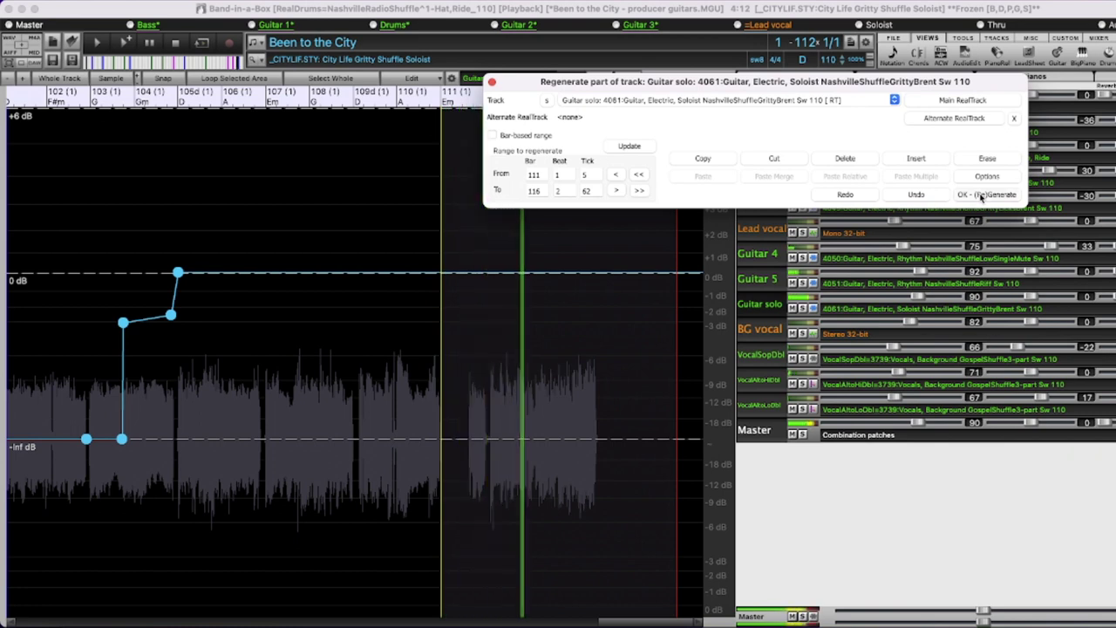
pyautogui.click(981, 196)
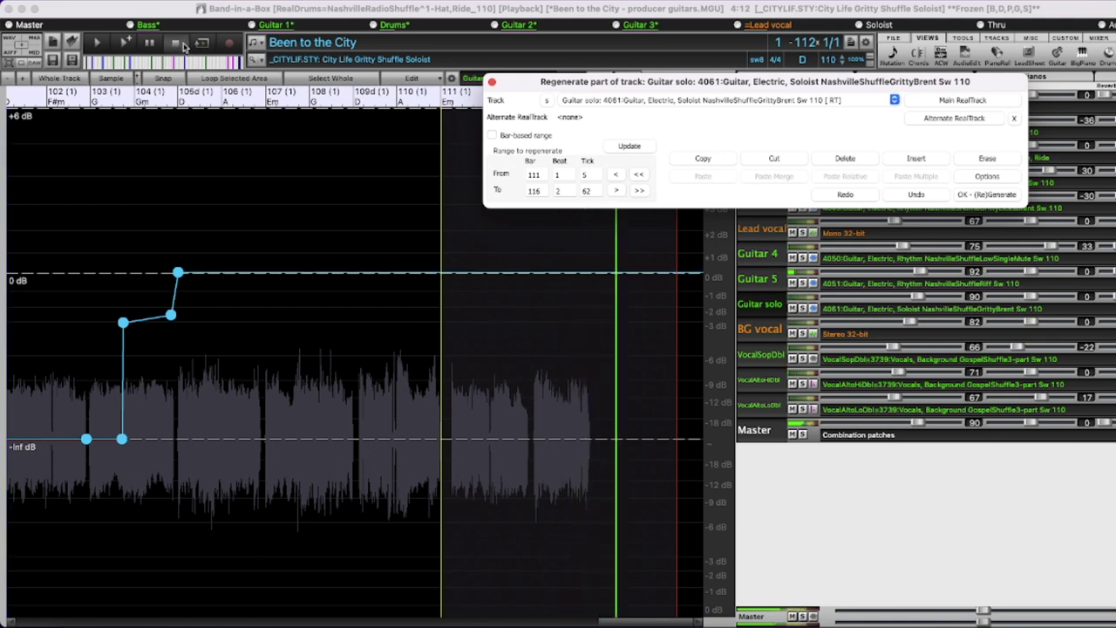
pyautogui.click(591, 422)
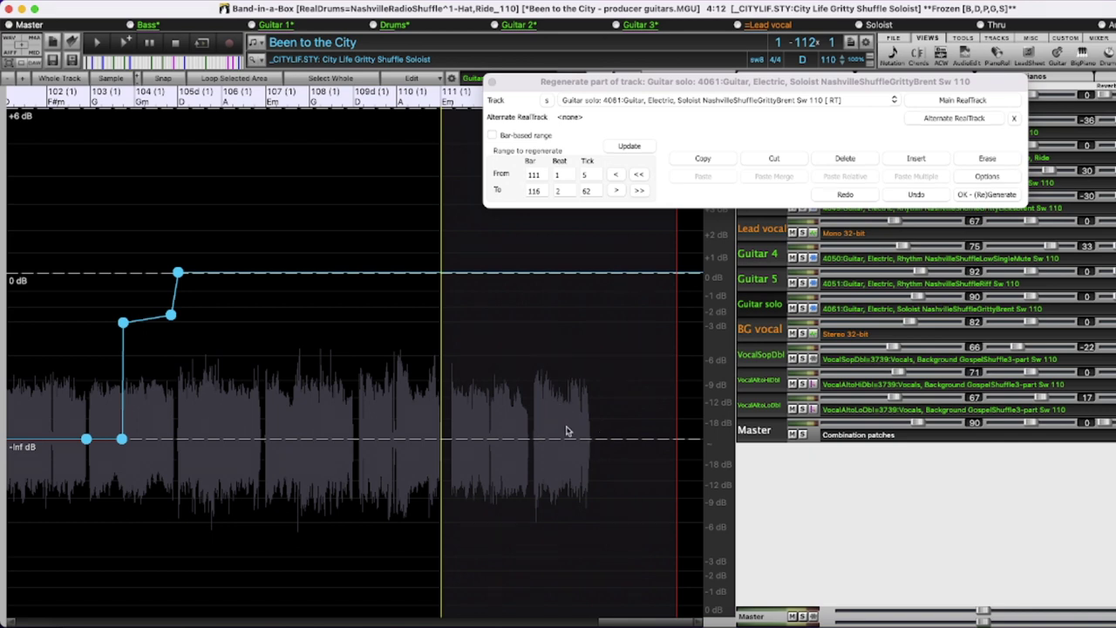
pyautogui.press('Escape')
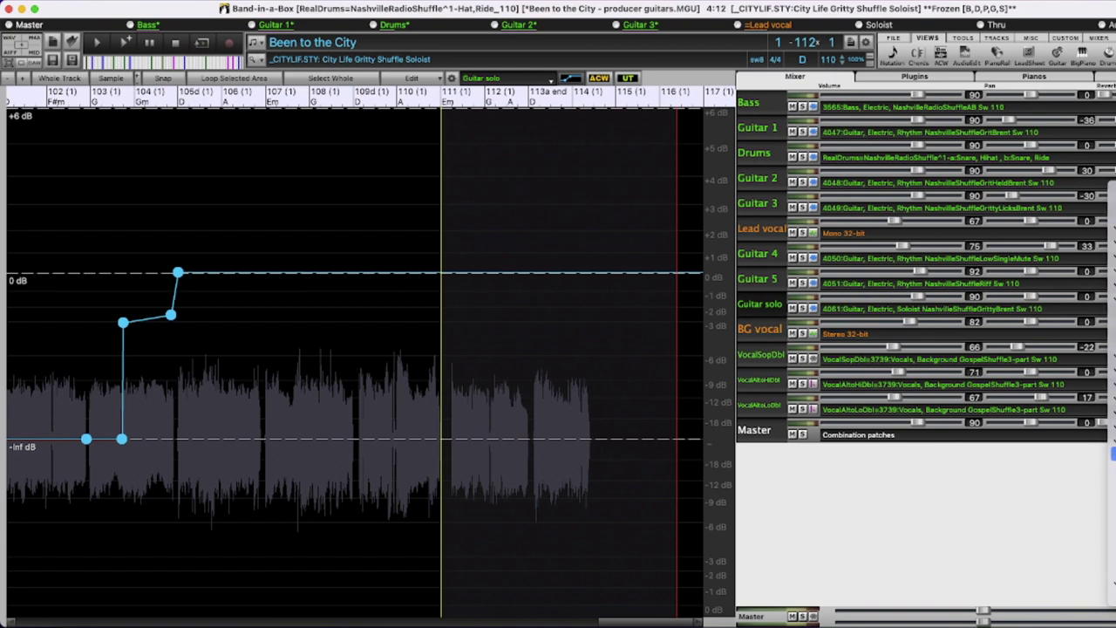
# Assign the RealTrack "Vocals, BackgroundSoloist GospelShuffleSoulful Sw 110" to the Utility#8 track and generate it
pyautogui.click(773, 431)
pyautogui.rightClick(759, 431)
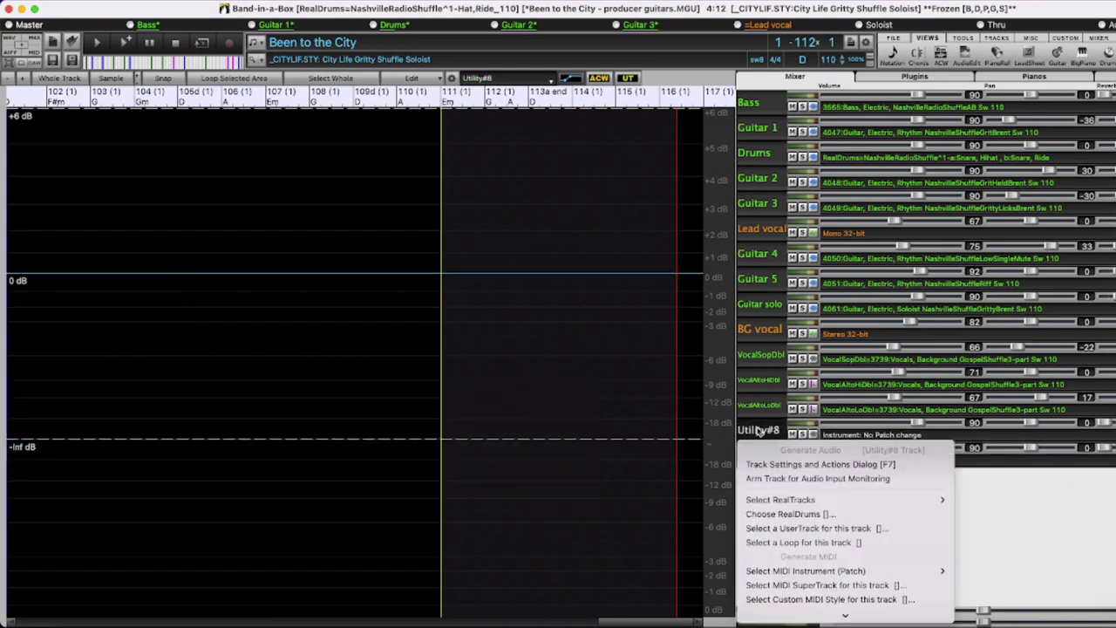
pyautogui.moveTo(785, 504)
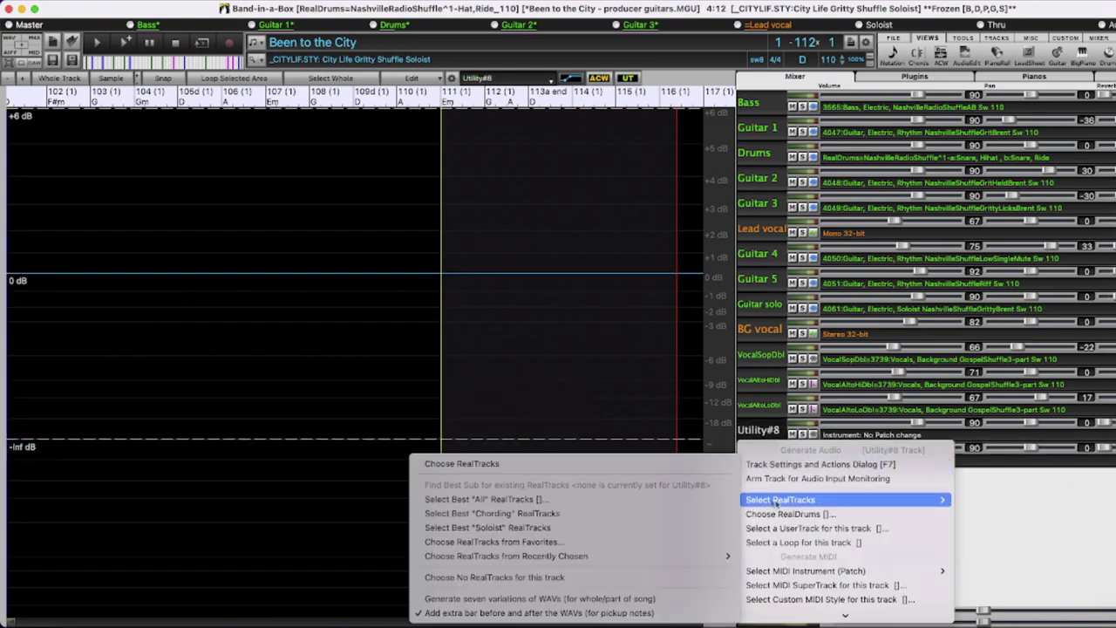
pyautogui.click(585, 463)
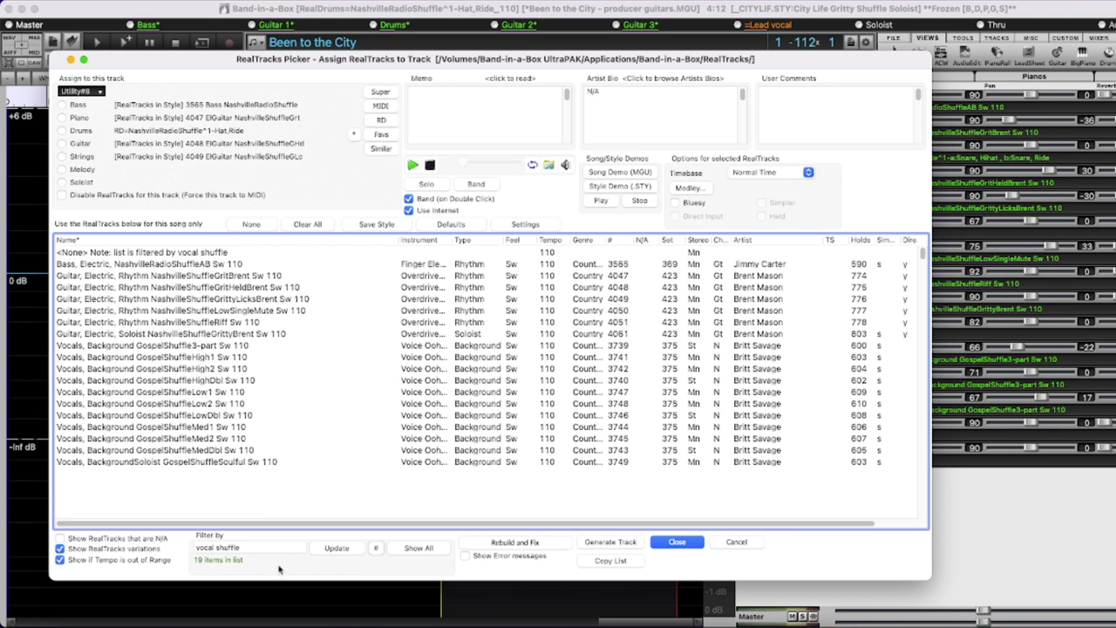
pyautogui.click(82, 463)
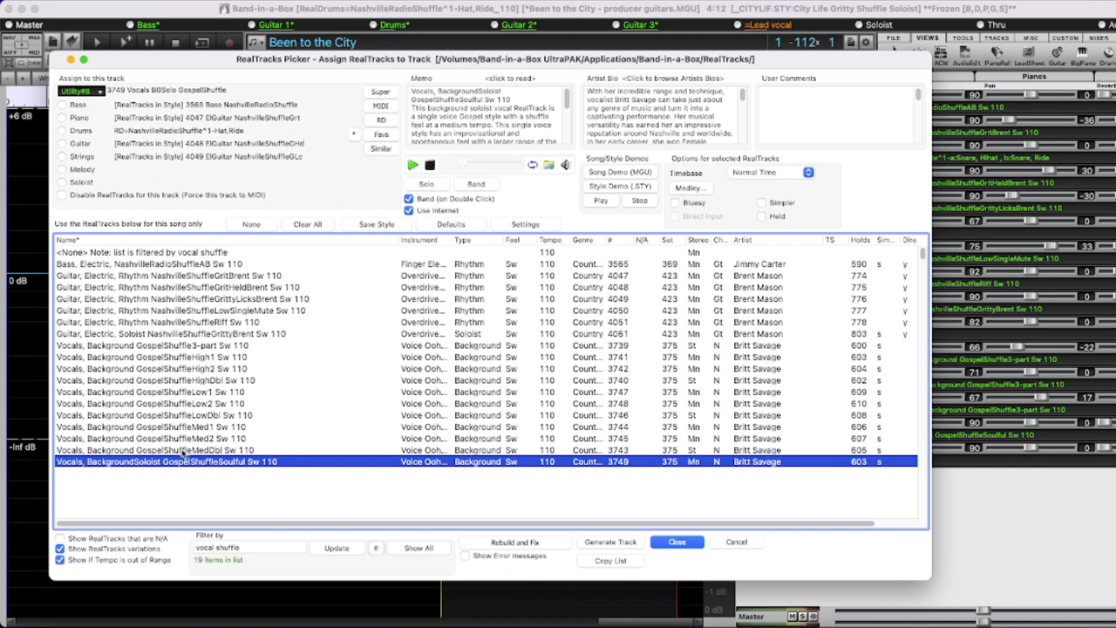
pyautogui.click(598, 544)
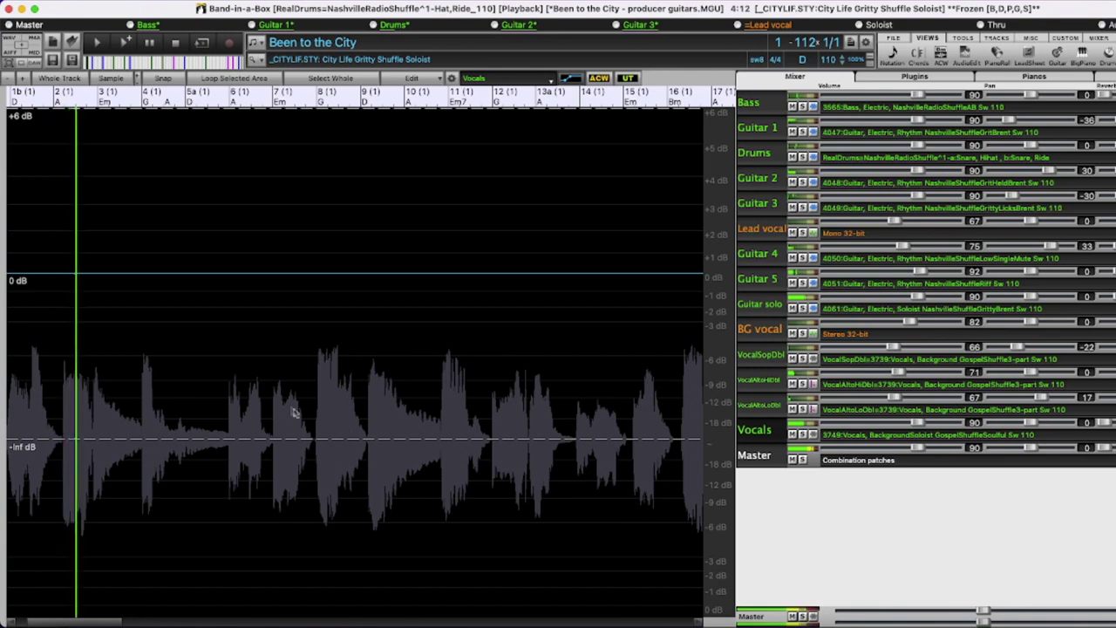
# Stop playback and lower the new Vocals track's volume envelope to -Inf dB from the song's start
pyautogui.click(167, 386)
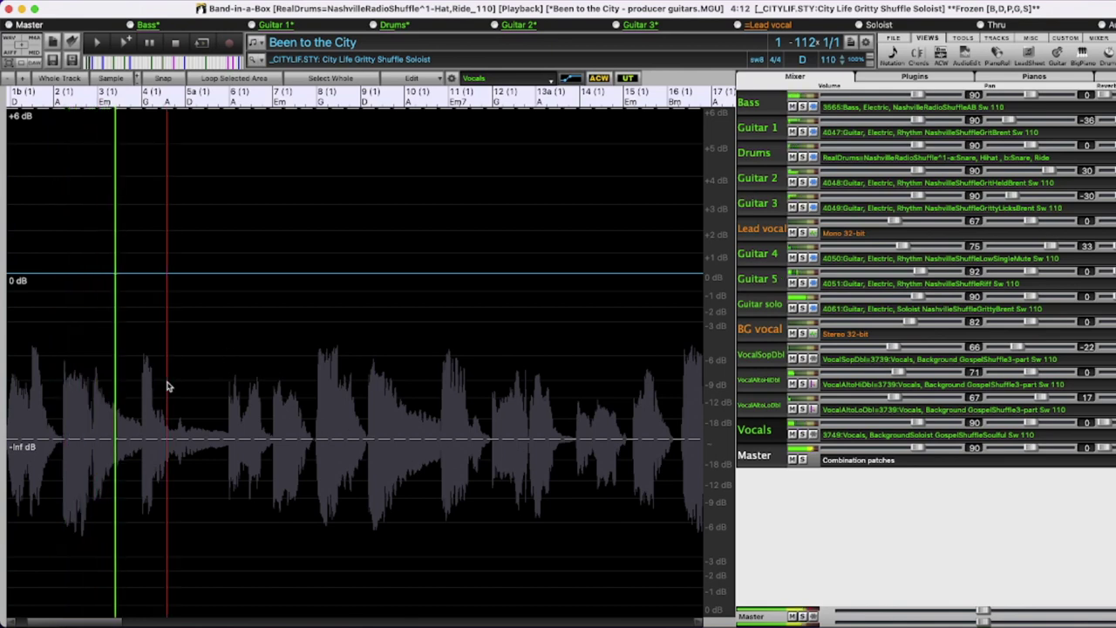
pyautogui.press('space')
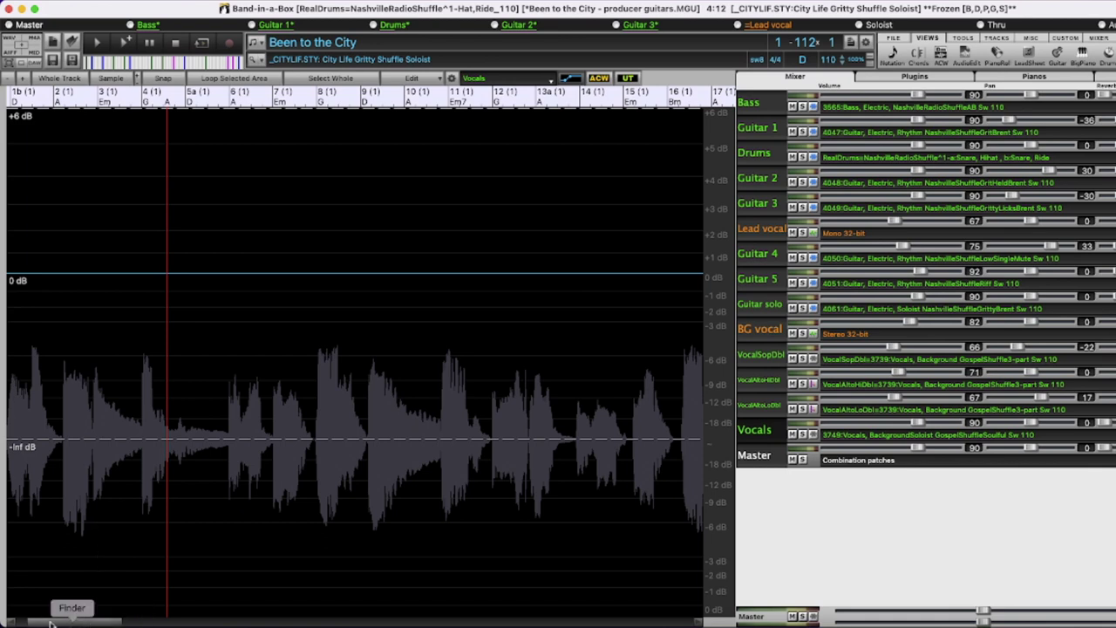
pyautogui.click(23, 622)
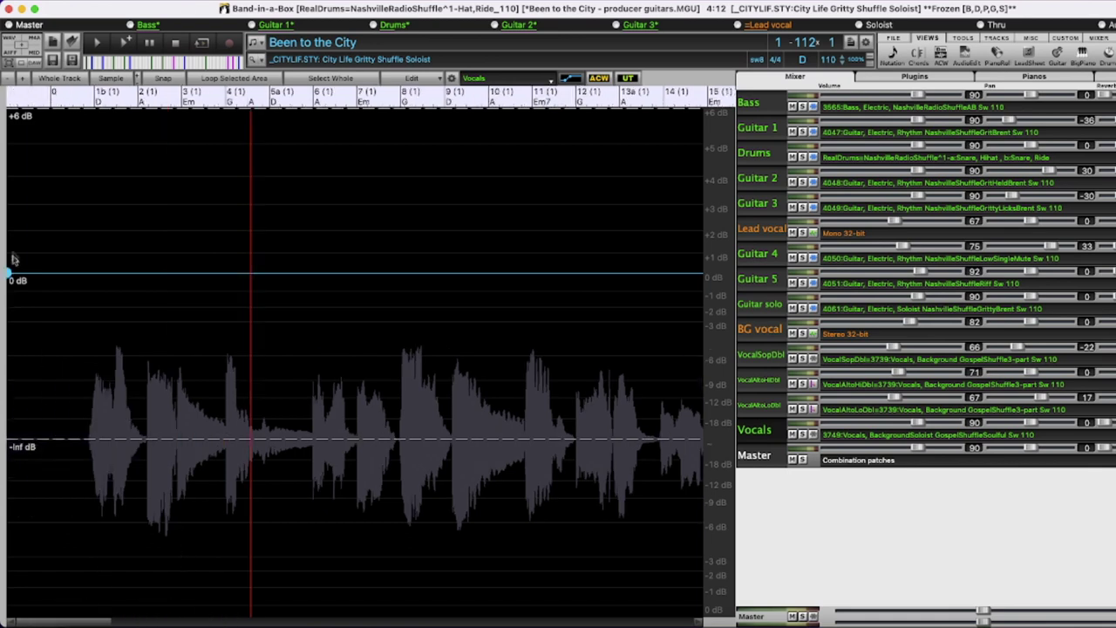
pyautogui.moveTo(8, 274); pyautogui.dragTo(7, 441)
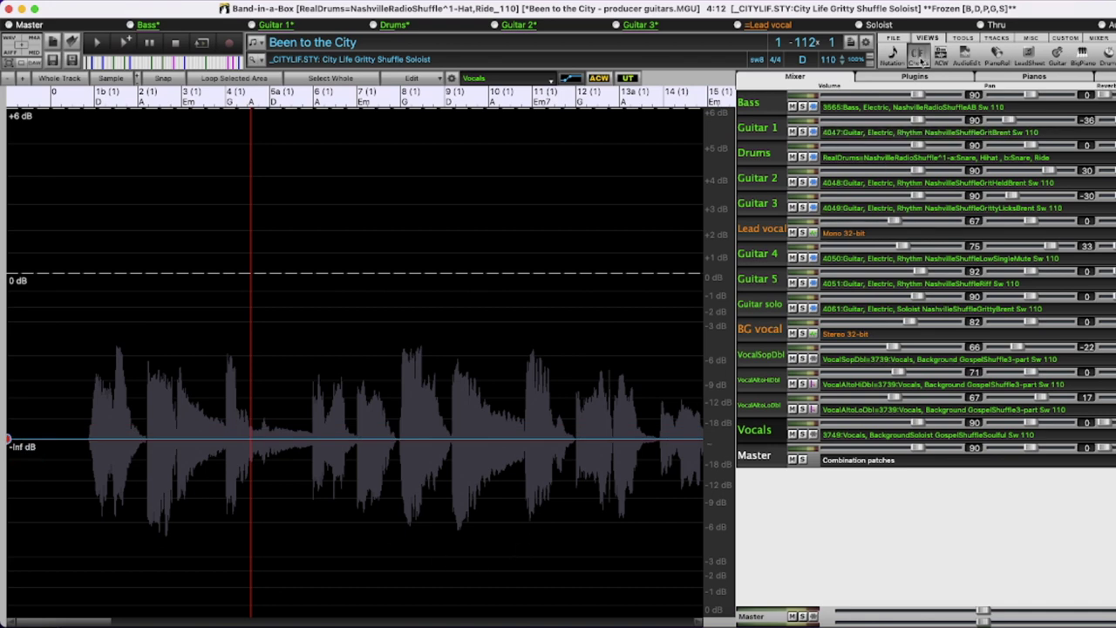
# Play from bar 49 in the chord sheet, select bar 97 and return to the audio editor
pyautogui.click(919, 56)
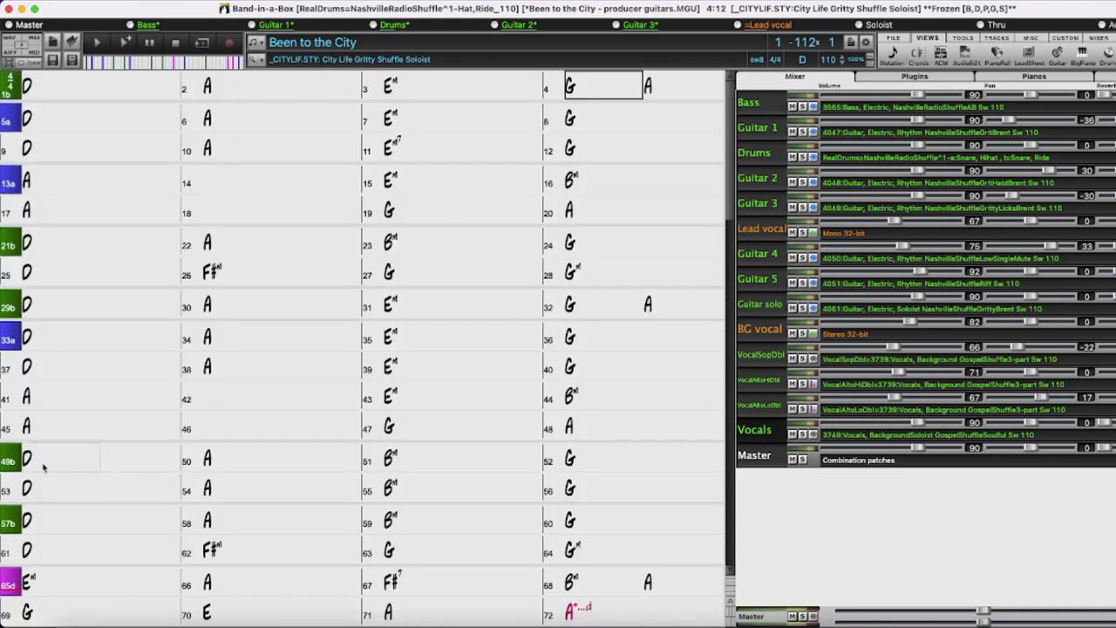
pyautogui.click(76, 471)
pyautogui.press('space')
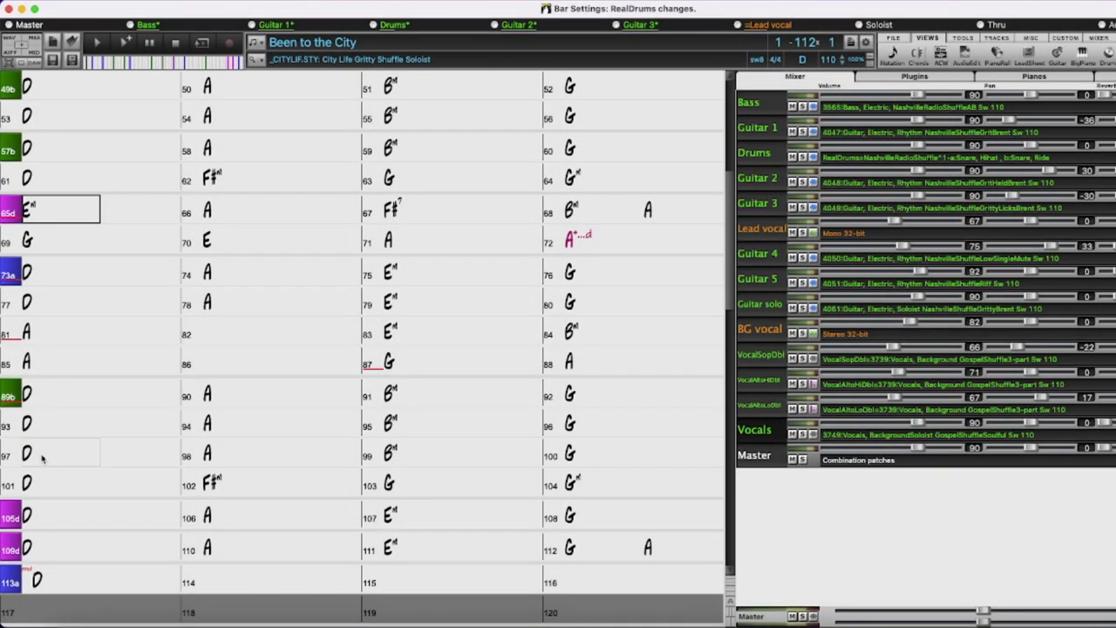
pyautogui.click(40, 460)
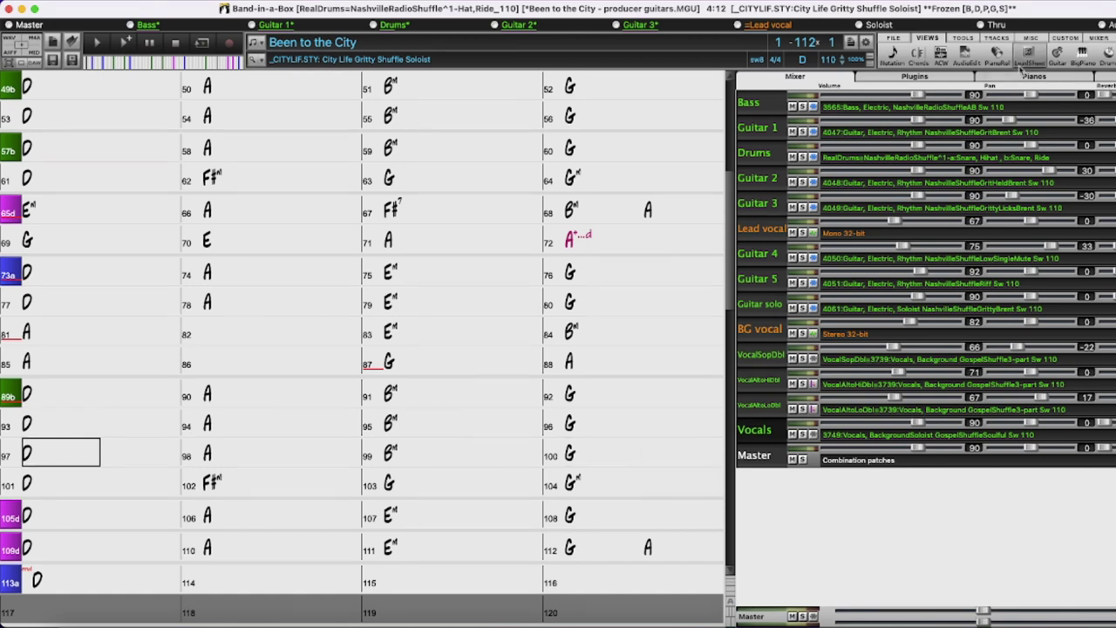
pyautogui.click(966, 54)
# Raise the Vocals envelope from -Inf to 0 dB at bar 96 and play from late in bar 94 to check
pyautogui.click(588, 227)
pyautogui.scroll(5, 576, 240)
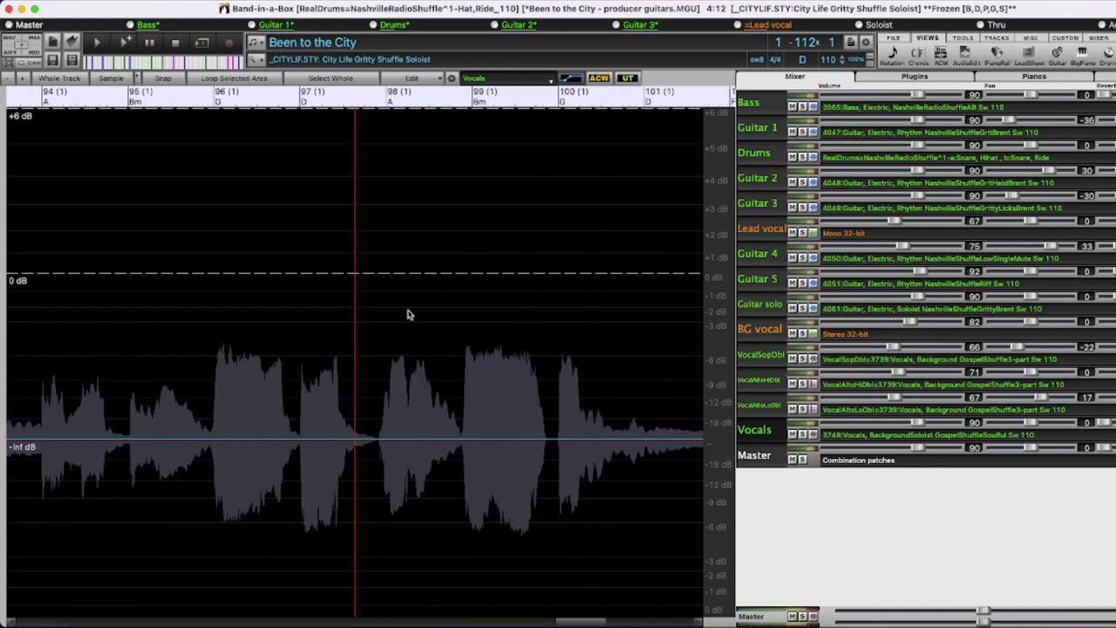
pyautogui.click(200, 447)
pyautogui.moveTo(216, 444); pyautogui.dragTo(215, 273)
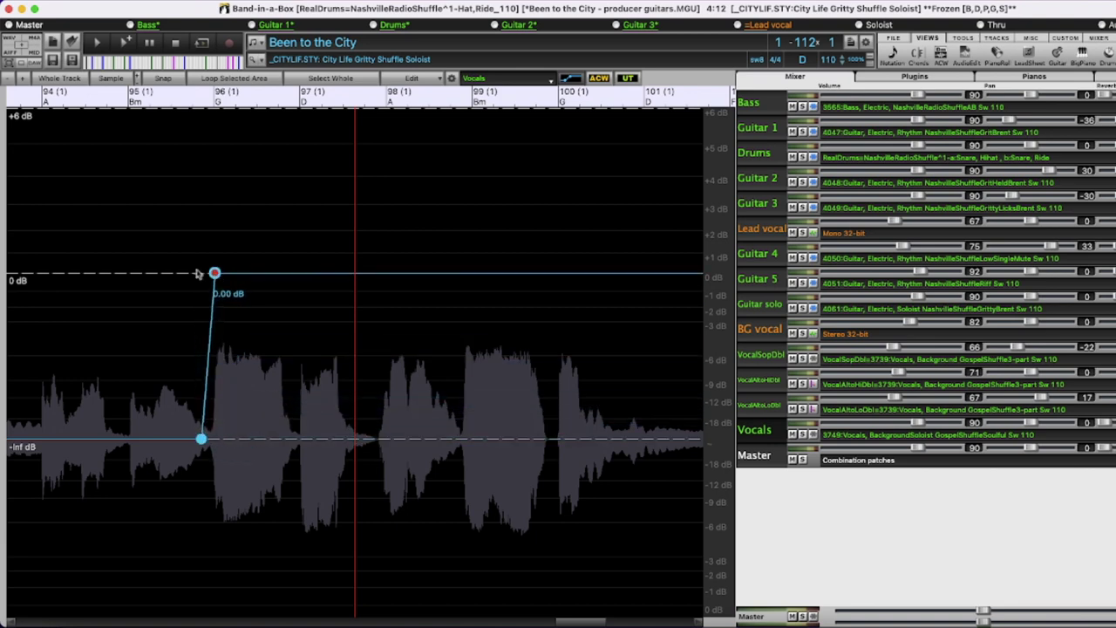
pyautogui.click(106, 307)
pyautogui.press('space')
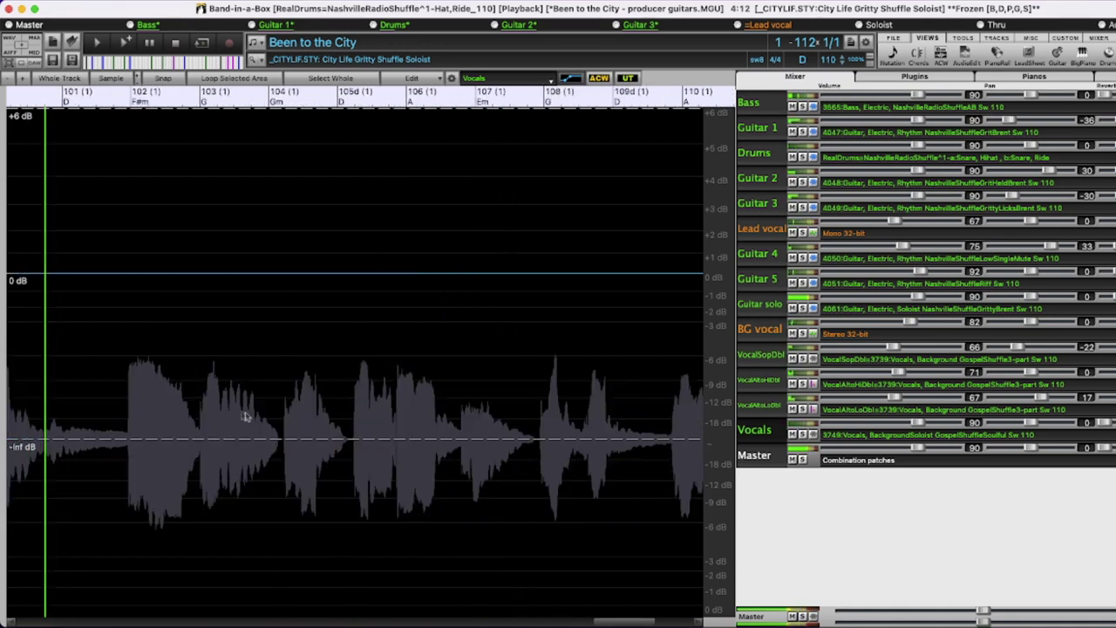
pyautogui.press('space')
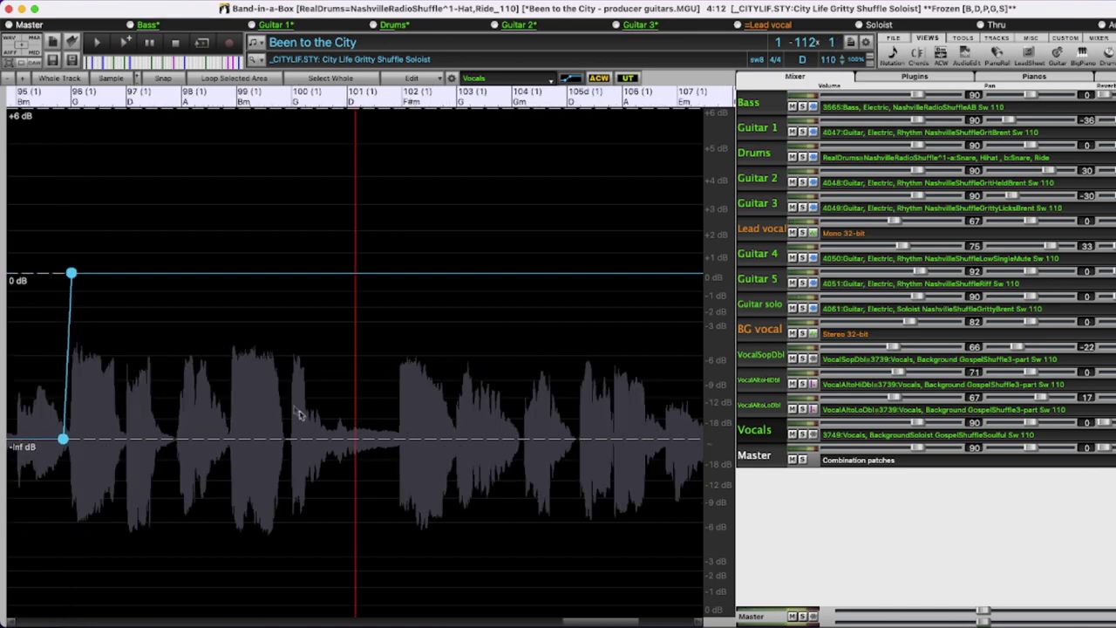
# Move the Vocals envelope's rise from -Inf to just under 0 dB to bar 100
pyautogui.click(297, 276)
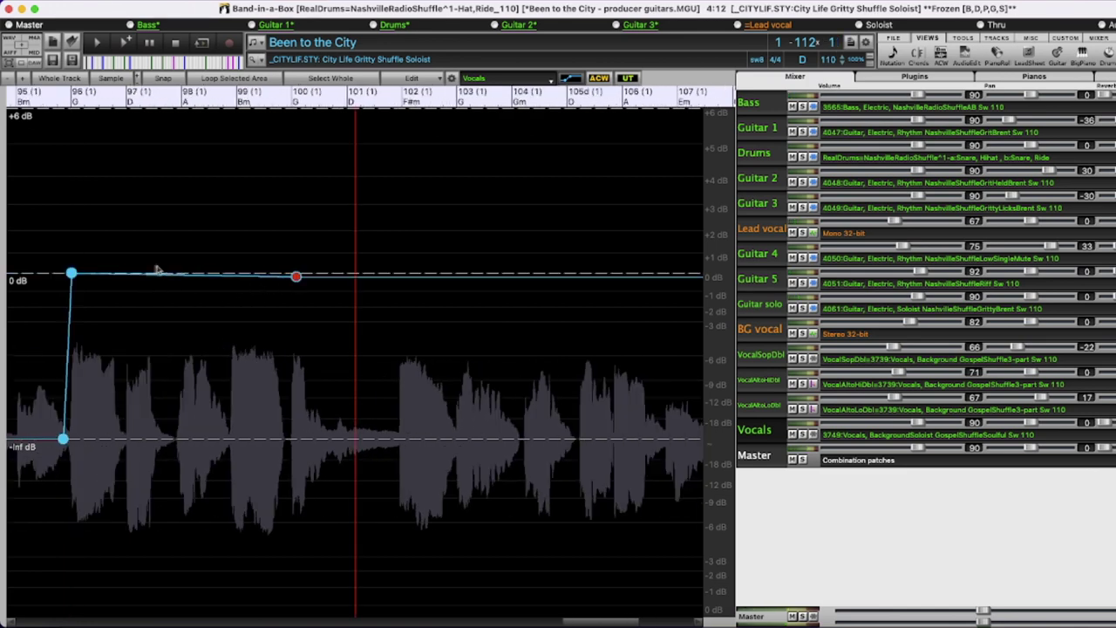
pyautogui.moveTo(71, 276); pyautogui.dragTo(257, 439)
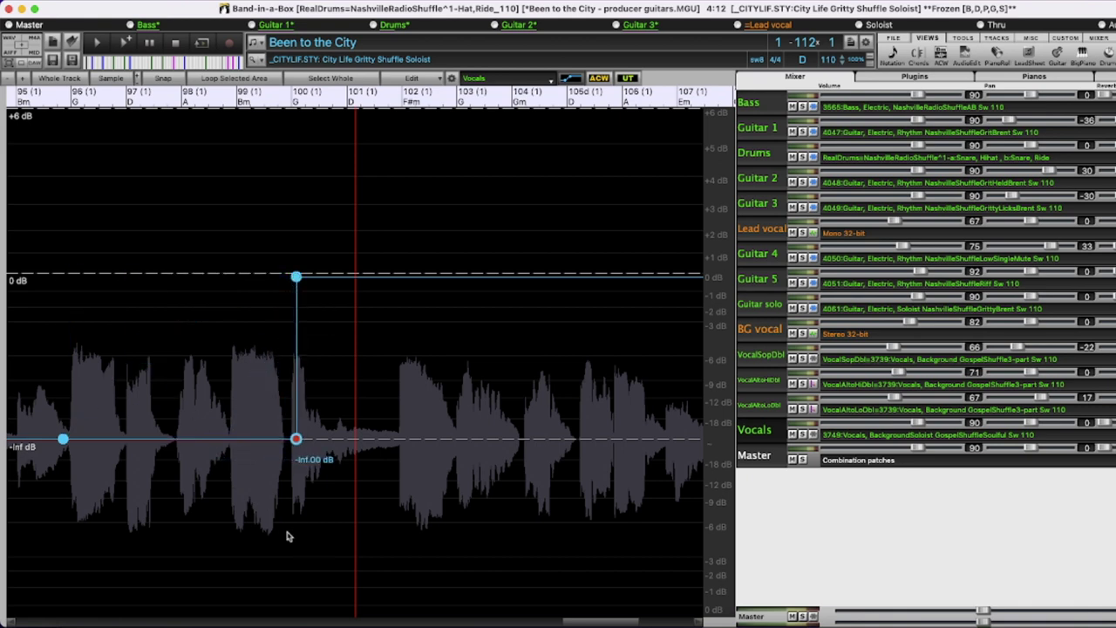
# Move the top of the Vocals envelope's rise to just before bar 100 at 0.27 dB and play from late bar 97 to check
pyautogui.moveTo(297, 278); pyautogui.dragTo(289, 270)
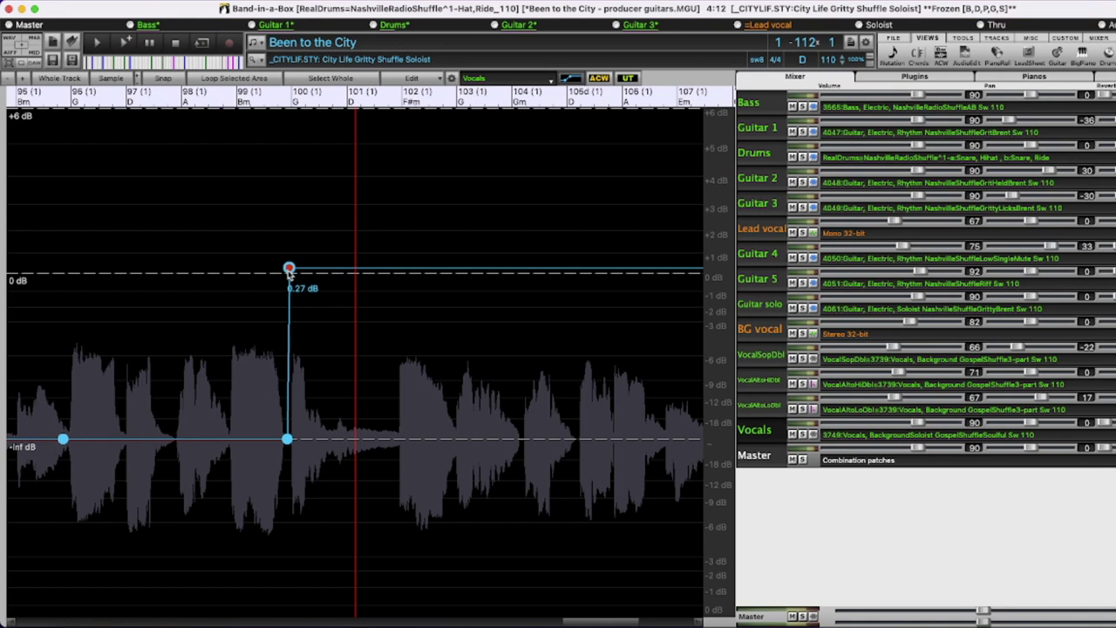
pyautogui.click(174, 340)
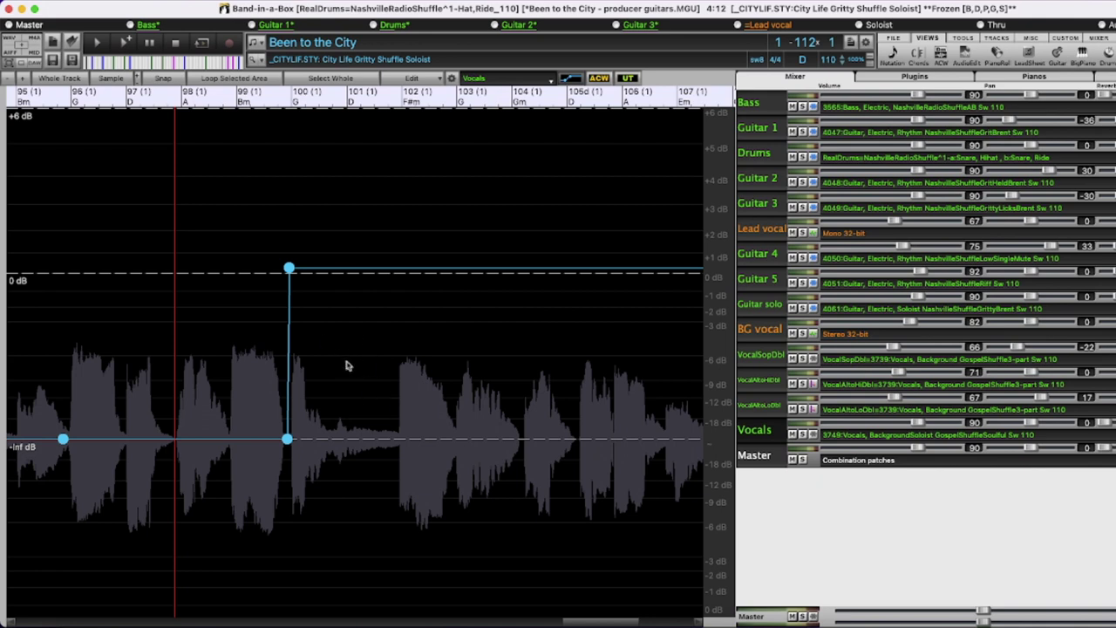
pyautogui.press('space')
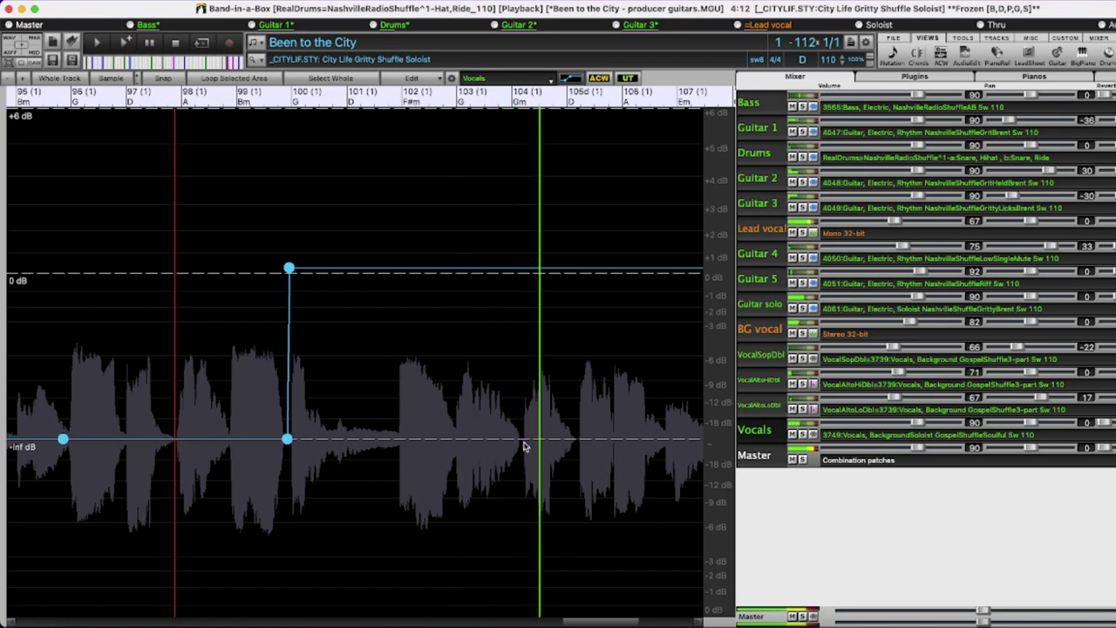
pyautogui.press('Escape')
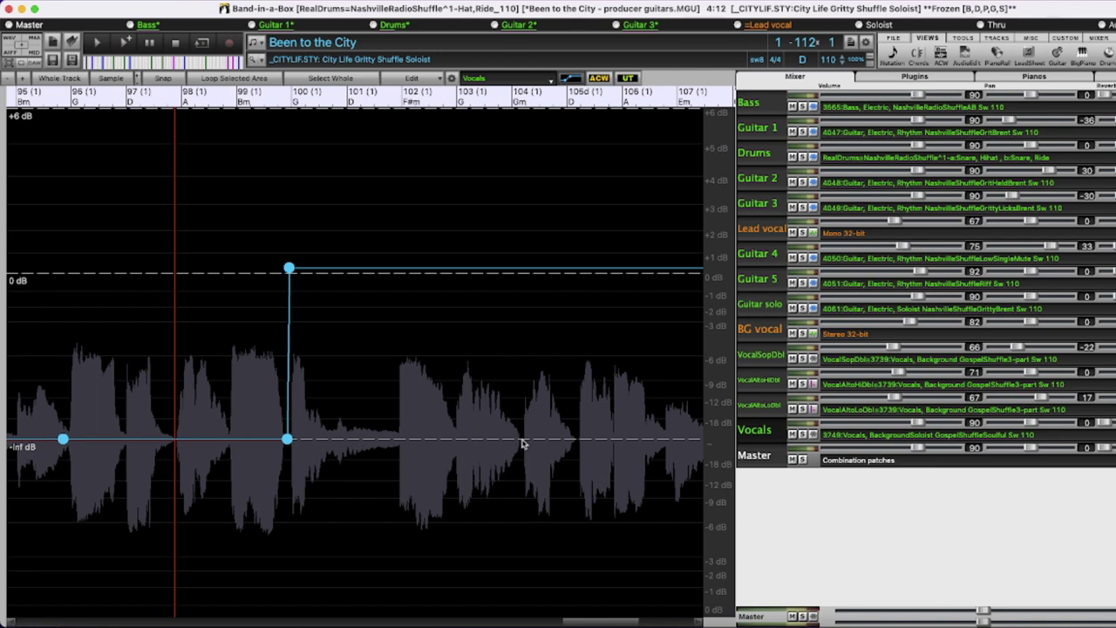
# Copy the Vocals audio from late bar 101 to early bar 104, paste it just before bar 100 and play from bar 98
pyautogui.moveTo(523, 444); pyautogui.dragTo(396, 452)
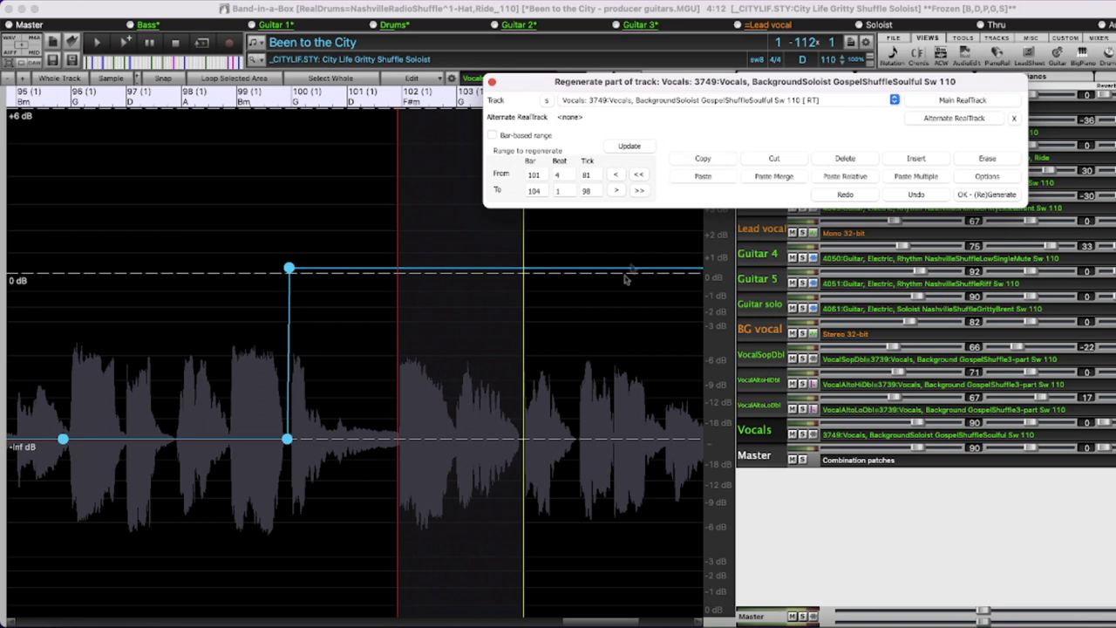
pyautogui.moveTo(411, 459); pyautogui.dragTo(291, 464)
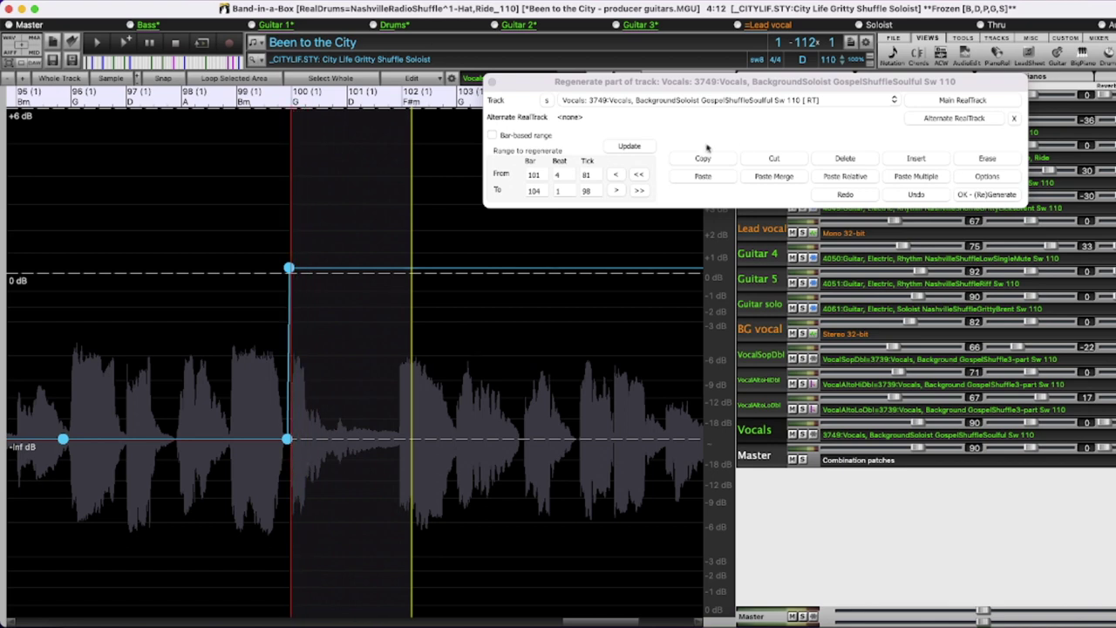
pyautogui.click(717, 176)
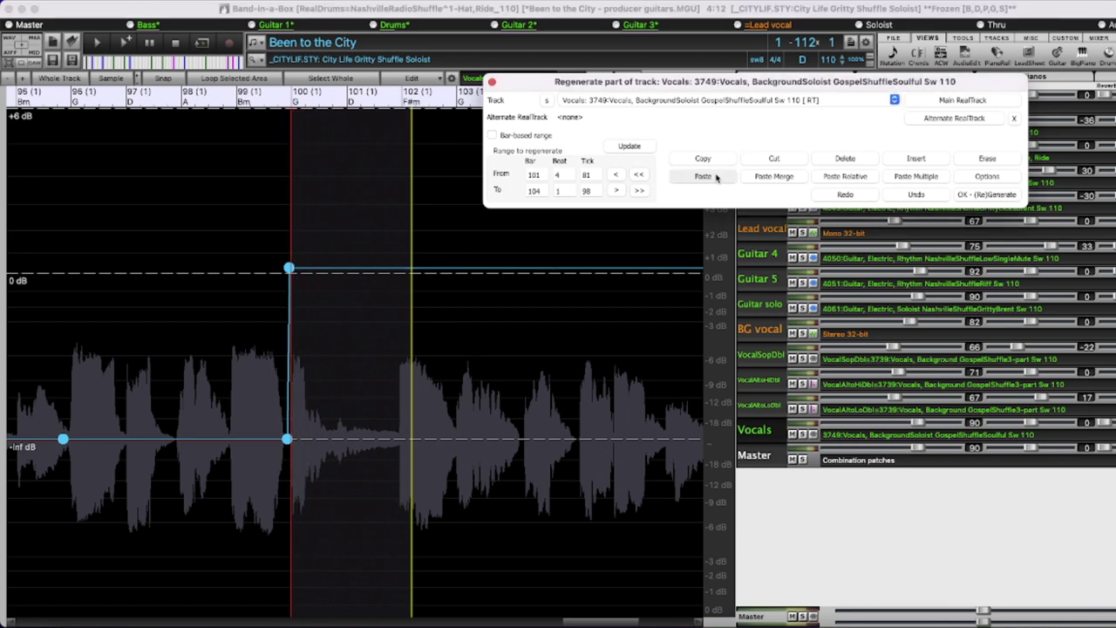
pyautogui.click(715, 176)
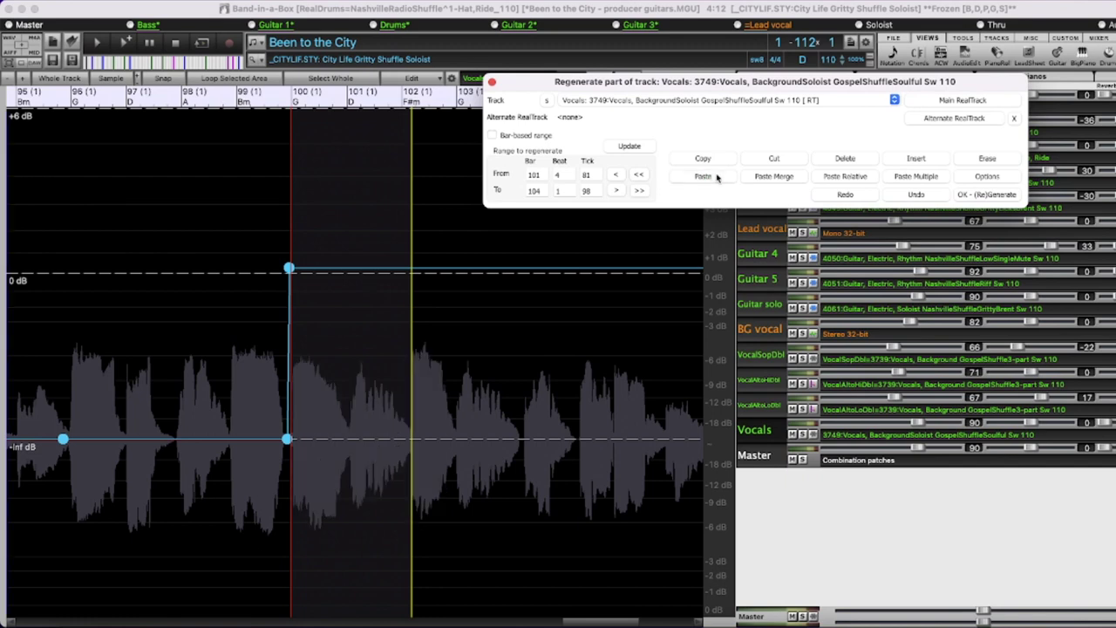
pyautogui.click(194, 320)
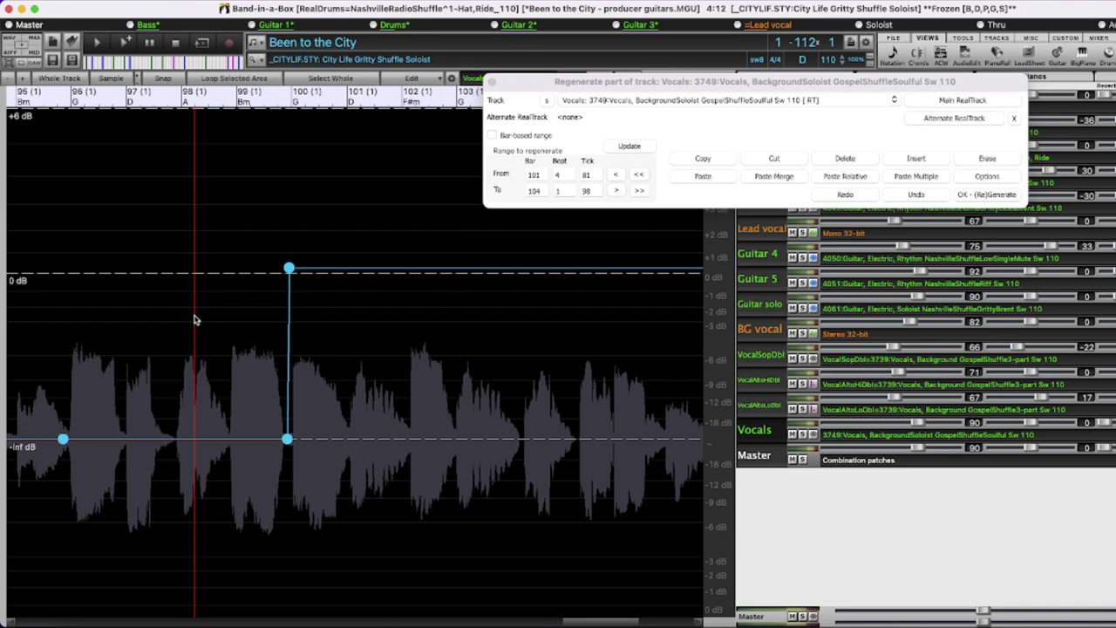
pyautogui.press('space')
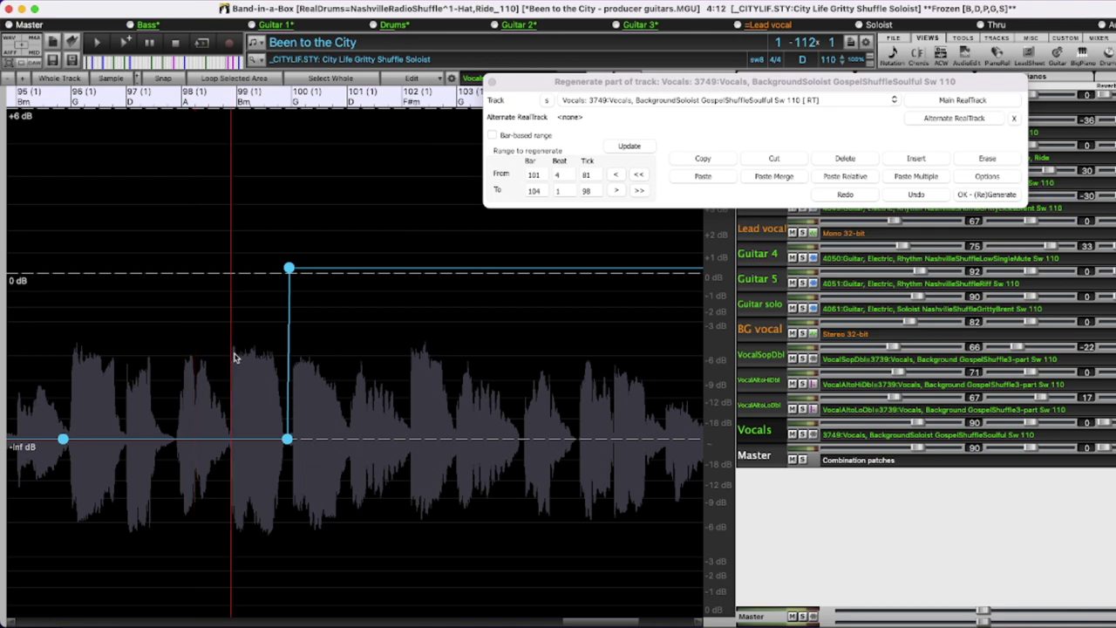
# Audition bar 103, copy the Vocals phrase from late bar 102 to early bar 104, paste it just before bar 100 and play from bar 99
pyautogui.press('space')
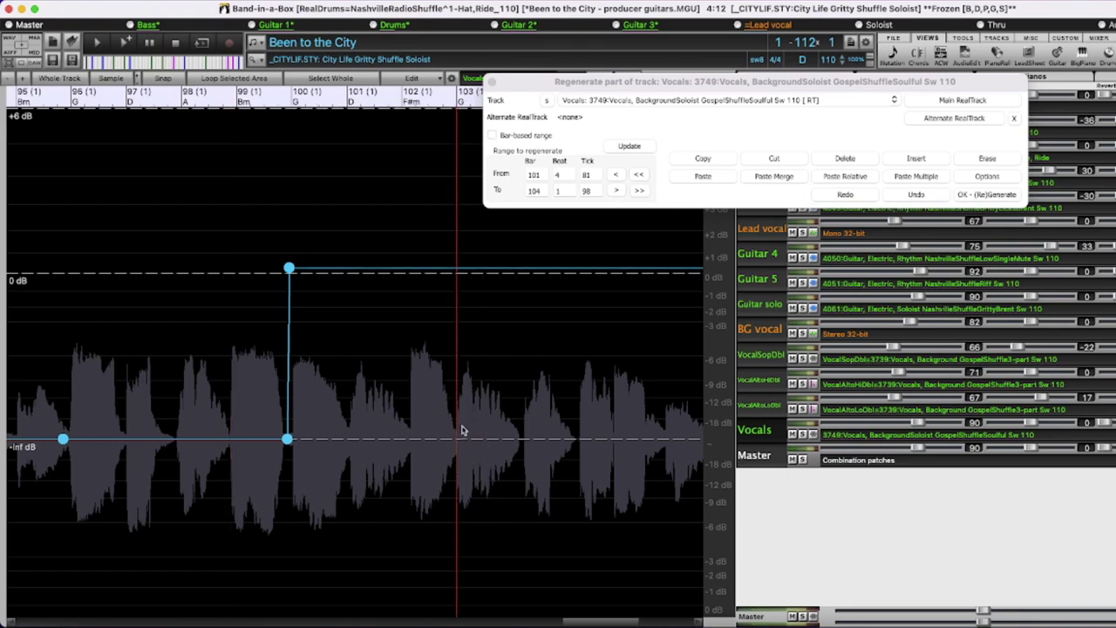
pyautogui.press('space')
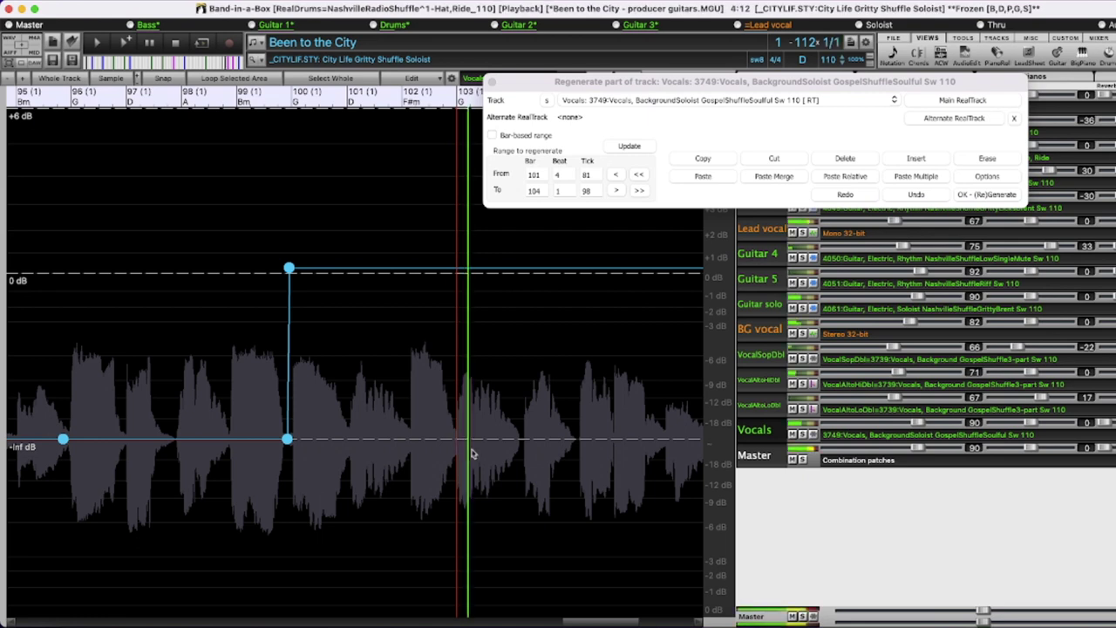
pyautogui.click(523, 451)
pyautogui.moveTo(502, 451); pyautogui.dragTo(458, 451)
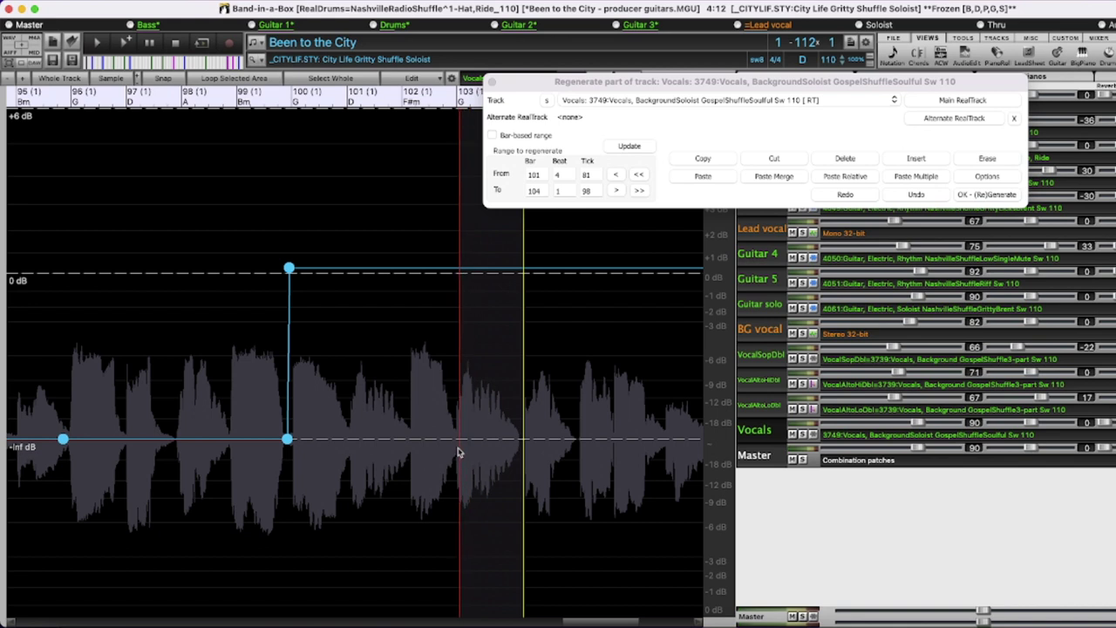
pyautogui.click(698, 163)
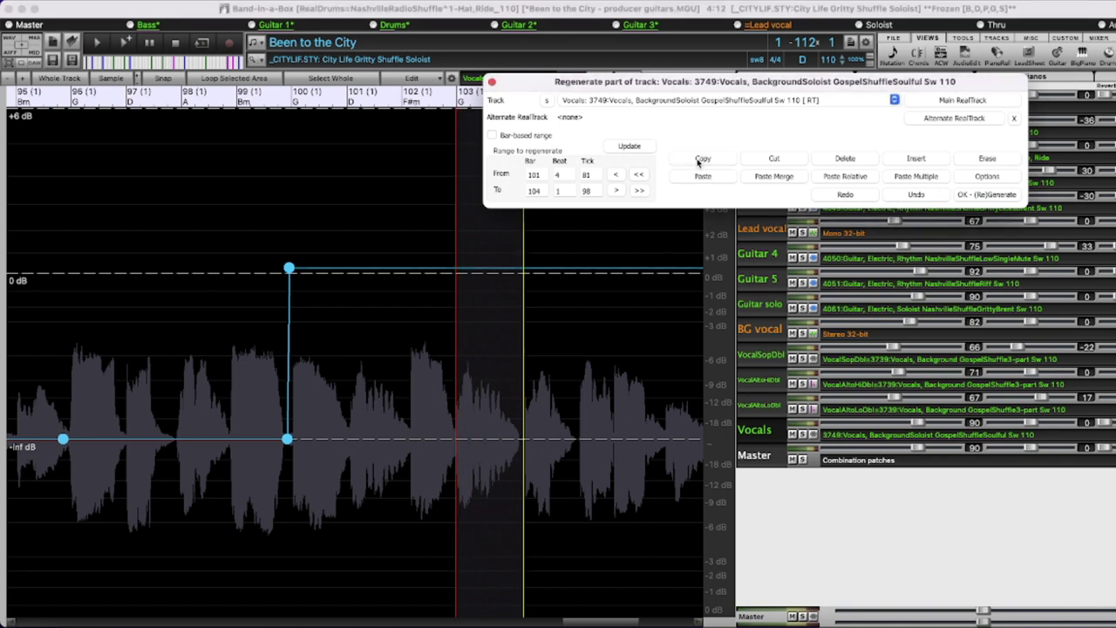
pyautogui.moveTo(359, 446); pyautogui.dragTo(295, 446)
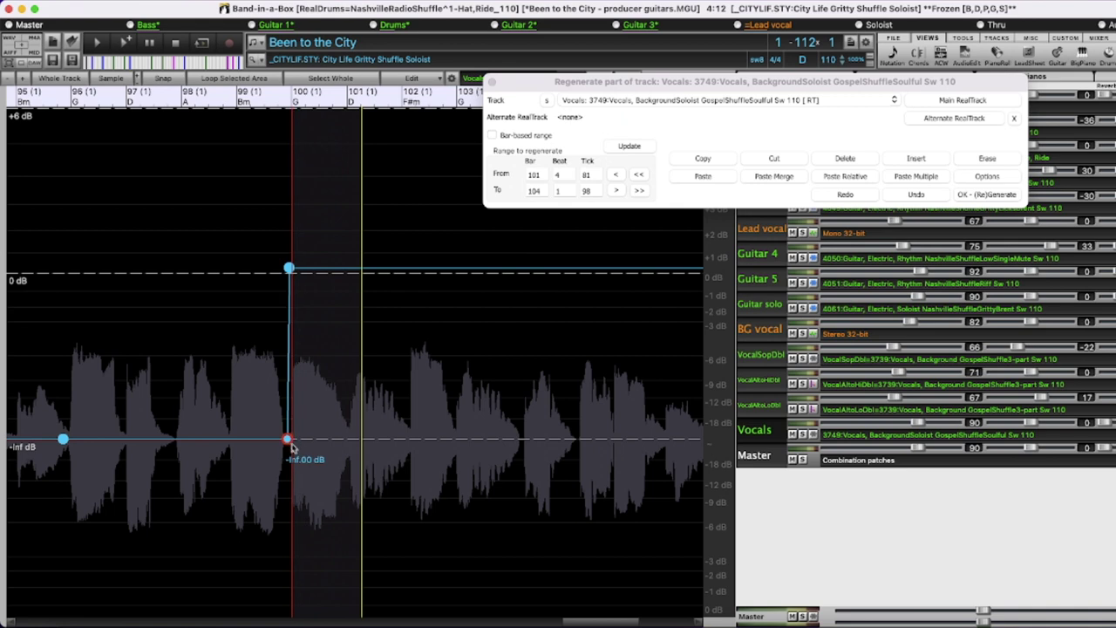
pyautogui.click(719, 183)
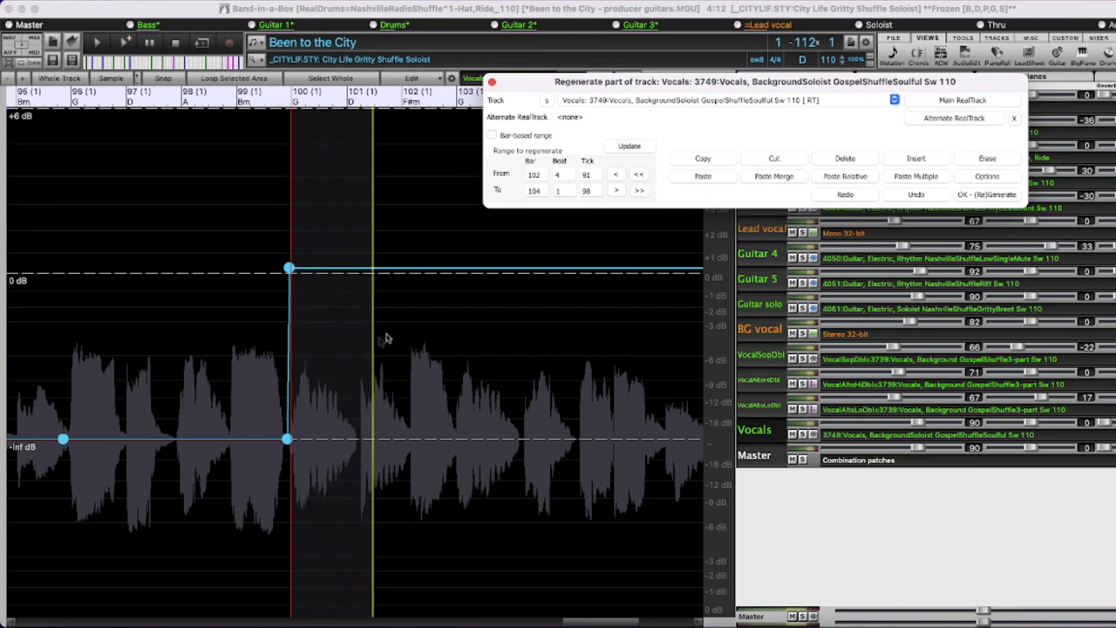
pyautogui.click(252, 380)
pyautogui.press('space')
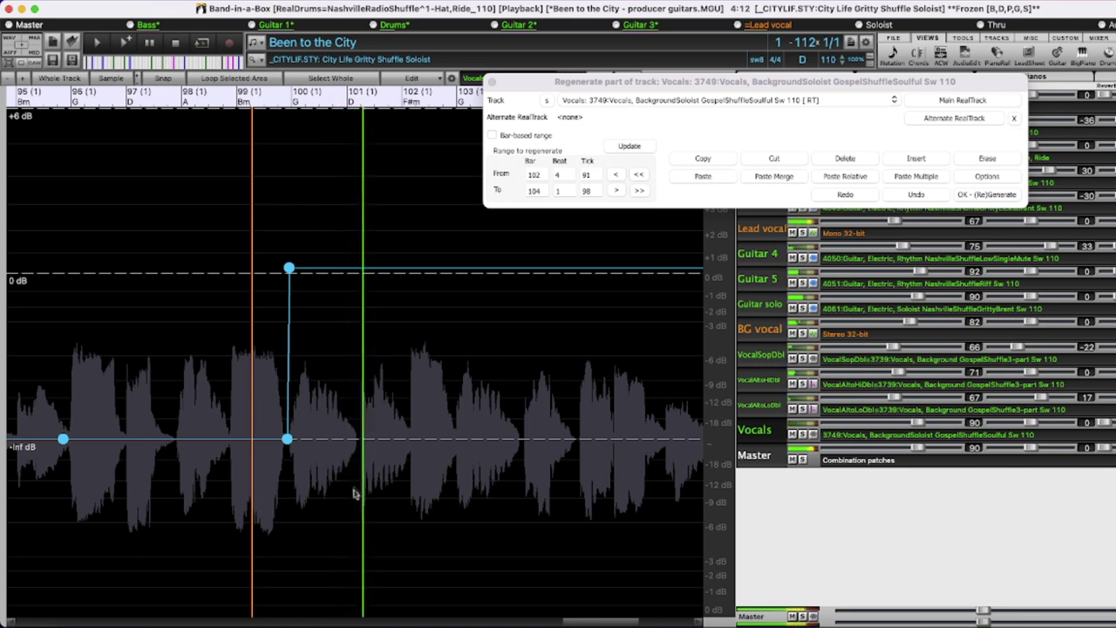
# Drop the Vocals envelope to -Inf at bar 101, boost the bar 100 phrase to about 3.5 dB and play from bar 97
pyautogui.click(360, 396)
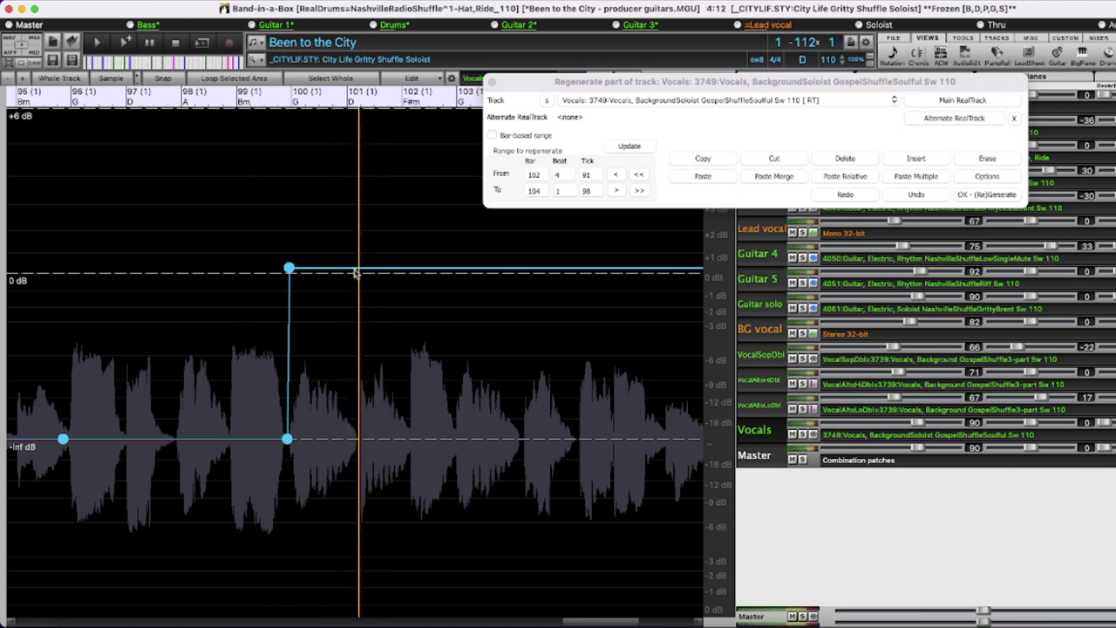
pyautogui.moveTo(358, 273); pyautogui.dragTo(357, 471)
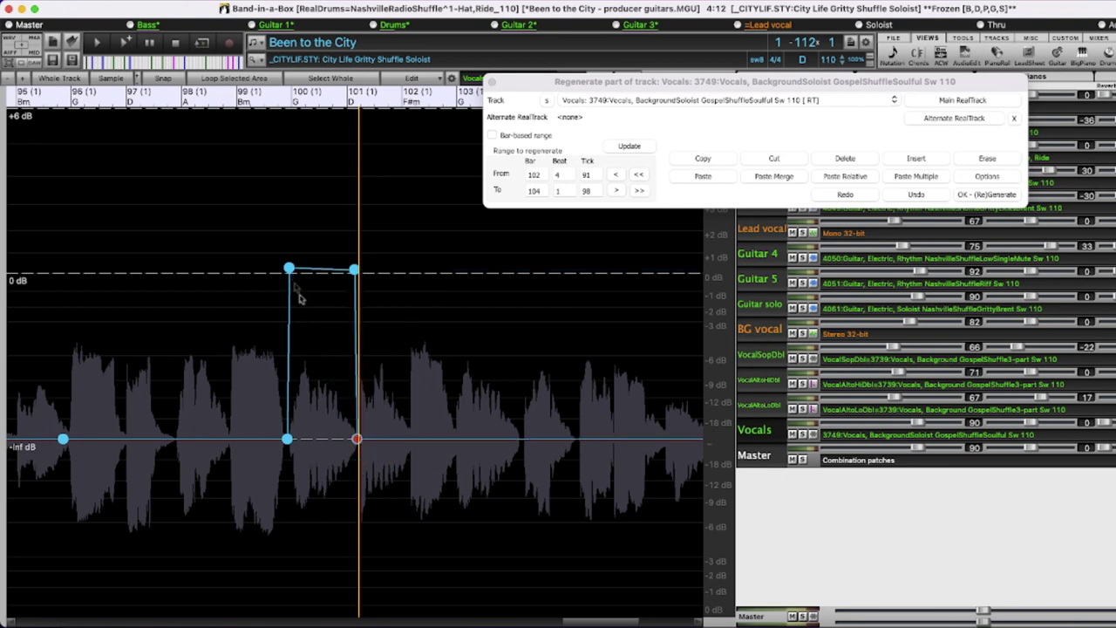
pyautogui.moveTo(290, 258); pyautogui.dragTo(292, 186)
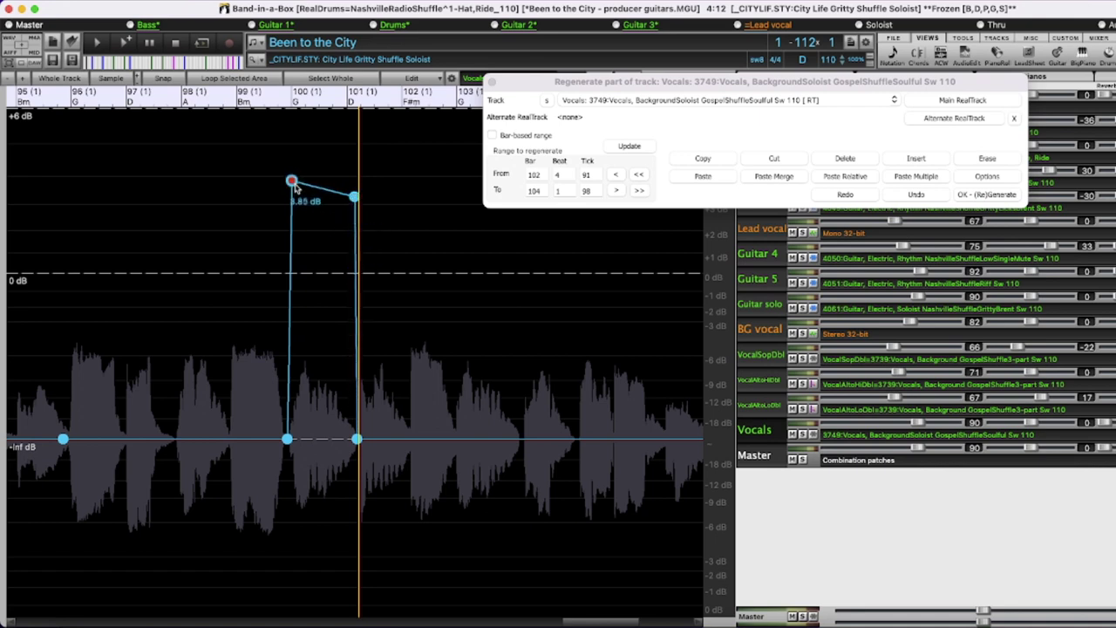
pyautogui.moveTo(295, 197); pyautogui.dragTo(295, 199)
pyautogui.press('space')
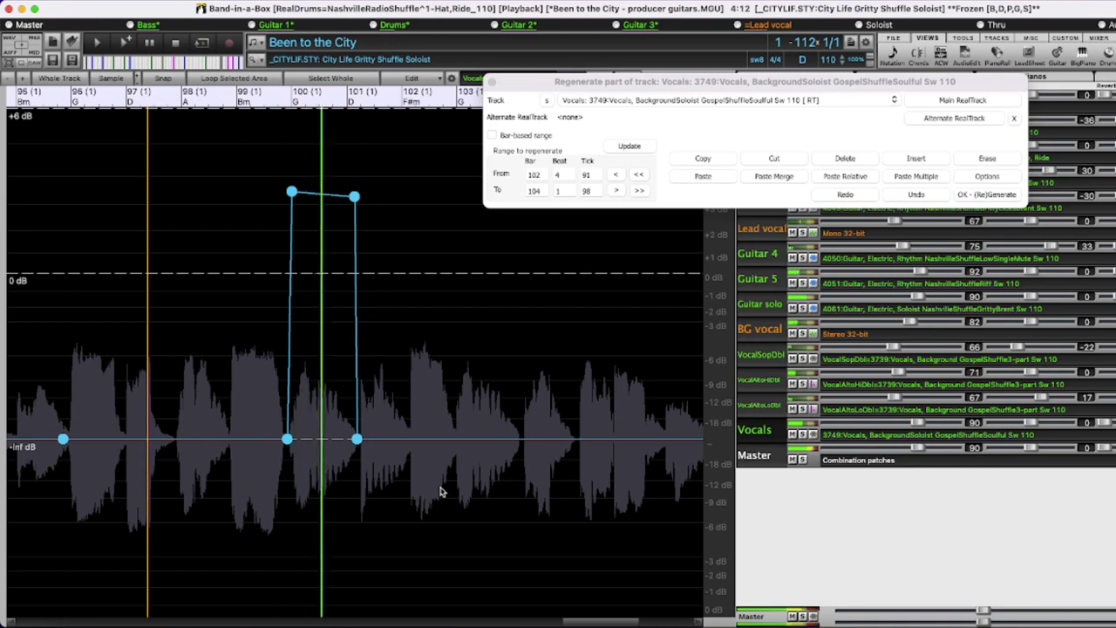
# Raise the Vocals envelope from -Inf to about 0 dB at bar 104 and play the song's ending
pyautogui.click(521, 439)
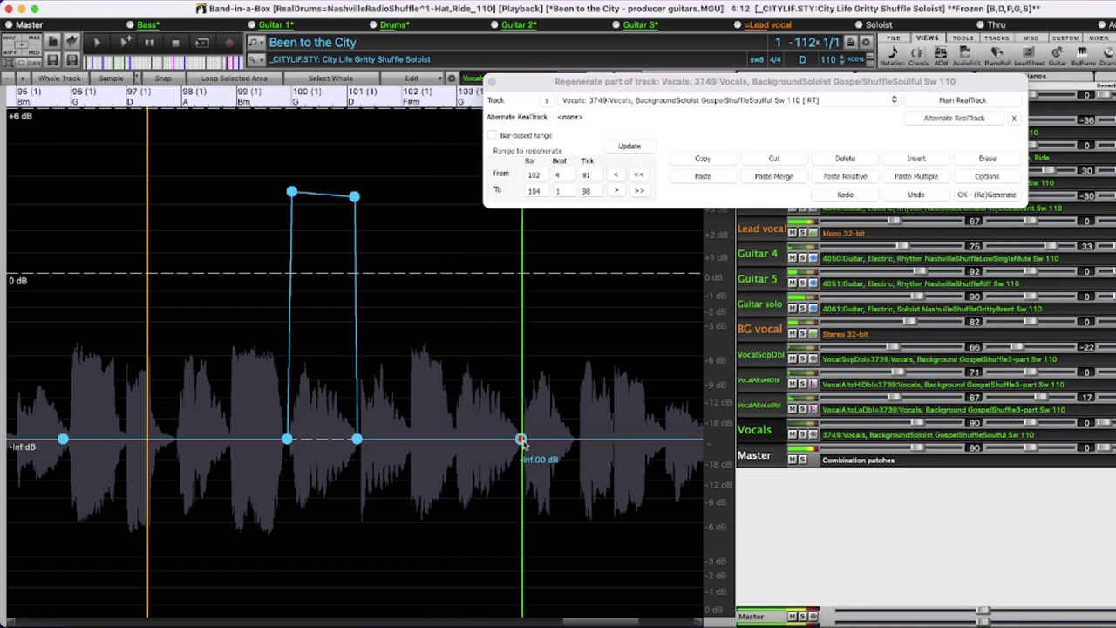
pyautogui.press('space')
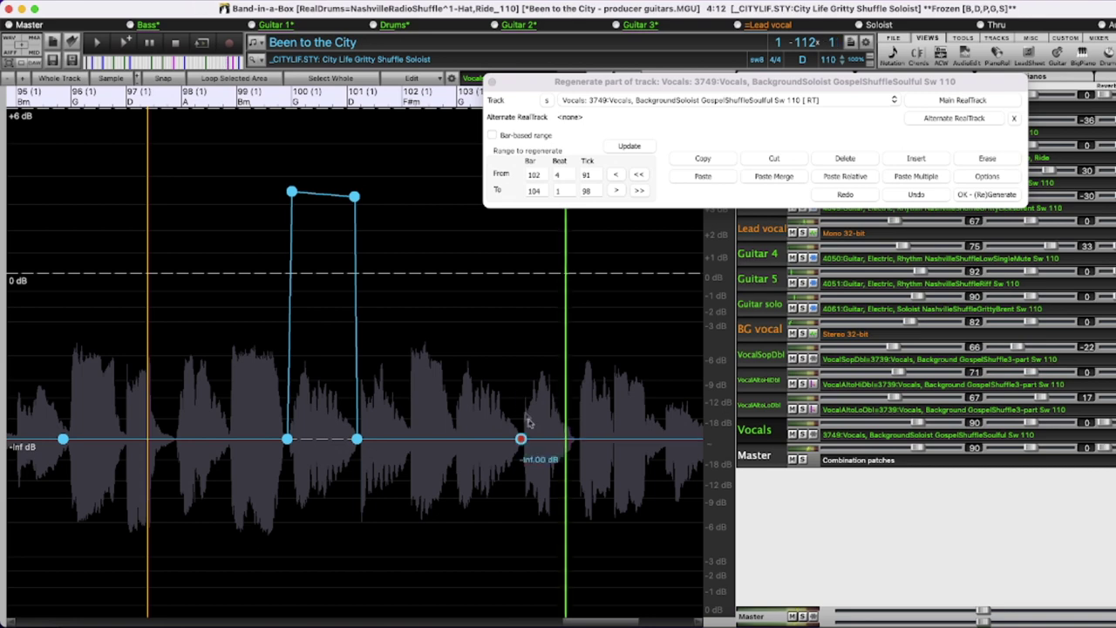
pyautogui.moveTo(535, 359); pyautogui.dragTo(521, 272)
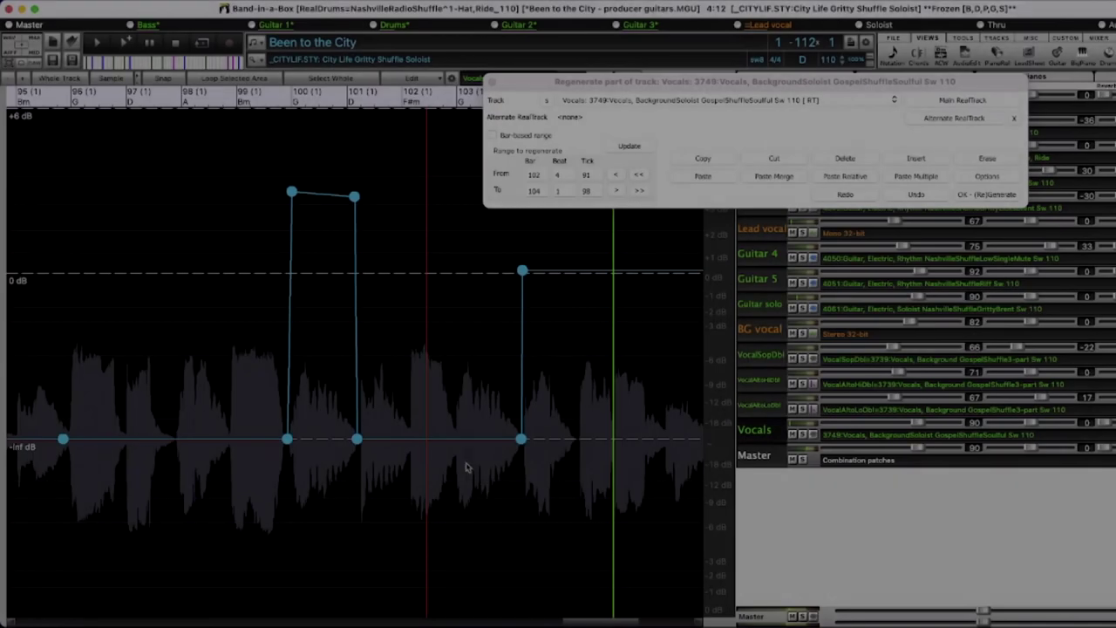
pyautogui.press('space')
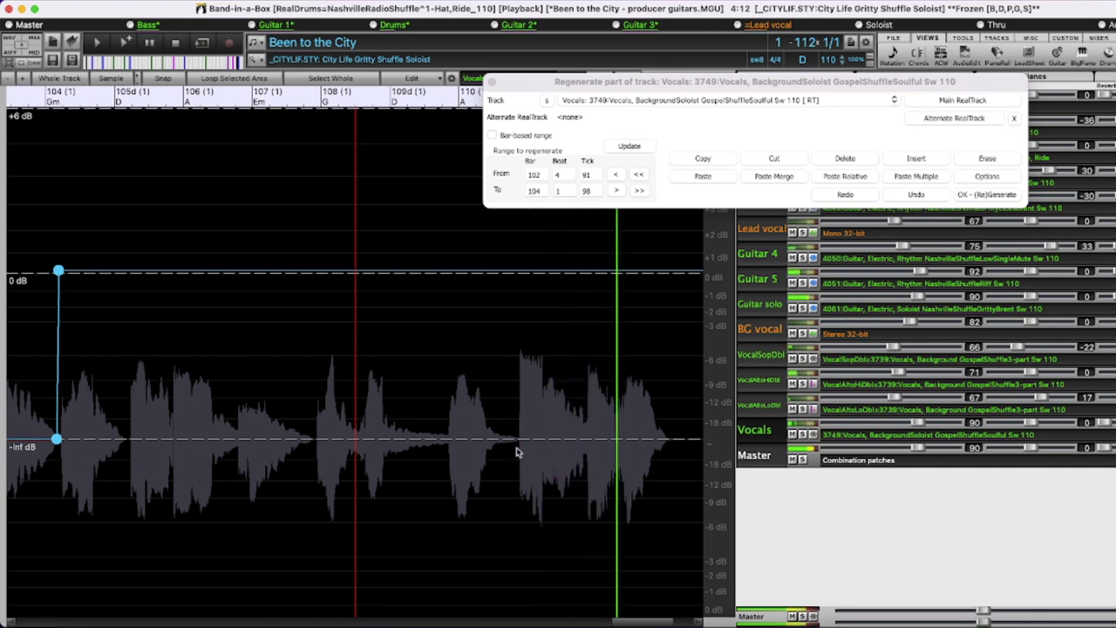
pyautogui.press('space')
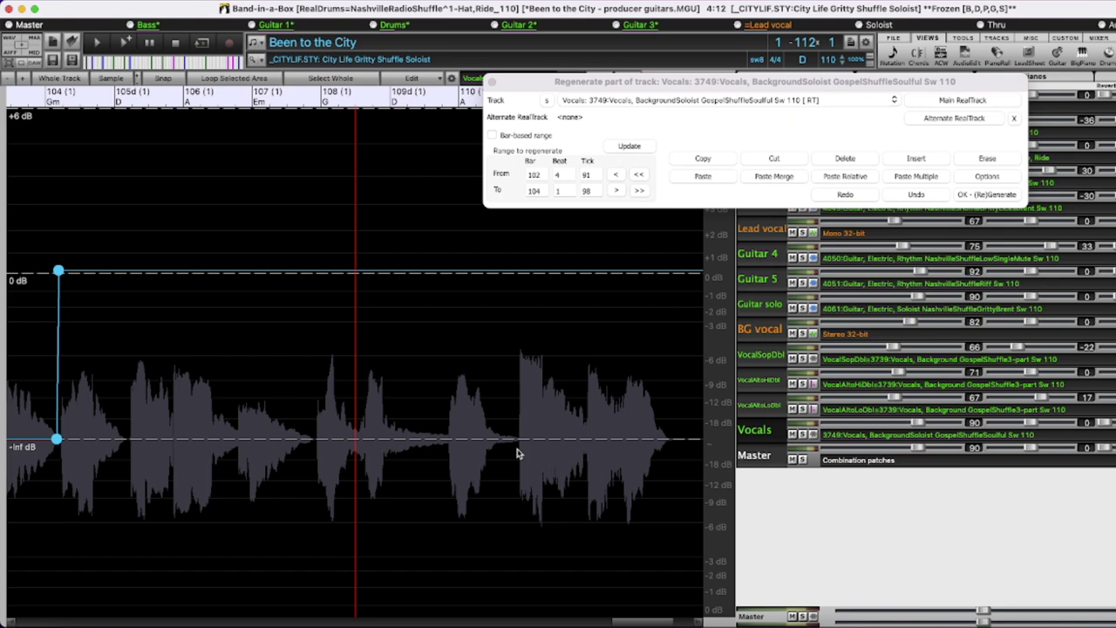
# Erase the Vocals audio from early bar 105 to bar 110 beat 4 and play from just before bar 104
pyautogui.click(517, 453)
pyautogui.moveTo(478, 453); pyautogui.dragTo(134, 503)
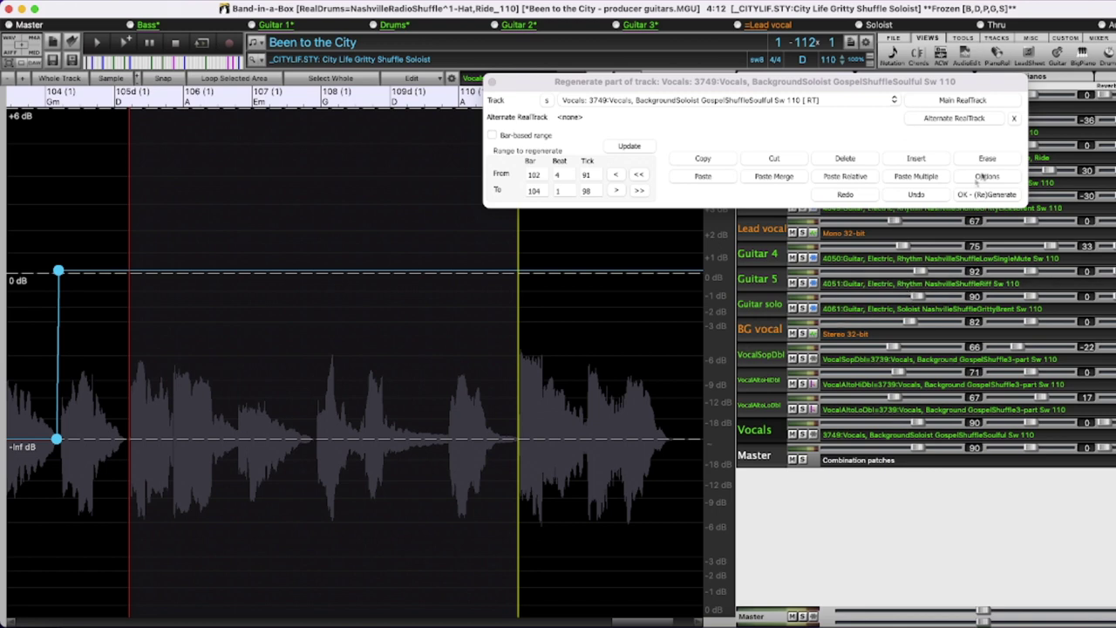
pyautogui.click(985, 163)
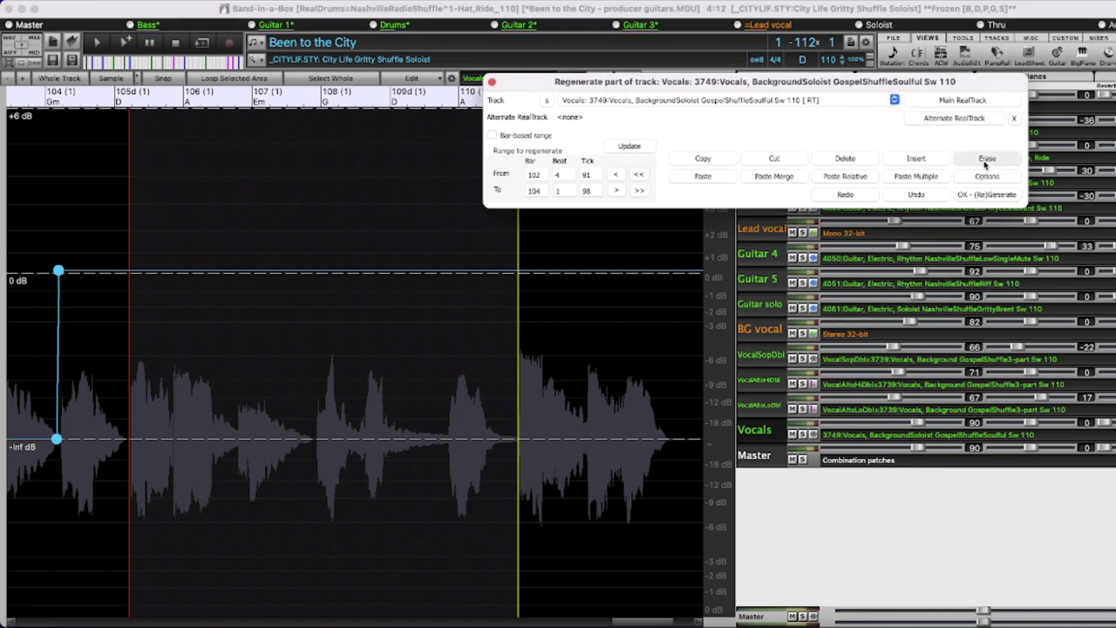
pyautogui.click(986, 159)
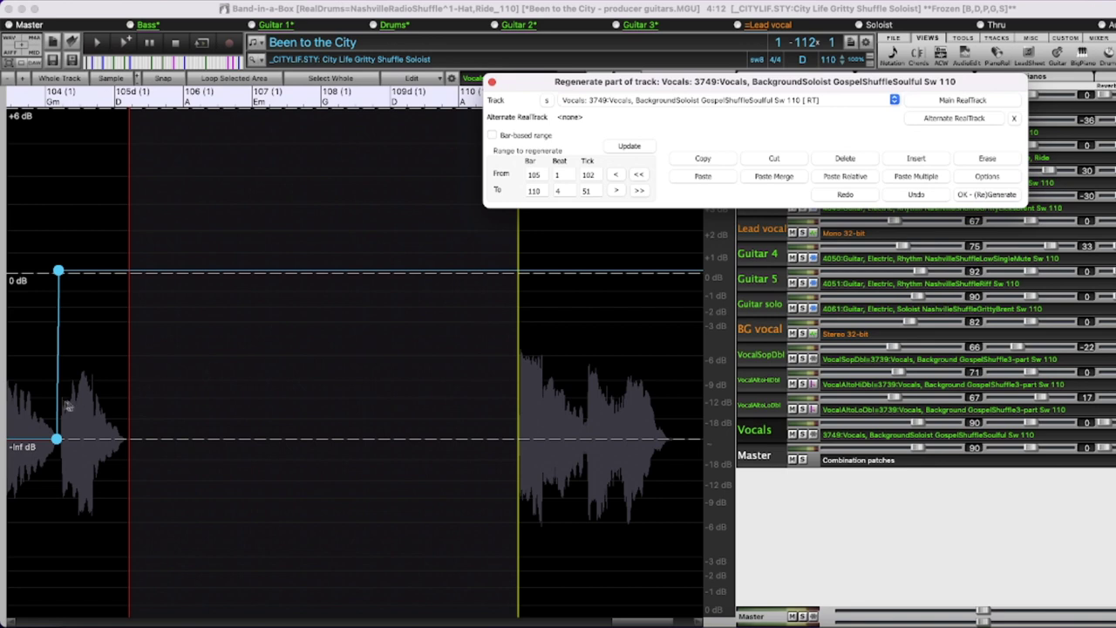
pyautogui.click(37, 391)
pyautogui.press('space')
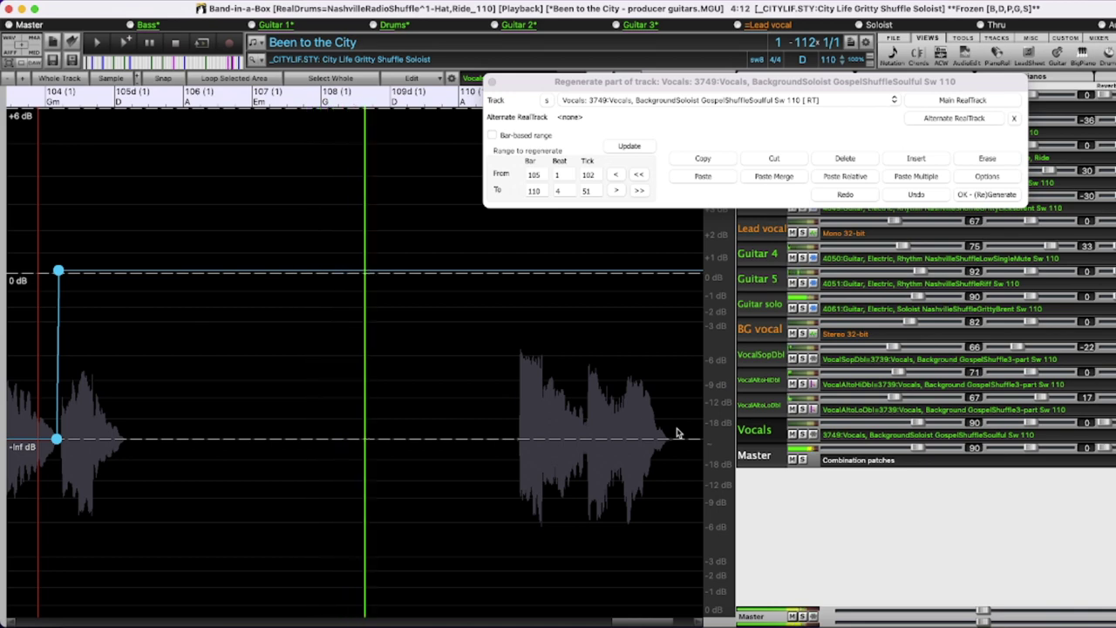
# Move the track regeneration dialog aside, stop playback and close the dialog
pyautogui.moveTo(524, 87); pyautogui.dragTo(716, 44)
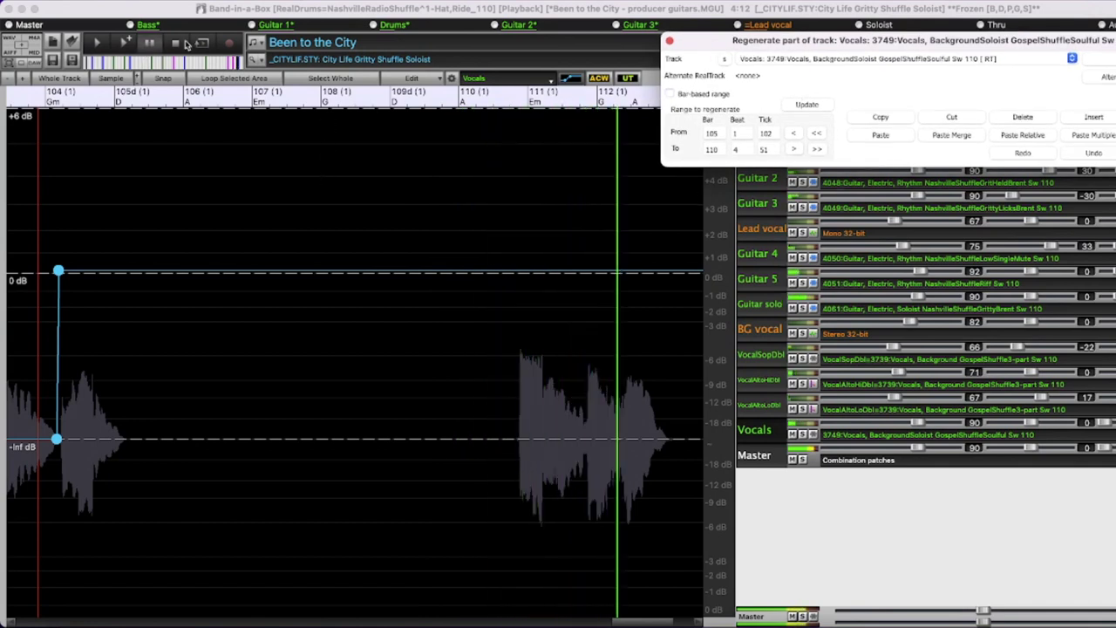
pyautogui.click(87, 501)
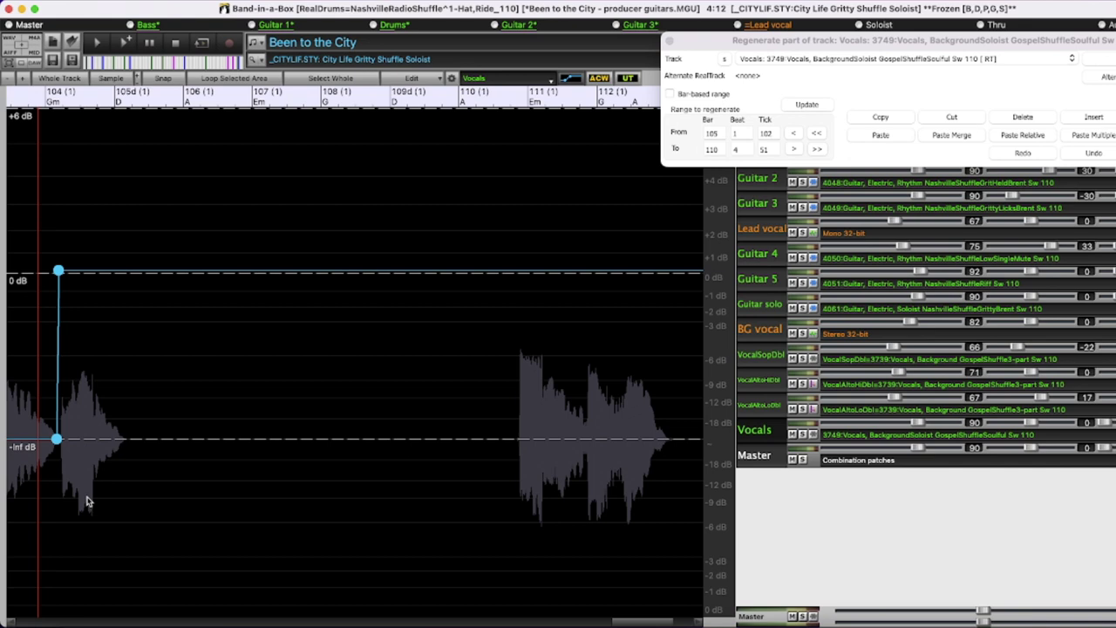
pyautogui.click(669, 41)
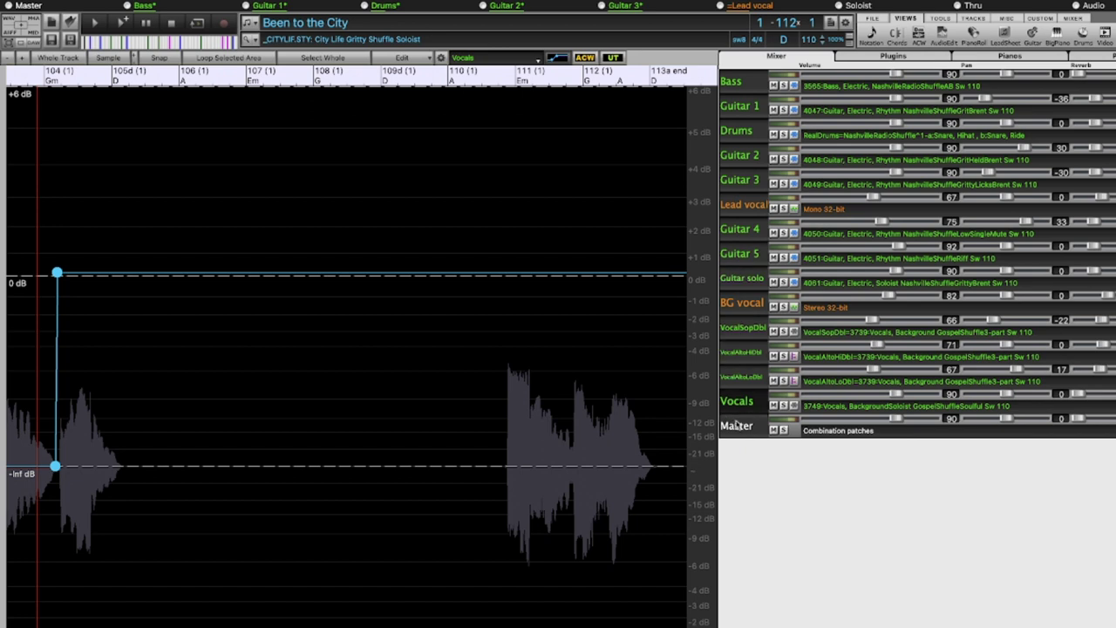
# Show the Master track in the audio editor and place the cursor just before bar 104
pyautogui.click(737, 427)
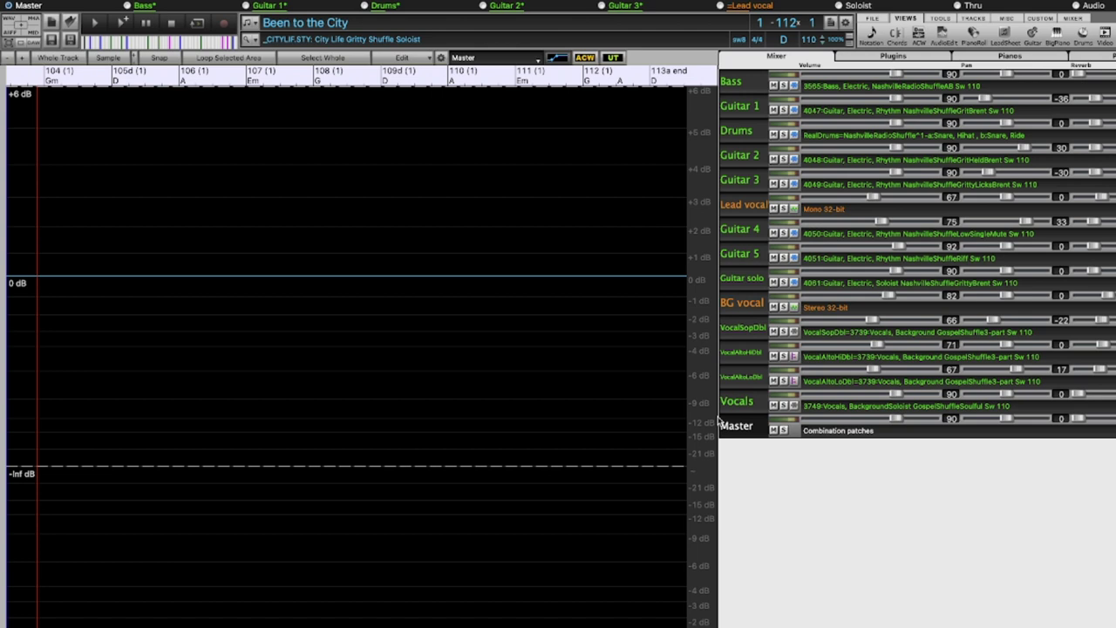
pyautogui.click(33, 183)
pyautogui.click(25, 181)
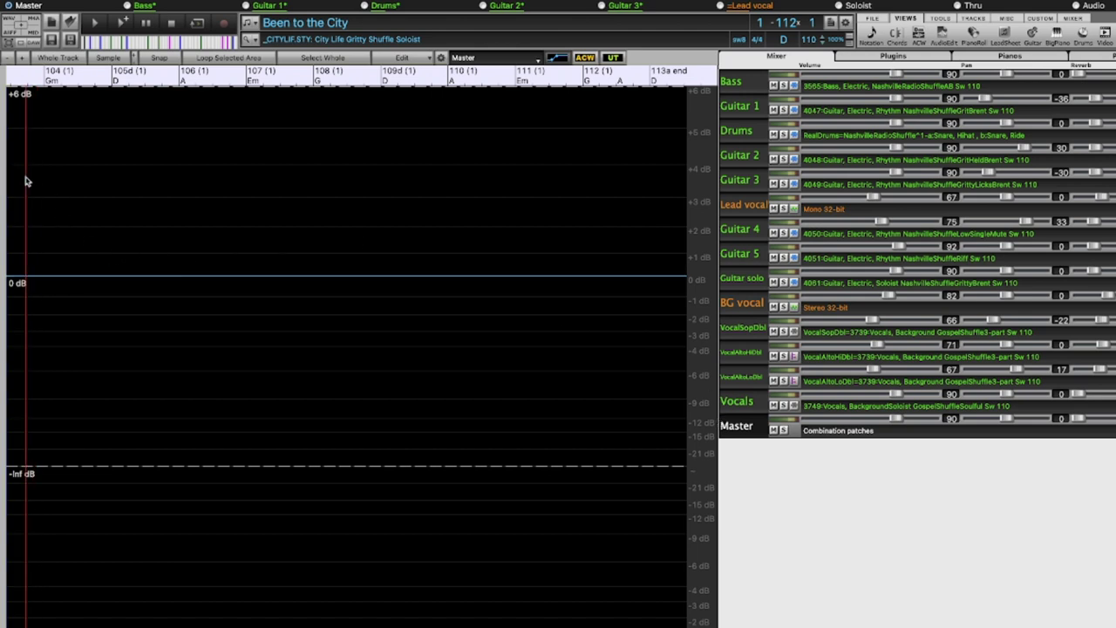
# Play the song's ending from just before bar 104, then replay it from about bar 105
pyautogui.press('space')
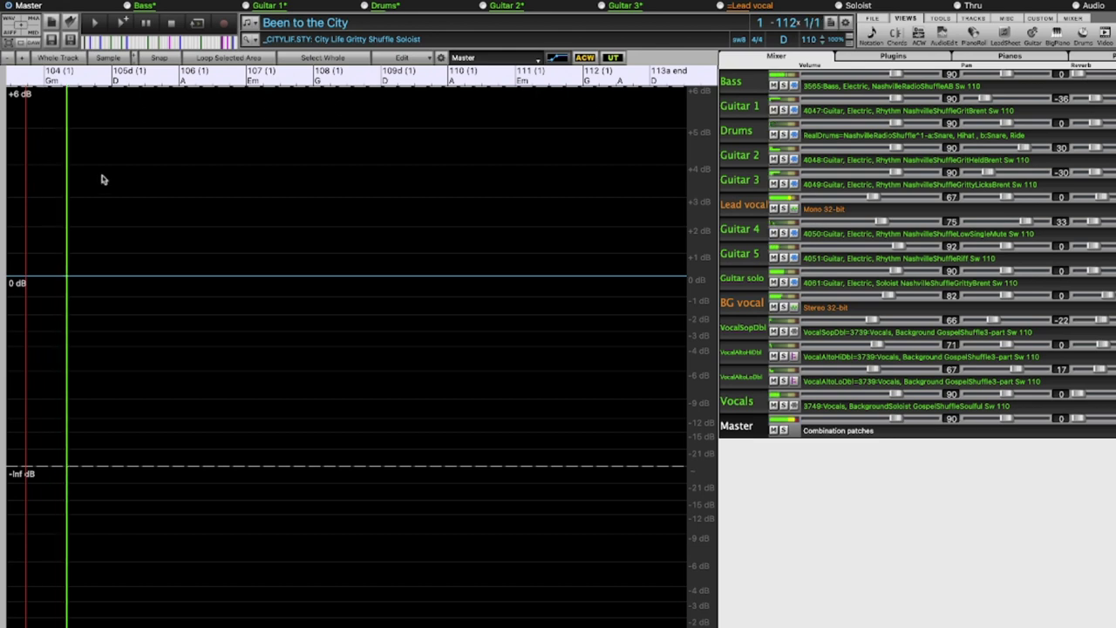
pyautogui.click(109, 124)
pyautogui.press('space')
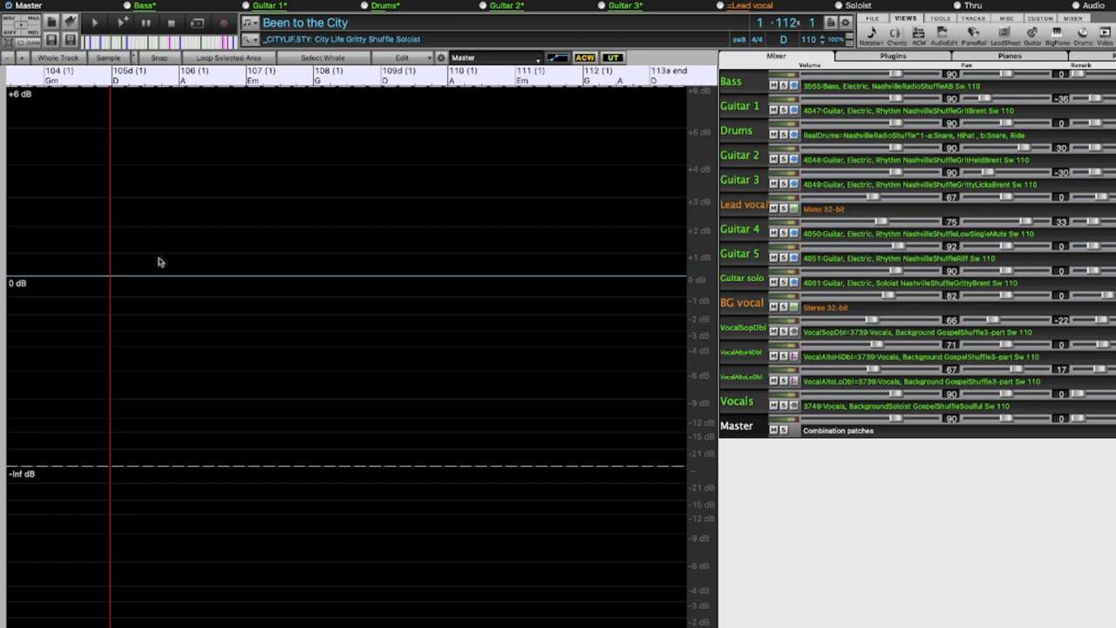
# Draw a straight Master volume fade from 0 dB at bar 105 to -Inf just before bar 113 and play it
pyautogui.click(111, 278)
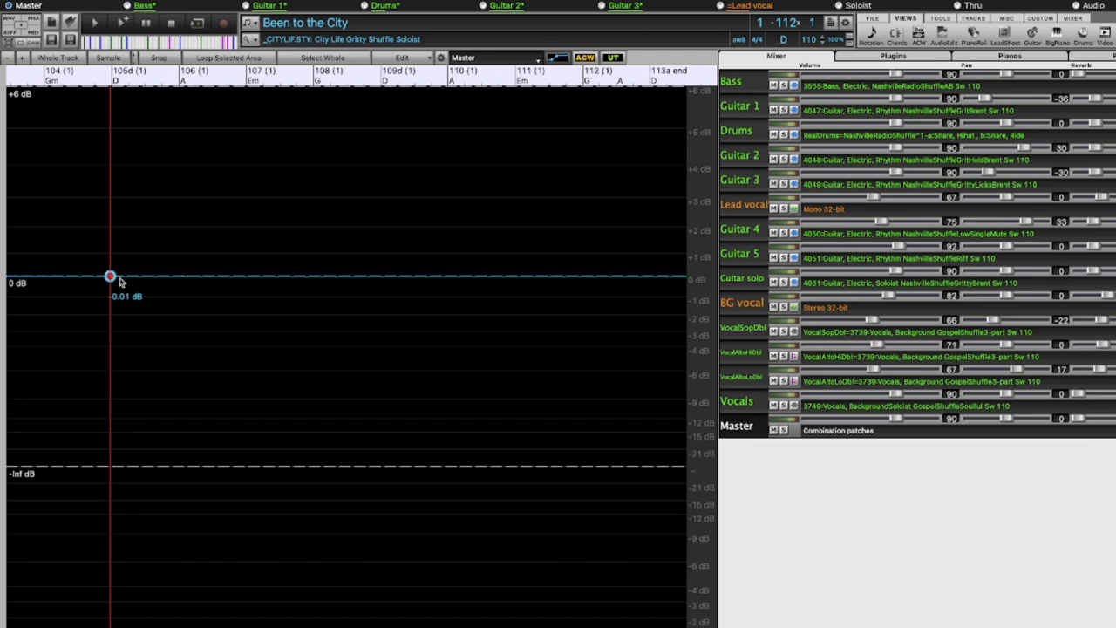
pyautogui.moveTo(658, 281); pyautogui.dragTo(647, 558)
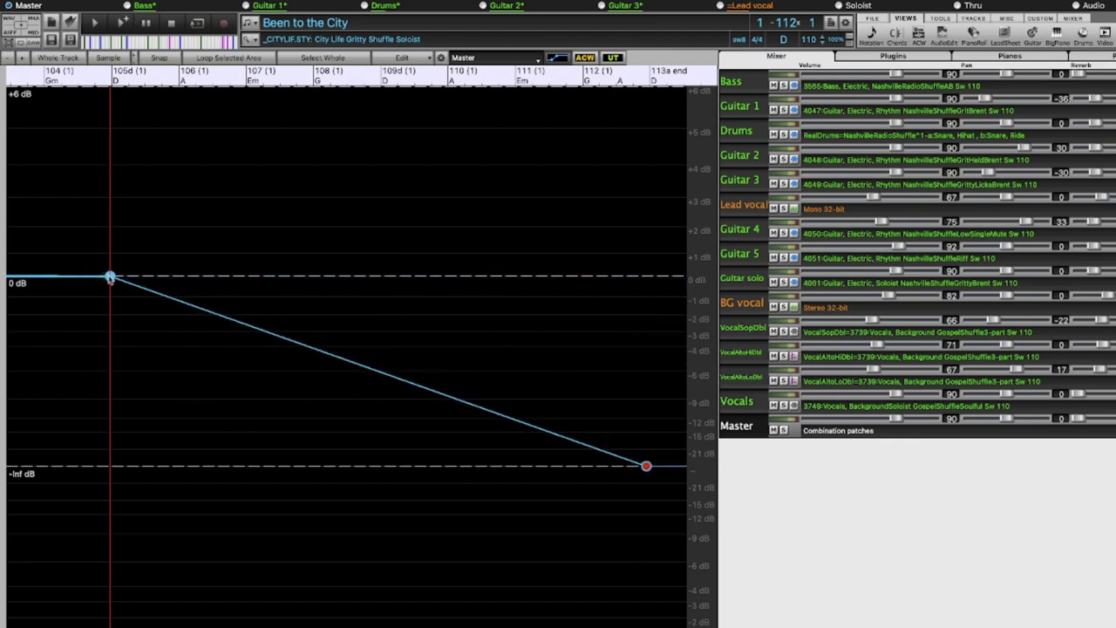
pyautogui.click(108, 382)
pyautogui.press('space')
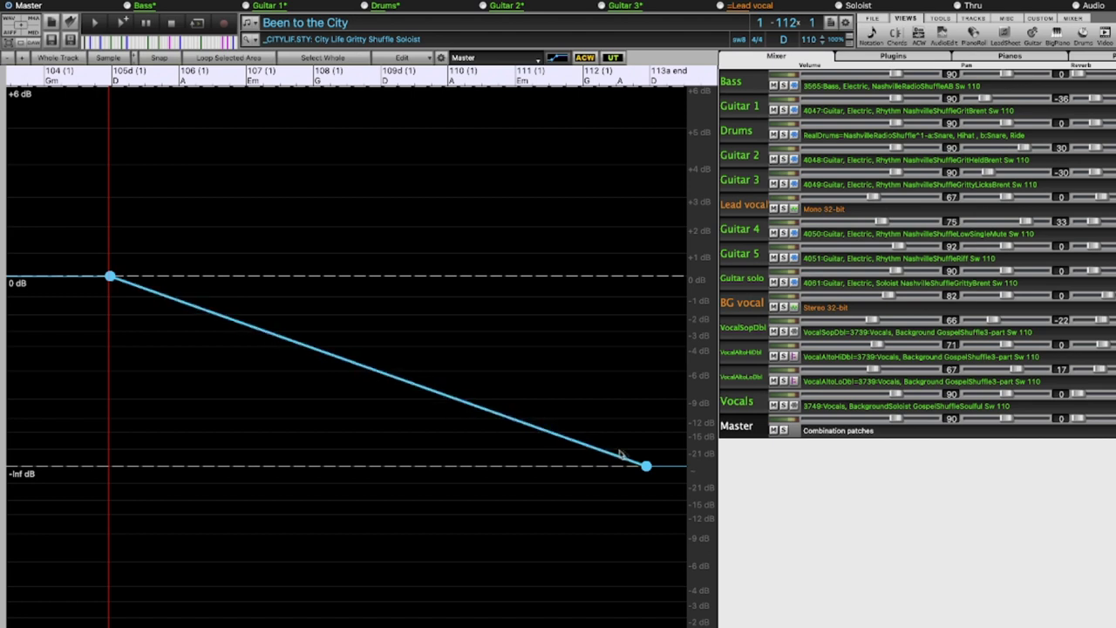
# Reshape the Master fade into a curve from about -0.49 dB in bar 108 down to nearly -Inf in bar 111, and play from mid-bar 104
pyautogui.click(111, 278)
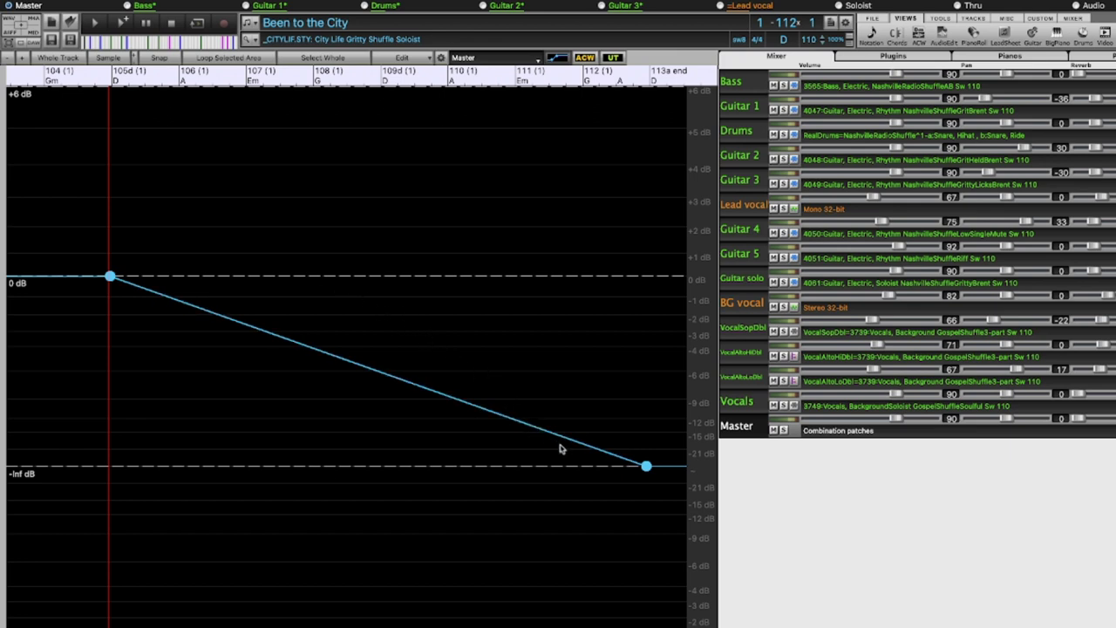
pyautogui.moveTo(647, 468)
pyautogui.moveTo(135, 290); pyautogui.dragTo(345, 289)
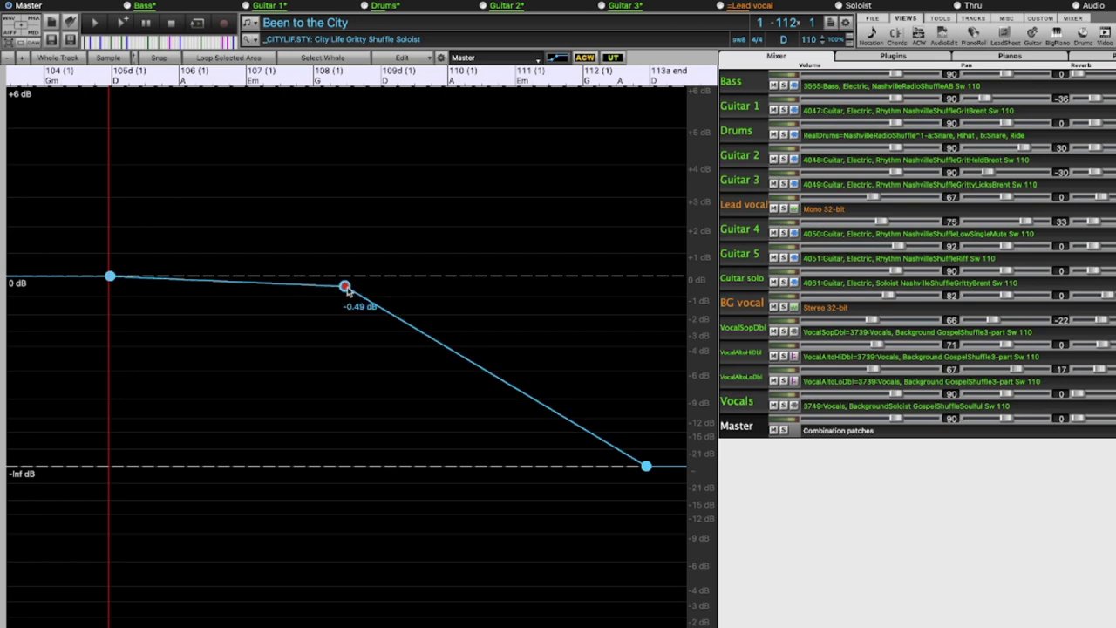
pyautogui.click(367, 297)
pyautogui.moveTo(373, 301); pyautogui.dragTo(550, 463)
pyautogui.click(416, 322)
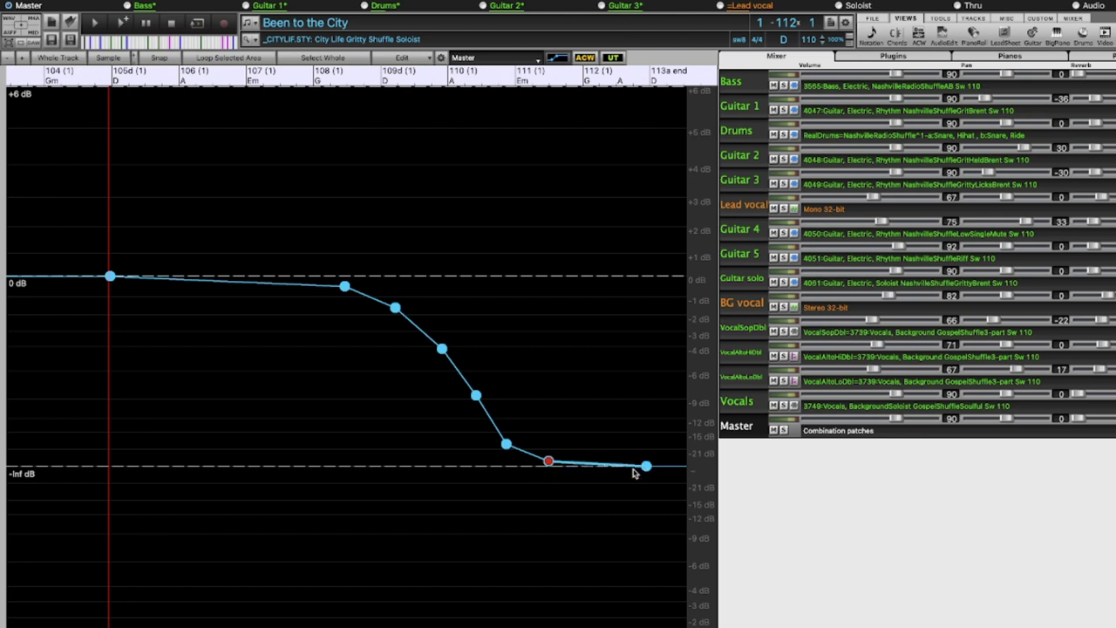
pyautogui.click(79, 297)
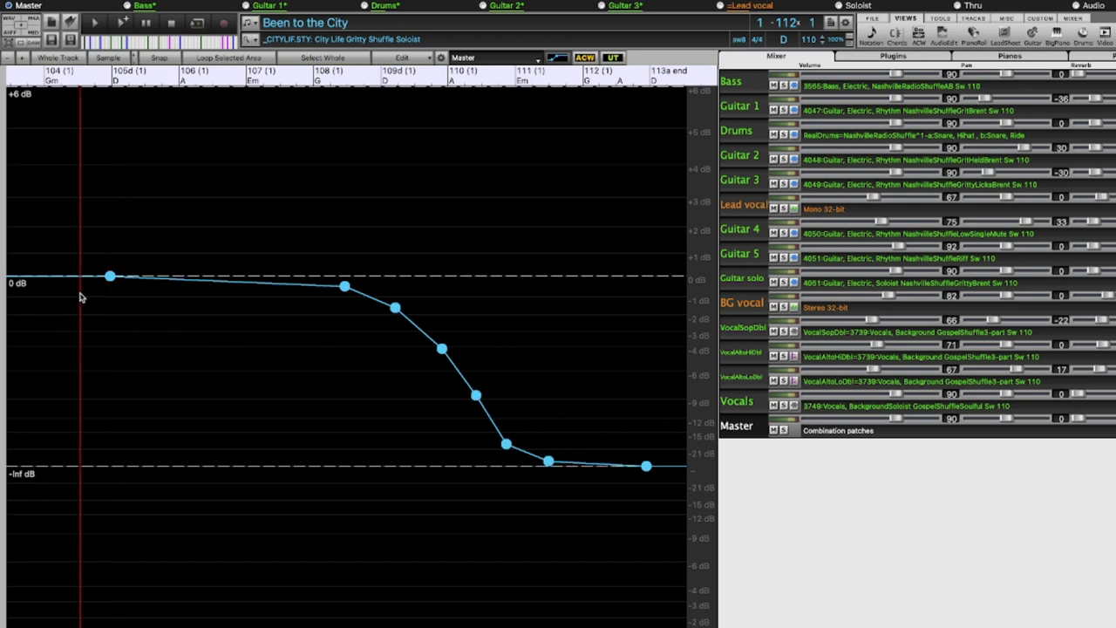
pyautogui.press('space')
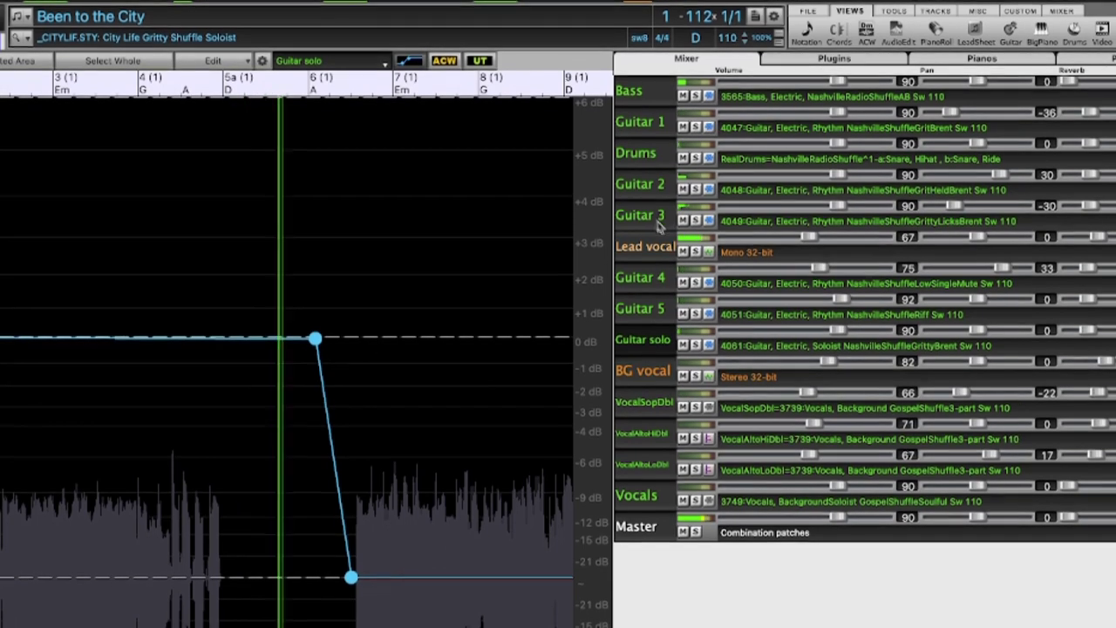
# Review the volume envelopes of the Guitar 2, 3, 5, 4 and 1 tracks and the chord sheet during playback
pyautogui.click(641, 189)
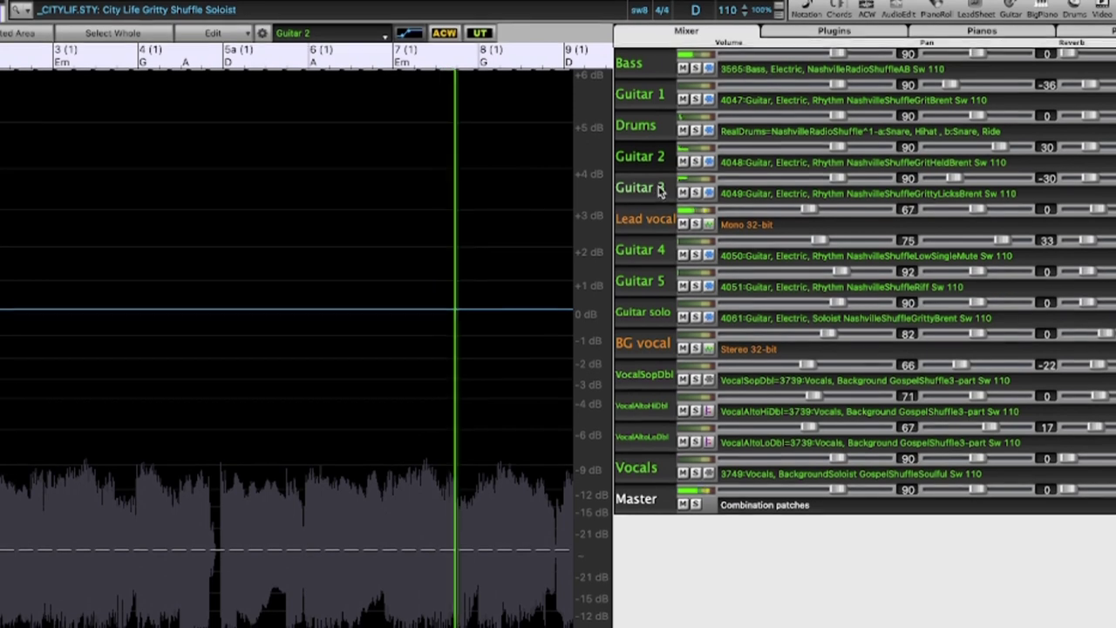
pyautogui.click(649, 191)
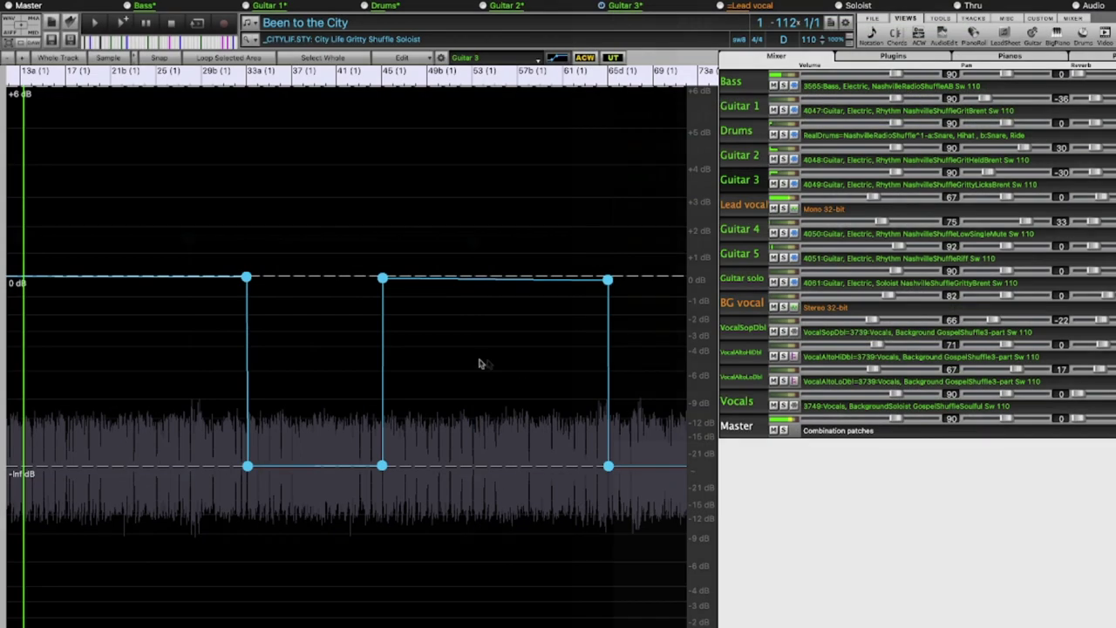
pyautogui.click(725, 258)
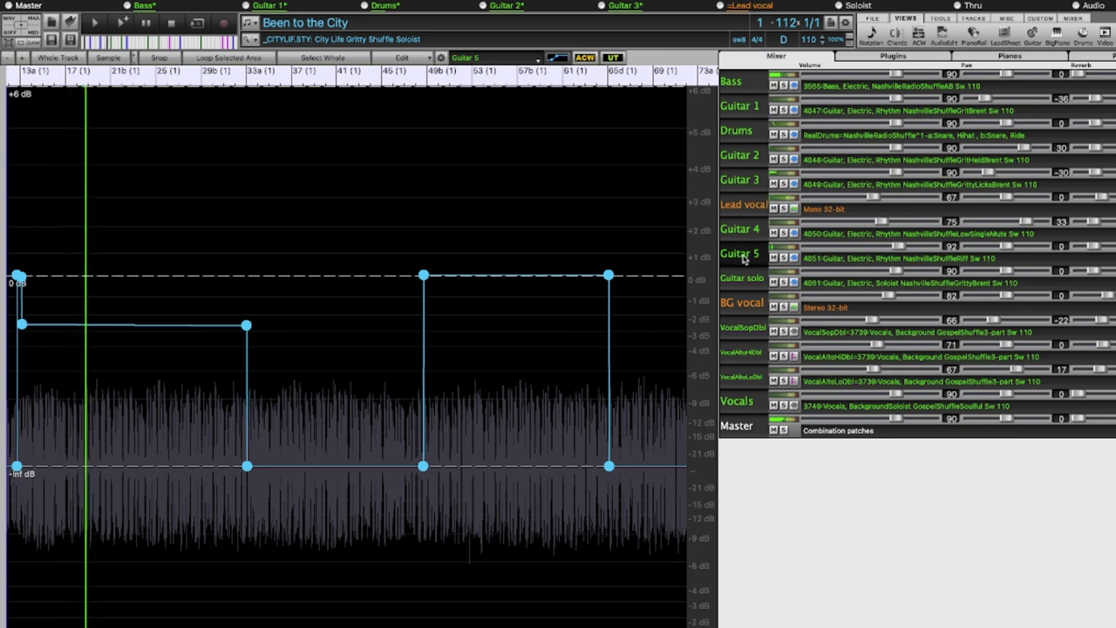
pyautogui.click(752, 236)
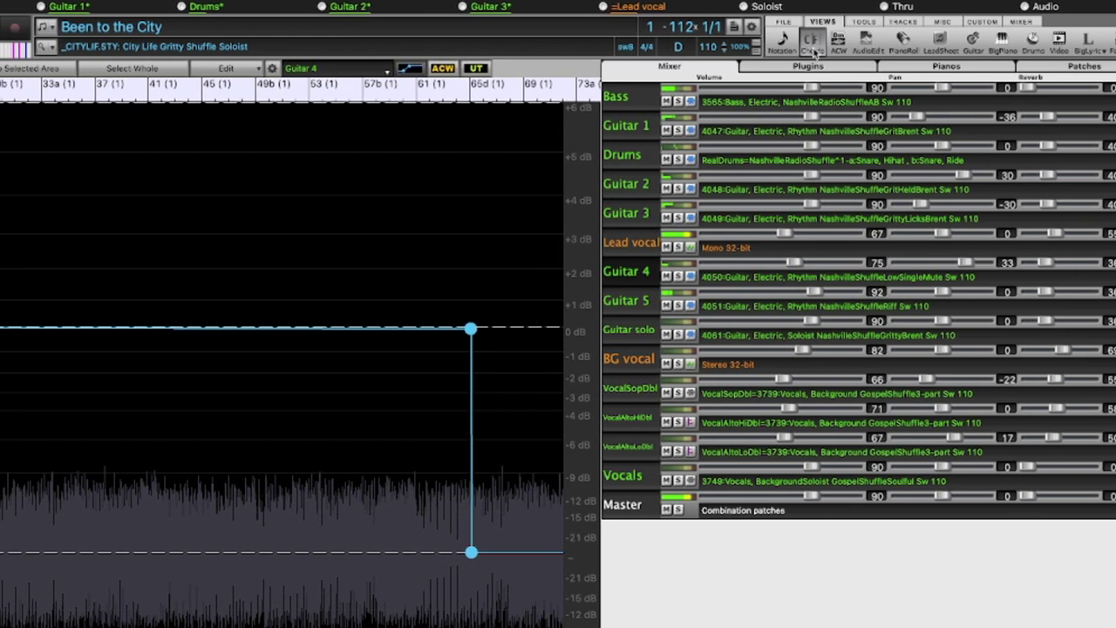
pyautogui.click(810, 53)
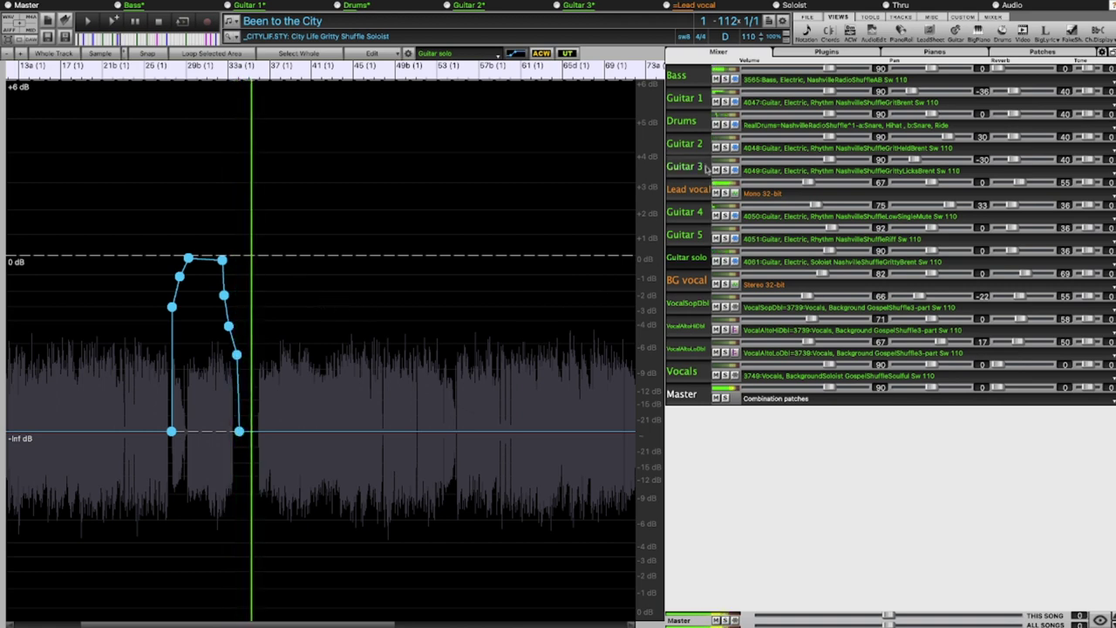
pyautogui.click(697, 101)
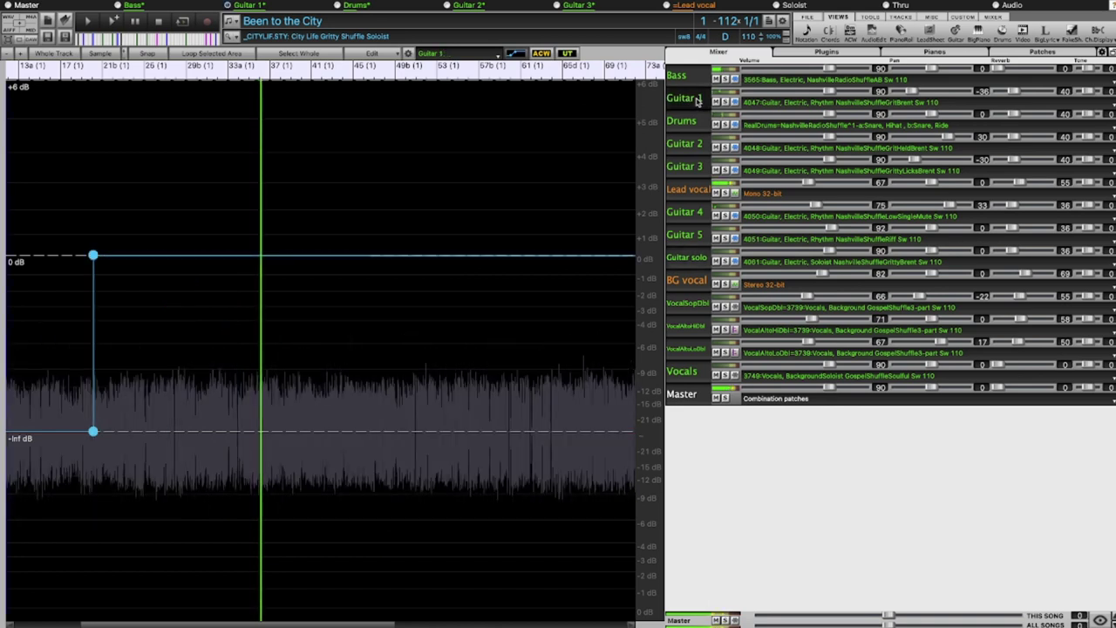
pyautogui.click(695, 210)
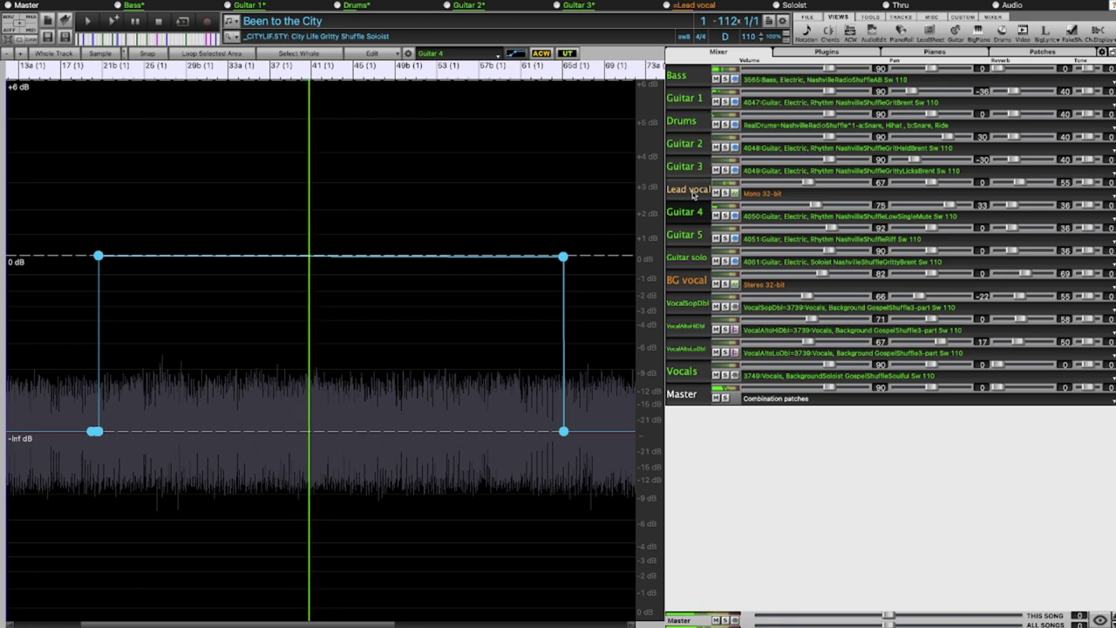
# Show the Lead vocal waveform without its volume envelope at reduced vertical scale, and examine the BG vocal track
pyautogui.click(691, 193)
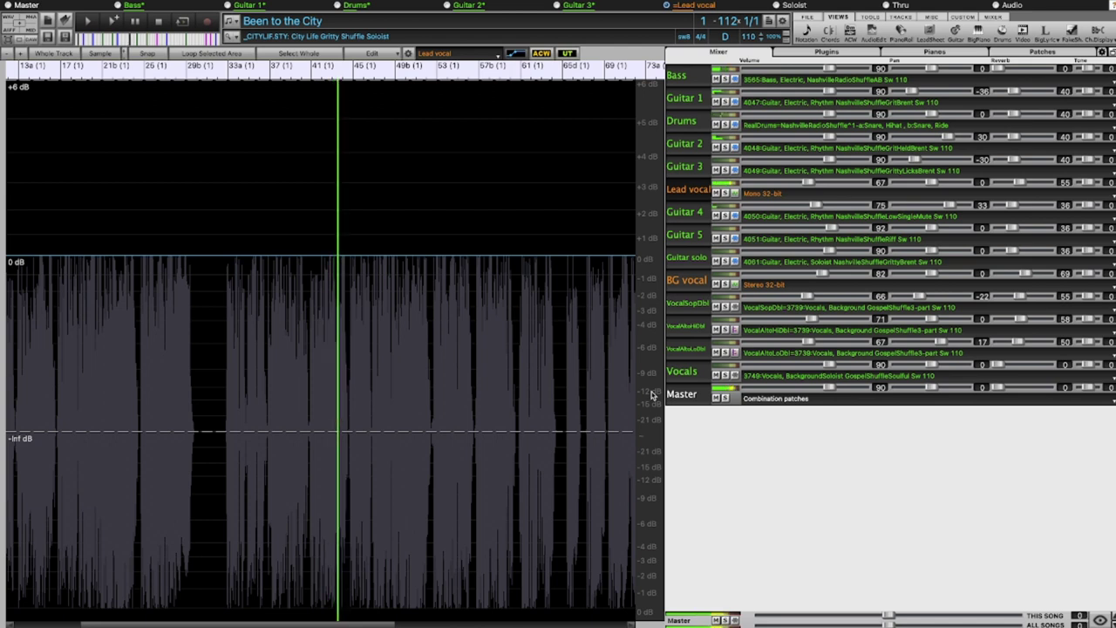
pyautogui.click(518, 53)
pyautogui.click(518, 53)
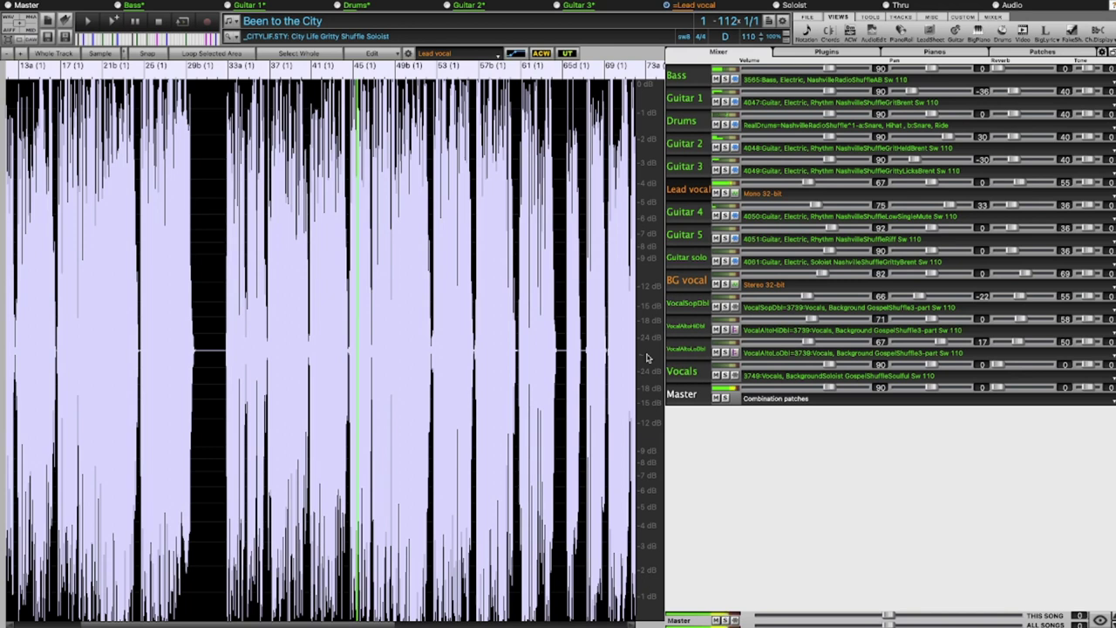
pyautogui.scroll(-5, 647, 356)
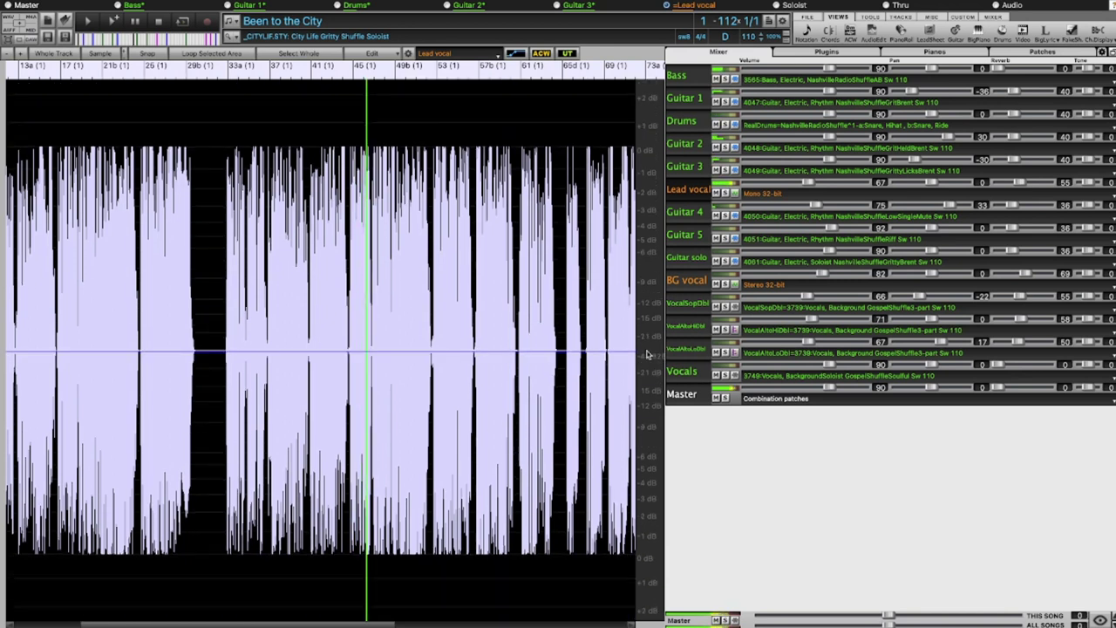
pyautogui.scroll(-1, 647, 355)
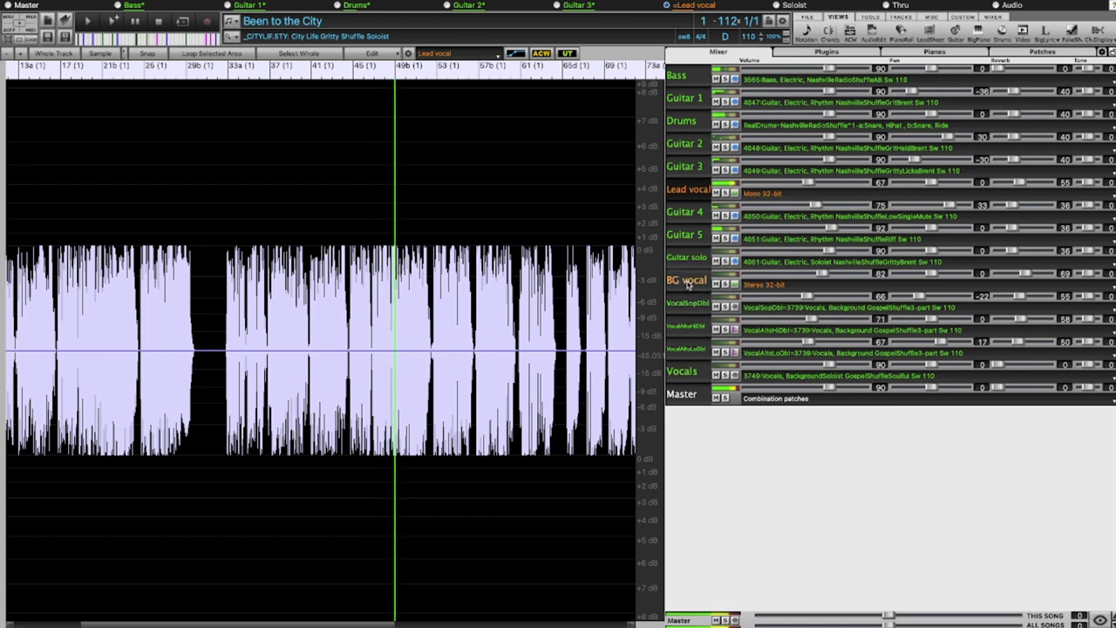
pyautogui.click(688, 282)
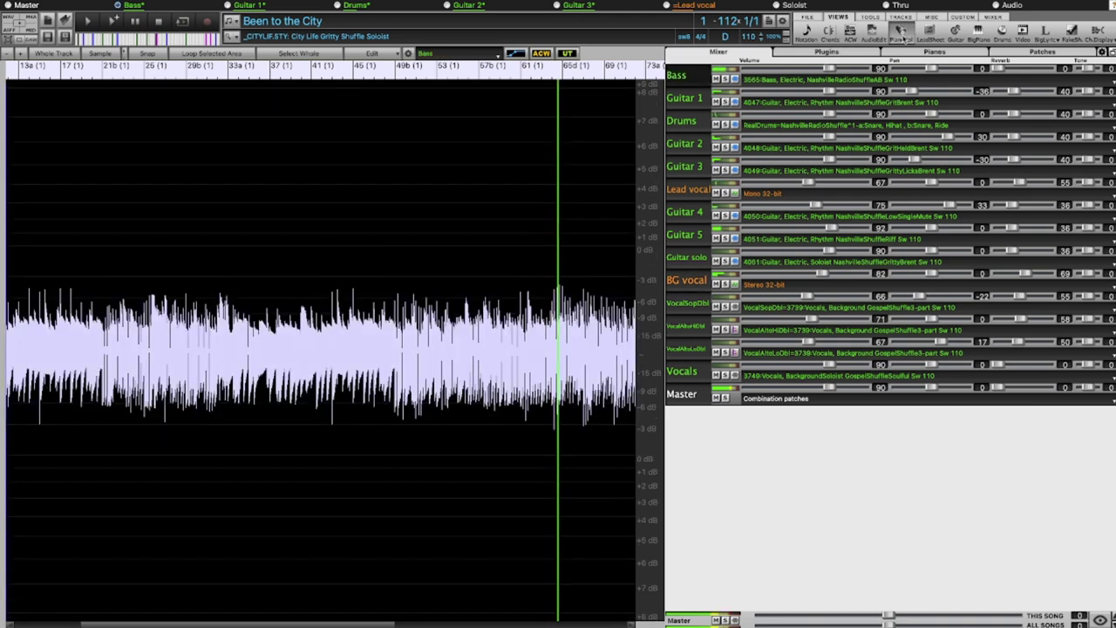
# Examine the Bass and Drums notes in the piano roll, and return to the chord sheet
pyautogui.click(901, 34)
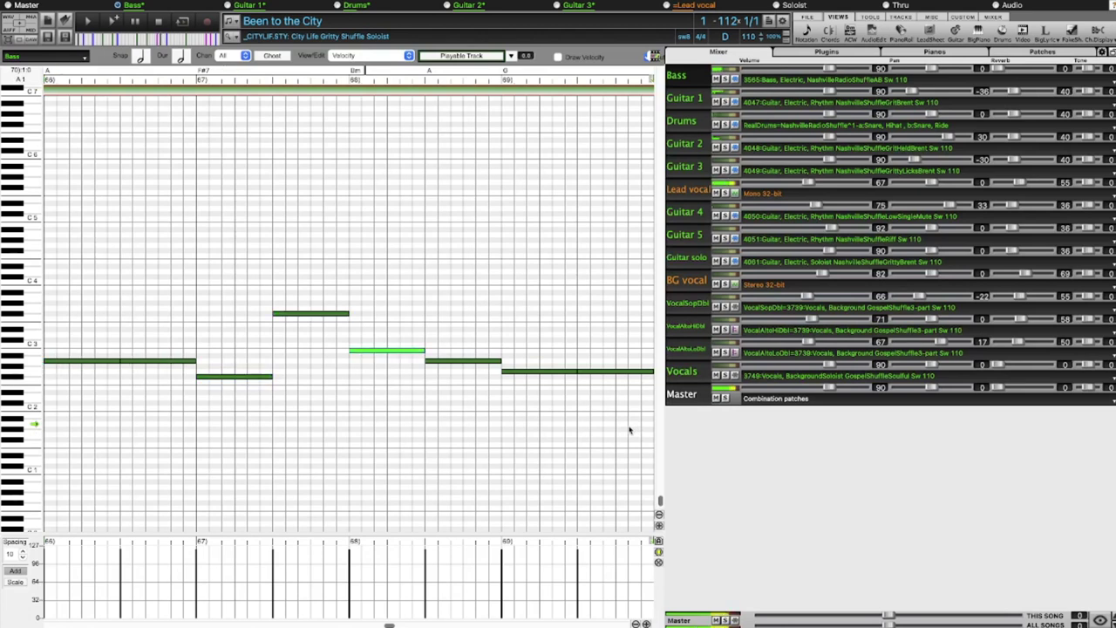
pyautogui.click(698, 126)
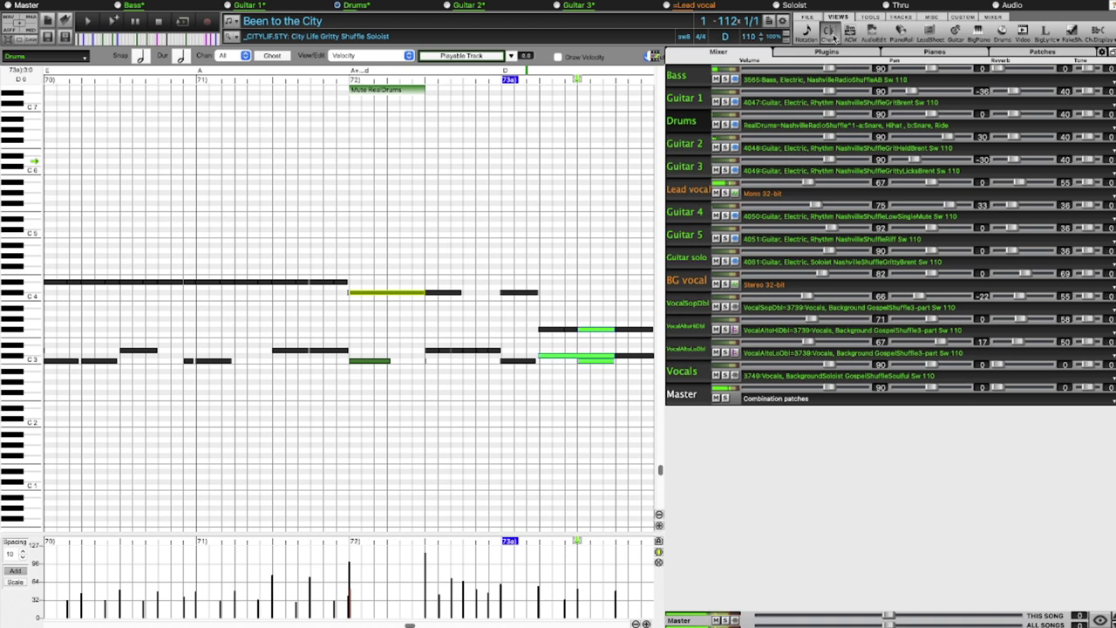
pyautogui.click(831, 33)
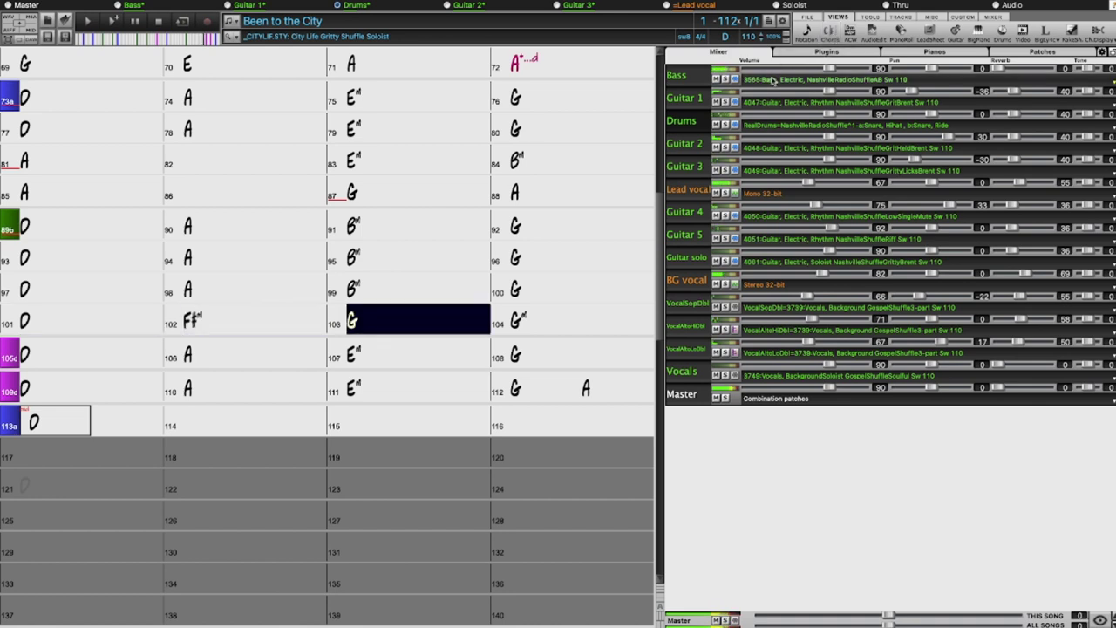
# Reopen the audio editor and review the Guitar solo and Master volume envelopes over the song's ending
pyautogui.click(870, 37)
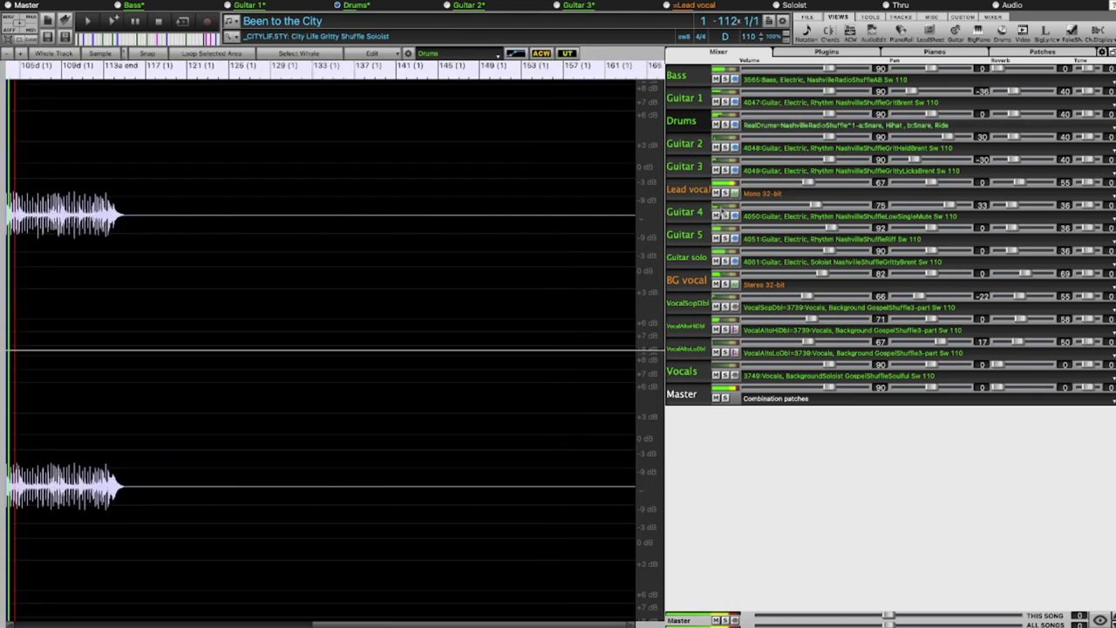
pyautogui.click(695, 259)
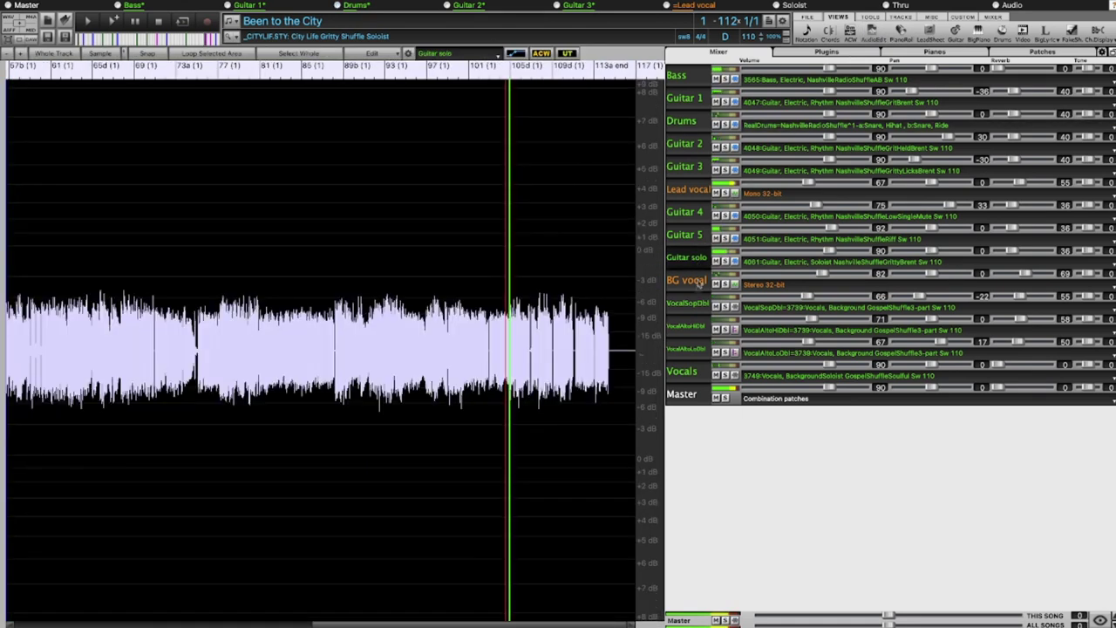
pyautogui.click(517, 53)
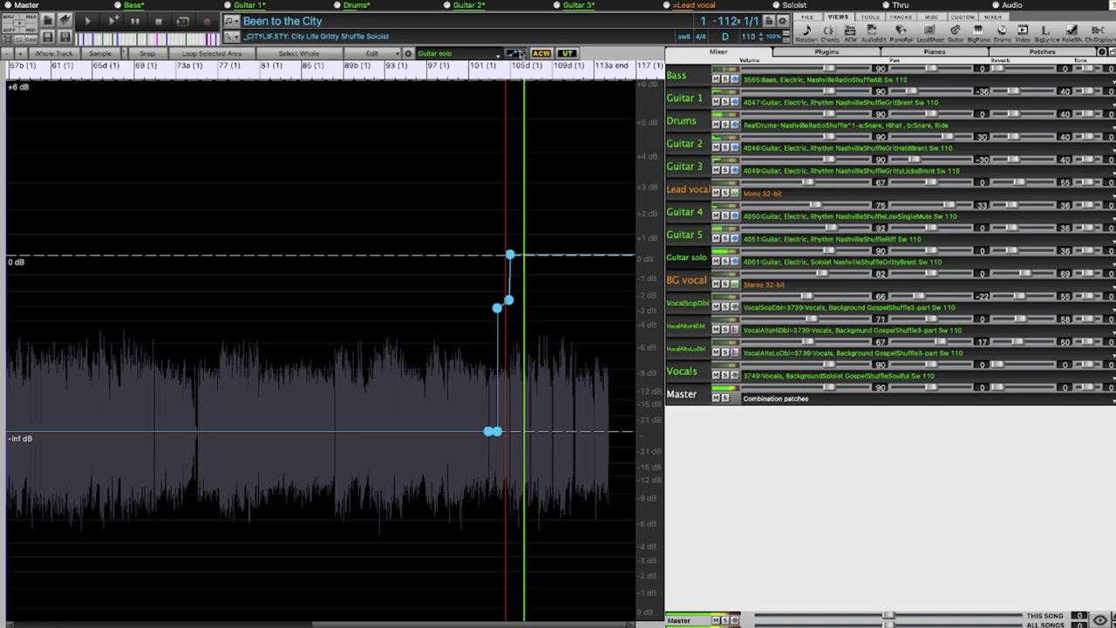
pyautogui.click(698, 396)
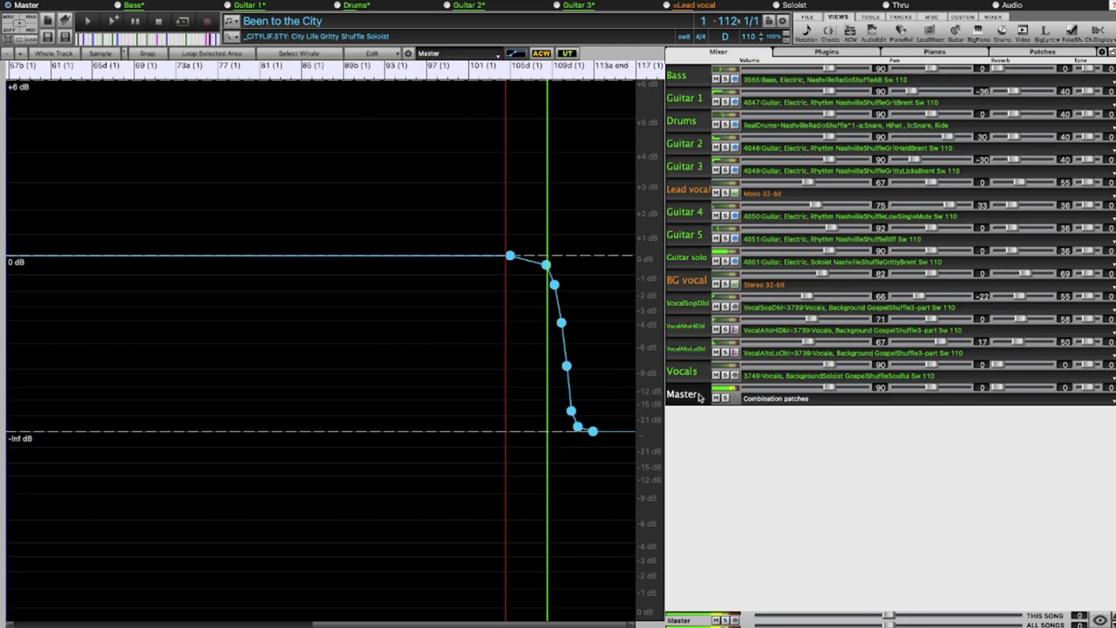